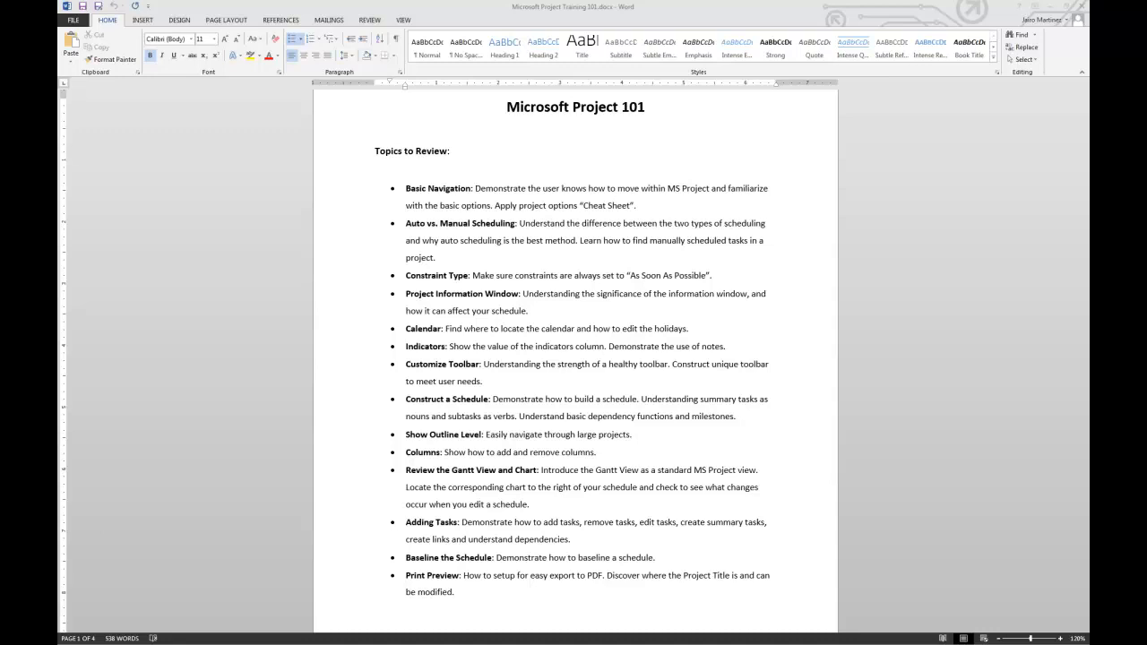
Read through the Microsoft Project 101 topics and the 15-item assignment list in the training document.
{"action": "scroll", "coordinate": [342, 411], "scroll_direction": "down", "scroll_amount": 1}
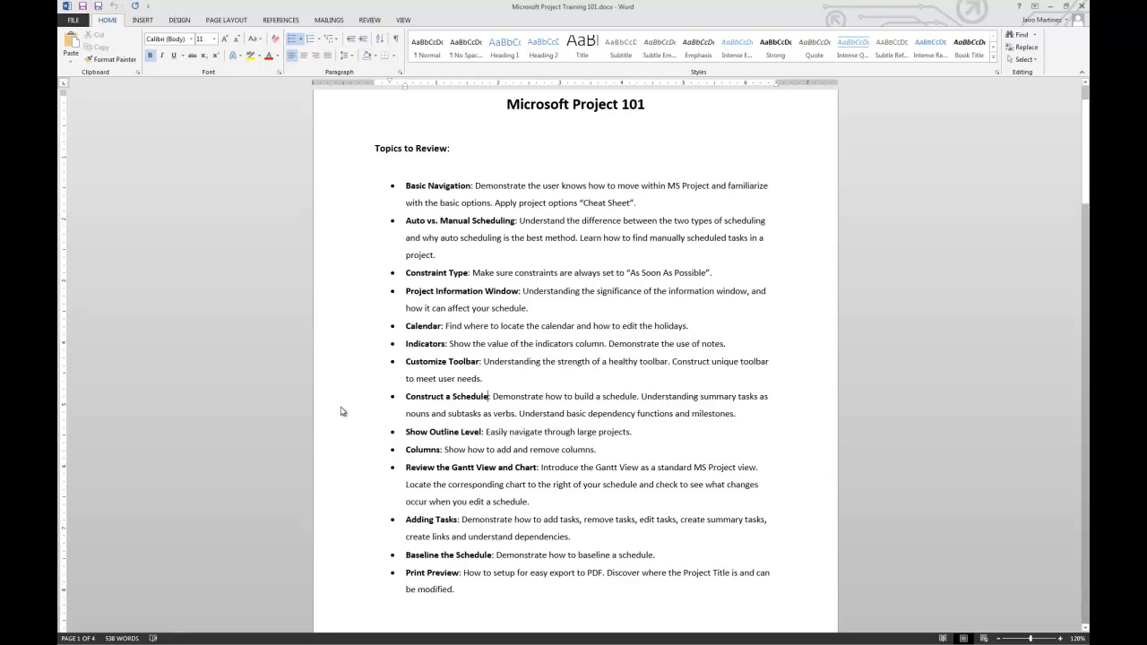
{"action": "scroll", "coordinate": [346, 411], "scroll_direction": "down", "scroll_amount": 10}
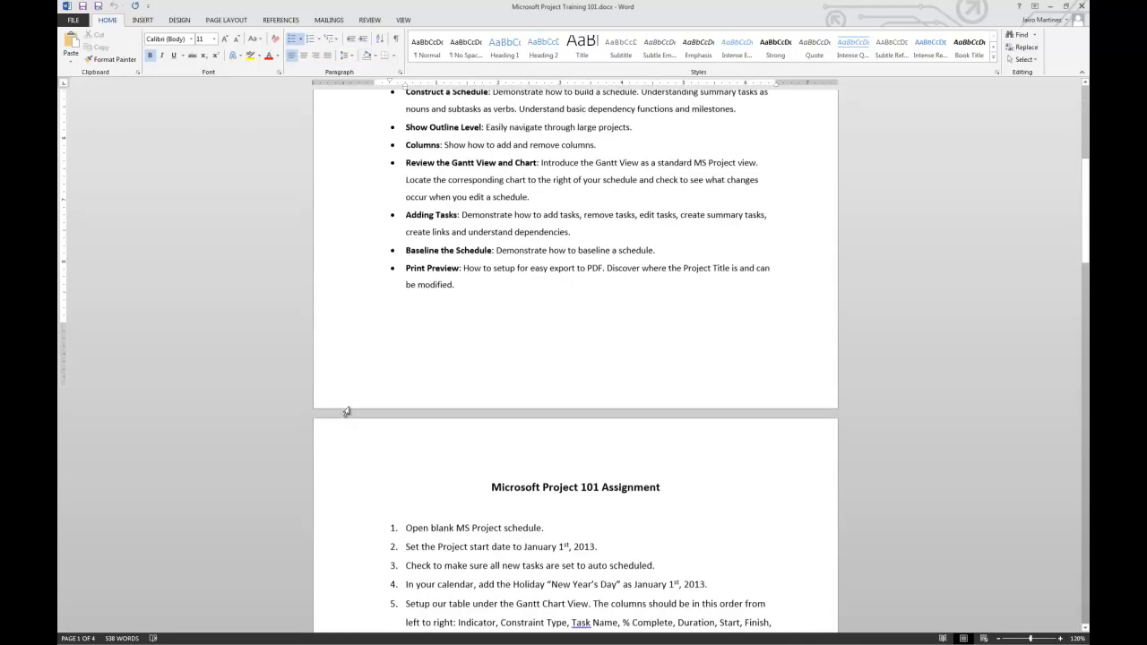
{"action": "scroll", "coordinate": [347, 411], "scroll_direction": "down", "scroll_amount": 3}
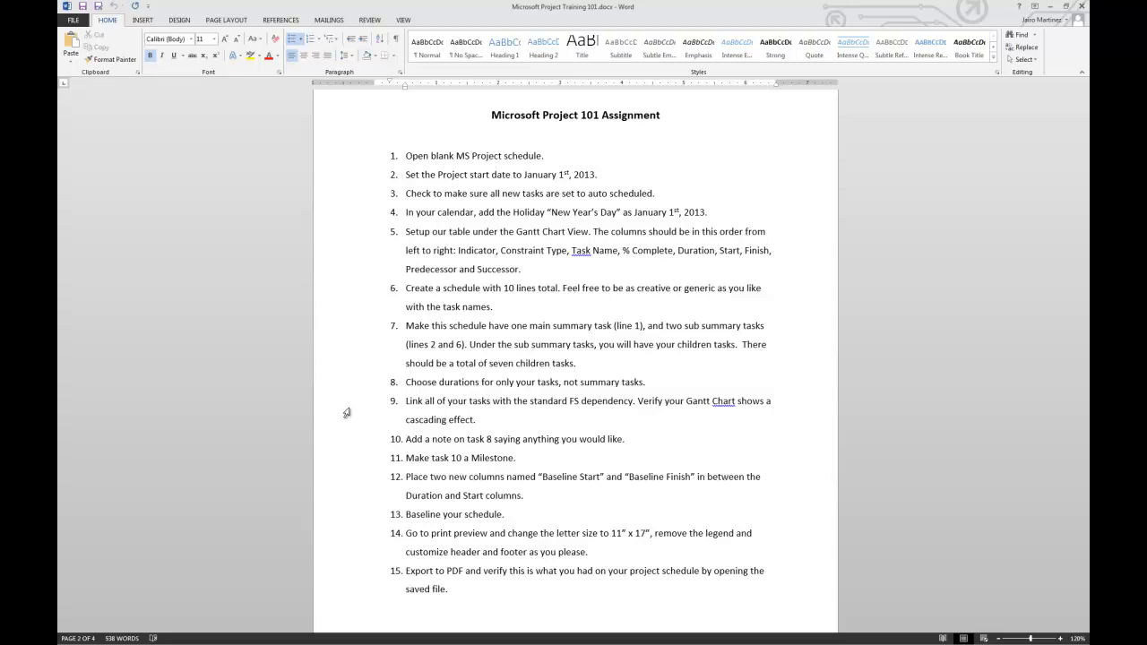
{"action": "scroll", "coordinate": [295, 484], "scroll_direction": "down", "scroll_amount": 8}
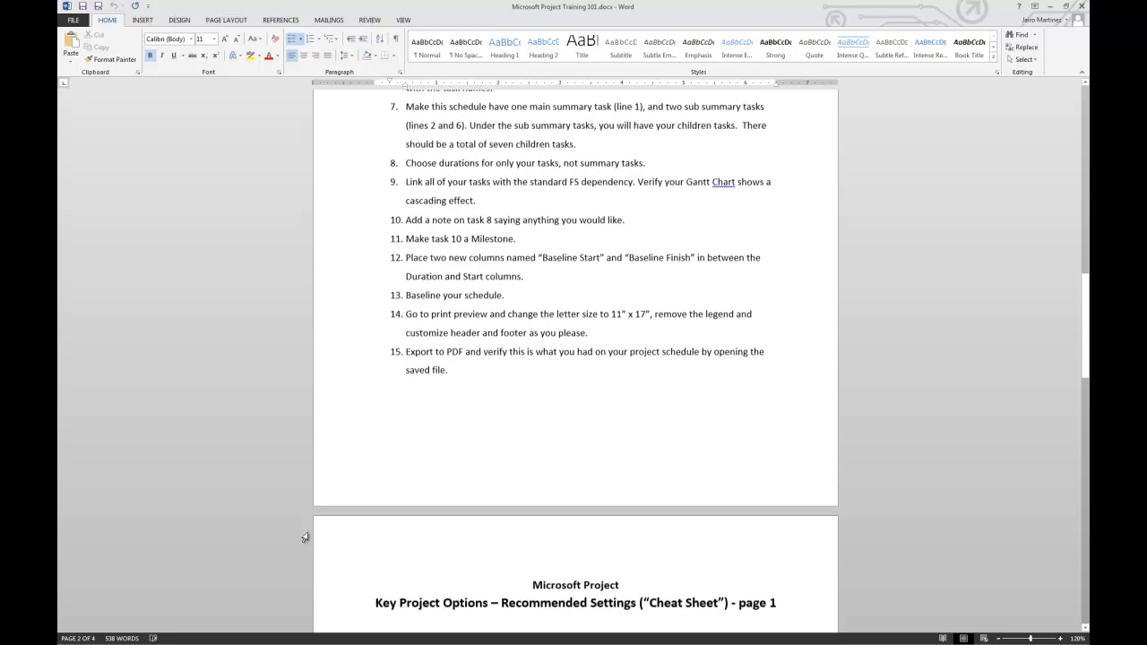
Examine both pages of the recommended Project Options "Cheat Sheet", covering the Schedule and Advanced settings.
{"action": "scroll", "coordinate": [306, 538], "scroll_direction": "down", "scroll_amount": 5}
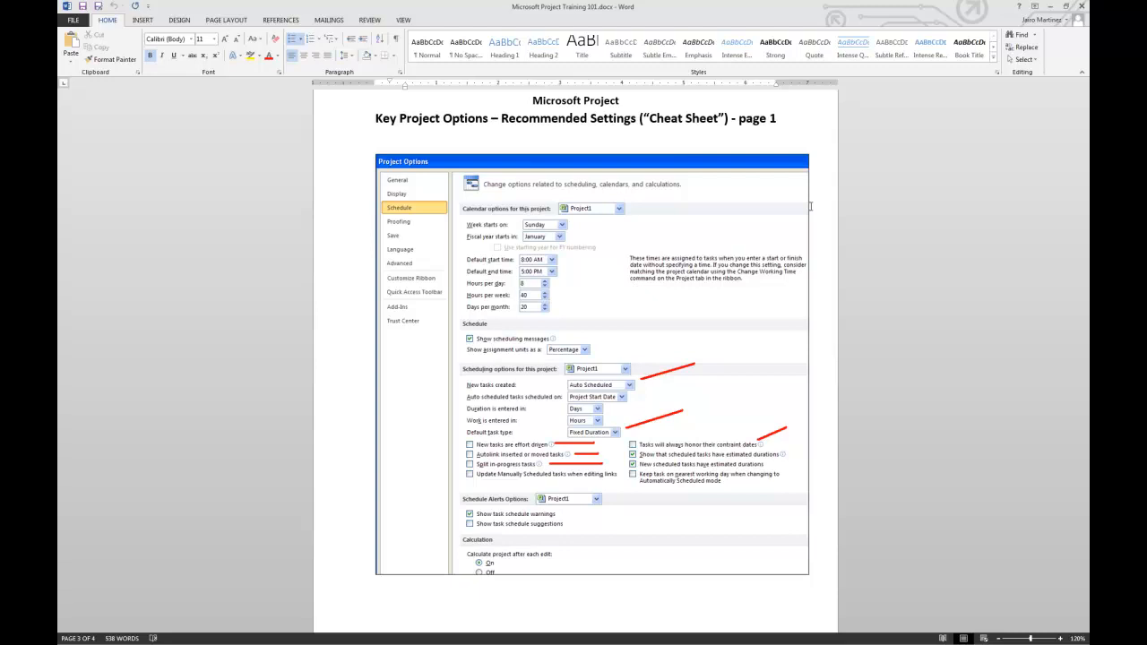
{"action": "scroll", "coordinate": [810, 206], "scroll_direction": "up", "scroll_amount": 1}
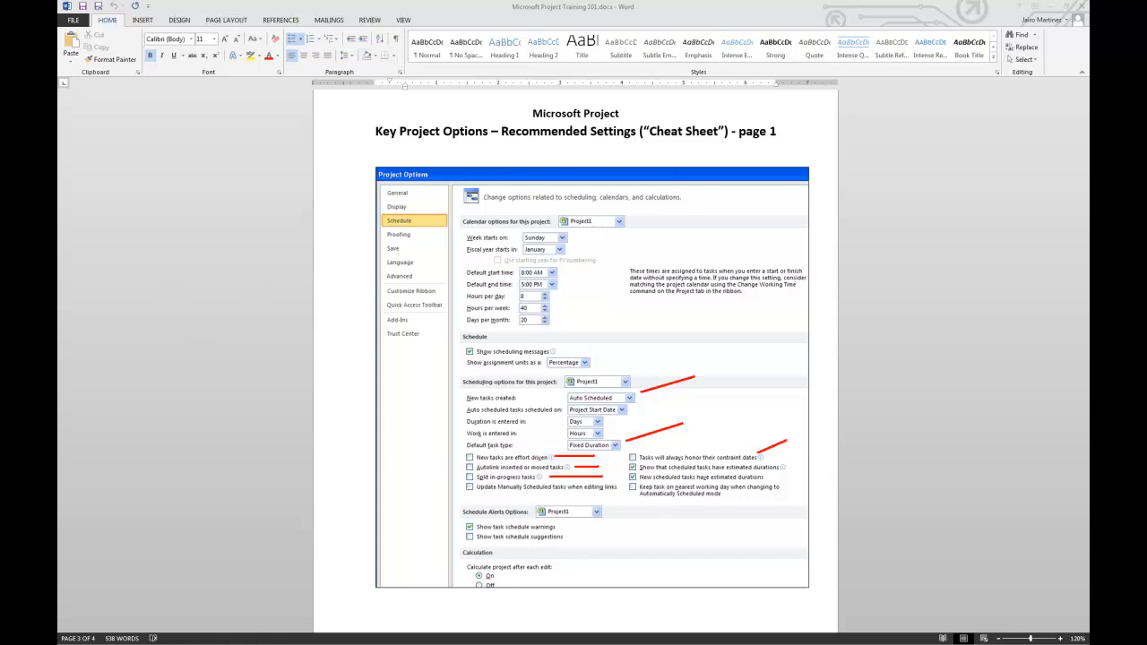
{"action": "scroll", "coordinate": [573, 358], "scroll_direction": "down", "scroll_amount": 1}
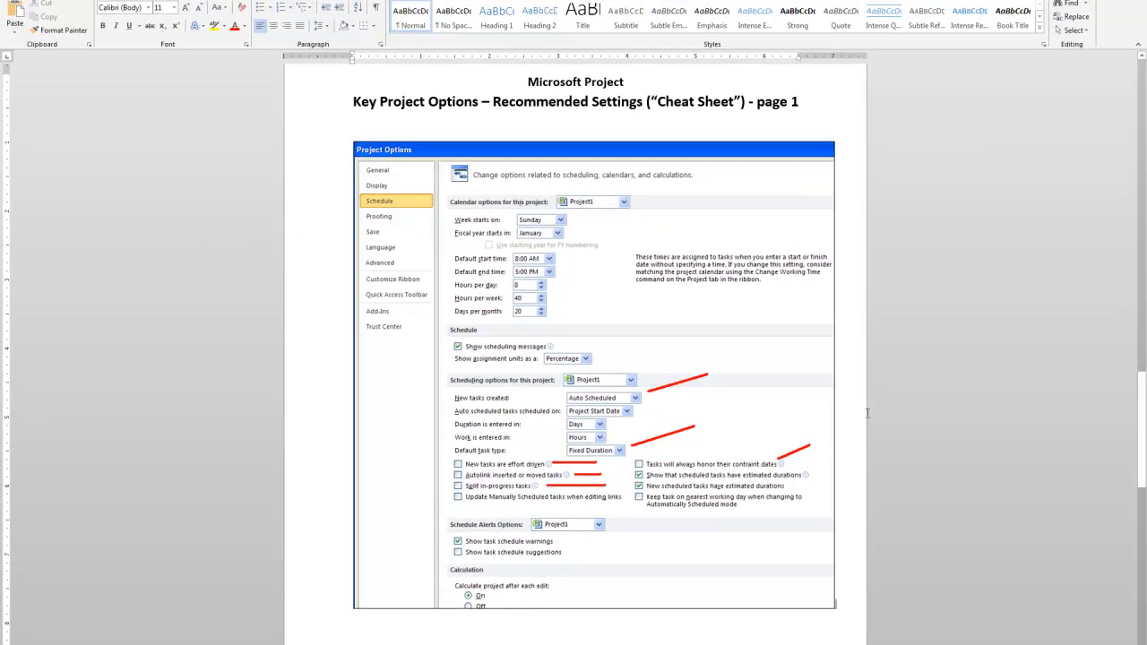
{"action": "scroll", "coordinate": [866, 394], "scroll_direction": "down", "scroll_amount": 15}
{"action": "scroll", "coordinate": [863, 444], "scroll_direction": "down", "scroll_amount": 1}
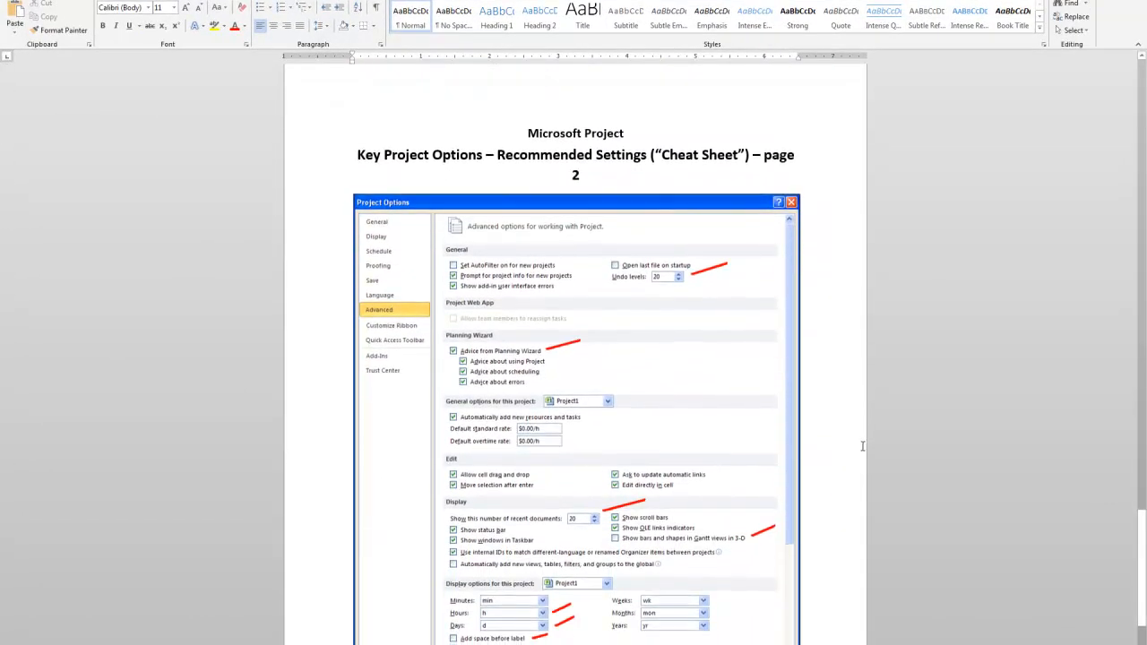
{"action": "scroll", "coordinate": [725, 460], "scroll_direction": "down", "scroll_amount": 1}
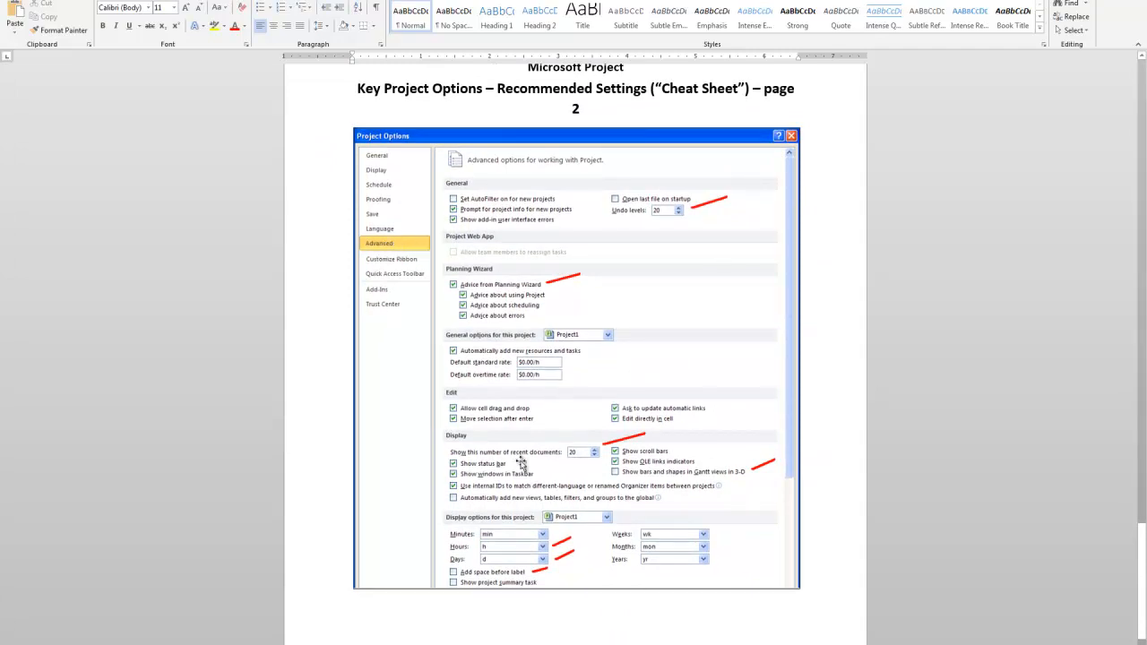
{"action": "scroll", "coordinate": [846, 495], "scroll_direction": "up", "scroll_amount": 2}
{"action": "scroll", "coordinate": [847, 496], "scroll_direction": "up", "scroll_amount": 12}
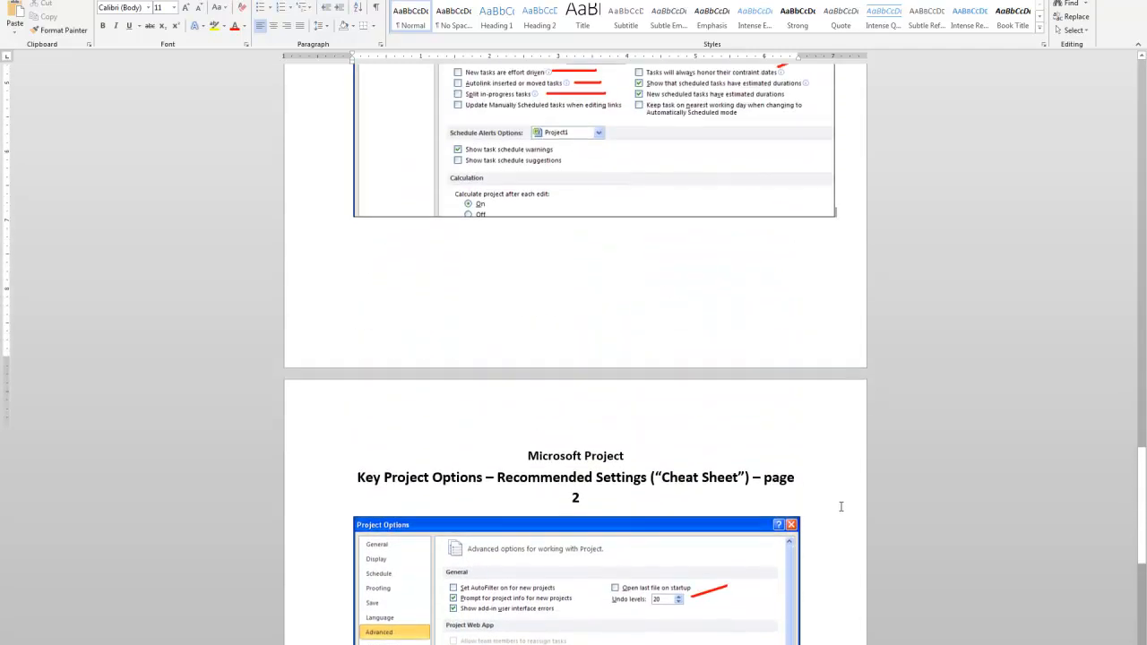
{"action": "scroll", "coordinate": [605, 482], "scroll_direction": "up", "scroll_amount": 1}
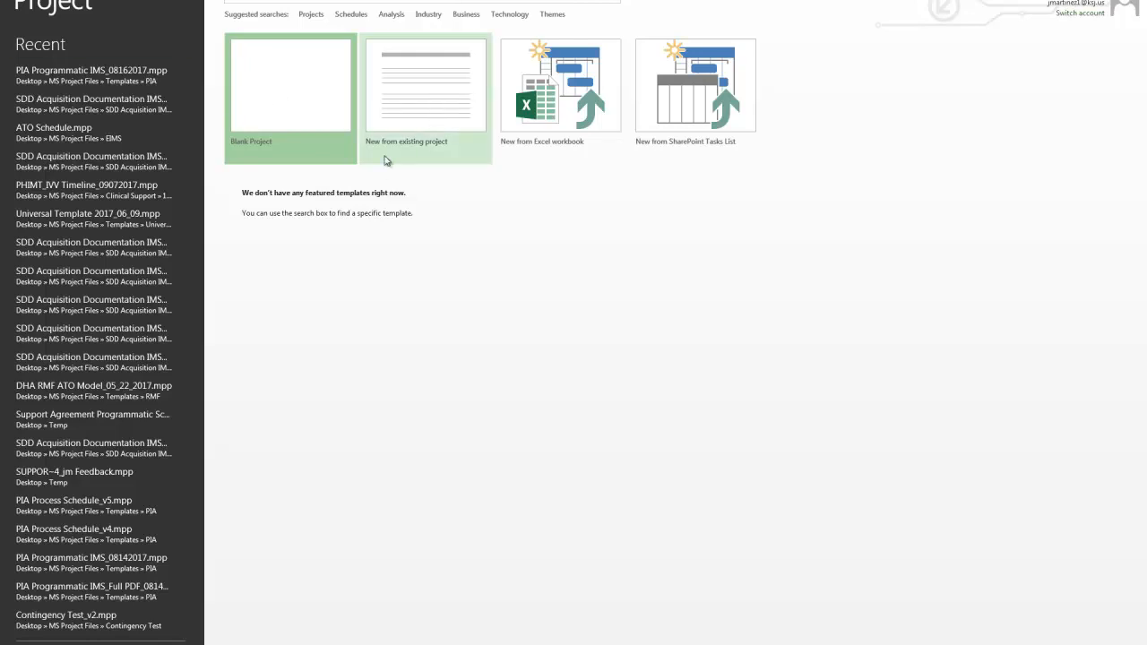
Create a blank project in Microsoft Project and accept the default project information.
{"action": "left_click", "coordinate": [300, 94]}
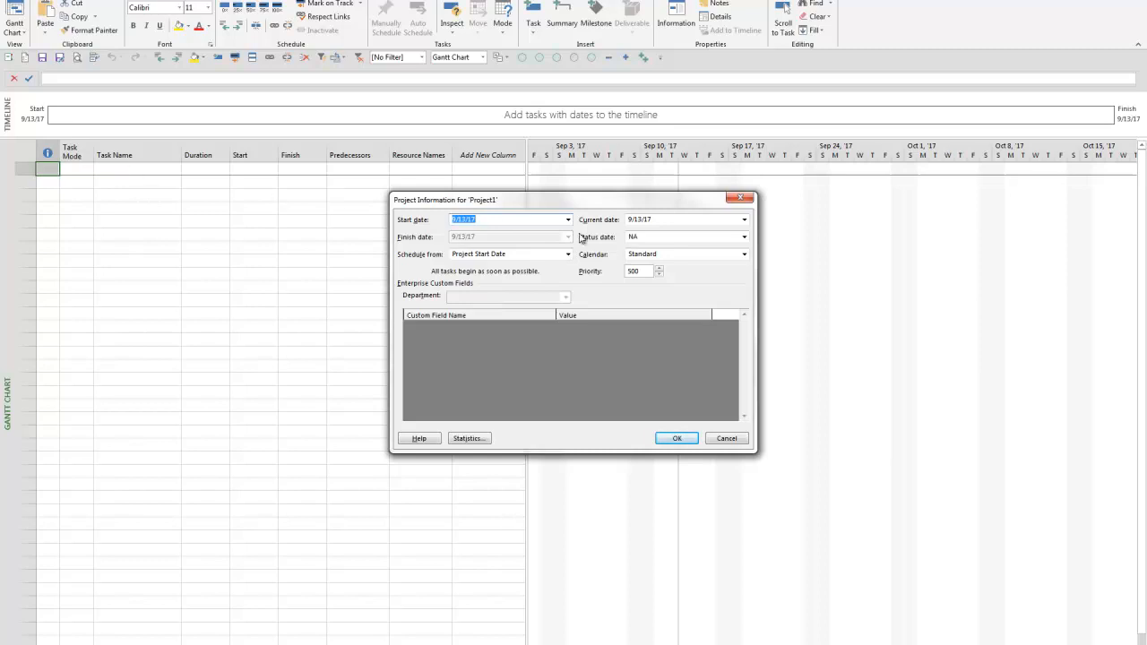
{"action": "left_click", "coordinate": [674, 439]}
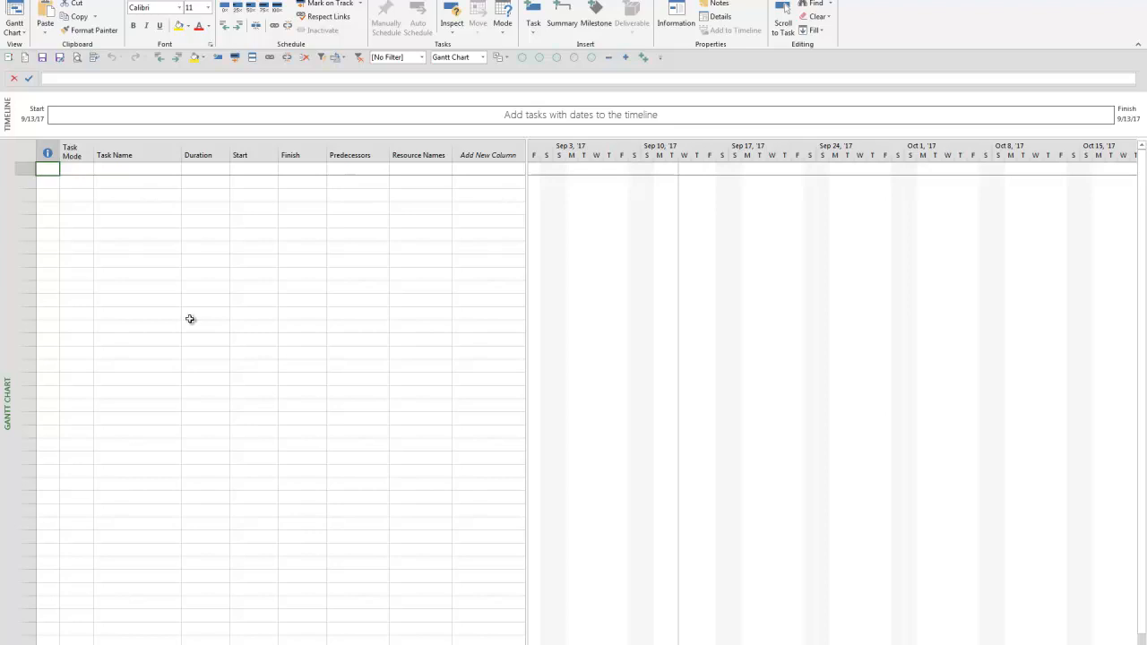
In the project's schedule options, set newly created tasks to Auto Scheduled.
{"action": "left_click", "coordinate": [34, 1]}
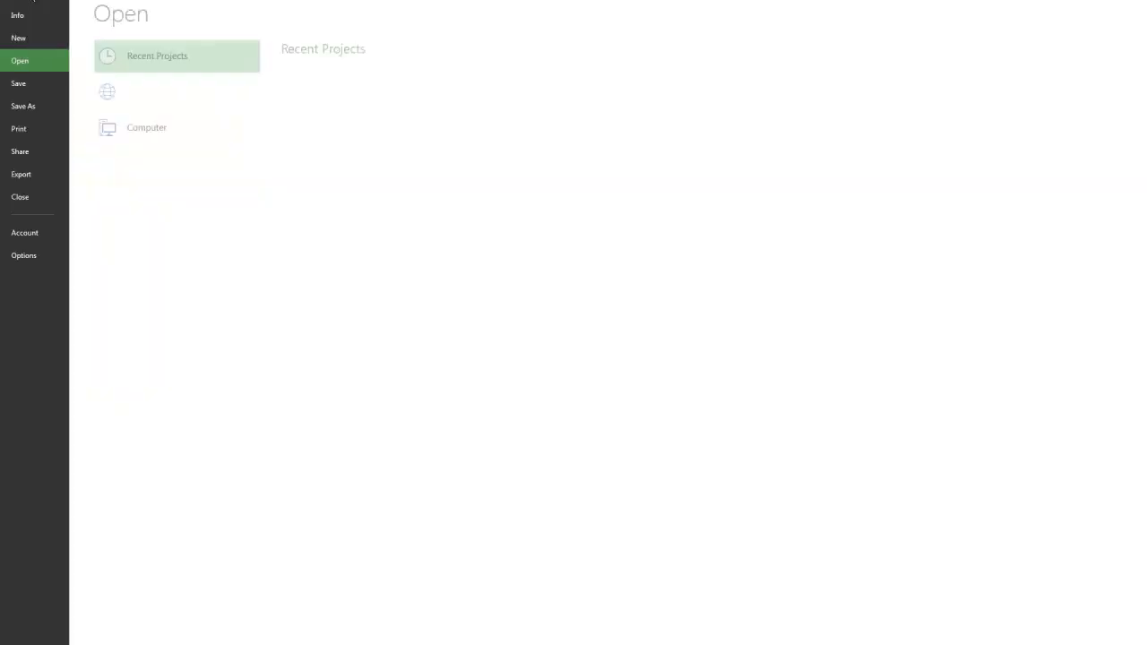
{"action": "left_click", "coordinate": [38, 255]}
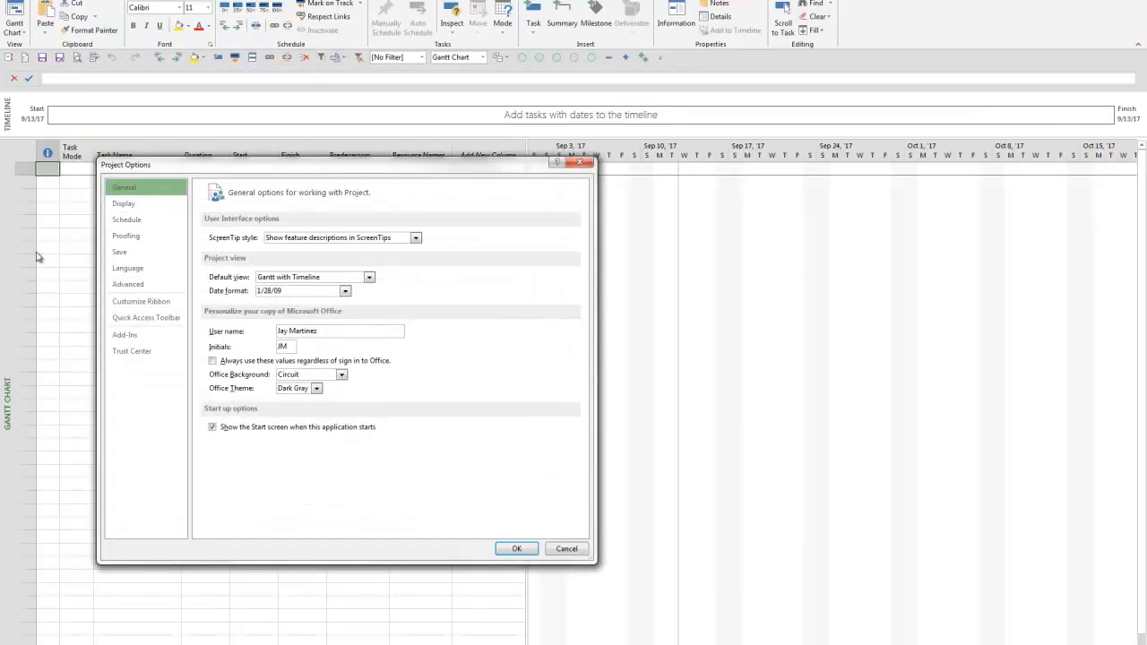
{"action": "left_click", "coordinate": [299, 186]}
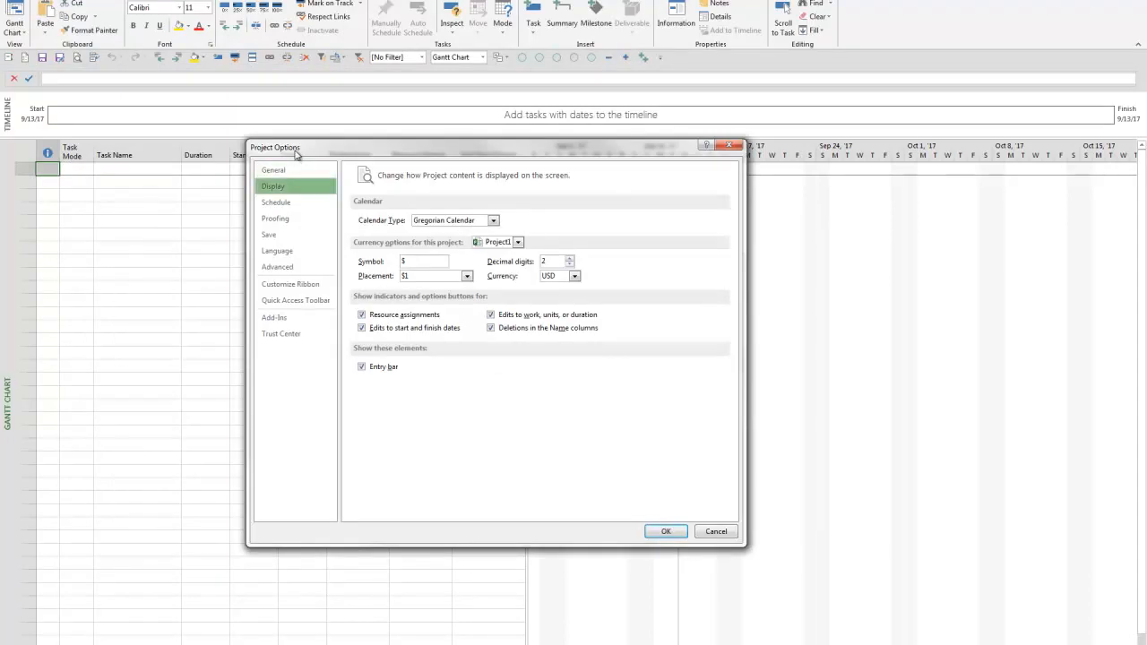
{"action": "left_click_drag", "start_coordinate": [295, 154], "coordinate": [322, 158]}
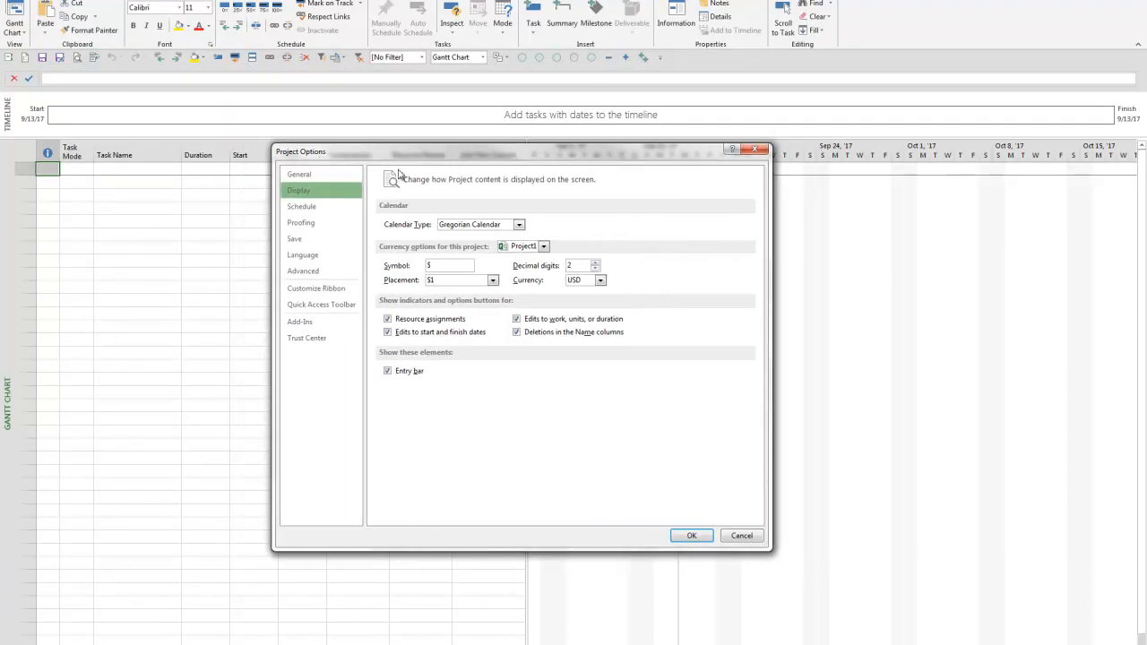
{"action": "left_click", "coordinate": [328, 209]}
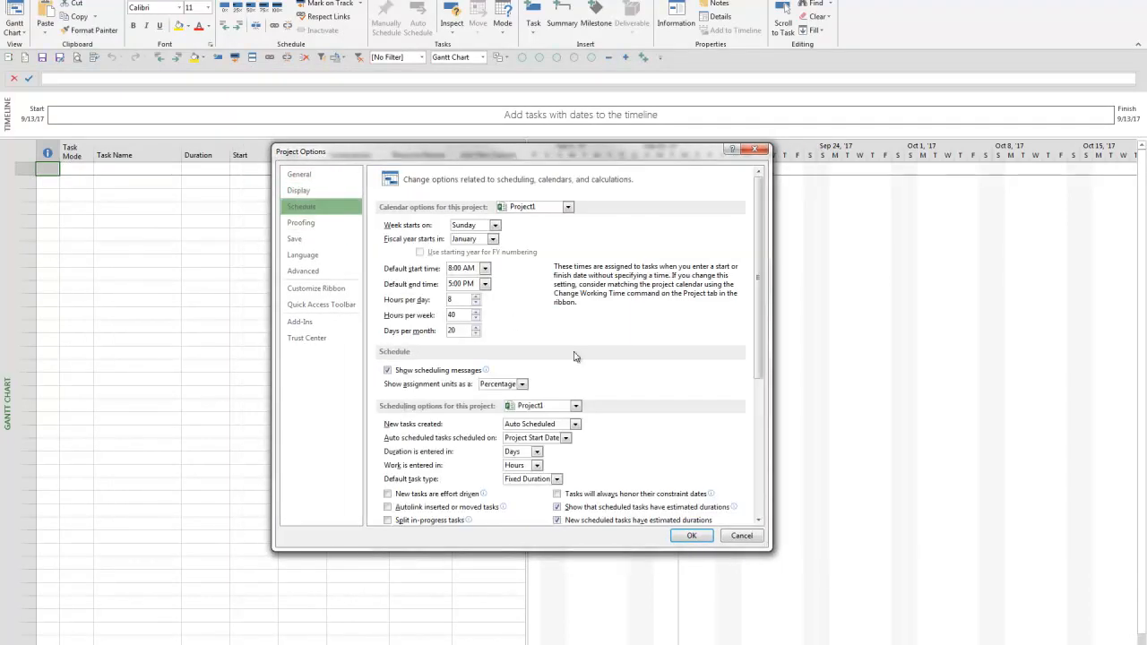
{"action": "left_click_drag", "start_coordinate": [757, 314], "coordinate": [760, 365]}
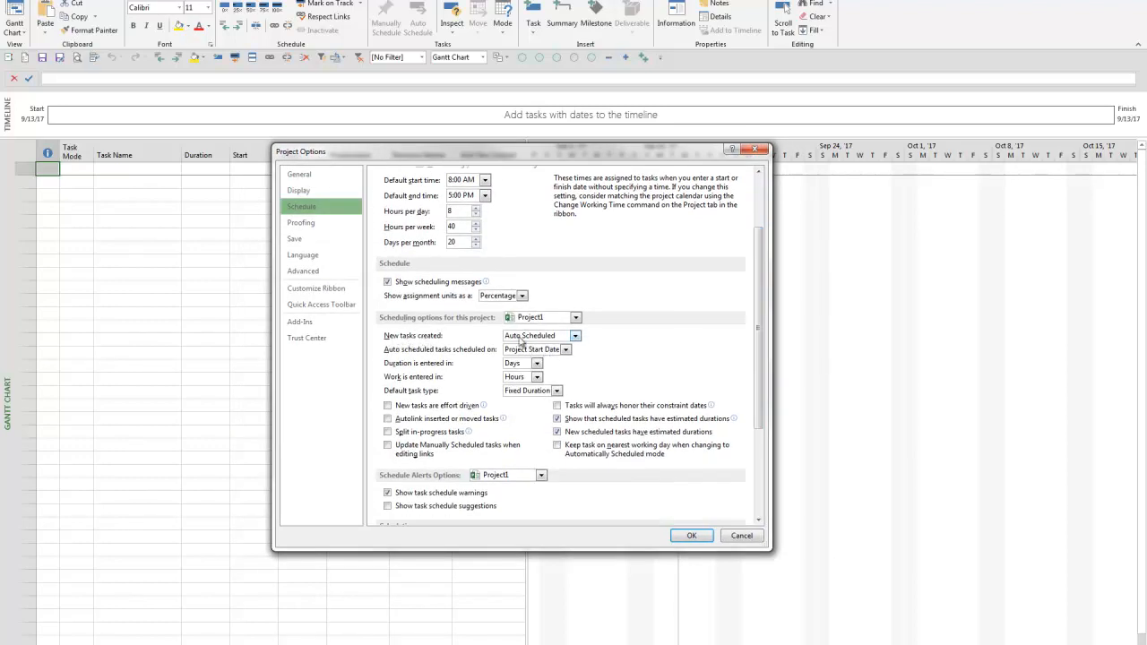
{"action": "left_click", "coordinate": [575, 336]}
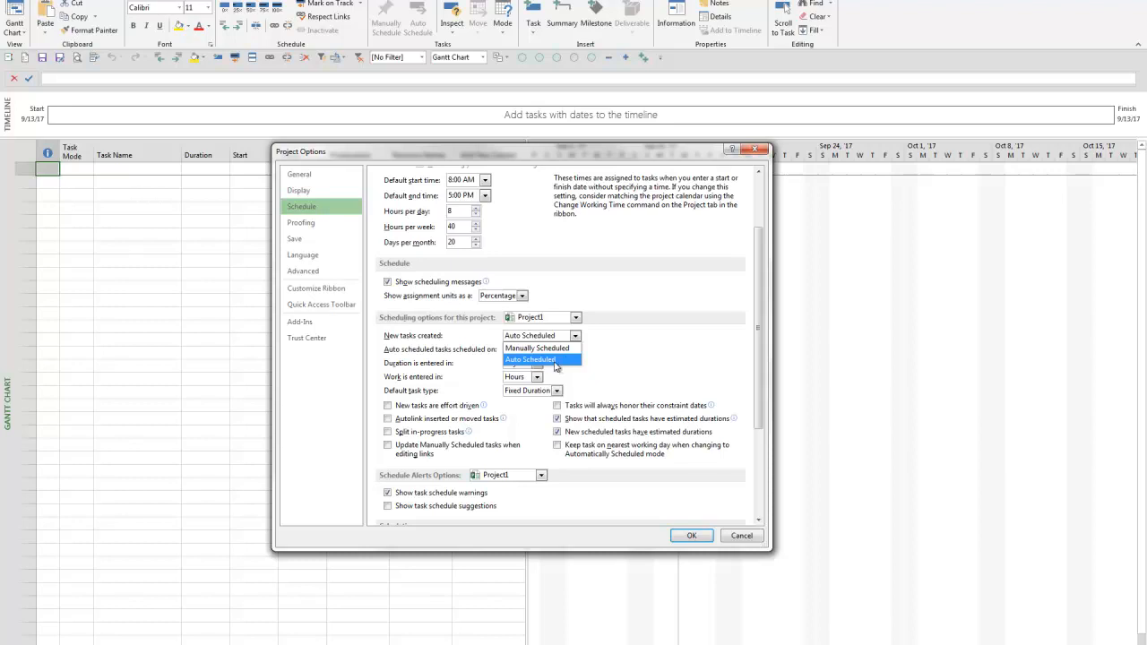
{"action": "left_click", "coordinate": [542, 361]}
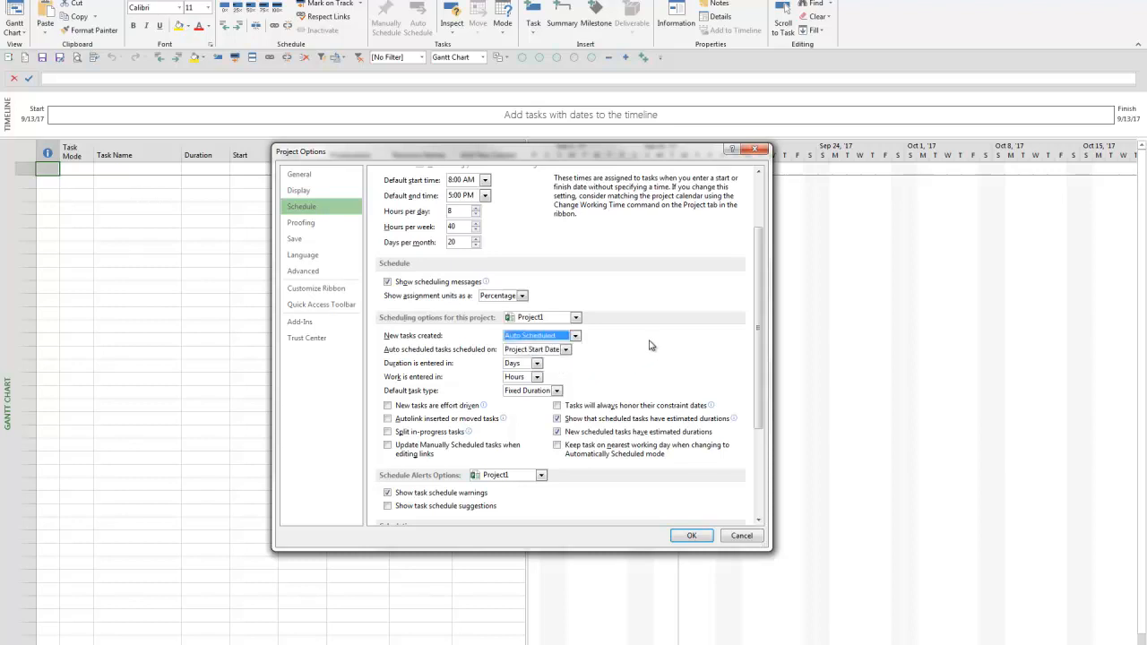
Switch the scope of the calendar options and the scheduling options to All New Projects.
{"action": "scroll", "coordinate": [562, 217], "scroll_direction": "up", "scroll_amount": 3}
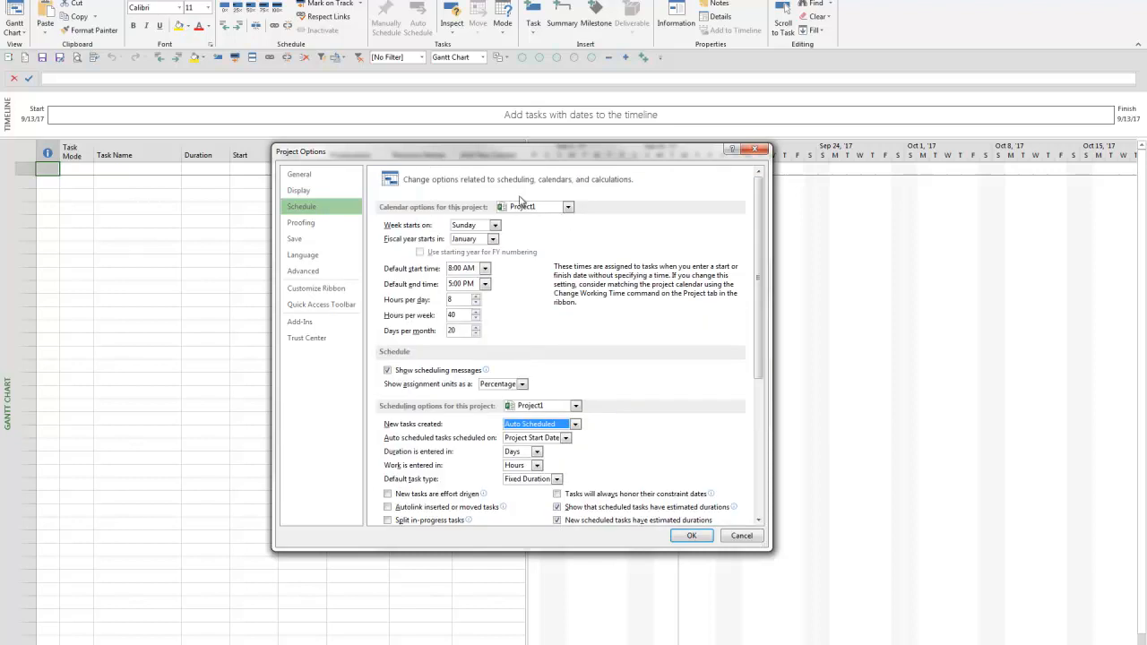
{"action": "left_click", "coordinate": [553, 212]}
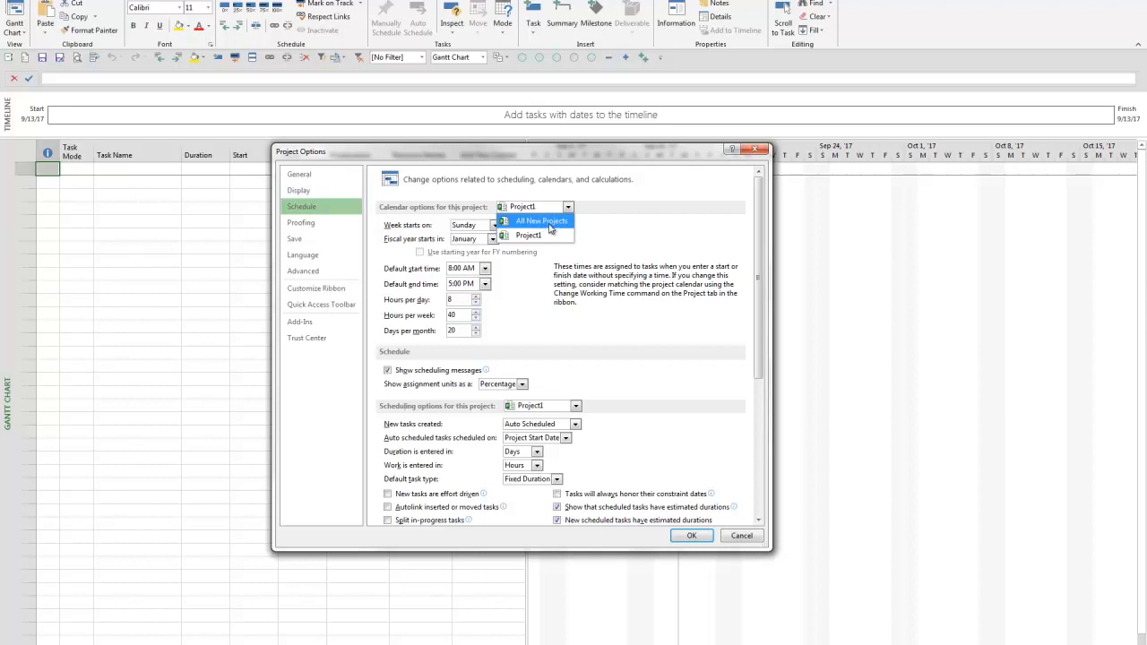
{"action": "left_click", "coordinate": [559, 222]}
{"action": "scroll", "coordinate": [758, 269], "scroll_direction": "down", "scroll_amount": 2}
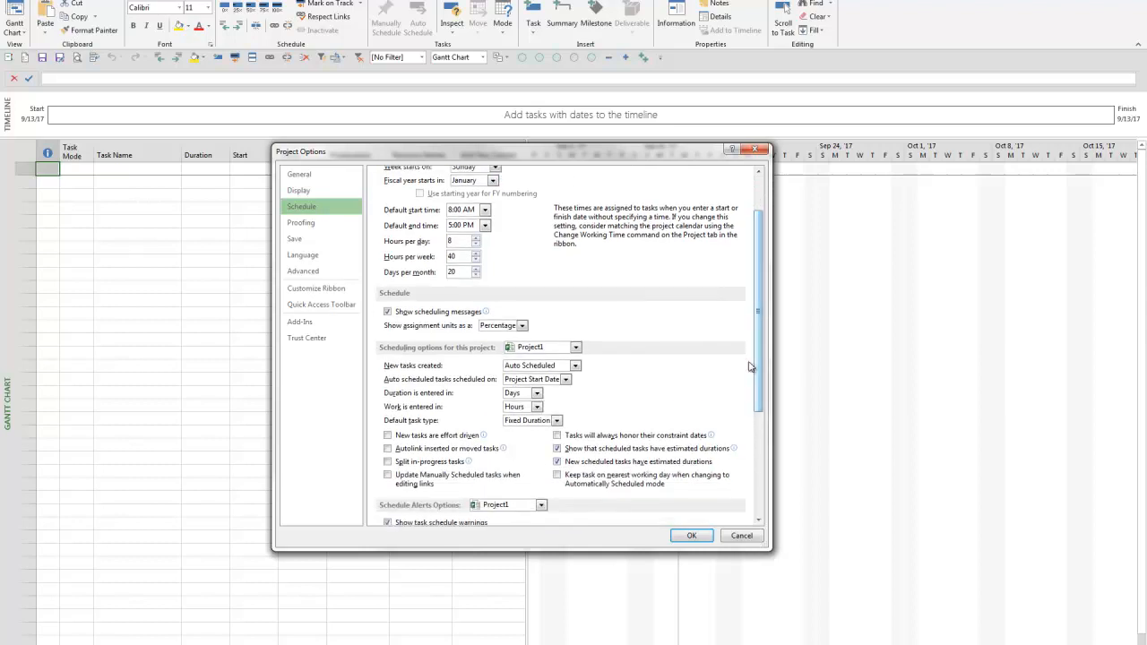
{"action": "left_click", "coordinate": [575, 347]}
{"action": "left_click", "coordinate": [537, 359]}
Switch the schedule alerts and calculation options to All New Projects and accept the Project Options.
{"action": "left_click_drag", "start_coordinate": [757, 400], "coordinate": [756, 501]}
{"action": "left_click", "coordinate": [542, 325]}
{"action": "left_click", "coordinate": [528, 338]}
{"action": "left_click", "coordinate": [576, 440]}
{"action": "left_click", "coordinate": [547, 454]}
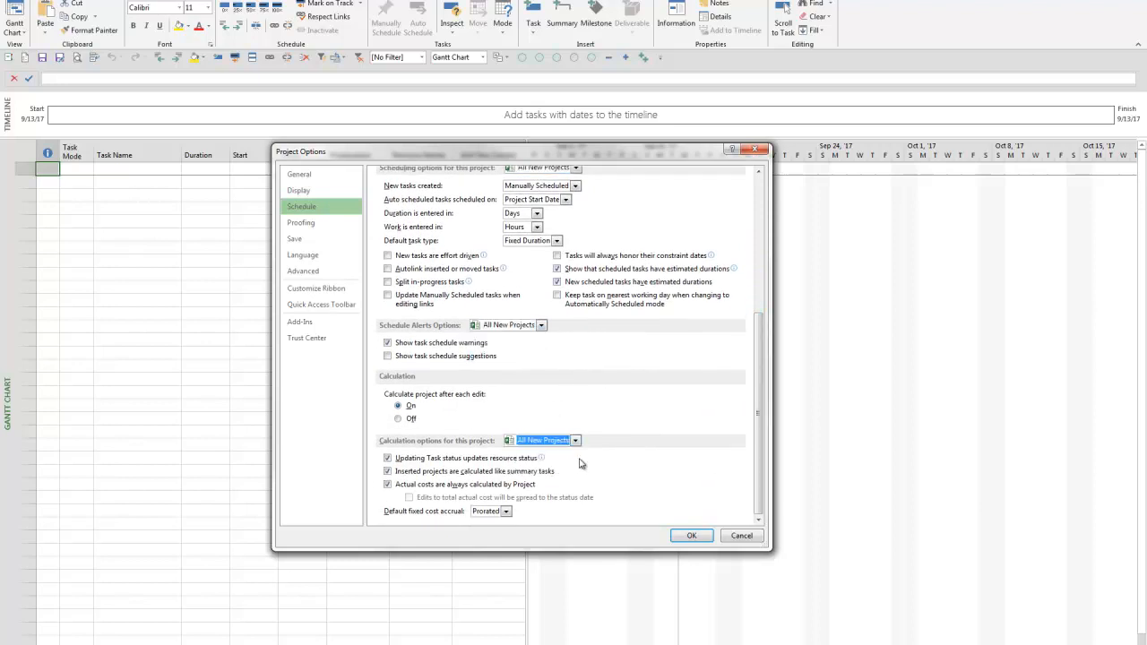
{"action": "left_click", "coordinate": [697, 537]}
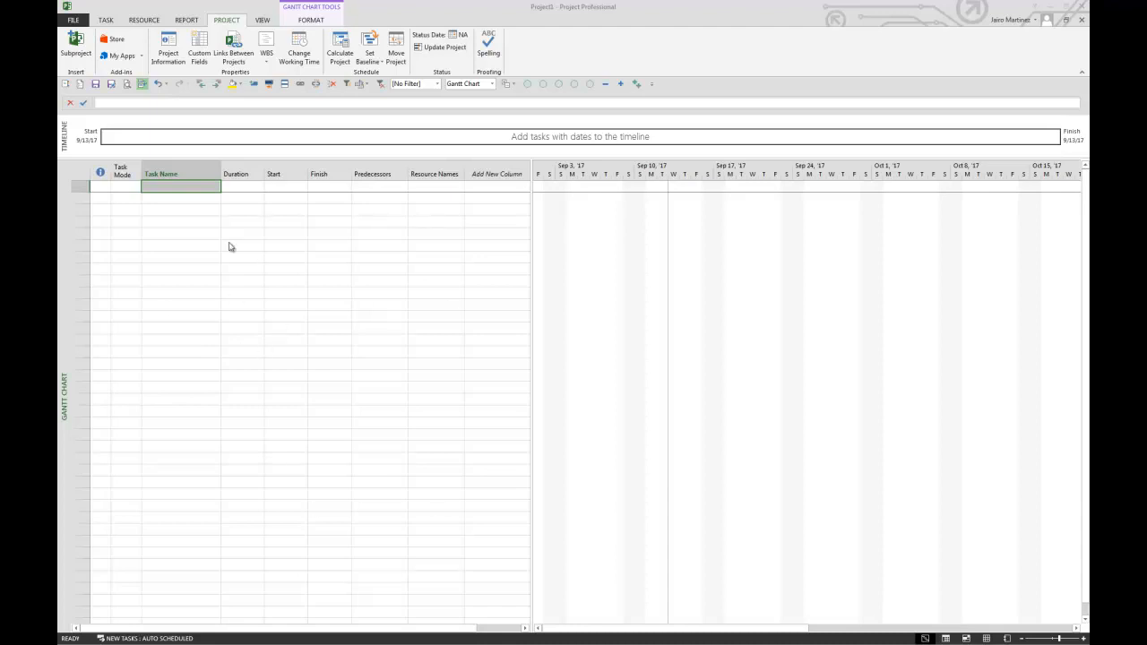
Add a task named "Summary" in the first row of the task table.
{"action": "left_click", "coordinate": [178, 186]}
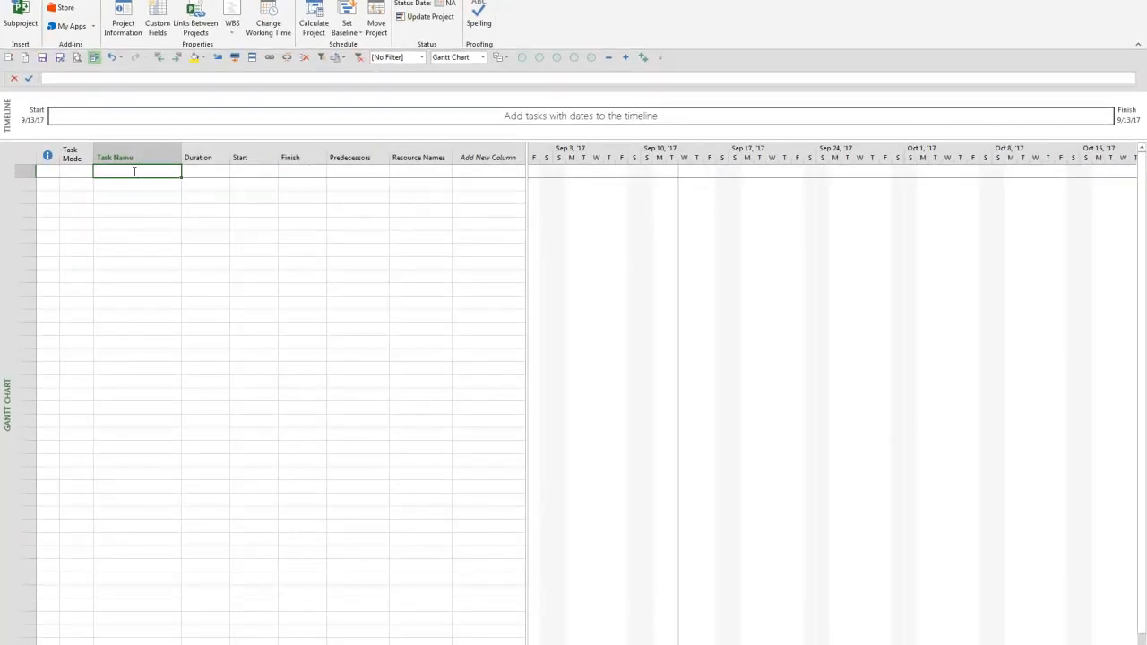
{"action": "type", "text": "Summary"}
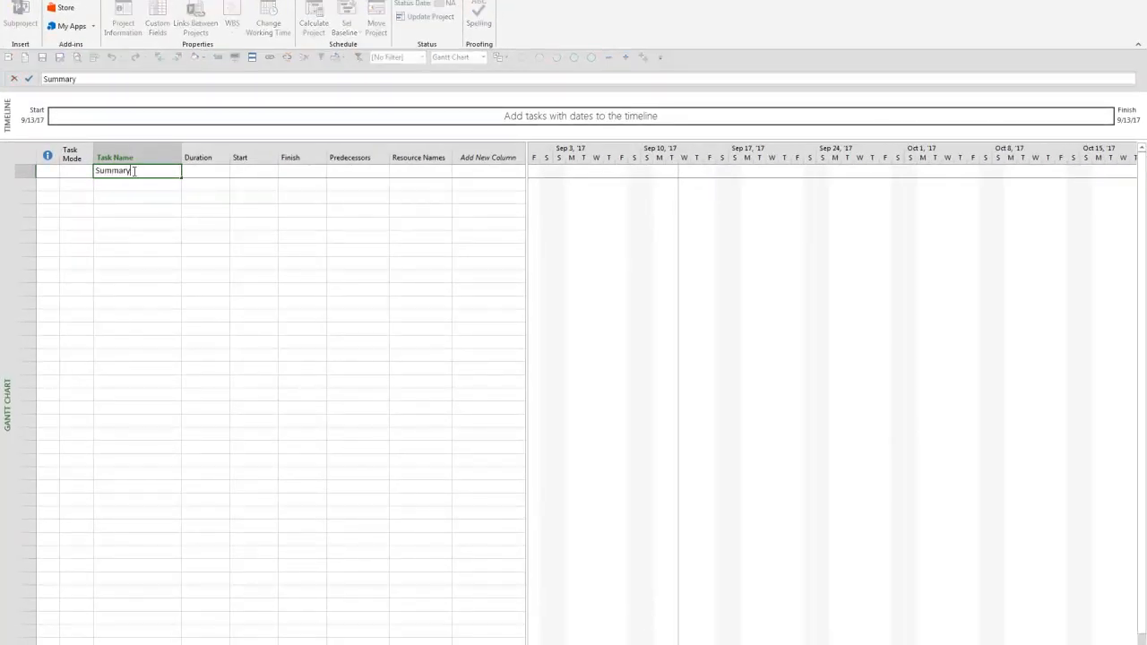
{"action": "key", "text": "Return"}
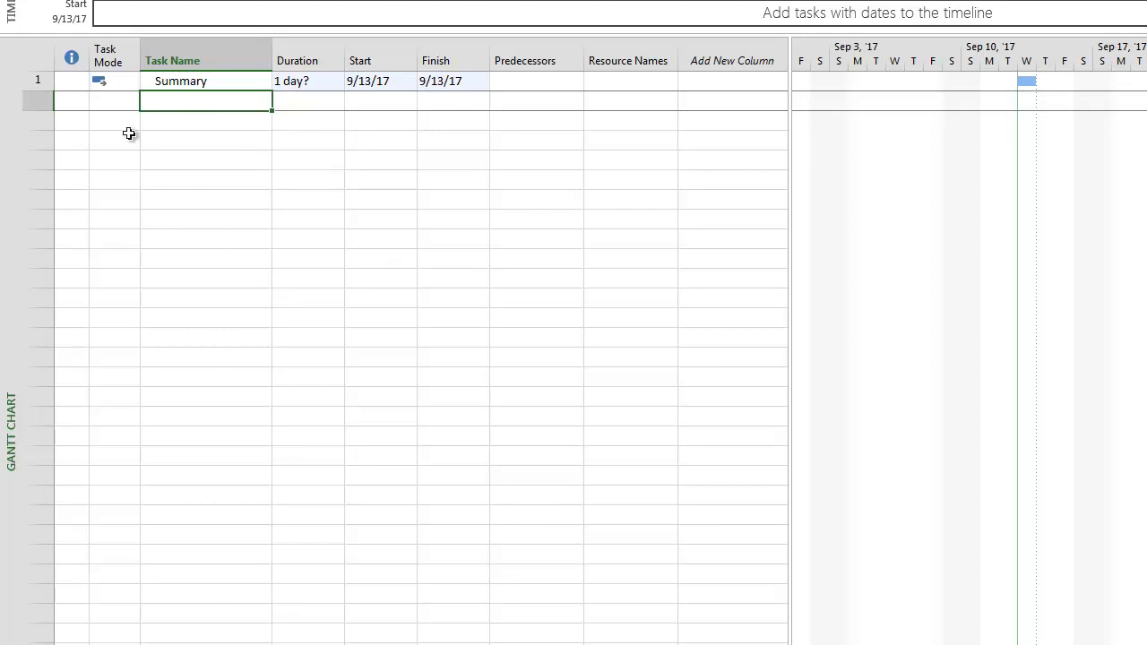
{"action": "mouse_move", "coordinate": [72, 56]}
{"action": "left_mouse_down"}
{"action": "mouse_move", "coordinate": [478, 79]}
{"action": "mouse_move", "coordinate": [666, 78]}
{"action": "mouse_move", "coordinate": [659, 68]}
{"action": "left_mouse_up"}
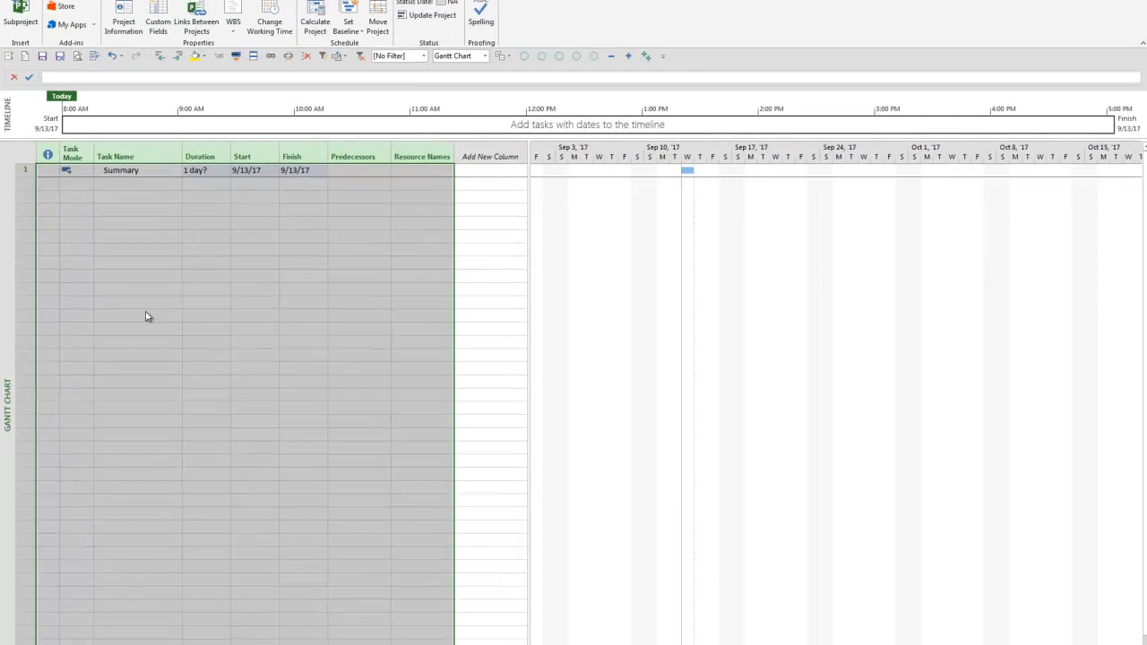
{"action": "left_click", "coordinate": [207, 298]}
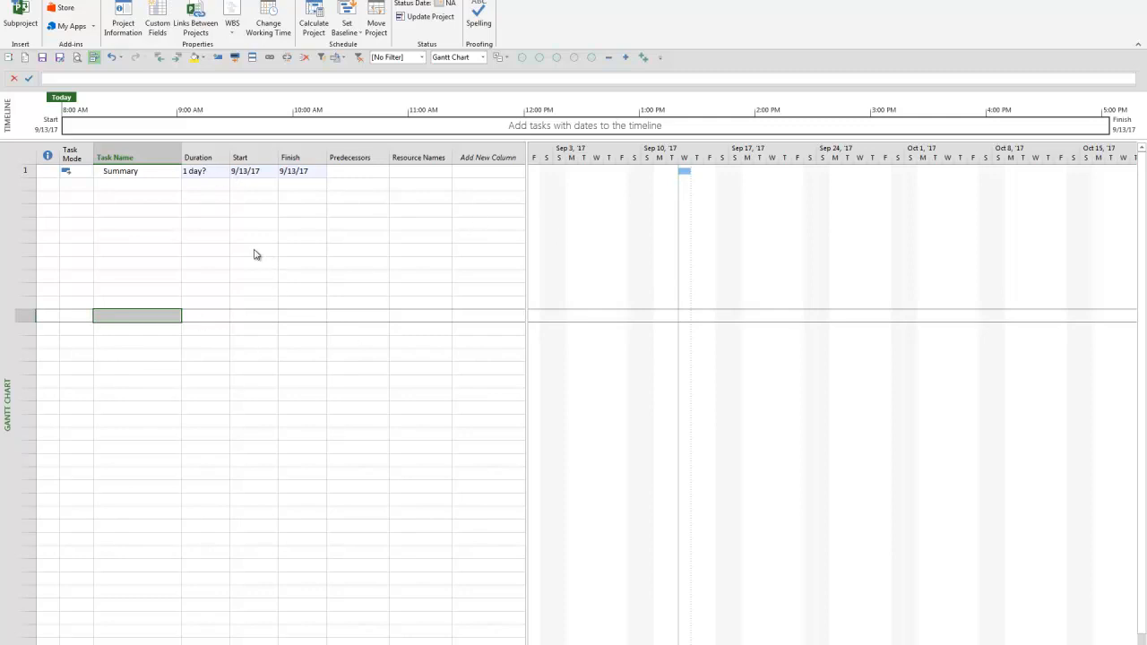
{"action": "left_click", "coordinate": [248, 171]}
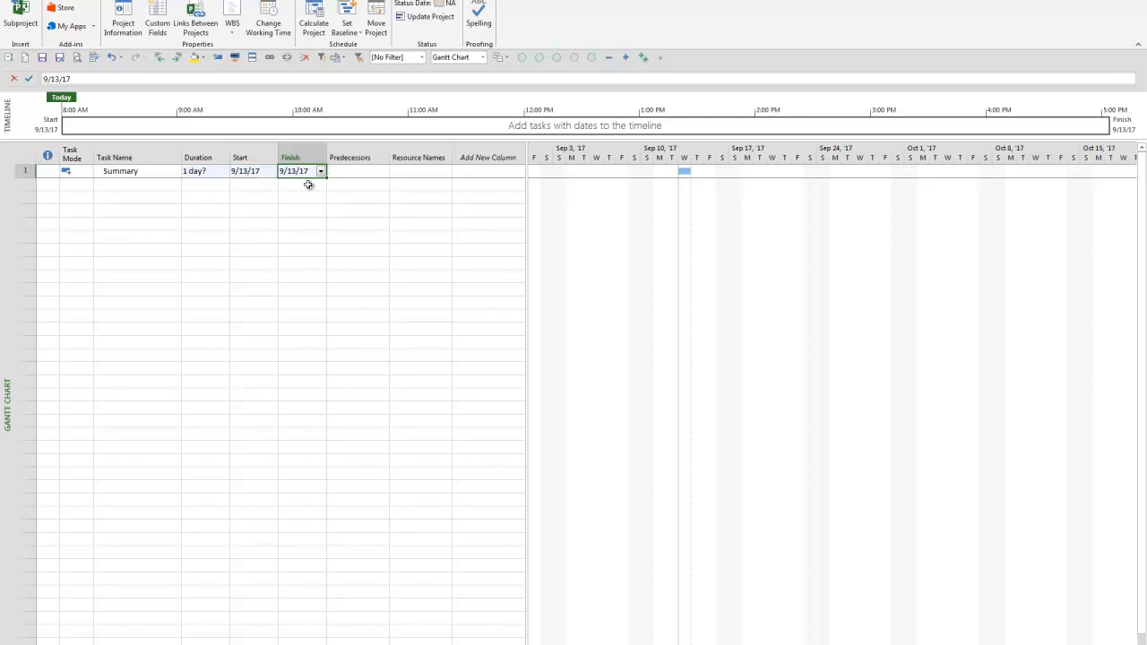
Set the Summary task's duration to 5 days.
{"action": "left_click", "coordinate": [194, 170]}
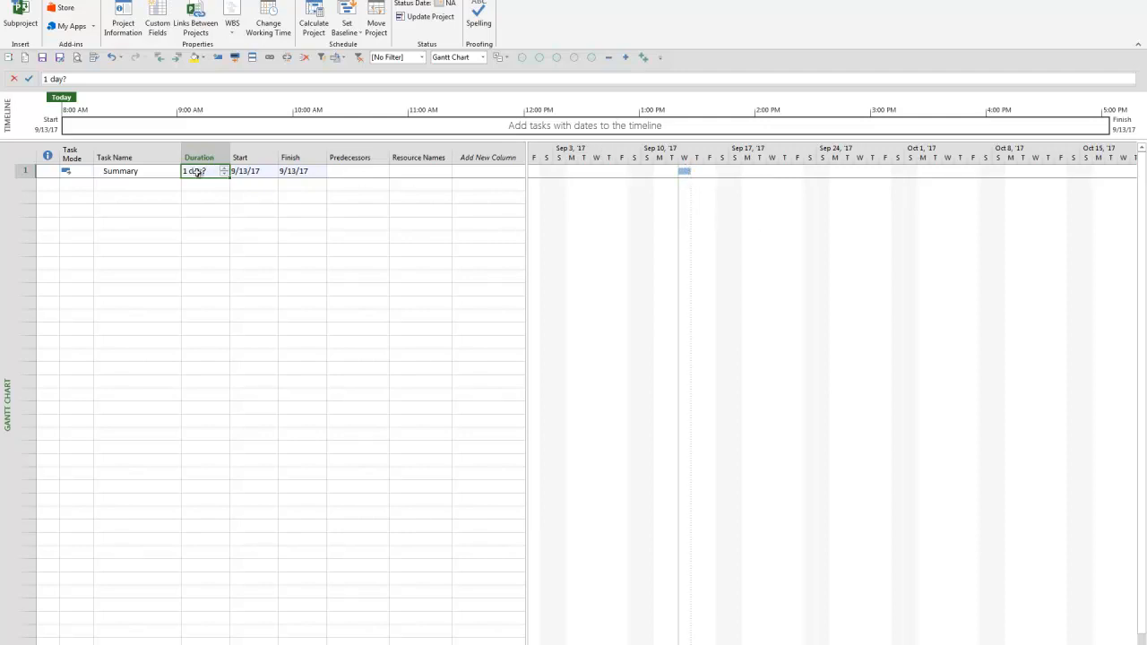
{"action": "type", "text": "5"}
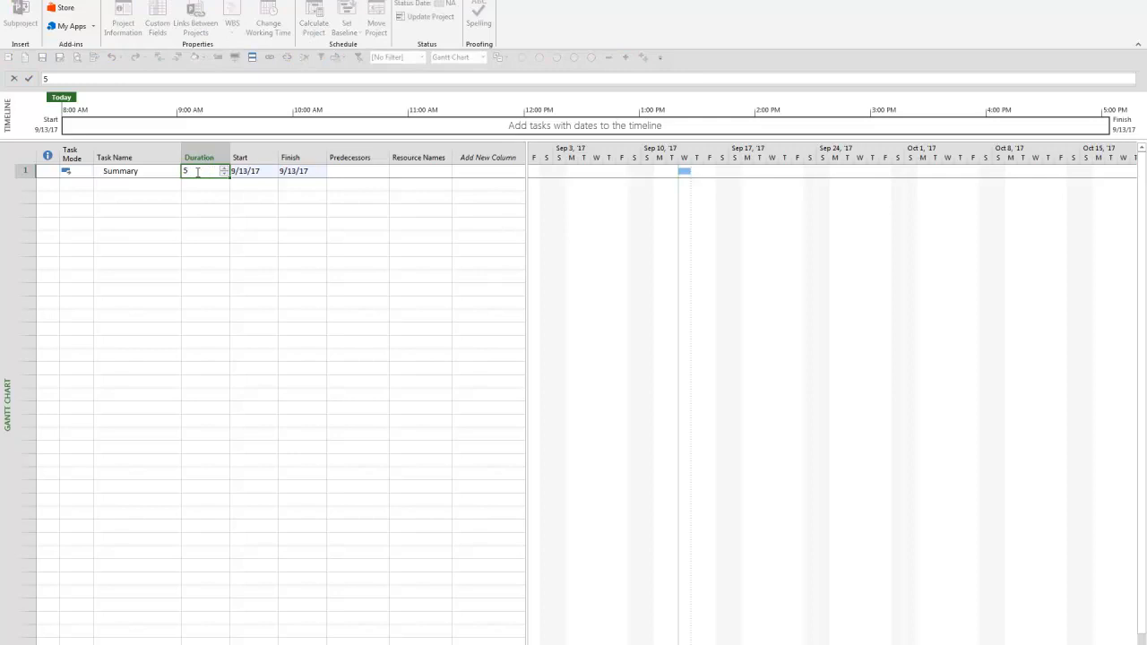
{"action": "key", "text": "Return"}
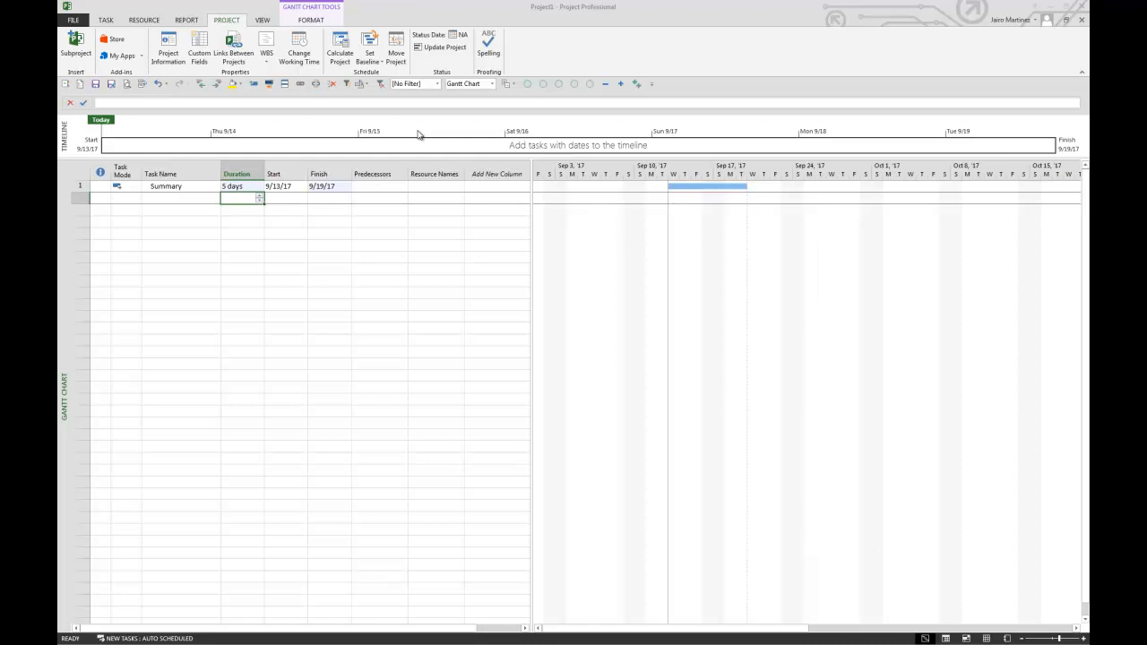
Add the Summary task to the timeline.
{"action": "left_click", "coordinate": [163, 186]}
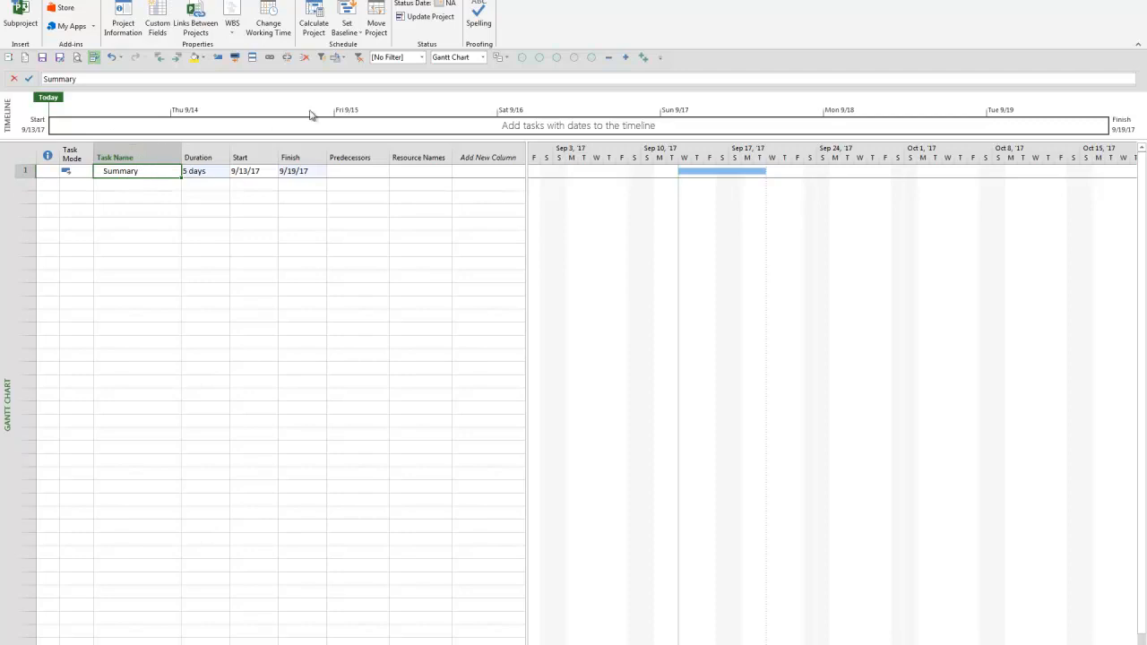
{"action": "right_click", "coordinate": [140, 170]}
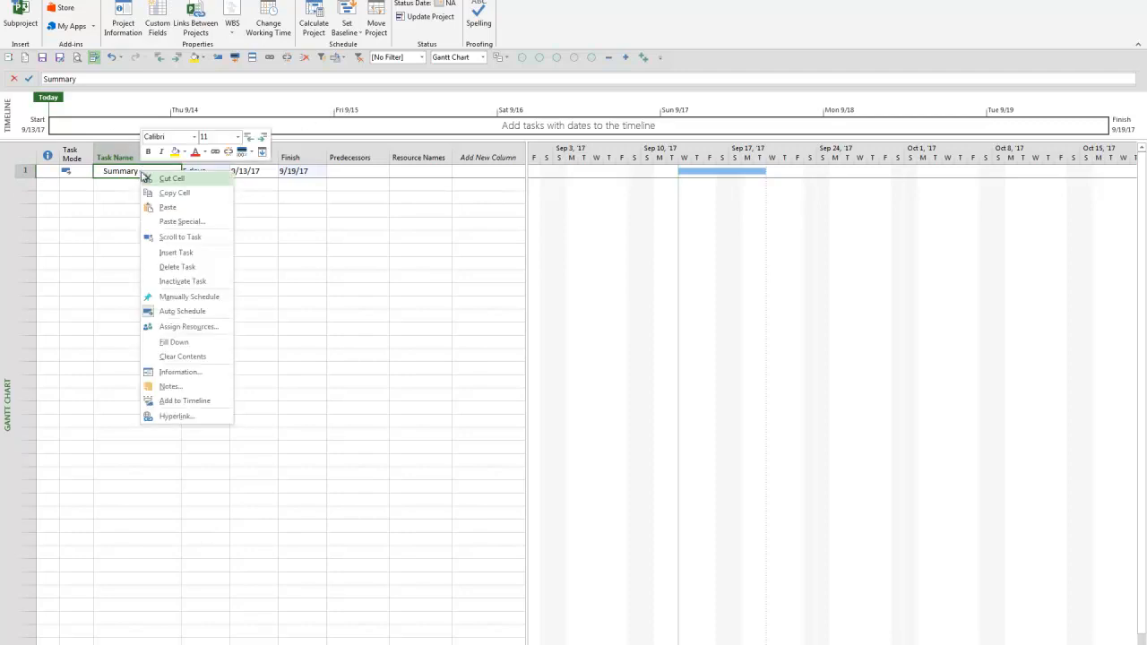
{"action": "left_click", "coordinate": [203, 400]}
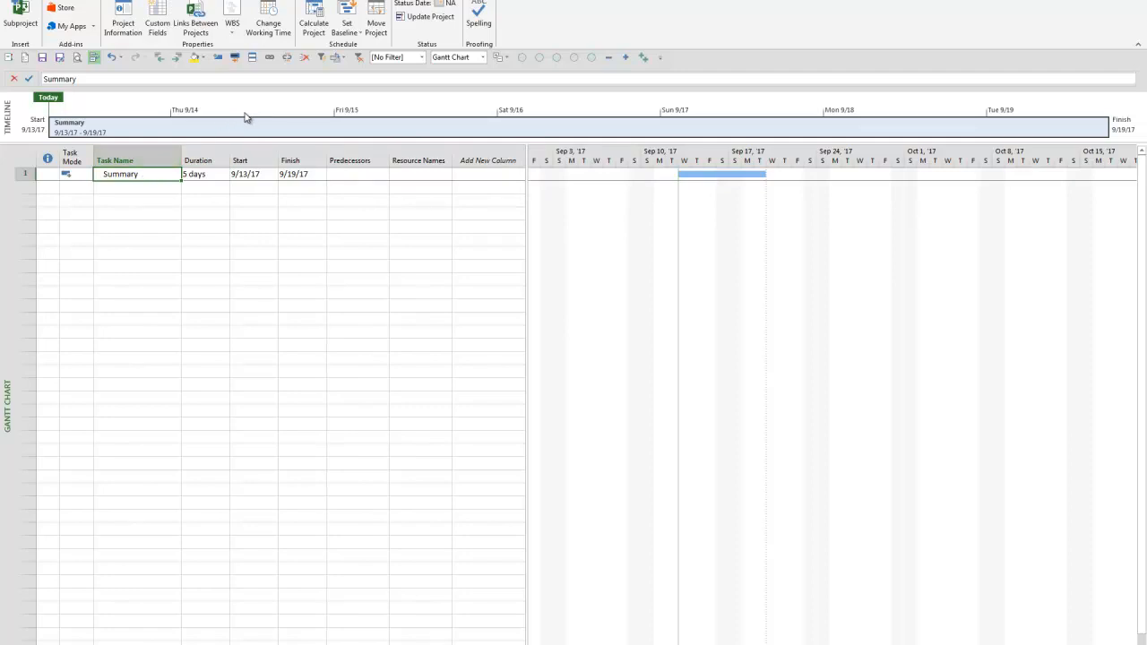
{"action": "right_click", "coordinate": [302, 105]}
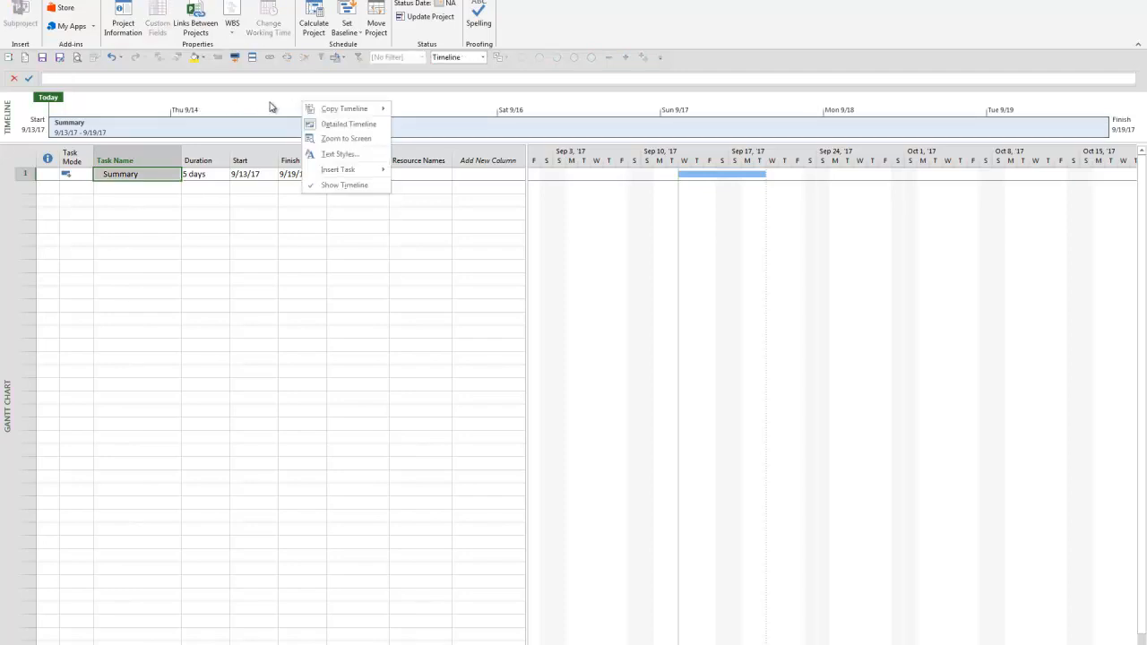
{"action": "left_click", "coordinate": [349, 188]}
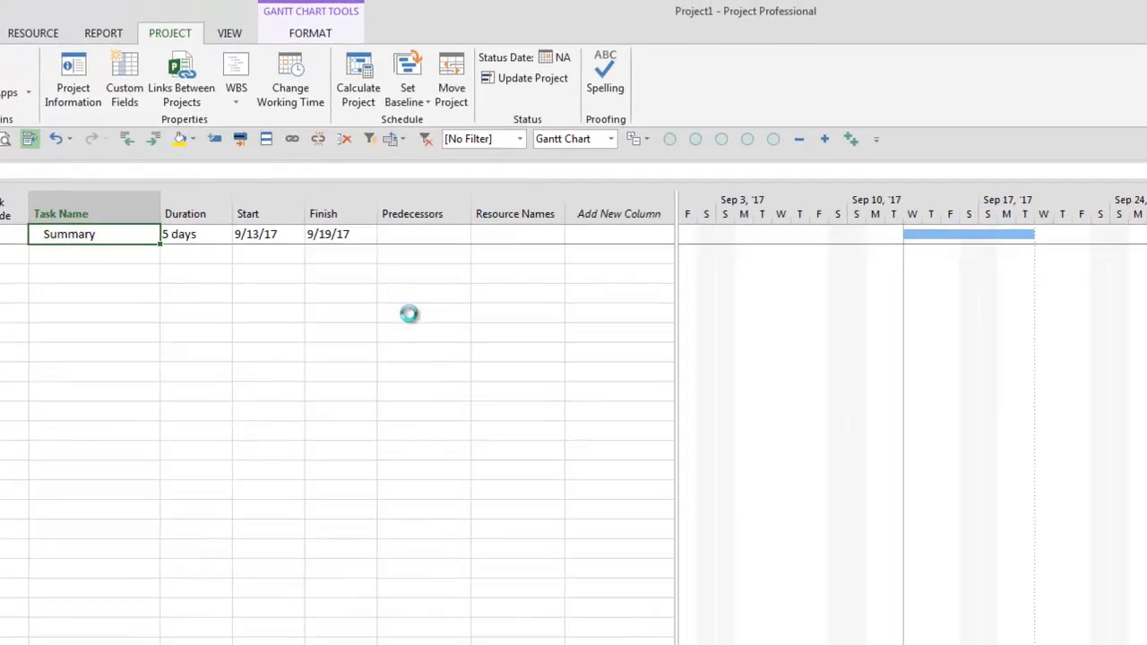
{"action": "key", "text": "ctrl+z"}
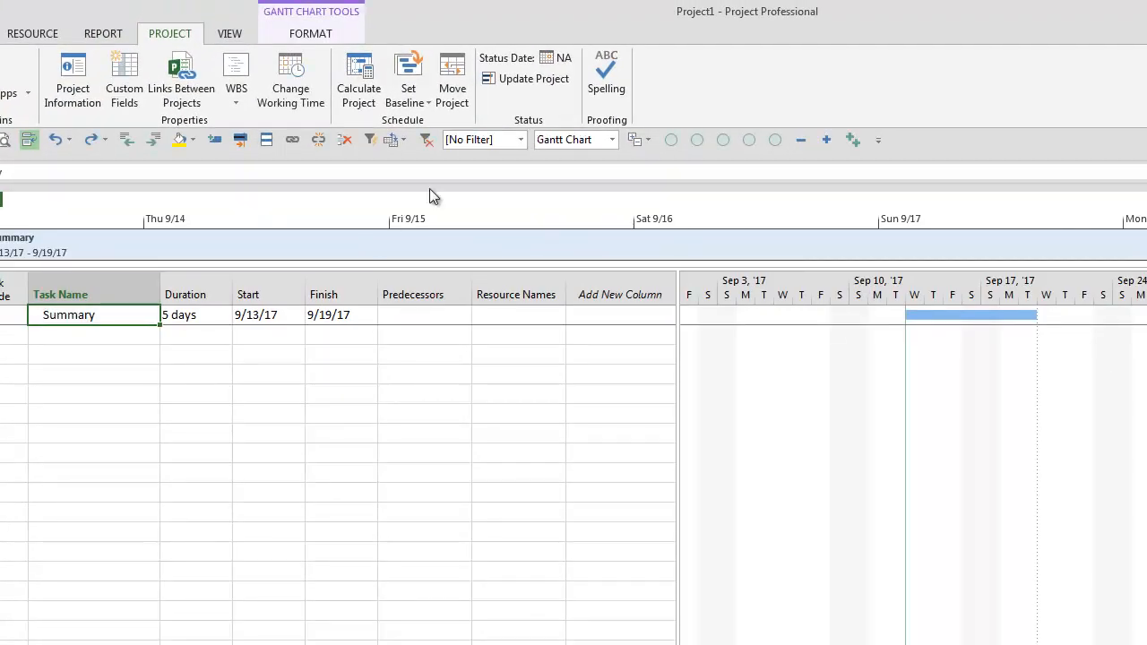
Hide the timeline above the Gantt chart.
{"action": "left_click", "coordinate": [230, 33]}
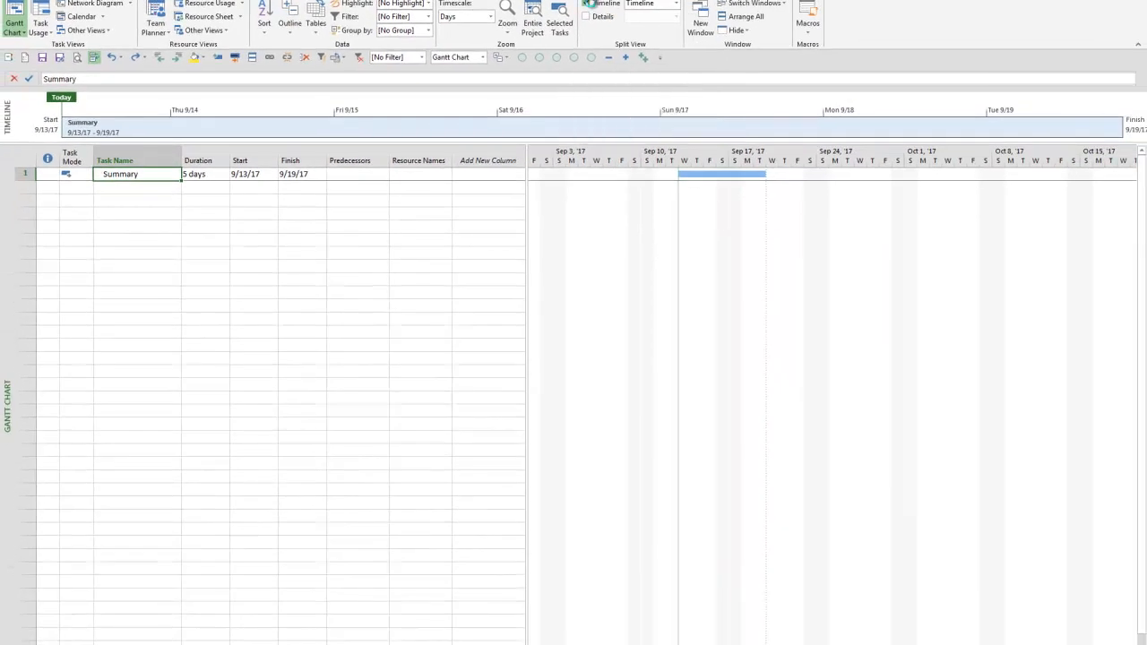
{"action": "left_click", "coordinate": [766, 56]}
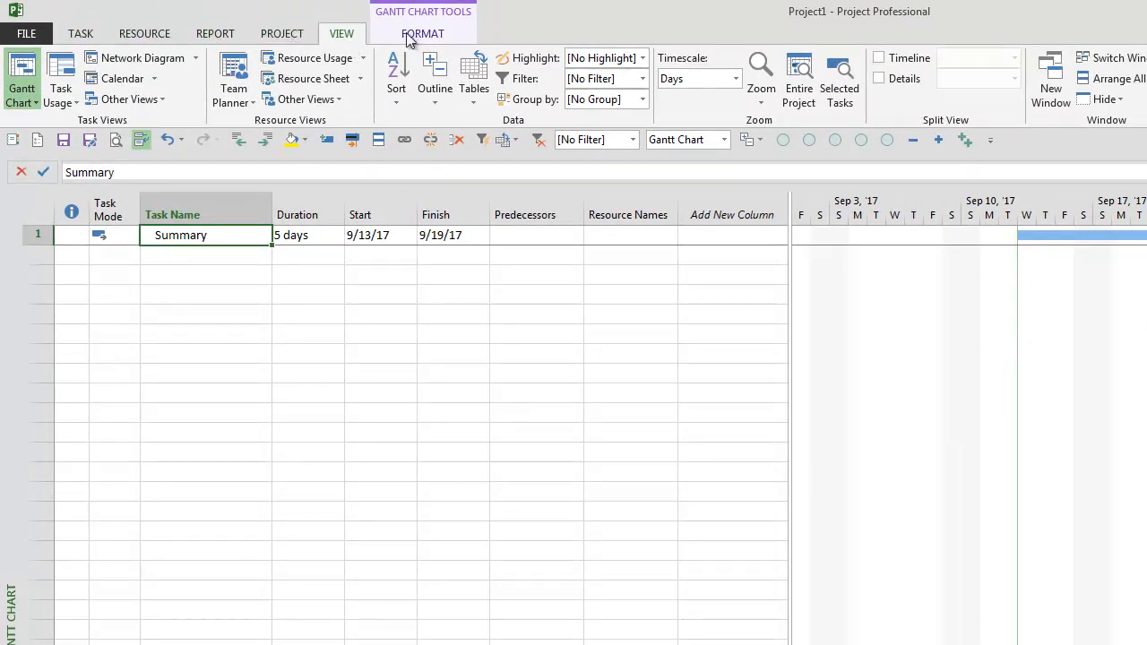
Try a yellow background on the Summary task name cell and set it back to white.
{"action": "left_click", "coordinate": [214, 40]}
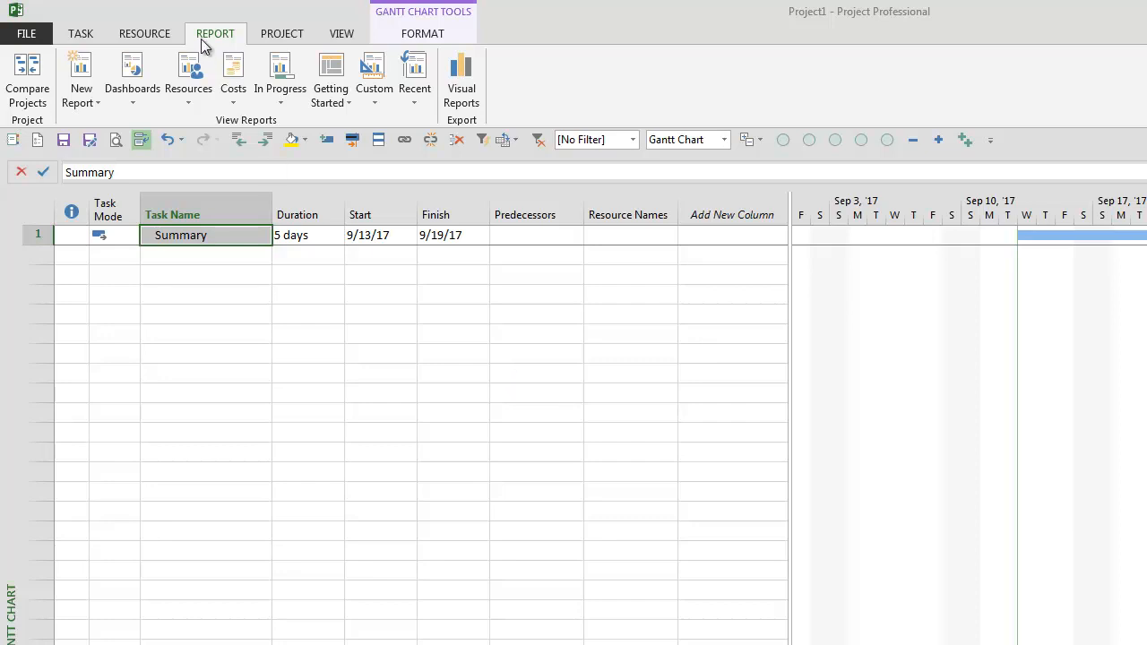
{"action": "left_click", "coordinate": [78, 34]}
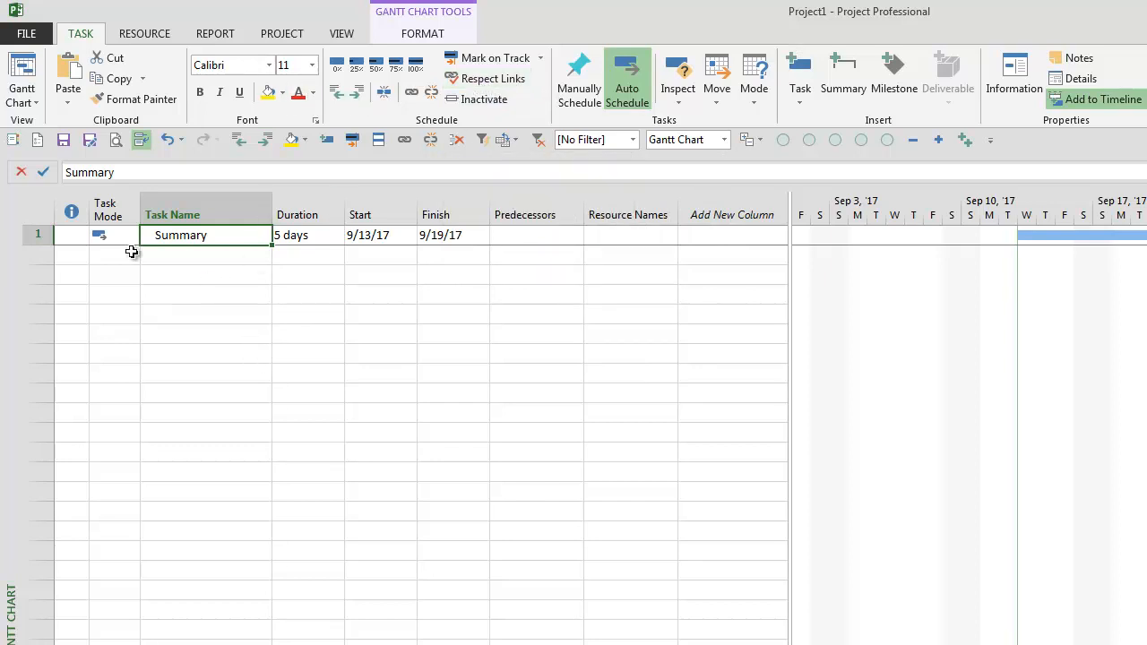
{"action": "left_click", "coordinate": [268, 94]}
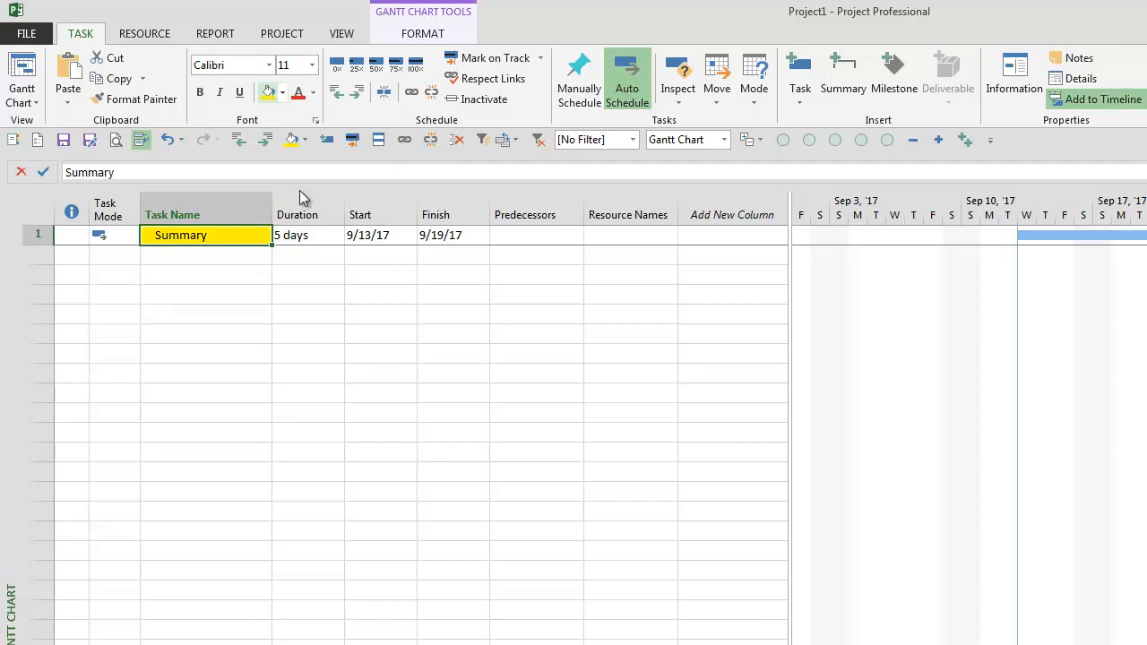
{"action": "left_click", "coordinate": [282, 93]}
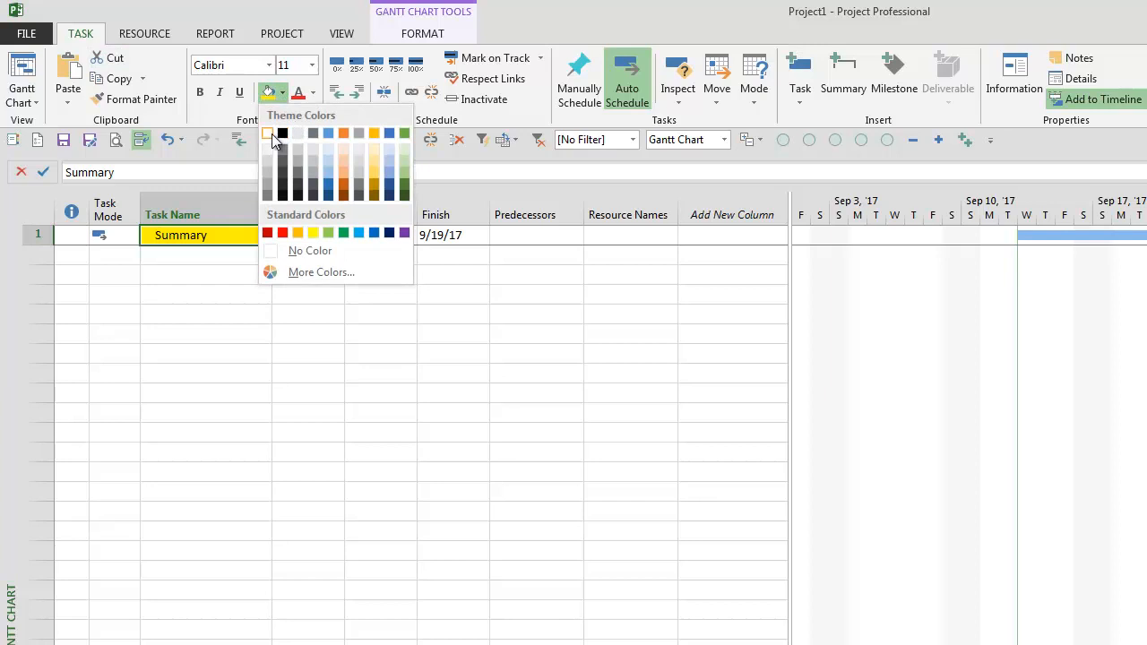
{"action": "left_click", "coordinate": [268, 134]}
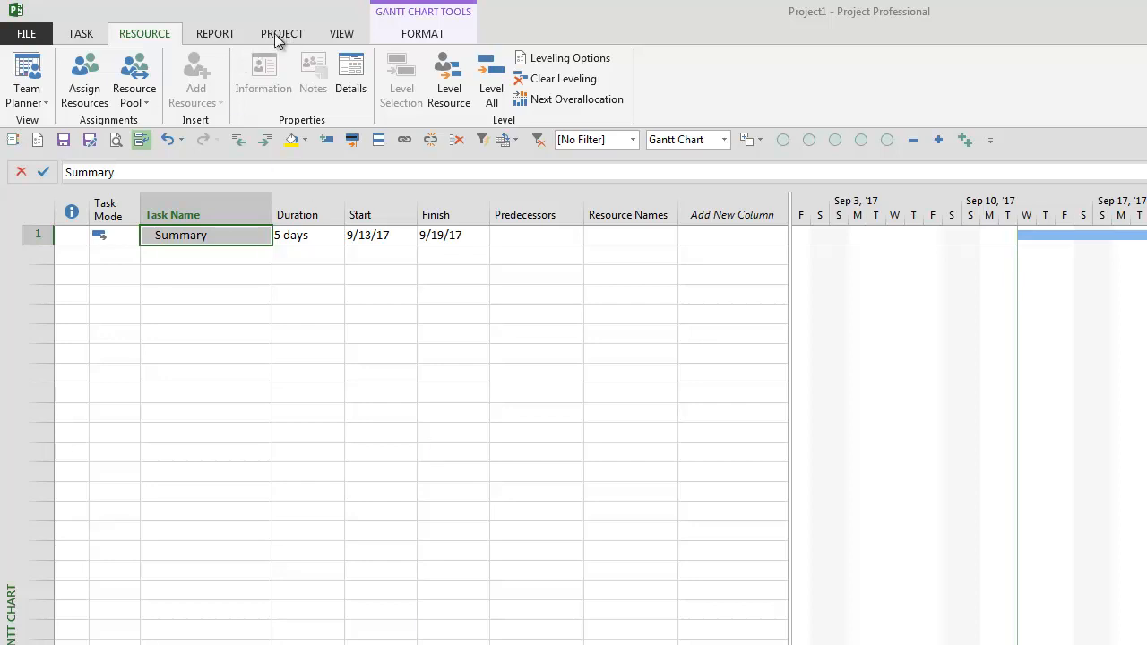
Open the project information and examine the project's start date and finish date.
{"action": "left_click", "coordinate": [227, 33]}
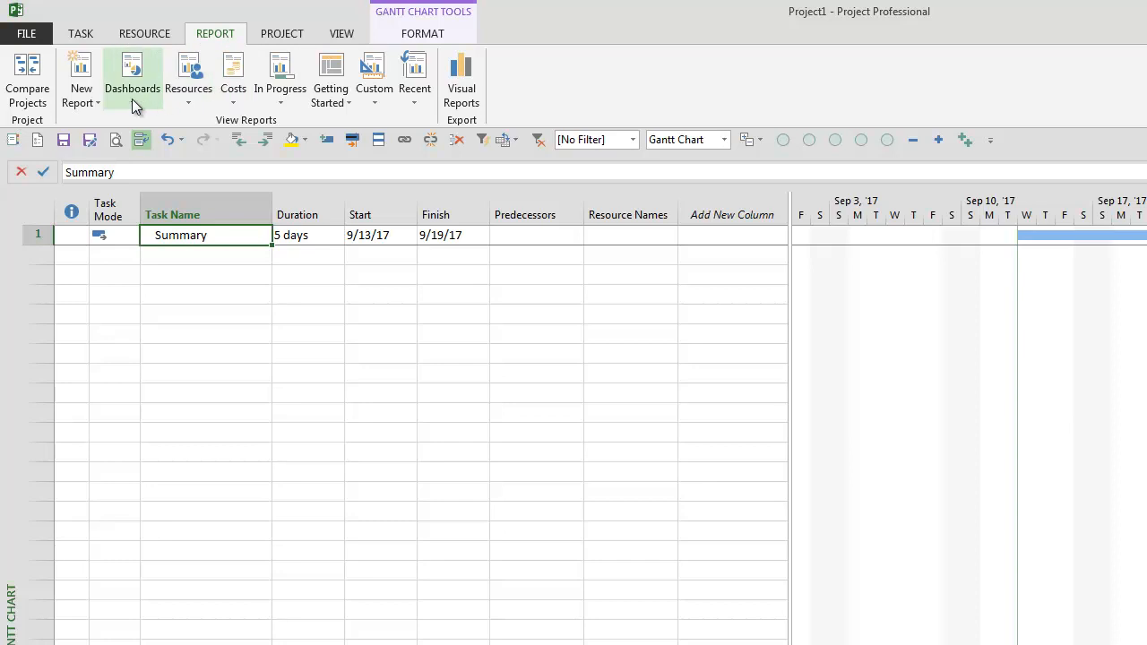
{"action": "left_click", "coordinate": [300, 33]}
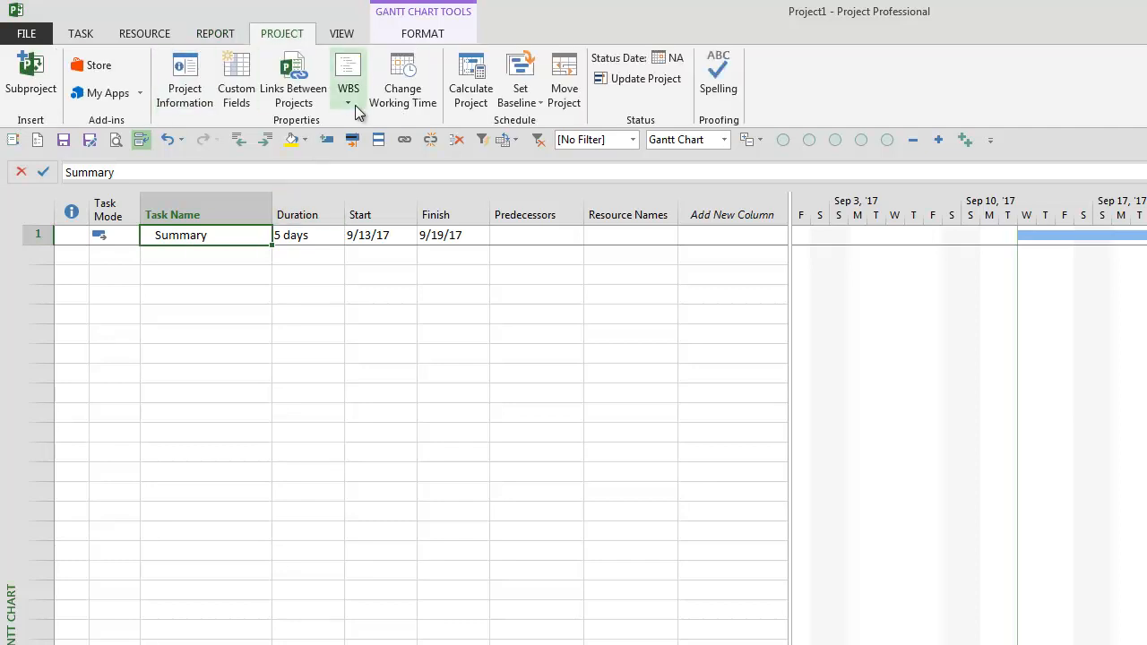
{"action": "left_click", "coordinate": [192, 98]}
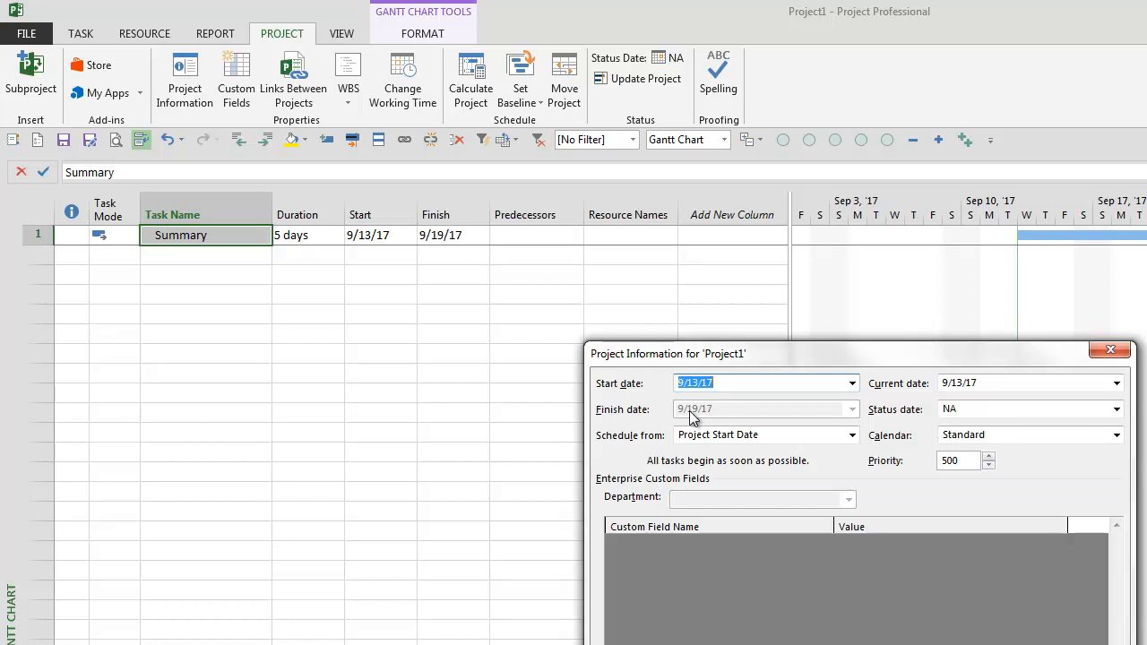
{"action": "left_click", "coordinate": [749, 387]}
{"action": "left_click_drag", "start_coordinate": [726, 385], "coordinate": [635, 386]}
{"action": "left_click", "coordinate": [740, 387]}
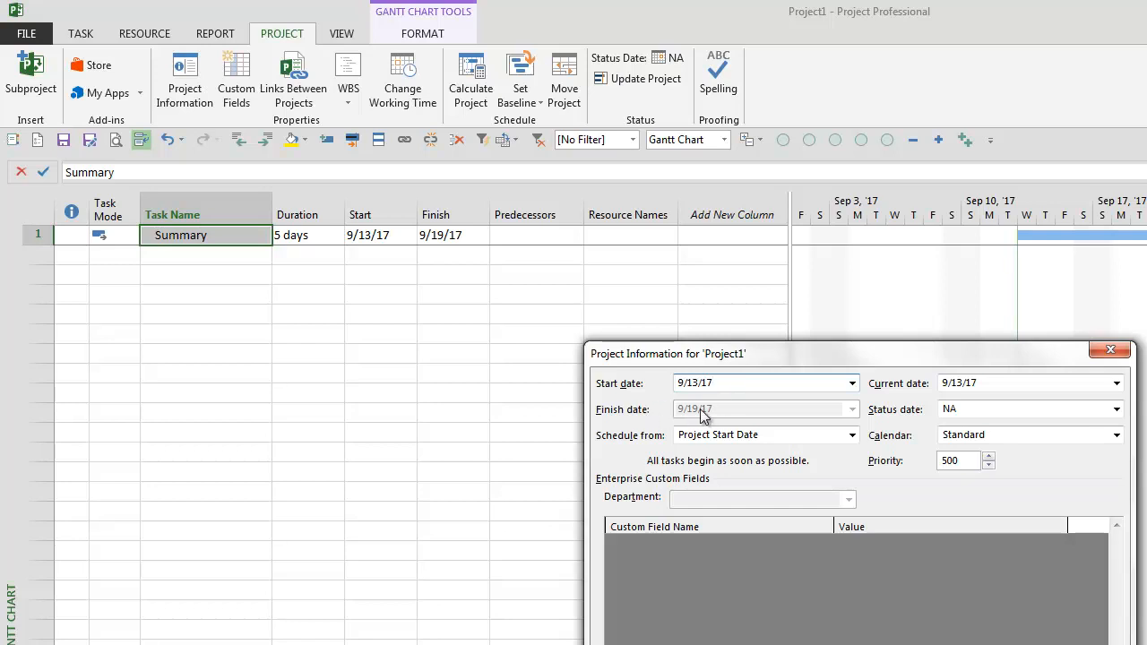
Try scheduling from the Project Finish Date, return to Project Start Date and accept the project information.
{"action": "left_click", "coordinate": [792, 439]}
{"action": "left_click", "coordinate": [794, 465]}
{"action": "left_click", "coordinate": [699, 409]}
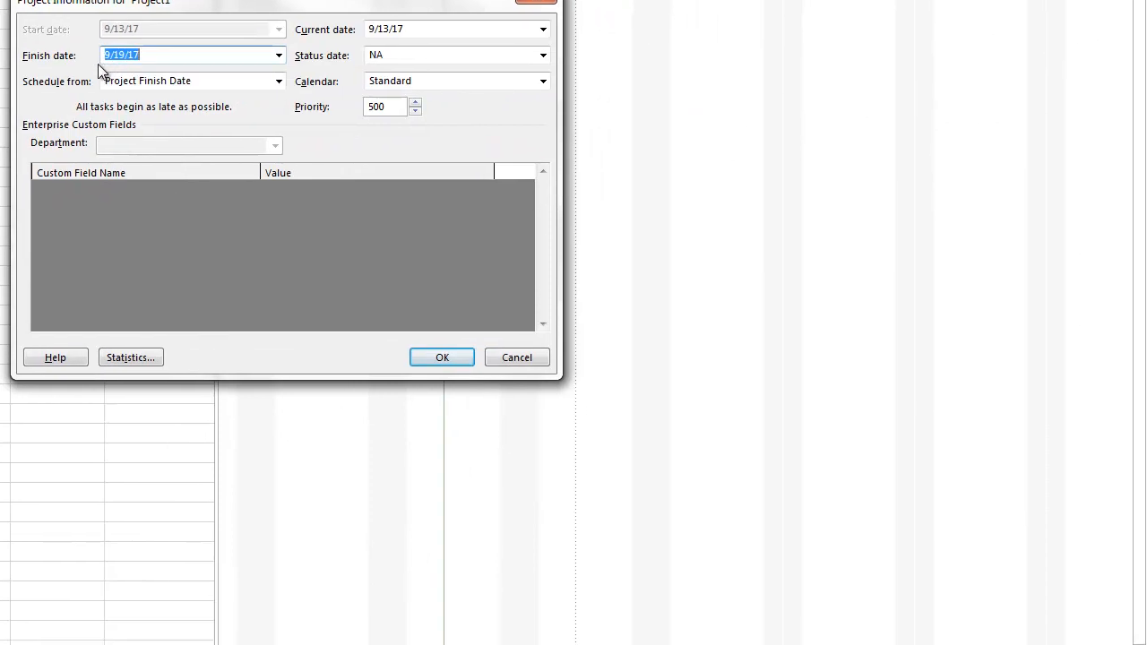
{"action": "left_click", "coordinate": [196, 87]}
{"action": "left_click", "coordinate": [196, 96]}
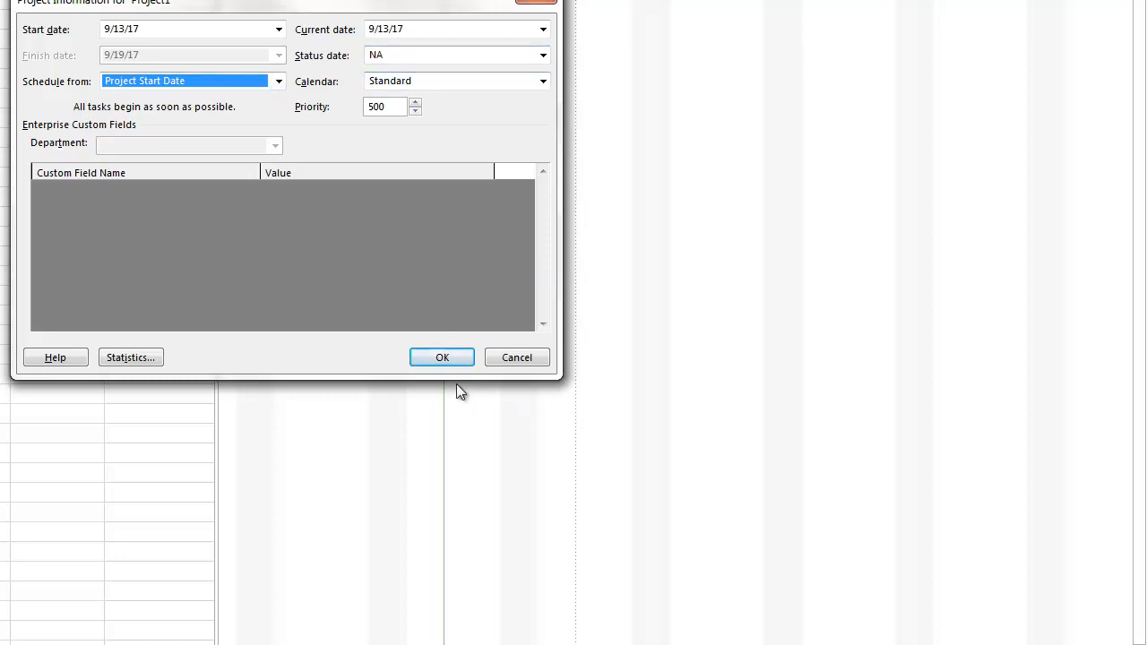
{"action": "left_click", "coordinate": [448, 357]}
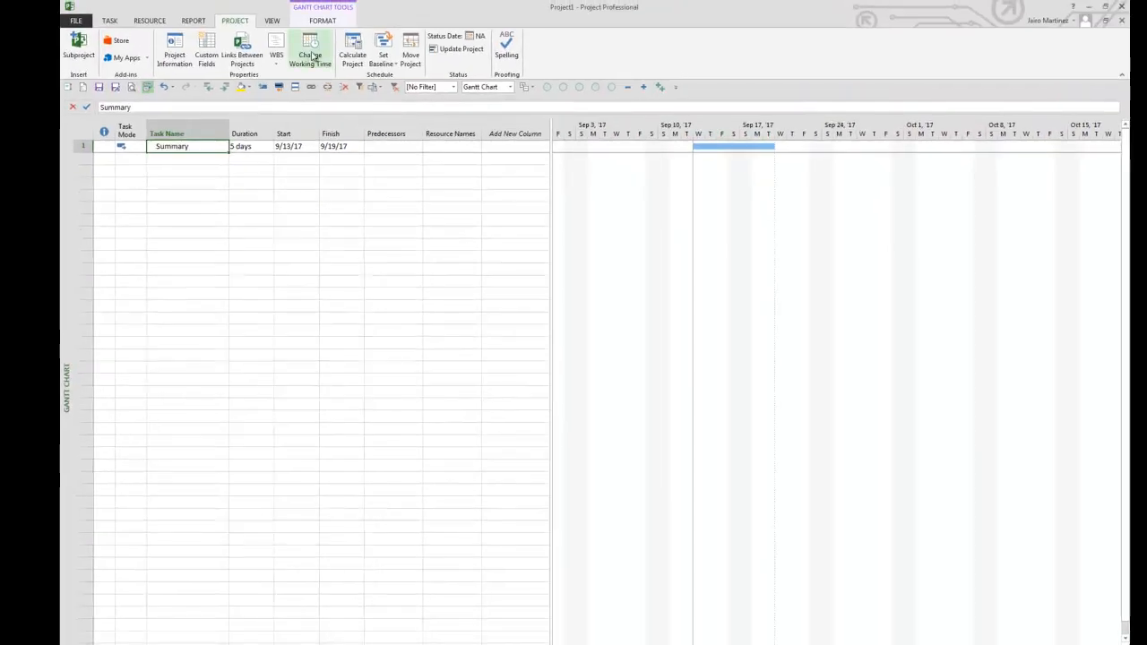
Open the working time settings and examine the exceptions list of the Standard calendar.
{"action": "left_click", "coordinate": [312, 56]}
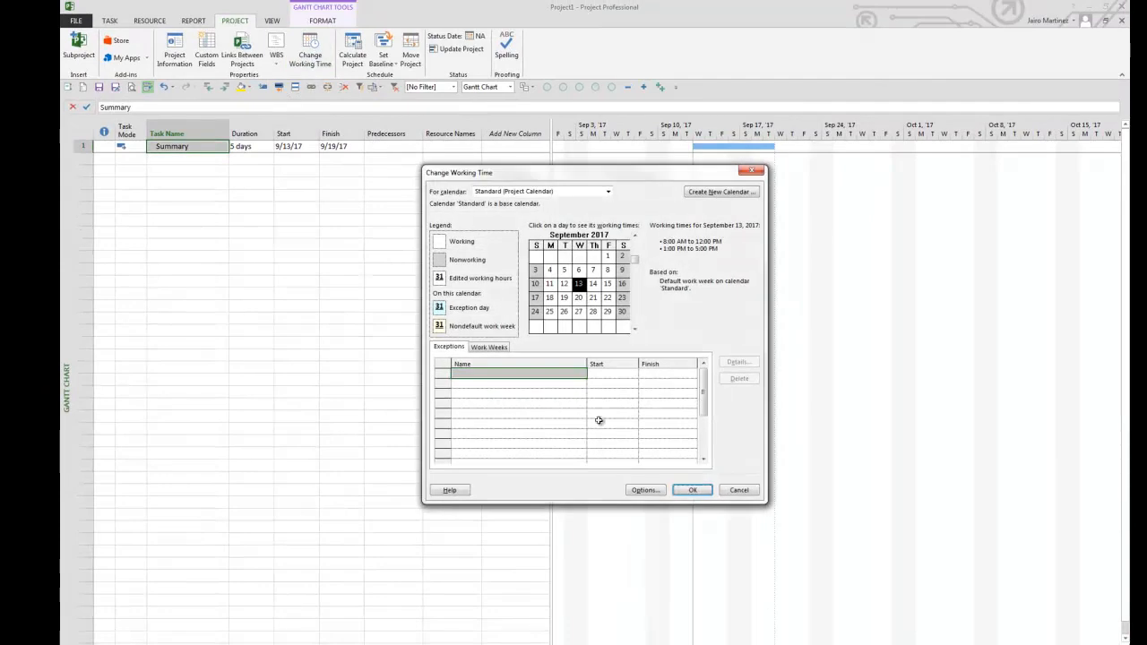
{"action": "left_click_drag", "start_coordinate": [524, 373], "coordinate": [528, 443]}
{"action": "left_click_drag", "start_coordinate": [523, 407], "coordinate": [523, 366]}
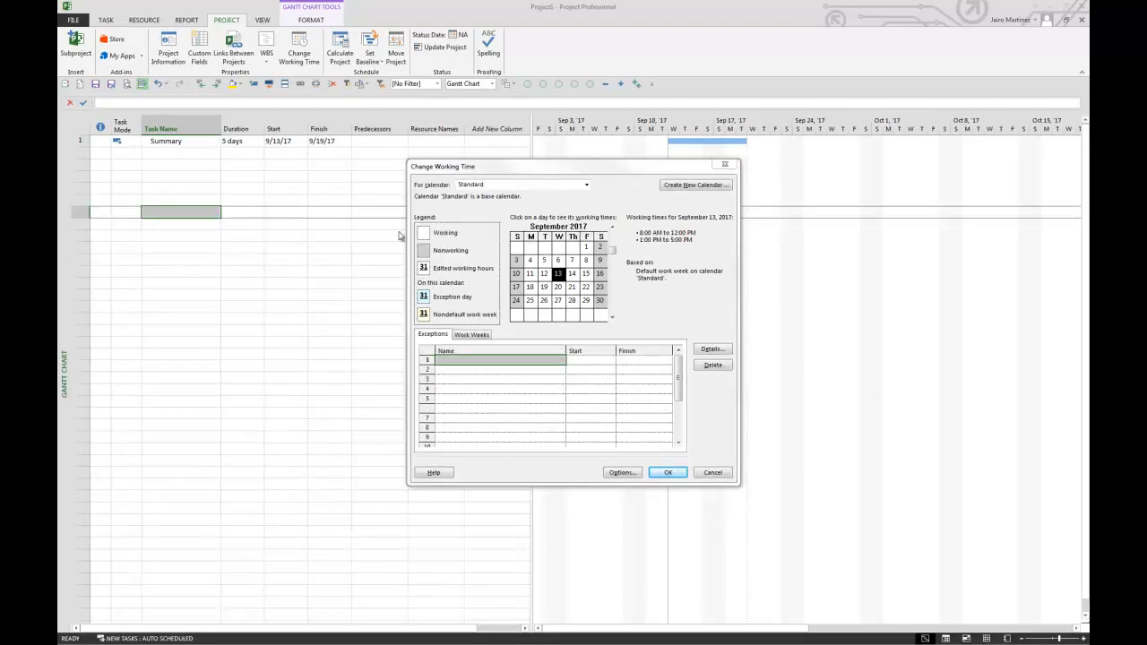
Review the holiday exceptions of the Government calendar, check Independence Day in July 2018 and accept the working time settings.
{"action": "left_click", "coordinate": [587, 185]}
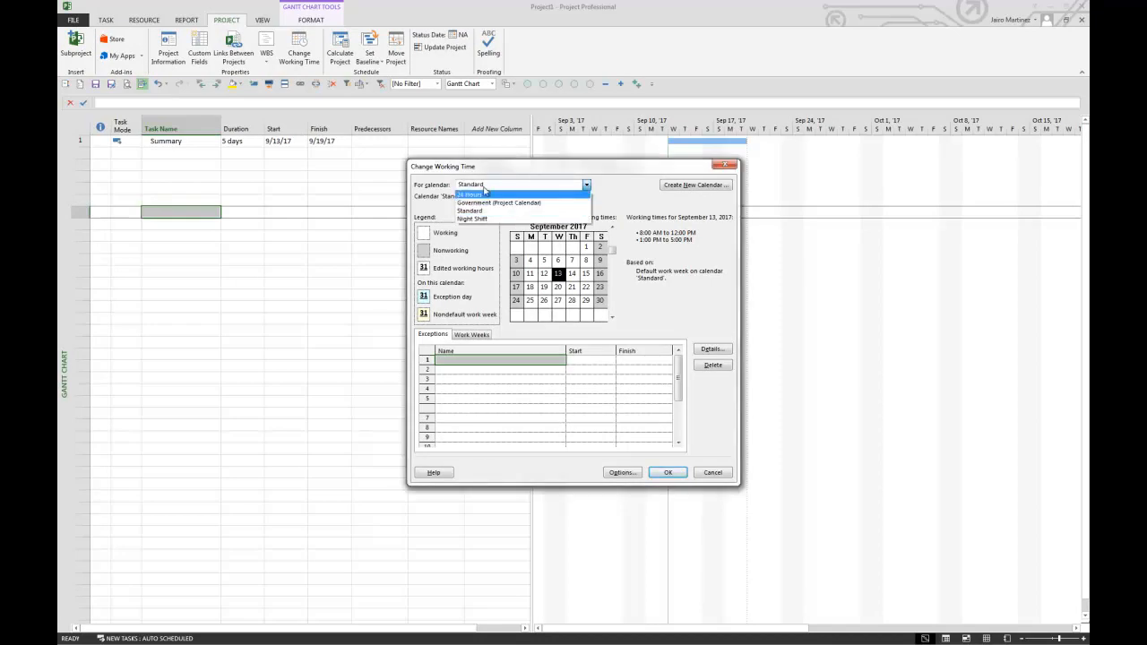
{"action": "left_click", "coordinate": [508, 205]}
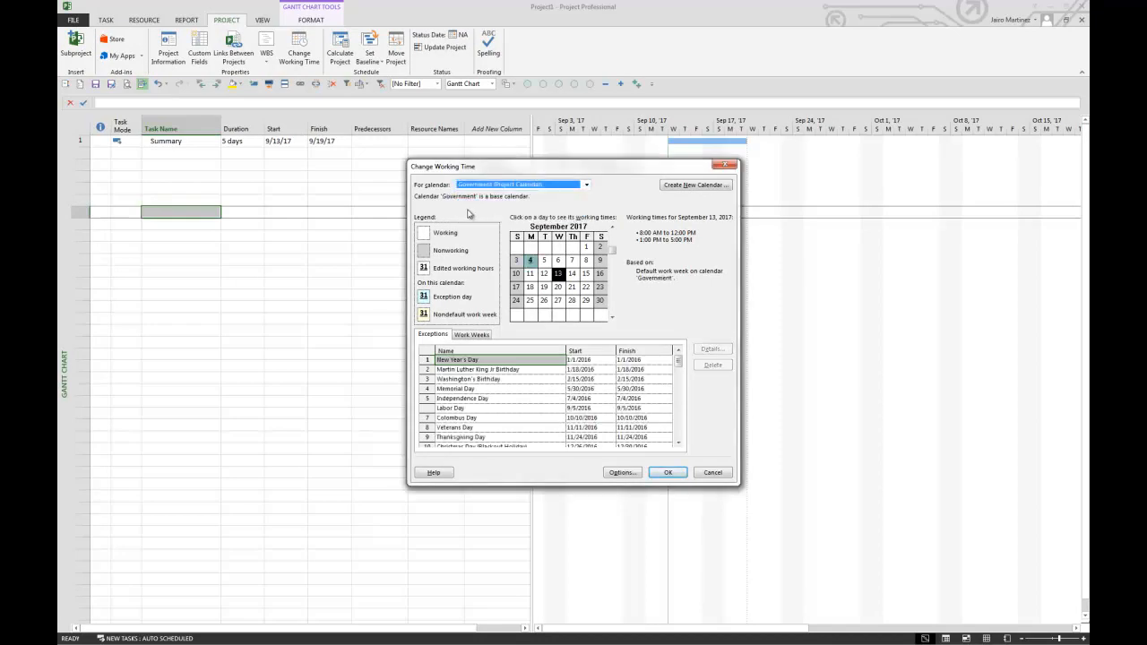
{"action": "mouse_move", "coordinate": [679, 363]}
{"action": "left_mouse_down"}
{"action": "mouse_move", "coordinate": [680, 418]}
{"action": "mouse_move", "coordinate": [684, 343]}
{"action": "left_mouse_up"}
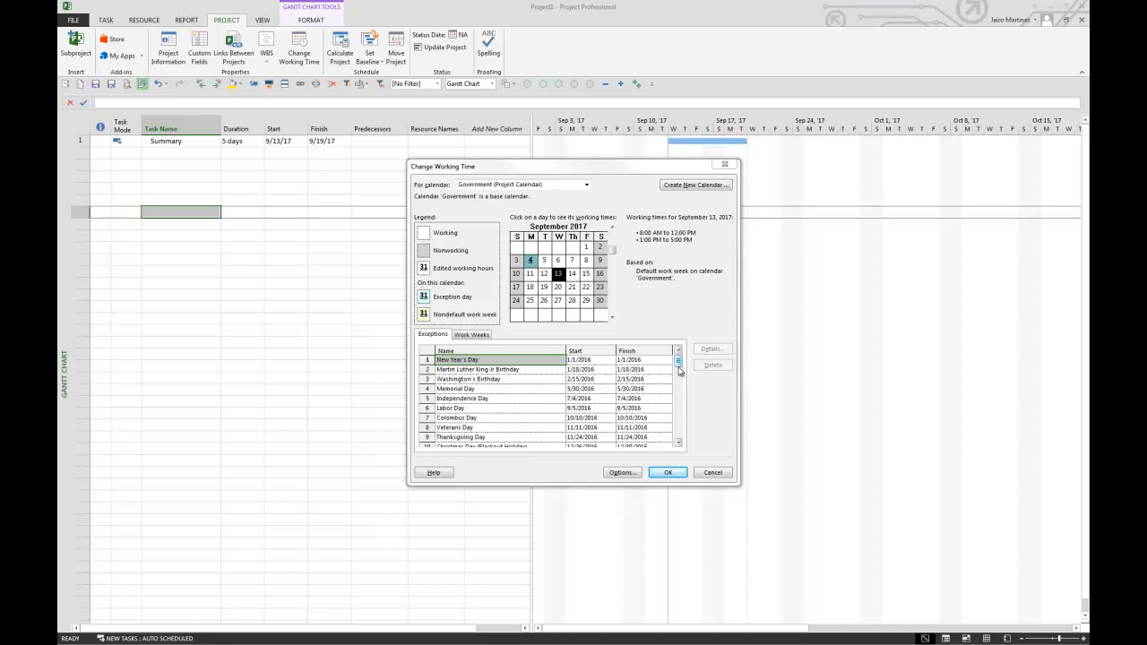
{"action": "left_click_drag", "start_coordinate": [679, 371], "coordinate": [680, 394]}
{"action": "left_click", "coordinate": [530, 370]}
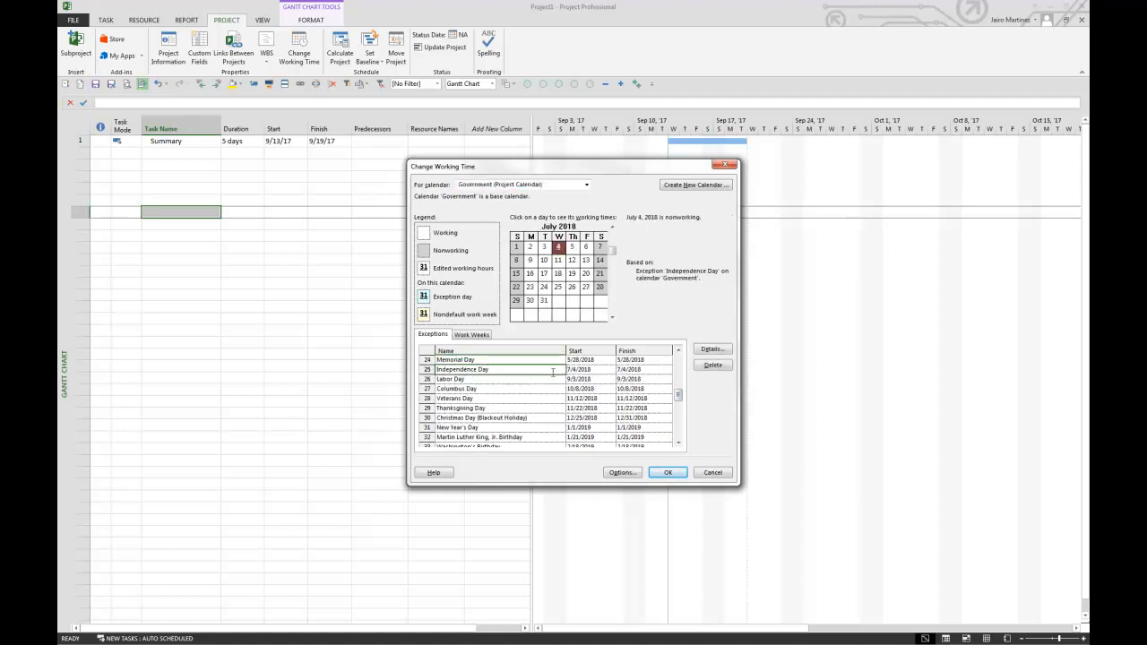
{"action": "left_click", "coordinate": [667, 472]}
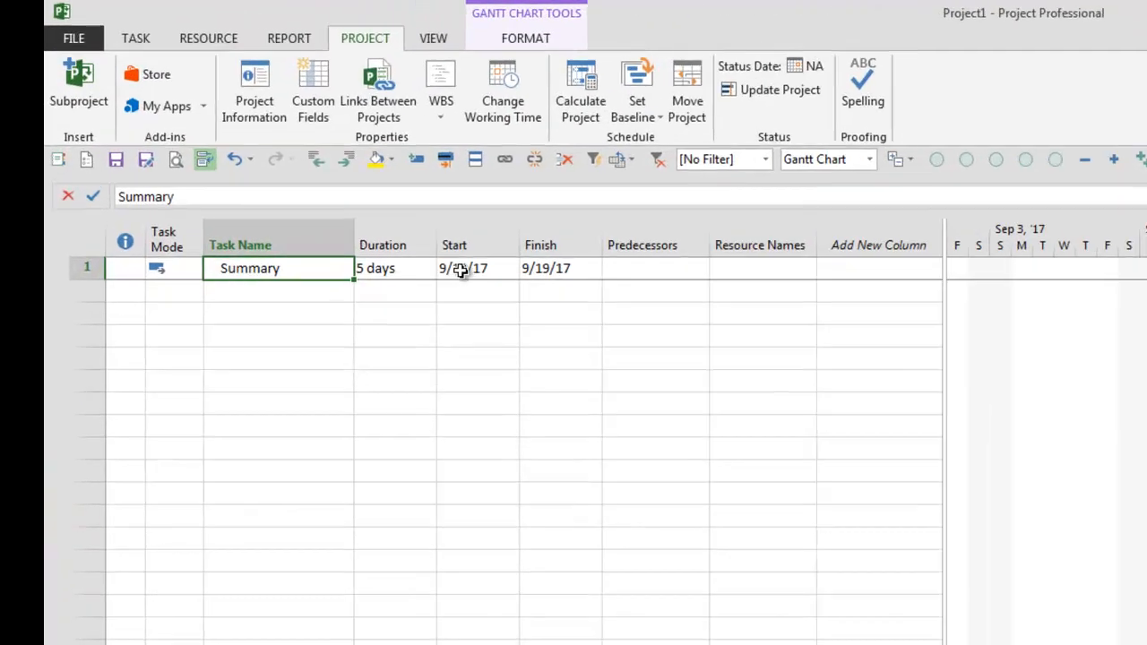
Set the Summary task's start date to 7/3/18.
{"action": "left_click", "coordinate": [460, 270]}
{"action": "type", "text": "7/3/18"}
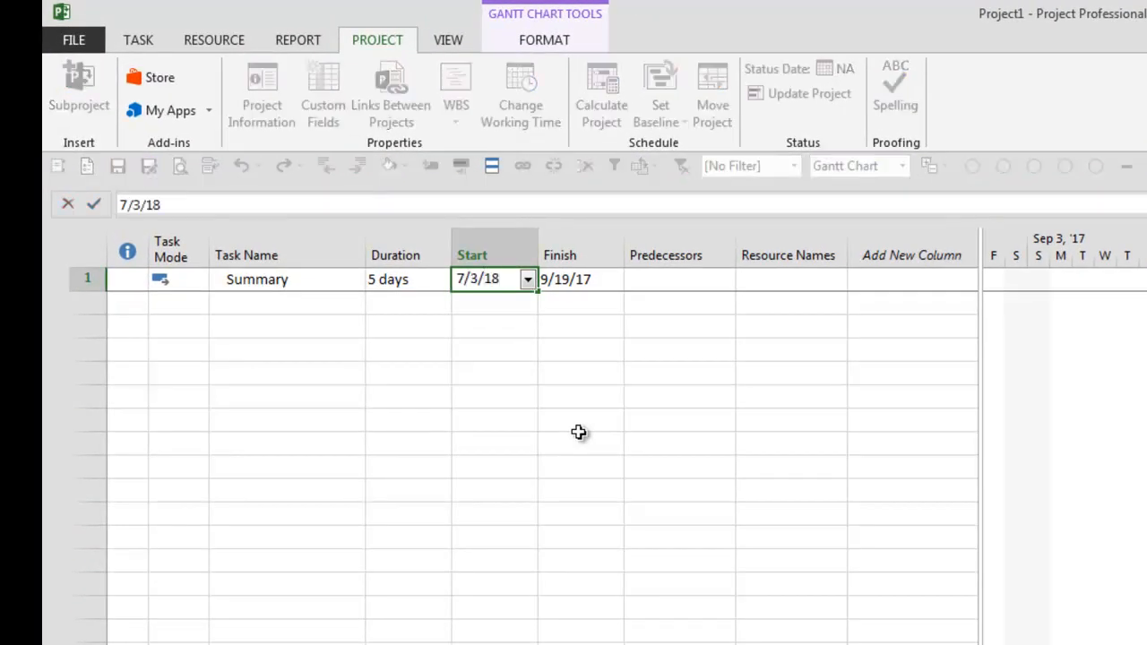
{"action": "key", "text": "Return"}
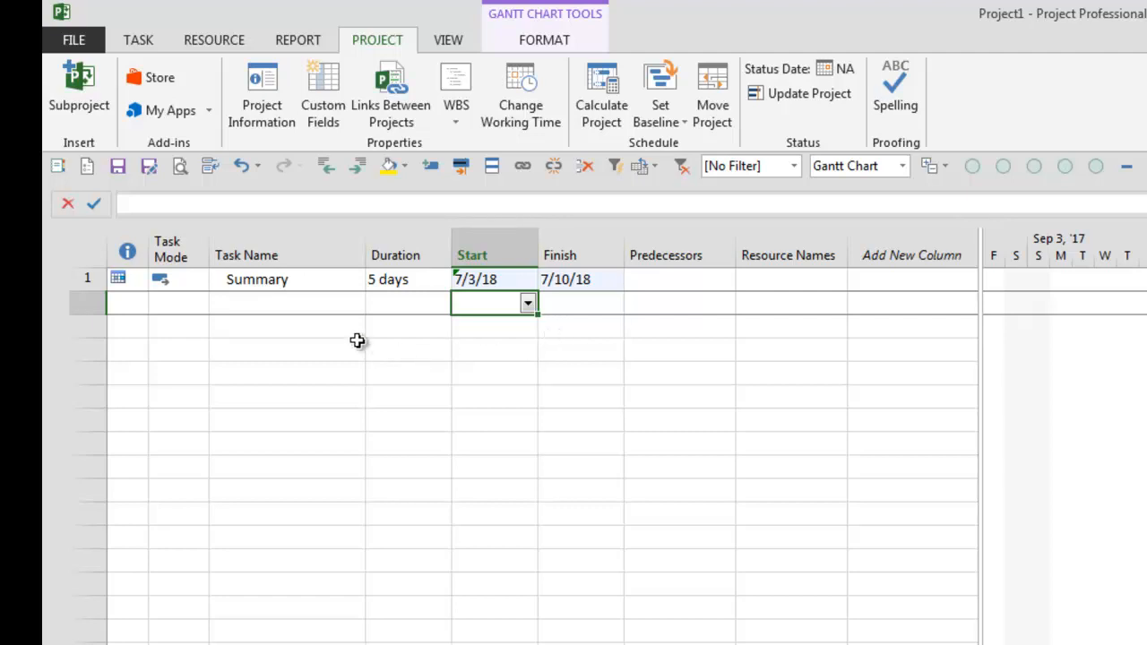
{"action": "left_click", "coordinate": [513, 283]}
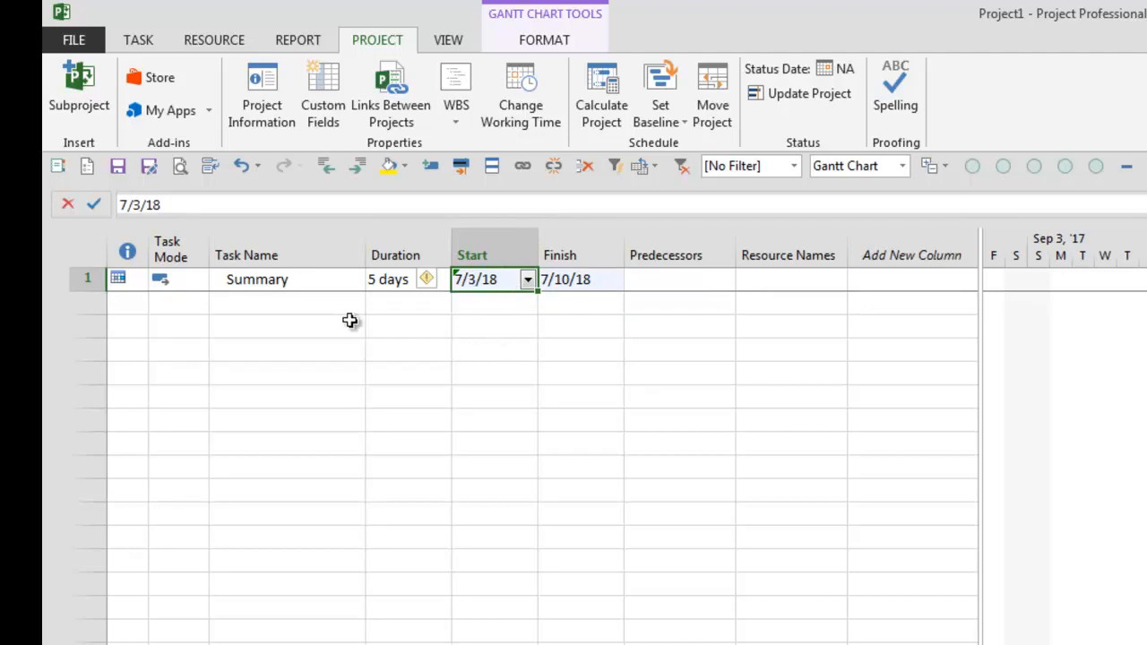
Set the Summary task's duration to 1 day and check its start and finish dates.
{"action": "left_click", "coordinate": [397, 283]}
{"action": "type", "text": "1"}
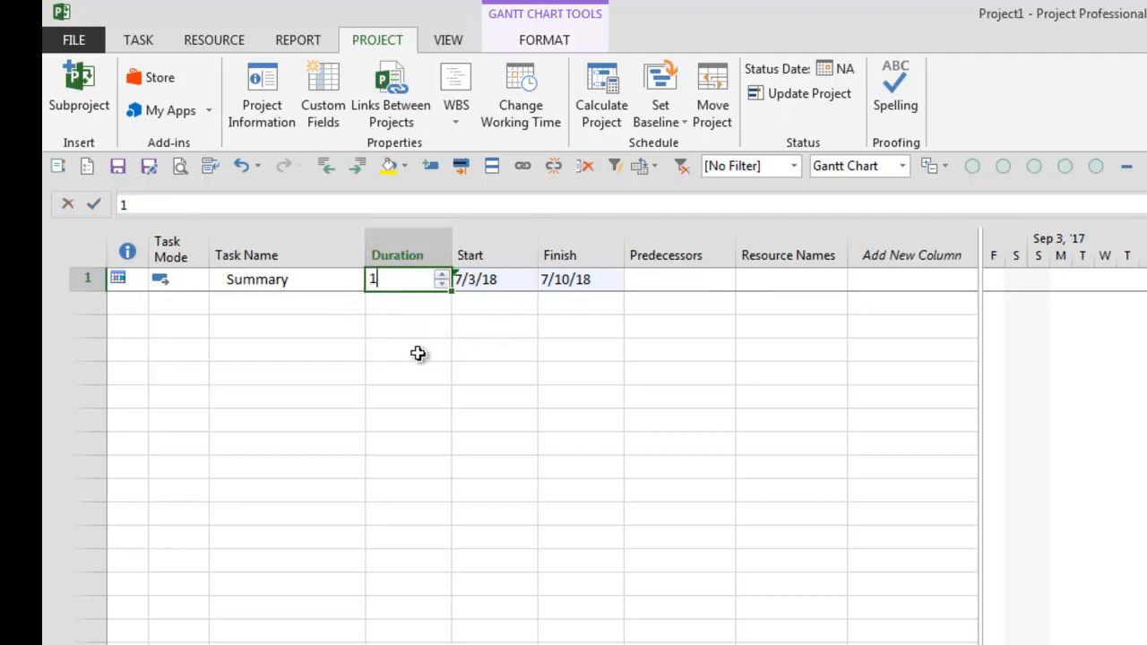
{"action": "key", "text": "Return"}
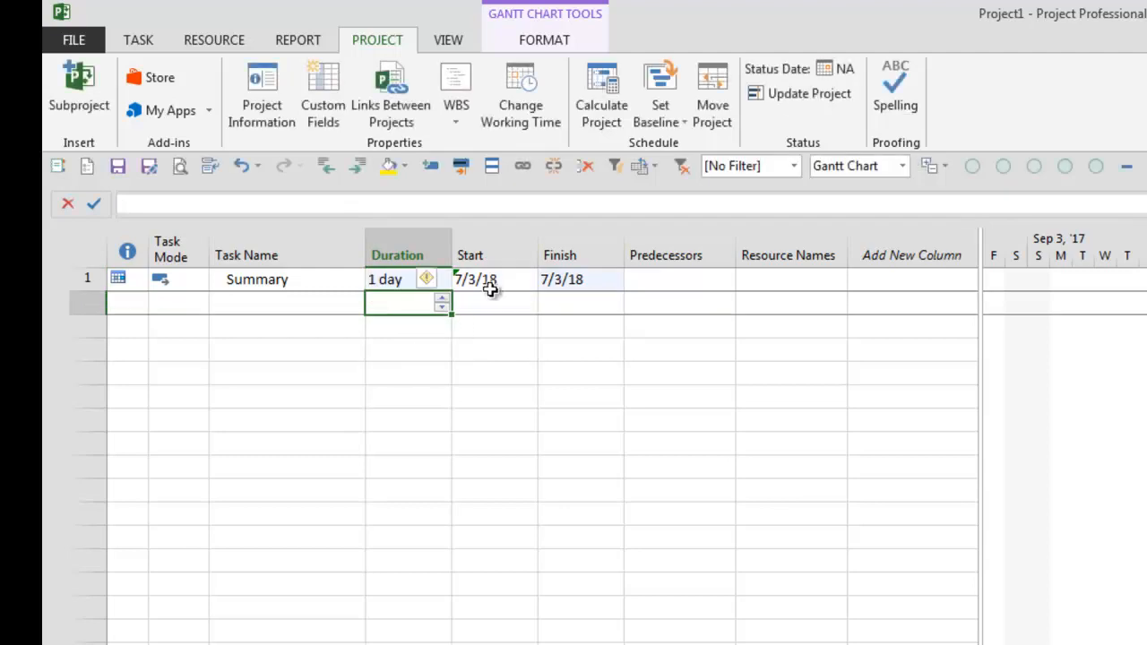
{"action": "left_click_drag", "start_coordinate": [486, 286], "coordinate": [576, 283]}
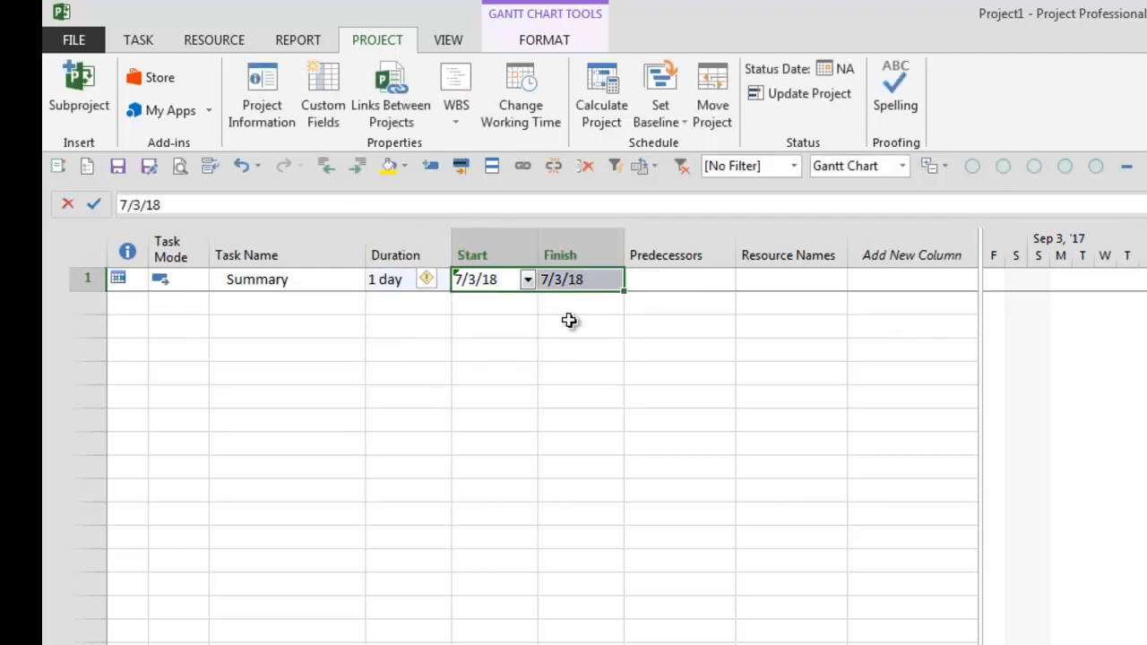
Try a 2-day duration for the Summary task, check its start and finish dates, and undo the change.
{"action": "left_click", "coordinate": [397, 287]}
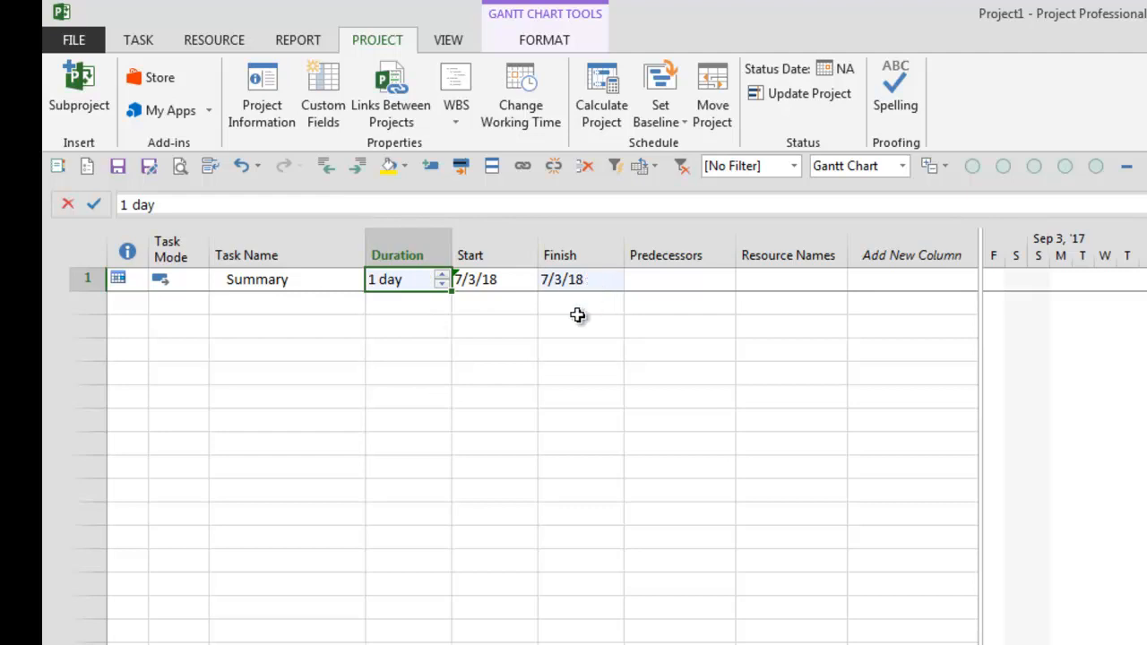
{"action": "left_click", "coordinate": [441, 276]}
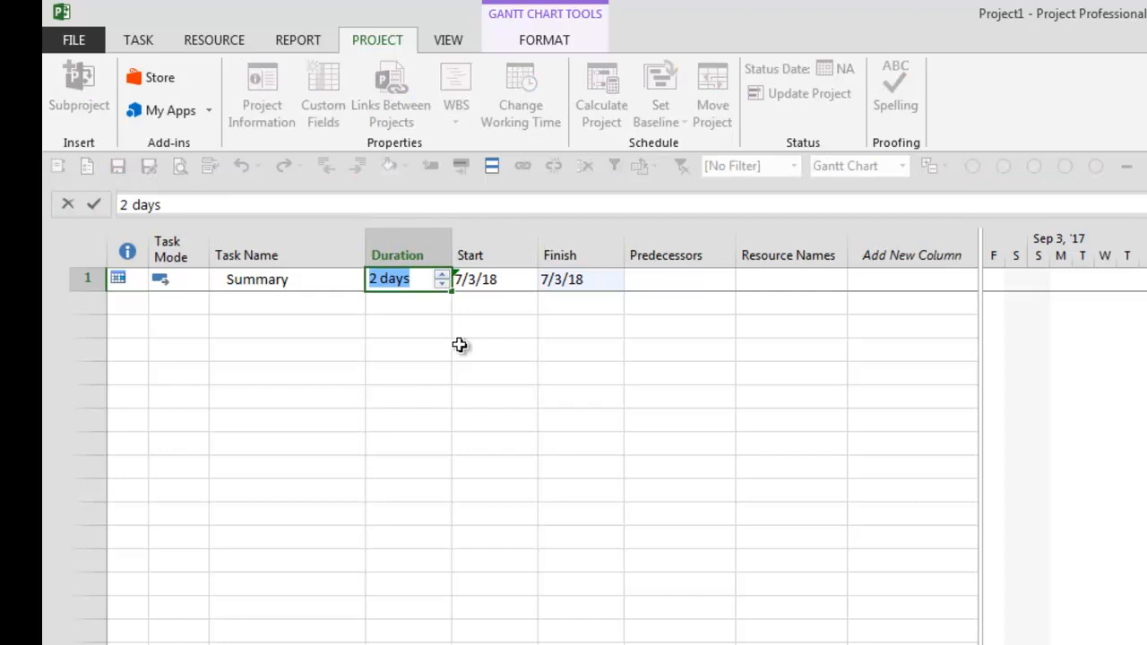
{"action": "key", "text": "Return"}
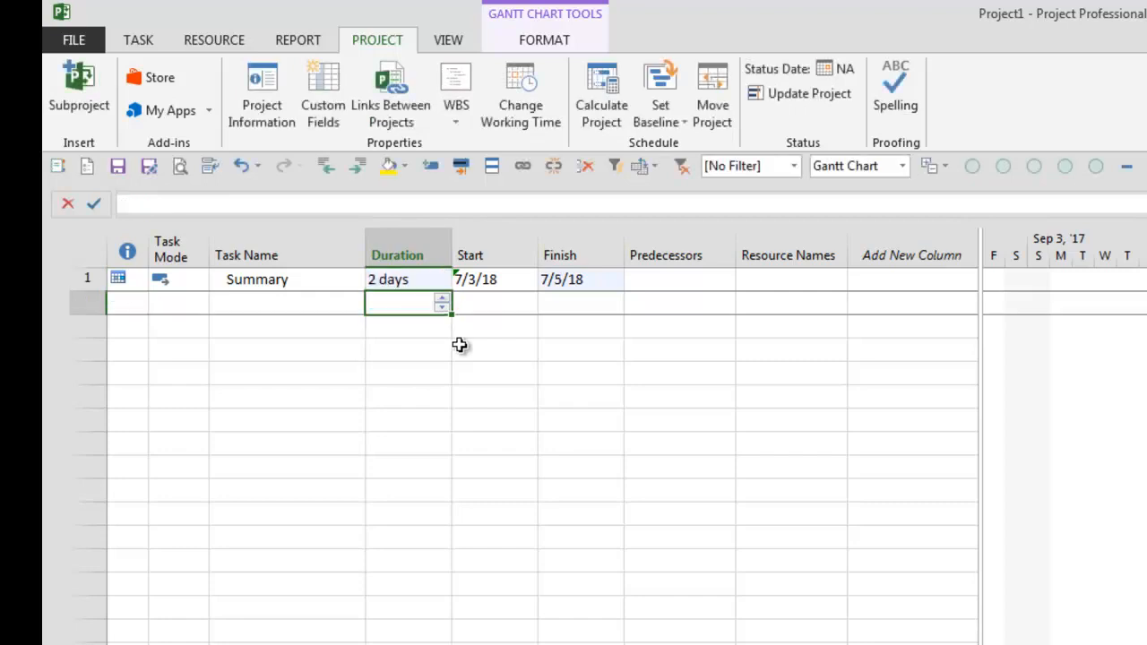
{"action": "left_click_drag", "start_coordinate": [524, 283], "coordinate": [587, 284]}
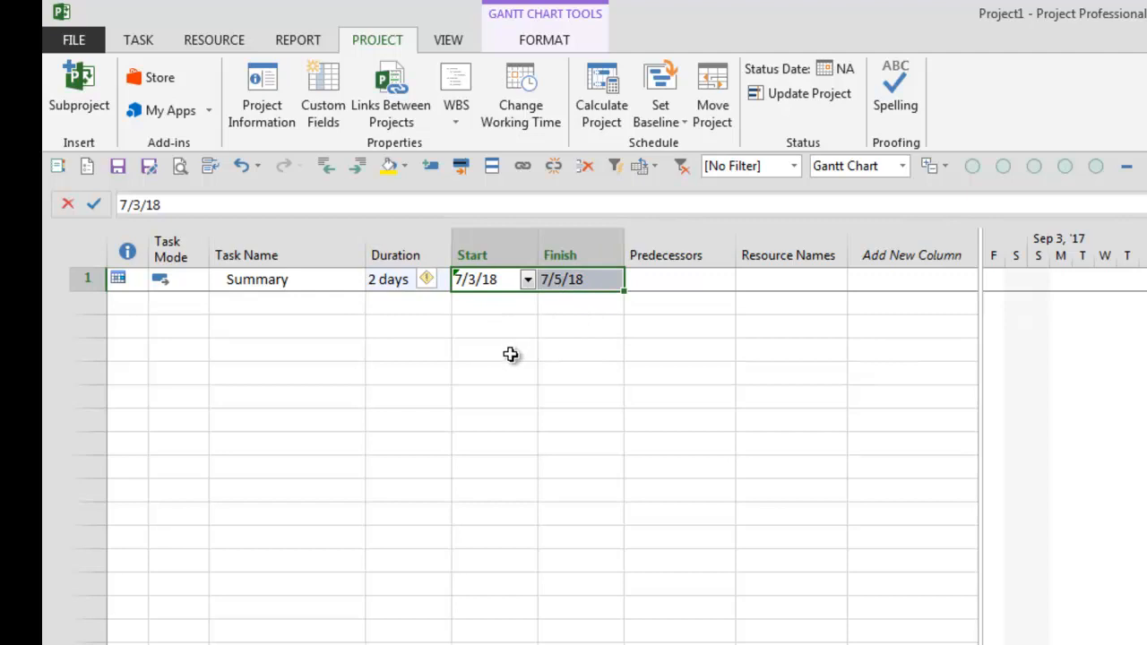
{"action": "key", "text": "ctrl+z"}
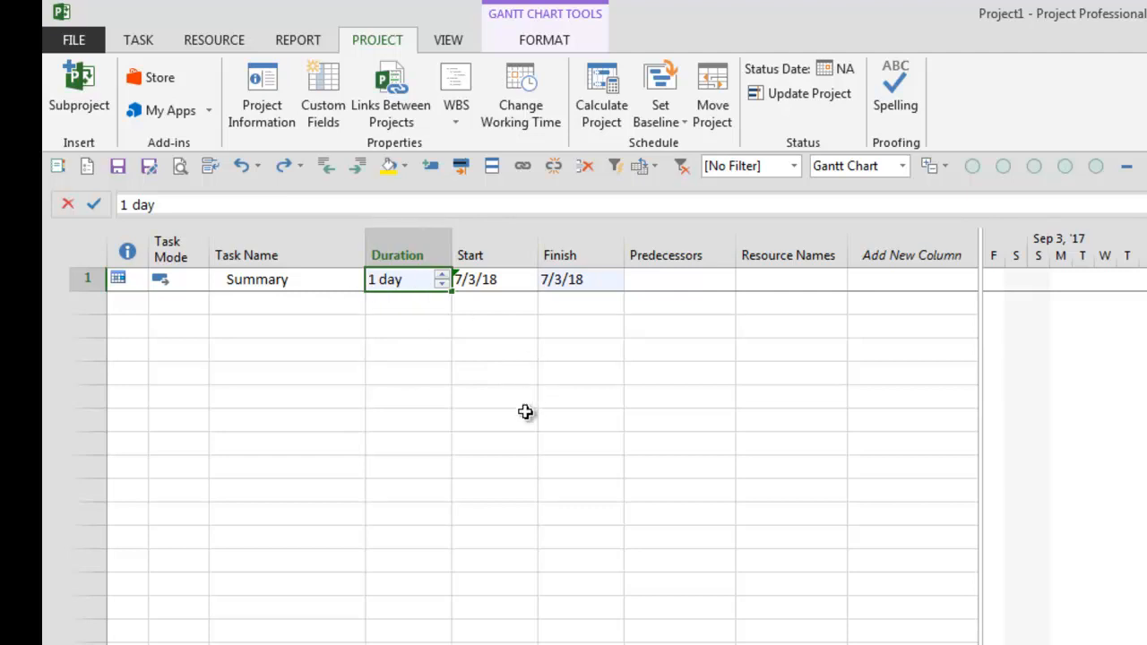
Set the Summary task's duration to 2 days.
{"action": "type", "text": "2"}
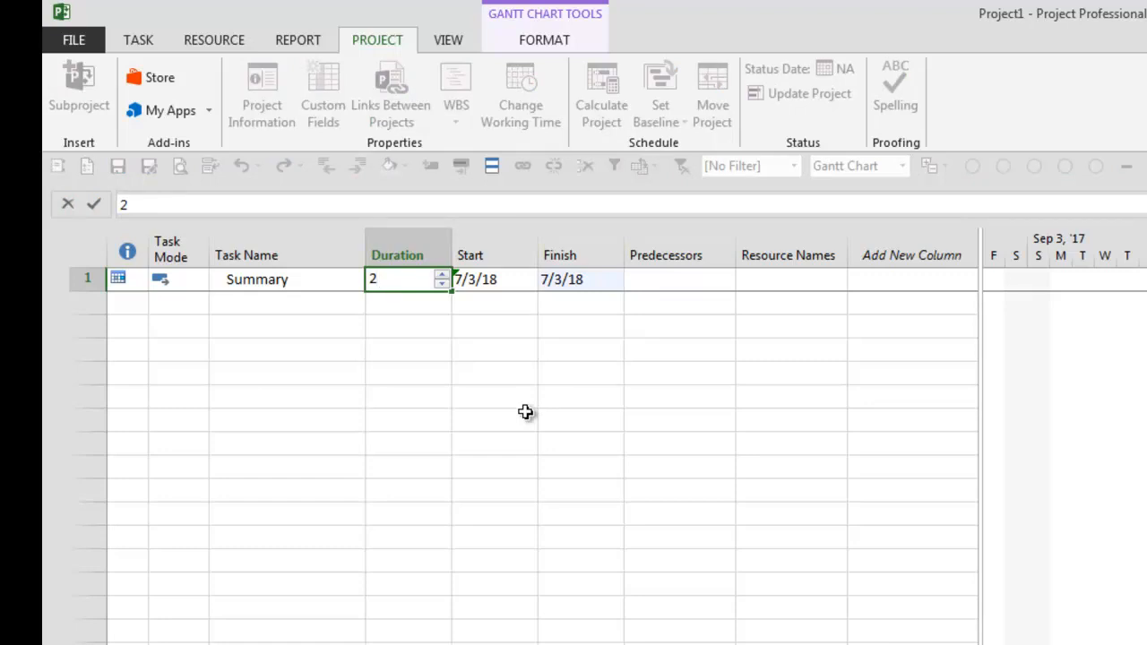
{"action": "key", "text": "Return"}
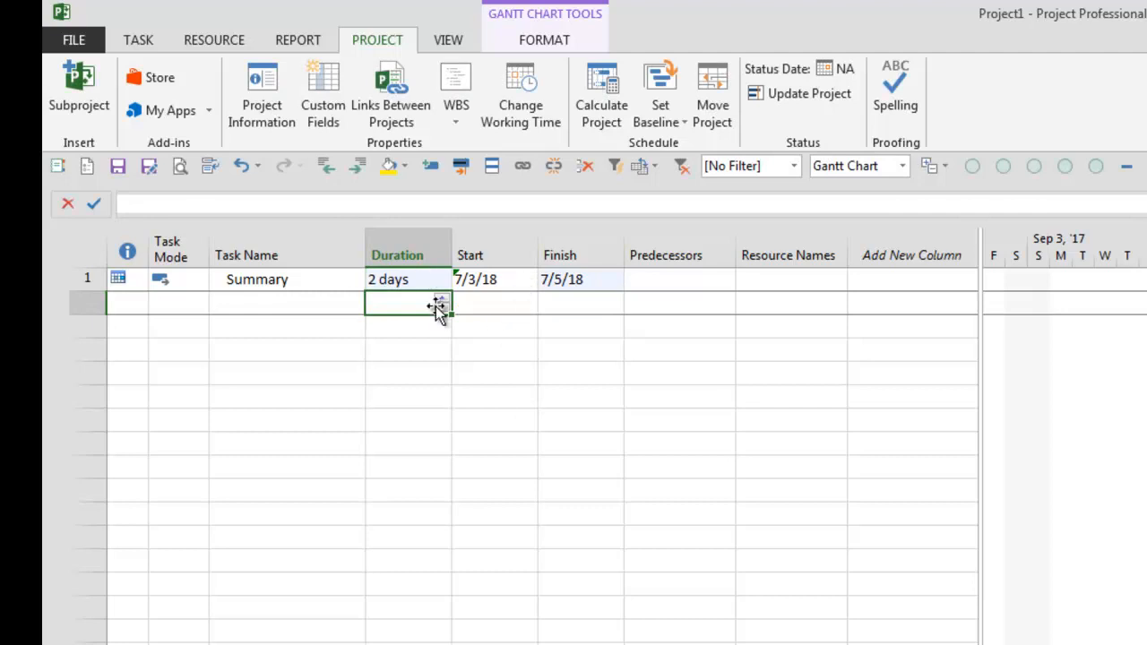
{"action": "left_click", "coordinate": [386, 278]}
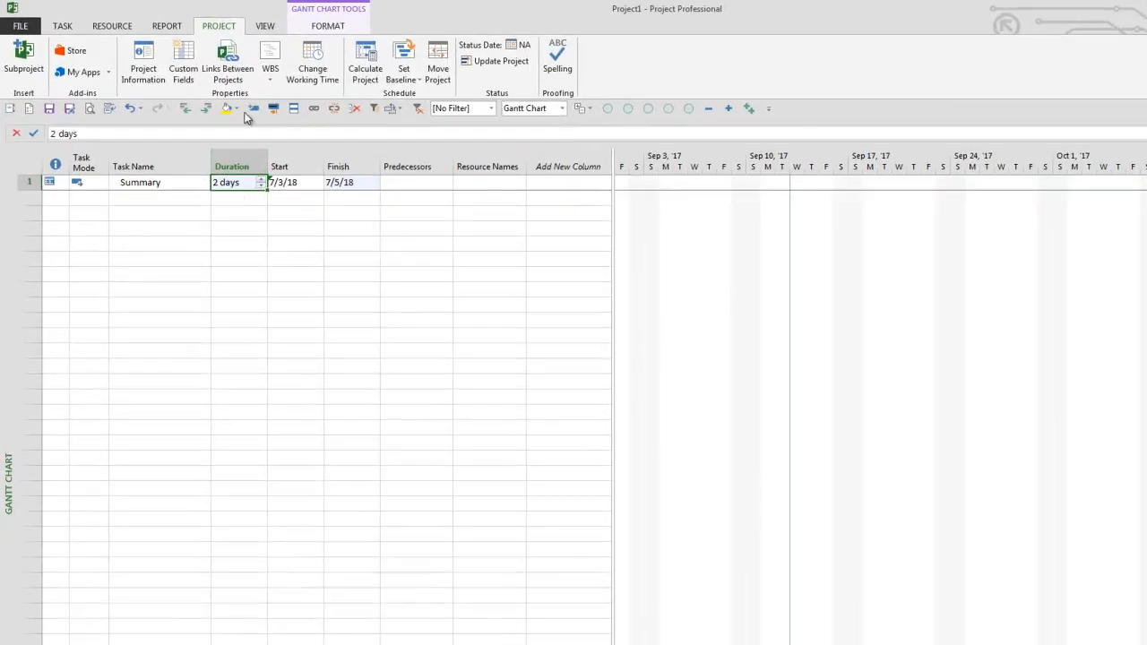
Look over the available view commands and the Gantt chart formatting commands.
{"action": "left_click", "coordinate": [264, 27]}
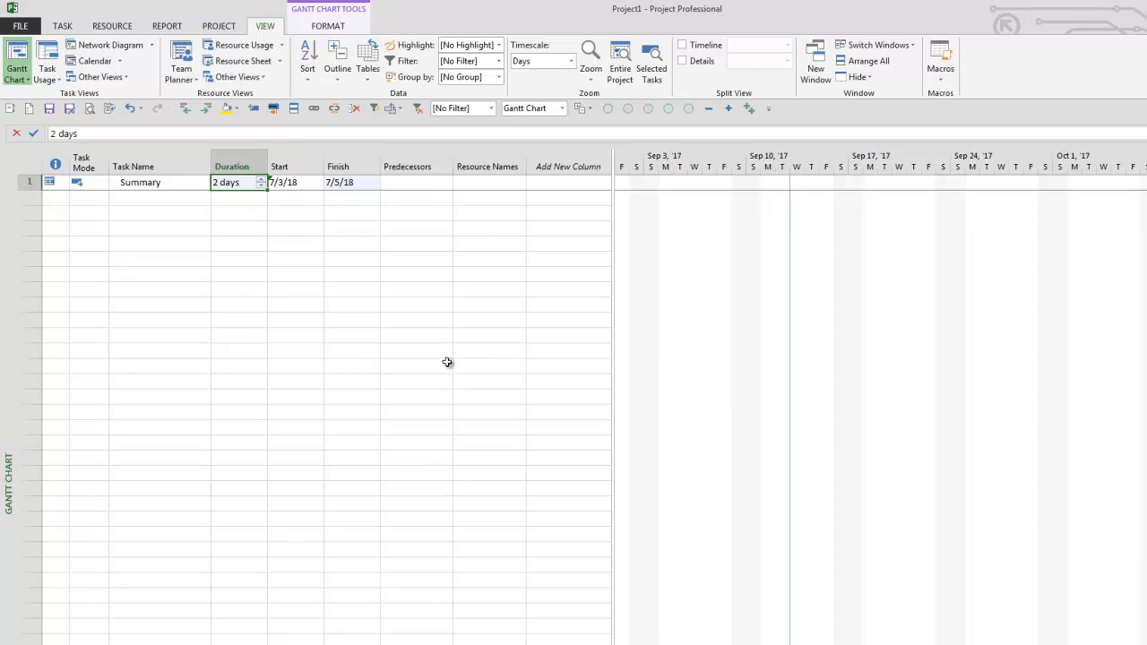
{"action": "left_click", "coordinate": [329, 25]}
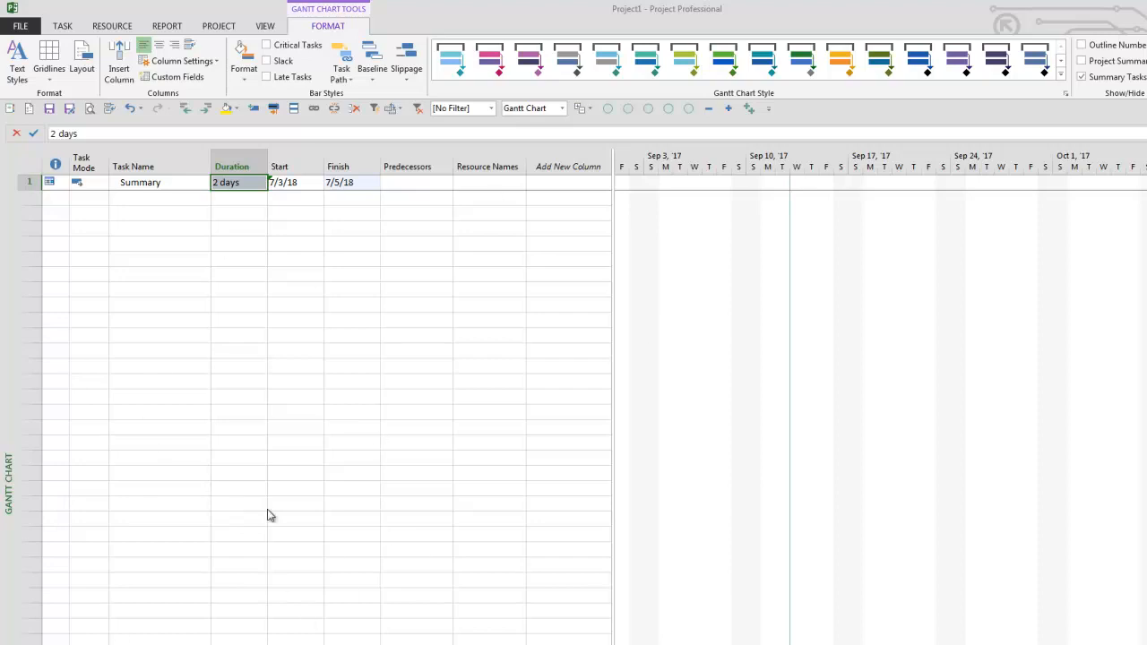
{"action": "left_click", "coordinate": [162, 322]}
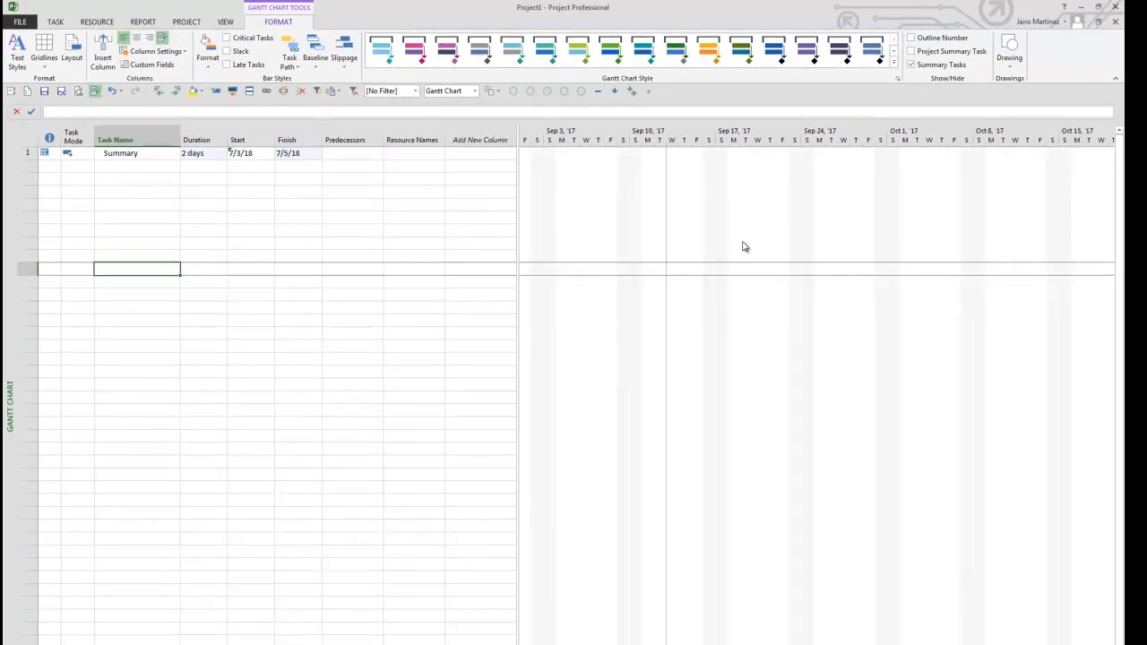
Locate the Summary task's bar in July 2018 on the Gantt chart and extend the task table across the full window width.
{"action": "scroll", "coordinate": [817, 385], "scroll_direction": "right", "scroll_amount": 20}
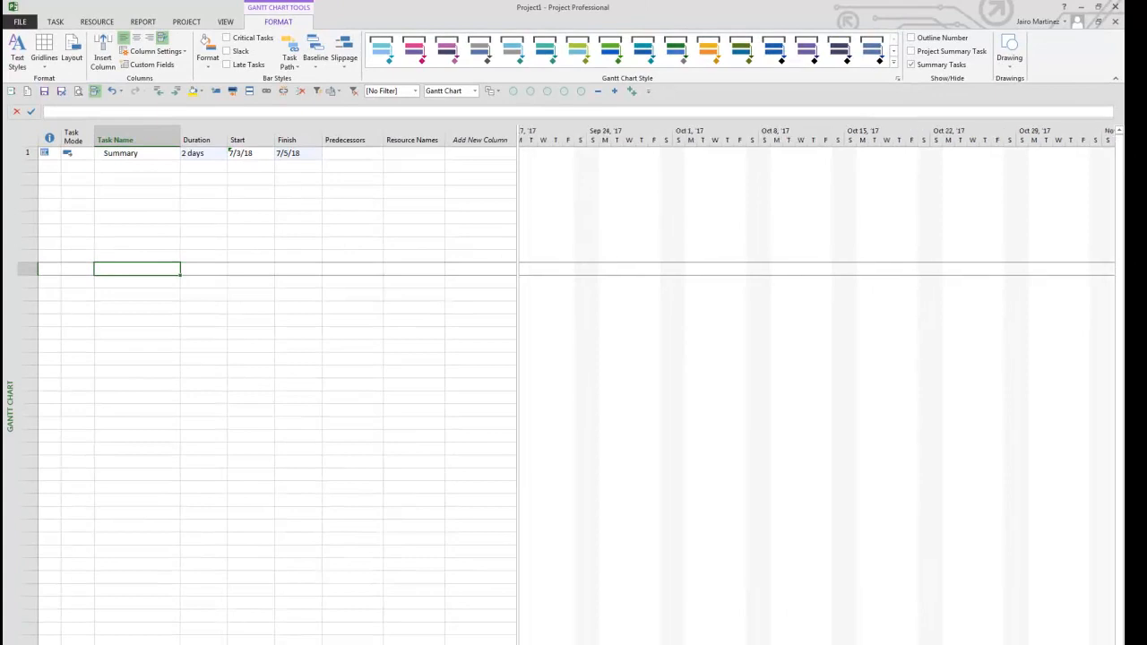
{"action": "scroll", "coordinate": [913, 242], "scroll_direction": "right", "scroll_amount": 15}
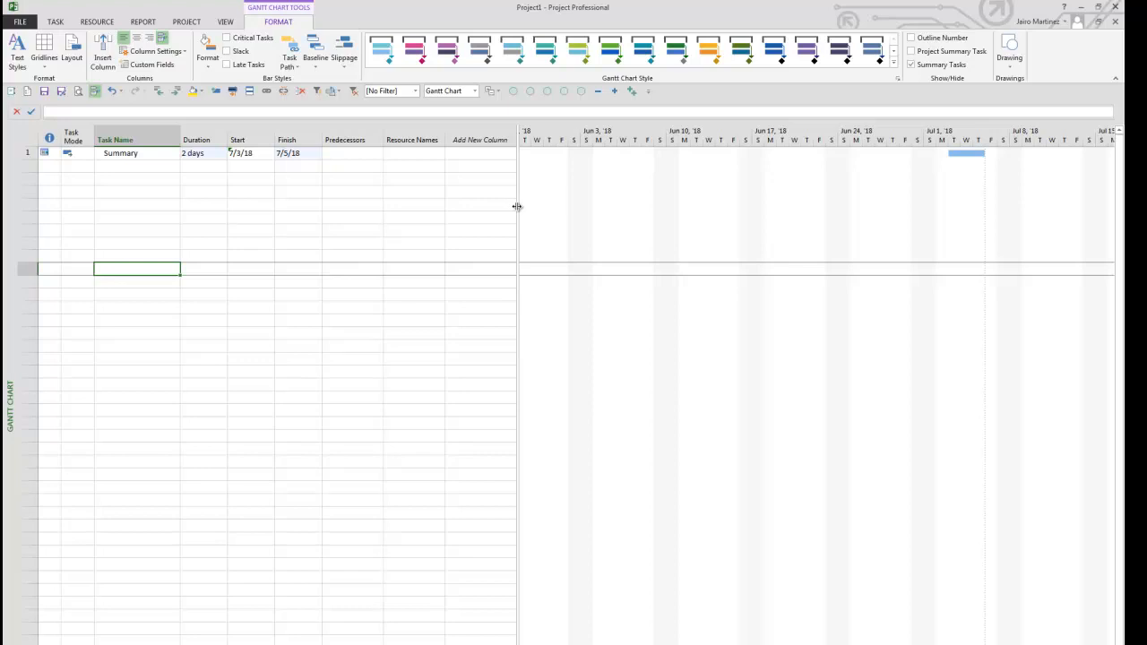
{"action": "left_click_drag", "start_coordinate": [518, 208], "coordinate": [268, 341]}
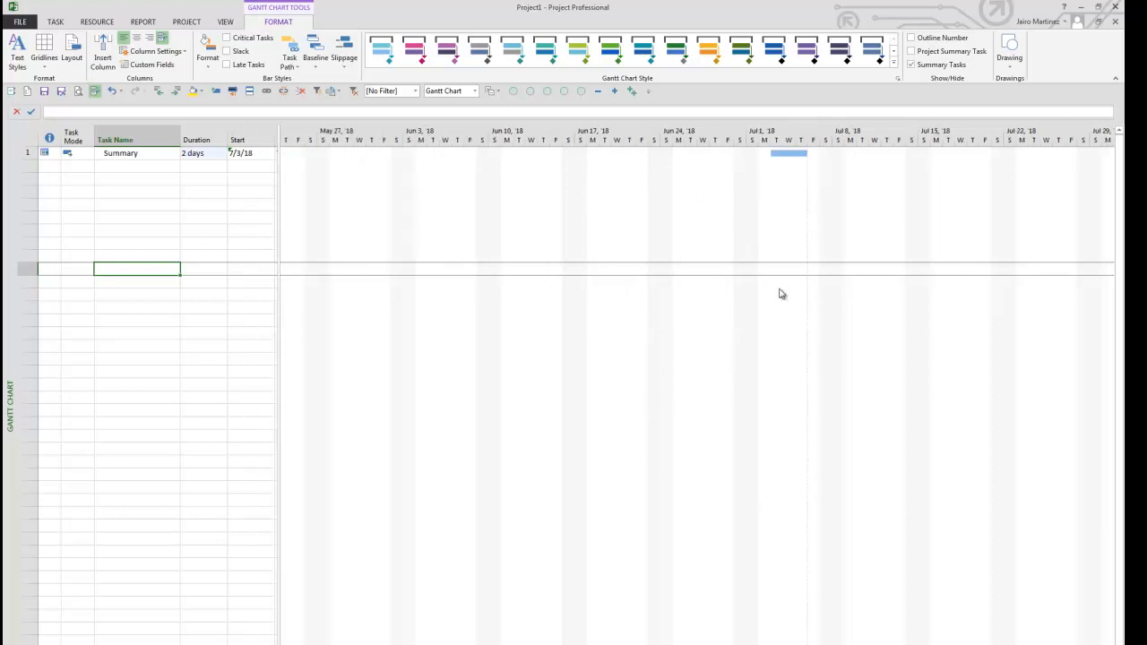
{"action": "left_click_drag", "start_coordinate": [280, 334], "coordinate": [957, 376]}
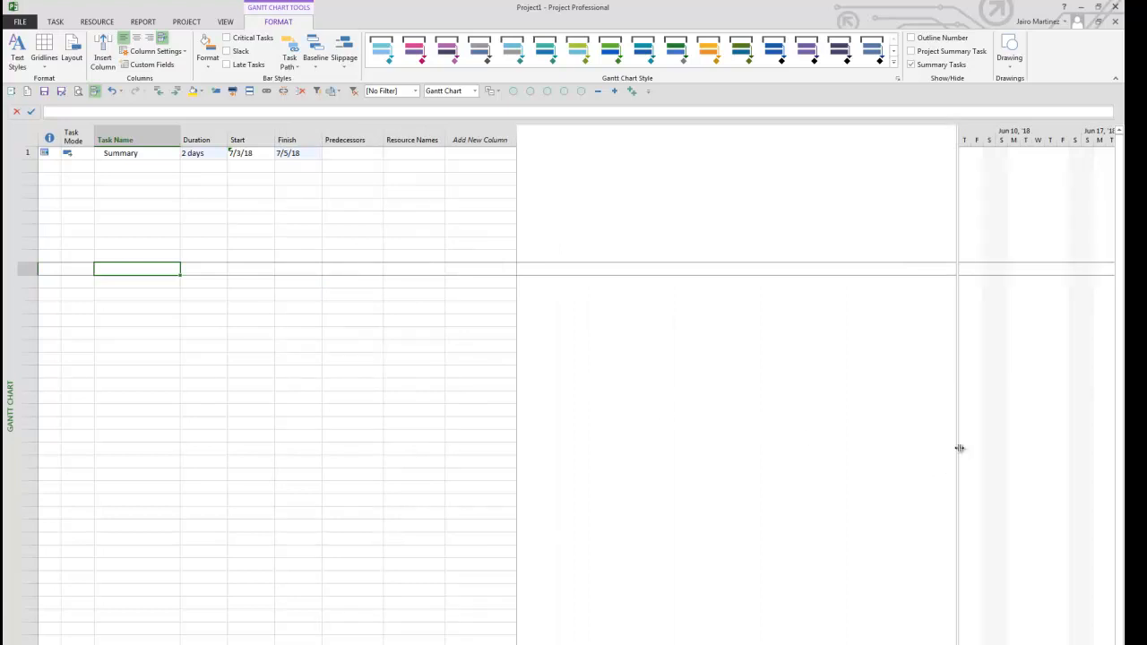
{"action": "left_click_drag", "start_coordinate": [959, 447], "coordinate": [1116, 448]}
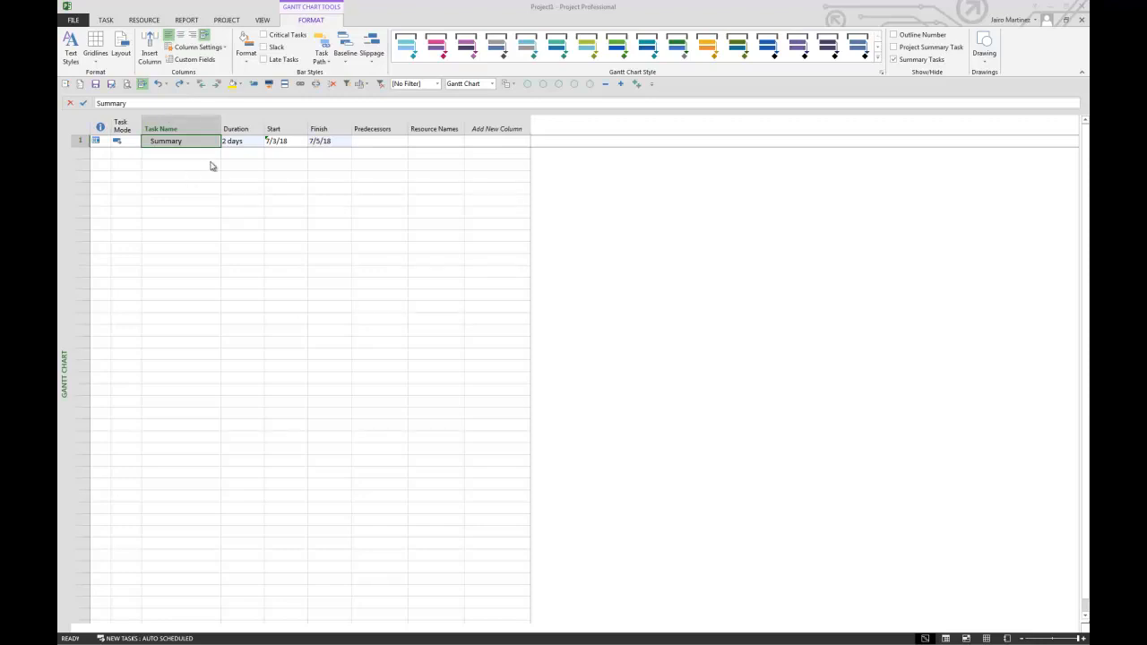
Review the Display settings in the Project Options, including the Entry bar element, and accept the options.
{"action": "left_click", "coordinate": [73, 19]}
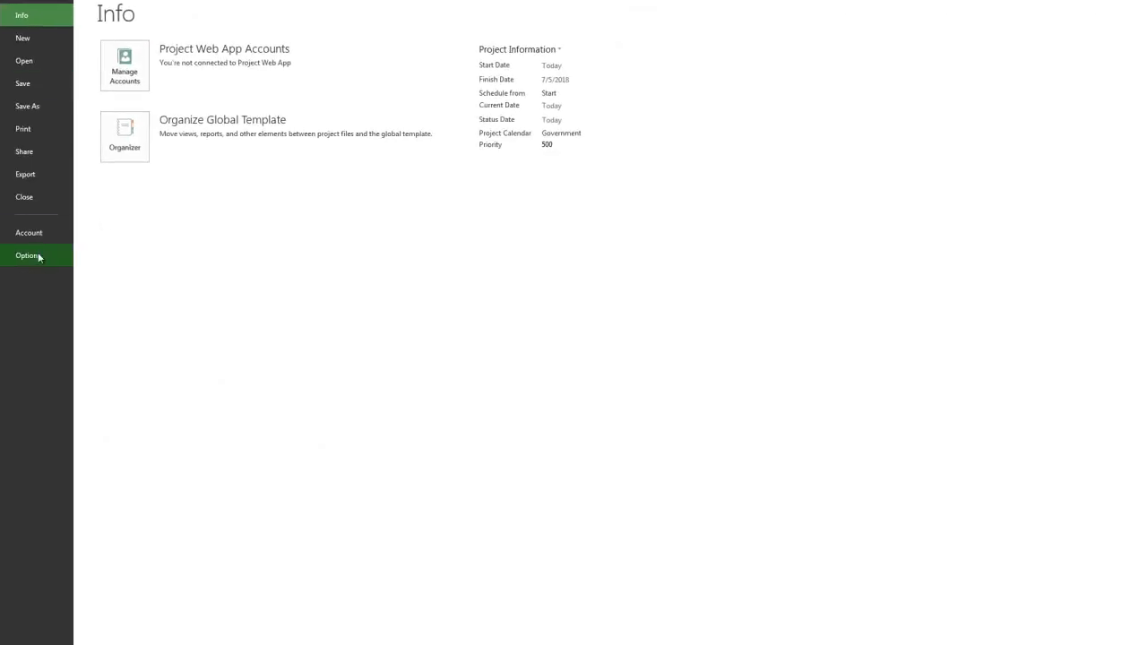
{"action": "left_click", "coordinate": [41, 257]}
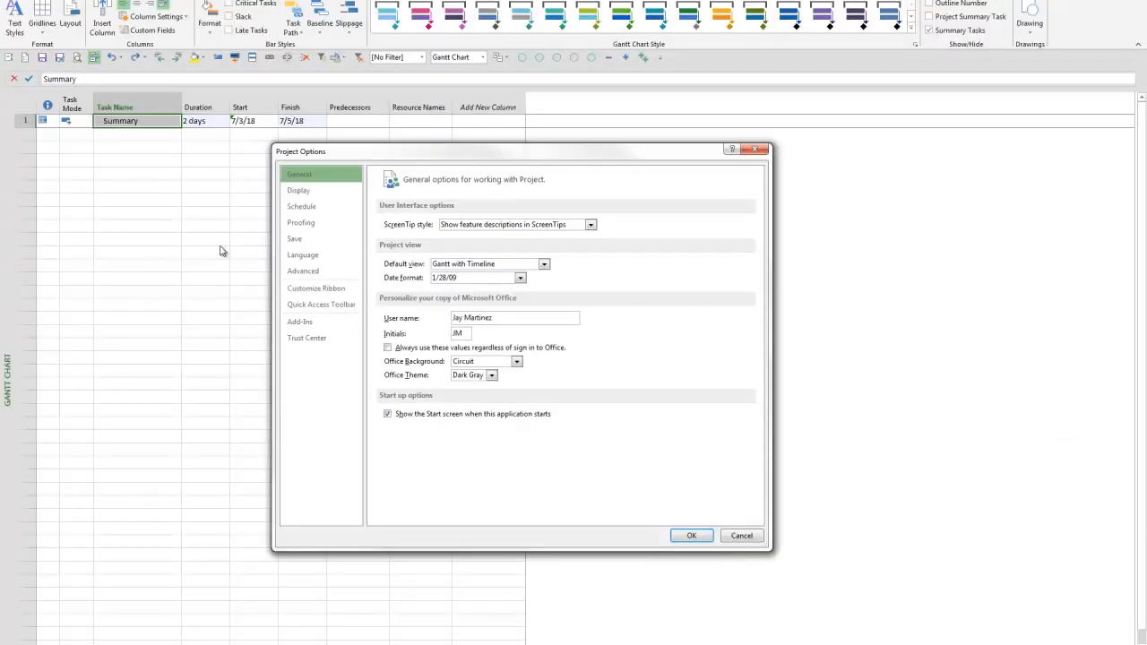
{"action": "left_click", "coordinate": [305, 192]}
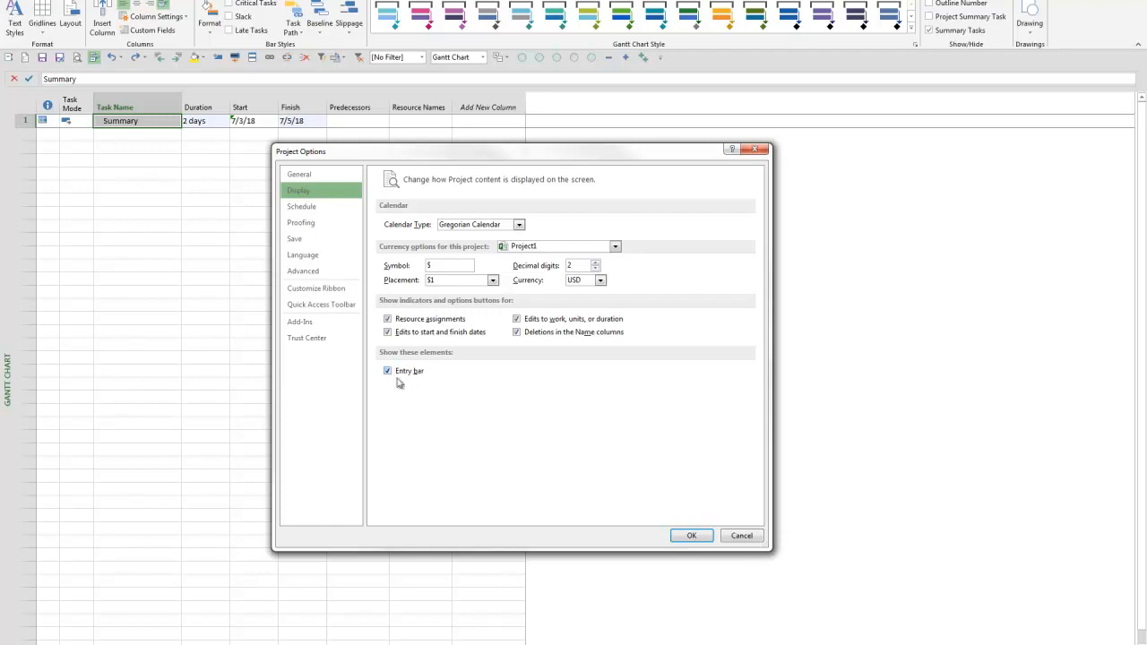
{"action": "left_click", "coordinate": [694, 536]}
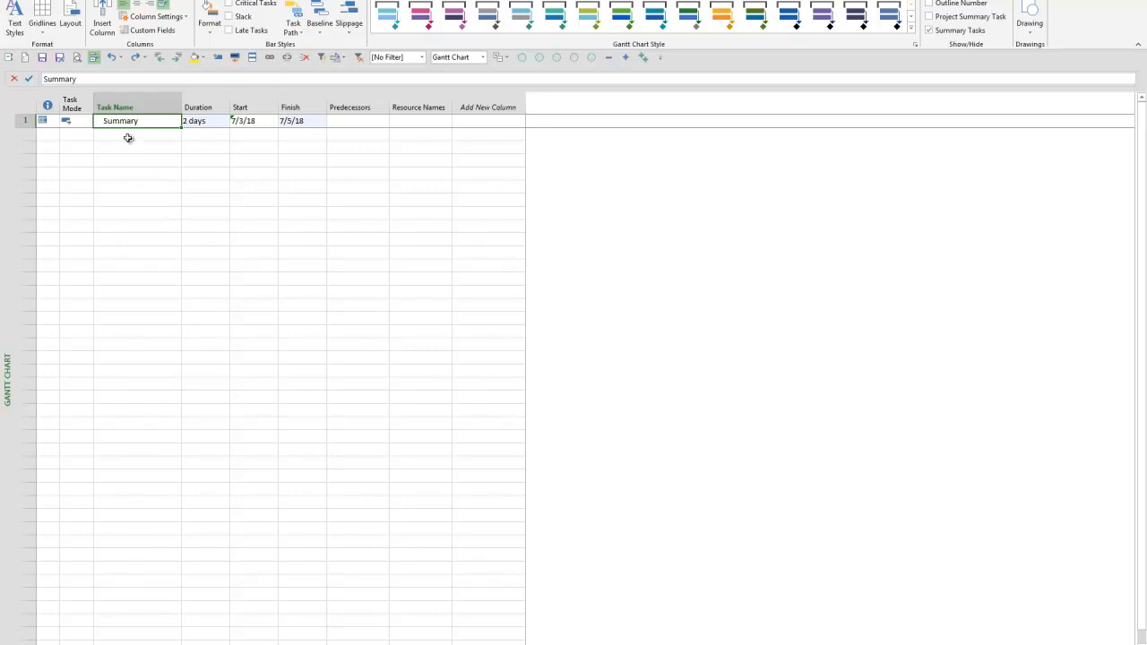
Examine the Task Mode column and the scheduling mode of the Summary task.
{"action": "left_click", "coordinate": [79, 99]}
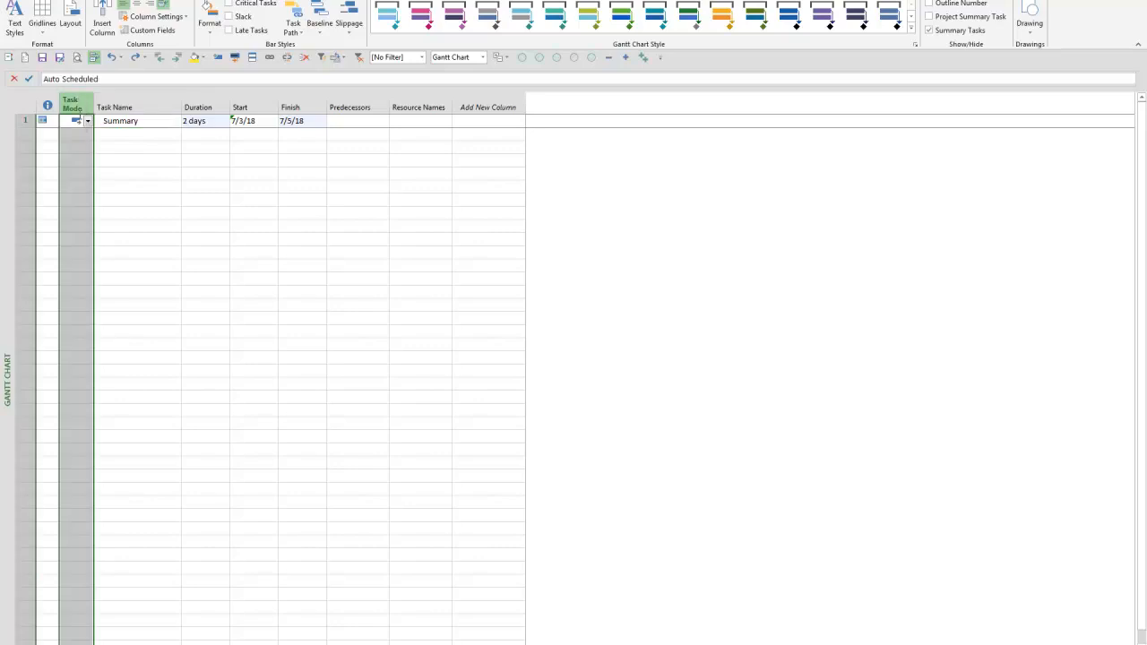
{"action": "left_click", "coordinate": [86, 134]}
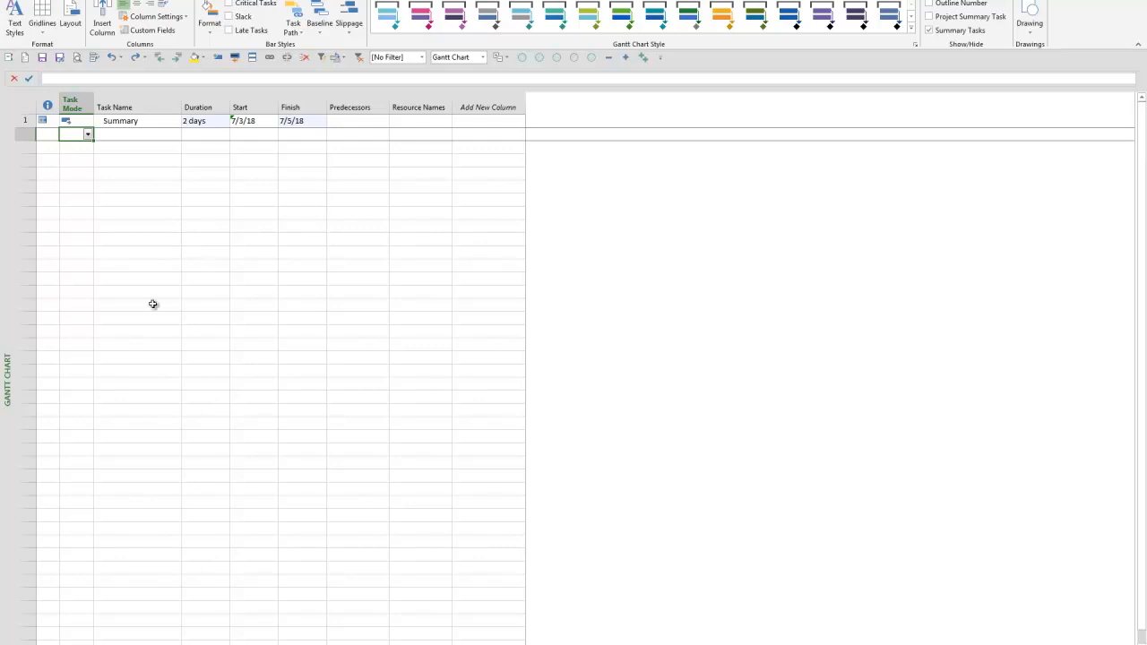
{"action": "left_click", "coordinate": [134, 125]}
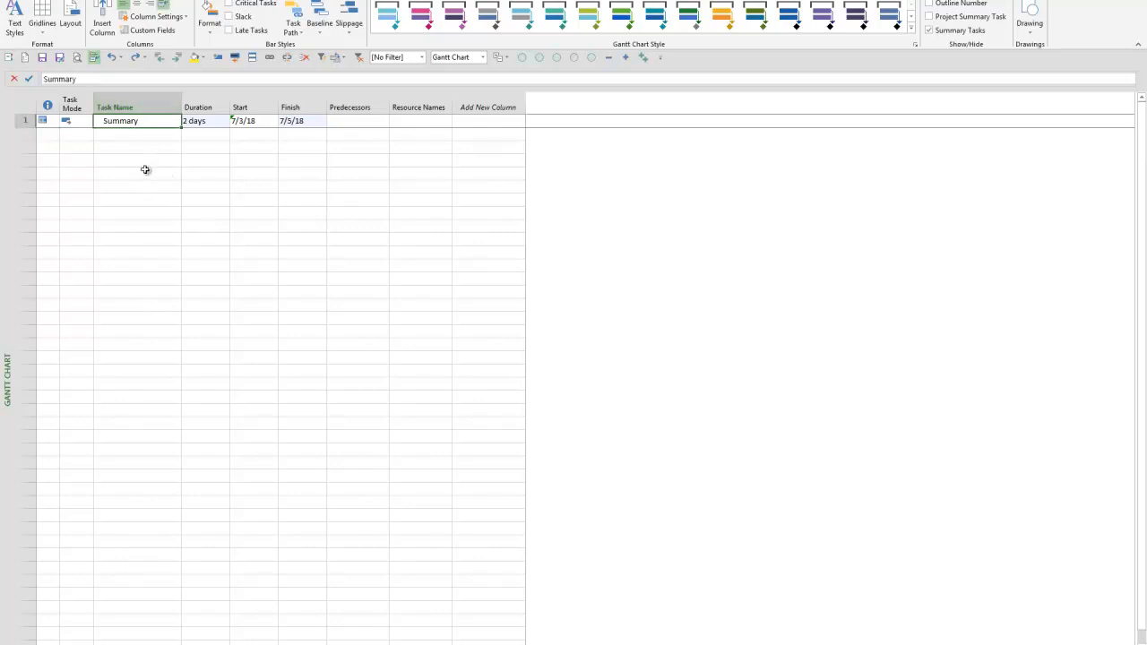
{"action": "left_click", "coordinate": [79, 123]}
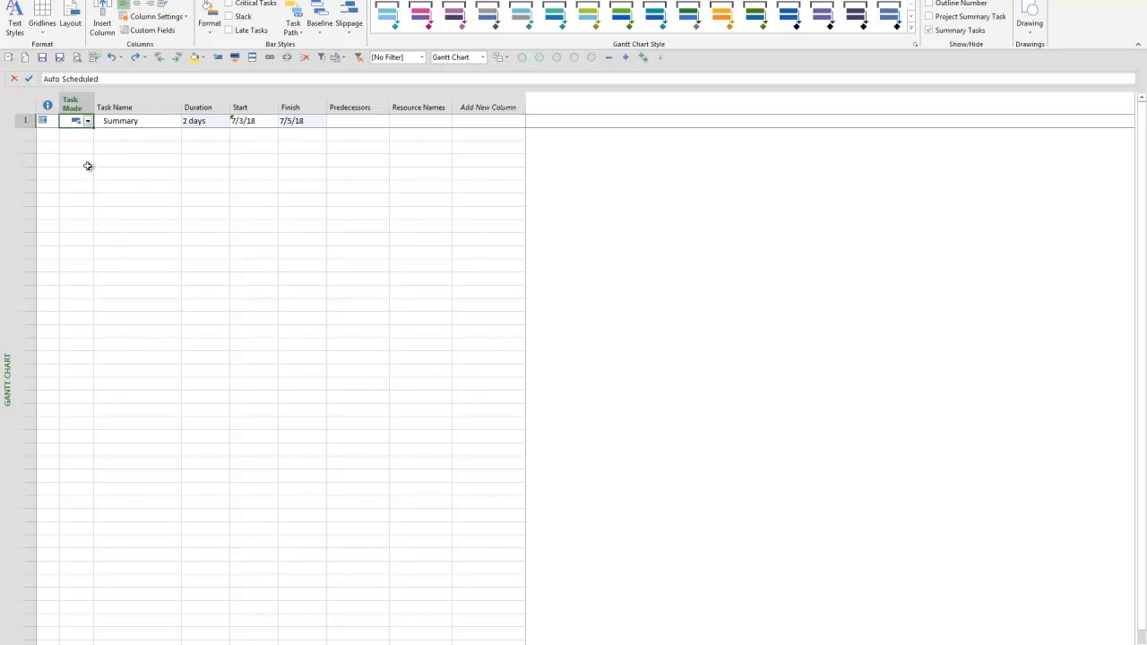
Add a task named "Task Activity 1" in the row below the Summary task.
{"action": "left_click", "coordinate": [122, 134]}
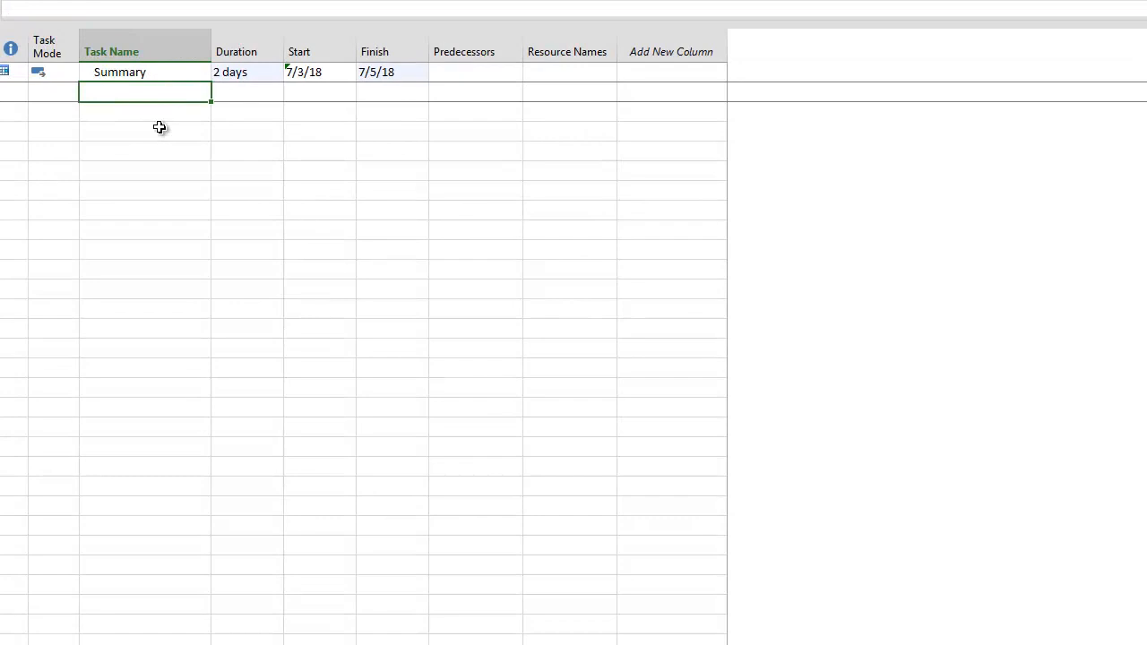
{"action": "type", "text": "Task Activity 2"}
{"action": "key", "text": "BackSpace"}
{"action": "type", "text": "1"}
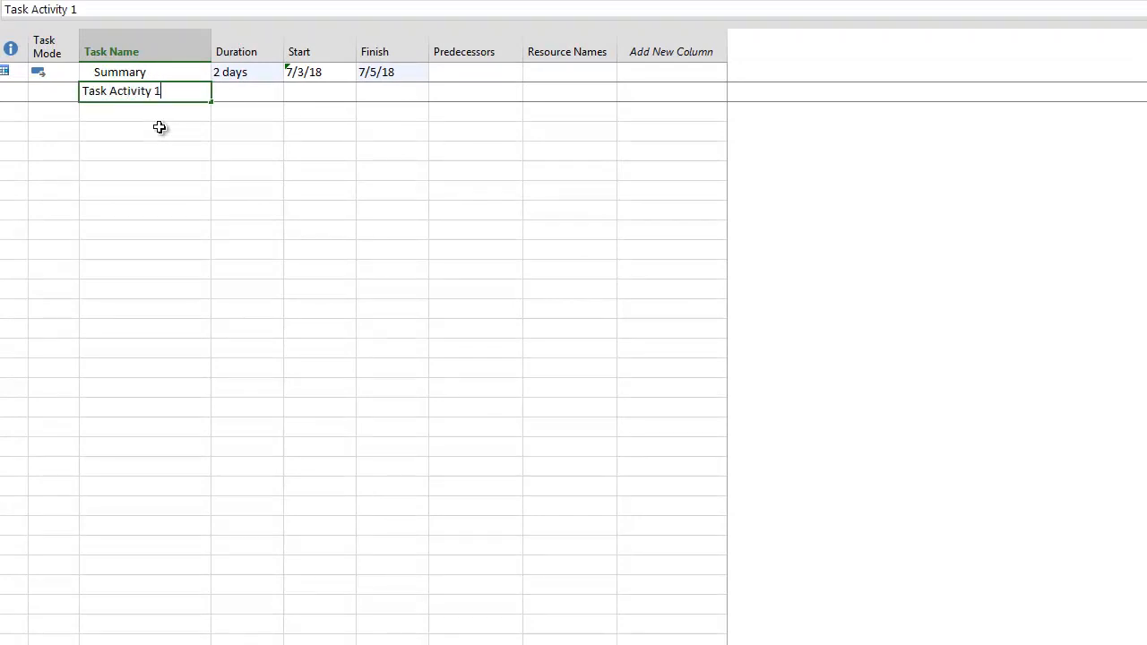
{"action": "key", "text": "Return"}
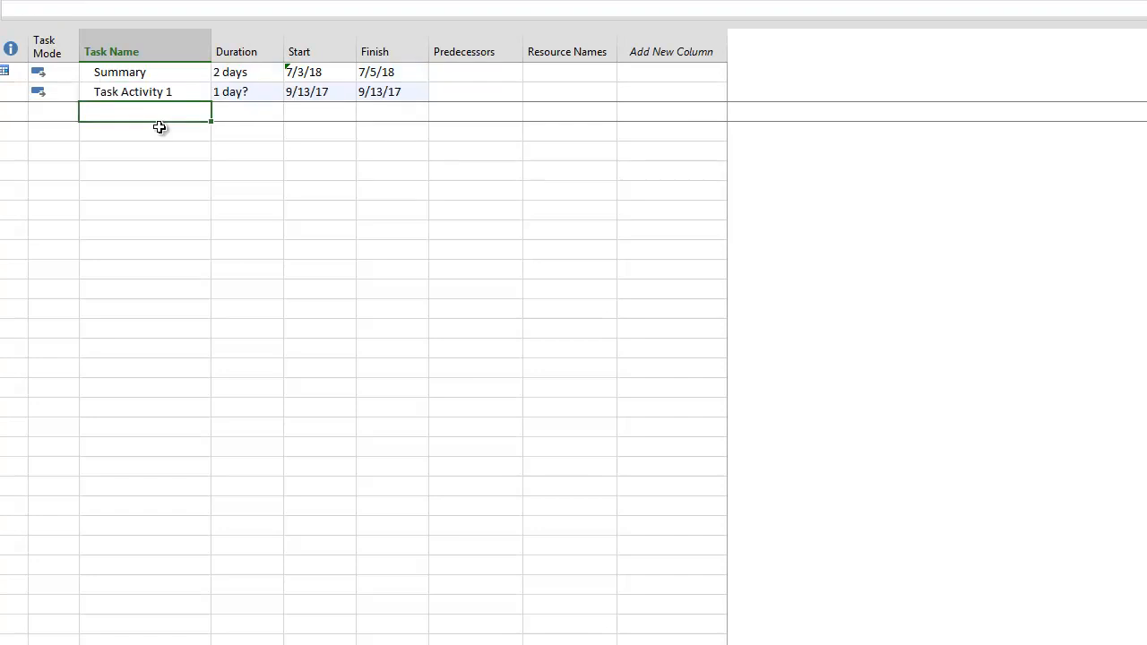
Switch Task Activity 1 to Manually Scheduled and return it to Auto Scheduled.
{"action": "left_click", "coordinate": [59, 92]}
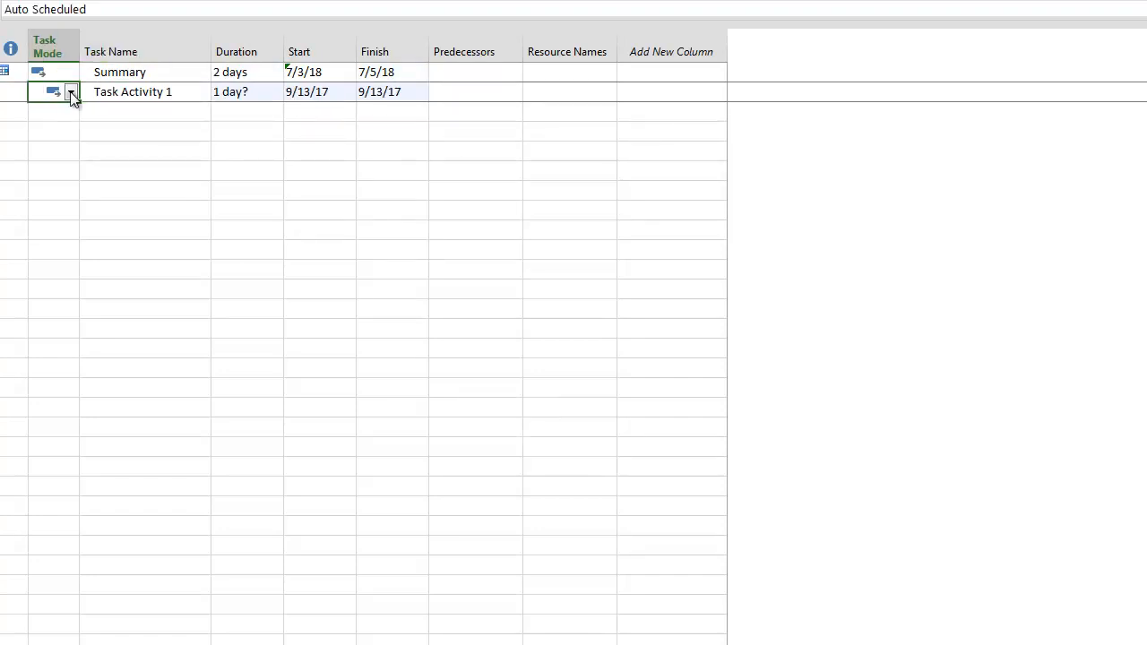
{"action": "left_click", "coordinate": [72, 93]}
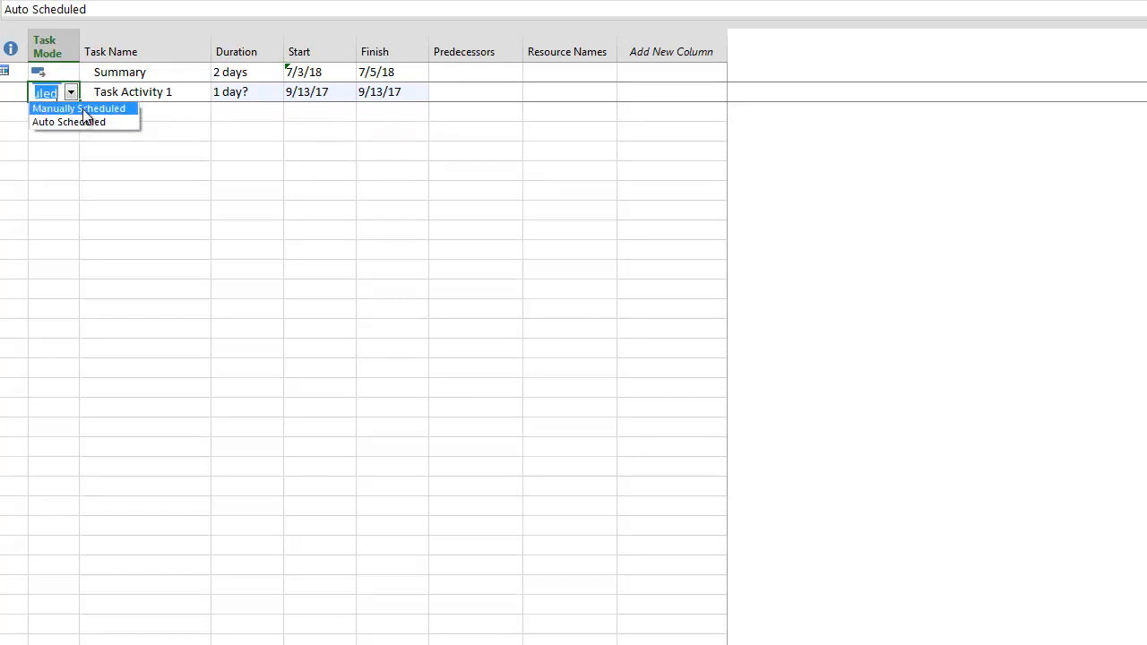
{"action": "left_click", "coordinate": [85, 111]}
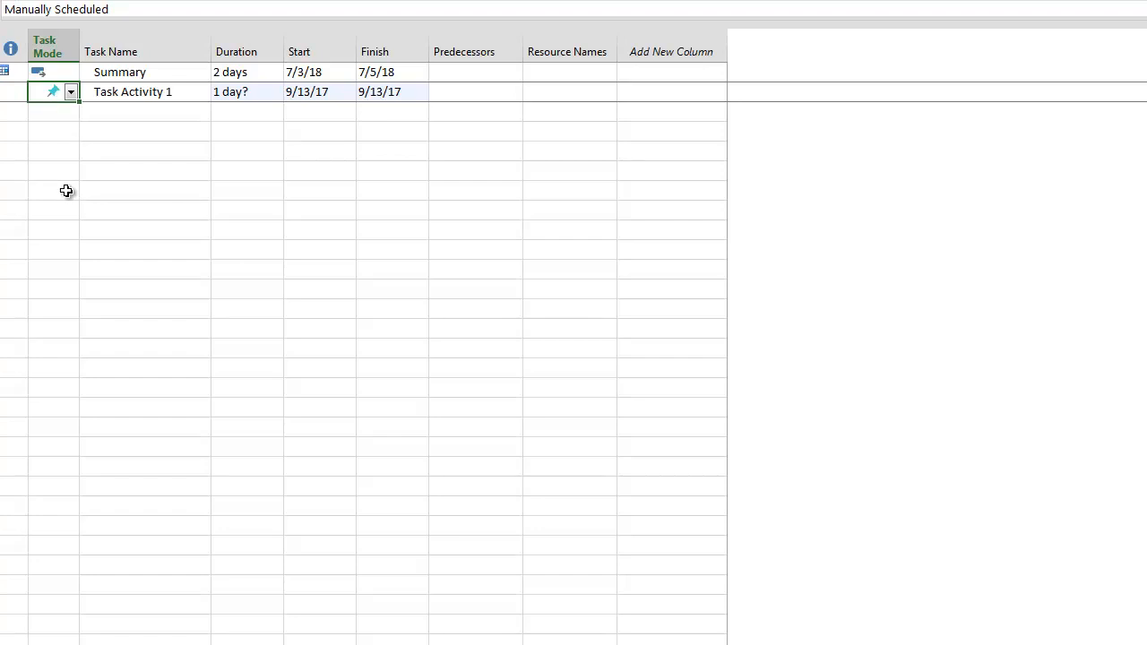
{"action": "key", "text": "ctrl+shift+a"}
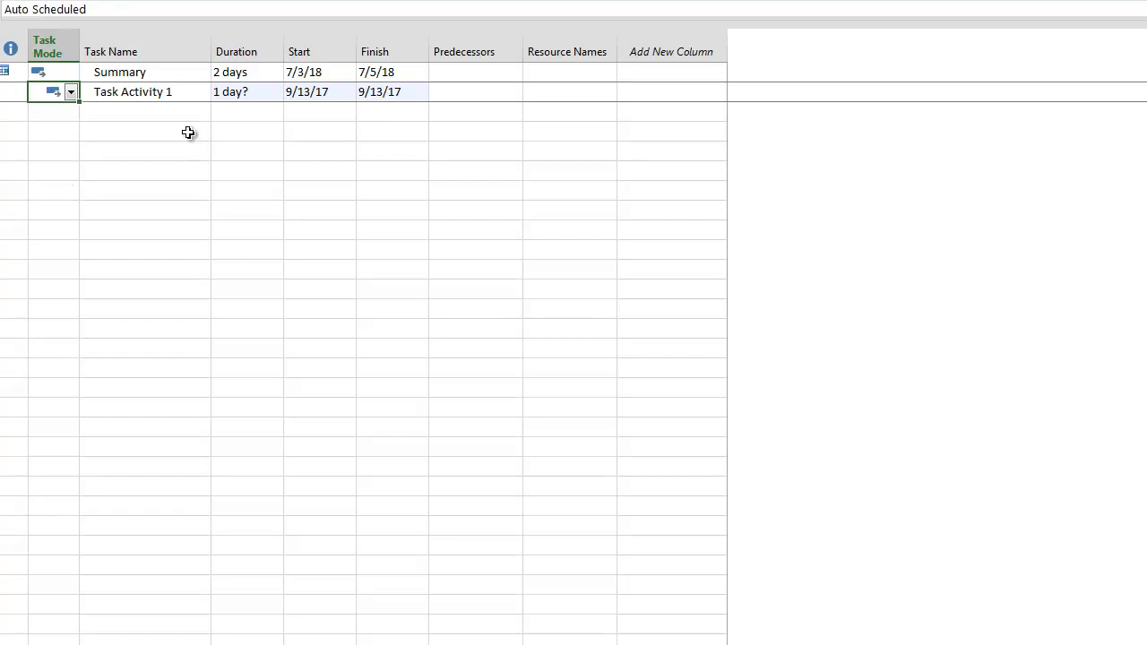
{"action": "left_click", "coordinate": [154, 138]}
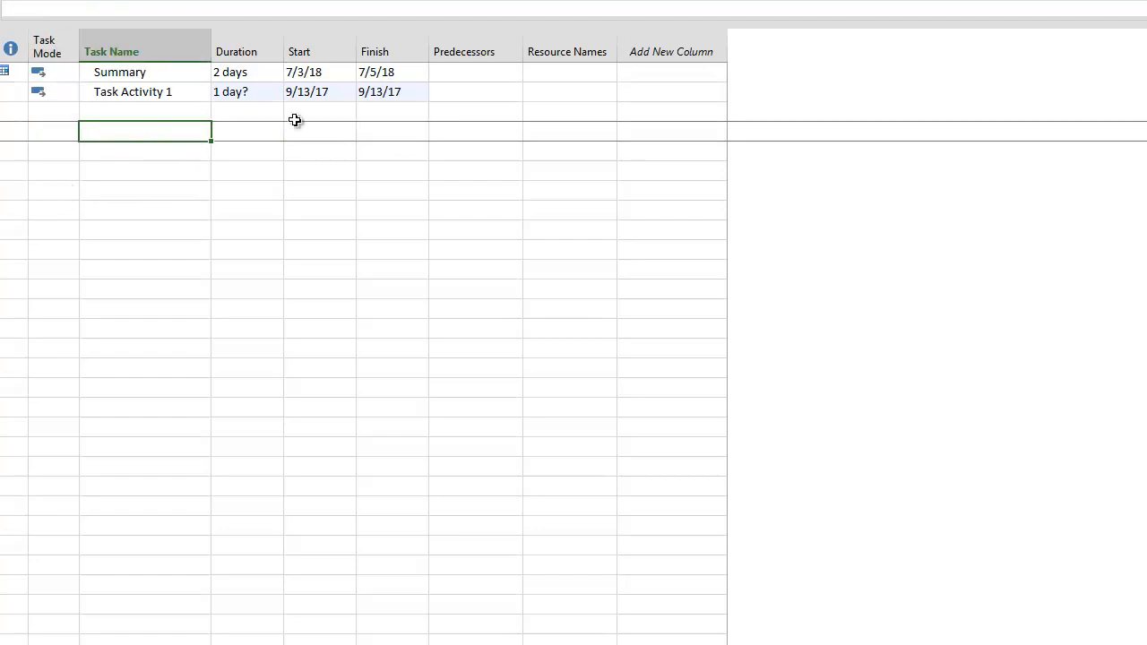
Add a Successors column after the Resource Names column in the task table.
{"action": "left_click", "coordinate": [662, 52]}
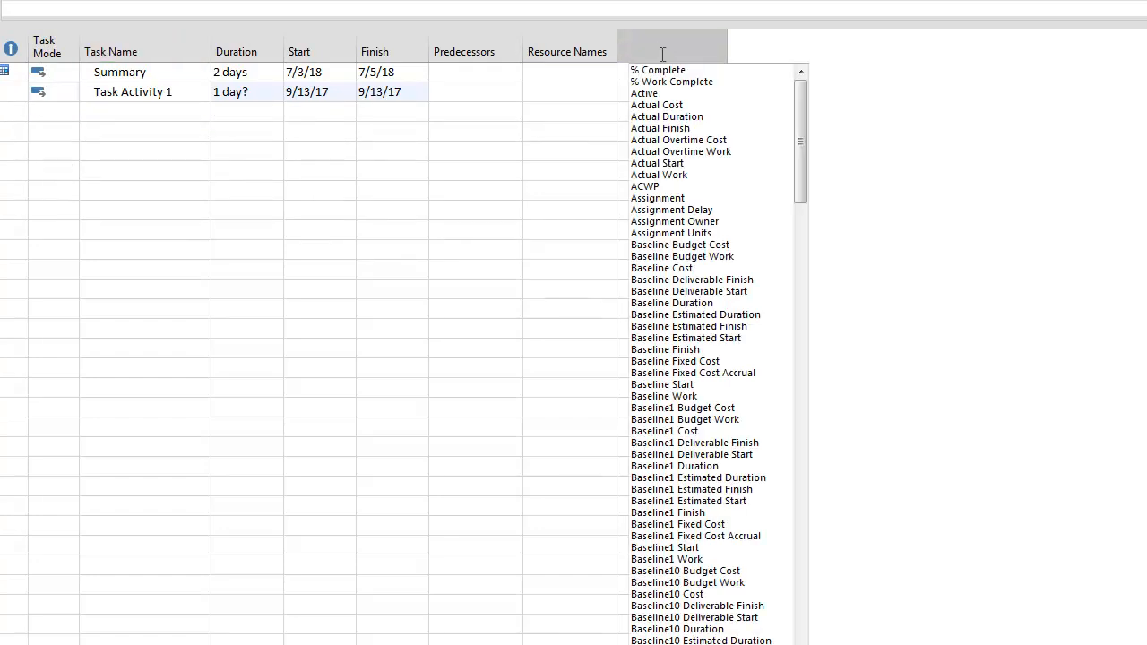
{"action": "type", "text": "successors"}
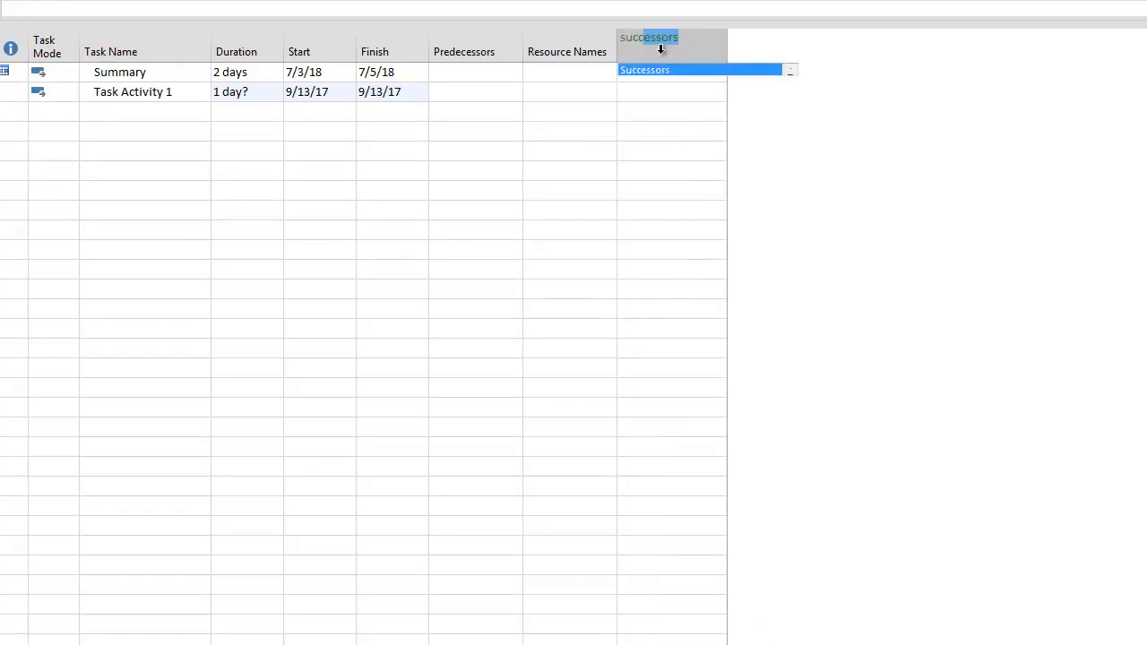
{"action": "key", "text": "Return"}
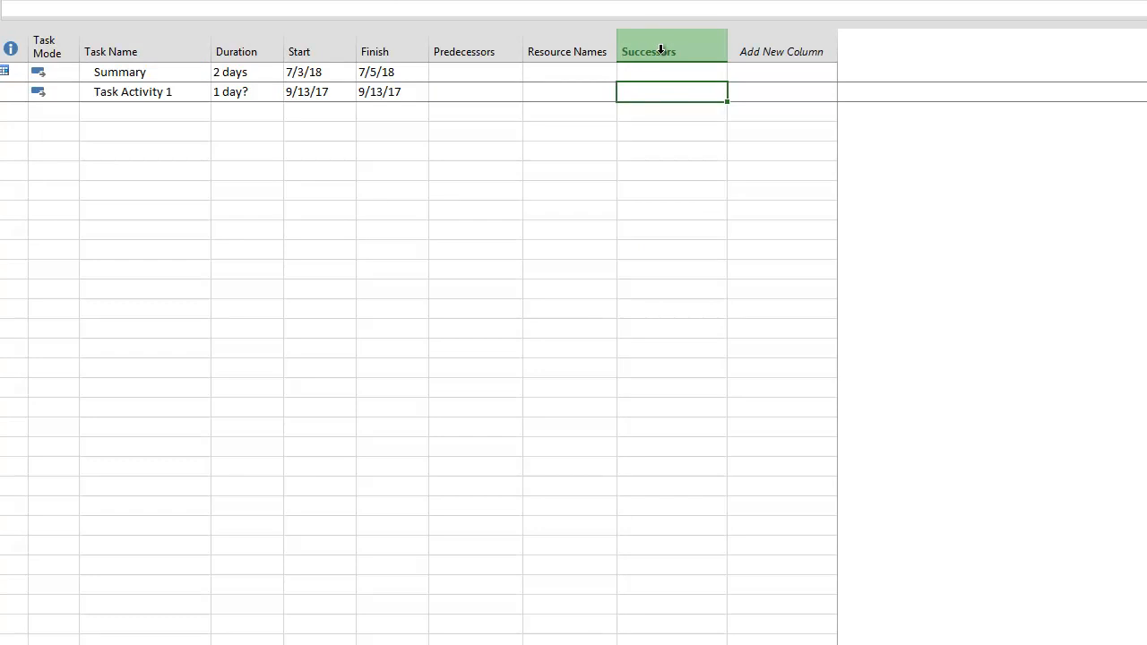
Insert a Successors column between the Predecessors and Resource Names columns.
{"action": "right_click", "coordinate": [546, 52]}
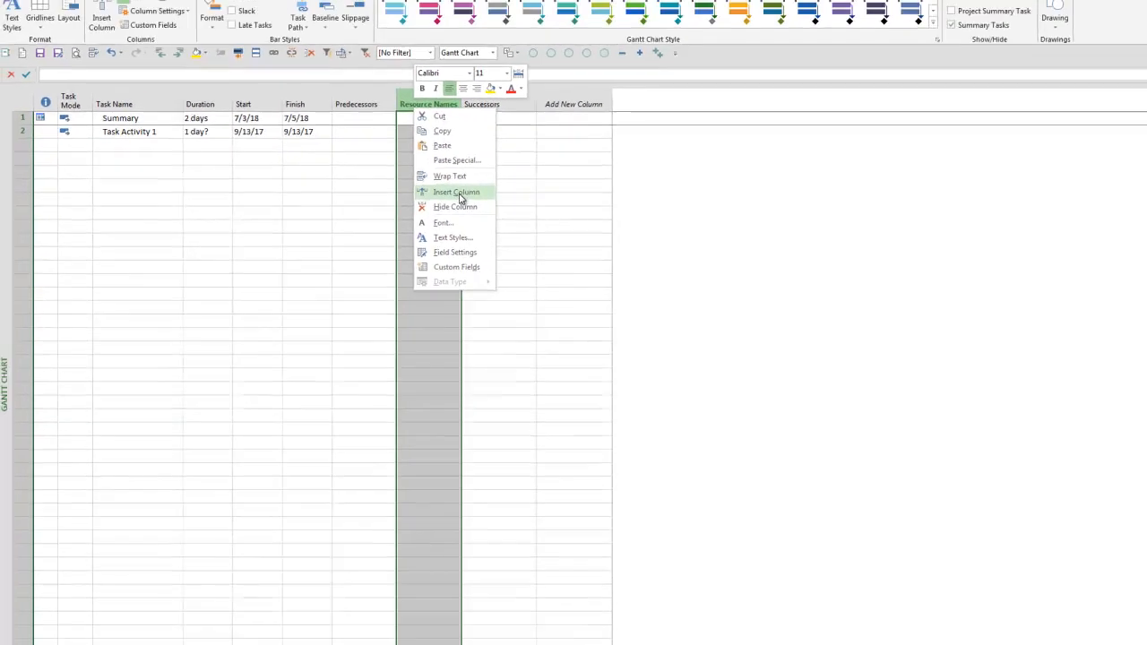
{"action": "left_click", "coordinate": [560, 184]}
{"action": "type", "text": "successors"}
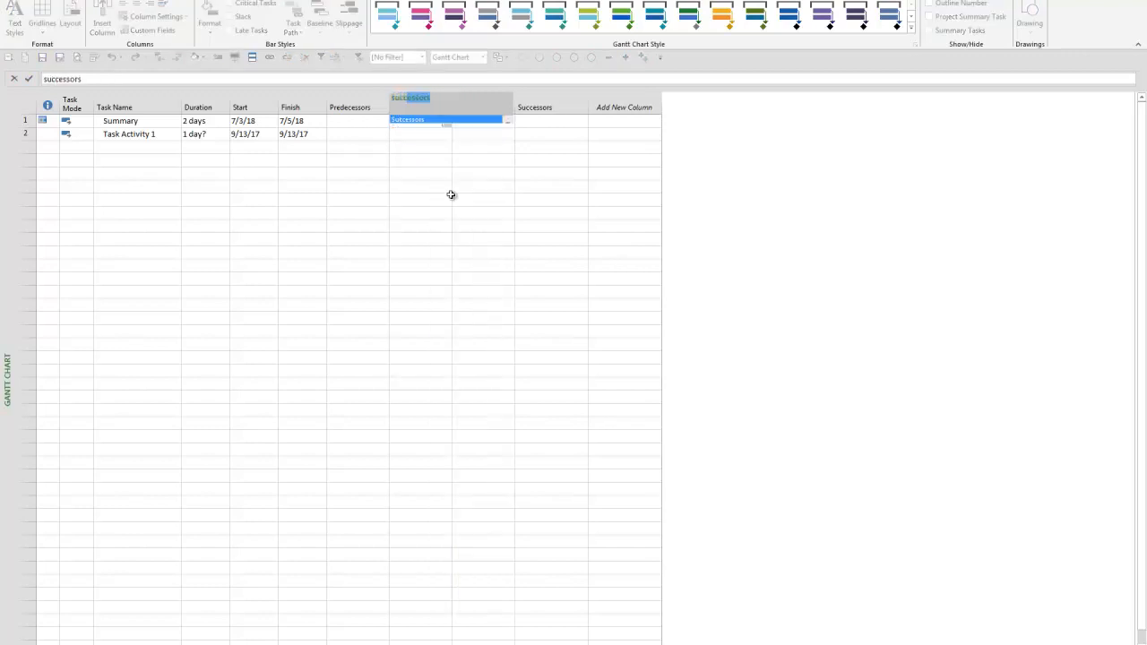
{"action": "key", "text": "Return"}
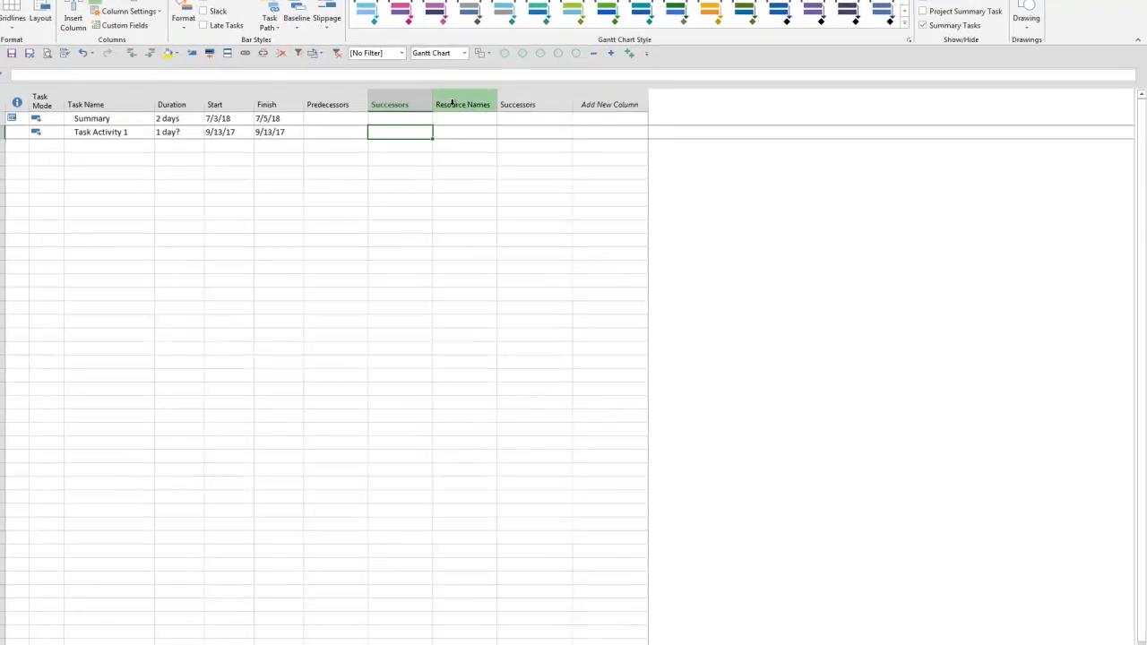
Change the Resource Names column's field to Successors.
{"action": "left_click", "coordinate": [452, 104]}
{"action": "left_click", "coordinate": [453, 104]}
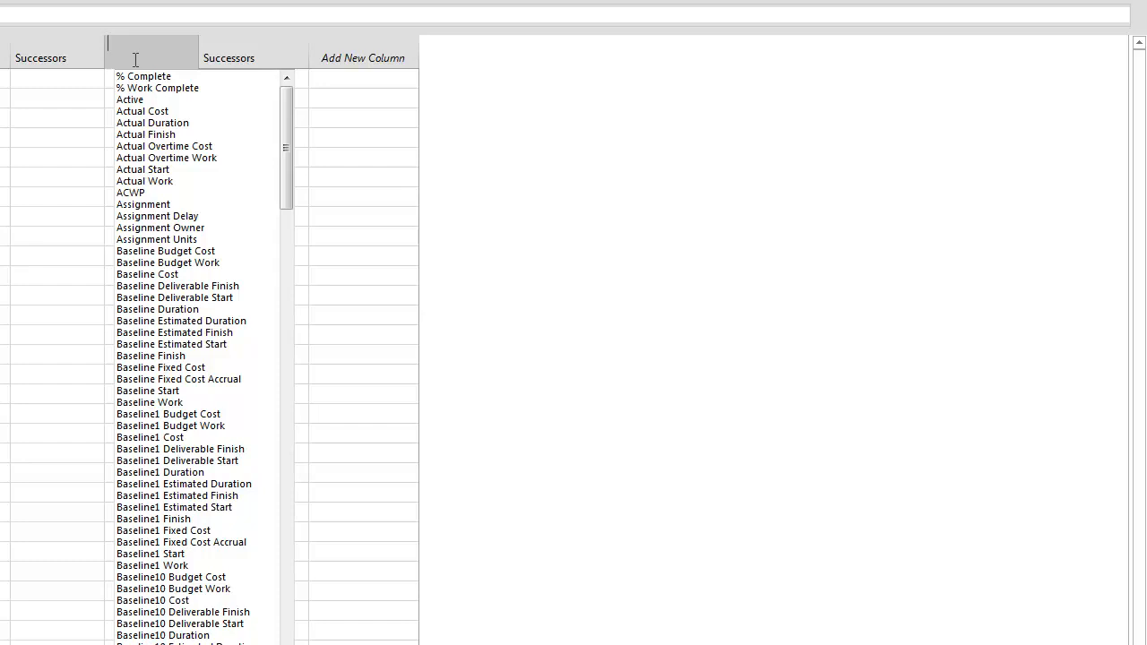
{"action": "type", "text": "Suc"}
{"action": "key", "text": "Return"}
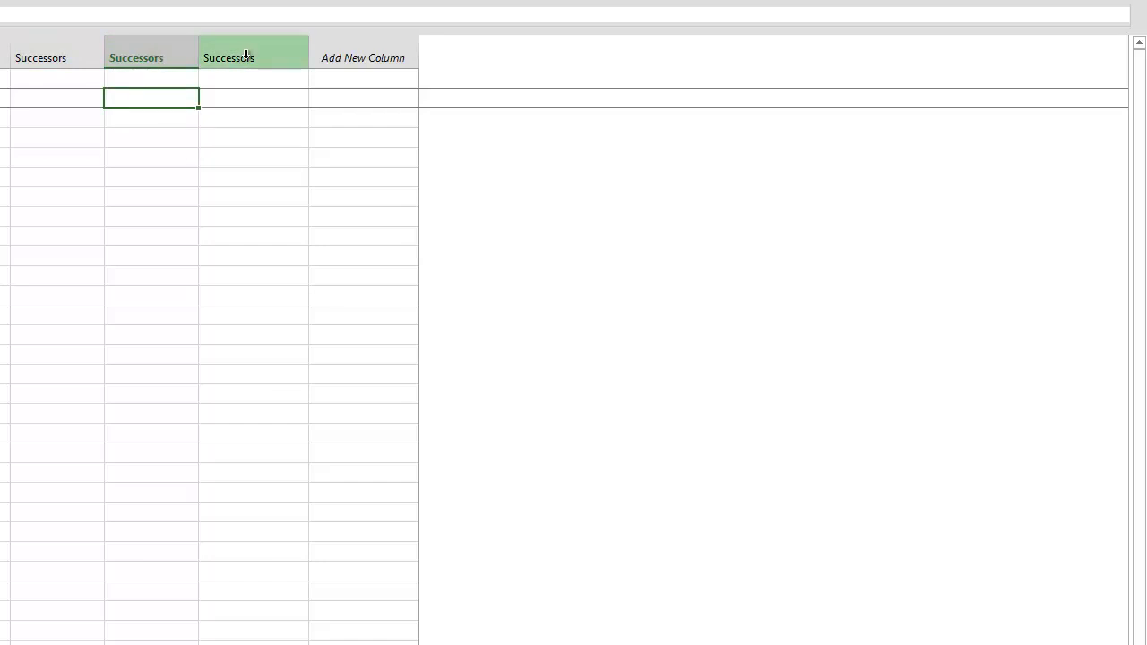
Remove the two duplicate Successors columns, keeping only the one next to Predecessors.
{"action": "left_click_drag", "start_coordinate": [246, 55], "coordinate": [161, 54]}
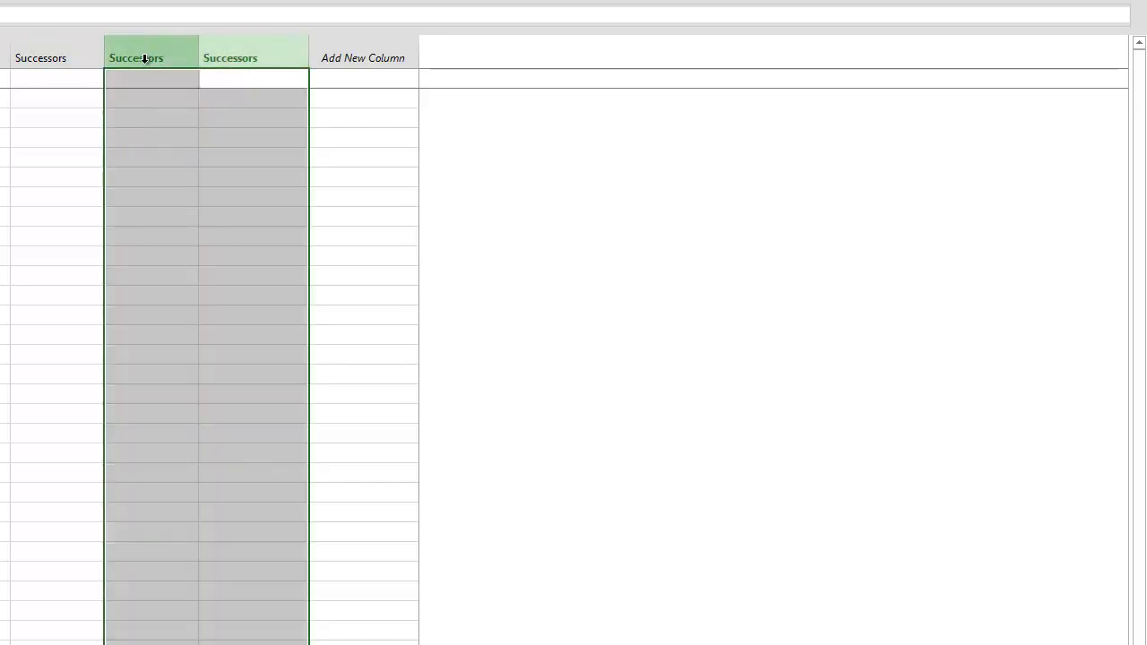
{"action": "right_click", "coordinate": [139, 60]}
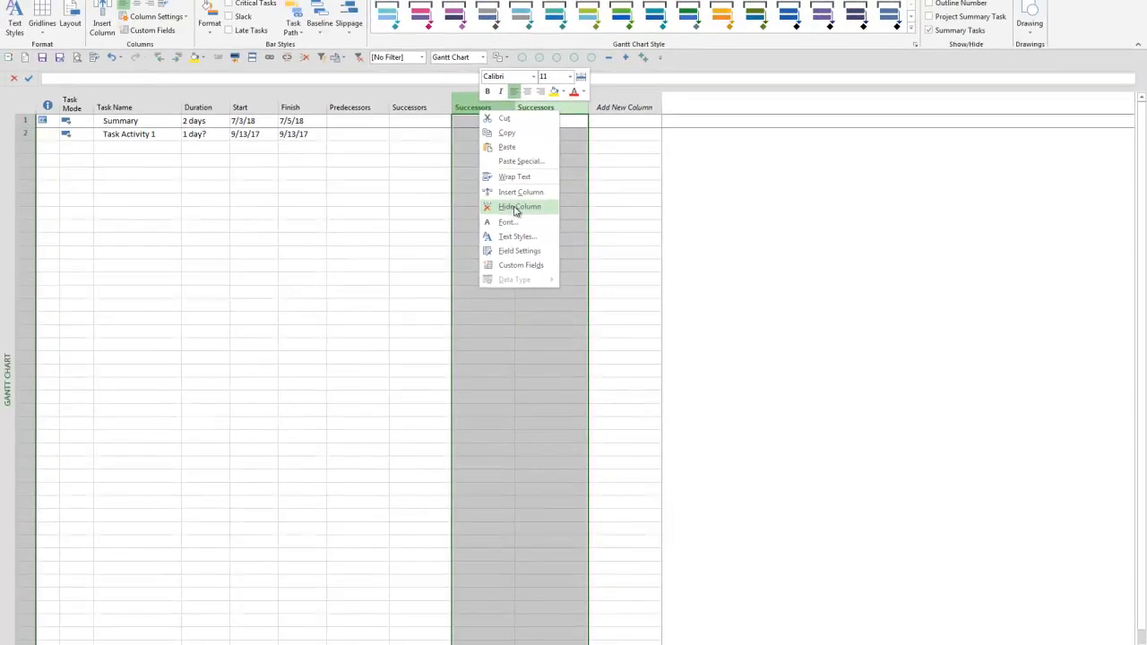
{"action": "left_click", "coordinate": [464, 140]}
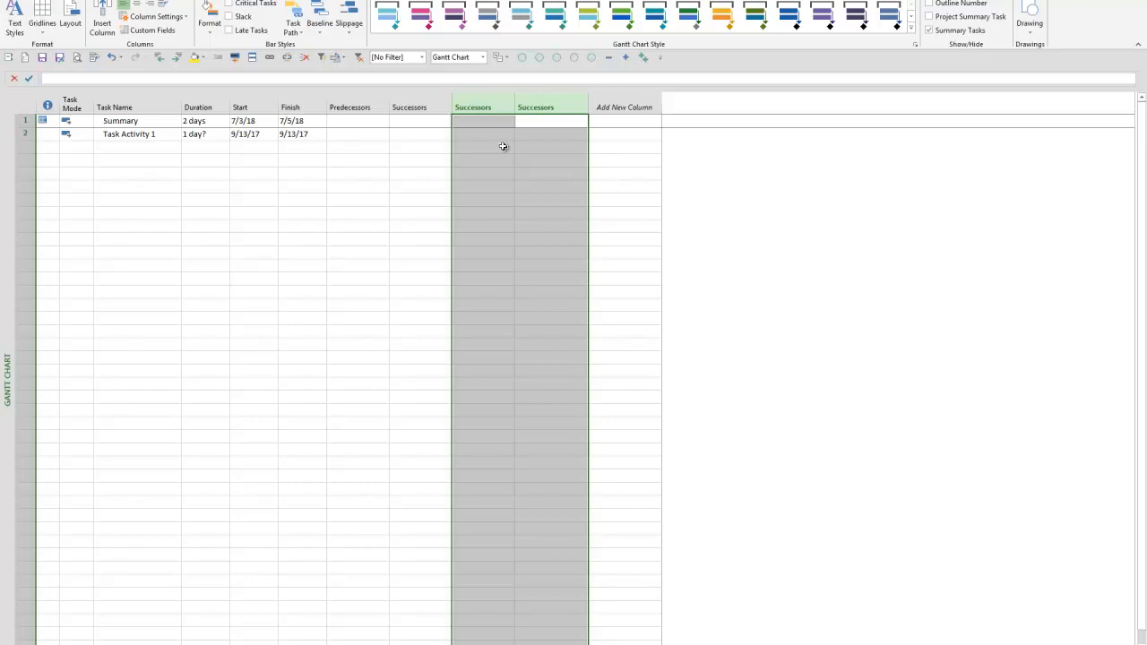
{"action": "key", "text": "Delete"}
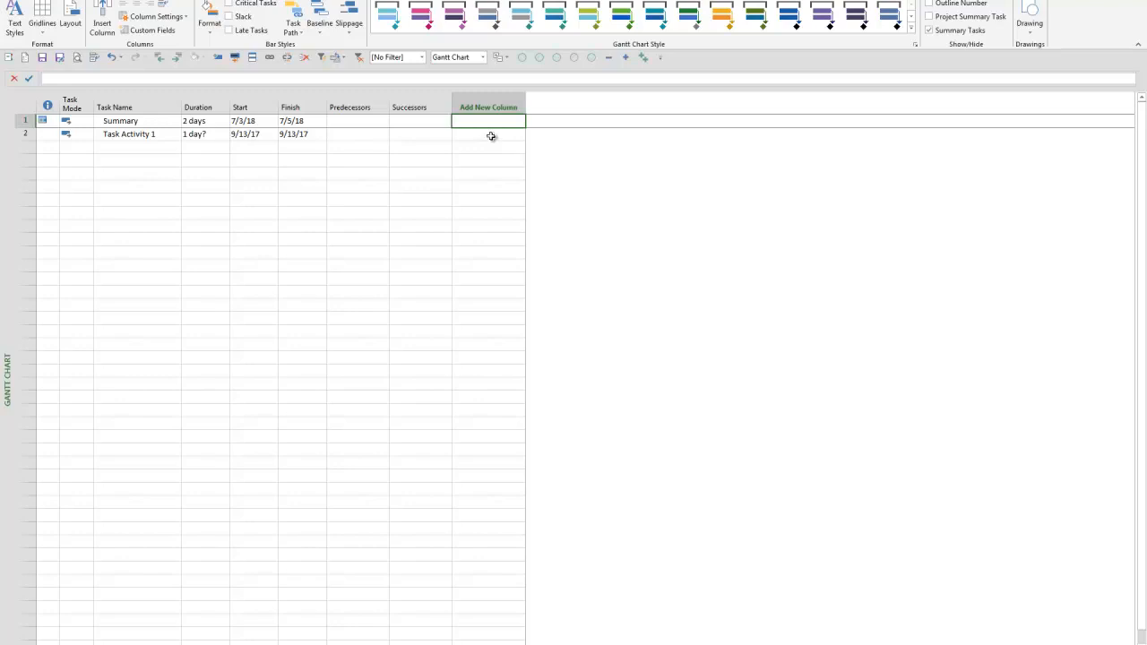
Add a Notes column after Successors and enter "Data" as the Summary task's note.
{"action": "left_click", "coordinate": [490, 104]}
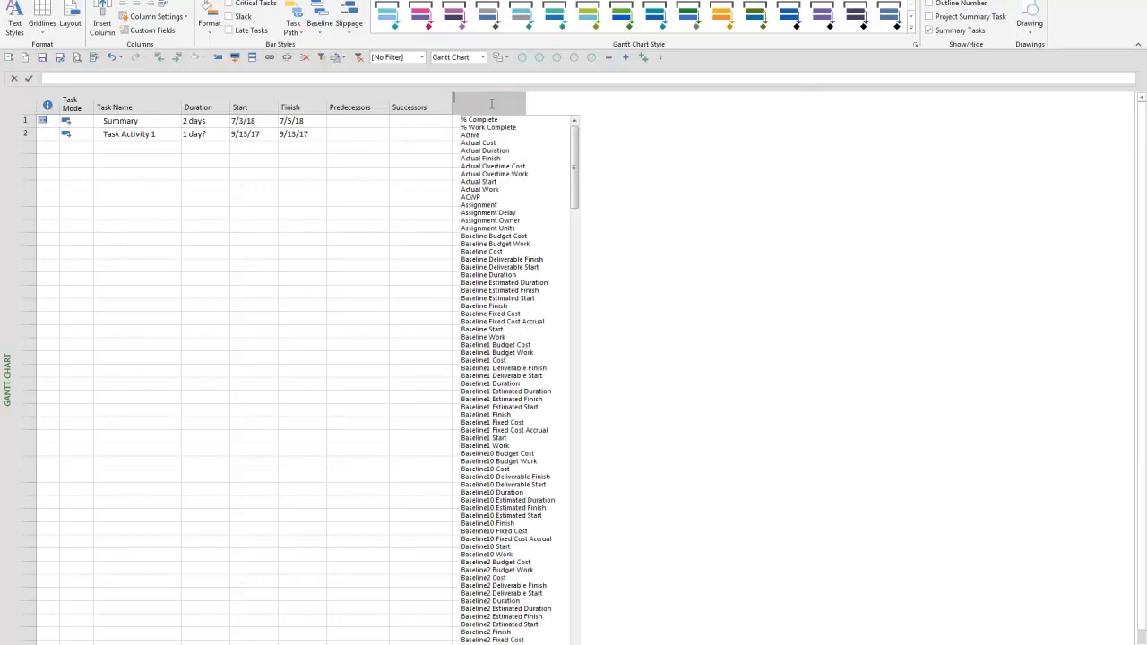
{"action": "type", "text": "Notes"}
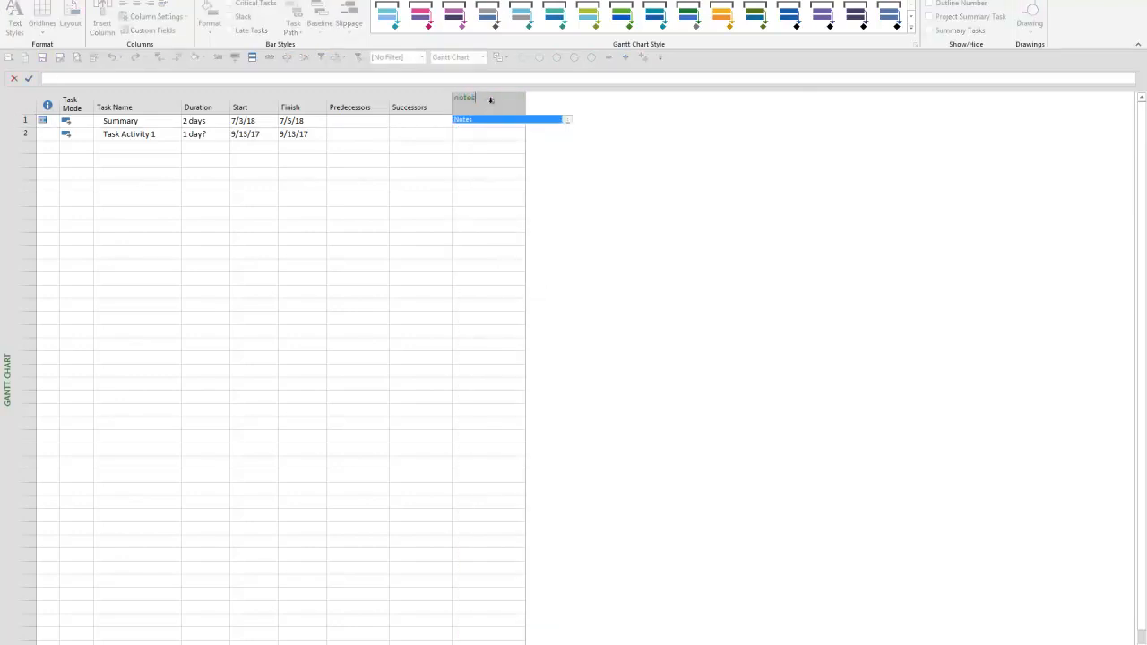
{"action": "key", "text": "Return"}
{"action": "left_click", "coordinate": [492, 123]}
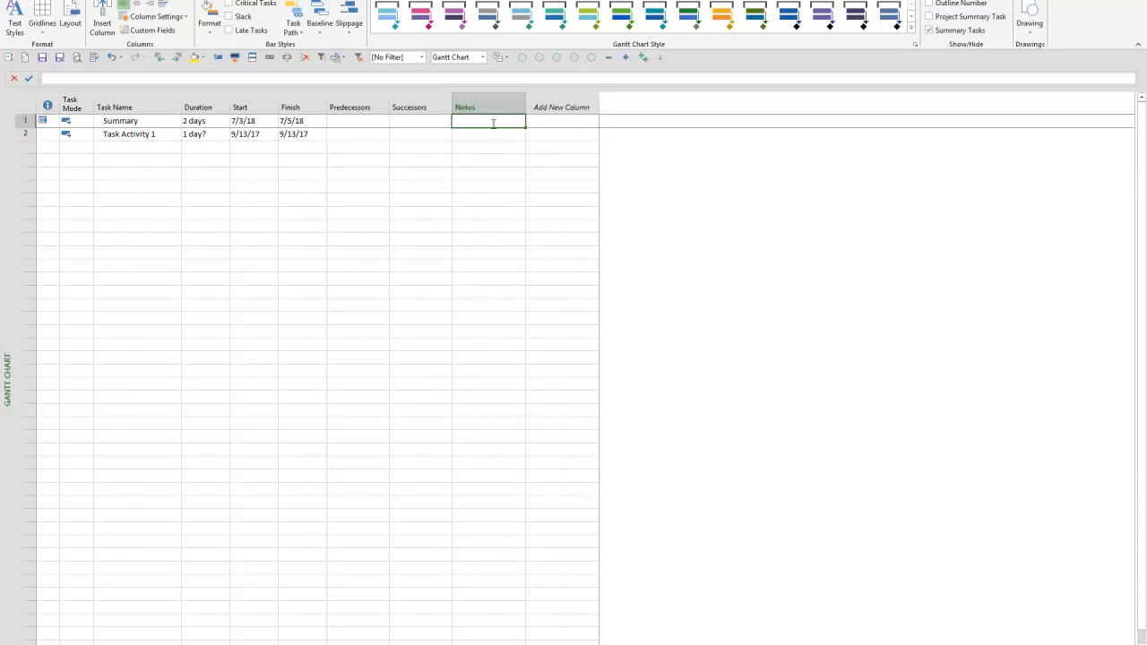
{"action": "type", "text": "Data"}
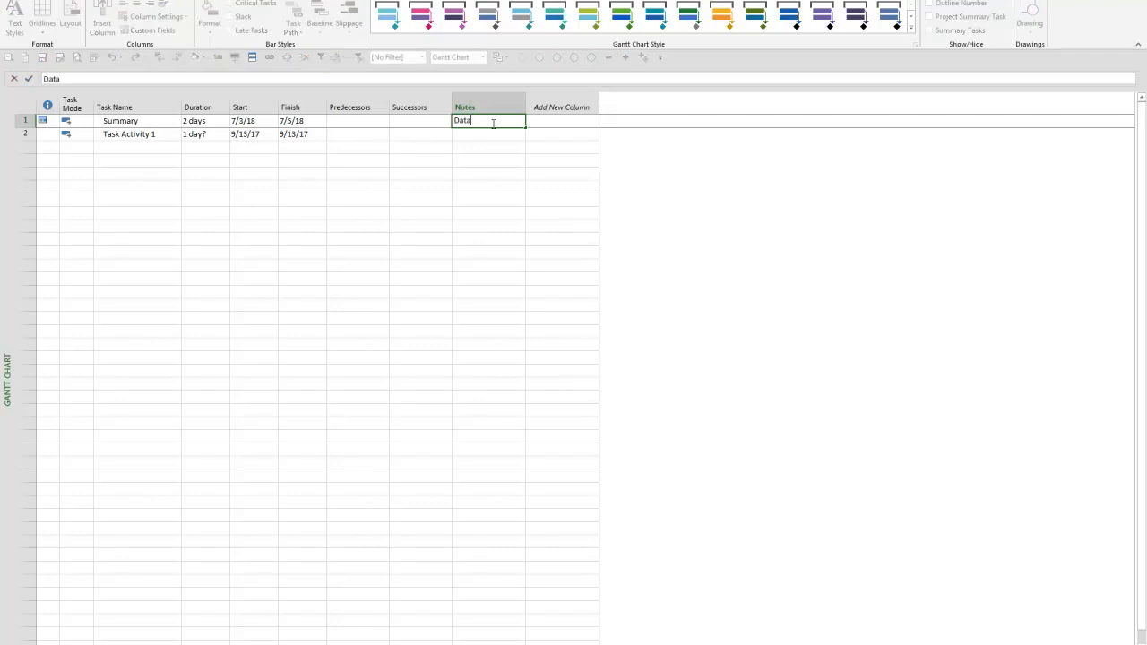
{"action": "key", "text": "Return"}
{"action": "left_click", "coordinate": [493, 121]}
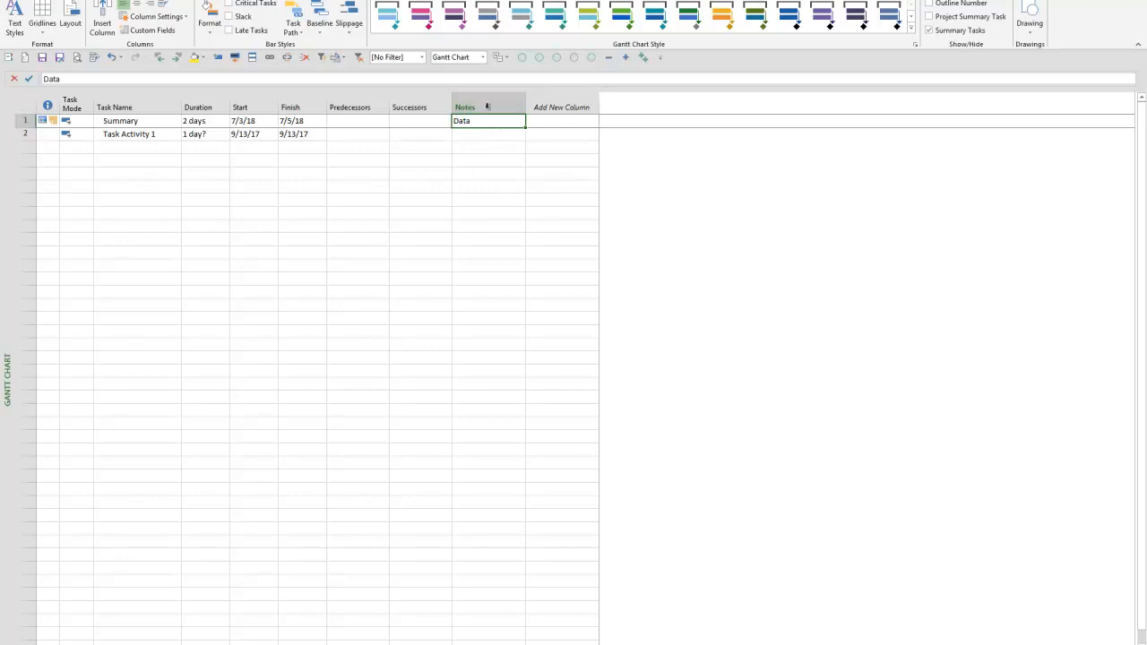
Hide the Notes column and check the indicators of the Summary task.
{"action": "right_click", "coordinate": [480, 107]}
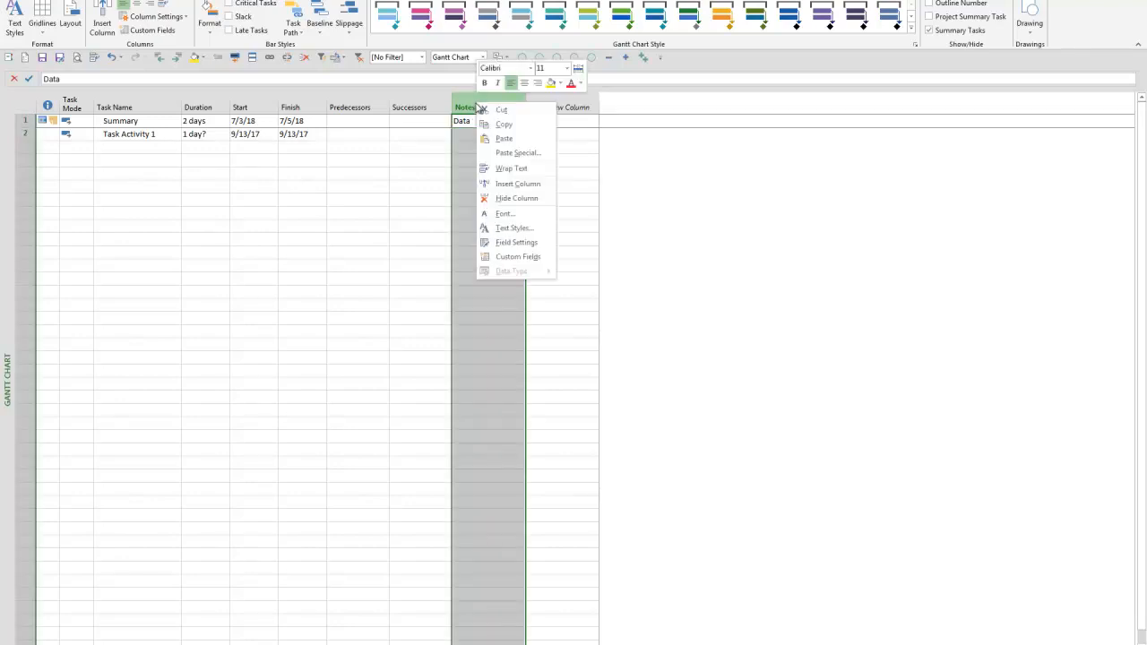
{"action": "left_click", "coordinate": [506, 199]}
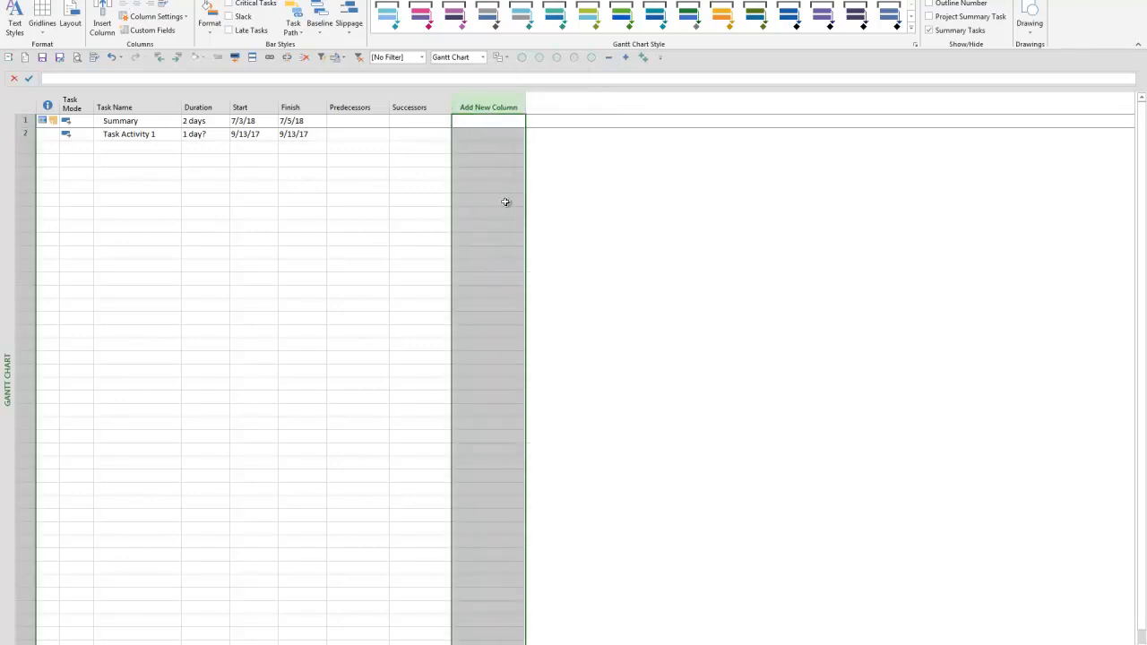
{"action": "mouse_move", "coordinate": [55, 119]}
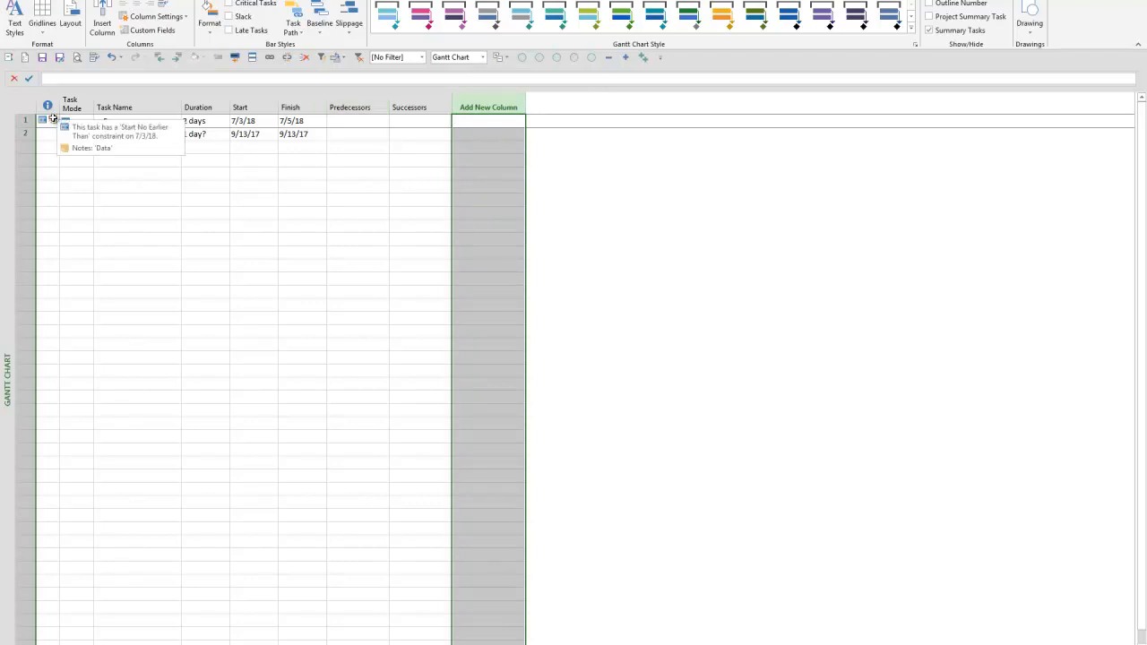
Add the hidden Notes column back to the table after the Successors column.
{"action": "left_click", "coordinate": [495, 107]}
{"action": "type", "text": "Notes"}
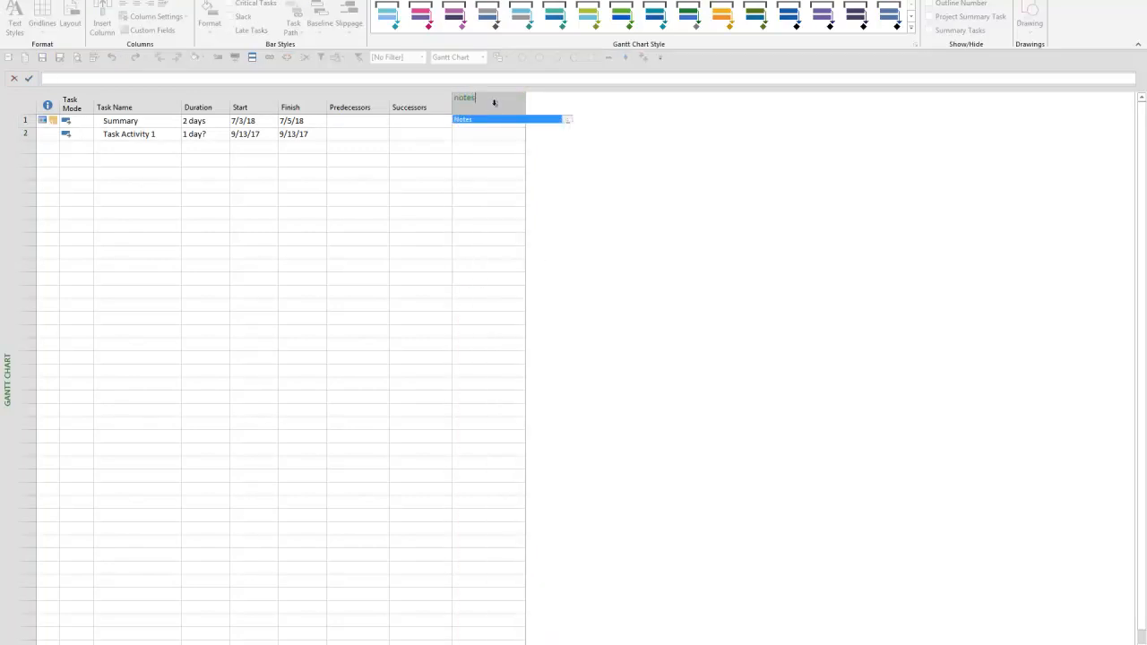
{"action": "key", "text": "Return"}
Delete the Summary task's note and undo the deletion.
{"action": "left_click", "coordinate": [489, 125]}
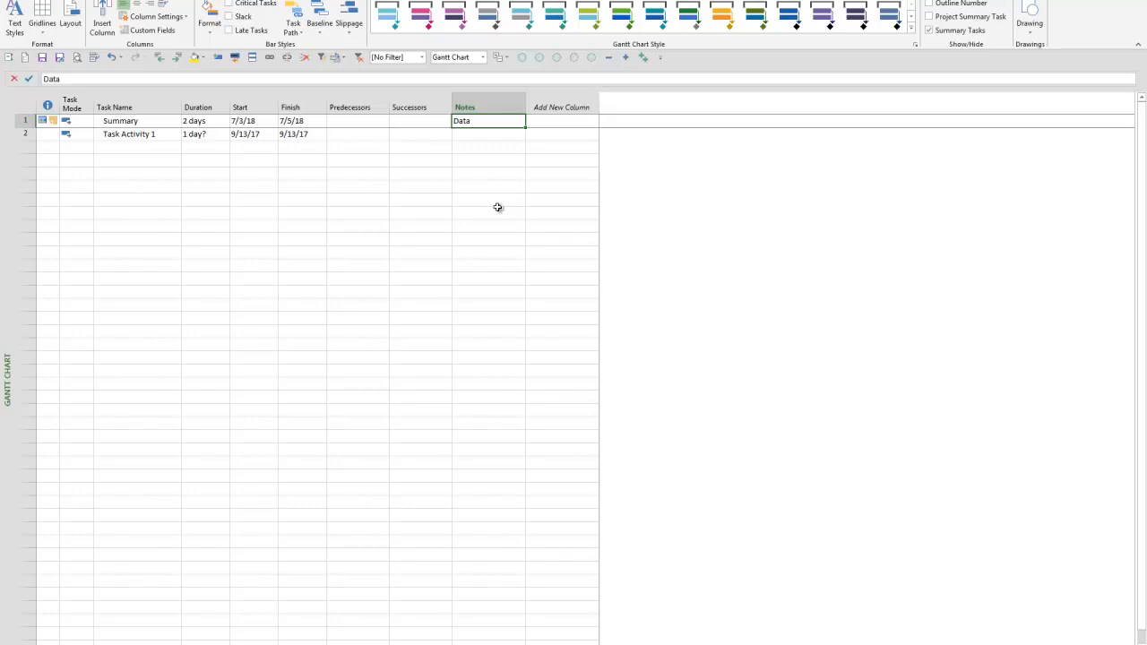
{"action": "key", "text": "Delete"}
{"action": "key", "text": "ctrl+z"}
Enter "sdk" as Task Activity 1's note and clear the contents of the whole Notes column.
{"action": "left_click", "coordinate": [488, 136]}
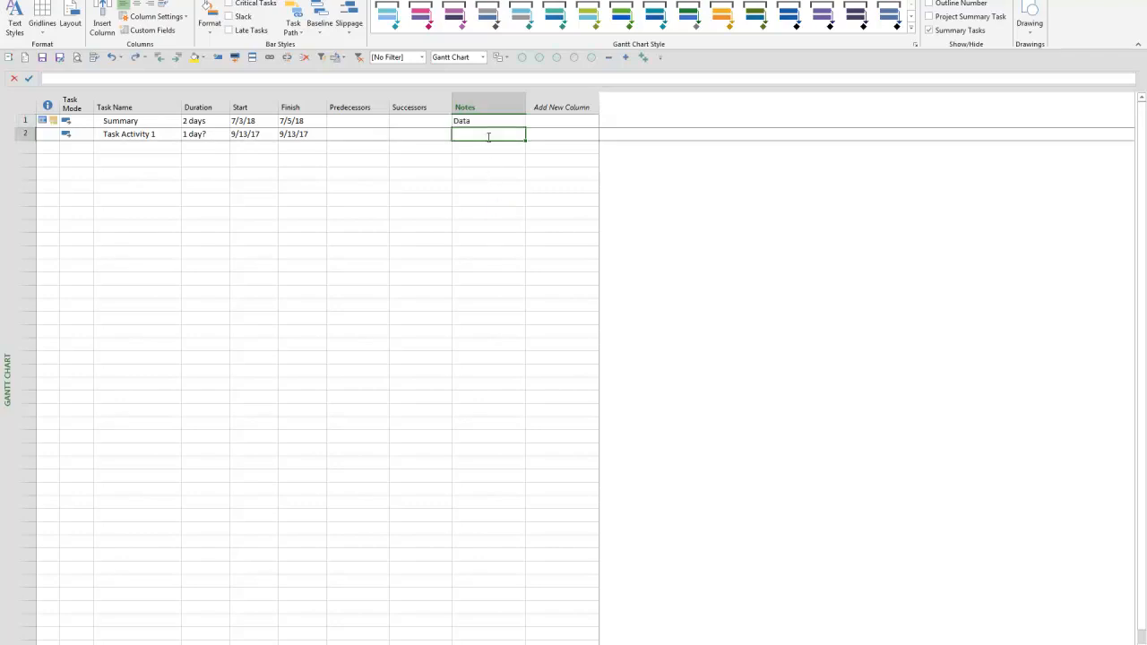
{"action": "type", "text": "sdk"}
{"action": "key", "text": "Return"}
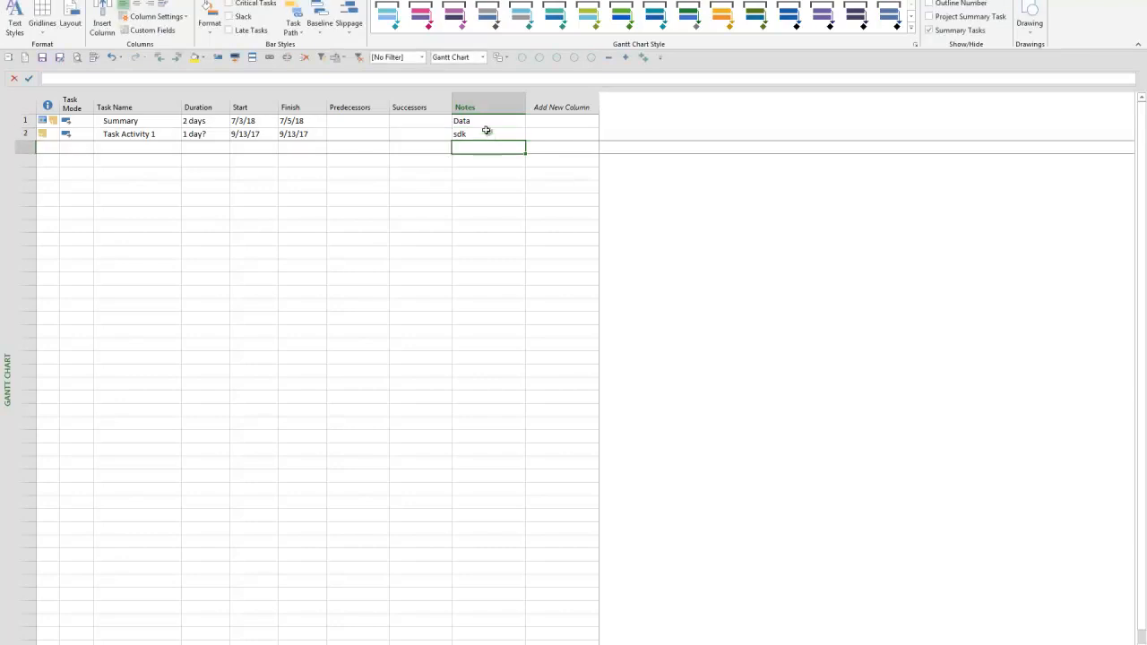
{"action": "left_click", "coordinate": [479, 106]}
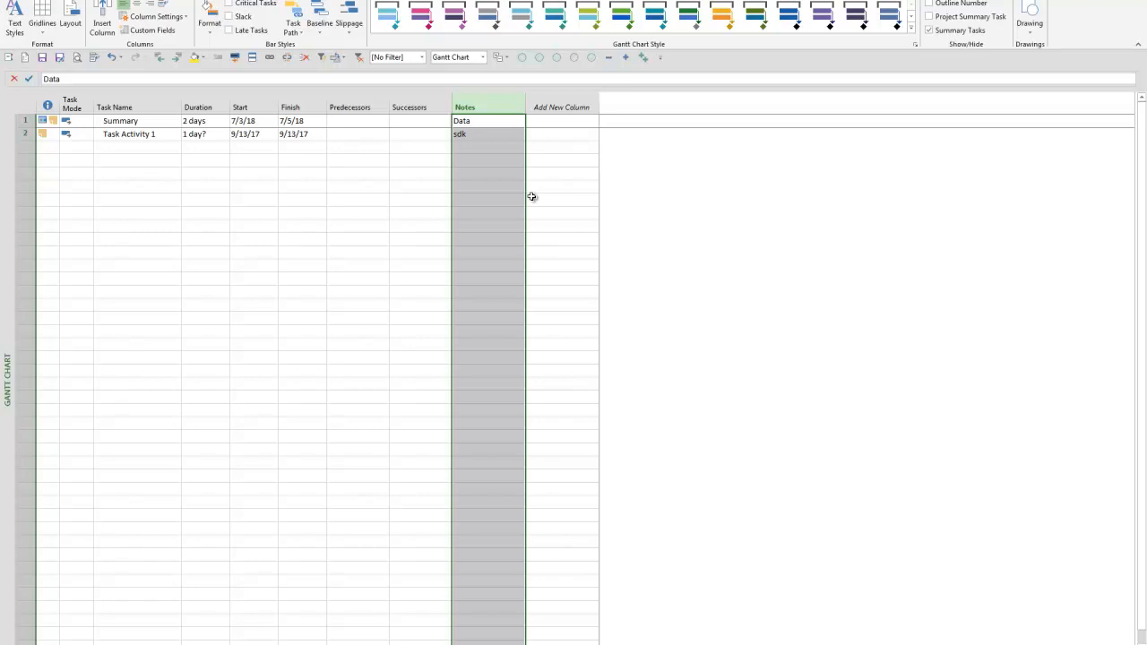
{"action": "key", "text": "Delete"}
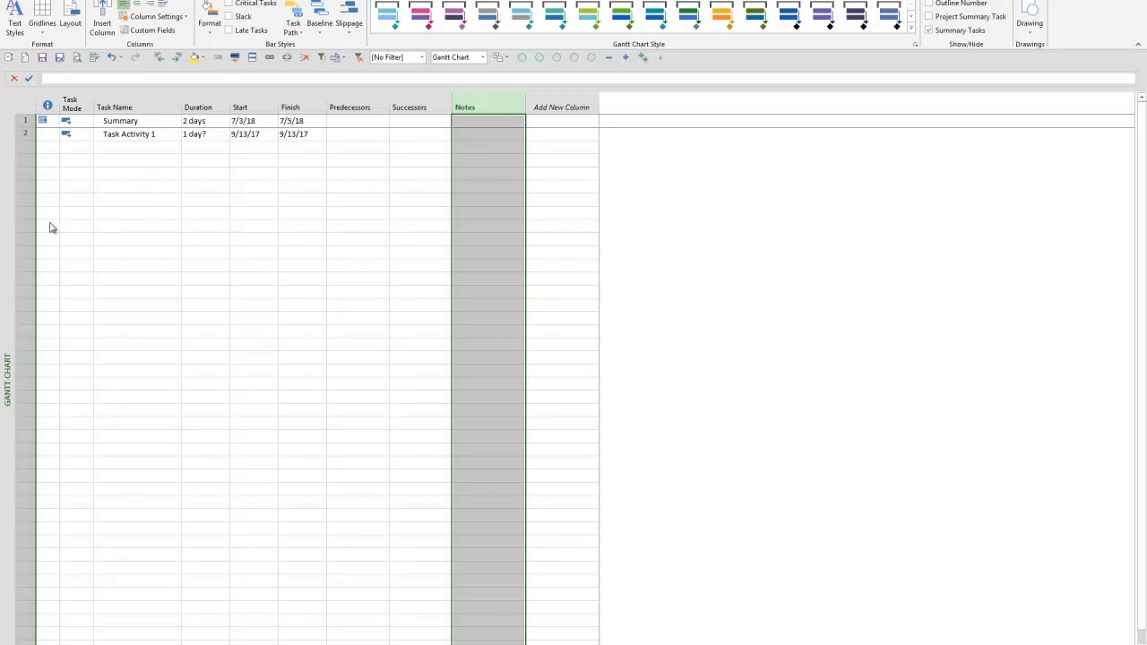
Examine the two tasks' scheduling modes, the Predecessors and Successors columns, and the row numbers of both tasks.
{"action": "left_click_drag", "start_coordinate": [84, 123], "coordinate": [79, 139]}
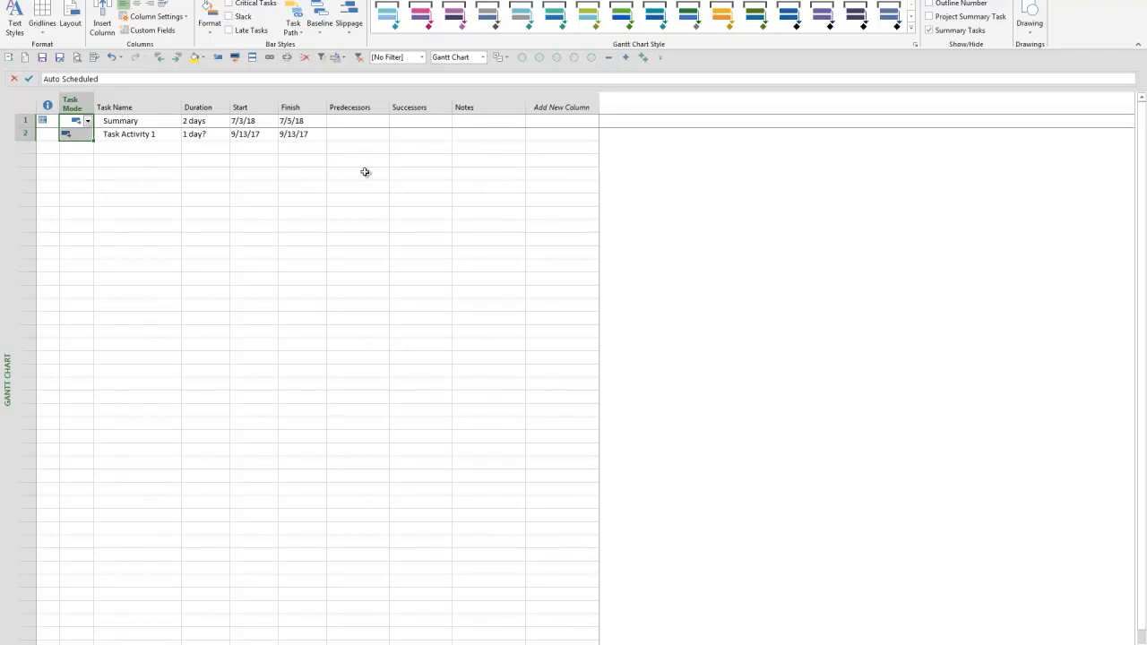
{"action": "left_click_drag", "start_coordinate": [358, 109], "coordinate": [395, 190]}
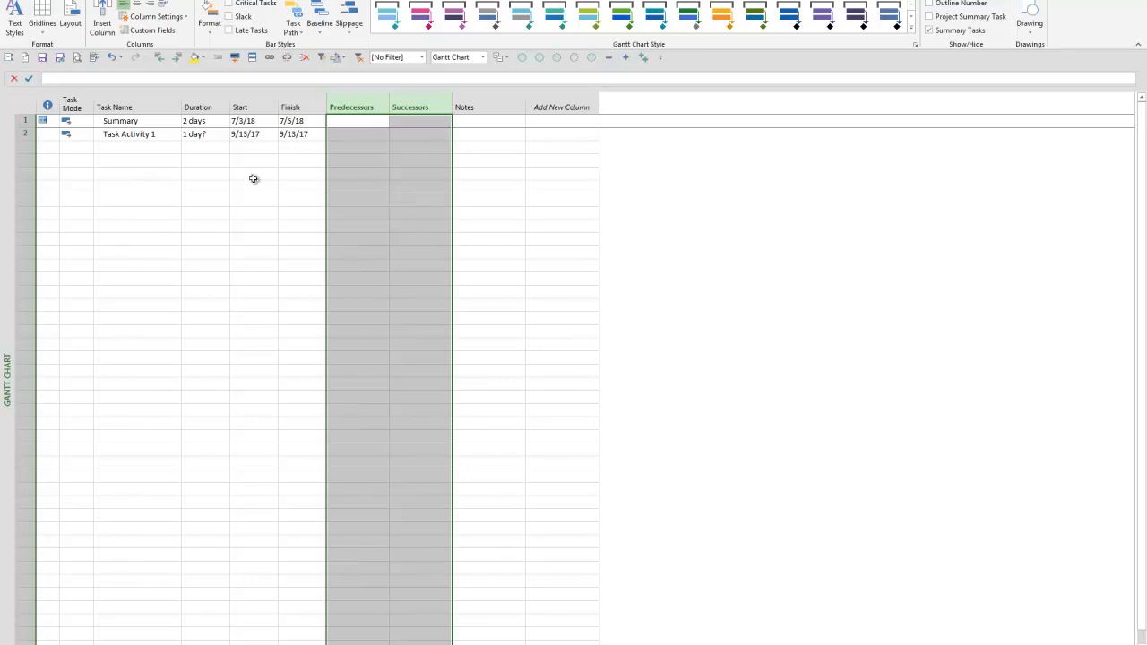
{"action": "left_click", "coordinate": [400, 121]}
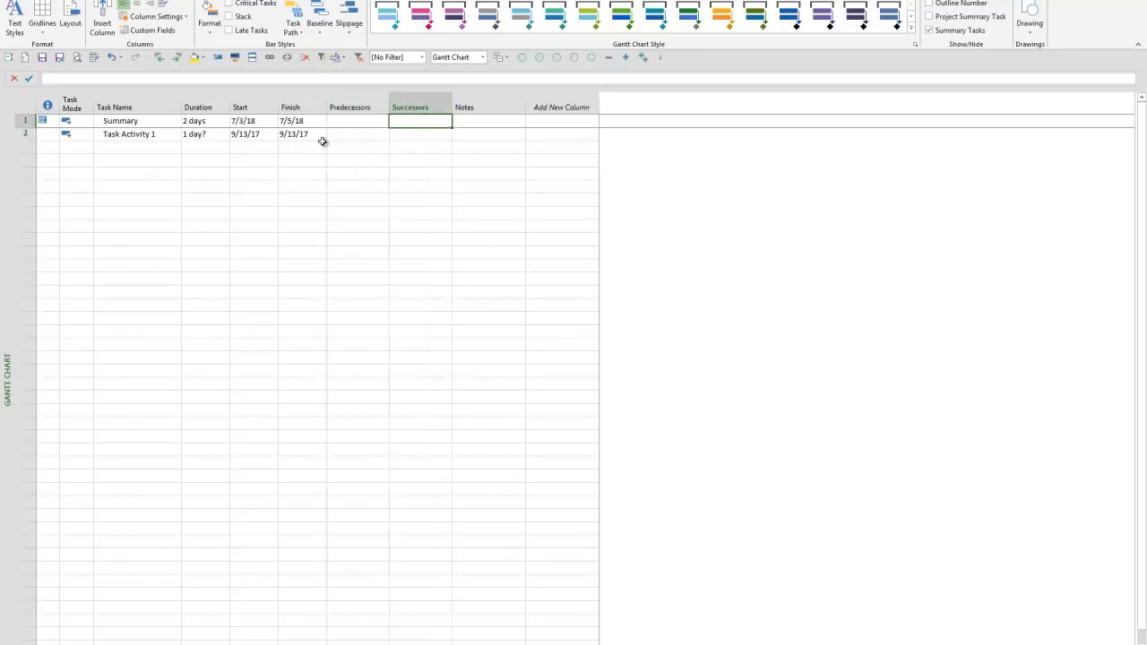
{"action": "left_click", "coordinate": [25, 121]}
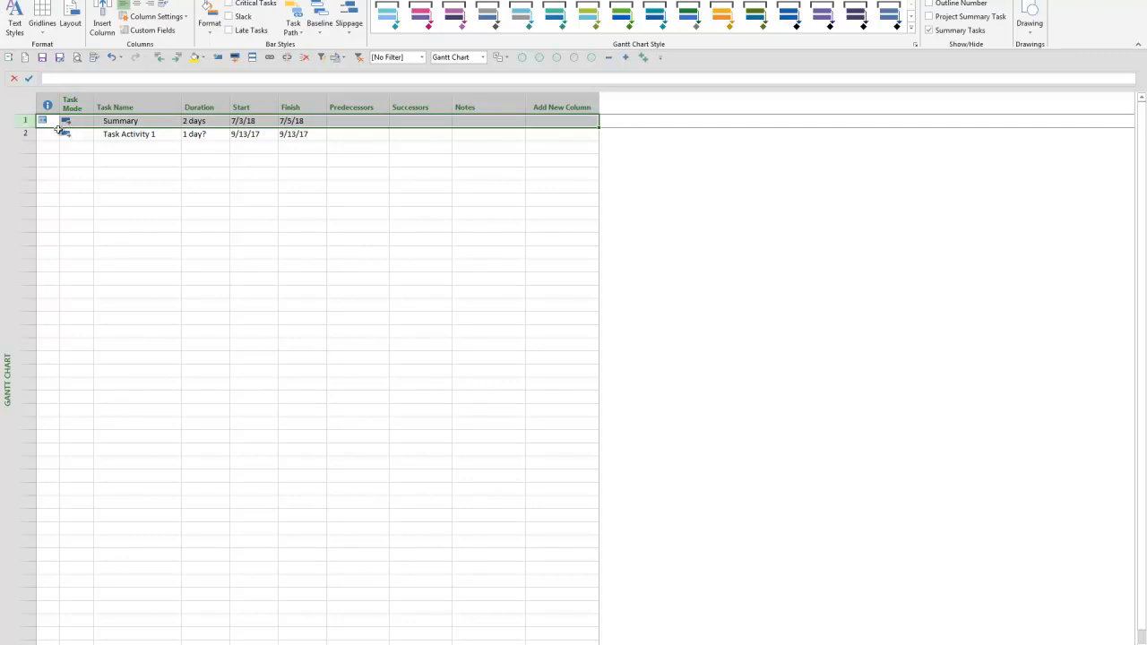
{"action": "left_click", "coordinate": [36, 134]}
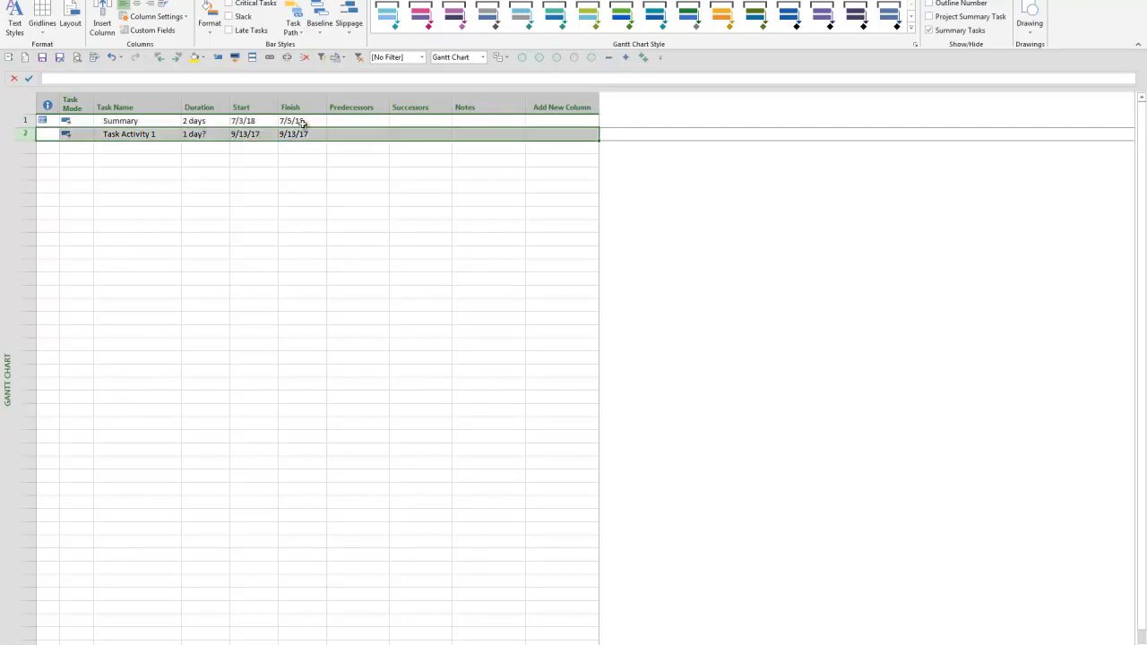
Enter 2 as the Summary task's successor and check Task Activity 1's dates and predecessor.
{"action": "left_click", "coordinate": [422, 122]}
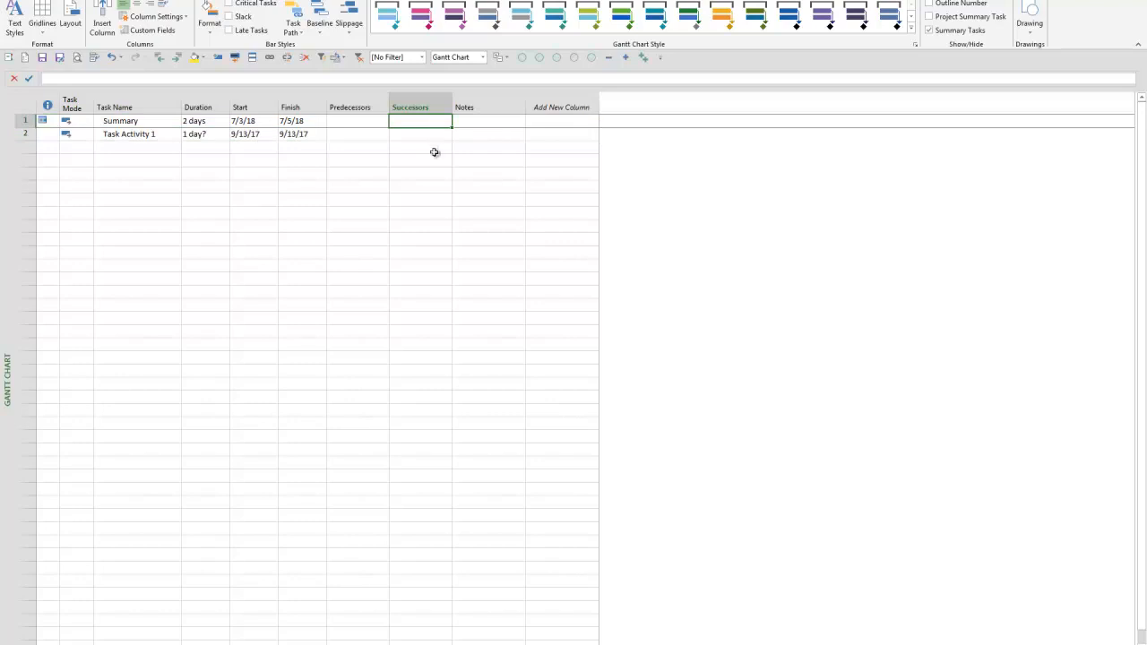
{"action": "type", "text": "2"}
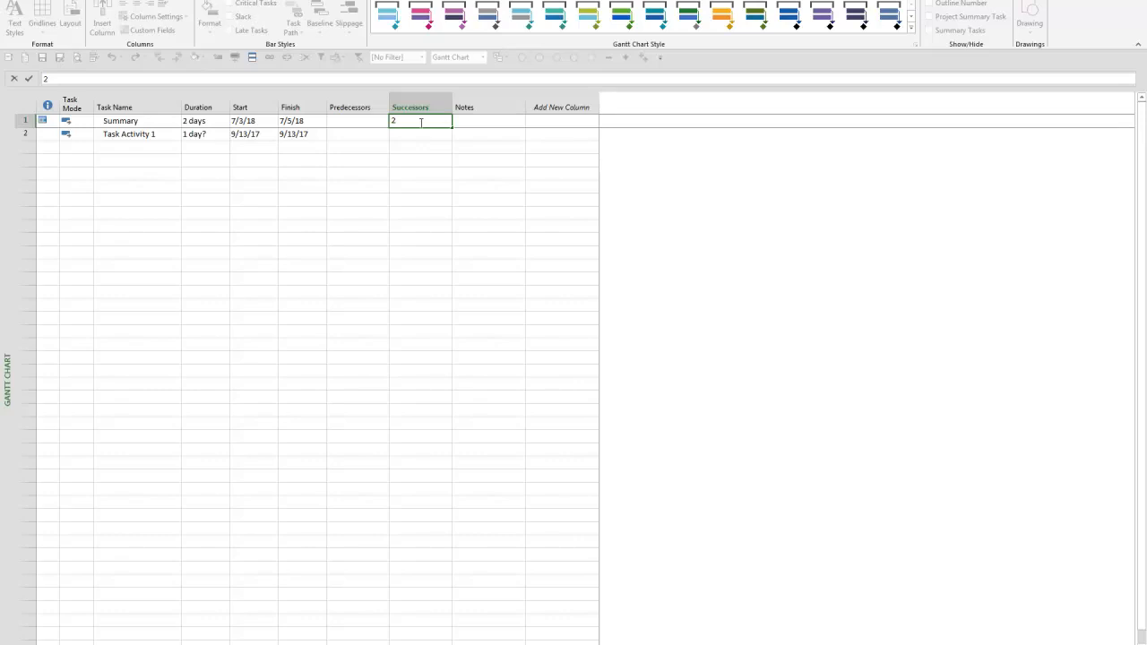
{"action": "key", "text": "Return"}
{"action": "left_click_drag", "start_coordinate": [248, 135], "coordinate": [287, 134]}
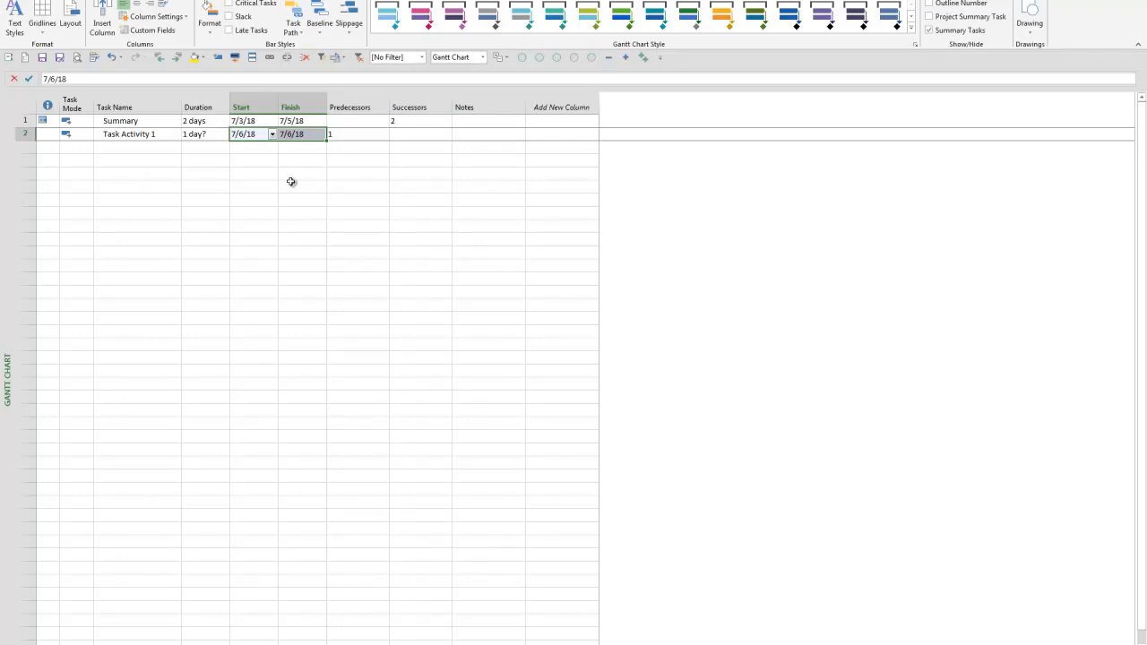
{"action": "left_click", "coordinate": [352, 135]}
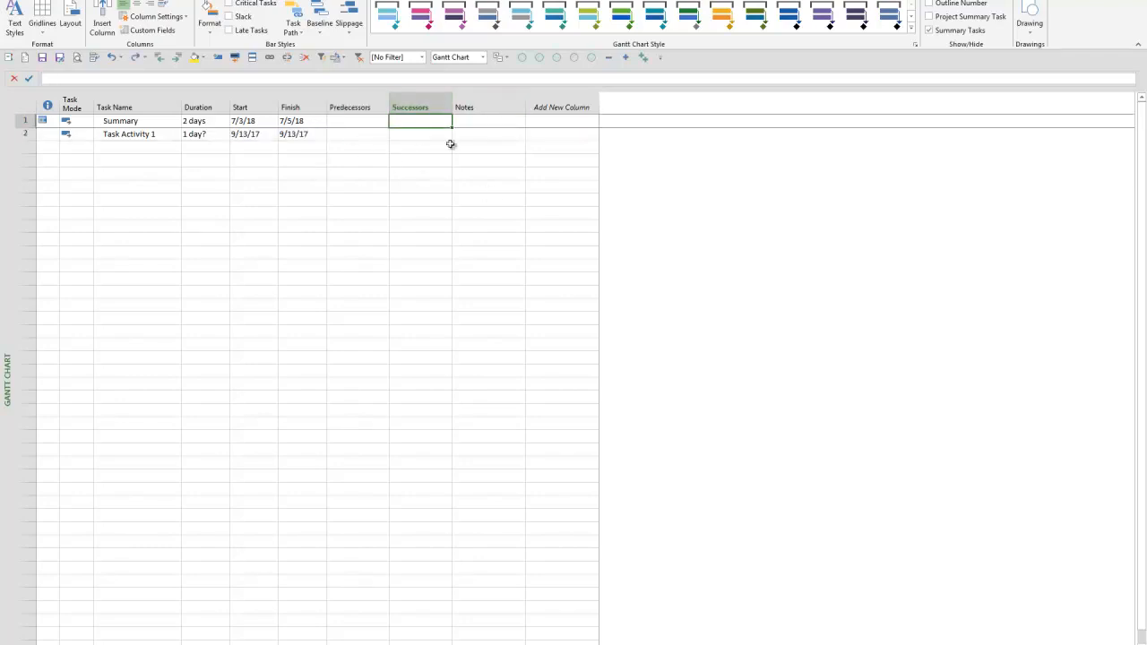
Set the task mode of Task Activity 1 to Manually Scheduled.
{"action": "left_click", "coordinate": [79, 133]}
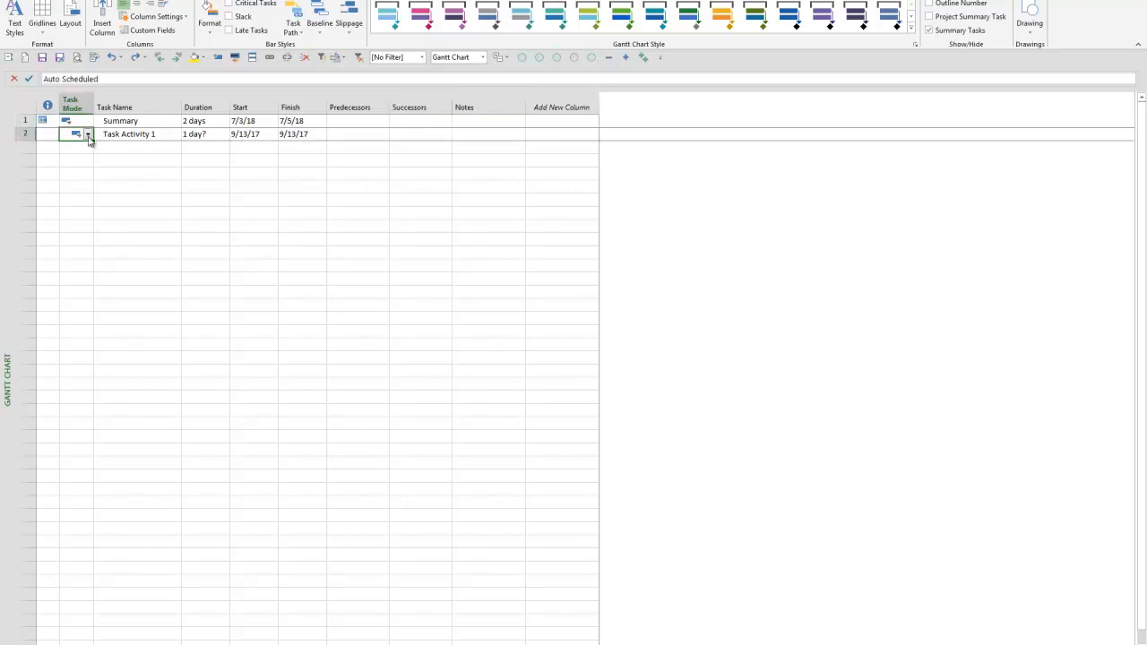
{"action": "left_click", "coordinate": [88, 135]}
{"action": "left_click", "coordinate": [96, 146]}
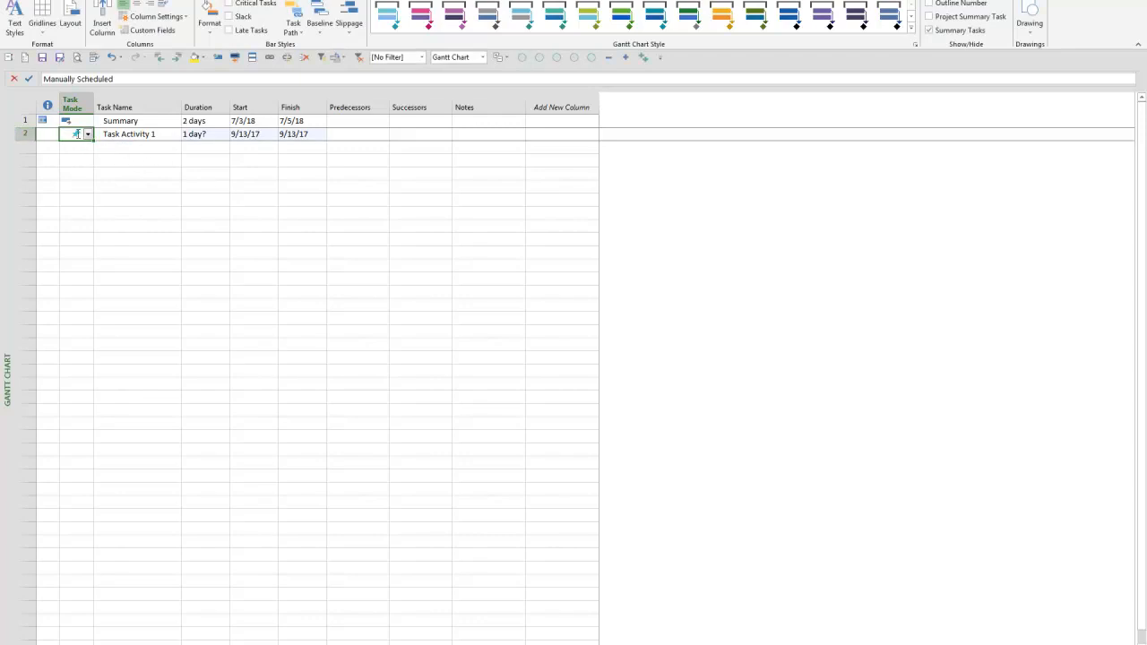
Enter 2 as the Summary task's successor and check the manually scheduled Task Activity 1's start and finish dates.
{"action": "left_click", "coordinate": [404, 124]}
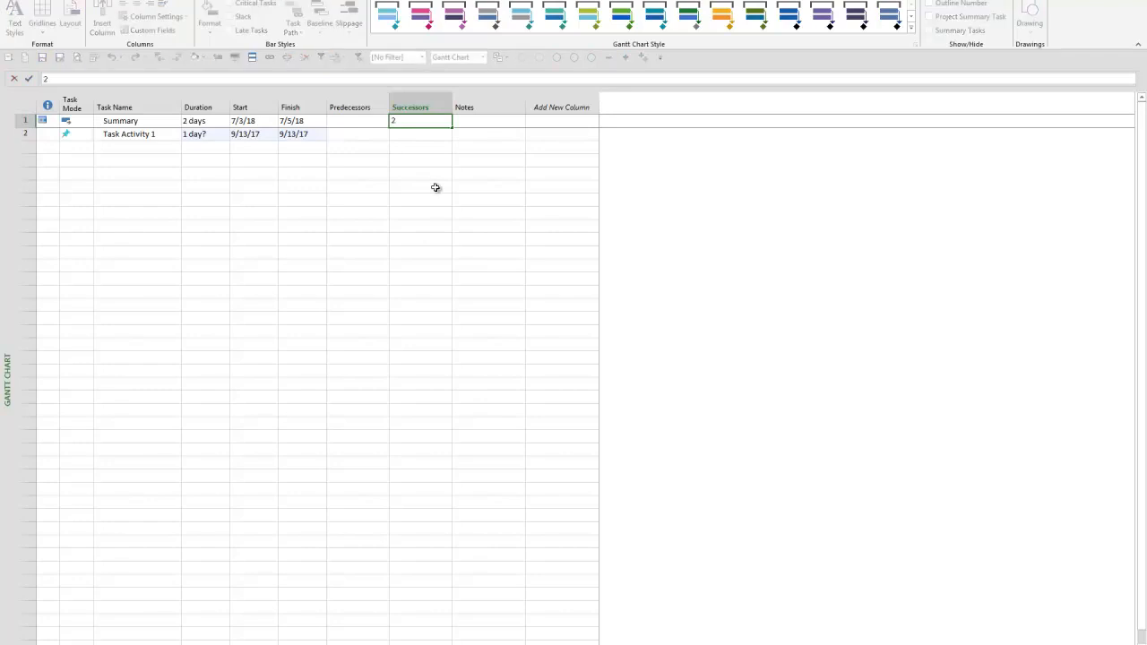
{"action": "key", "text": "Return"}
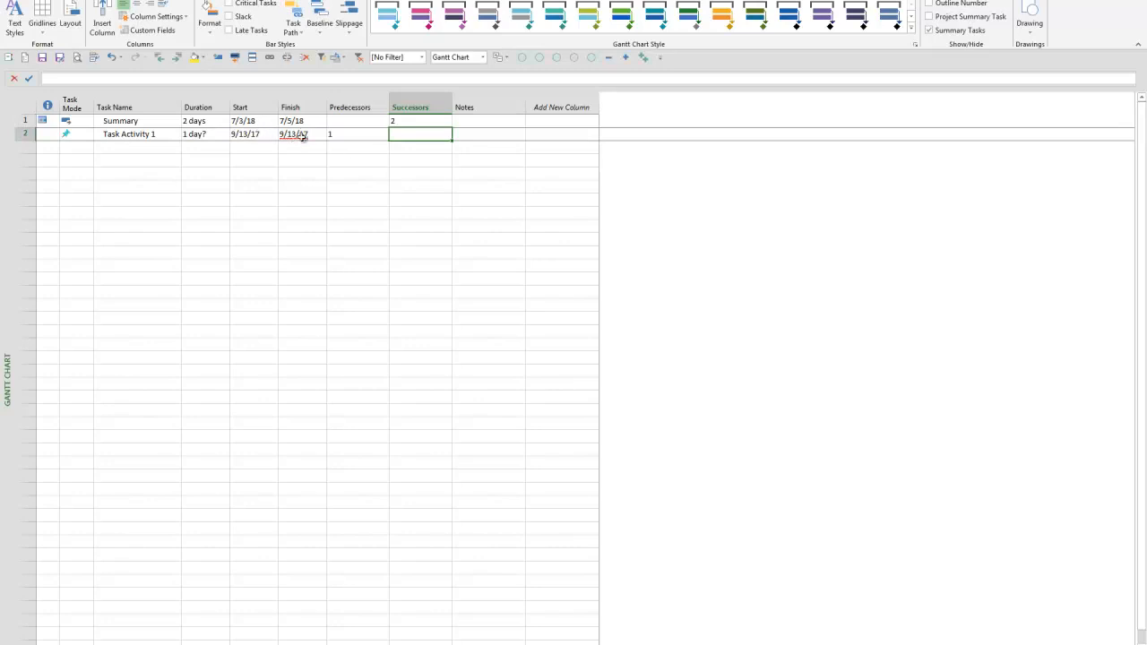
{"action": "left_click_drag", "start_coordinate": [265, 134], "coordinate": [296, 134]}
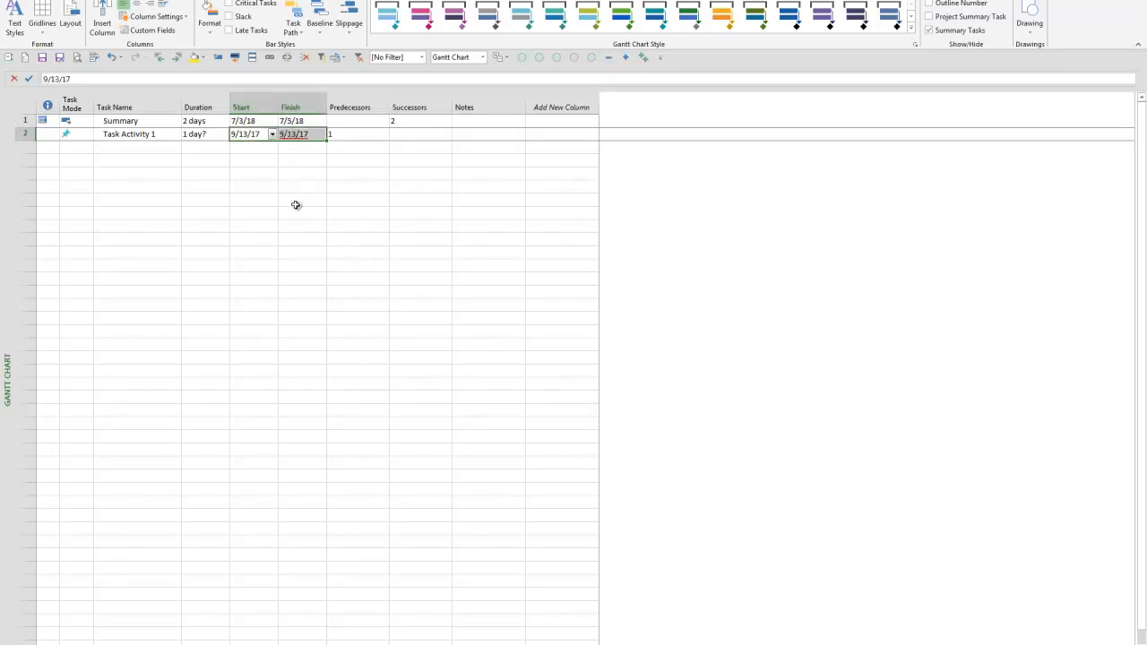
{"action": "left_click", "coordinate": [301, 201]}
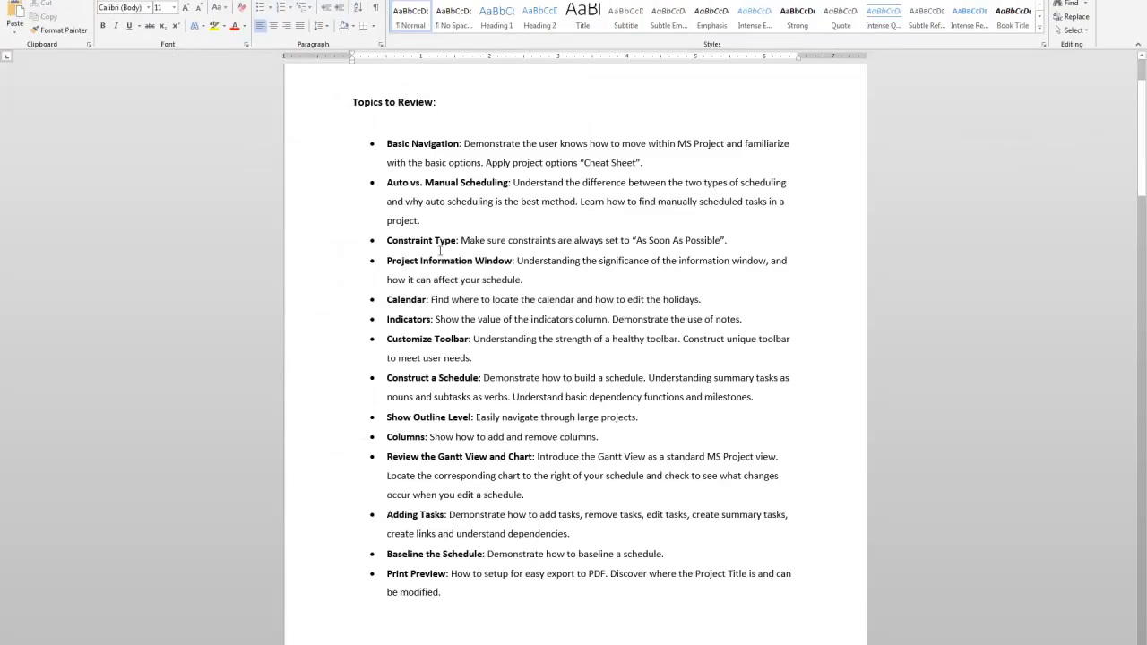
Highlight the Constraint Type topic in the Word review list, and add a Constraint Type column after Notes in Project, wide enough for its values.
{"action": "left_click_drag", "start_coordinate": [387, 240], "coordinate": [486, 240]}
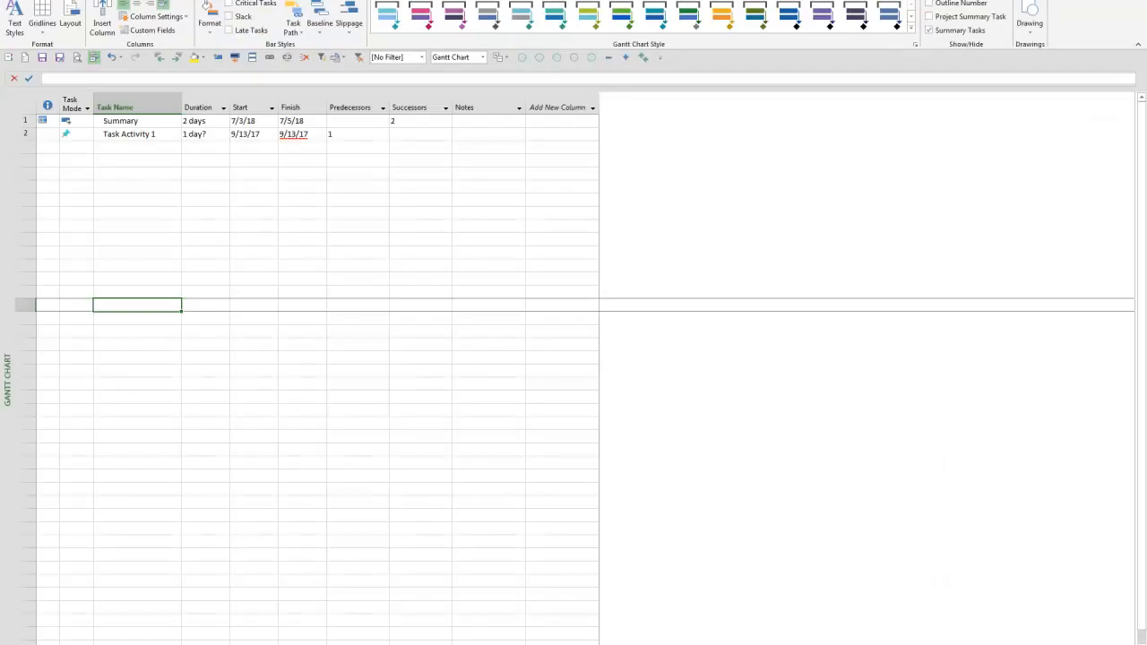
{"action": "left_click", "coordinate": [561, 102]}
{"action": "type", "text": "constraint Date"}
{"action": "key", "text": "Down"}
{"action": "key", "text": "Return"}
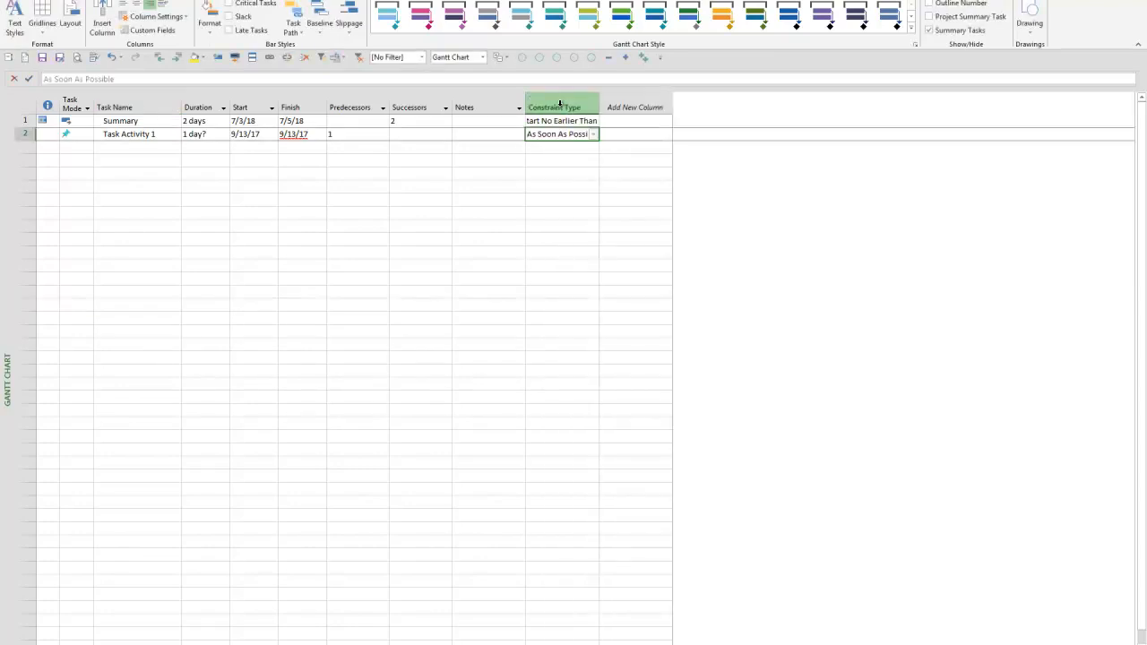
{"action": "left_click_drag", "start_coordinate": [599, 105], "coordinate": [610, 134]}
{"action": "left_click", "coordinate": [524, 171]}
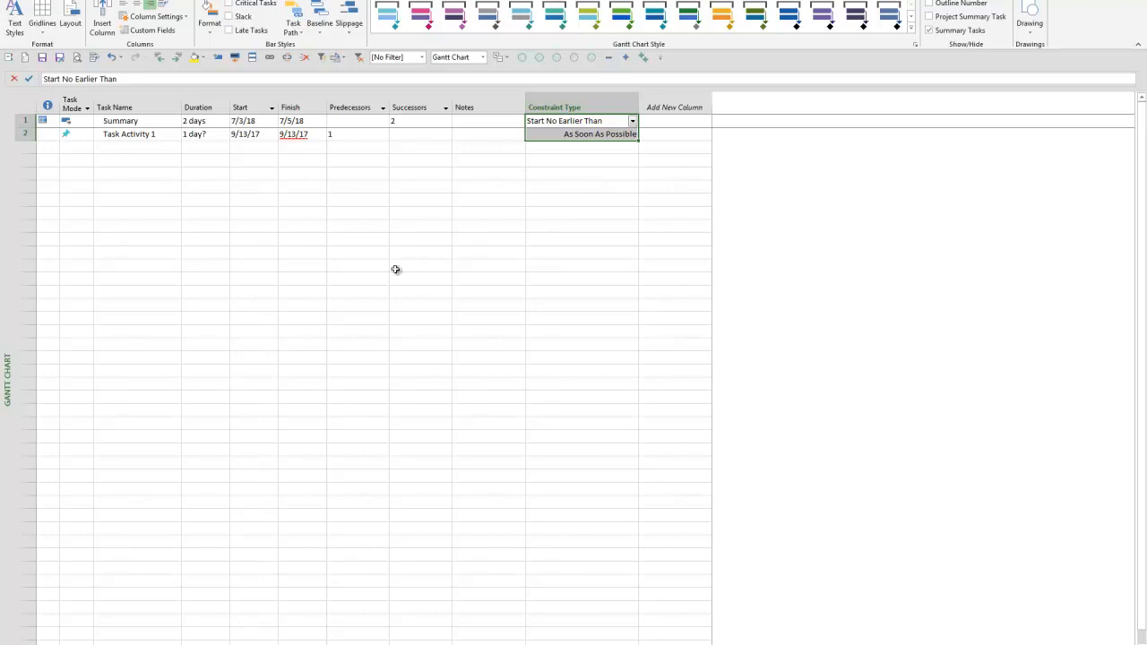
Check the project's start date in the Project Information settings without changing it.
{"action": "left_click", "coordinate": [132, 122]}
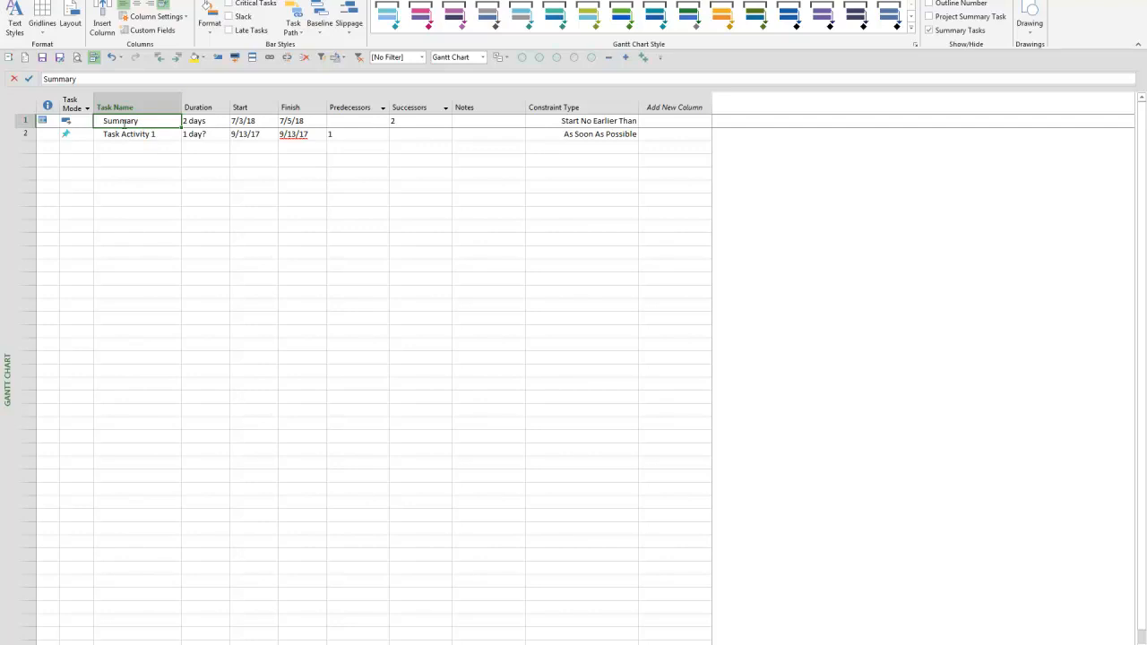
{"action": "left_click", "coordinate": [262, 136]}
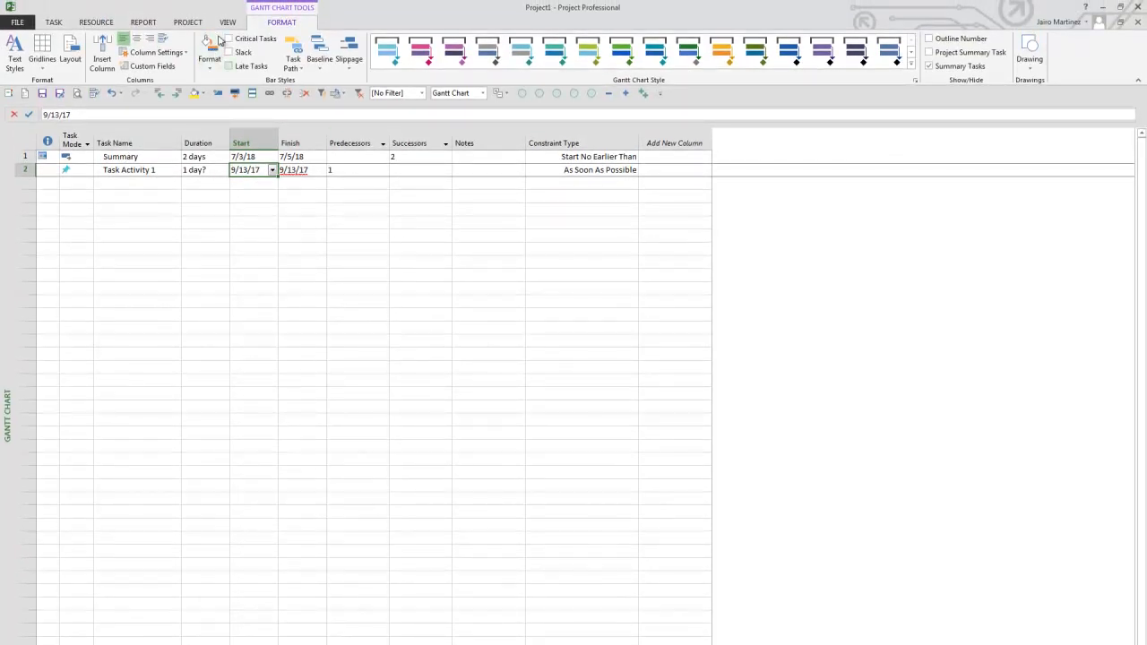
{"action": "left_click", "coordinate": [188, 23]}
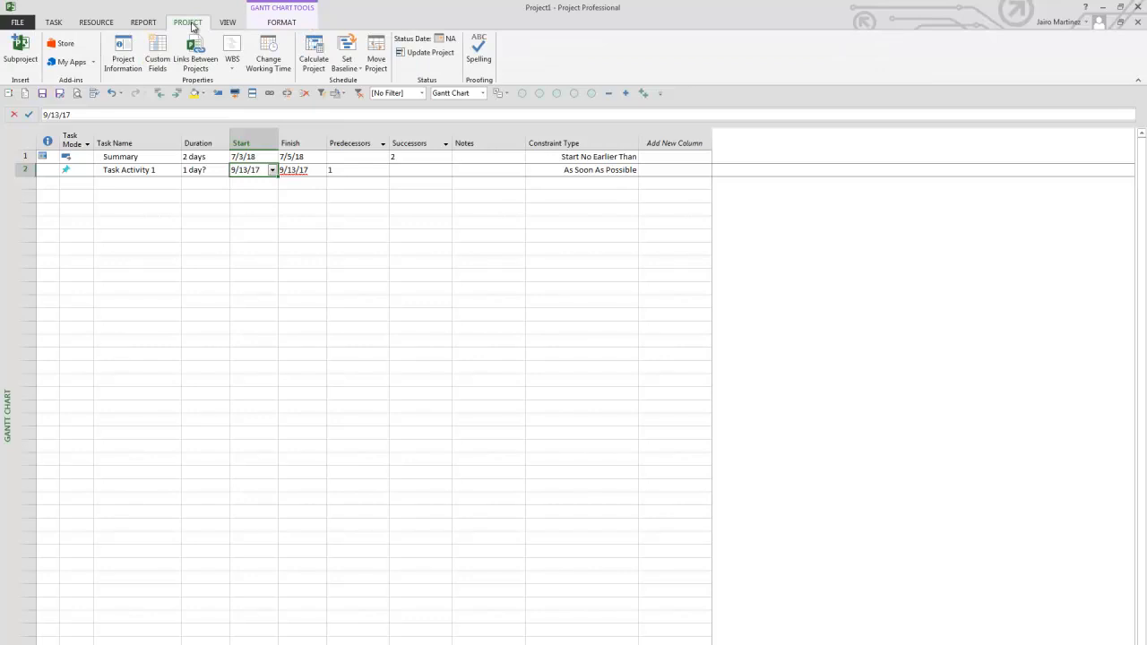
{"action": "left_click", "coordinate": [122, 61]}
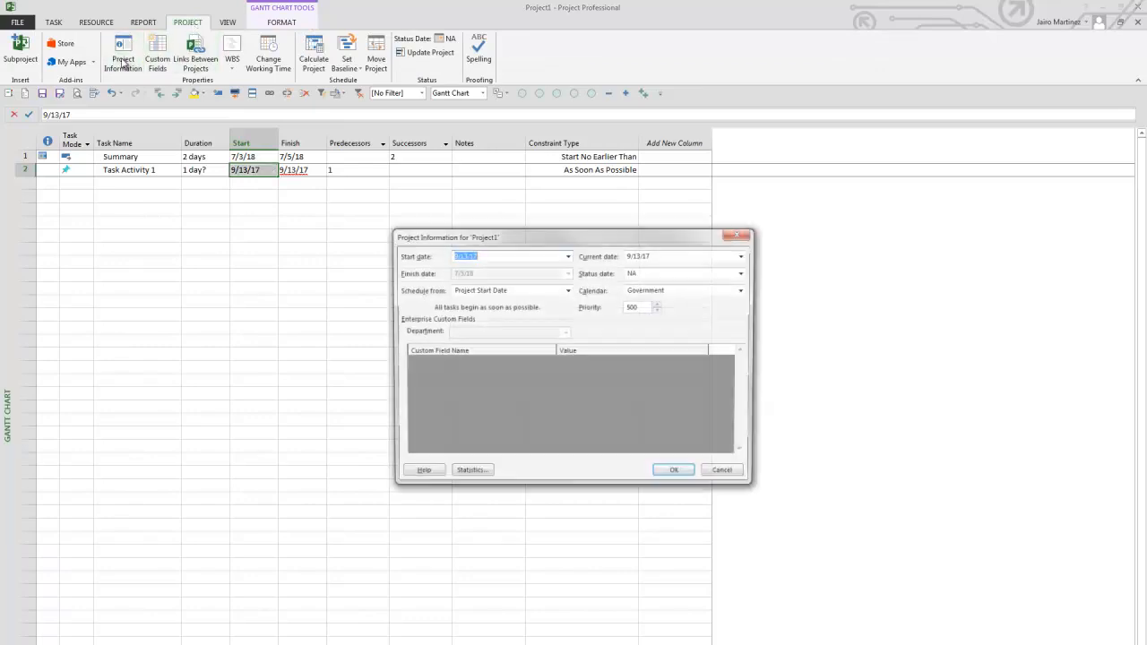
{"action": "left_click", "coordinate": [518, 254]}
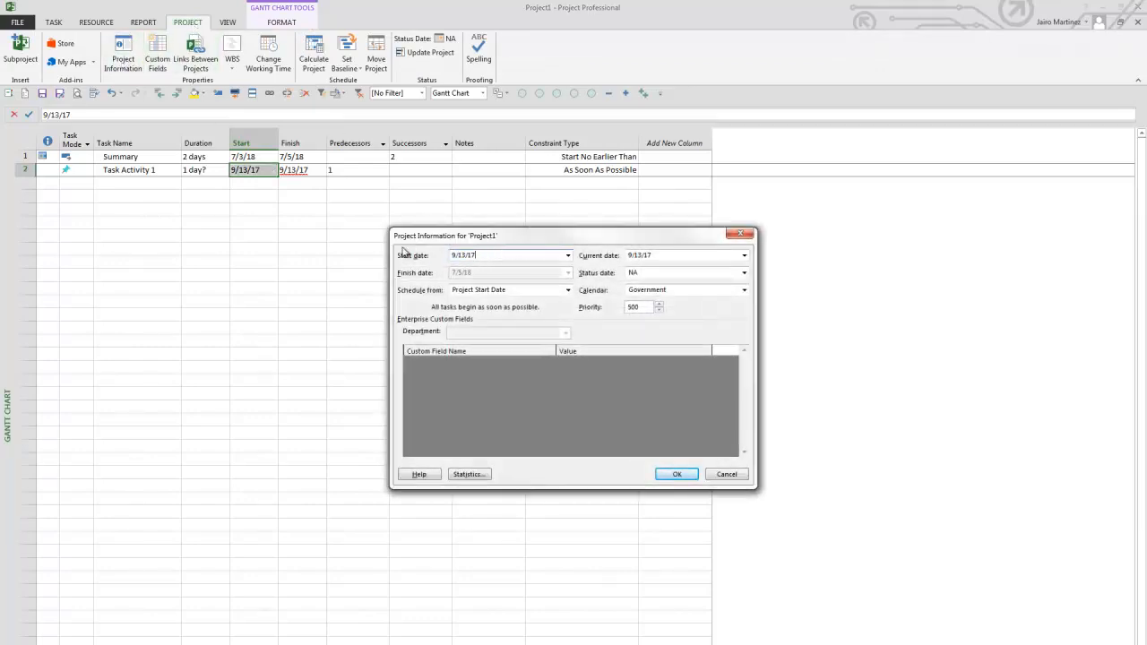
{"action": "left_click_drag", "start_coordinate": [490, 254], "coordinate": [424, 250]}
{"action": "left_click", "coordinate": [455, 256]}
{"action": "left_click", "coordinate": [677, 474]}
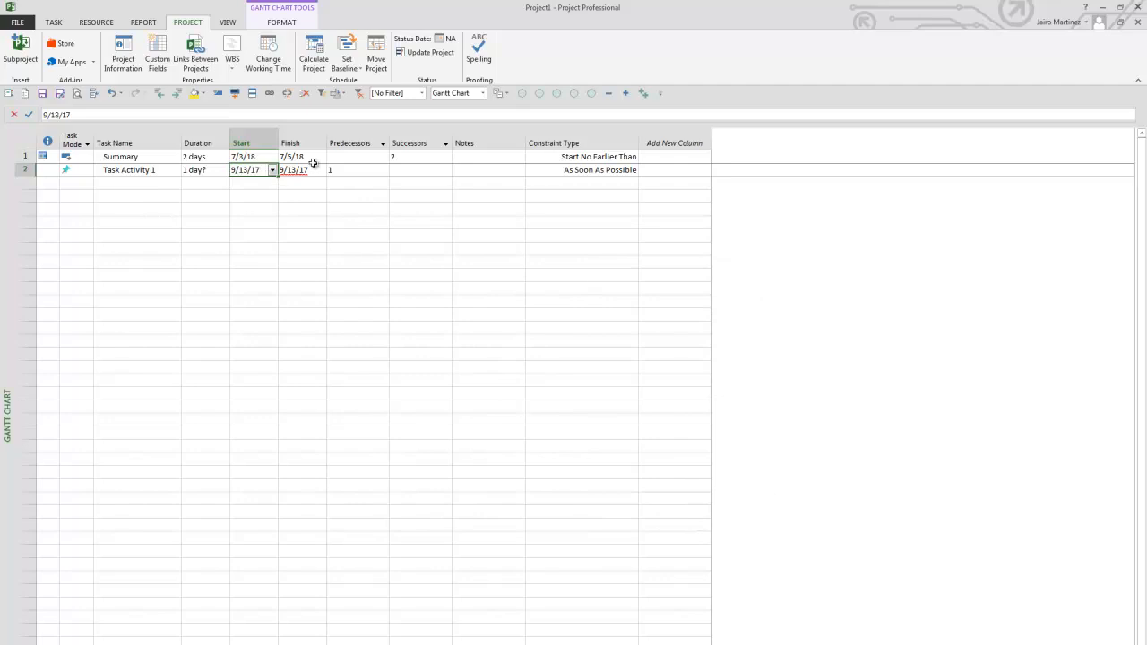
Set the Summary task's constraint type to As Soon As Possible and check its start and finish dates.
{"action": "left_click", "coordinate": [272, 159]}
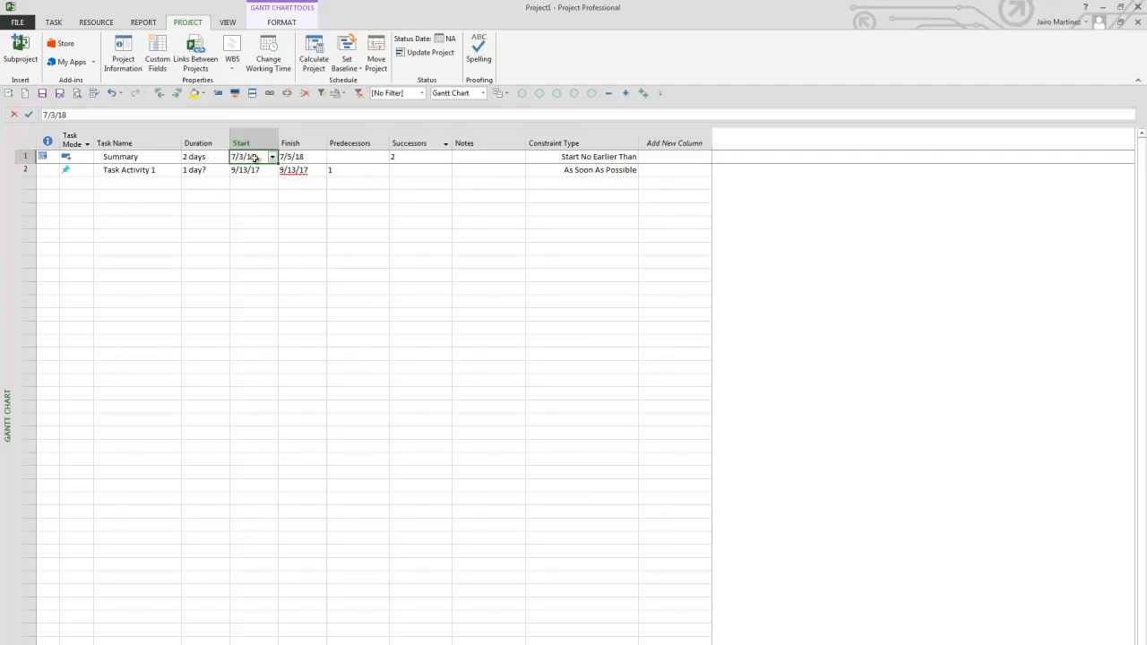
{"action": "left_click", "coordinate": [599, 159]}
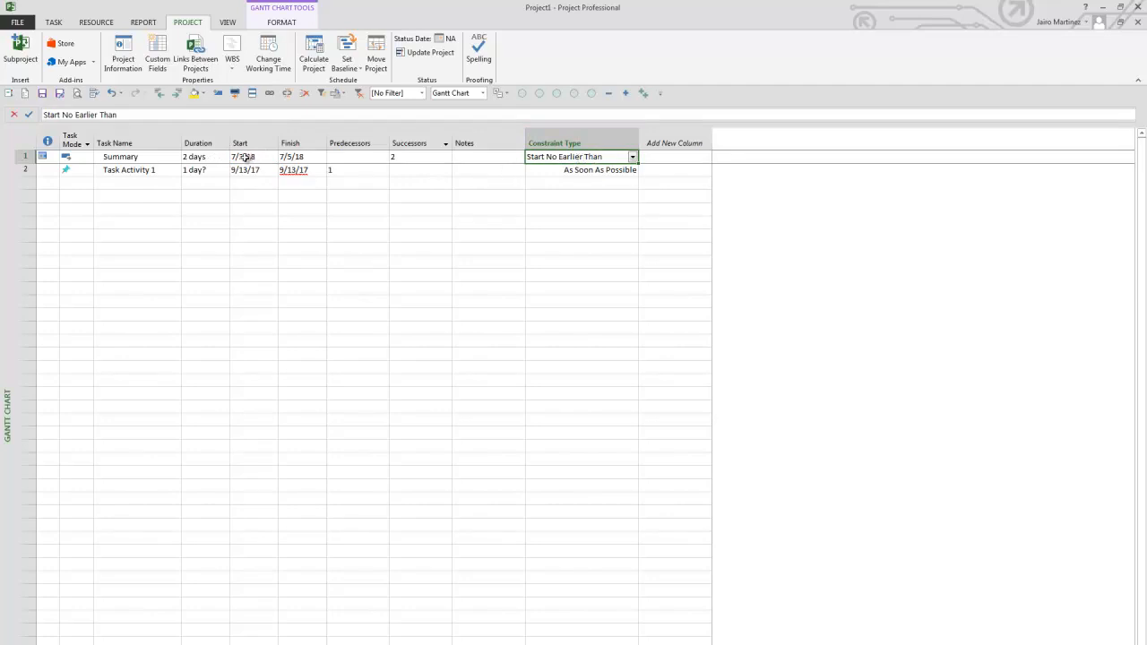
{"action": "left_click", "coordinate": [632, 157]}
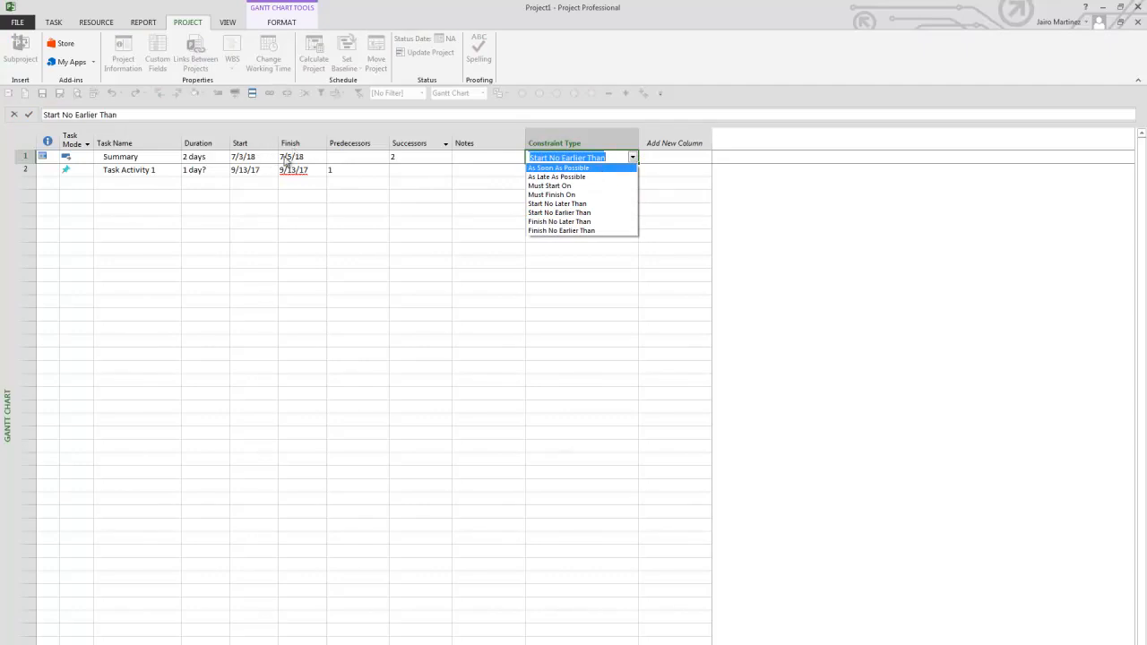
{"action": "left_click", "coordinate": [553, 168]}
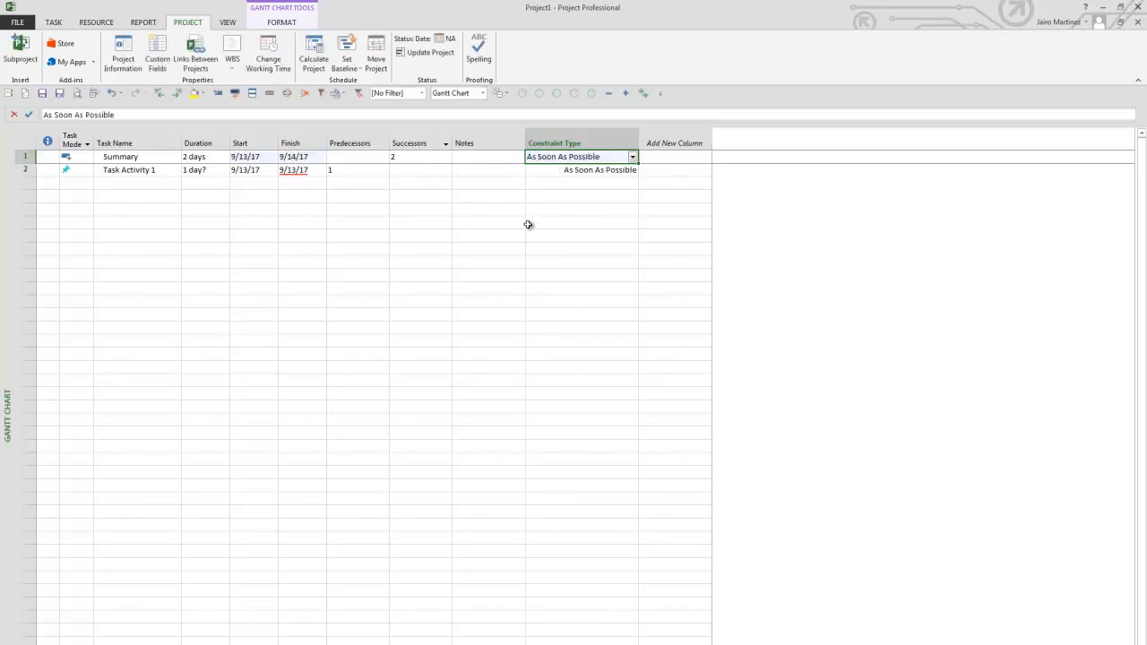
{"action": "left_click", "coordinate": [245, 158]}
{"action": "left_click", "coordinate": [303, 158]}
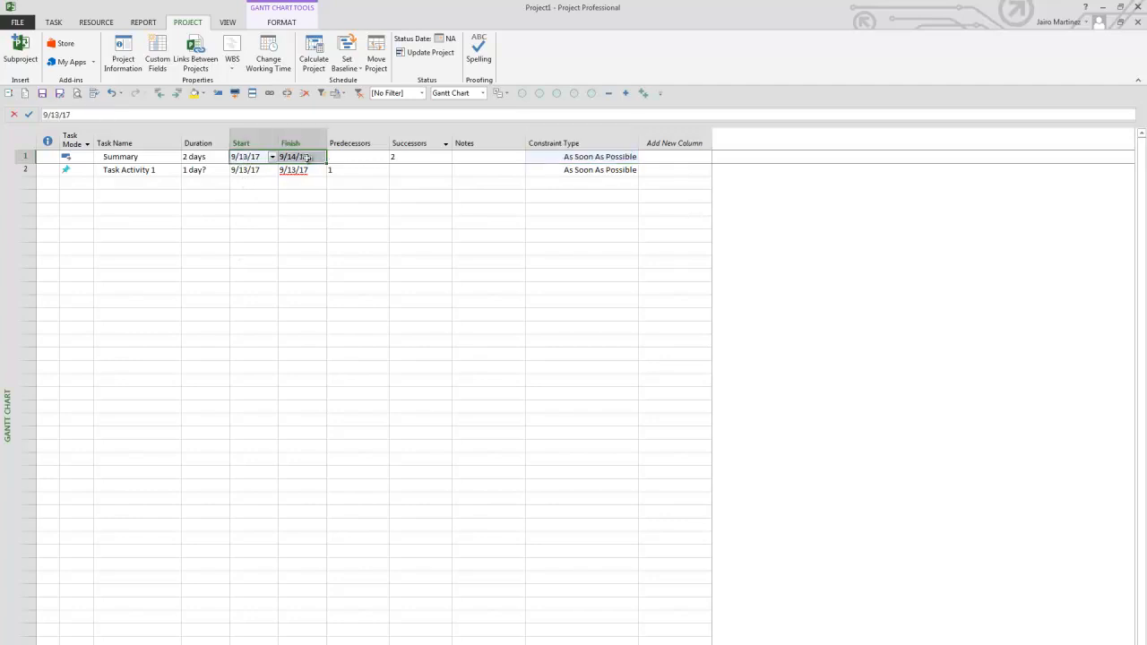
{"action": "left_click", "coordinate": [305, 210]}
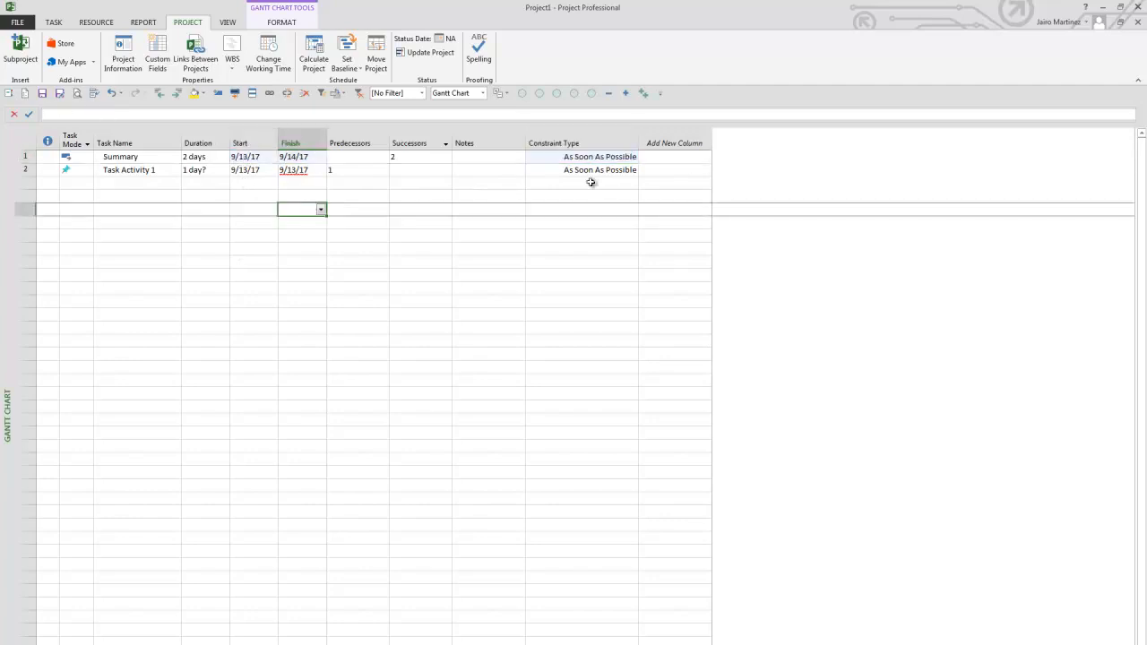
Review the constraint types available for the Summary task.
{"action": "left_click", "coordinate": [627, 170]}
{"action": "left_click", "coordinate": [631, 158]}
{"action": "left_click", "coordinate": [632, 158]}
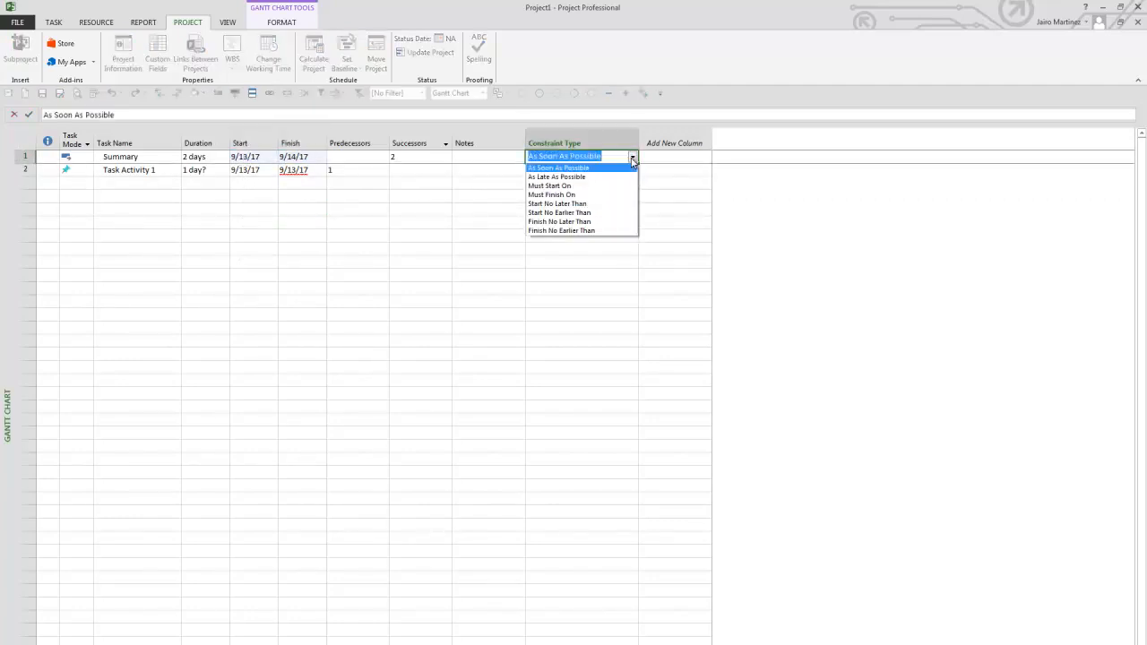
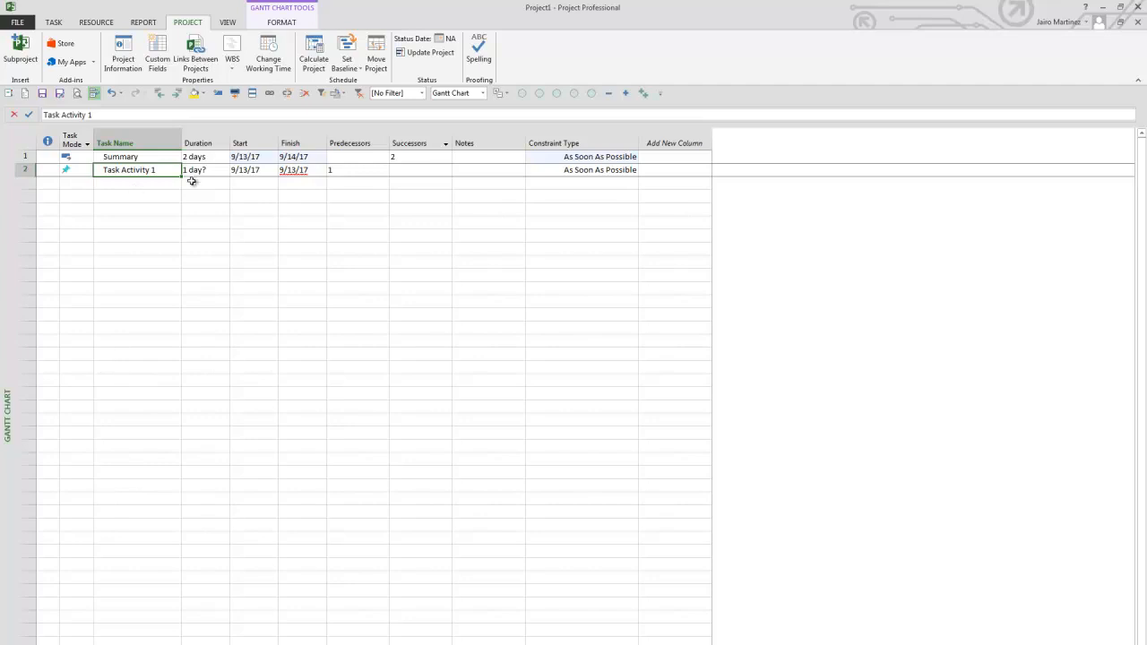
Try a 9/21/17 start date on the manually scheduled Task Activity 1, check its constraint type, and undo the date change.
{"action": "left_click", "coordinate": [271, 177]}
{"action": "left_click", "coordinate": [271, 173]}
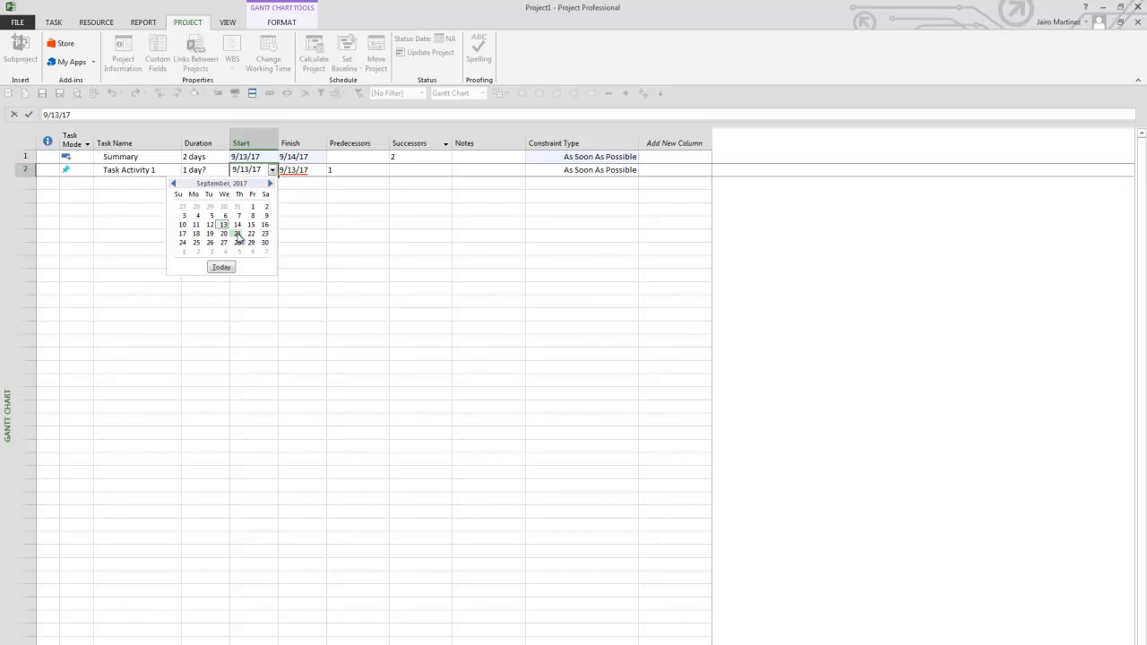
{"action": "left_click", "coordinate": [235, 233]}
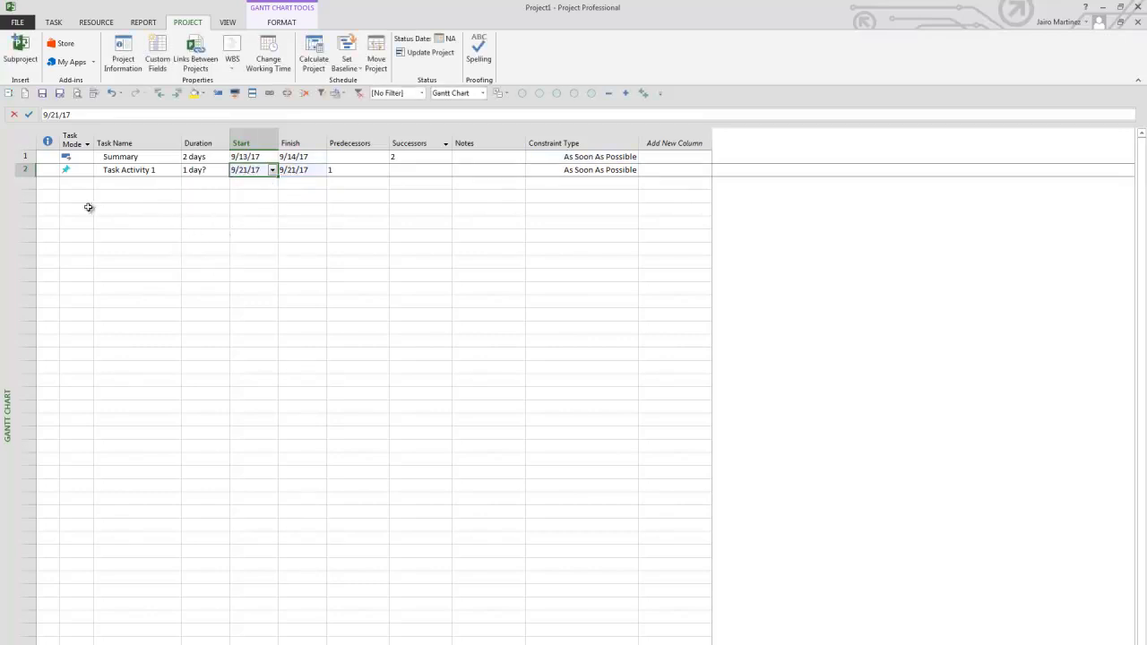
{"action": "left_click", "coordinate": [606, 169]}
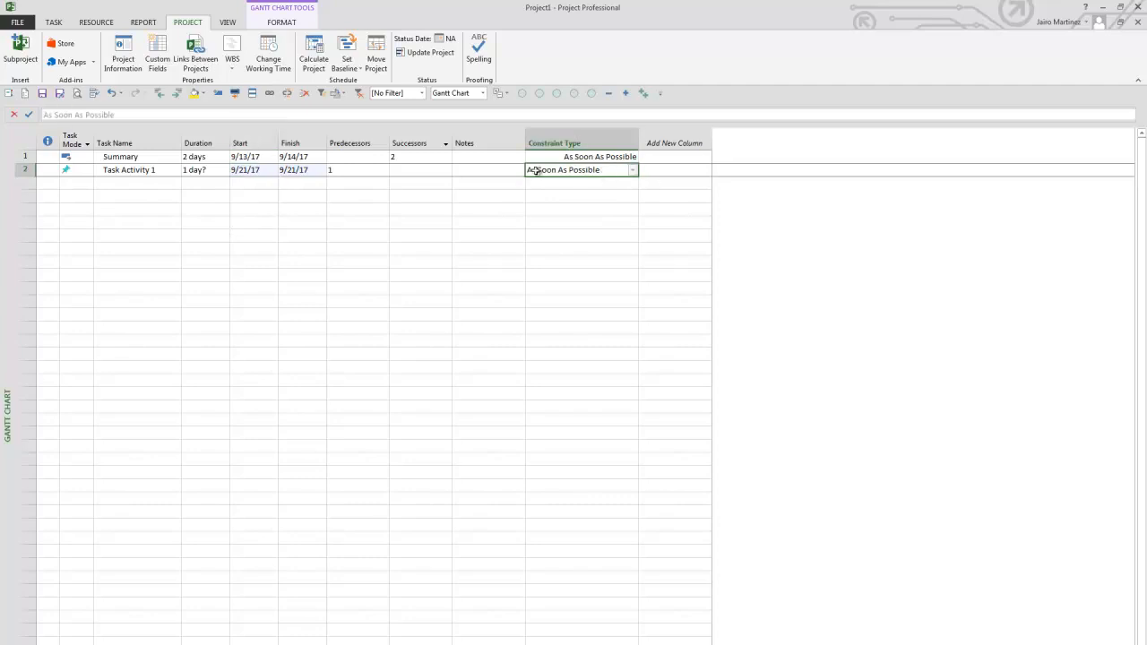
{"action": "left_click", "coordinate": [91, 168]}
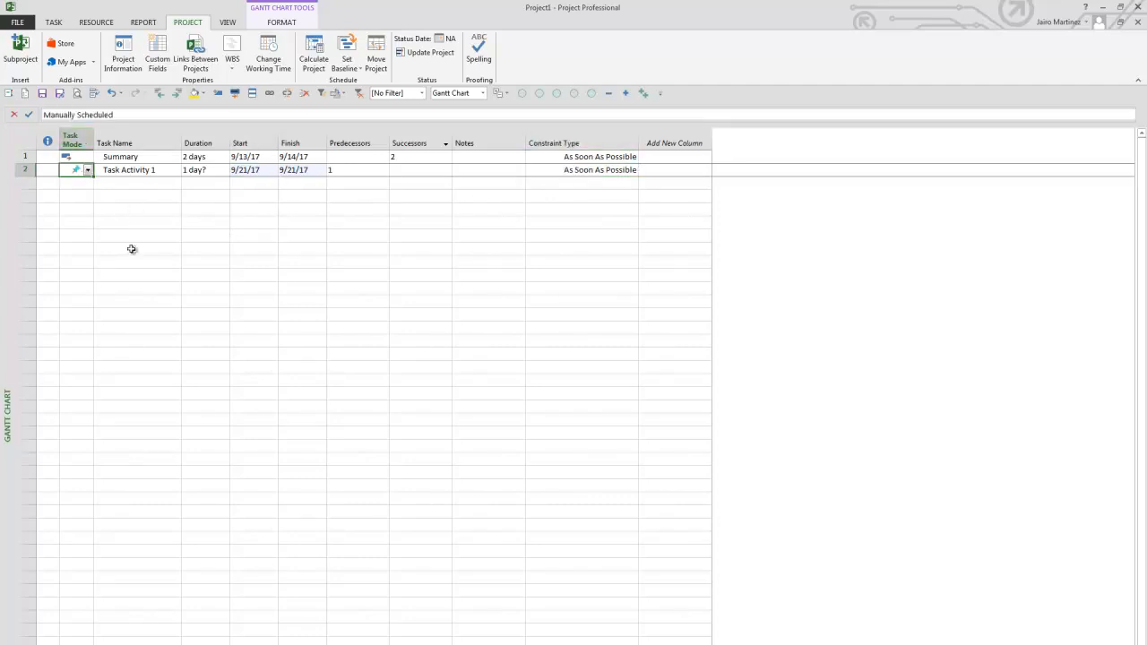
{"action": "key", "text": "ctrl+z"}
Set the task mode of Task Activity 1 to Auto Scheduled.
{"action": "left_click", "coordinate": [81, 170]}
{"action": "left_click", "coordinate": [87, 170]}
{"action": "left_click", "coordinate": [94, 191]}
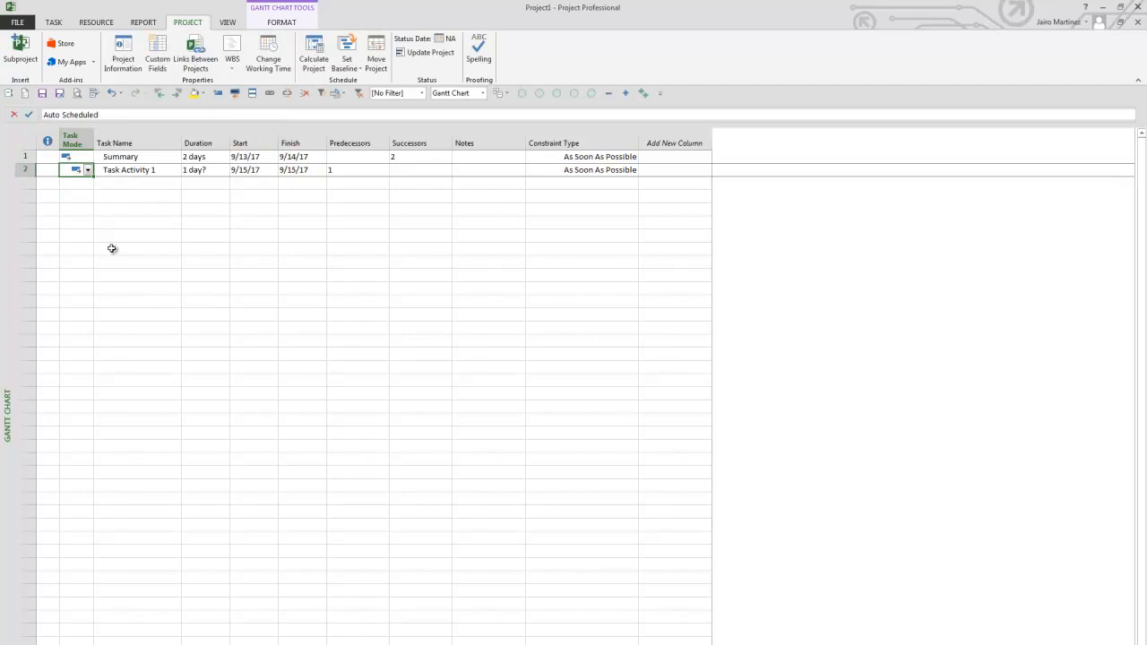
Set Task Activity 1's start date to 9/21/17, removing its link to Summary, and check both tasks' constraint types.
{"action": "left_click", "coordinate": [267, 170]}
{"action": "left_click", "coordinate": [271, 170]}
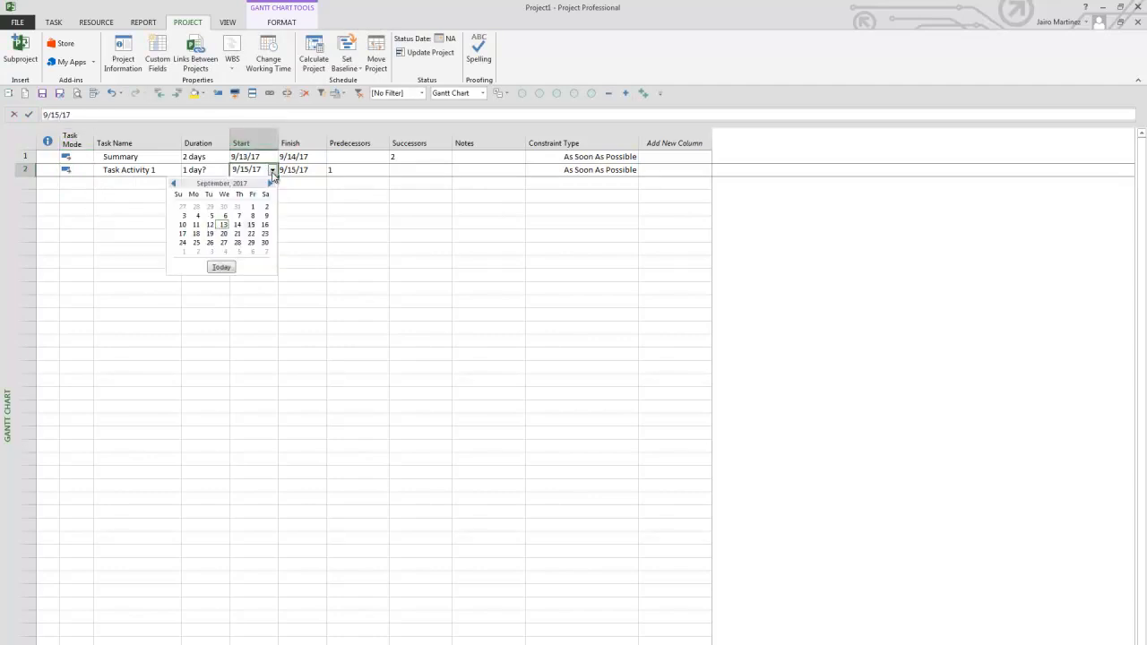
{"action": "left_click", "coordinate": [235, 202]}
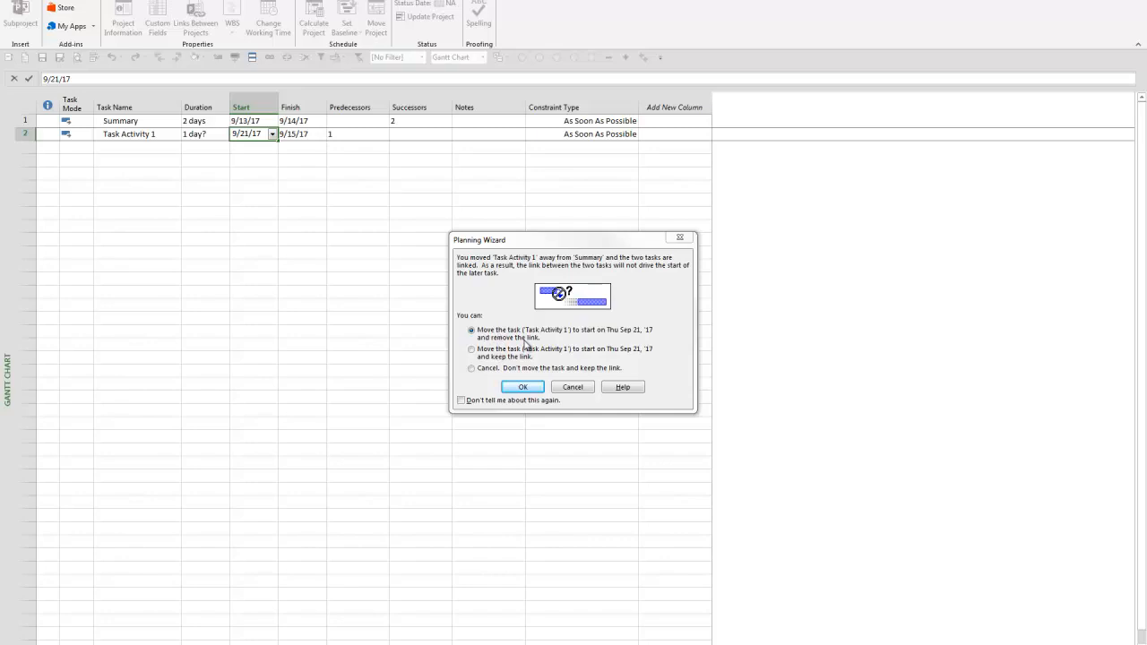
{"action": "left_click", "coordinate": [527, 389]}
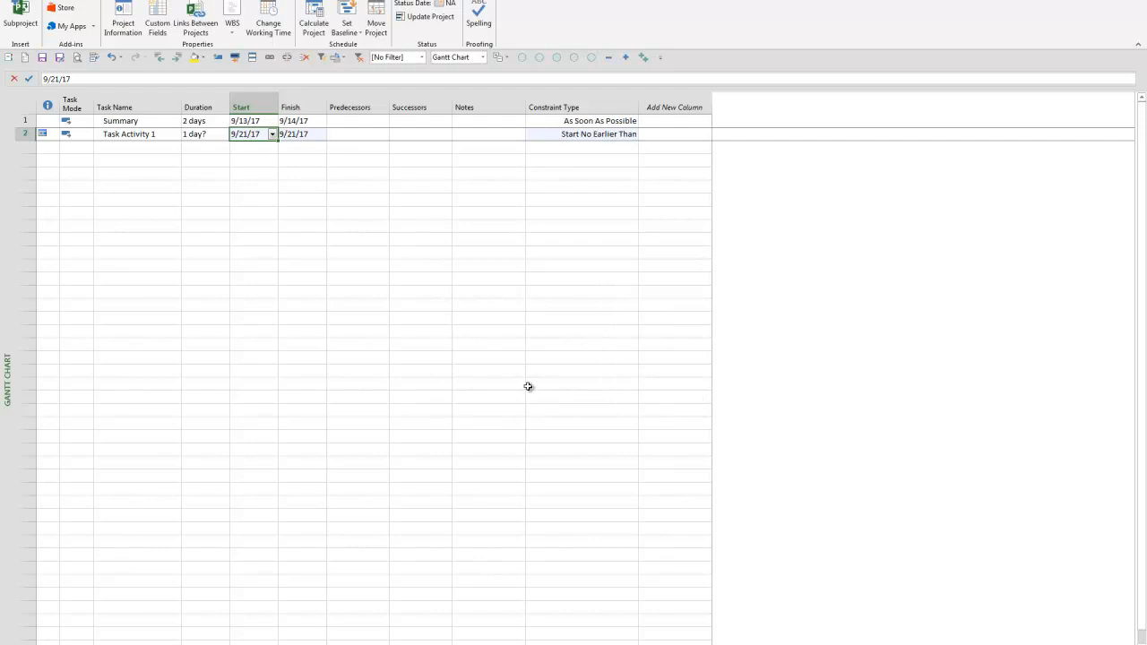
{"action": "left_click", "coordinate": [587, 134]}
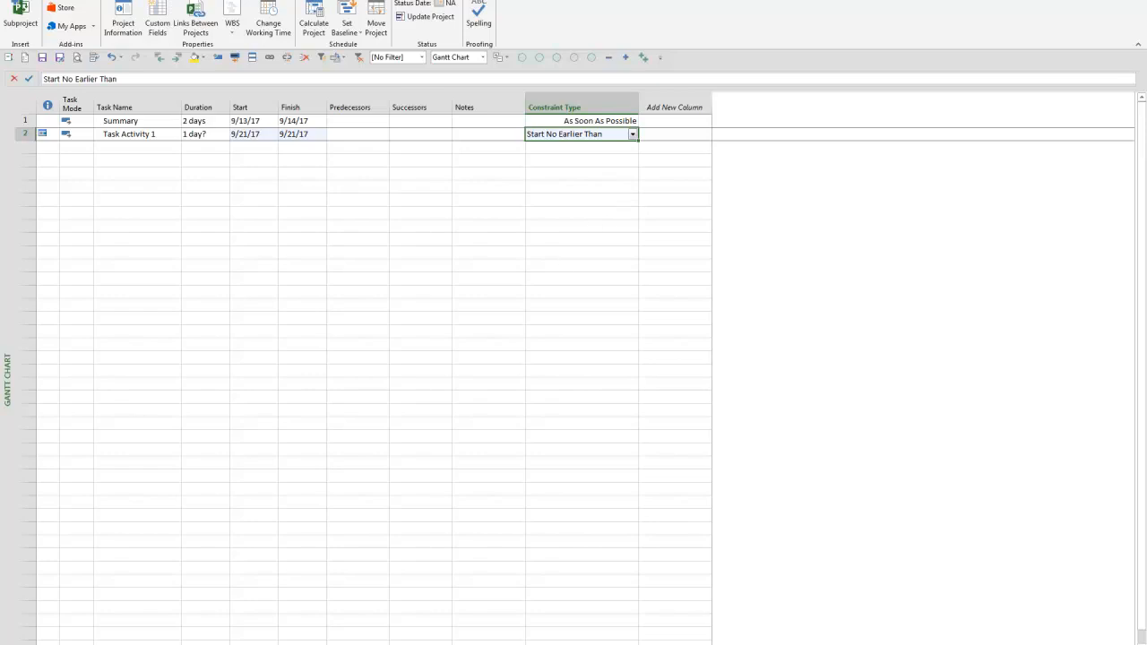
{"action": "left_click", "coordinate": [611, 121]}
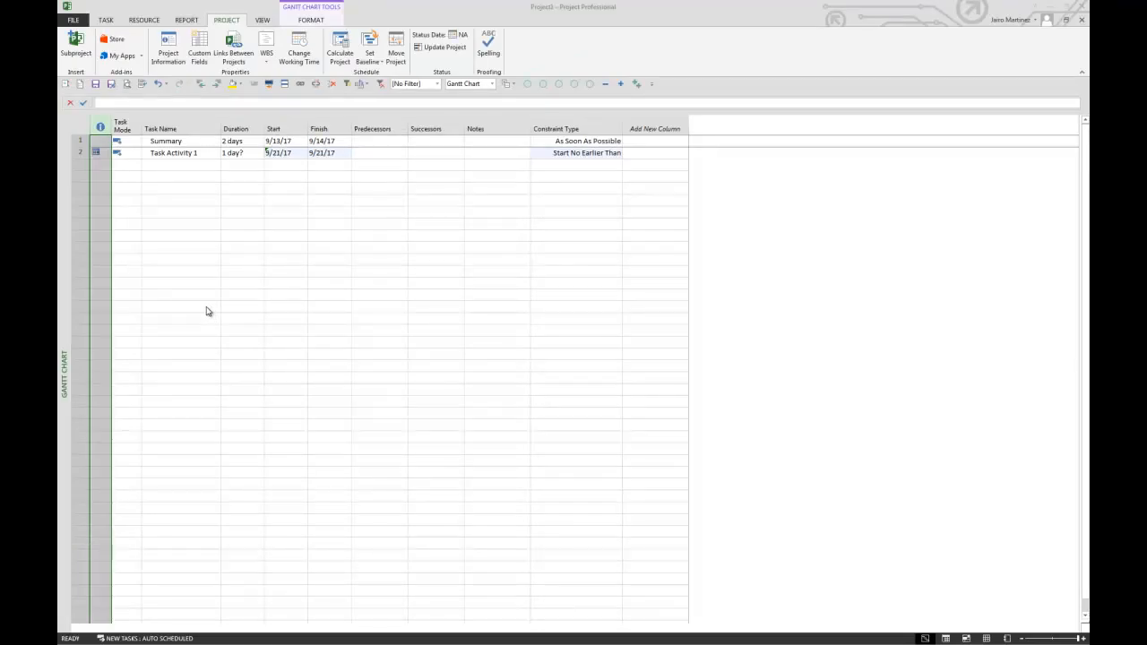
Examine Task Activity 1's indicator and constraint type, and slightly narrow the Indicators column.
{"action": "left_click", "coordinate": [132, 191]}
{"action": "left_click", "coordinate": [101, 152]}
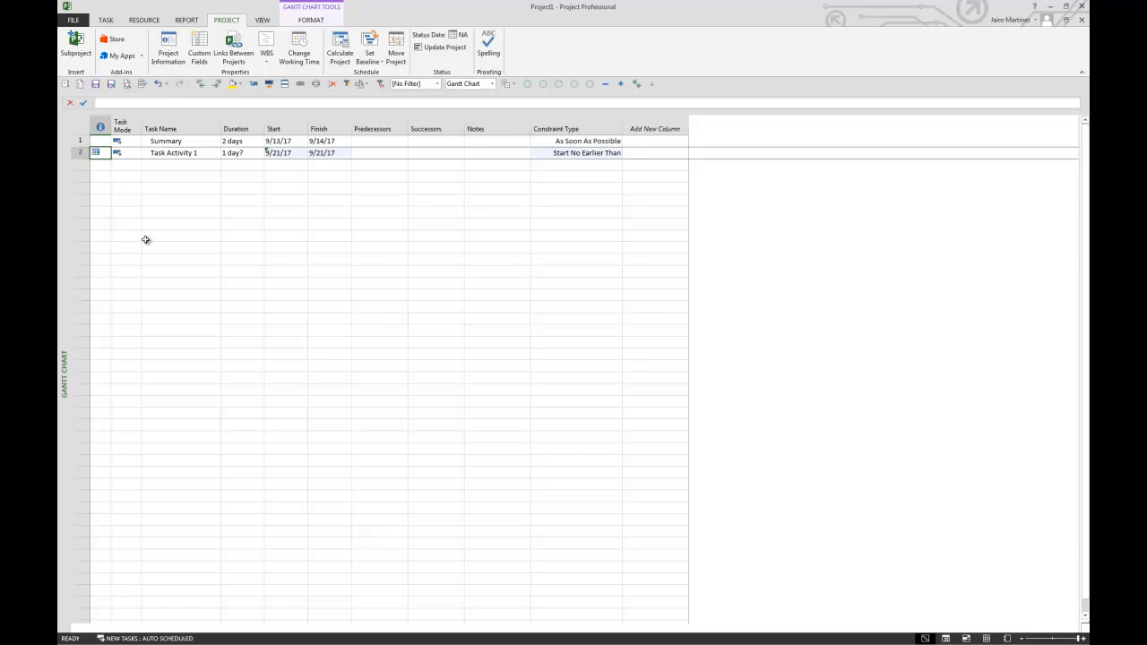
{"action": "left_click", "coordinate": [167, 157]}
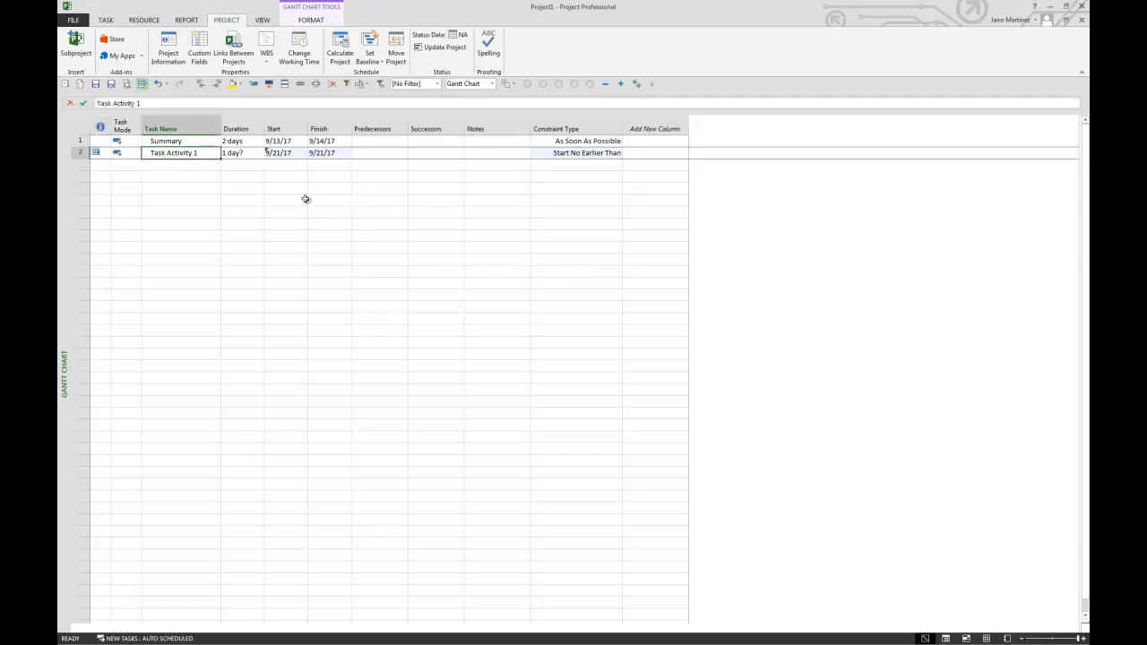
{"action": "left_click", "coordinate": [563, 156]}
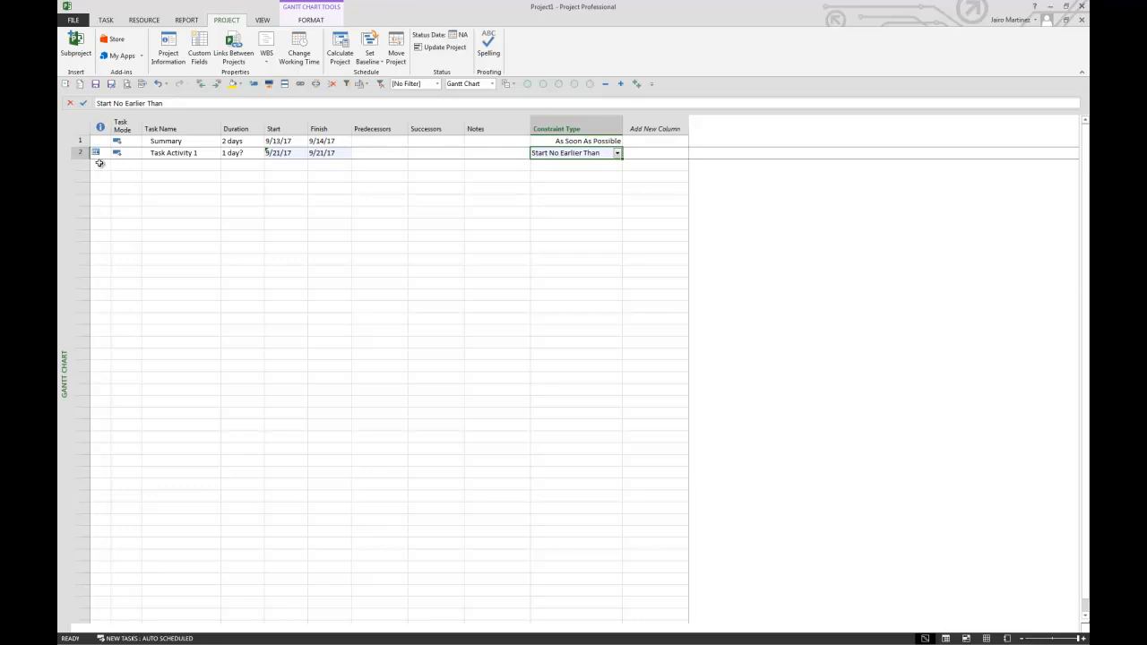
{"action": "mouse_move", "coordinate": [96, 153]}
{"action": "mouse_move", "coordinate": [111, 130]}
{"action": "left_mouse_down"}
{"action": "mouse_move", "coordinate": [177, 130]}
{"action": "mouse_move", "coordinate": [107, 131]}
{"action": "left_mouse_up"}
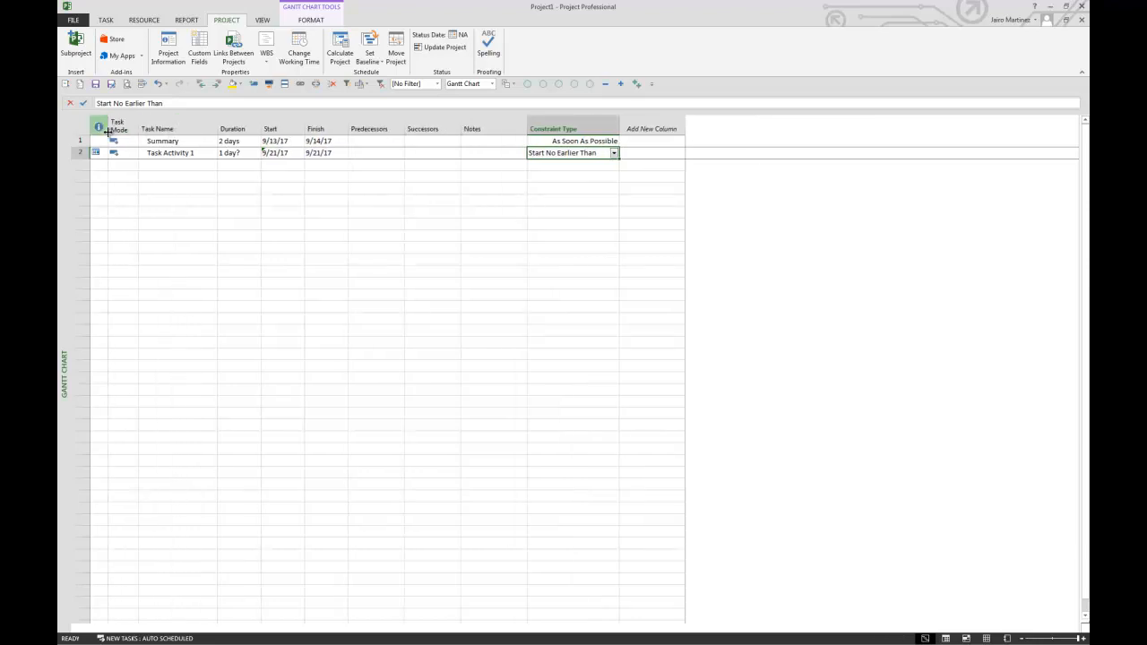
Hide the Constraint Type column in the task table.
{"action": "left_click", "coordinate": [557, 128]}
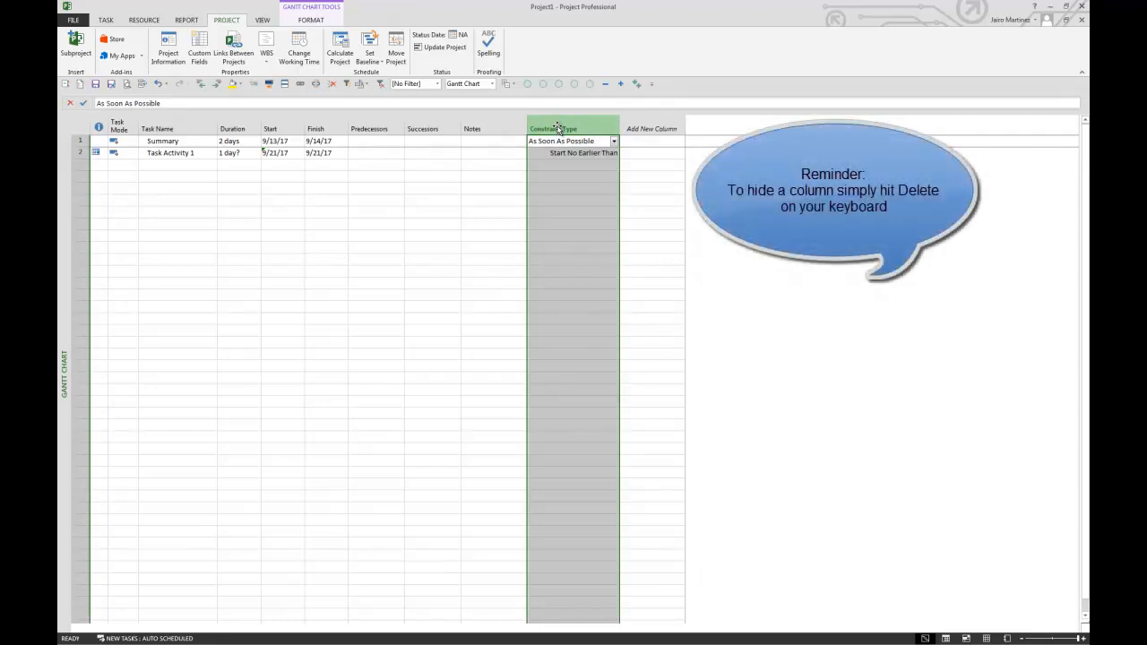
{"action": "key", "text": "Delete"}
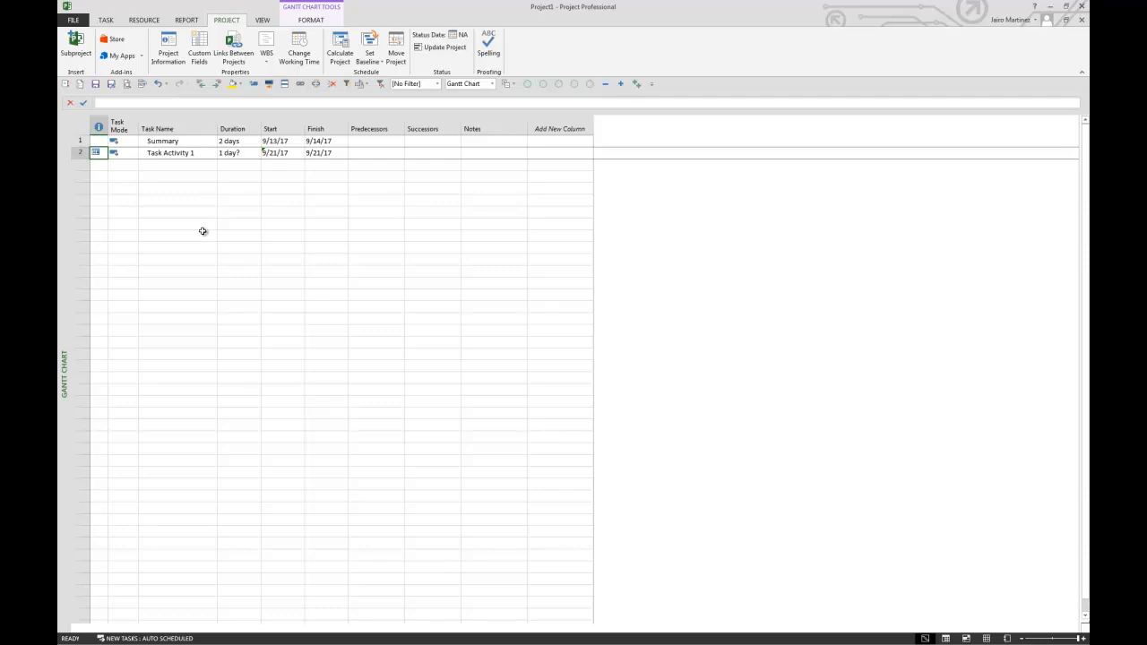
Add the note "Sample Note" to Task Activity 1 and widen the Indicators column slightly.
{"action": "left_click", "coordinate": [504, 154]}
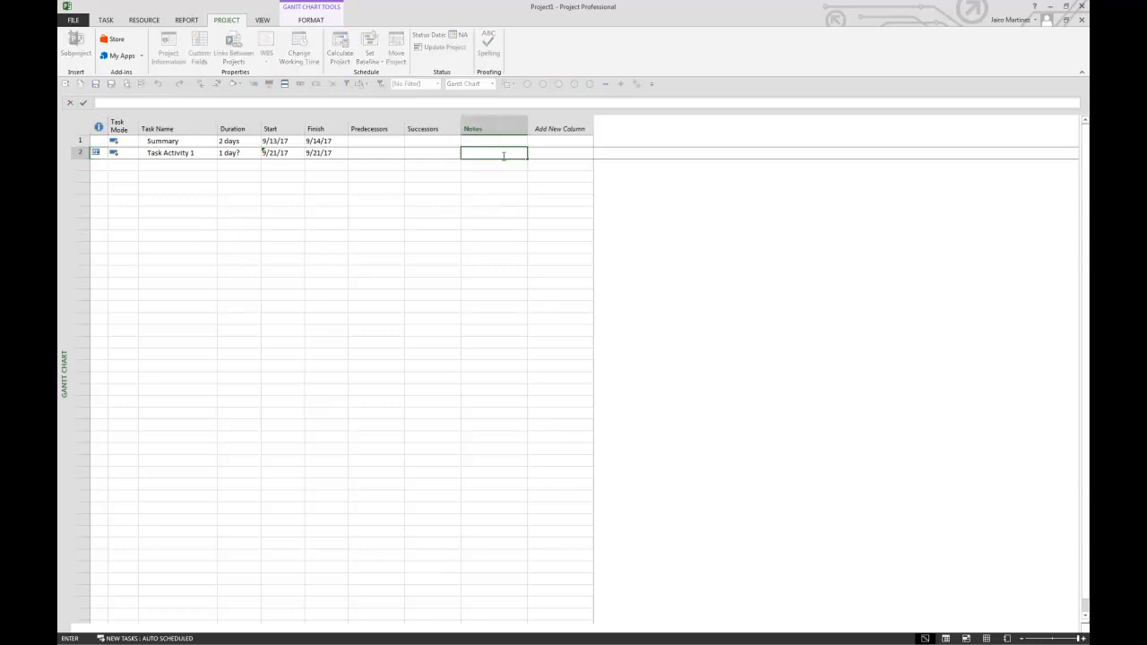
{"action": "type", "text": "Sample Note"}
{"action": "key", "text": "Return"}
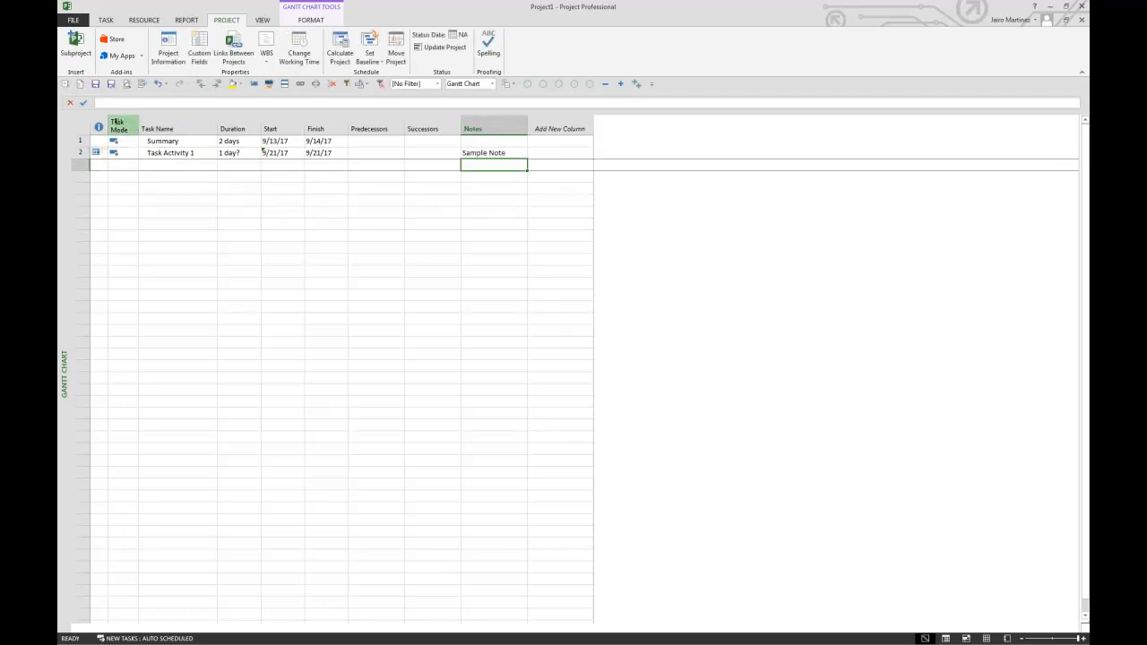
{"action": "left_click_drag", "start_coordinate": [108, 127], "coordinate": [117, 128]}
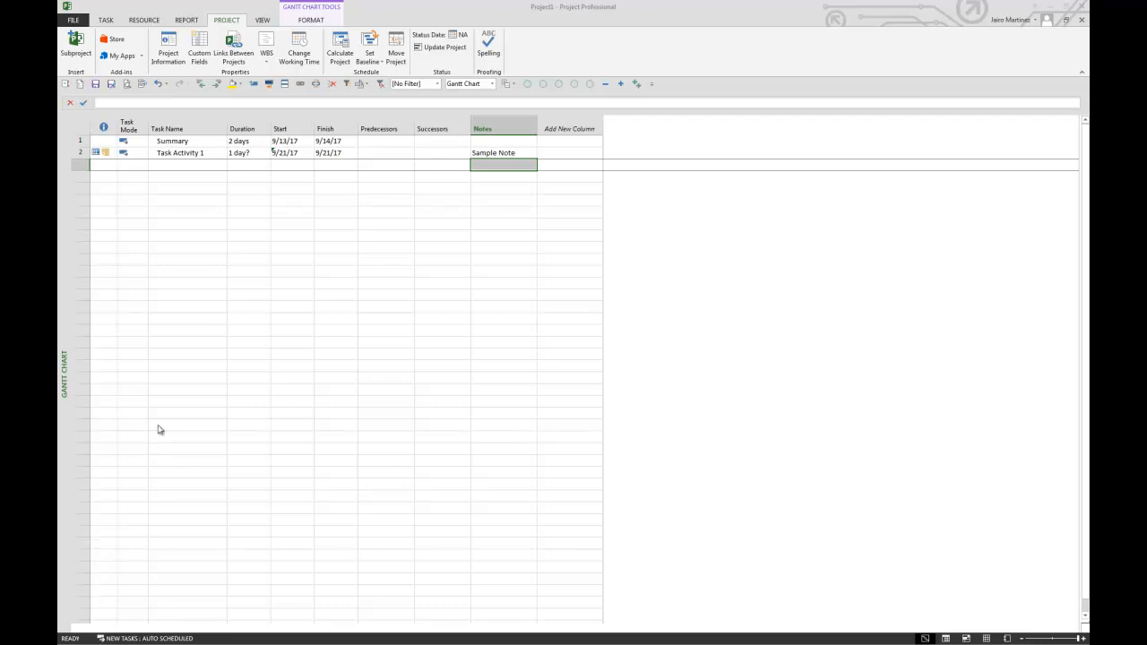
Give Task Activity 1 a 9/25/17 deadline and an As Soon As Possible constraint in its task information.
{"action": "left_click", "coordinate": [186, 155]}
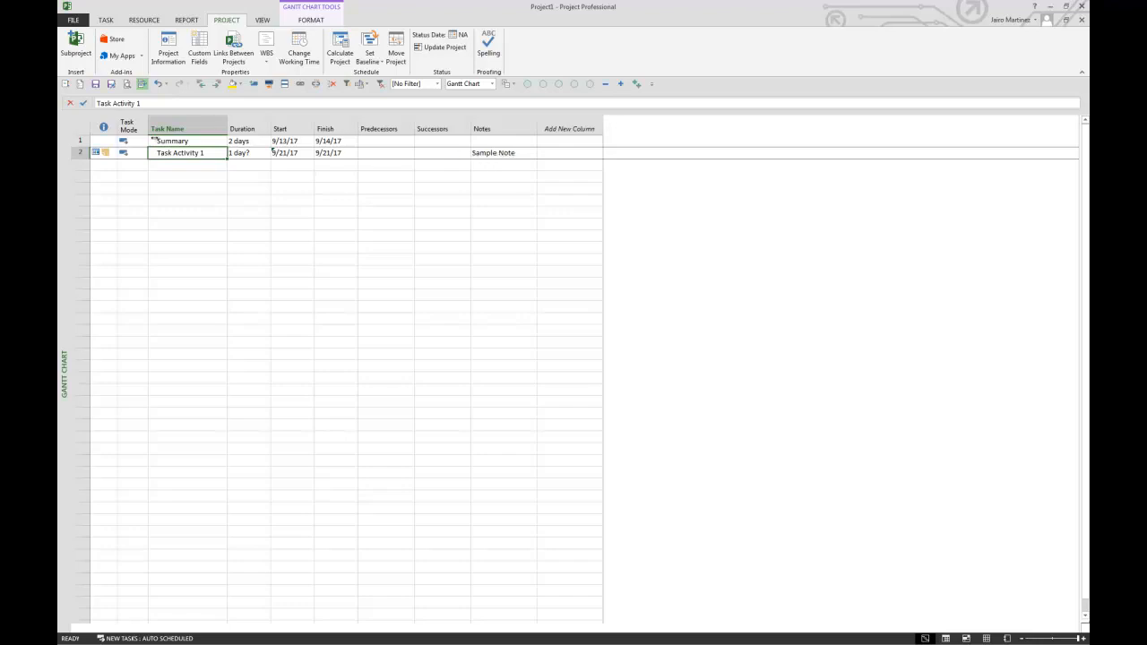
{"action": "left_click", "coordinate": [513, 154]}
{"action": "double_click", "coordinate": [515, 154]}
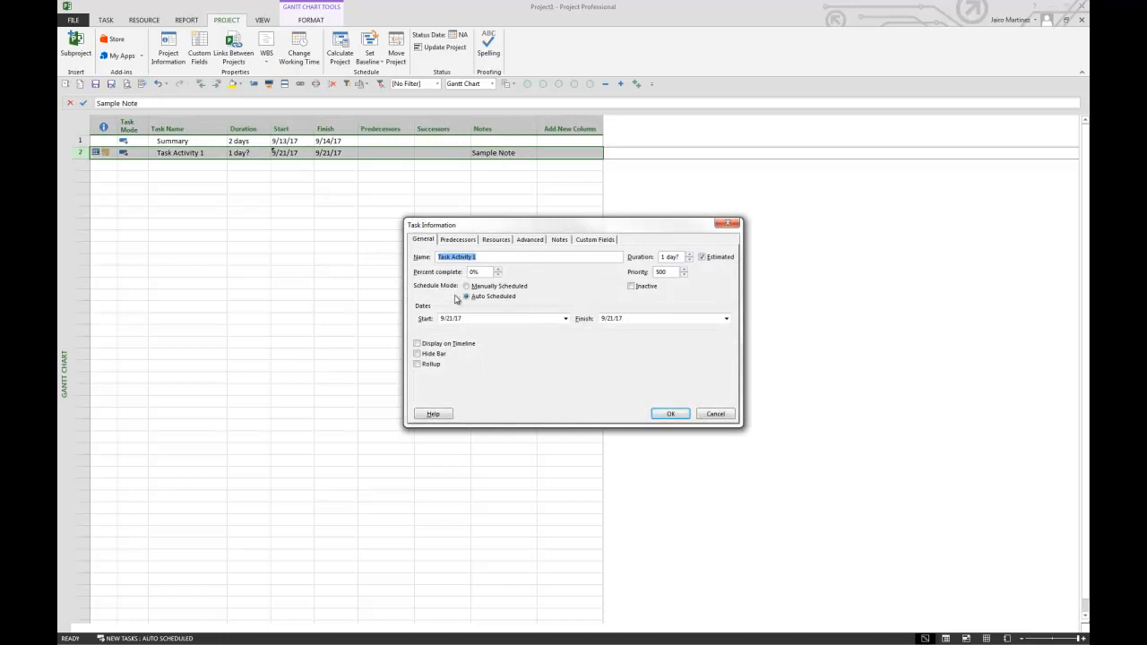
{"action": "left_click", "coordinate": [535, 241]}
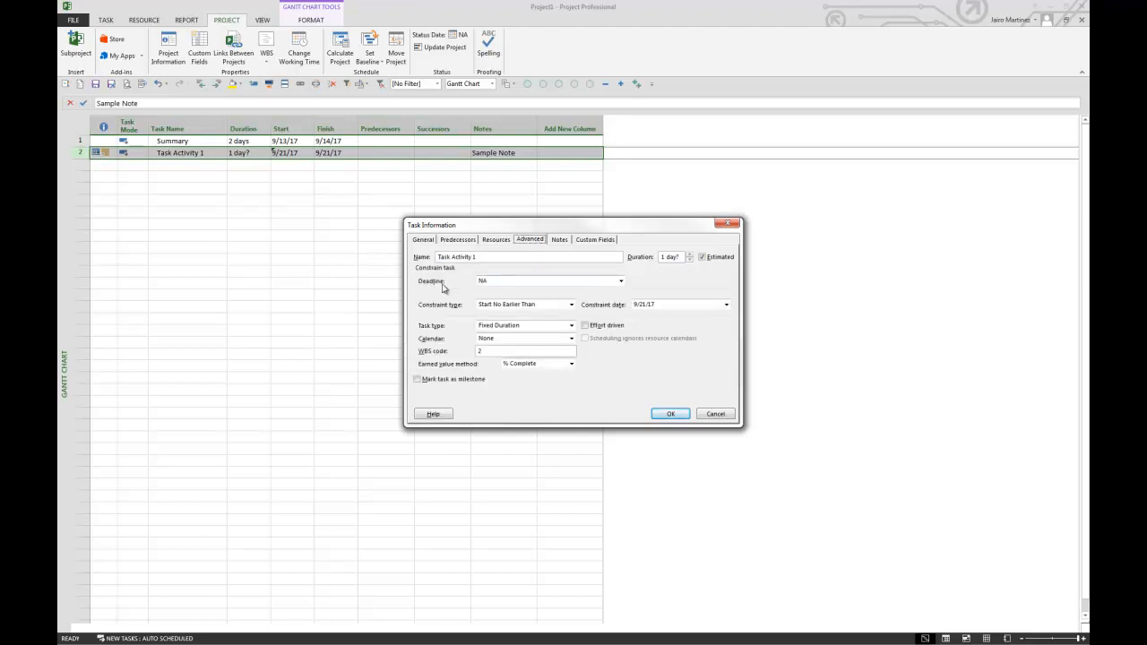
{"action": "left_click", "coordinate": [528, 280]}
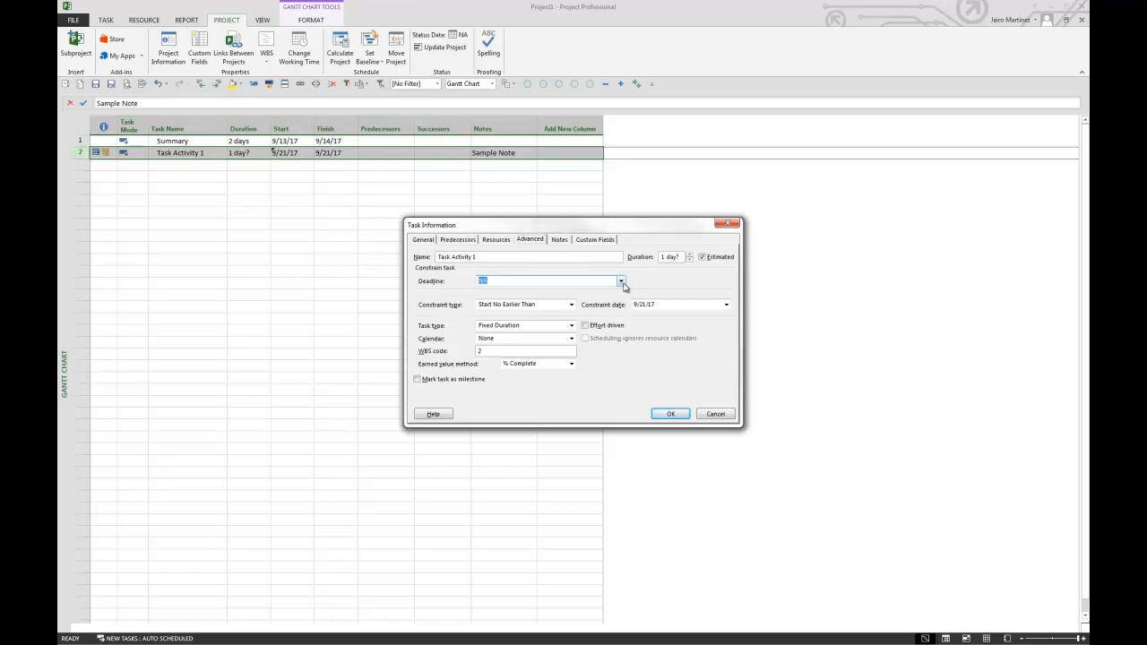
{"action": "type", "text": "9/25/17"}
{"action": "left_click", "coordinate": [504, 306]}
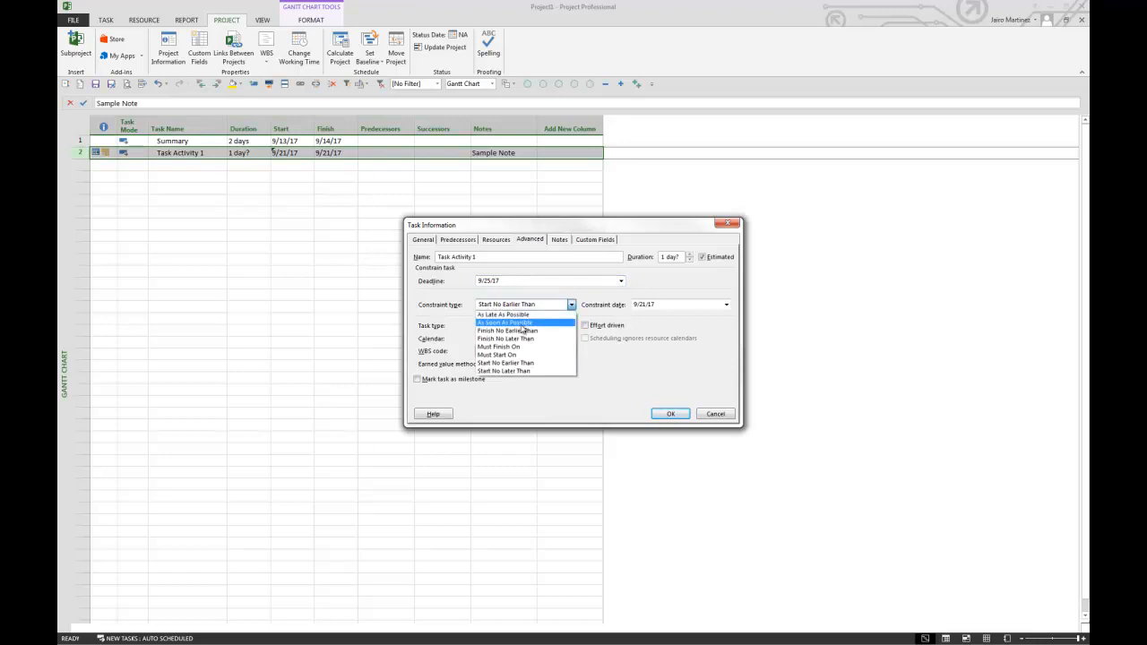
{"action": "left_click", "coordinate": [522, 327]}
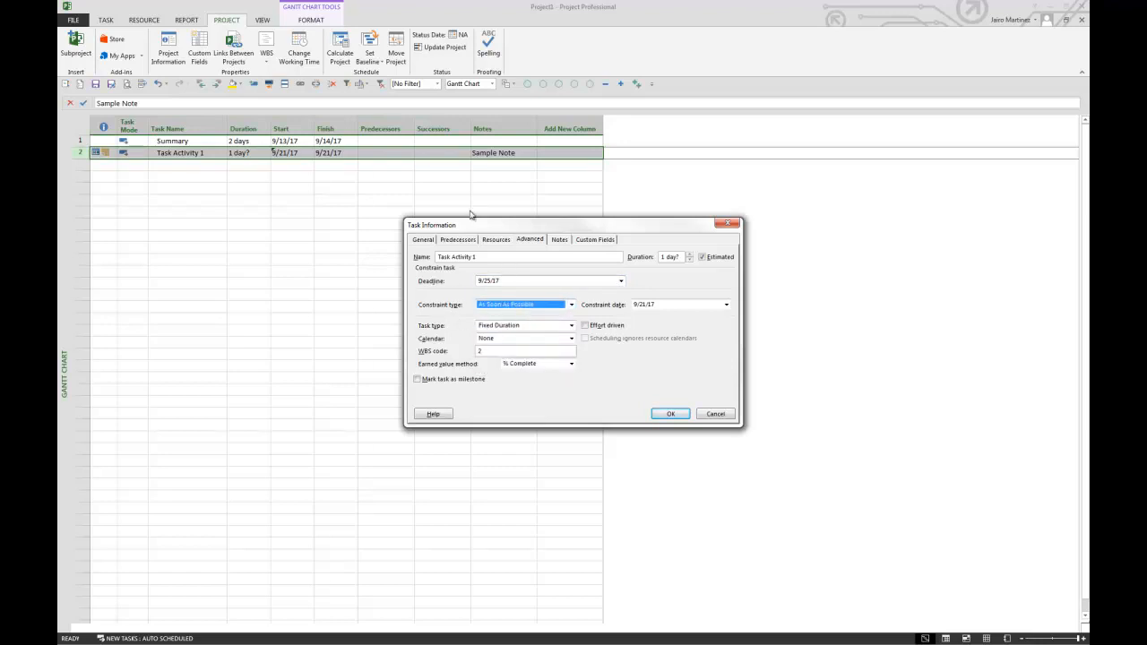
{"action": "key", "text": "Return"}
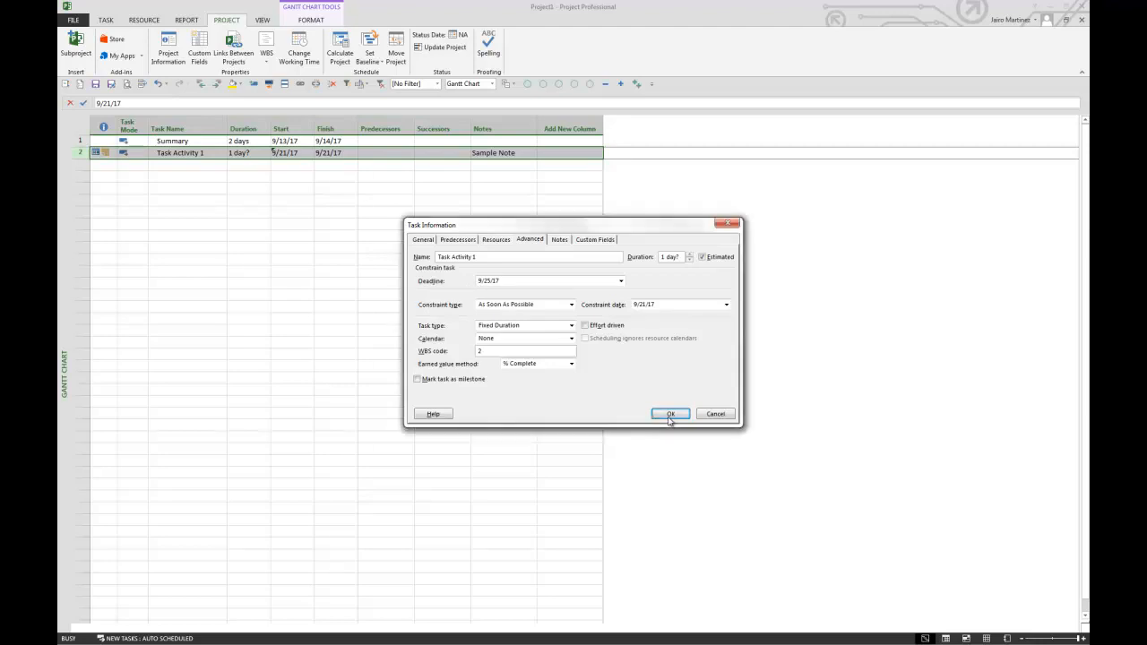
{"action": "left_click", "coordinate": [671, 414]}
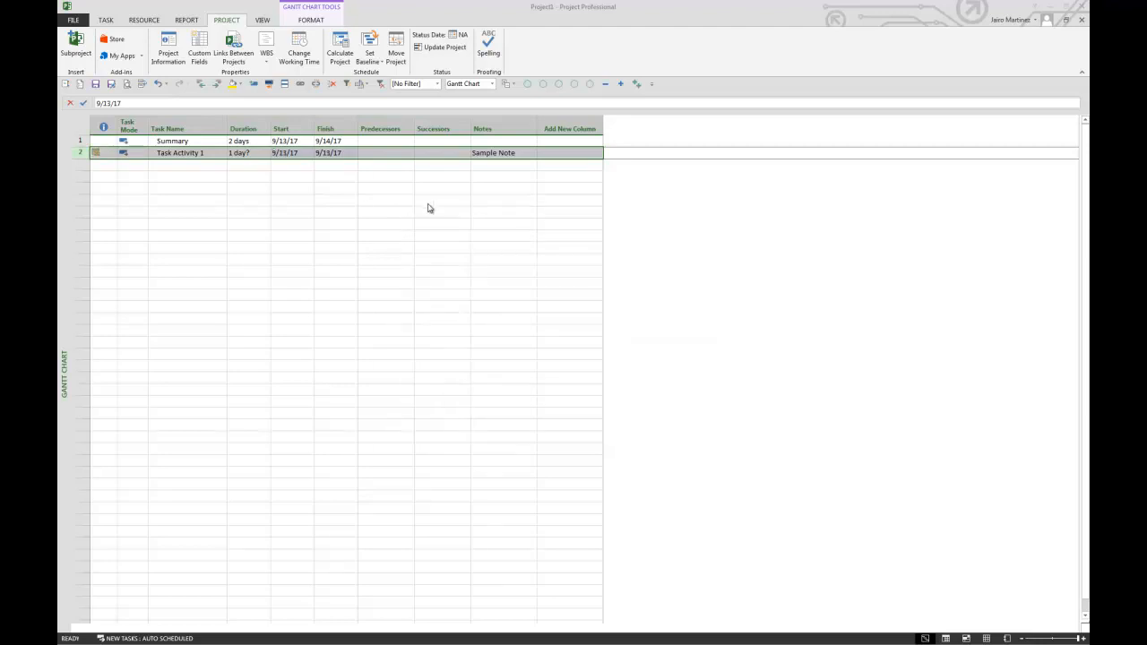
Add a Constraint Type column after the Notes column.
{"action": "left_click", "coordinate": [567, 128]}
{"action": "type", "text": "Constraint Type"}
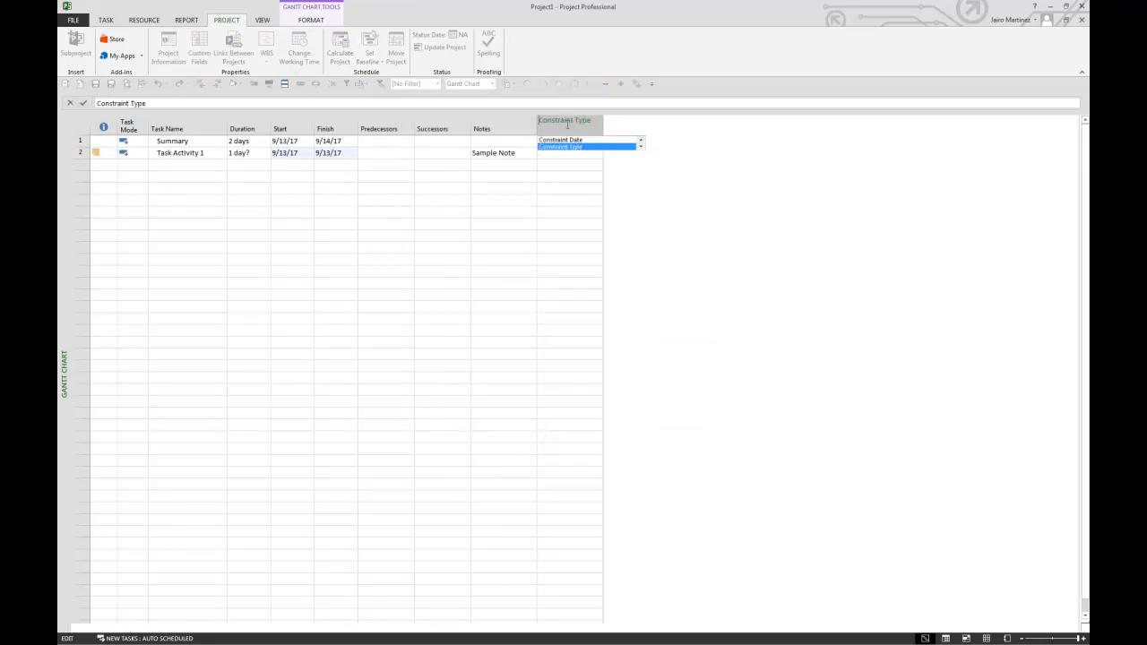
{"action": "key", "text": "Return"}
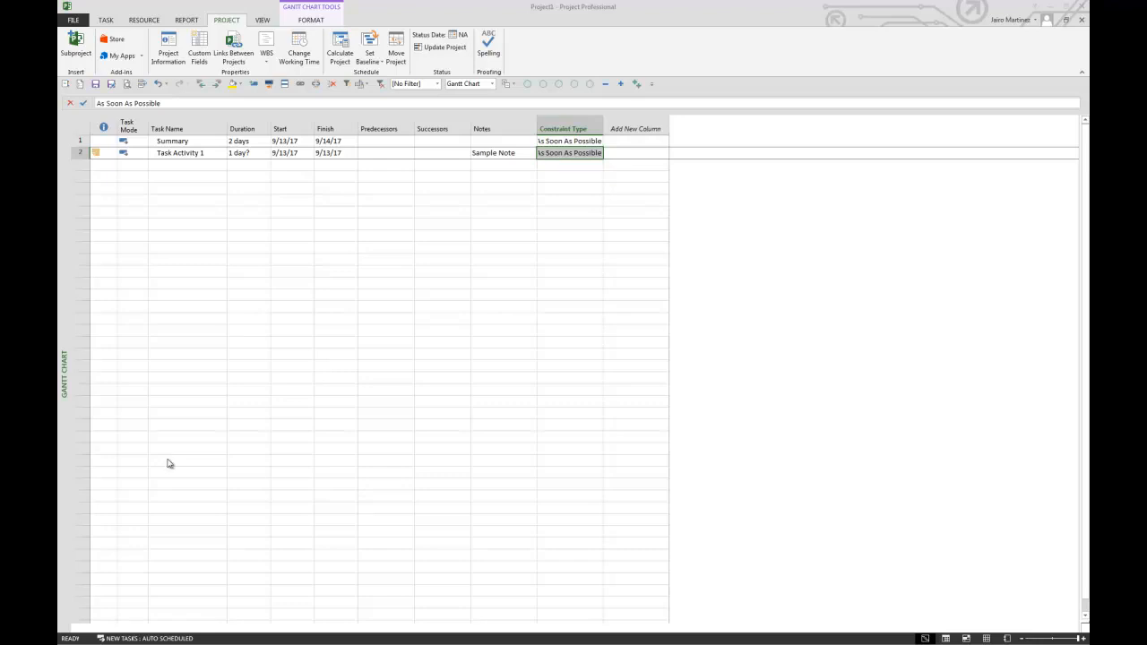
Review the available constraint types for Task Activity 1 and check the deadline in its task information.
{"action": "left_click", "coordinate": [598, 152]}
{"action": "left_click", "coordinate": [598, 152]}
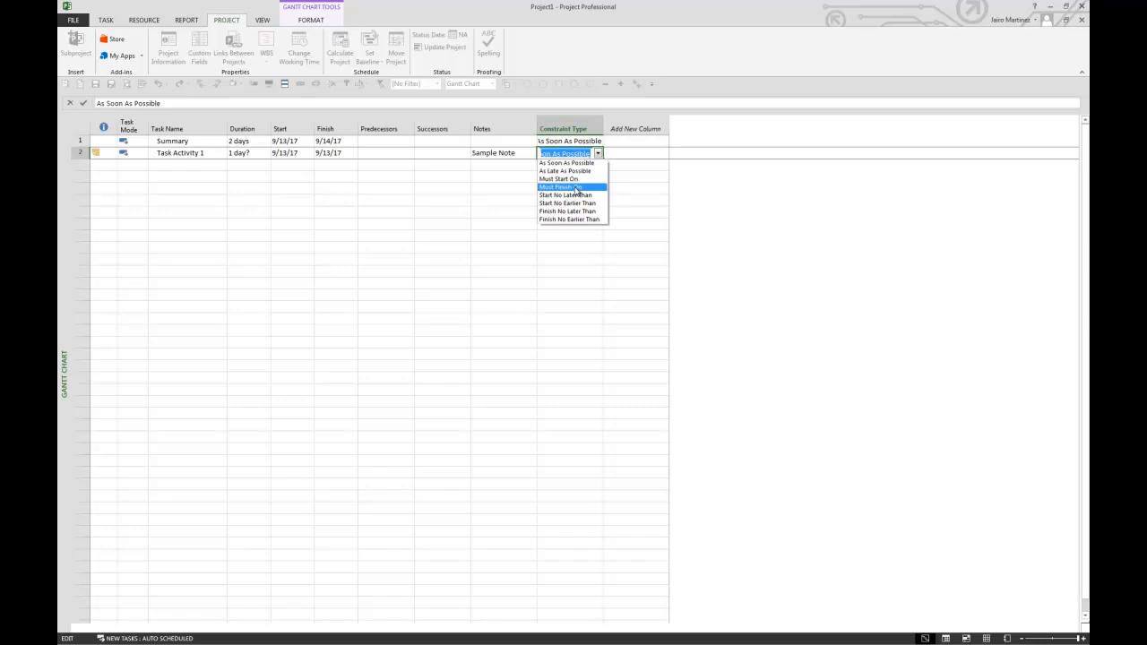
{"action": "double_click", "coordinate": [215, 153]}
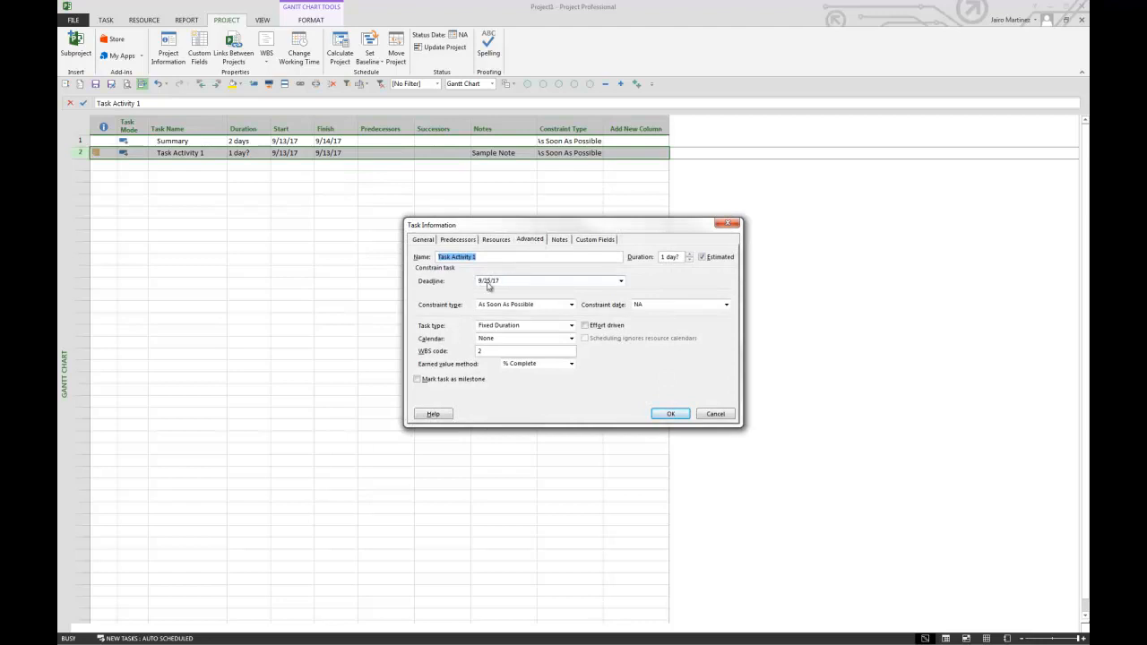
{"action": "left_click", "coordinate": [674, 413]}
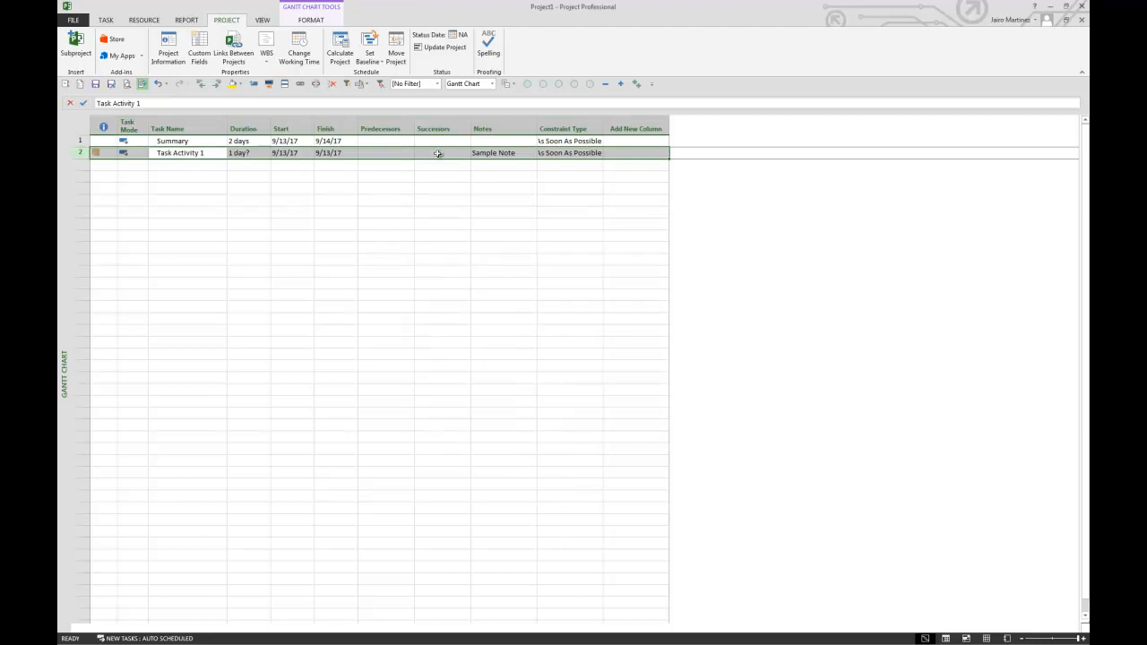
Link the two tasks by entering 2 as Summary's successor, and check Task Activity 1's start date.
{"action": "left_click", "coordinate": [447, 139]}
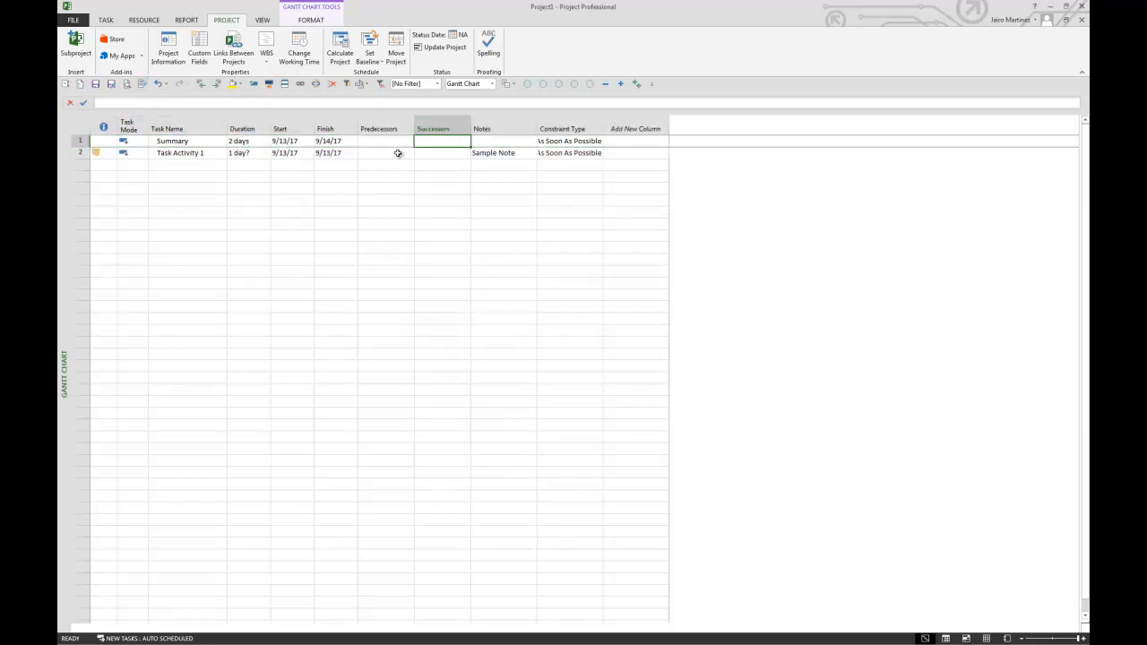
{"action": "type", "text": "2"}
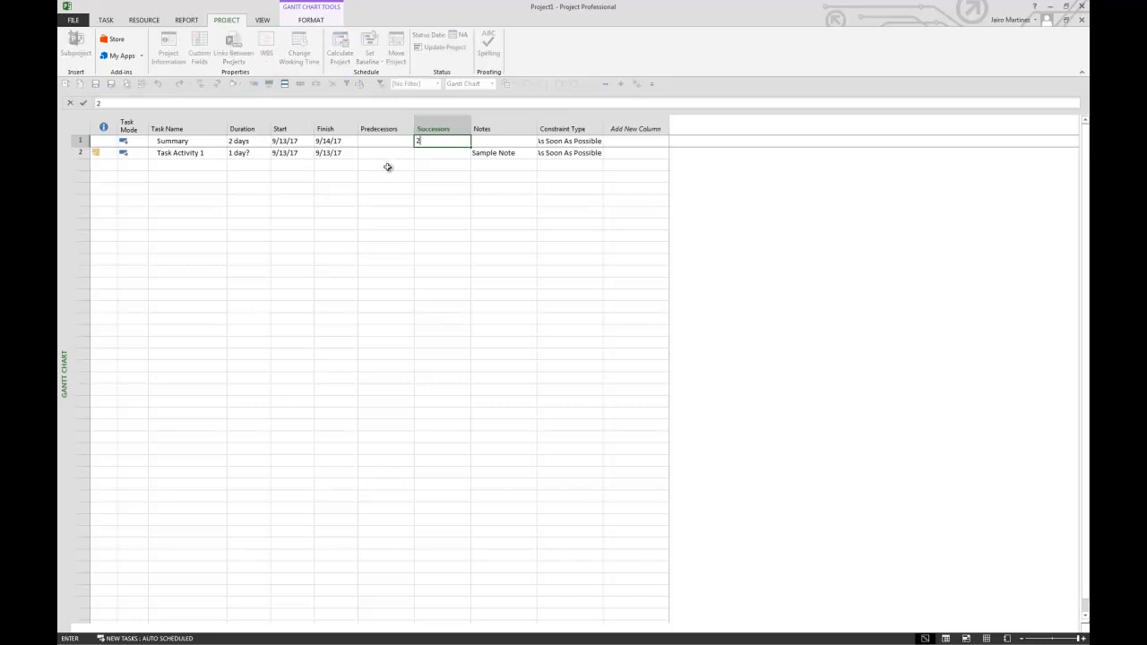
{"action": "left_click", "coordinate": [453, 155]}
{"action": "left_click", "coordinate": [210, 143]}
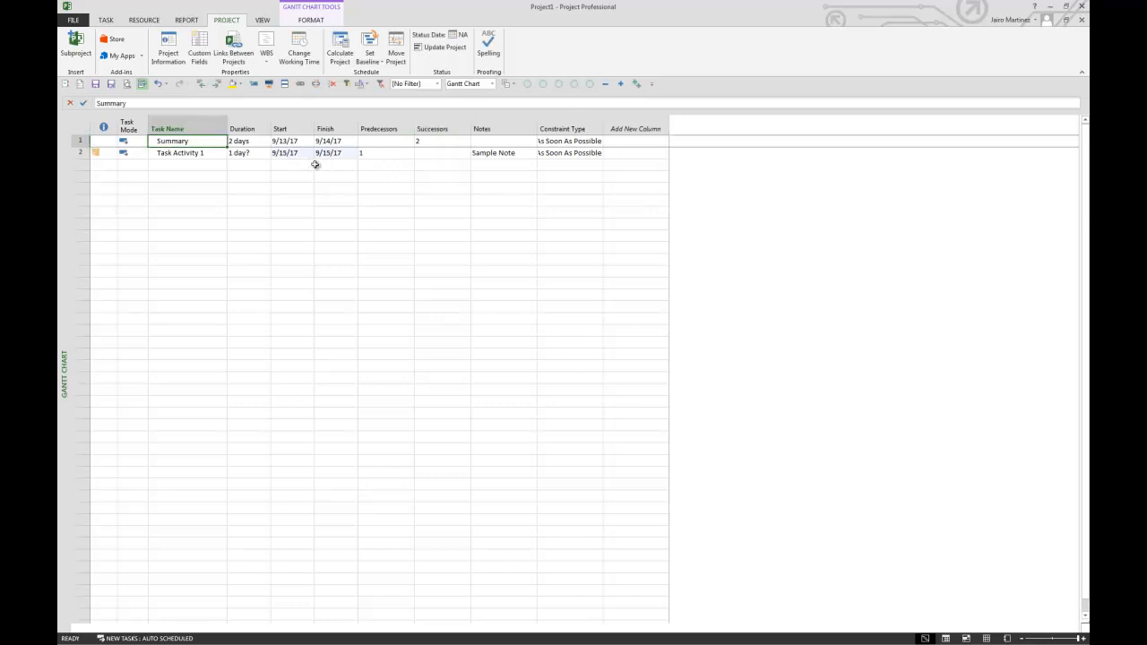
{"action": "left_click", "coordinate": [221, 156]}
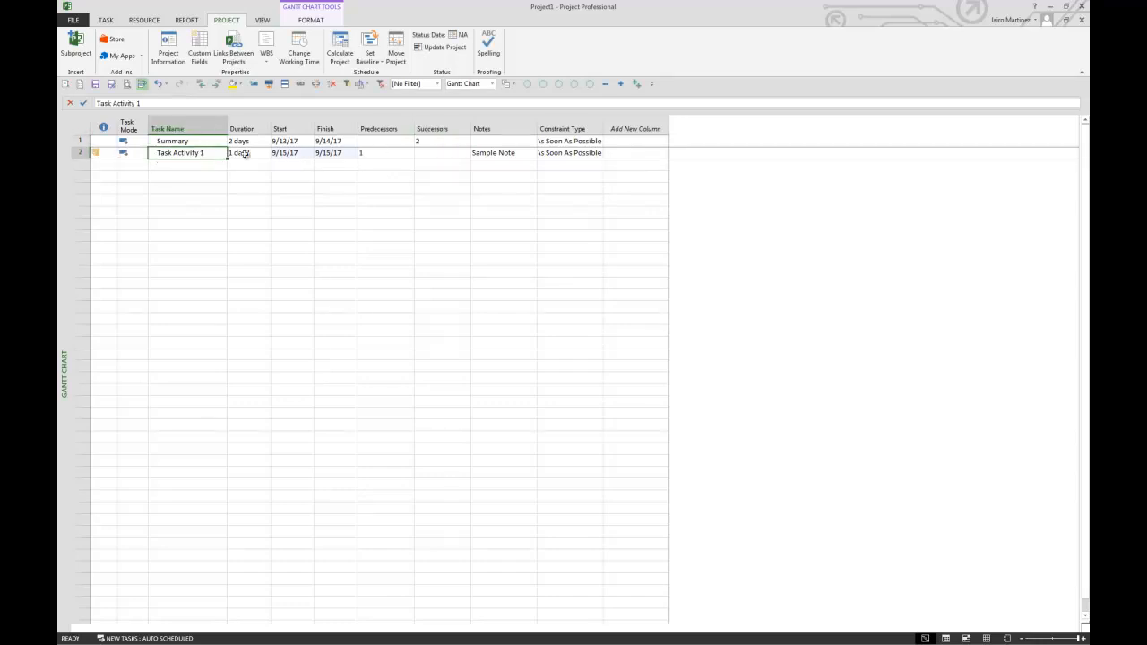
{"action": "left_click", "coordinate": [197, 142]}
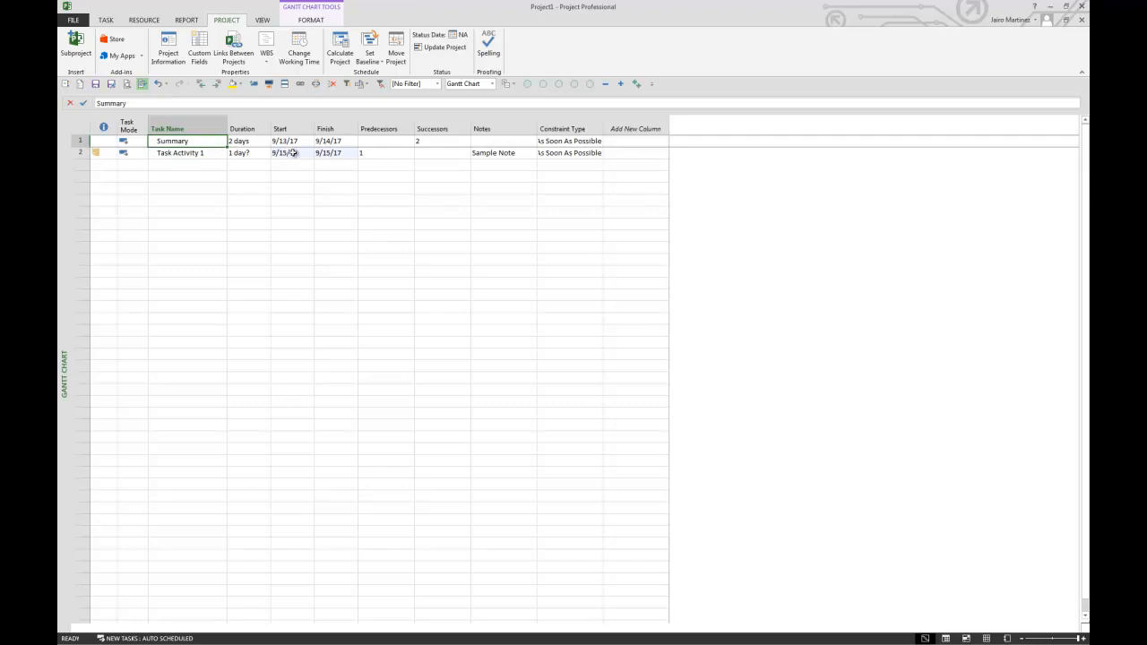
{"action": "left_click", "coordinate": [299, 152]}
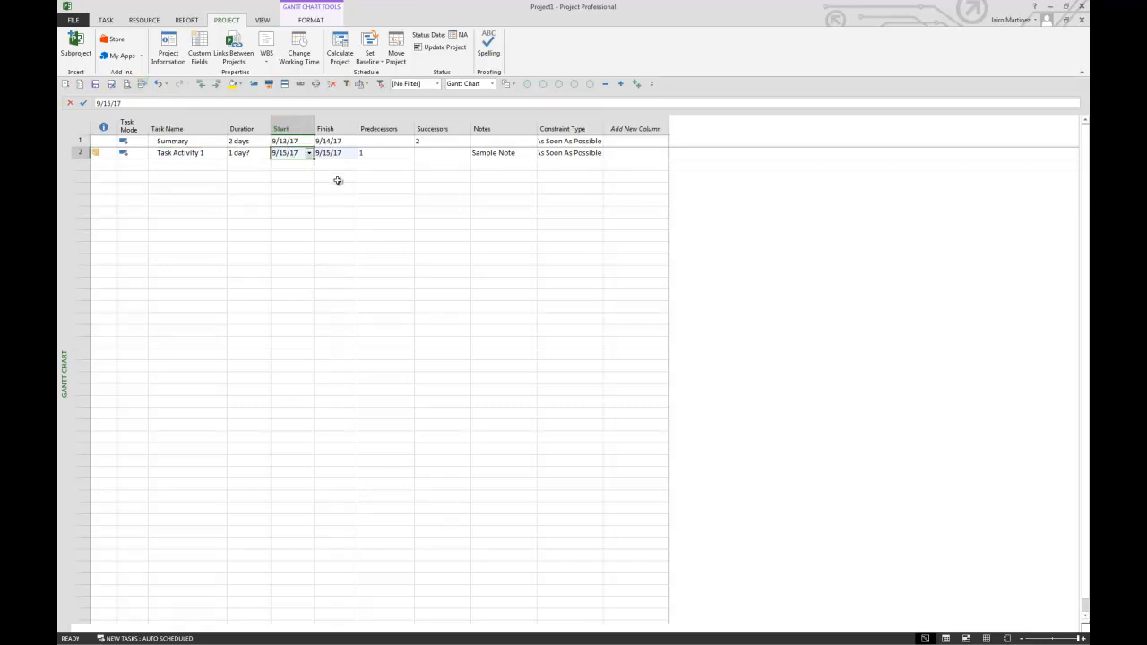
Set Summary's duration to 15 days and examine Task Activity 1's deadline indicator and its start and finish dates.
{"action": "left_click", "coordinate": [254, 142]}
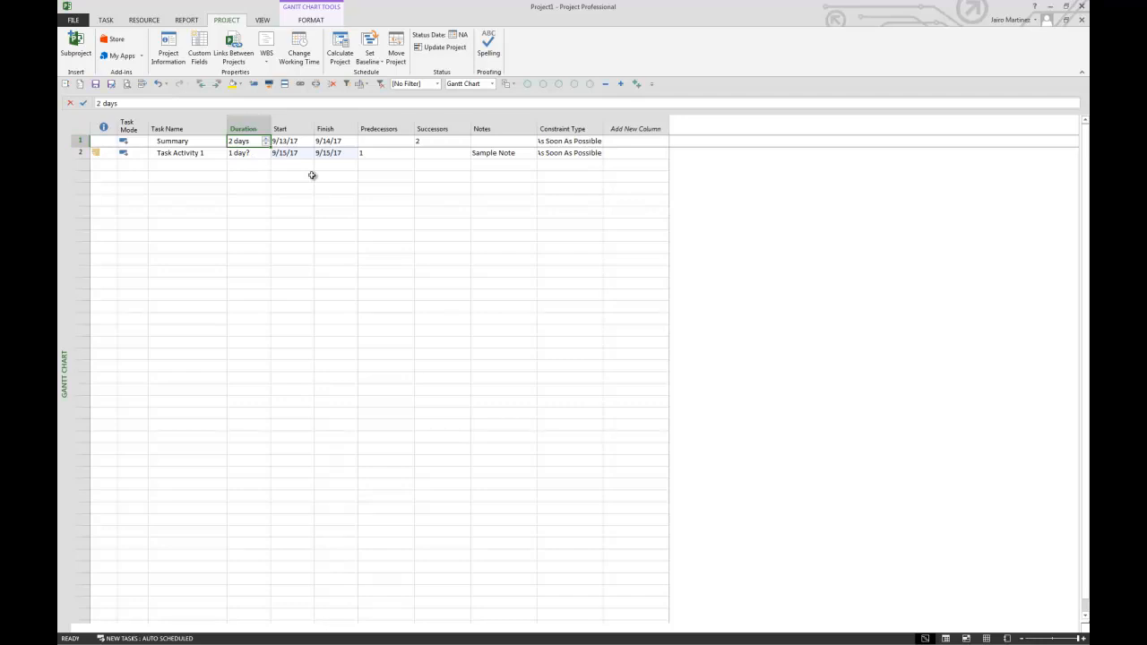
{"action": "type", "text": "15"}
{"action": "key", "text": "Return"}
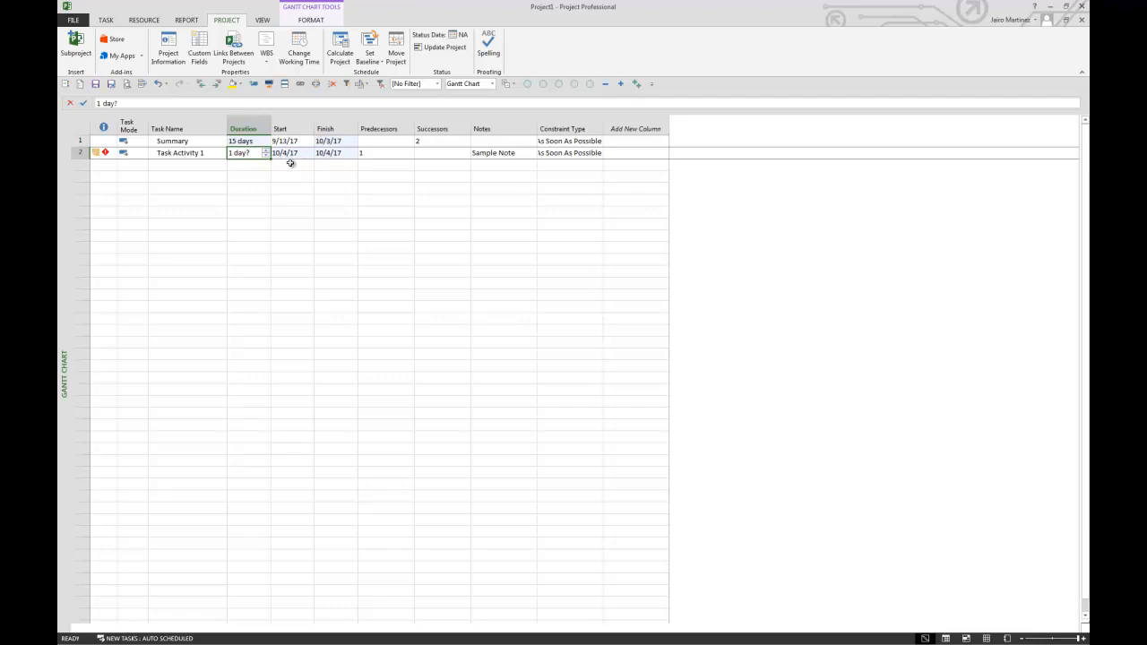
{"action": "mouse_move", "coordinate": [104, 153]}
{"action": "left_click_drag", "start_coordinate": [286, 153], "coordinate": [332, 153]}
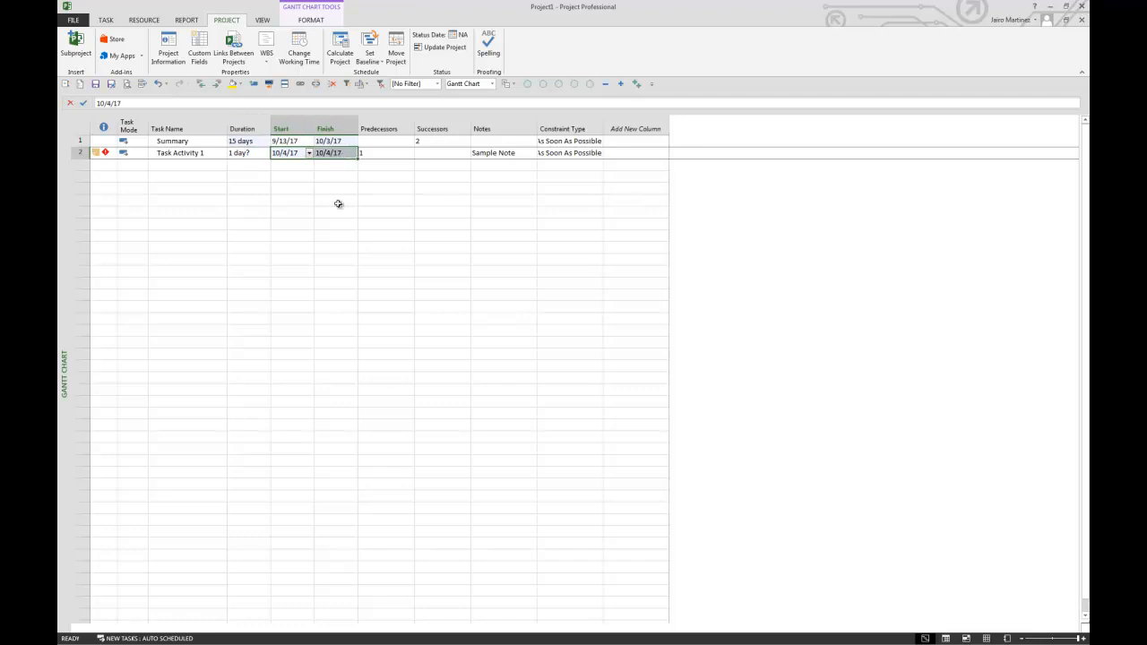
{"action": "left_click", "coordinate": [244, 143]}
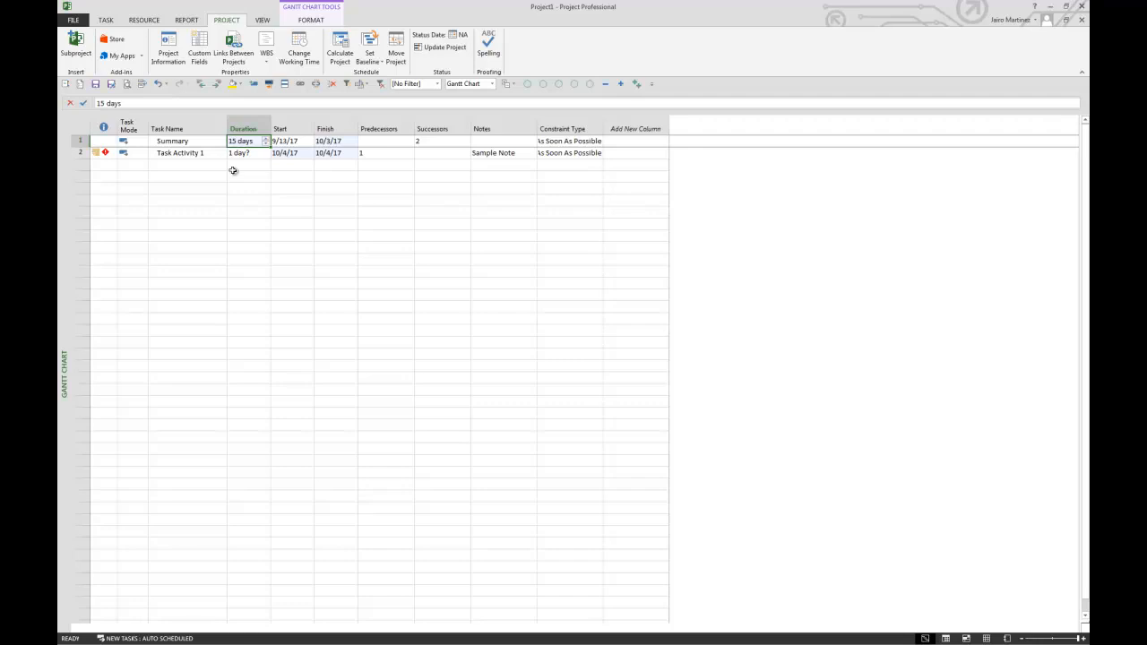
Switch to the Word training outline, review the Customize Toolbar topic and Word's Quick Access Toolbar options, and return to Microsoft Project.
{"action": "key", "text": "alt+Tab"}
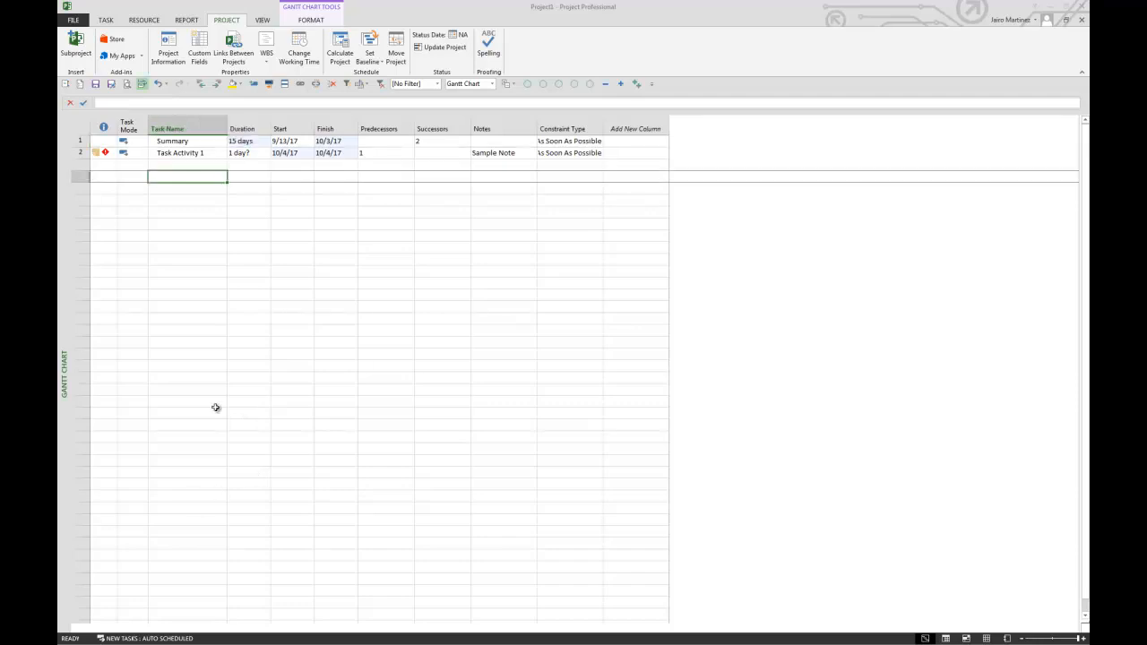
{"action": "key", "text": "alt+Tab"}
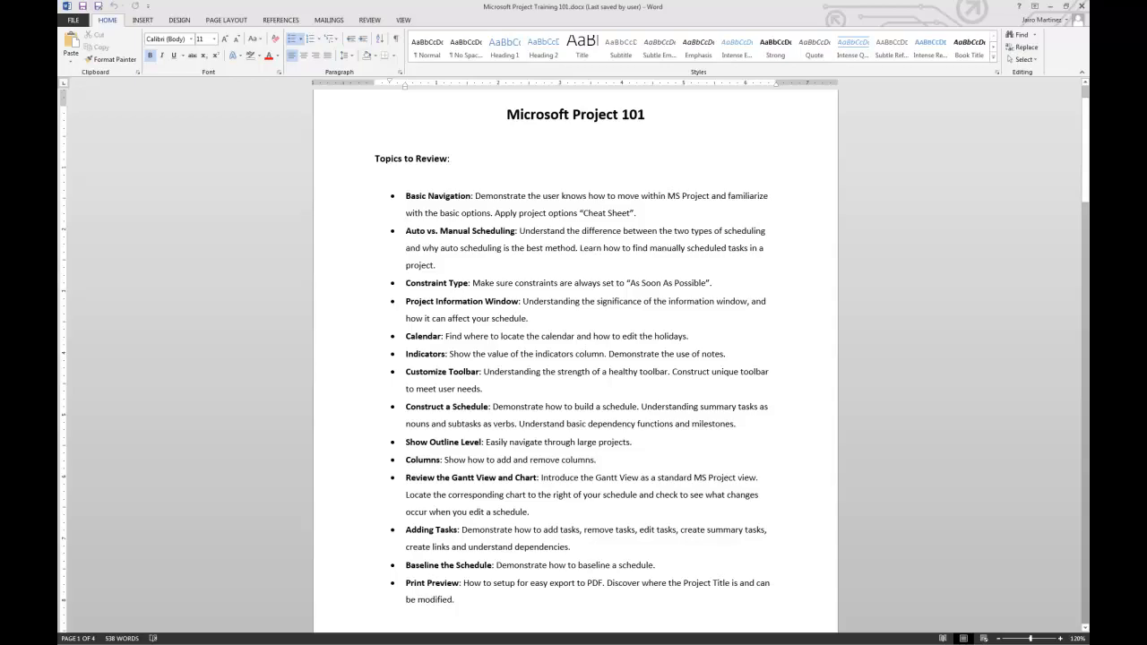
{"action": "left_click_drag", "start_coordinate": [406, 373], "coordinate": [476, 375]}
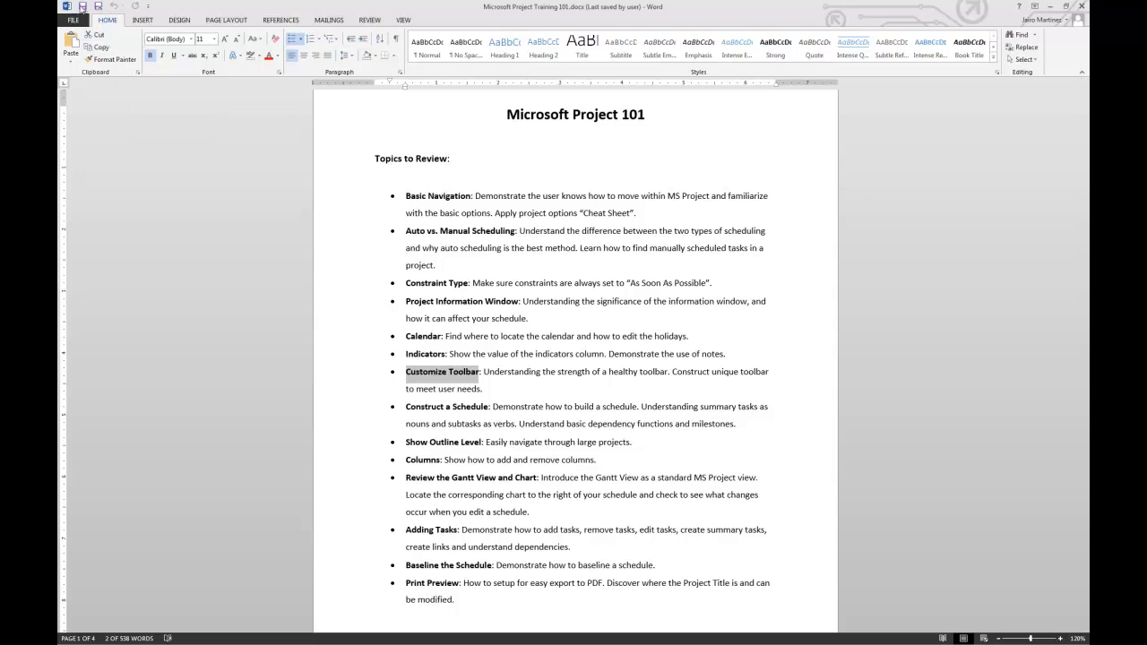
{"action": "left_click", "coordinate": [148, 6]}
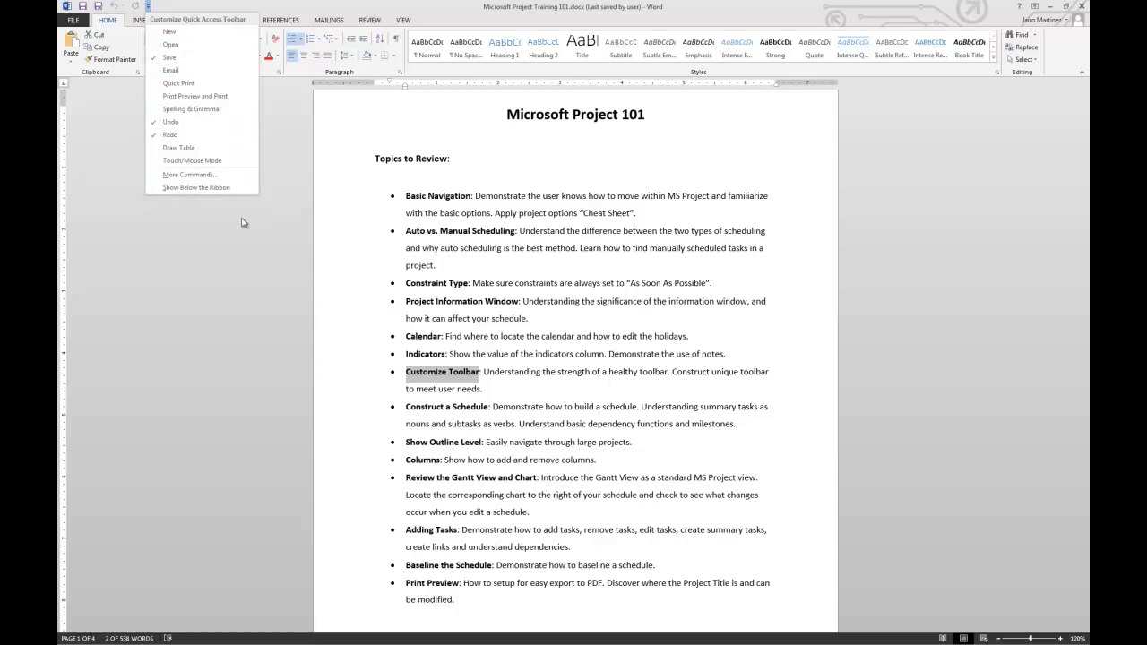
{"action": "left_click", "coordinate": [259, 257]}
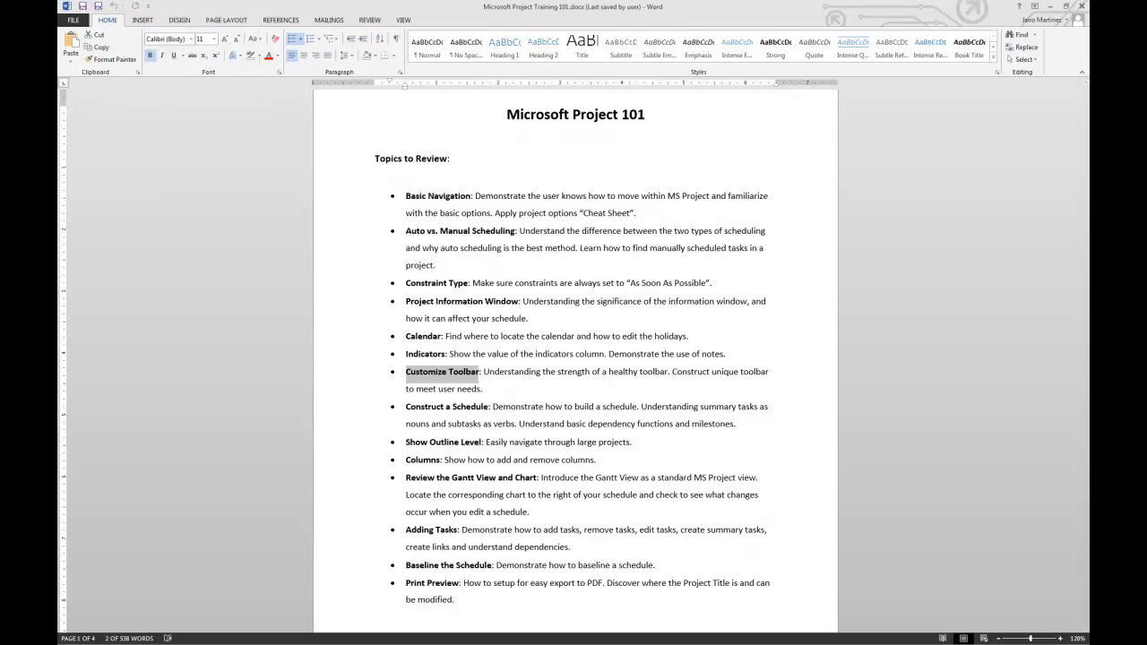
{"action": "key", "text": "alt+Tab"}
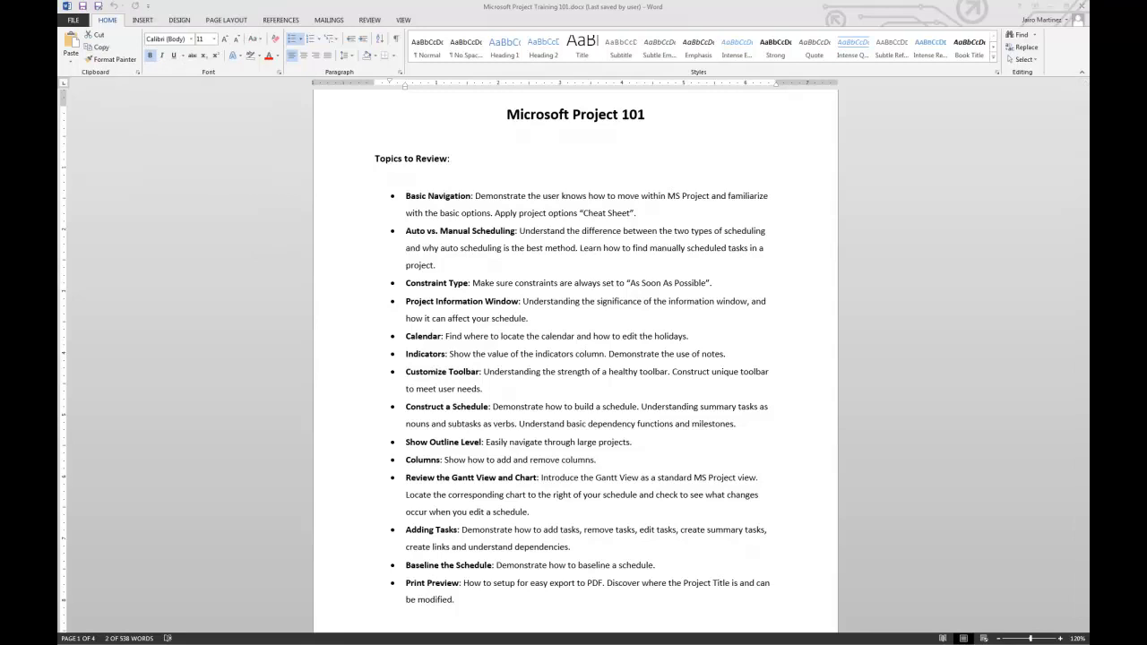
{"action": "key", "text": "alt+Tab"}
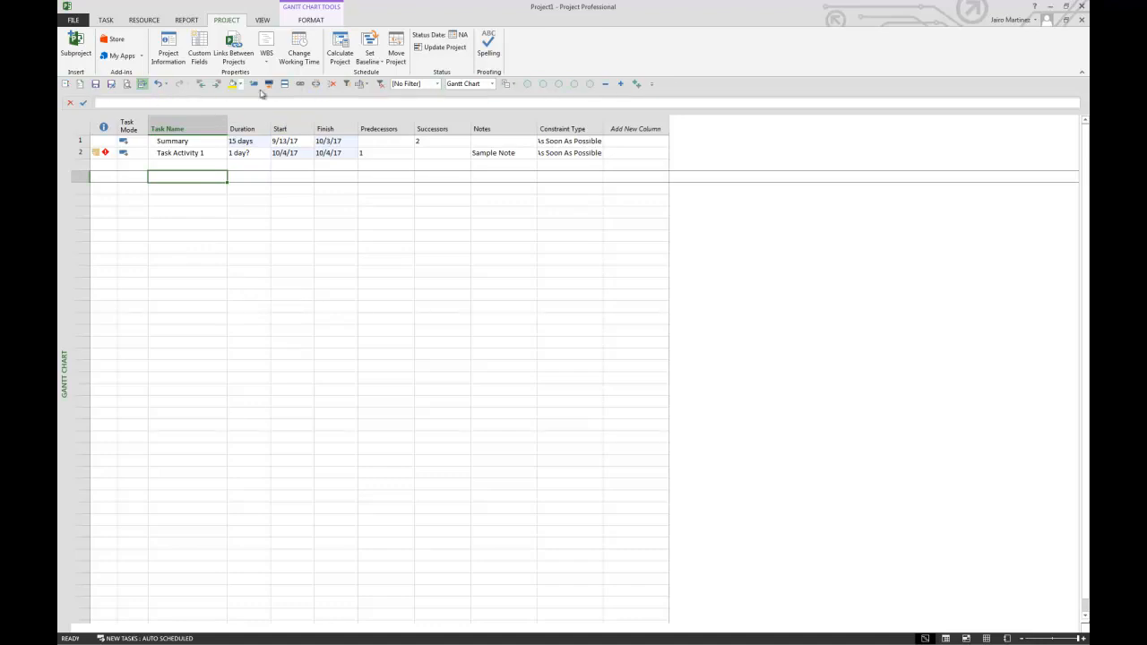
Move the Quick Access Toolbar above the ribbon, and return it below the ribbon.
{"action": "left_click", "coordinate": [651, 84]}
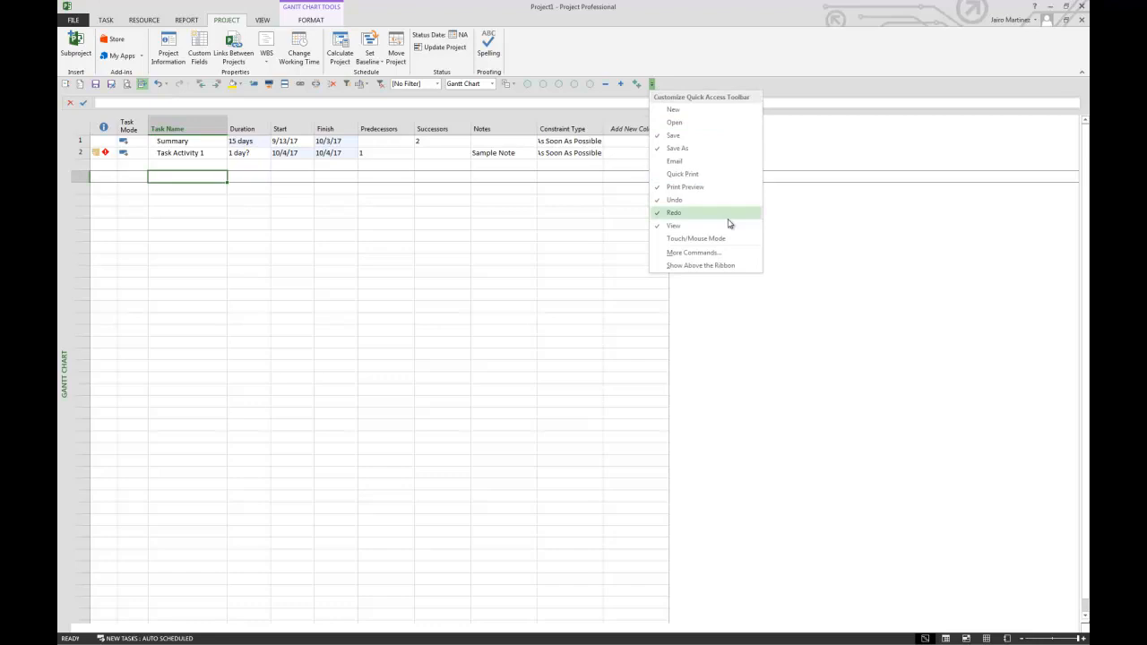
{"action": "left_click", "coordinate": [697, 266]}
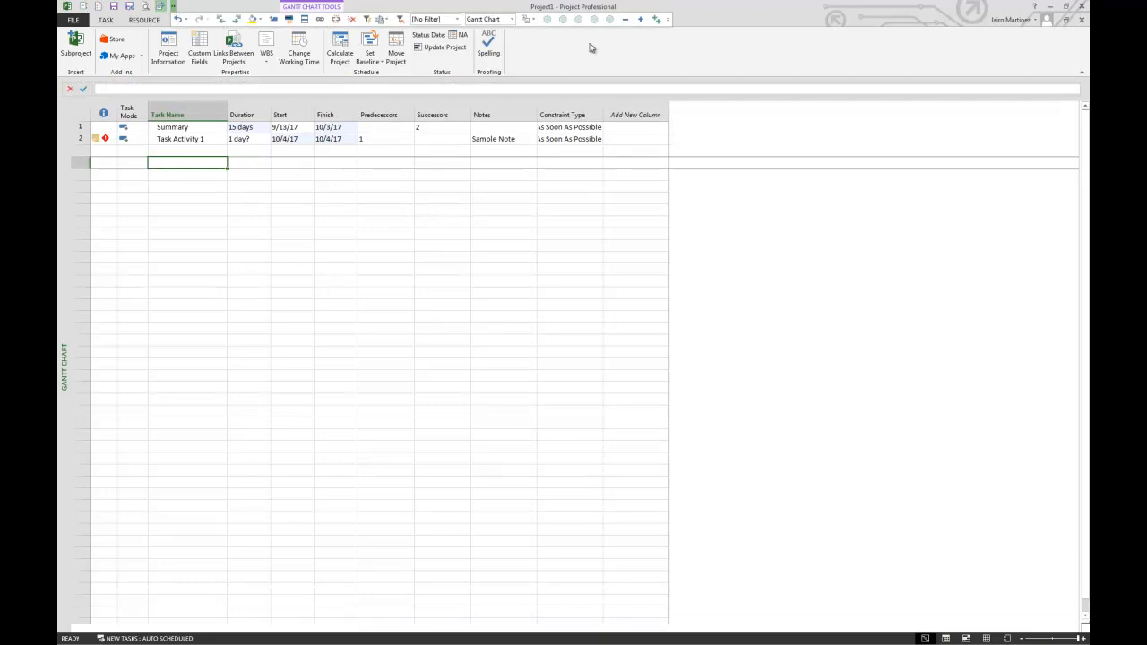
{"action": "left_click", "coordinate": [668, 19]}
{"action": "left_click", "coordinate": [733, 200]}
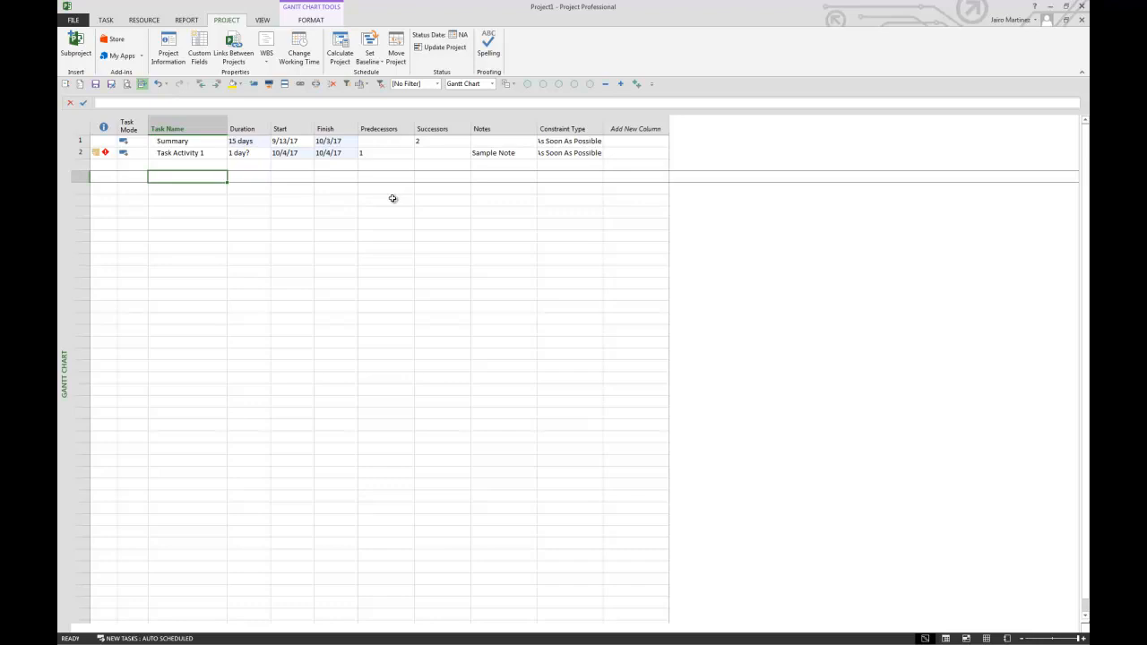
Review the Task, Resource, Report, Project and View ribbon commands in comparison with the Quick Access Toolbar.
{"action": "left_click", "coordinate": [113, 23]}
{"action": "left_click", "coordinate": [134, 23]}
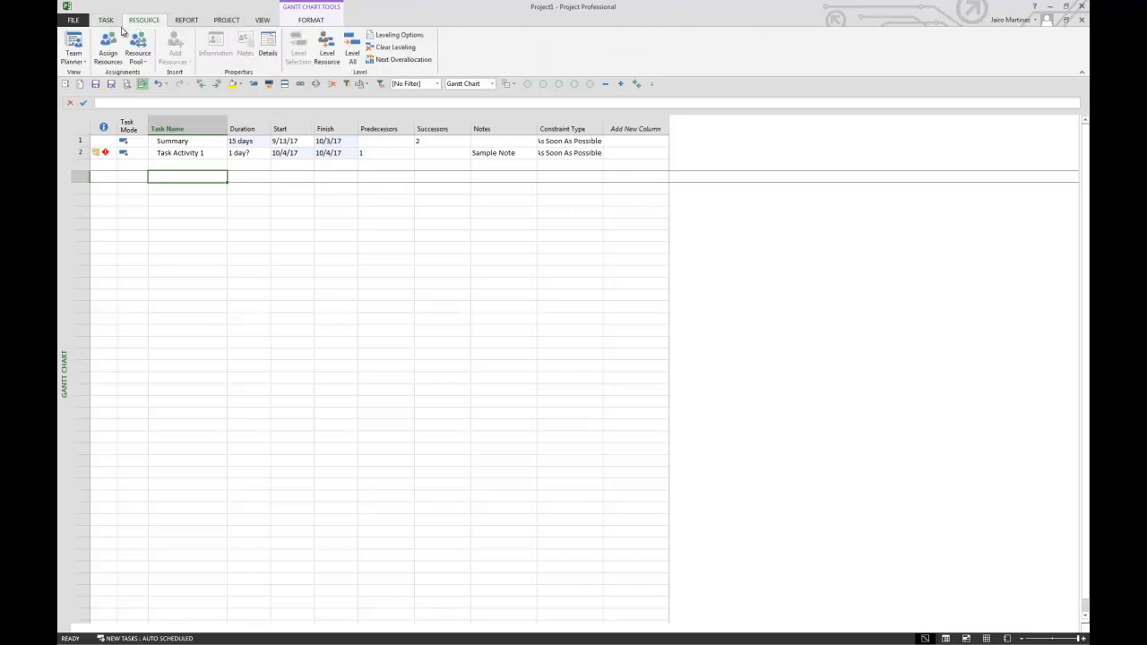
{"action": "left_click", "coordinate": [189, 21]}
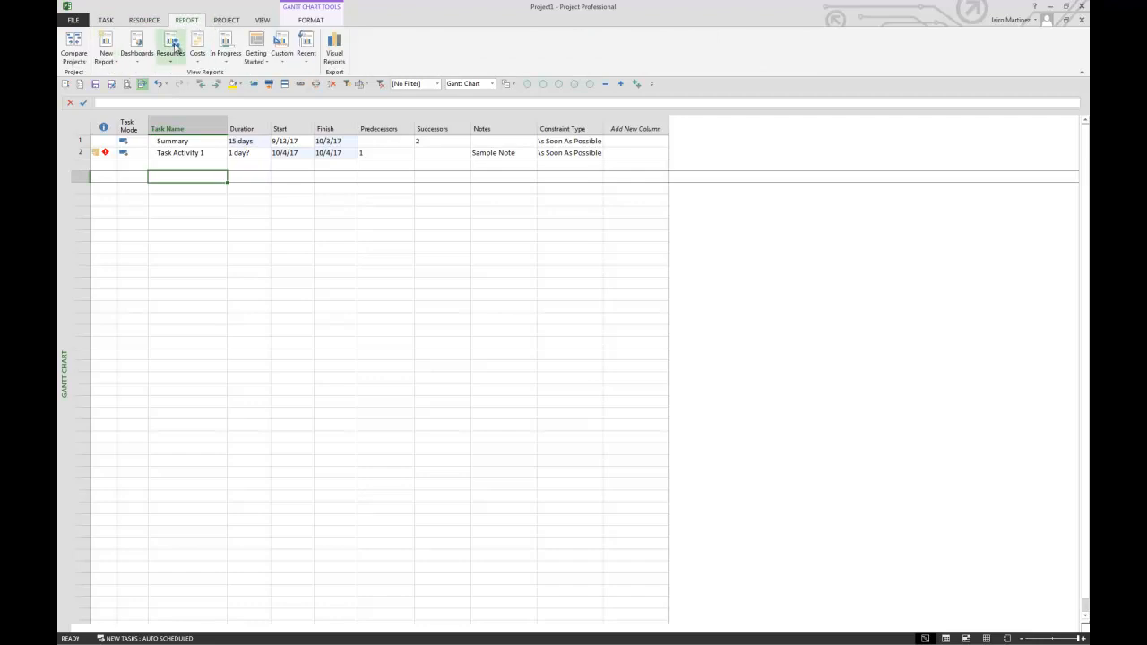
{"action": "left_click", "coordinate": [228, 21]}
{"action": "left_click", "coordinate": [262, 19]}
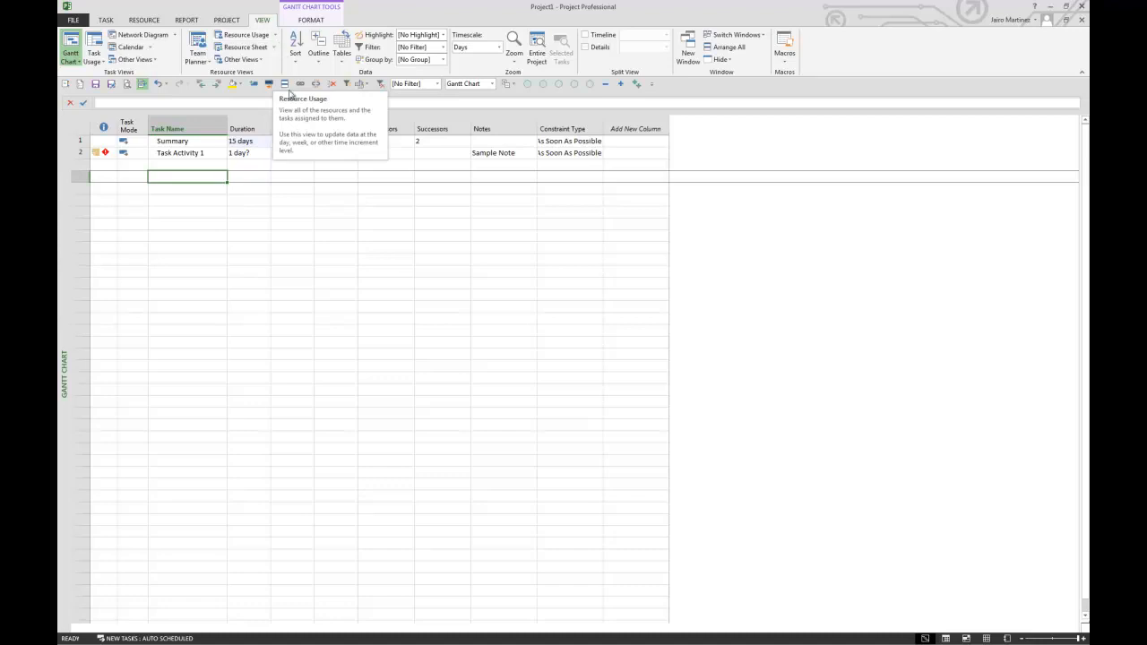
{"action": "left_click", "coordinate": [106, 20]}
{"action": "left_click", "coordinate": [143, 20]}
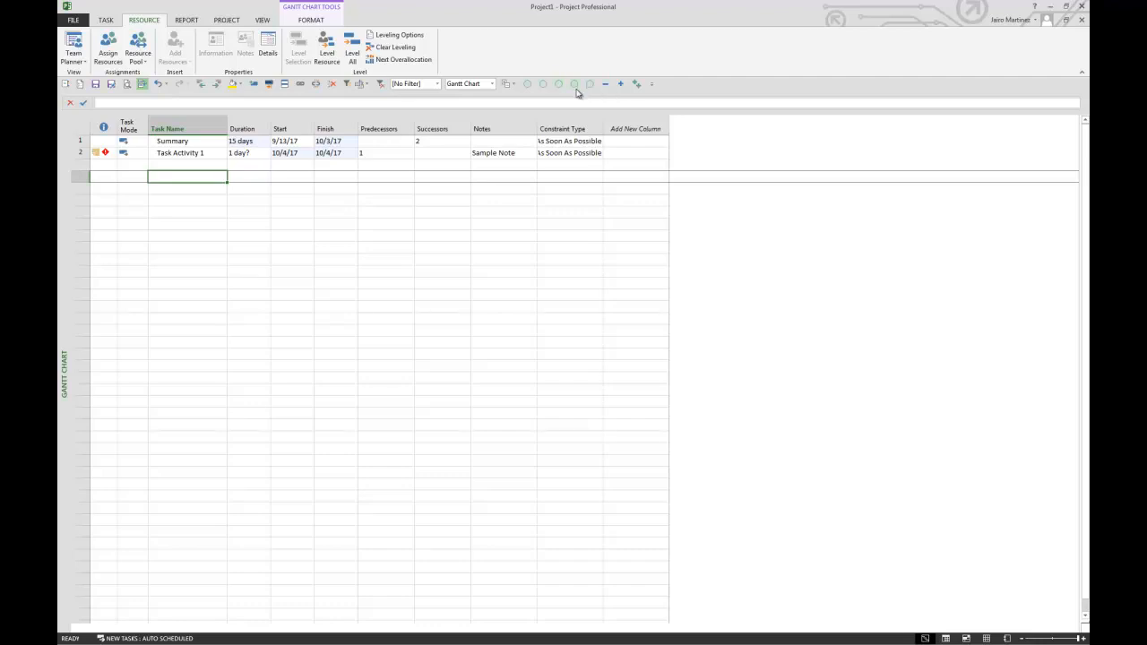
Open the Quick Access Toolbar customization options and list All Commands as the available choices.
{"action": "left_click", "coordinate": [651, 84]}
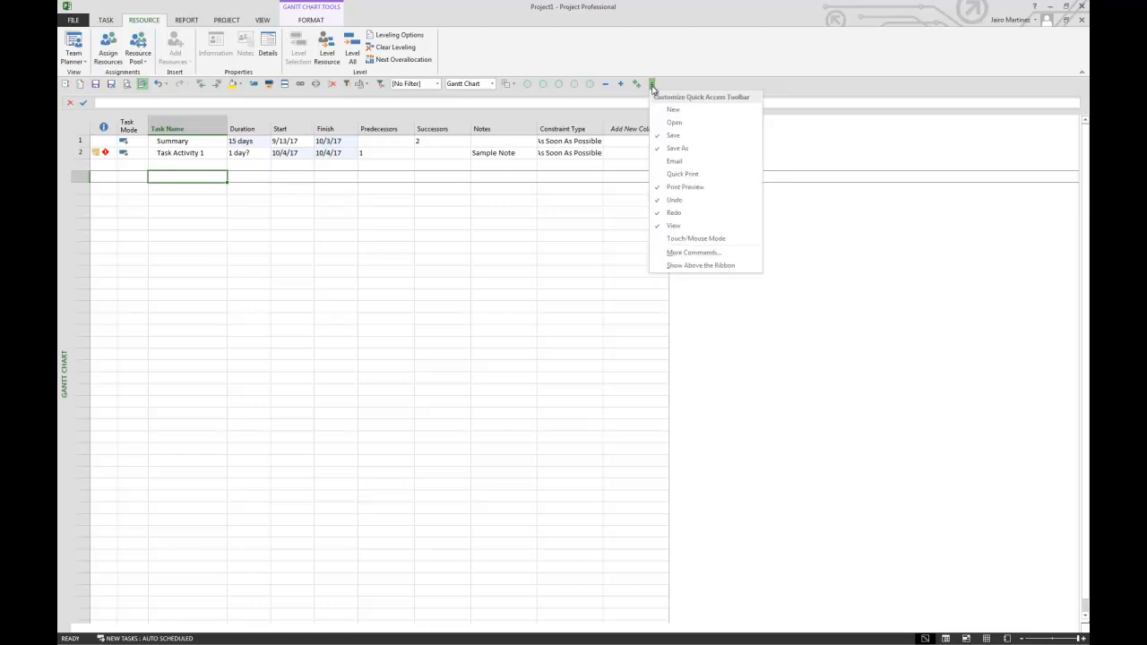
{"action": "left_click", "coordinate": [696, 255]}
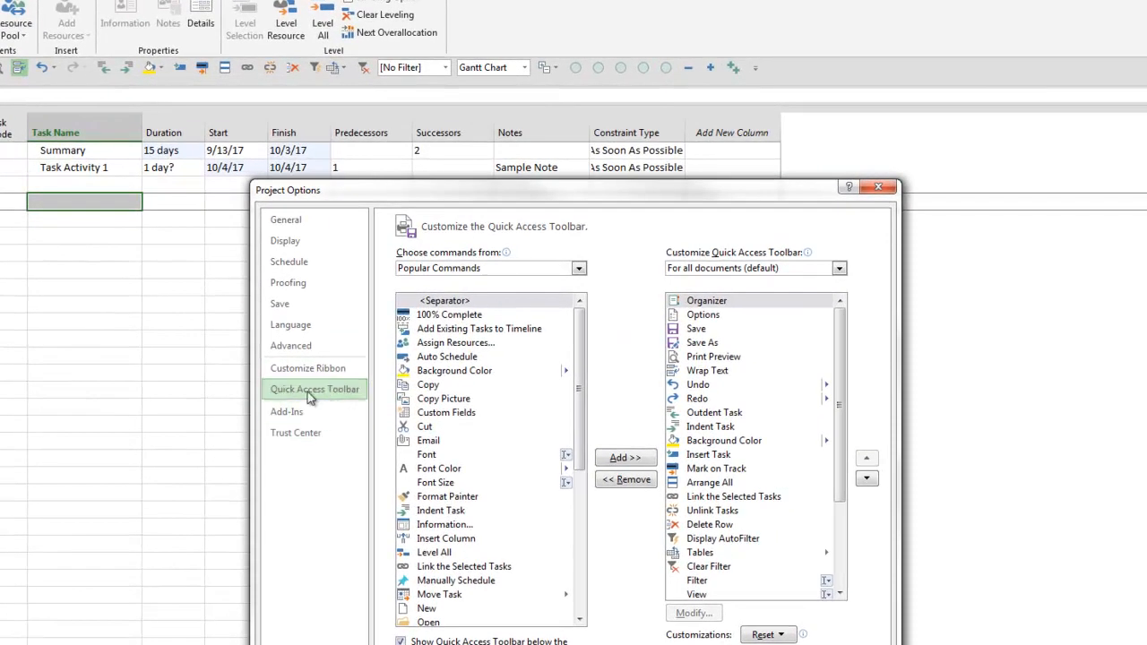
{"action": "left_click_drag", "start_coordinate": [439, 191], "coordinate": [390, 53]}
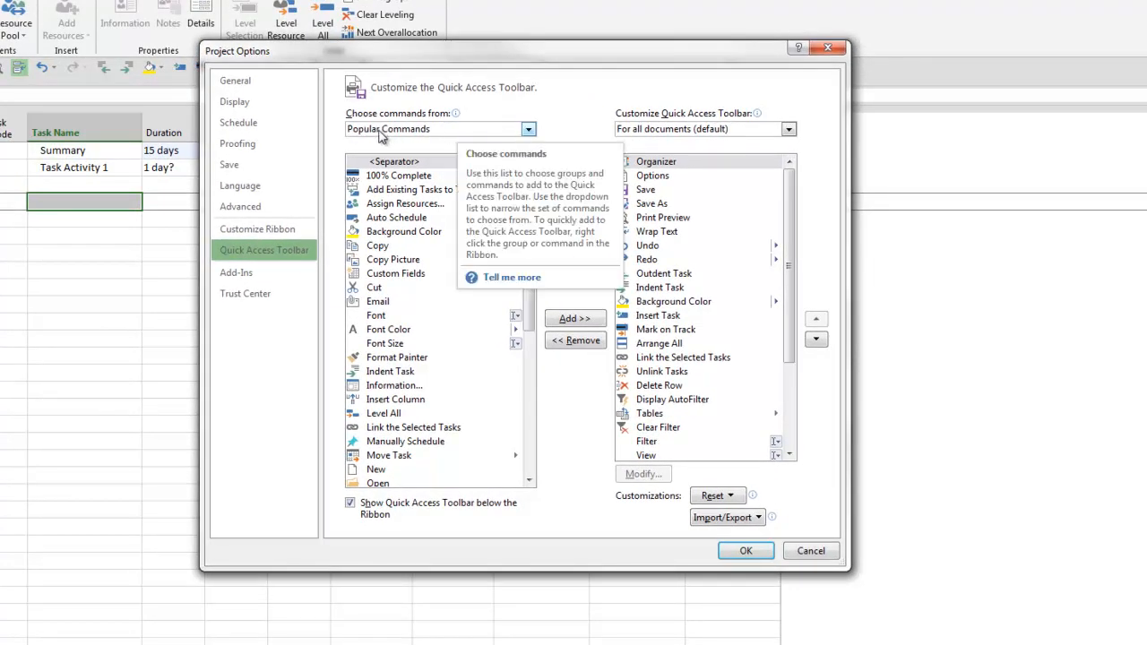
{"action": "left_click", "coordinate": [530, 131]}
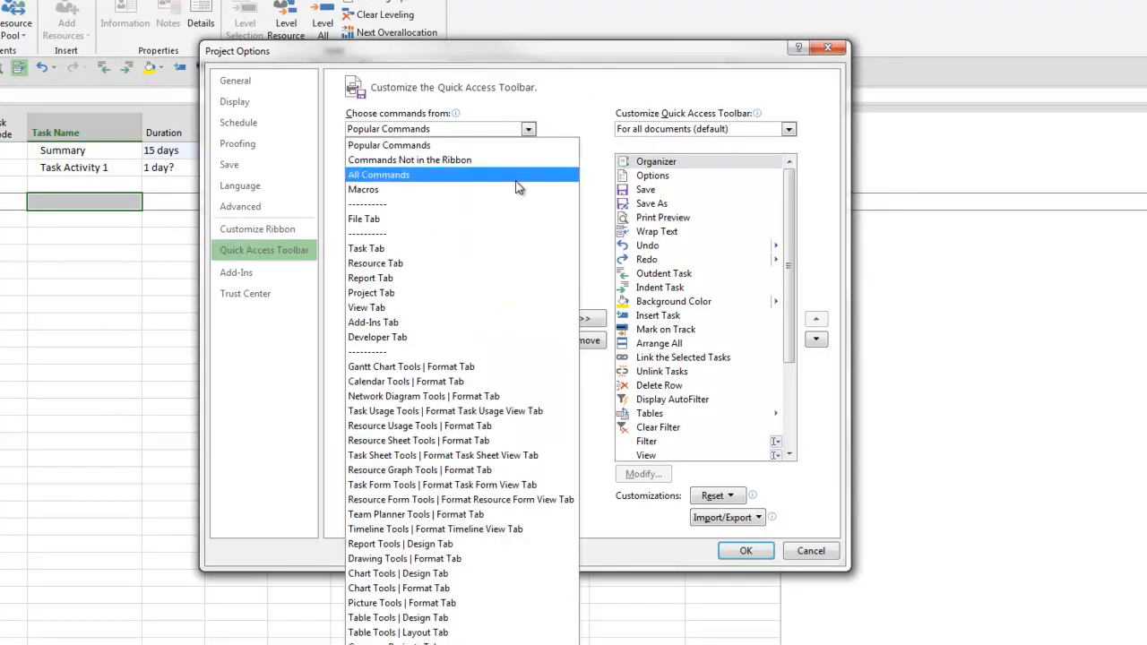
{"action": "left_click", "coordinate": [397, 177]}
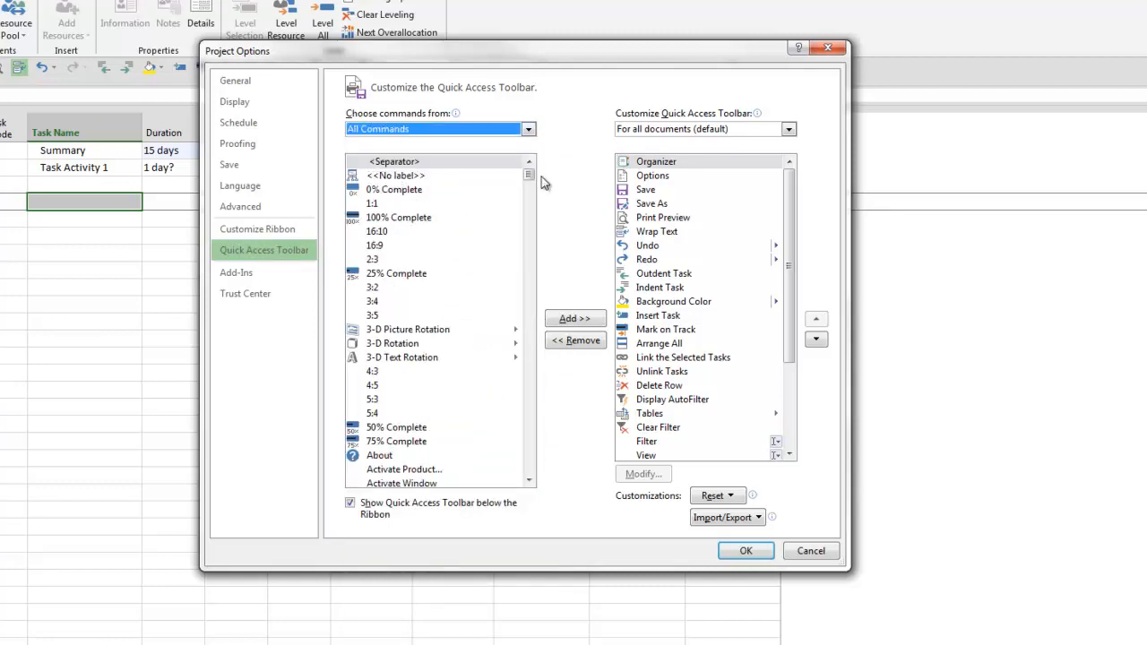
{"action": "mouse_move", "coordinate": [530, 176]}
{"action": "left_mouse_down"}
{"action": "mouse_move", "coordinate": [528, 374]}
{"action": "mouse_move", "coordinate": [530, 163]}
{"action": "left_mouse_up"}
{"action": "left_click_drag", "start_coordinate": [544, 61], "coordinate": [574, 217]}
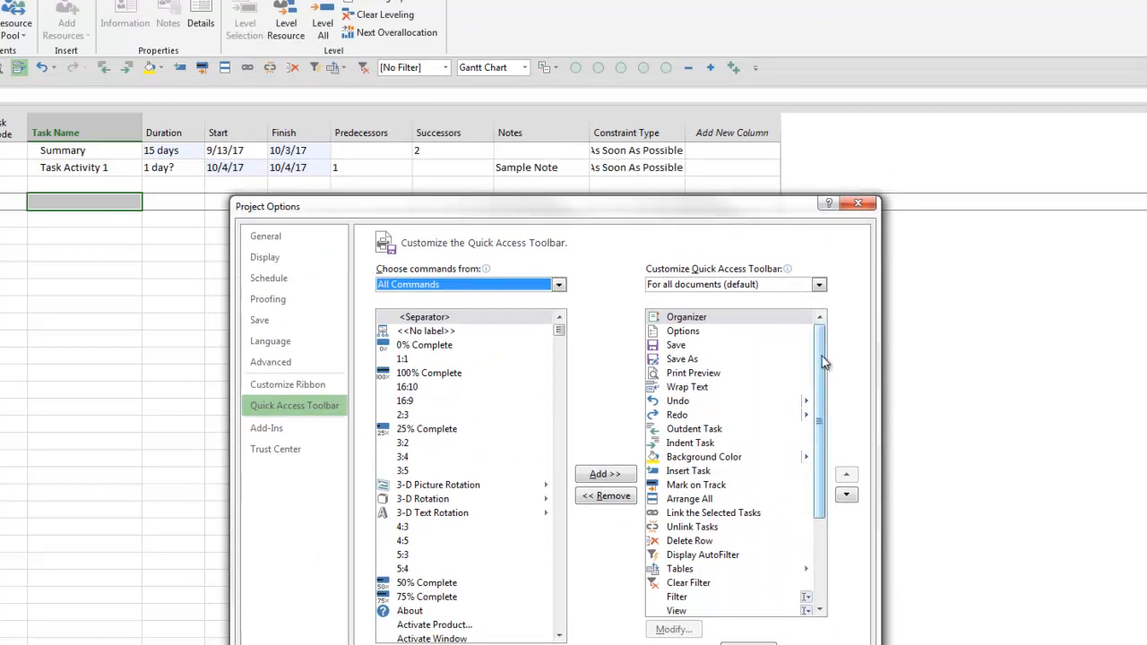
{"action": "mouse_move", "coordinate": [822, 356]}
{"action": "left_mouse_down"}
{"action": "mouse_move", "coordinate": [825, 426]}
{"action": "mouse_move", "coordinate": [829, 344]}
{"action": "left_mouse_up"}
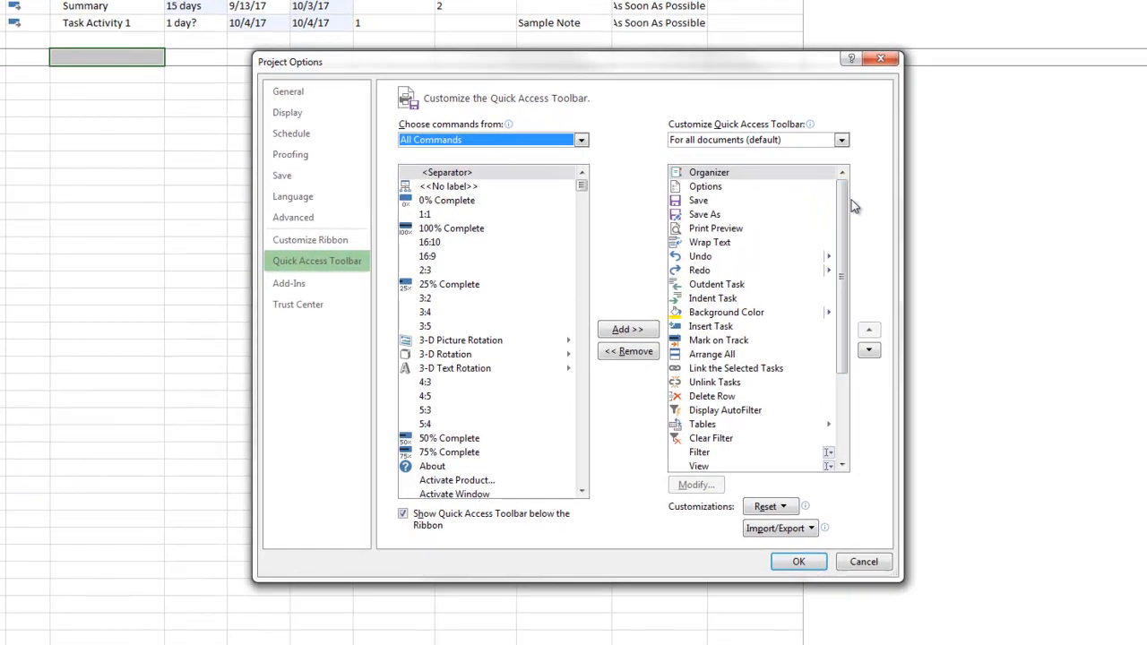
Examine the commands already on the Quick Access Toolbar one by one, from Organizer through Wrap Text.
{"action": "left_click", "coordinate": [734, 174]}
{"action": "key", "text": "Down"}
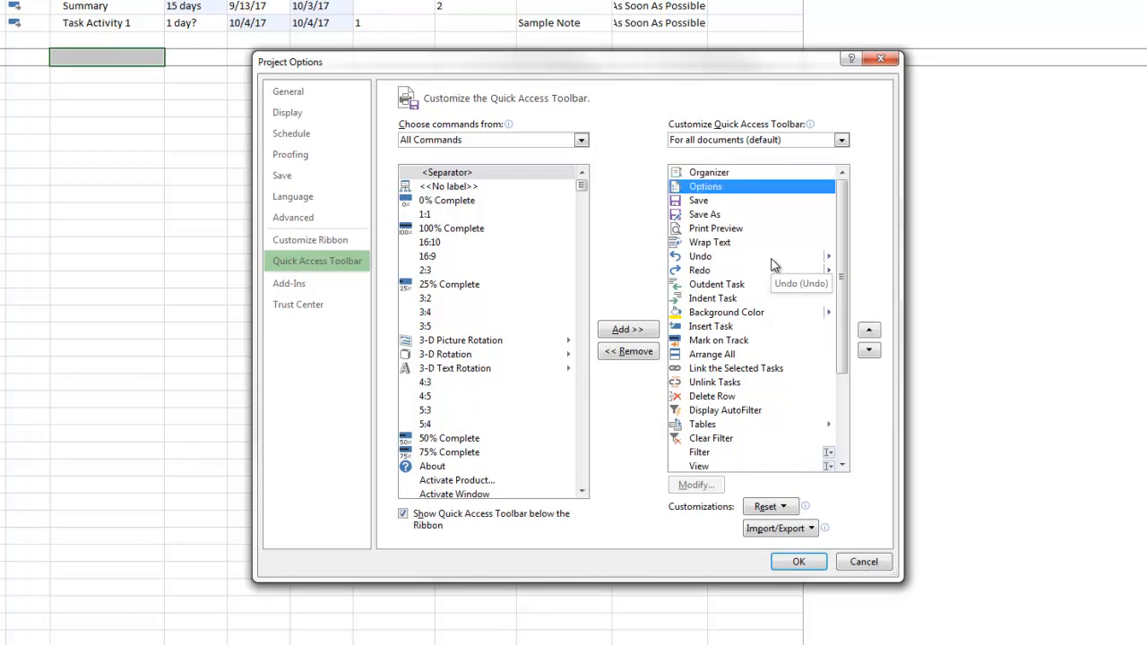
{"action": "key", "text": "Down"}
{"action": "key", "text": "Down"}
{"action": "key", "text": "Down"}
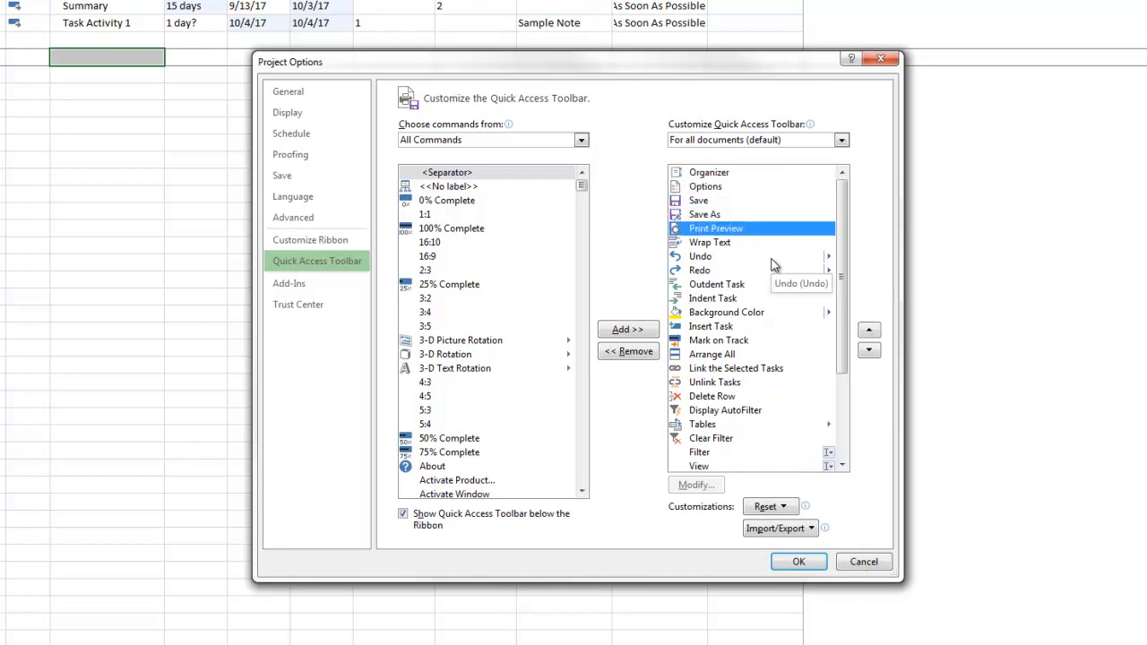
{"action": "key", "text": "Down"}
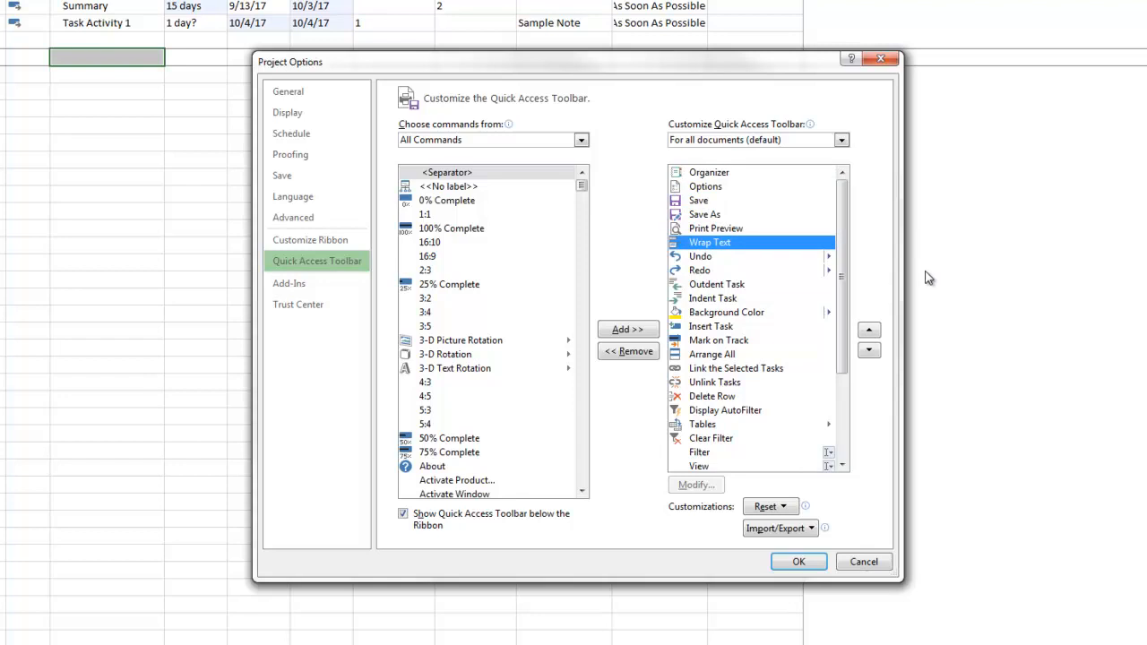
Review the toolbar's Save, Save As, Wrap Text, Outdent Task, Indent Task, Link the Selected Tasks, Delete Row, Tables and Show Outline commands.
{"action": "left_click", "coordinate": [707, 204]}
{"action": "left_click", "coordinate": [713, 219]}
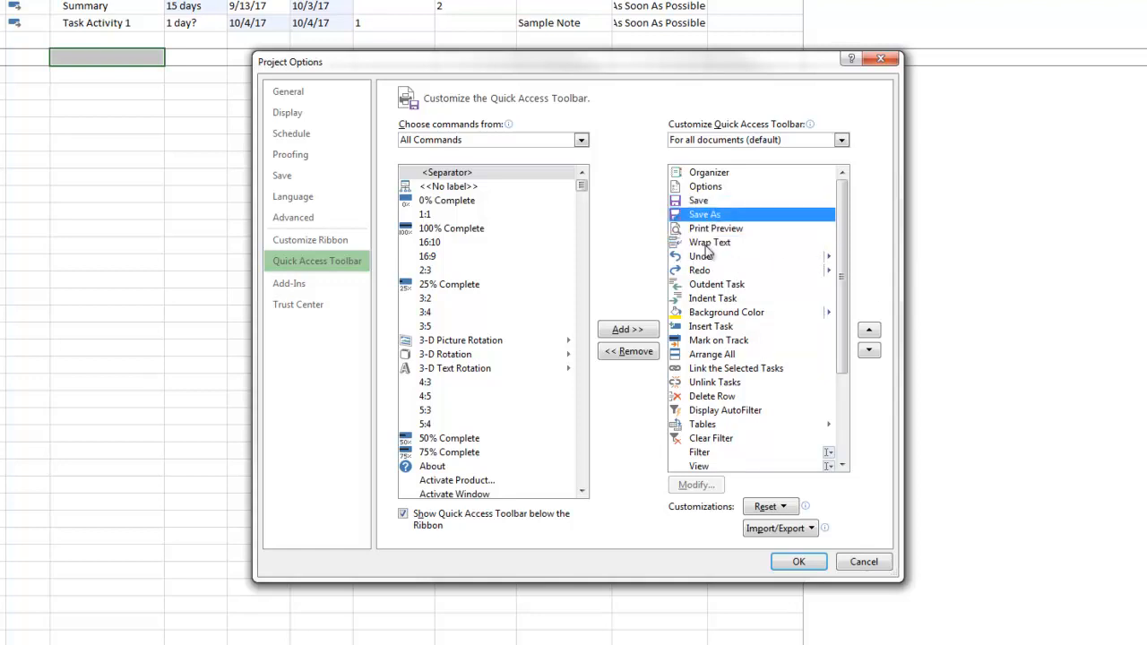
{"action": "left_click", "coordinate": [728, 246]}
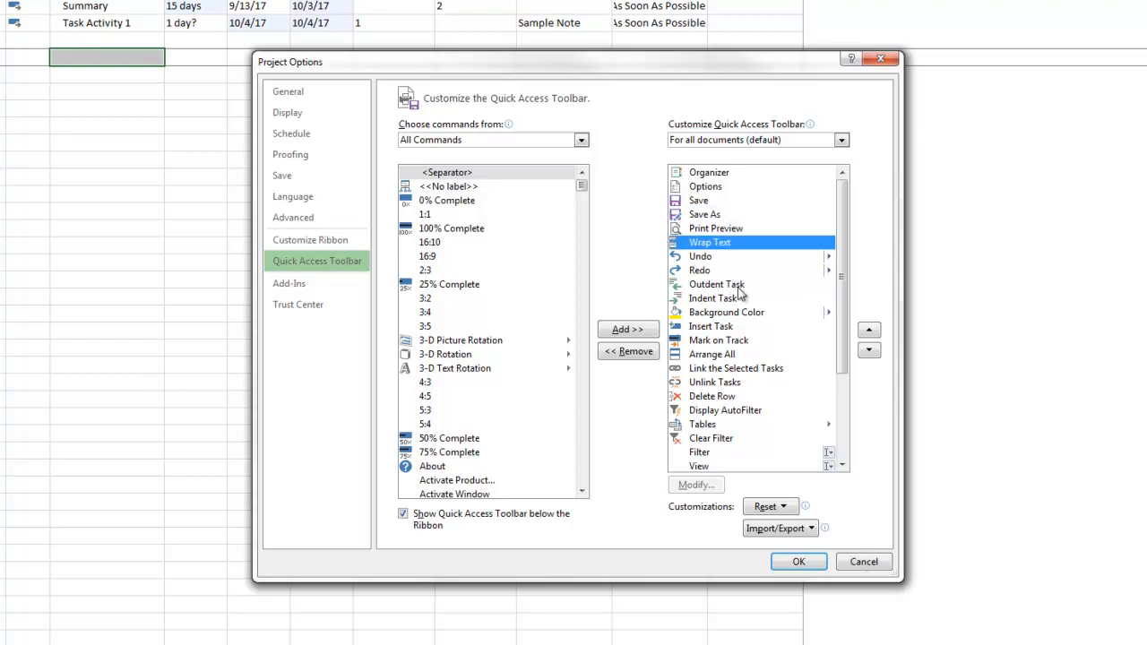
{"action": "left_click", "coordinate": [742, 285]}
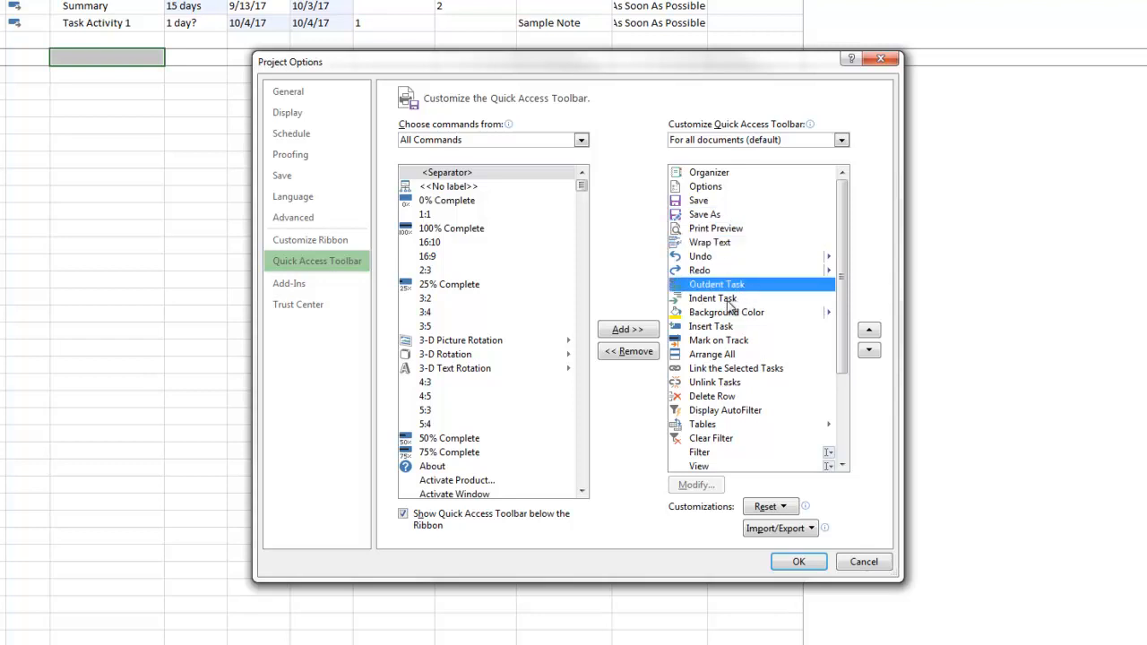
{"action": "left_click", "coordinate": [736, 301]}
{"action": "scroll", "coordinate": [838, 324], "scroll_direction": "down", "scroll_amount": 3}
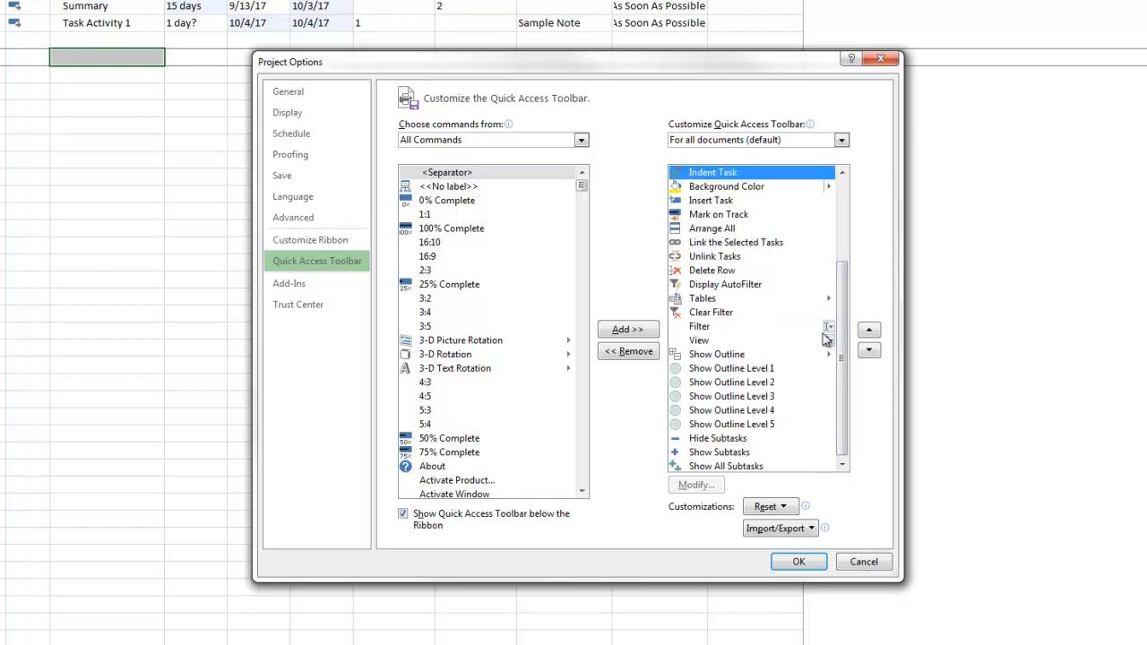
{"action": "left_click", "coordinate": [740, 250]}
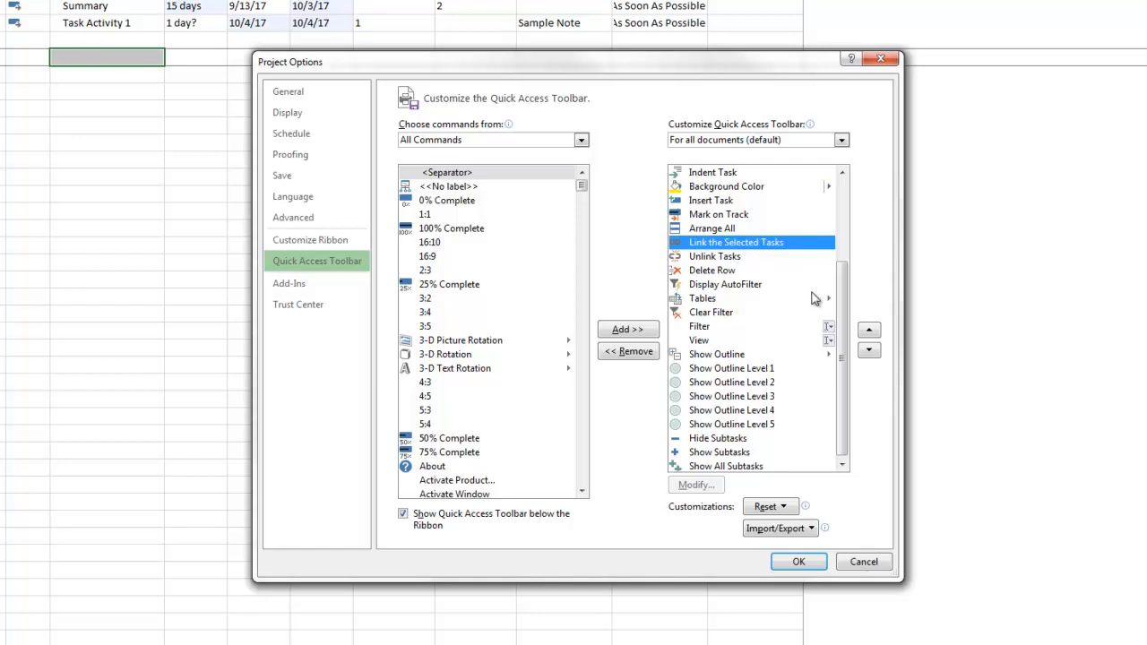
{"action": "left_click", "coordinate": [747, 271]}
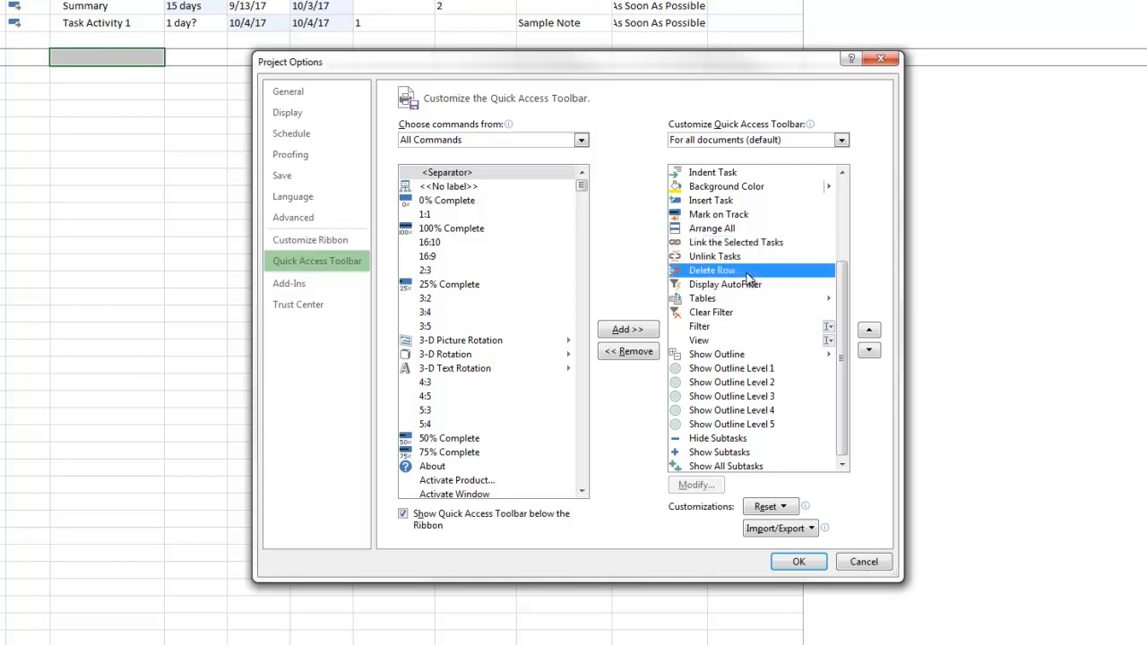
{"action": "left_click", "coordinate": [730, 297]}
{"action": "left_click", "coordinate": [683, 353]}
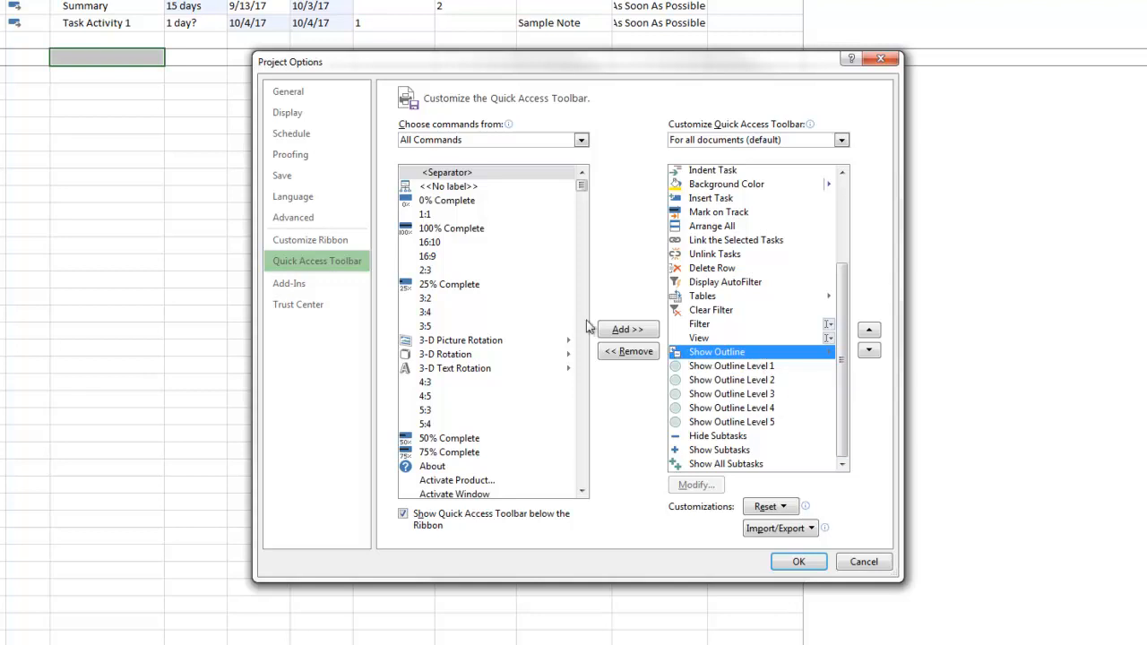
Locate Show Outline among all available commands, accept the options, and check its outline level choices on the Quick Access Toolbar.
{"action": "left_click_drag", "start_coordinate": [581, 186], "coordinate": [582, 421]}
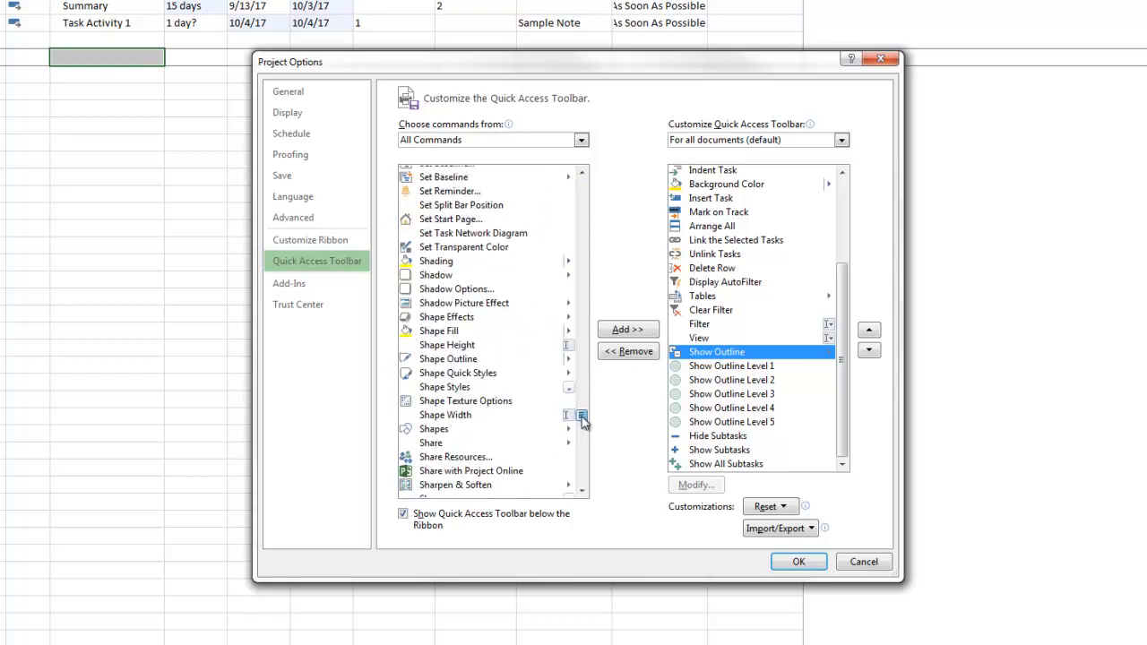
{"action": "left_click_drag", "start_coordinate": [581, 421], "coordinate": [583, 428]}
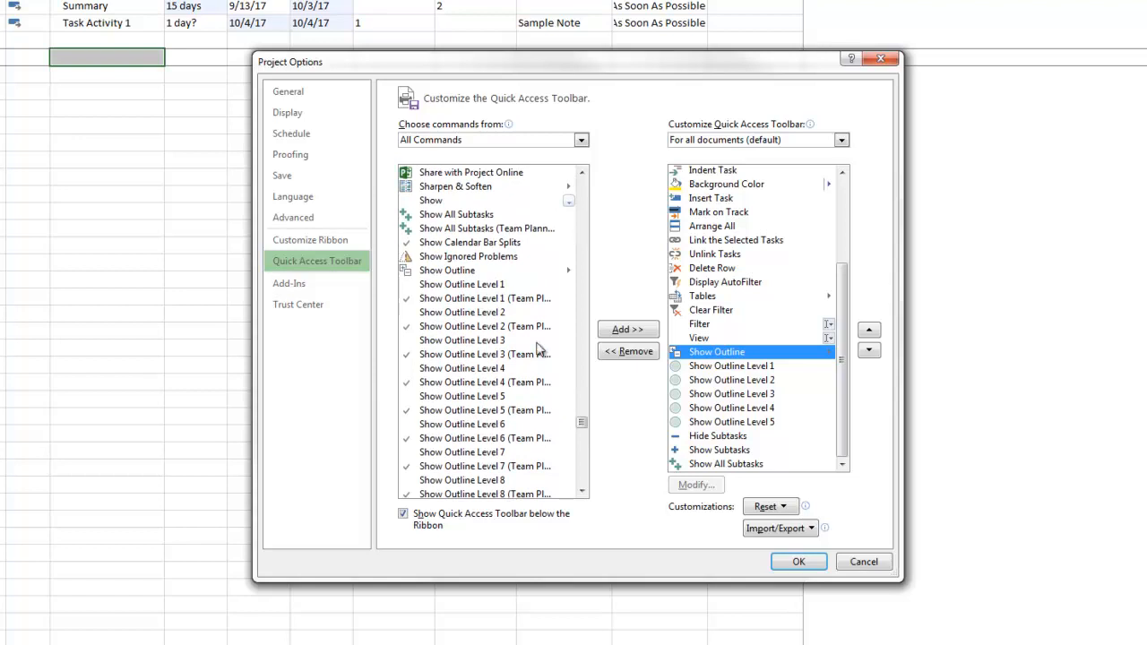
{"action": "left_click", "coordinate": [460, 274]}
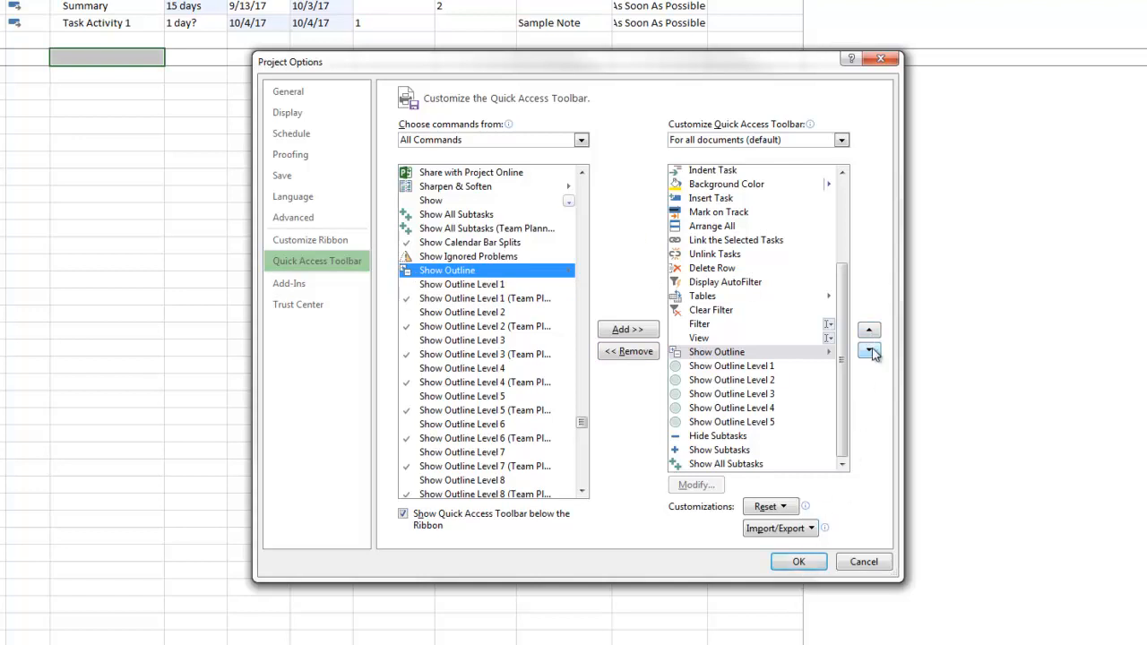
{"action": "left_click", "coordinate": [795, 562]}
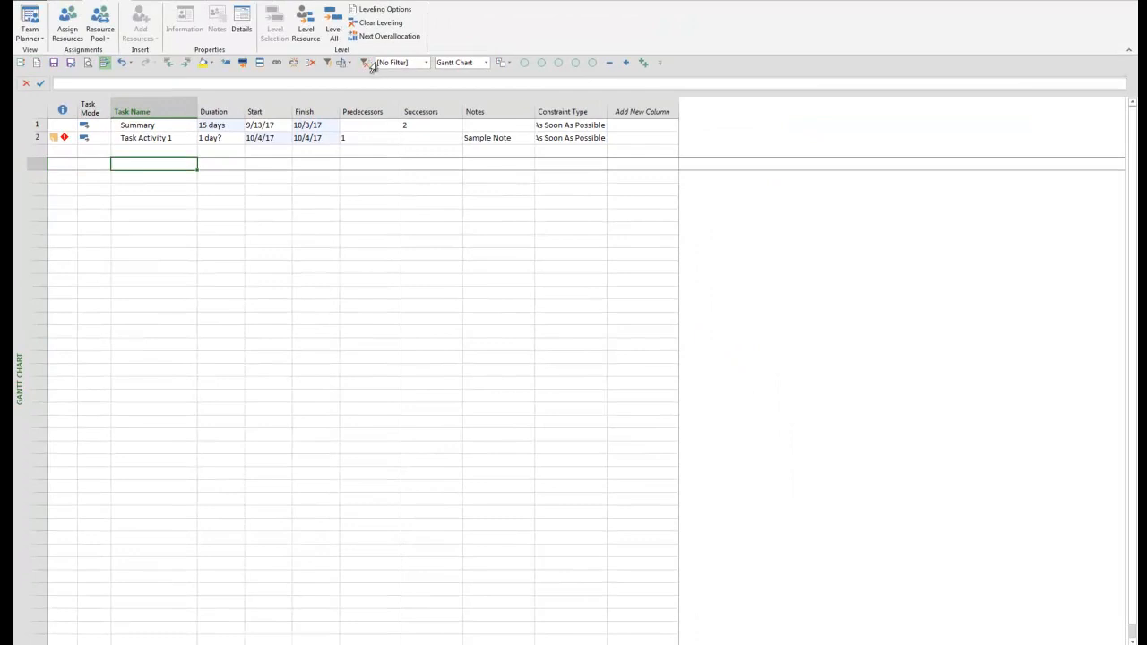
{"action": "left_click", "coordinate": [509, 64]}
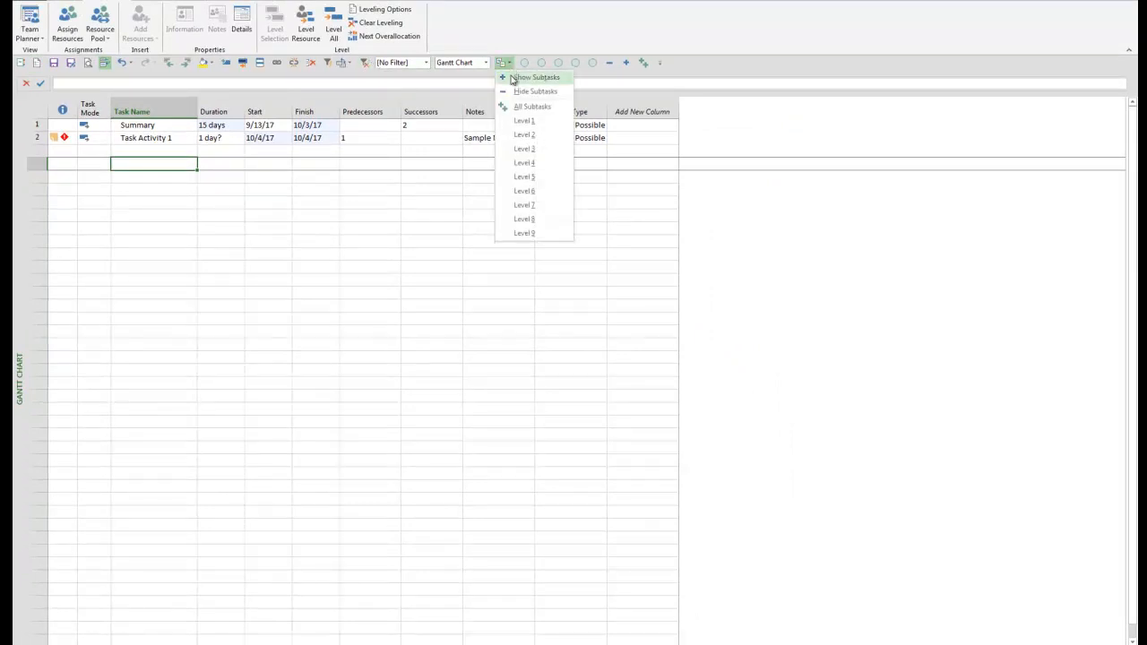
{"action": "left_click", "coordinate": [508, 18]}
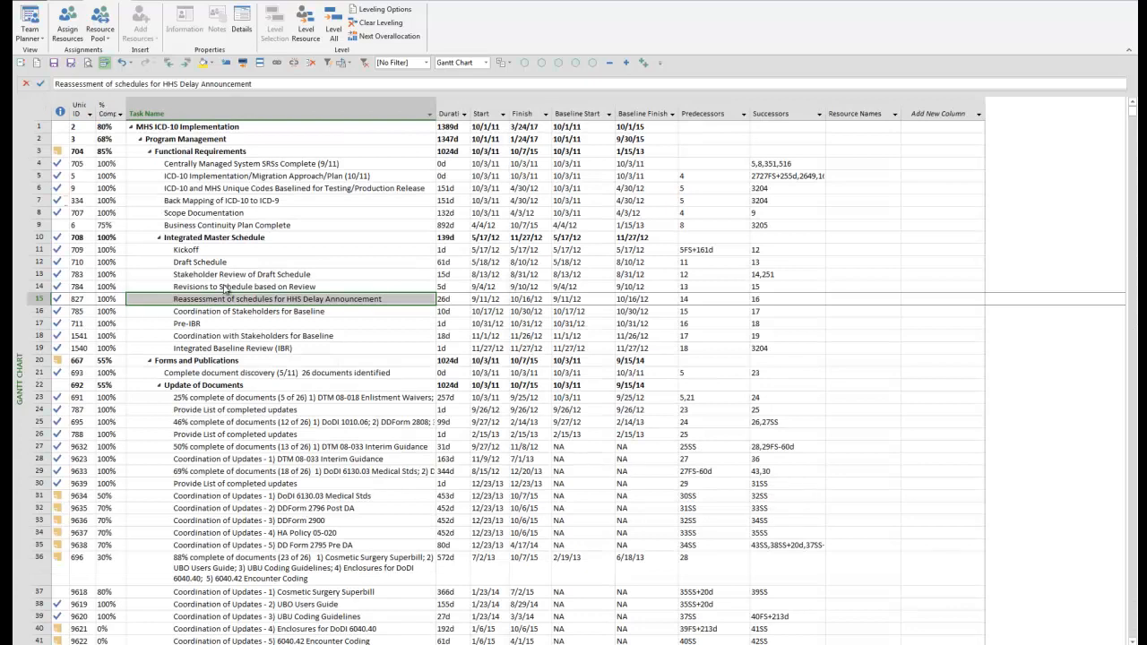
Examine the length of the schedule by going through its task list down to the final task, Monitor.
{"action": "left_click", "coordinate": [300, 205]}
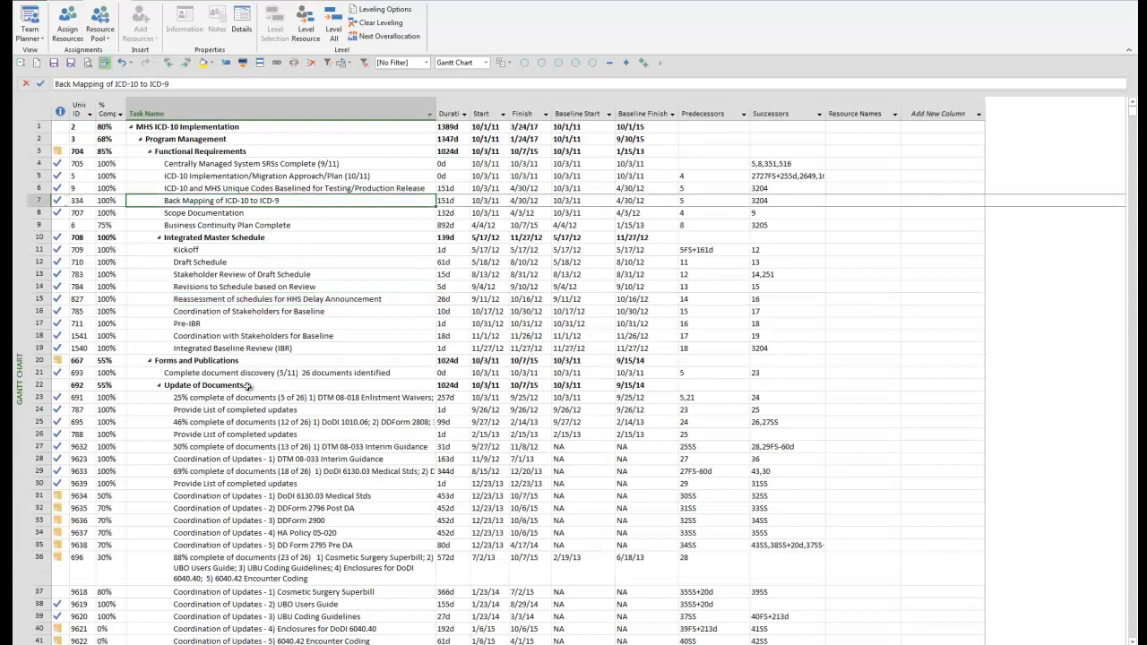
{"action": "scroll", "coordinate": [341, 356], "scroll_direction": "down", "scroll_amount": 20}
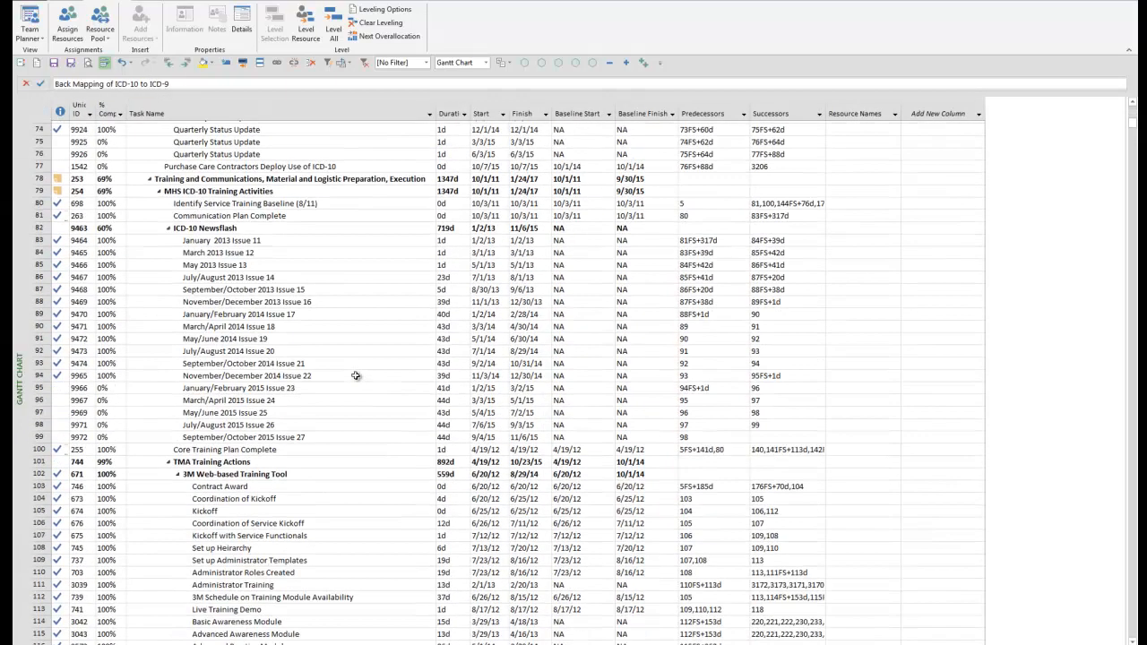
{"action": "scroll", "coordinate": [677, 388], "scroll_direction": "down", "scroll_amount": 17}
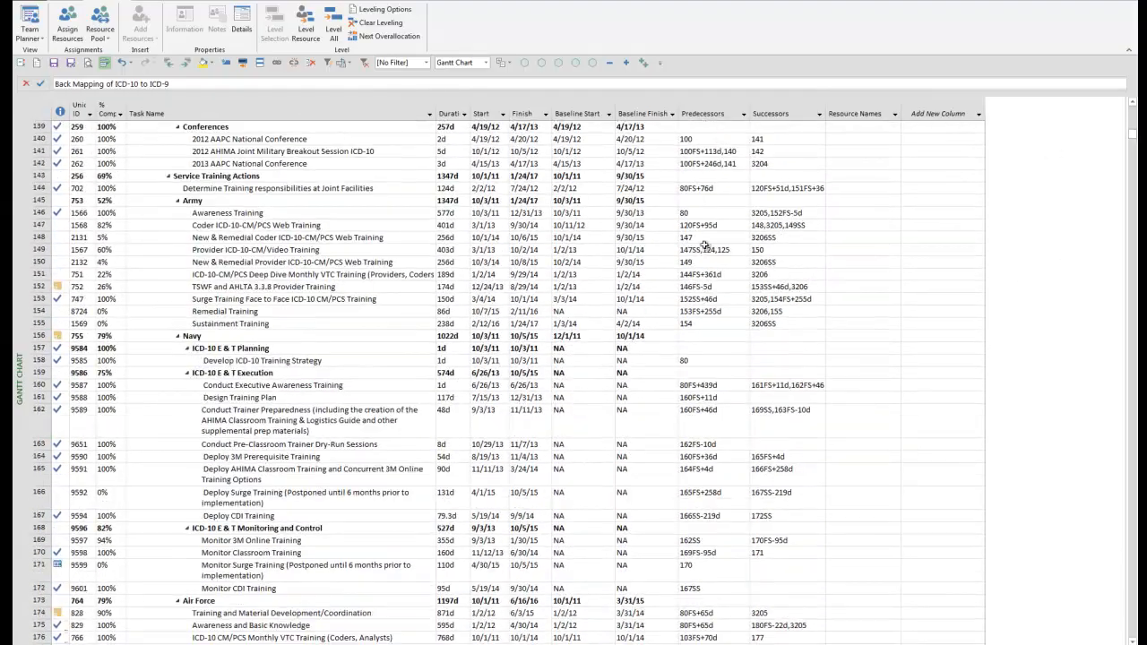
{"action": "scroll", "coordinate": [457, 342], "scroll_direction": "down", "scroll_amount": 1}
{"action": "scroll", "coordinate": [439, 350], "scroll_direction": "down", "scroll_amount": 20}
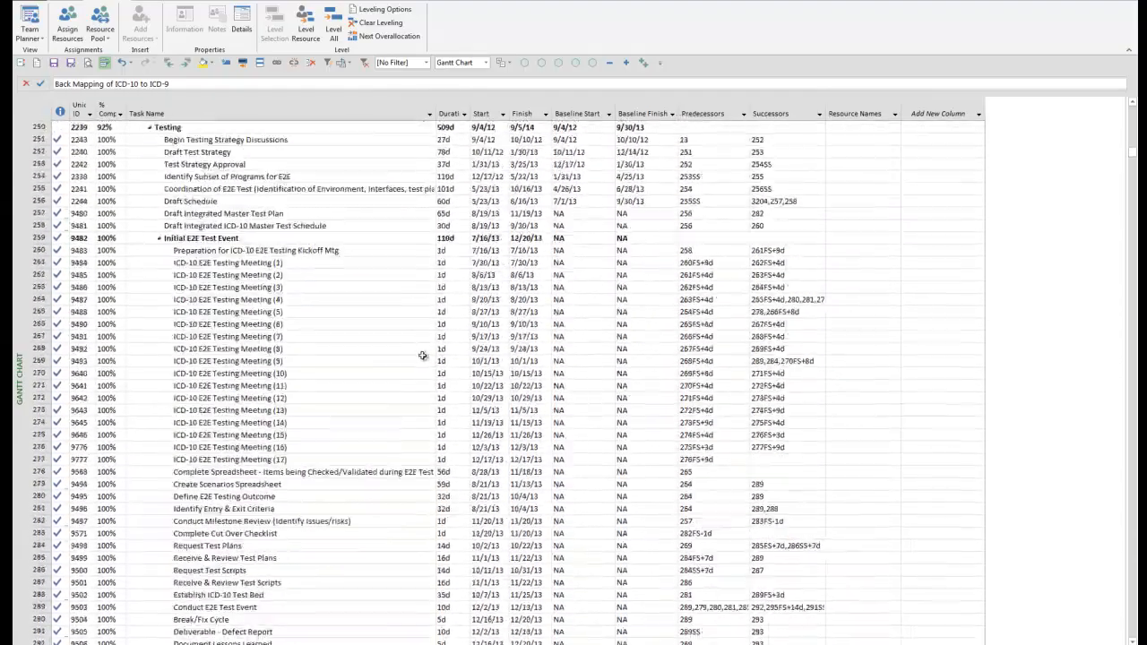
{"action": "scroll", "coordinate": [422, 358], "scroll_direction": "down", "scroll_amount": 20}
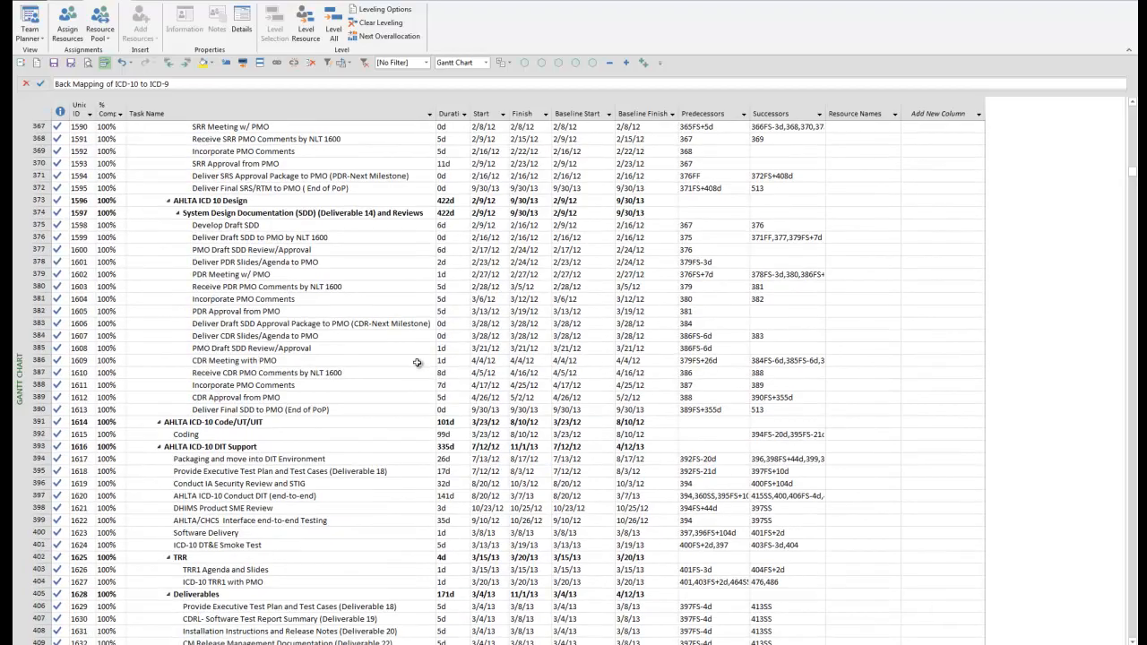
{"action": "scroll", "coordinate": [417, 362], "scroll_direction": "down", "scroll_amount": 3}
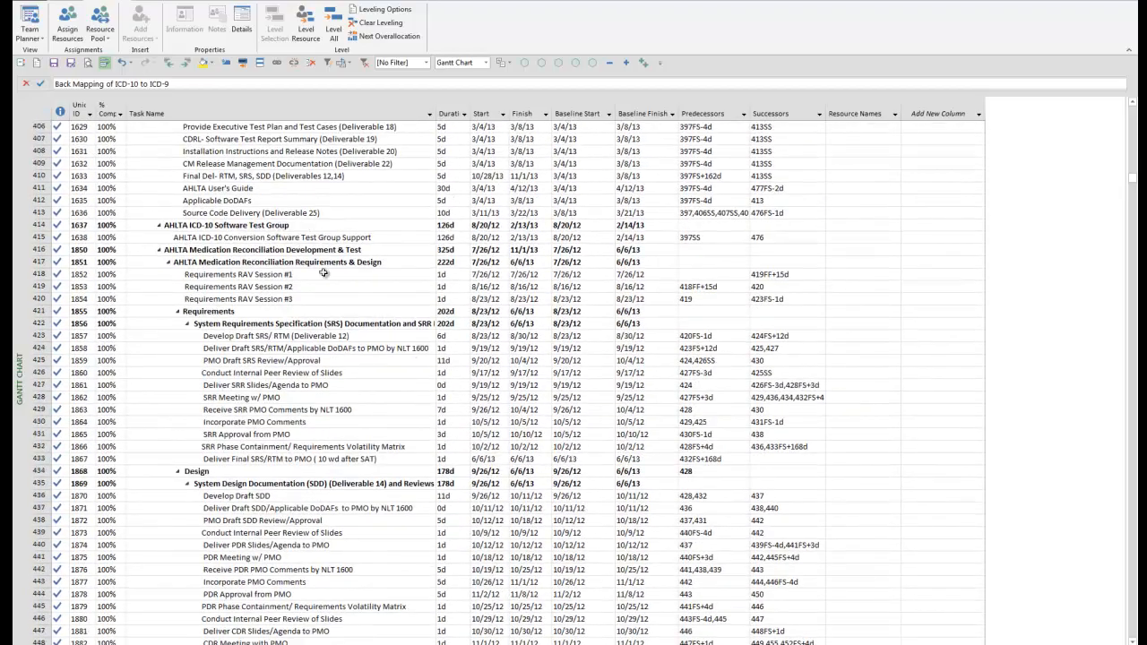
{"action": "scroll", "coordinate": [324, 269], "scroll_direction": "down", "scroll_amount": 20}
{"action": "scroll", "coordinate": [328, 292], "scroll_direction": "down", "scroll_amount": 13}
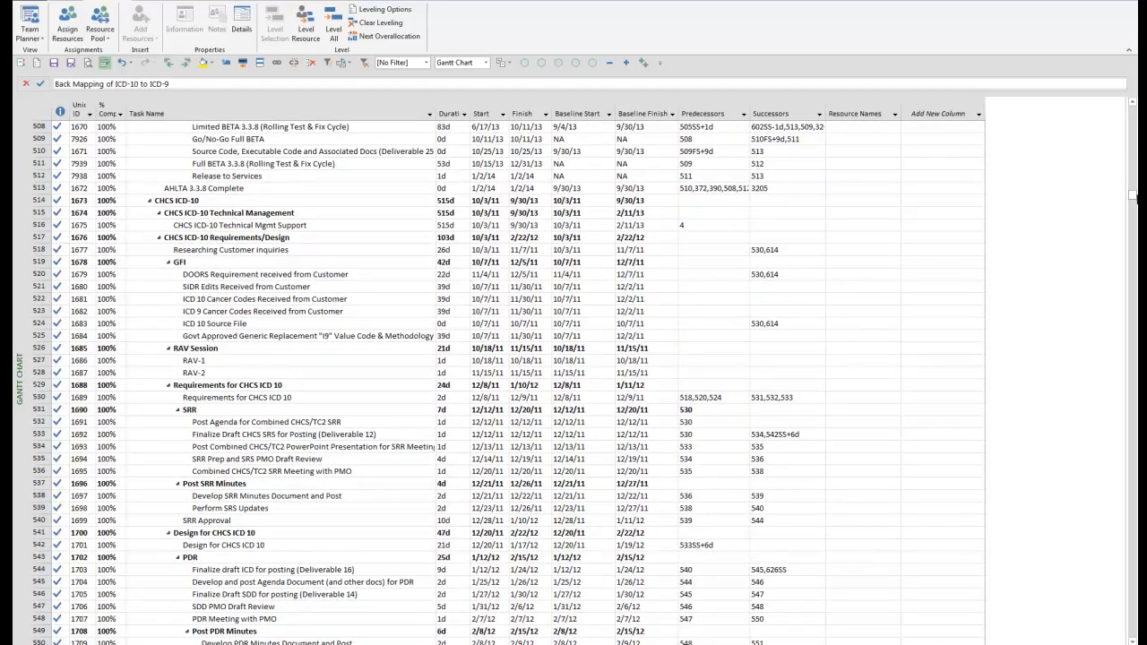
{"action": "scroll", "coordinate": [1134, 205], "scroll_direction": "down", "scroll_amount": 1}
{"action": "left_click_drag", "start_coordinate": [1133, 204], "coordinate": [1133, 640]}
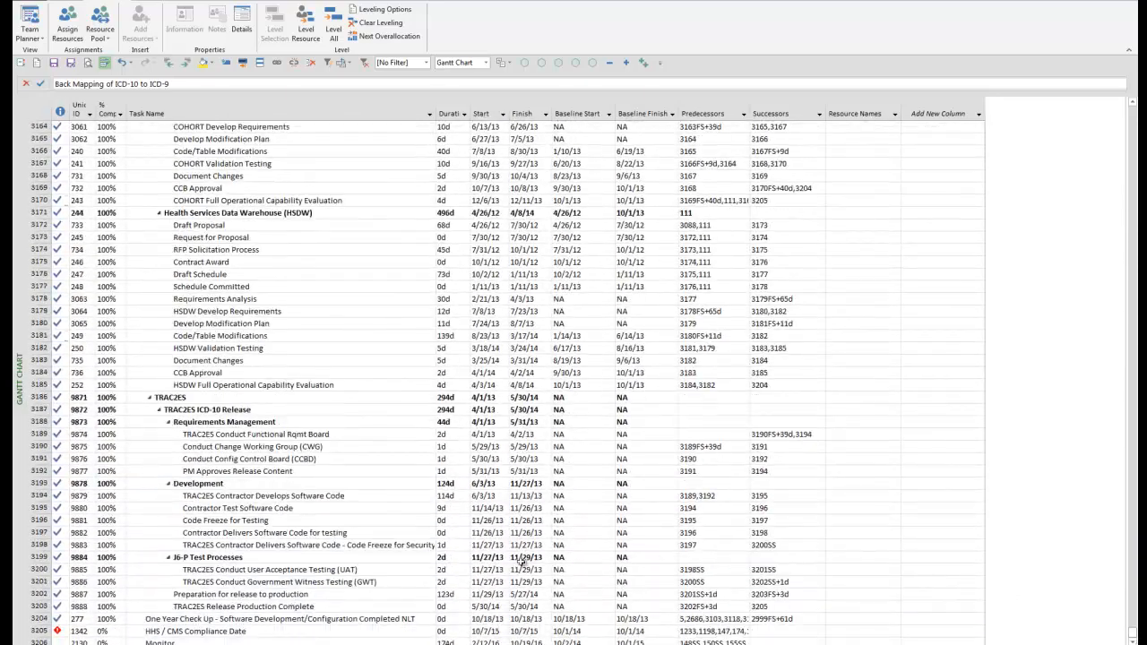
{"action": "left_click", "coordinate": [269, 639]}
{"action": "scroll", "coordinate": [268, 618], "scroll_direction": "down", "scroll_amount": 3}
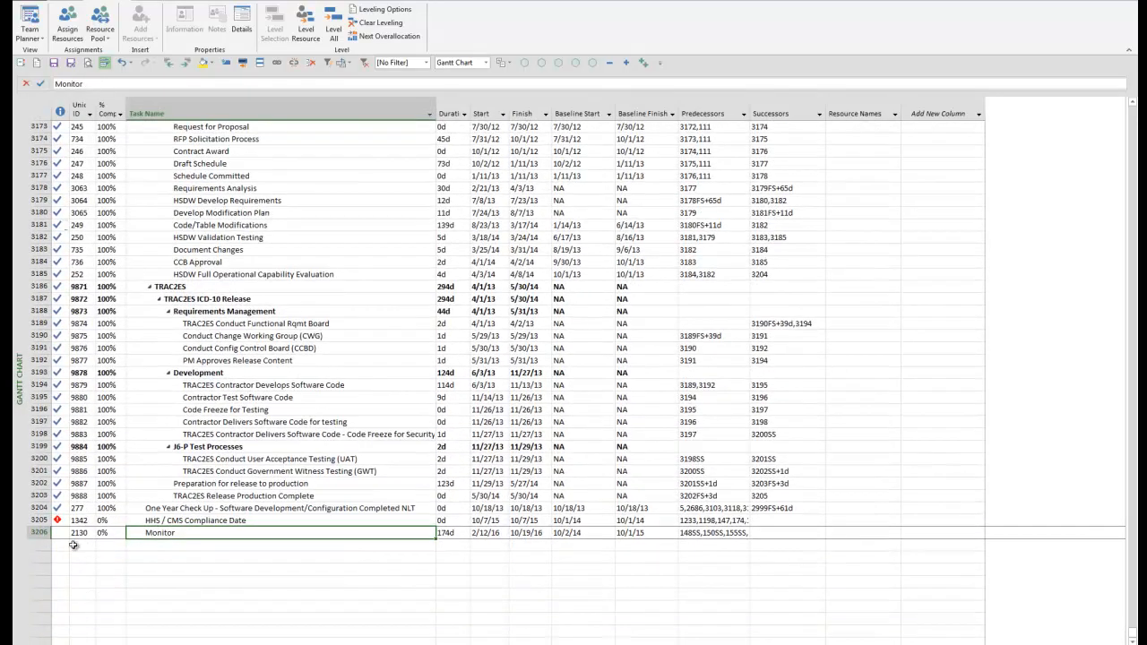
Collapse the whole schedule to outline Level 1 and select the MHS ICD-10 Implementation summary task at its start.
{"action": "scroll", "coordinate": [358, 509], "scroll_direction": "up", "scroll_amount": 20}
{"action": "scroll", "coordinate": [357, 508], "scroll_direction": "up", "scroll_amount": 10}
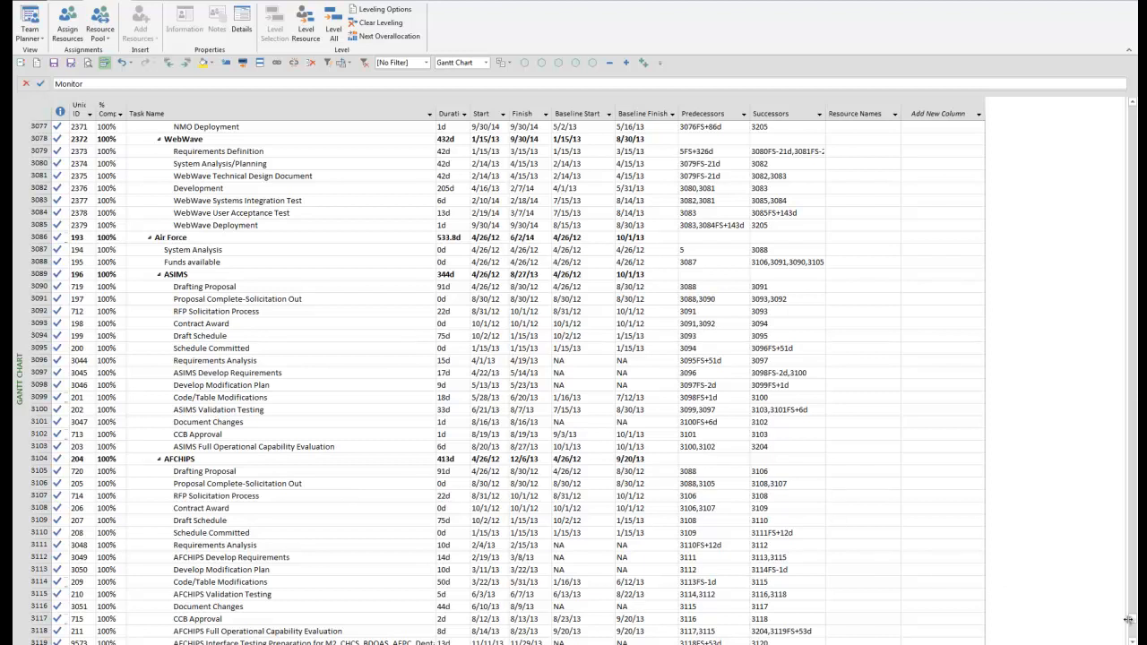
{"action": "left_click_drag", "start_coordinate": [1131, 620], "coordinate": [1130, 101]}
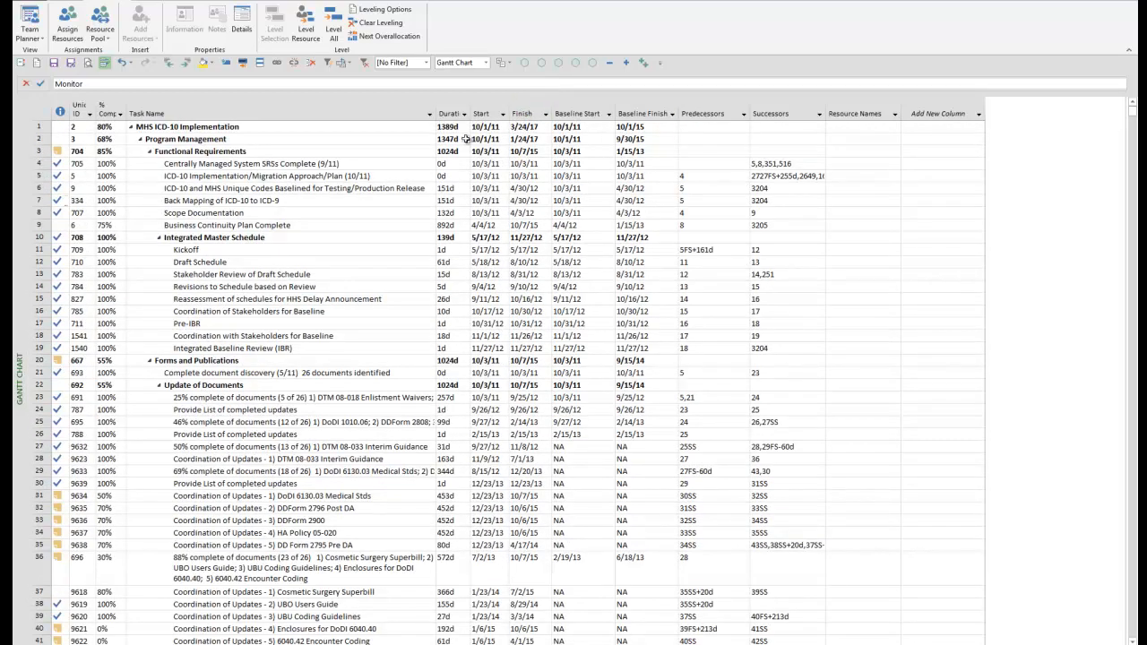
{"action": "left_click", "coordinate": [503, 63]}
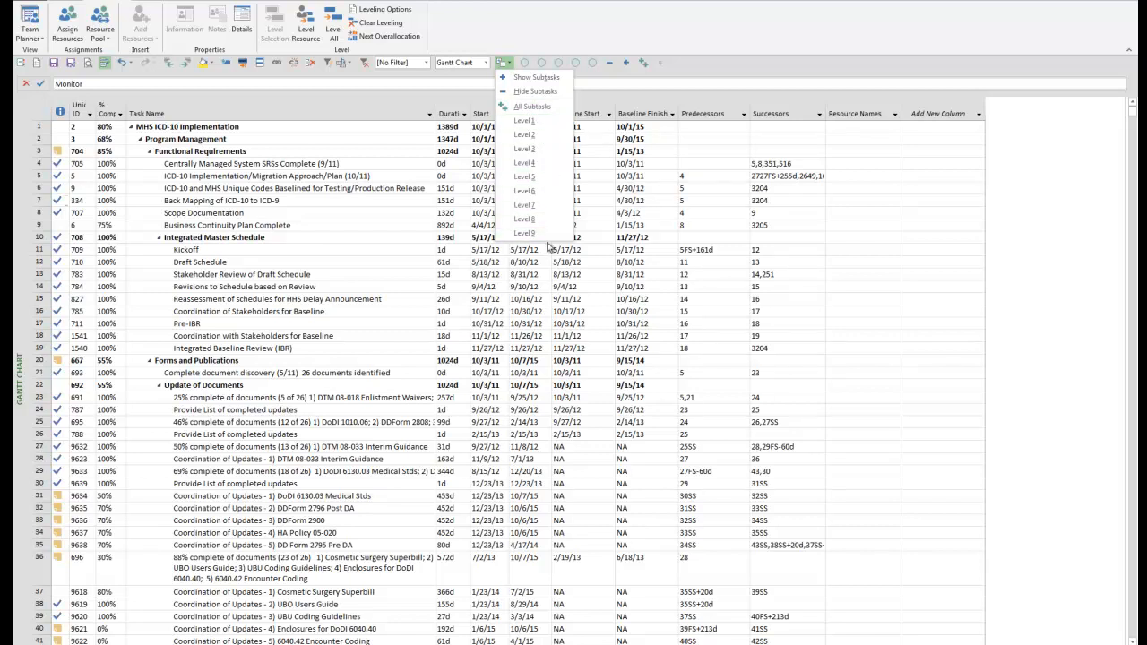
{"action": "left_click", "coordinate": [538, 149]}
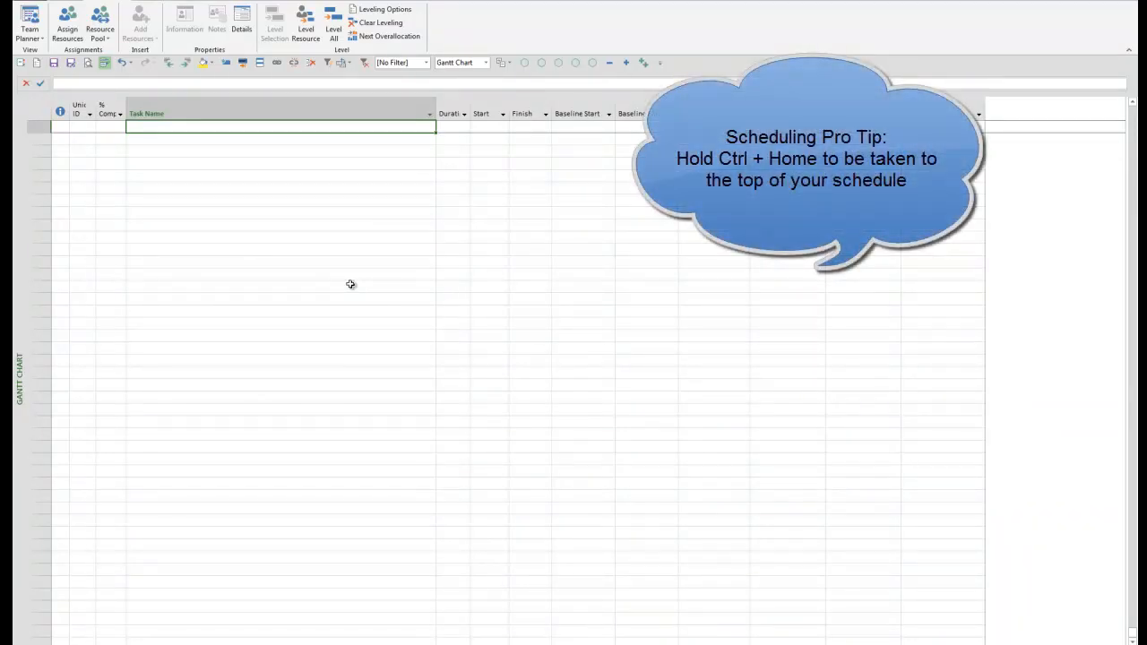
{"action": "key", "text": "ctrl+Home"}
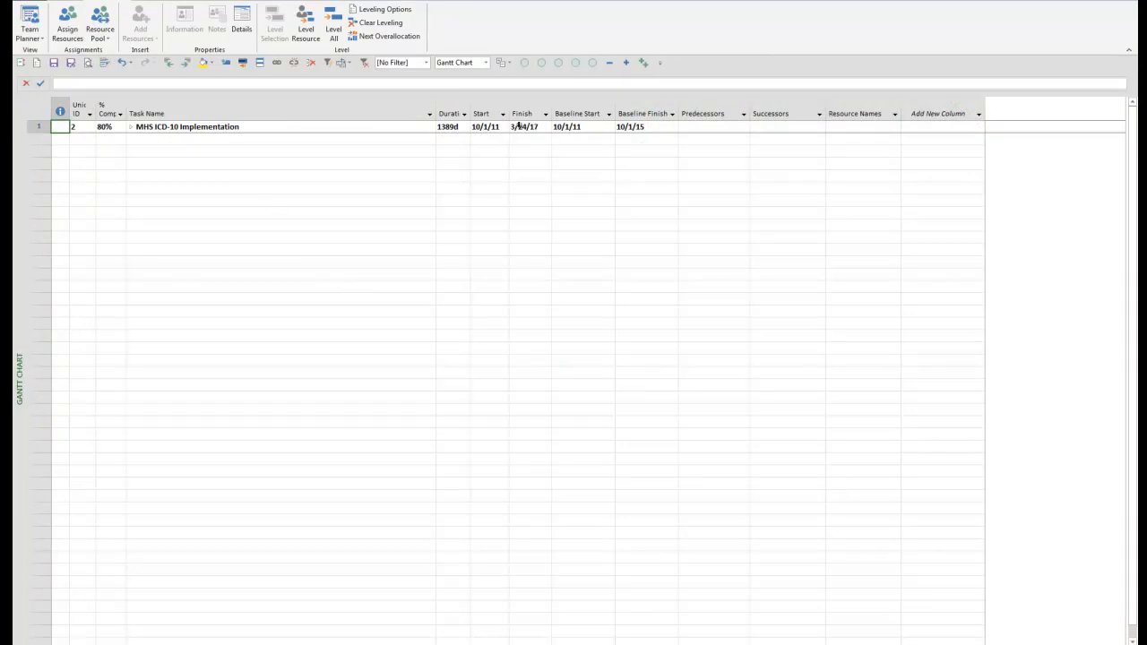
{"action": "left_click", "coordinate": [176, 131]}
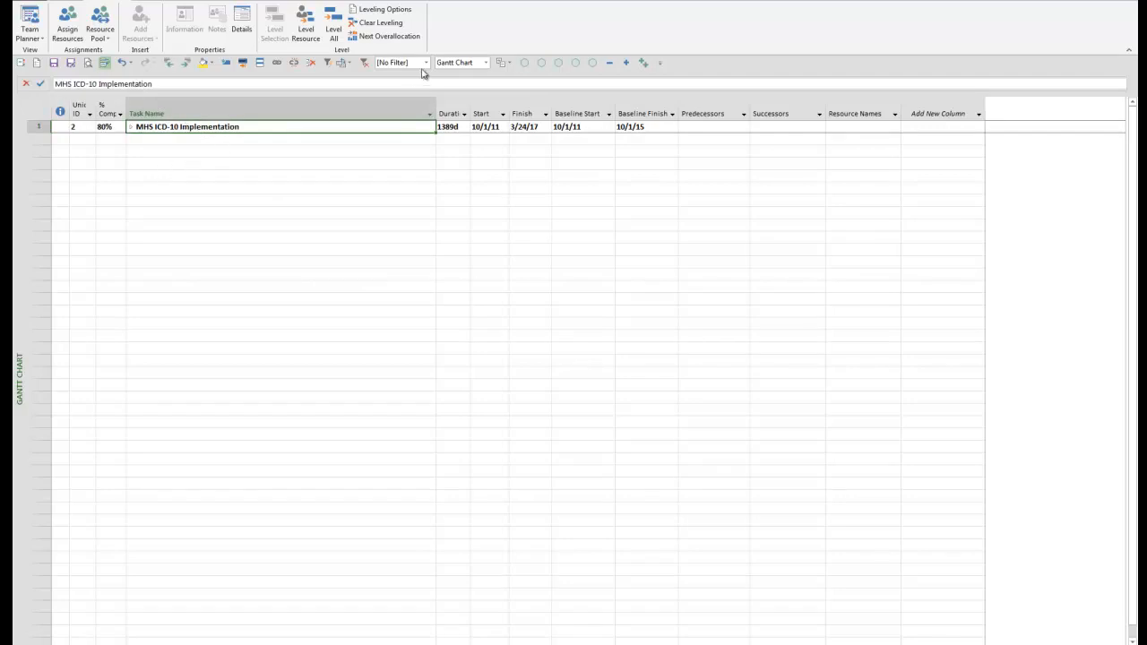
Show the project outline down to Level 2 and select the three summary tasks from Program Management to Service Managed Systems.
{"action": "left_click", "coordinate": [508, 63]}
{"action": "left_click", "coordinate": [527, 135]}
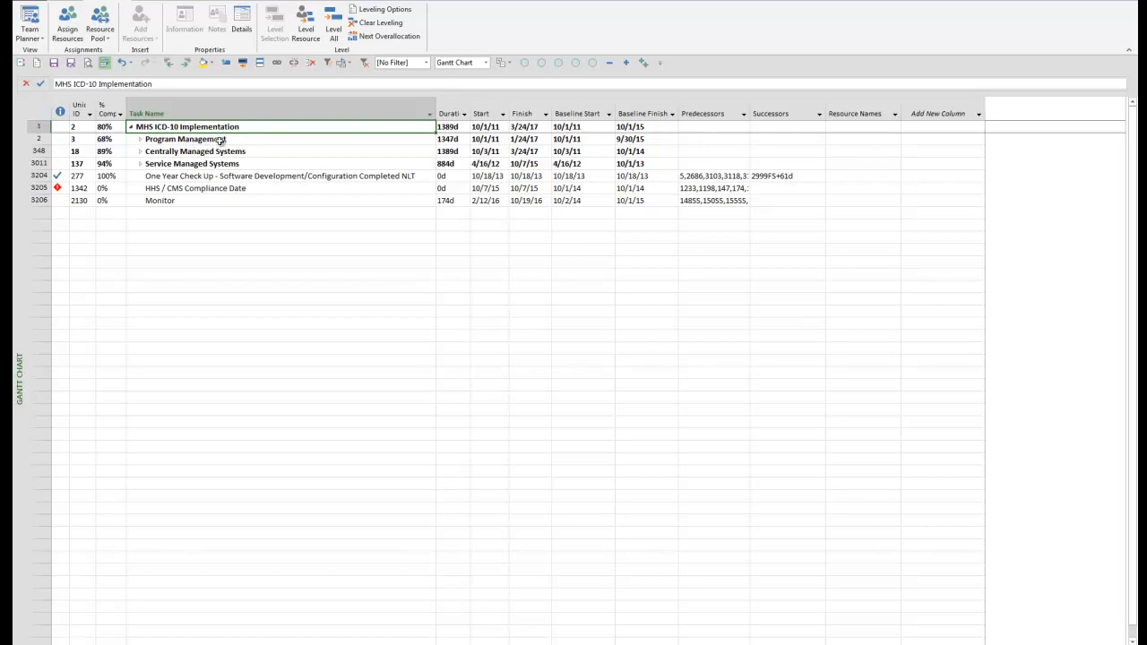
{"action": "left_click_drag", "start_coordinate": [219, 141], "coordinate": [224, 164]}
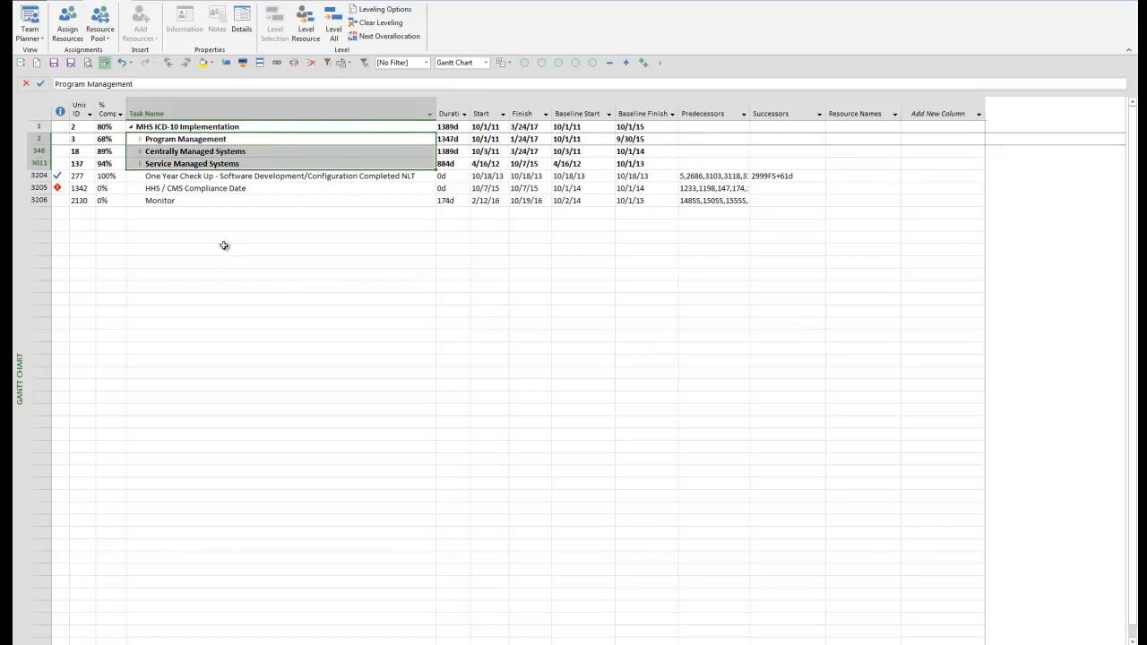
Show the outline down to Level 3 and highlight the subtasks under Program Management and Centrally Managed Systems.
{"action": "left_click", "coordinate": [505, 62]}
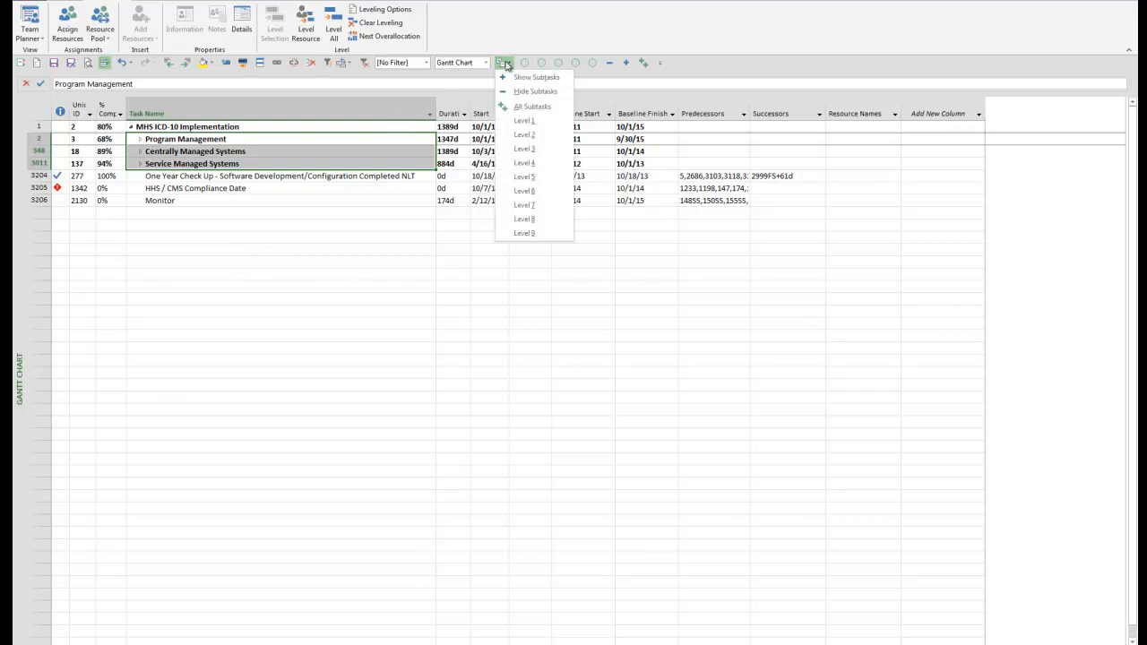
{"action": "left_click", "coordinate": [522, 149]}
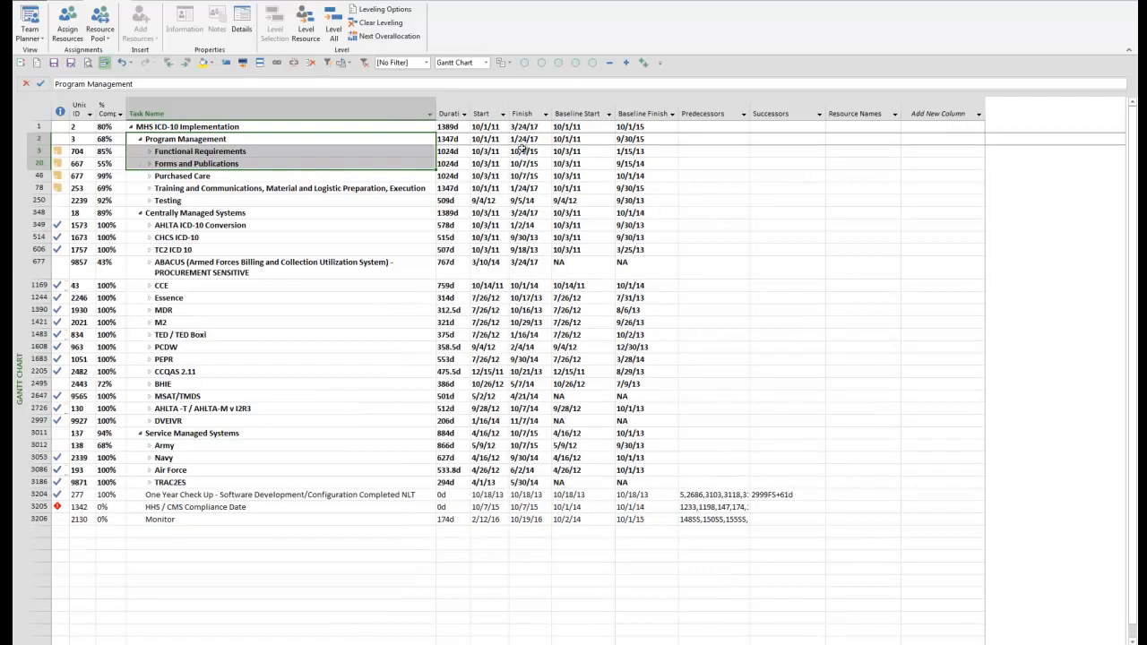
{"action": "left_click", "coordinate": [363, 236]}
{"action": "left_click_drag", "start_coordinate": [231, 151], "coordinate": [229, 198]}
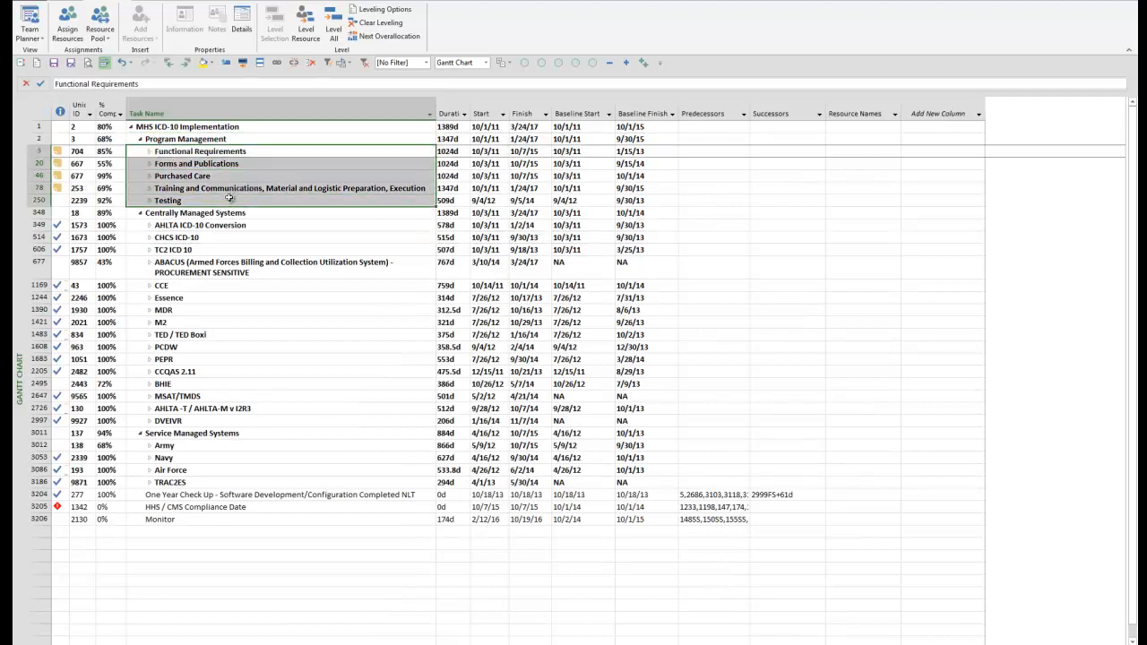
{"action": "left_click_drag", "start_coordinate": [220, 225], "coordinate": [229, 424]}
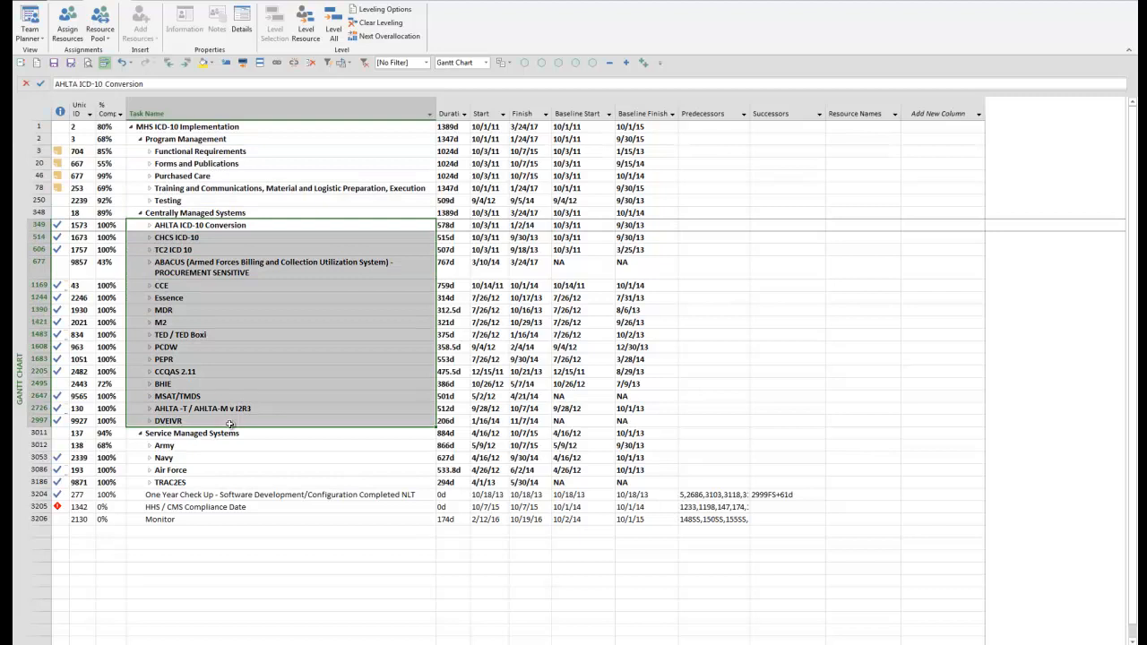
Expand the M2 summary task and look through its detailed subtasks down to the production release deployment.
{"action": "left_click", "coordinate": [224, 321]}
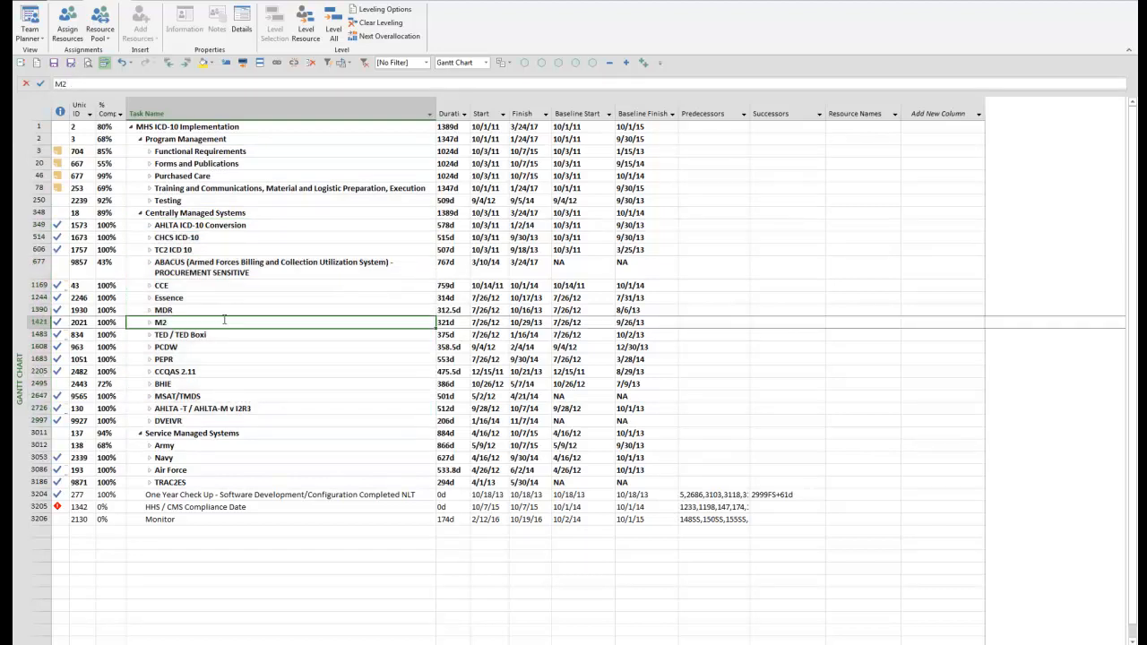
{"action": "left_click", "coordinate": [149, 323]}
{"action": "scroll", "coordinate": [318, 370], "scroll_direction": "down", "scroll_amount": 7}
{"action": "scroll", "coordinate": [257, 405], "scroll_direction": "down", "scroll_amount": 12}
{"action": "scroll", "coordinate": [264, 405], "scroll_direction": "up", "scroll_amount": 6}
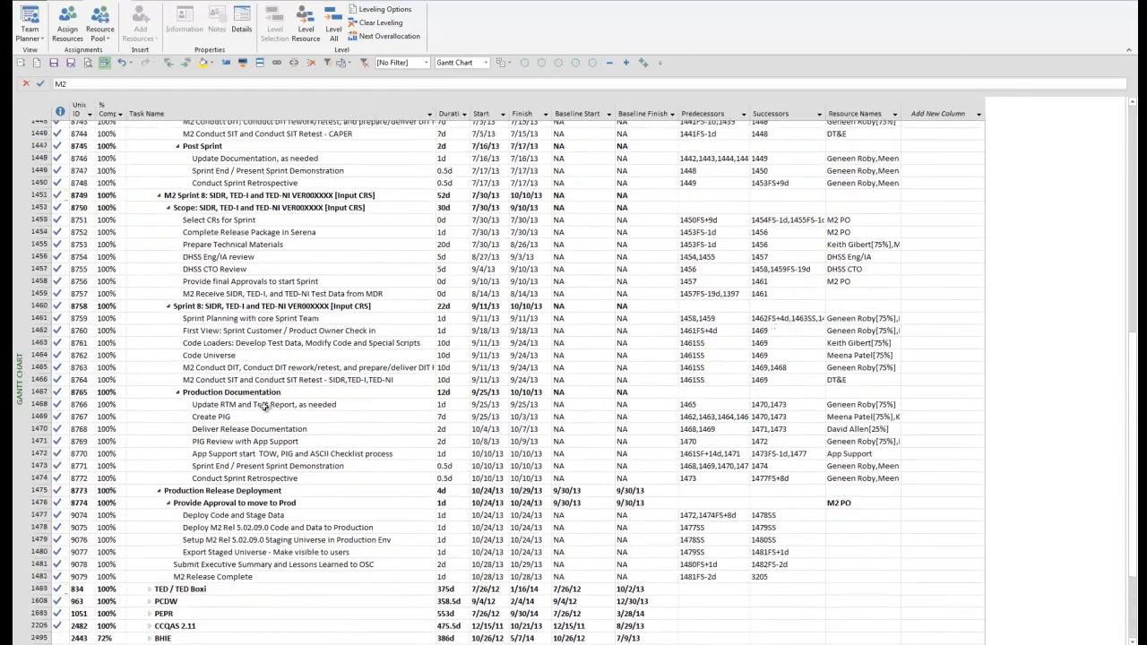
{"action": "scroll", "coordinate": [264, 405], "scroll_direction": "up", "scroll_amount": 3}
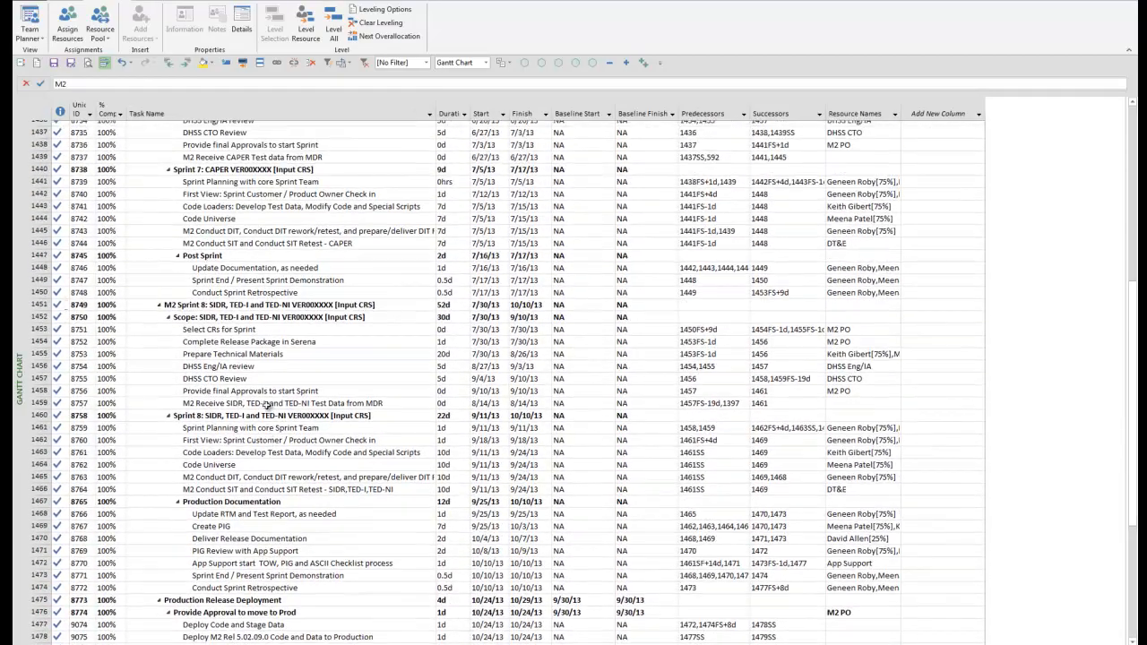
{"action": "scroll", "coordinate": [266, 405], "scroll_direction": "up", "scroll_amount": 2}
{"action": "scroll", "coordinate": [277, 368], "scroll_direction": "up", "scroll_amount": 3}
{"action": "scroll", "coordinate": [276, 368], "scroll_direction": "up", "scroll_amount": 5}
Collapse the M2 summary task to hide its subtasks.
{"action": "left_click", "coordinate": [505, 64]}
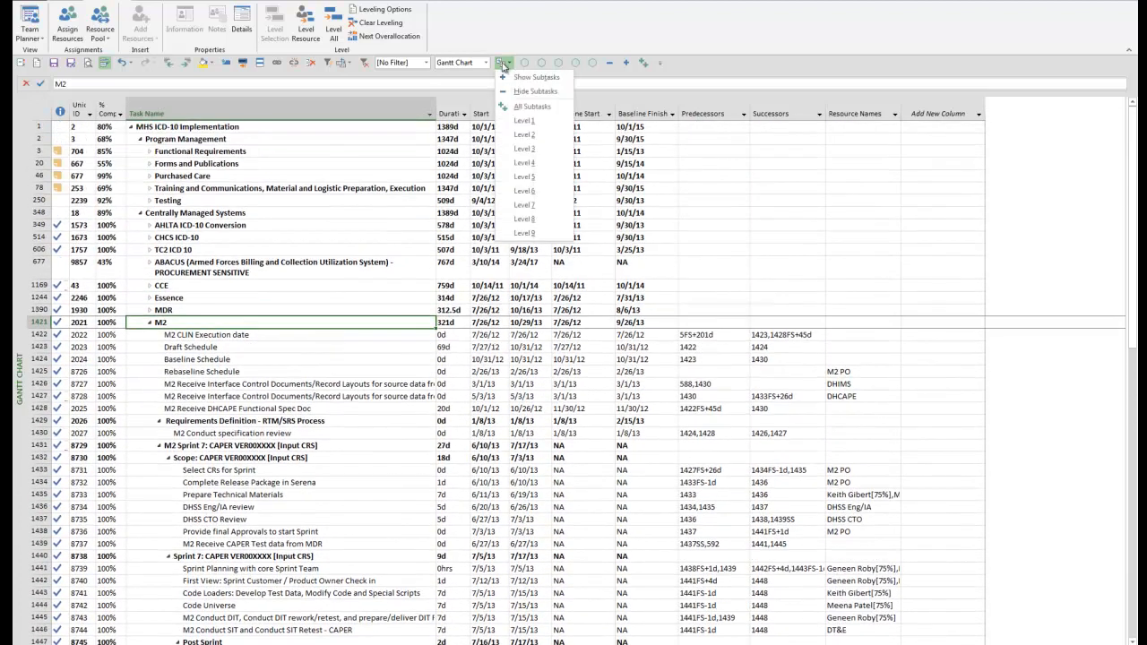
{"action": "left_click", "coordinate": [235, 267]}
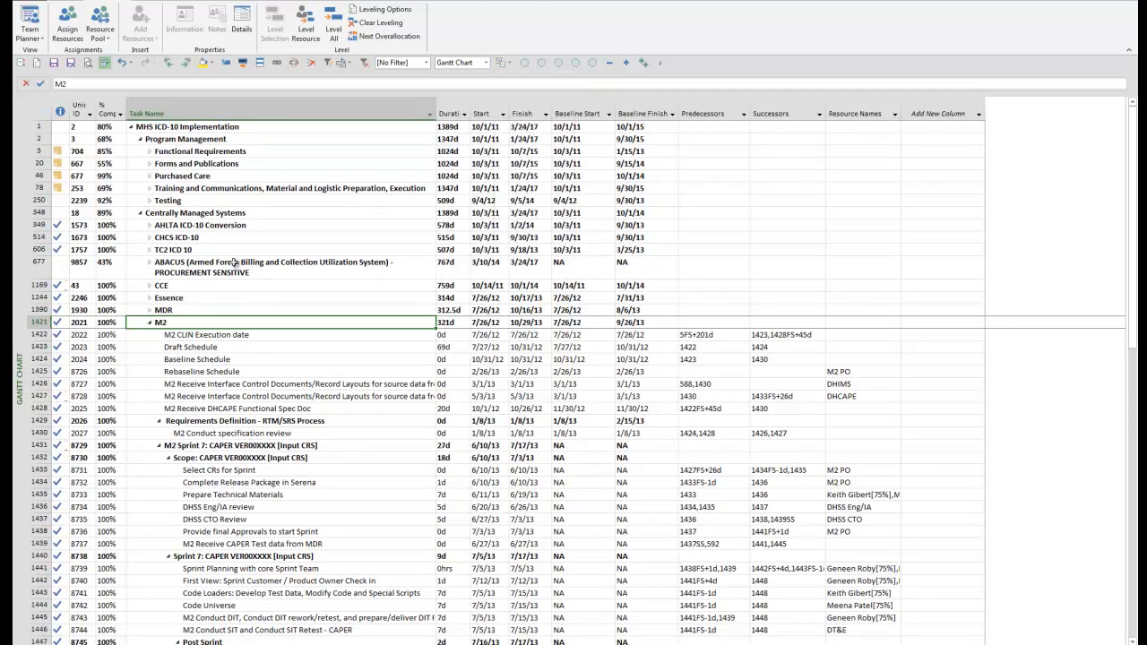
{"action": "left_click", "coordinate": [150, 322]}
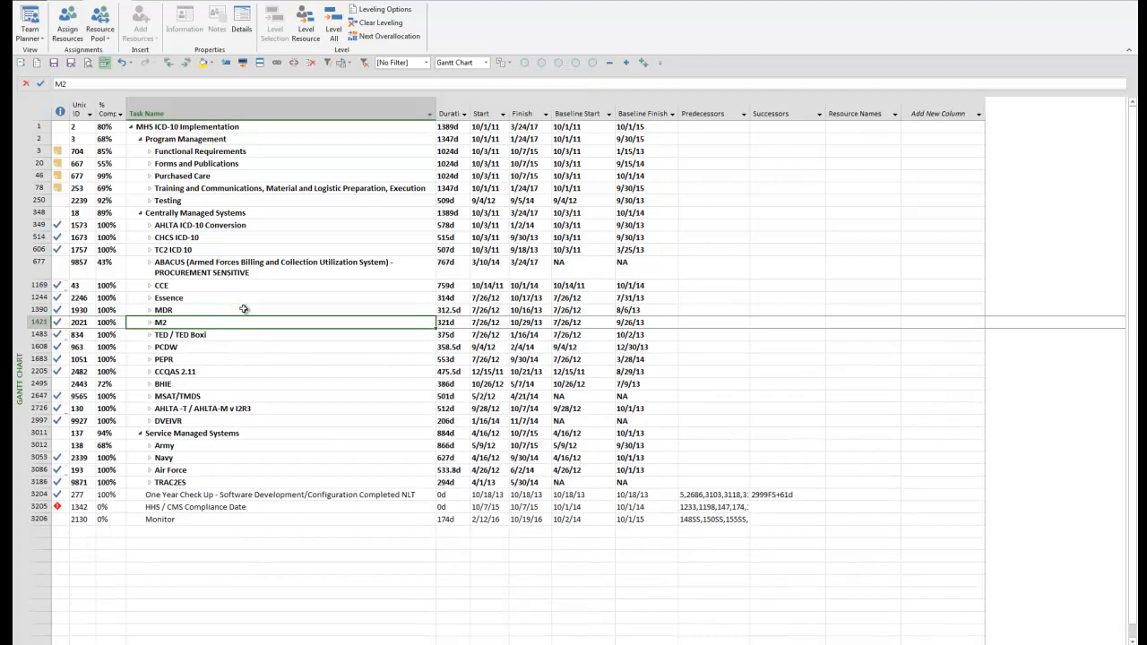
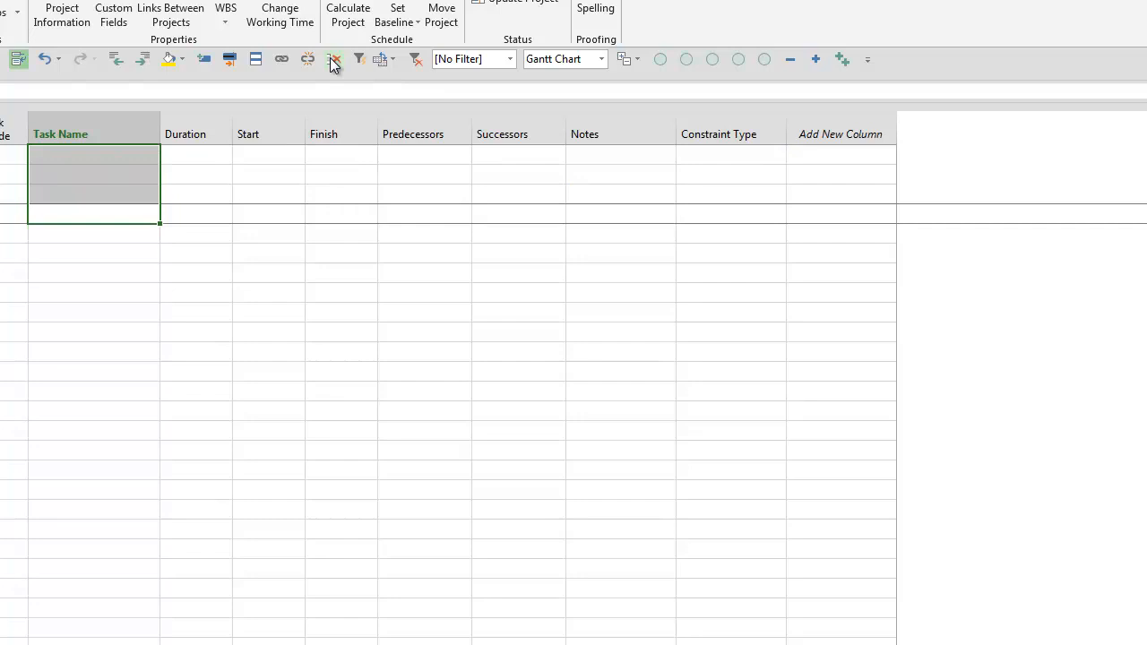
Enter Wedding and Guests as the first two task names in the blank project.
{"action": "left_click", "coordinate": [108, 159]}
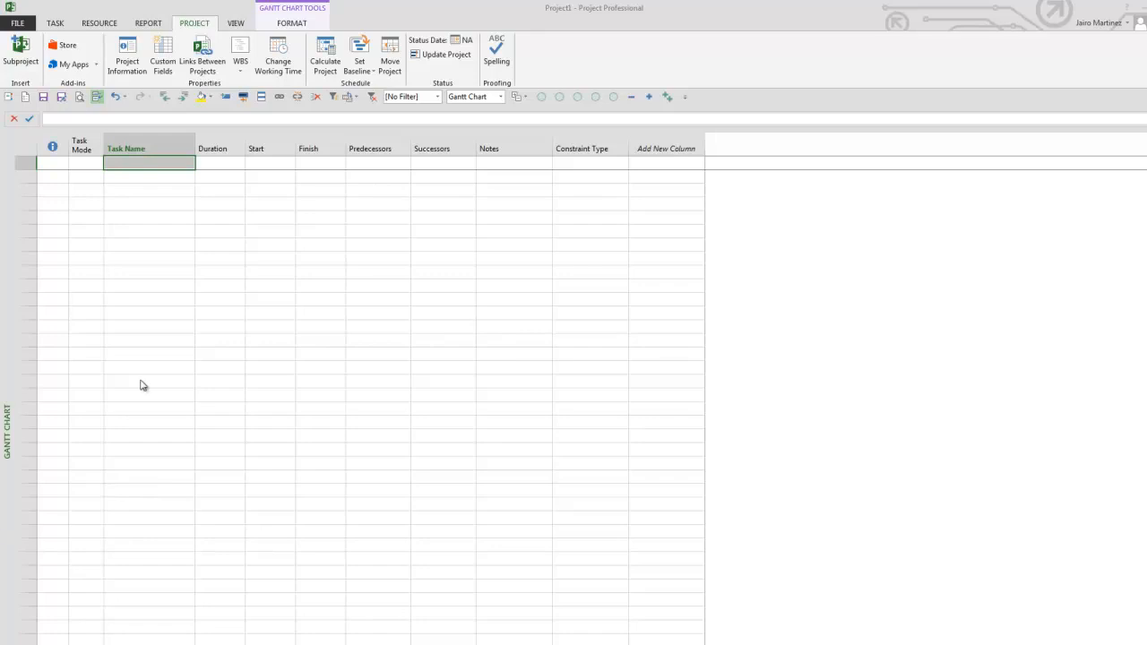
{"action": "left_click", "coordinate": [150, 163]}
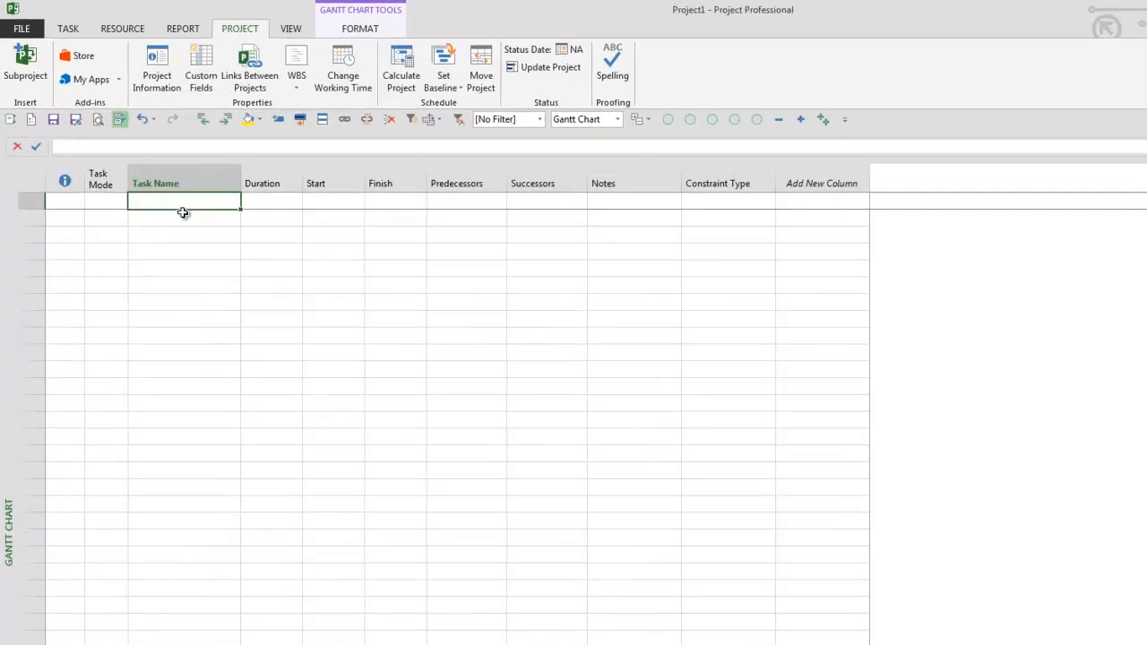
{"action": "type", "text": "Wedding"}
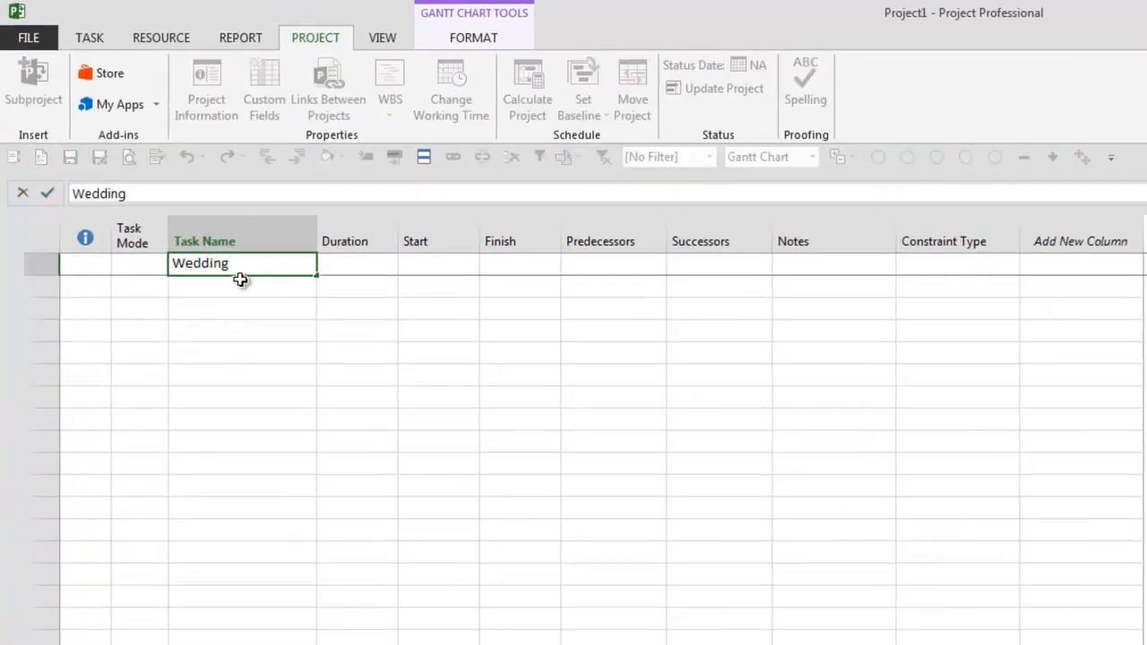
{"action": "key", "text": "Return"}
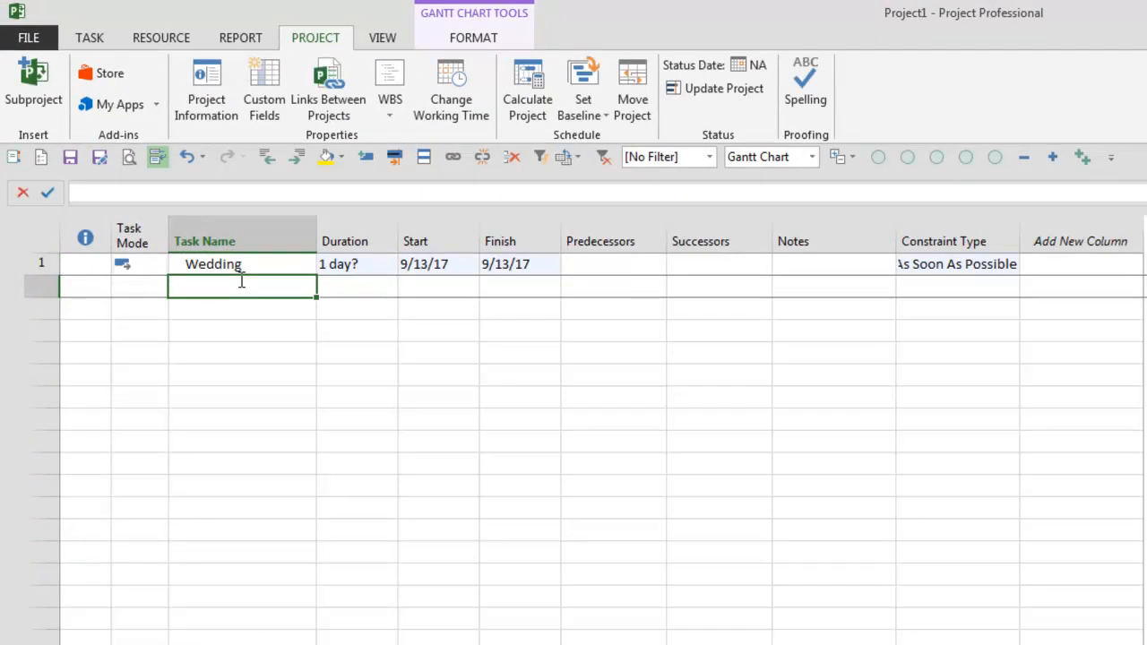
{"action": "type", "text": "Guests"}
{"action": "key", "text": "Return"}
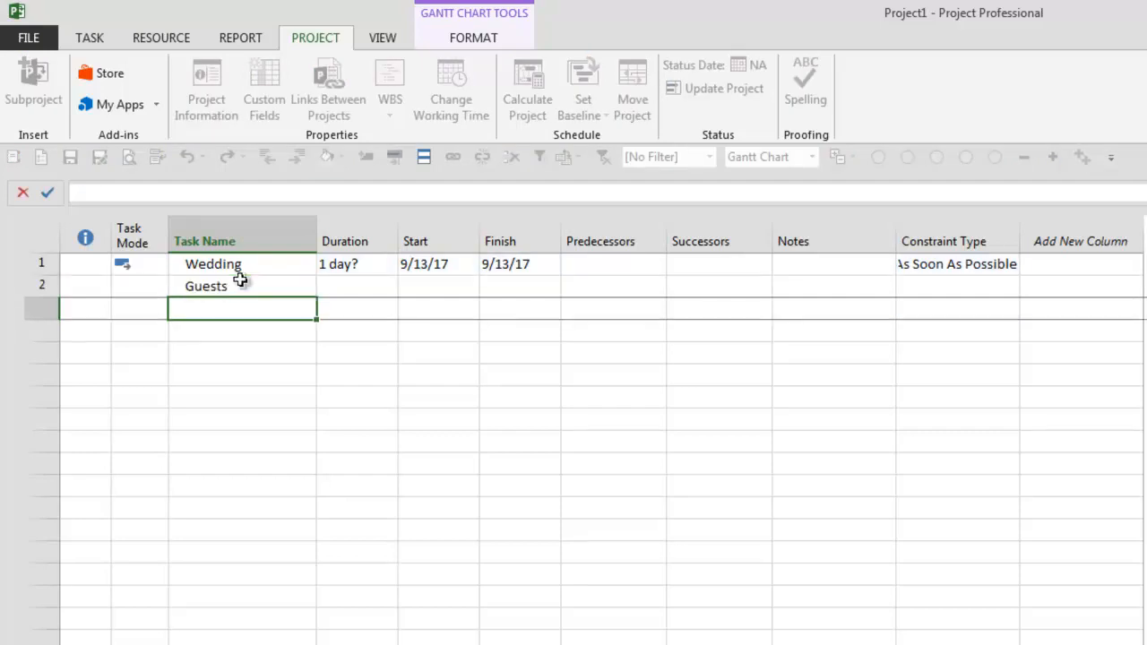
Add the tasks Entertainment and Food below Guests.
{"action": "type", "text": "Entertainme"}
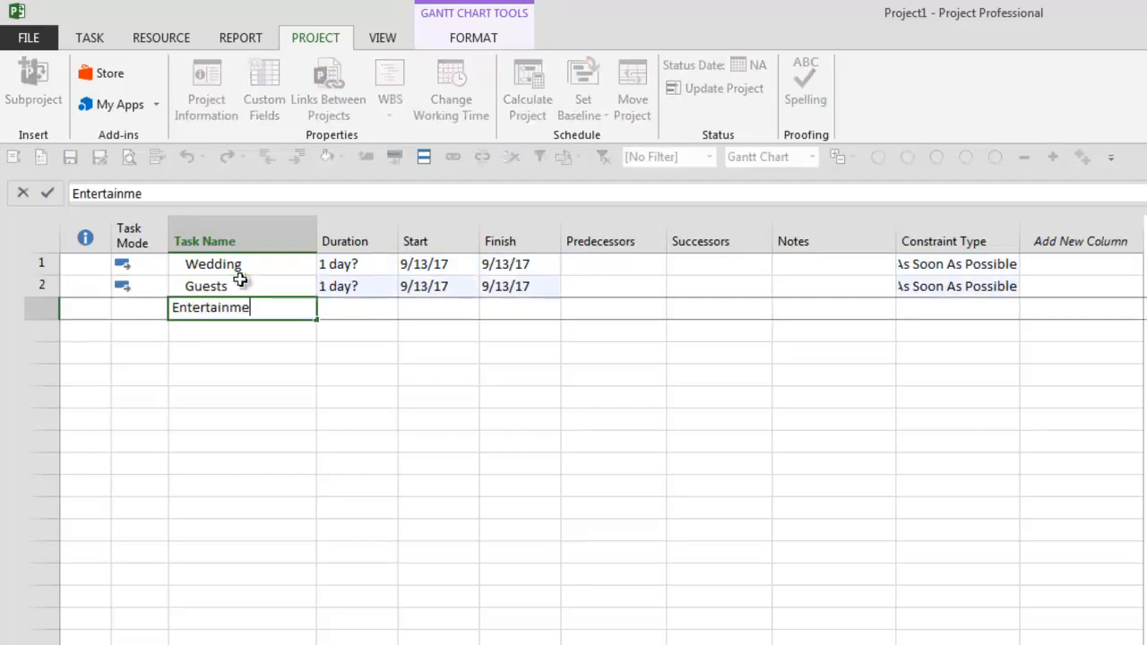
{"action": "type", "text": "nt"}
{"action": "key", "text": "Return"}
{"action": "type", "text": "f"}
{"action": "key", "text": "BackSpace"}
{"action": "type", "text": "Food"}
{"action": "key", "text": "Return"}
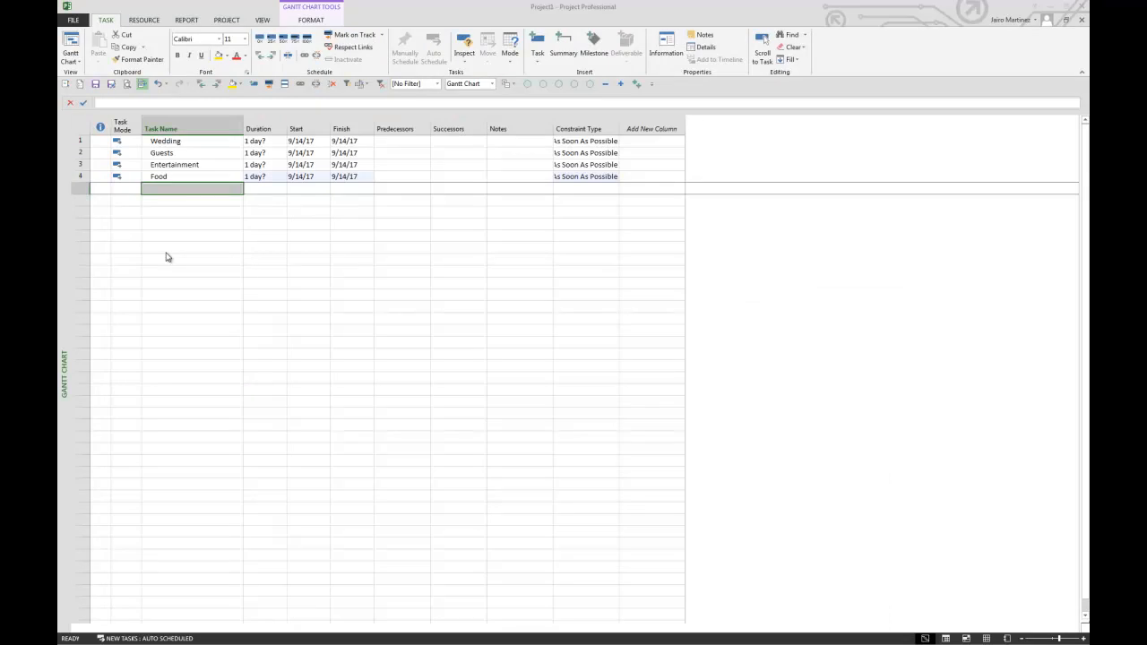
Insert two new tasks above Entertainment by selecting Entertainment and Food, and undo the insertion.
{"action": "left_click_drag", "start_coordinate": [199, 165], "coordinate": [200, 177]}
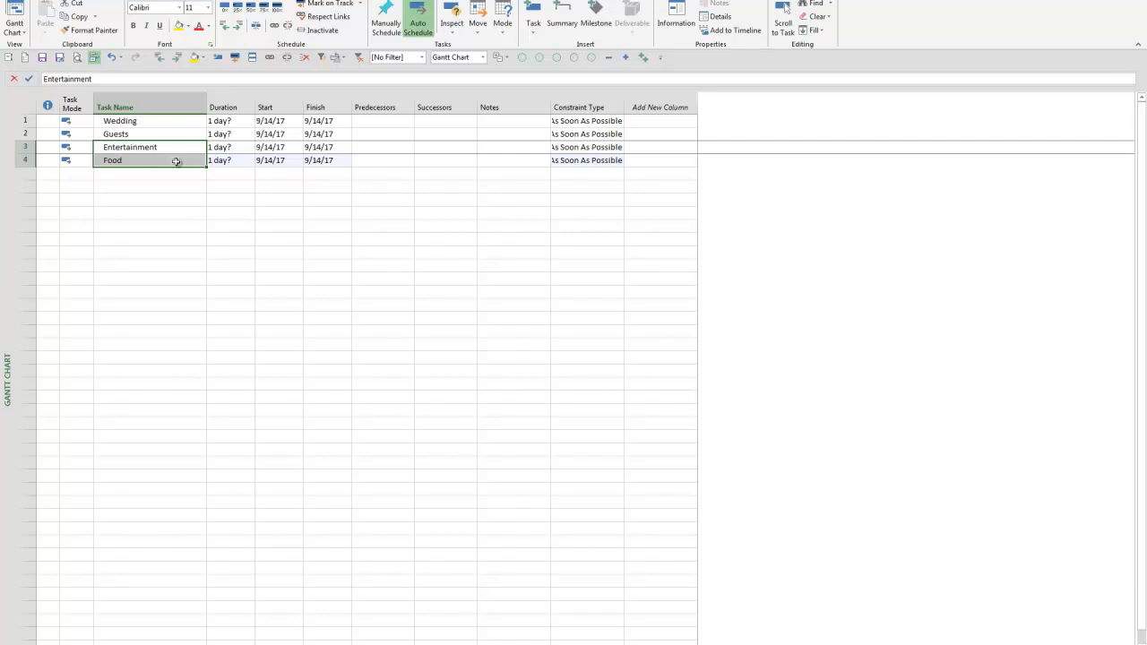
{"action": "right_click", "coordinate": [166, 152]}
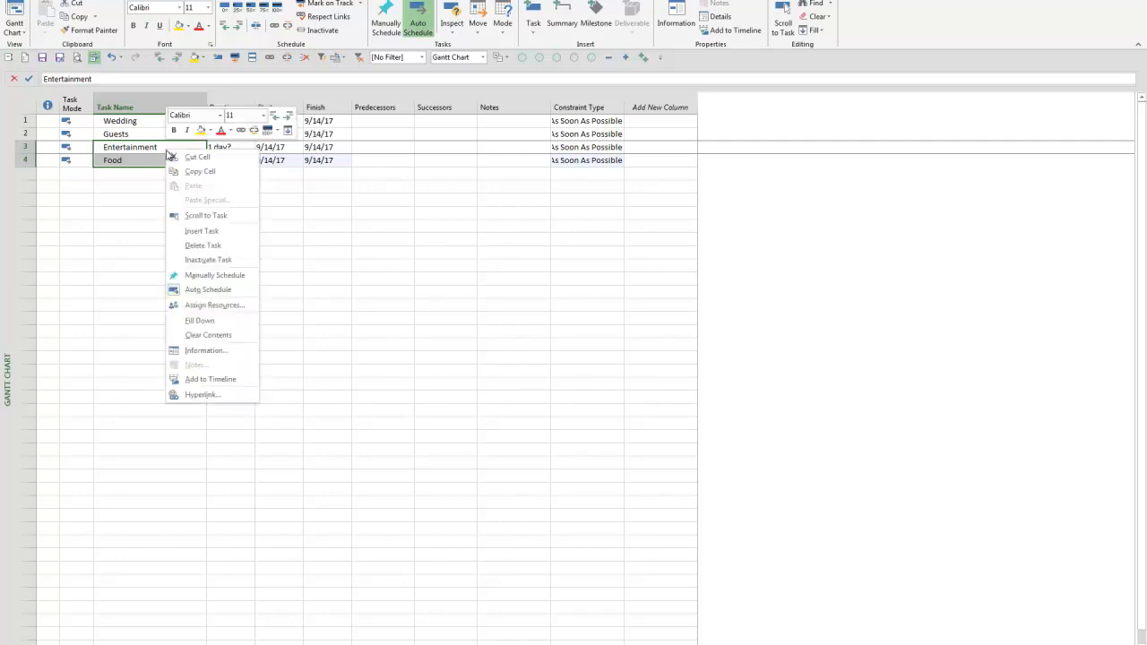
{"action": "left_click", "coordinate": [218, 231]}
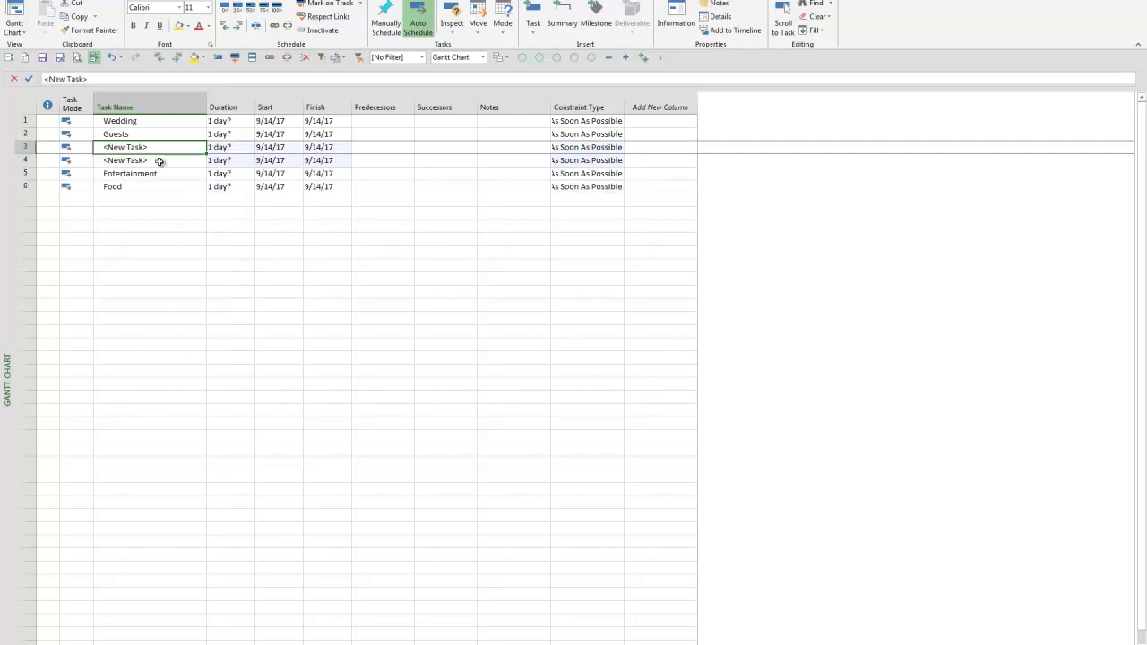
{"action": "key", "text": "ctrl+z"}
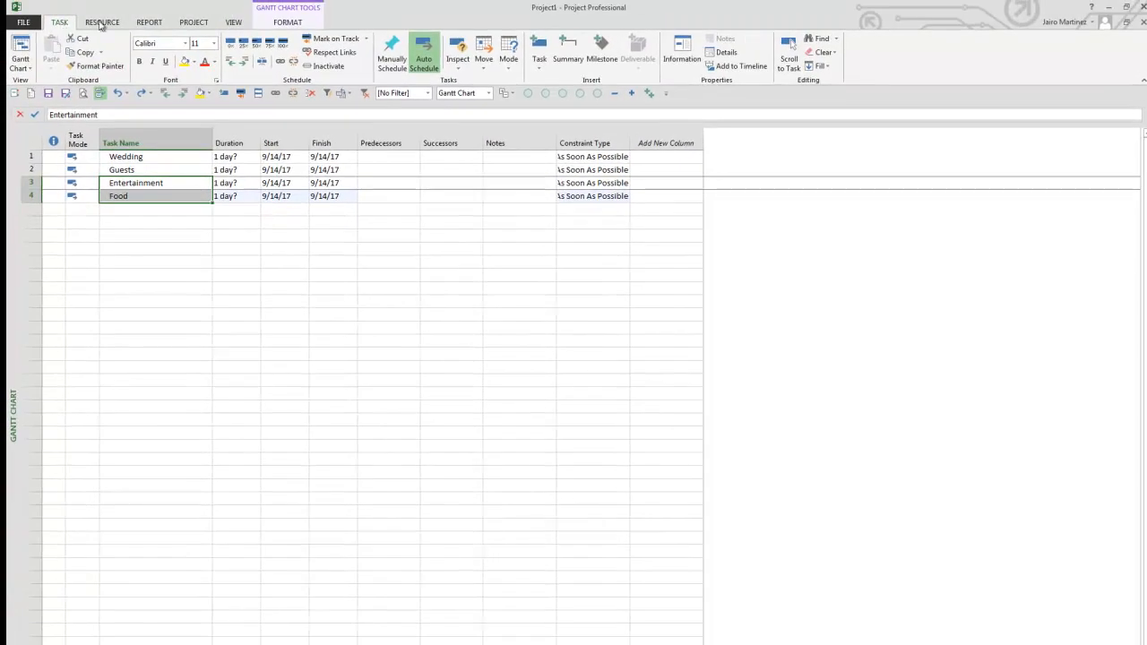
Insert two new tasks above Entertainment and name them Select Guests and Deliver Invitations.
{"action": "left_click", "coordinate": [542, 65]}
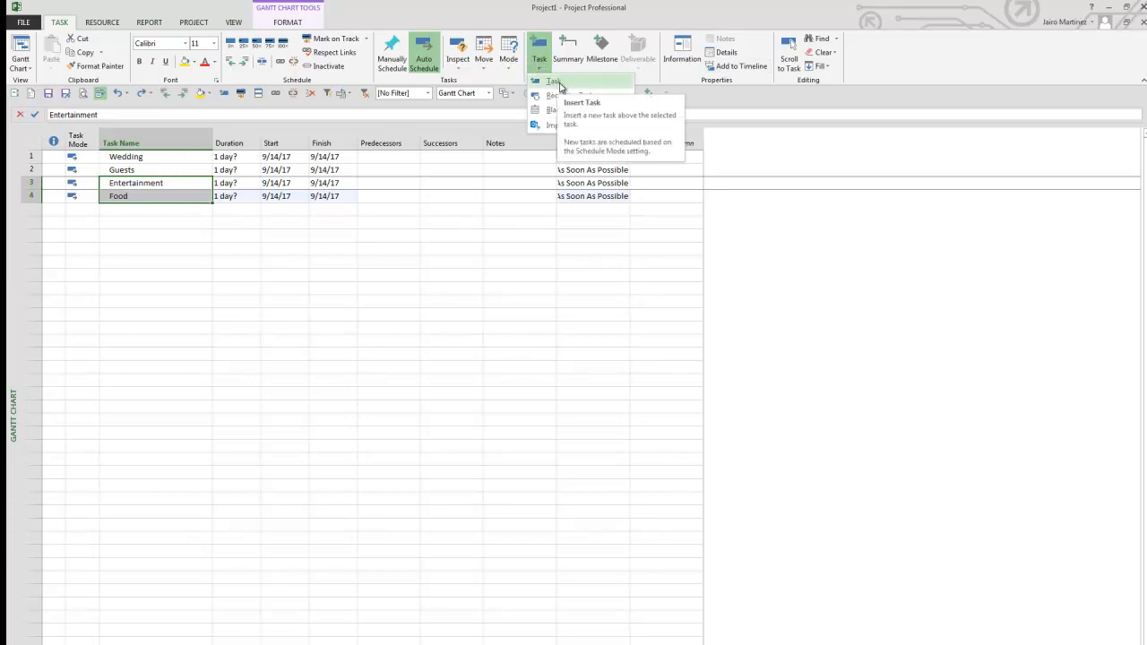
{"action": "left_click", "coordinate": [578, 85]}
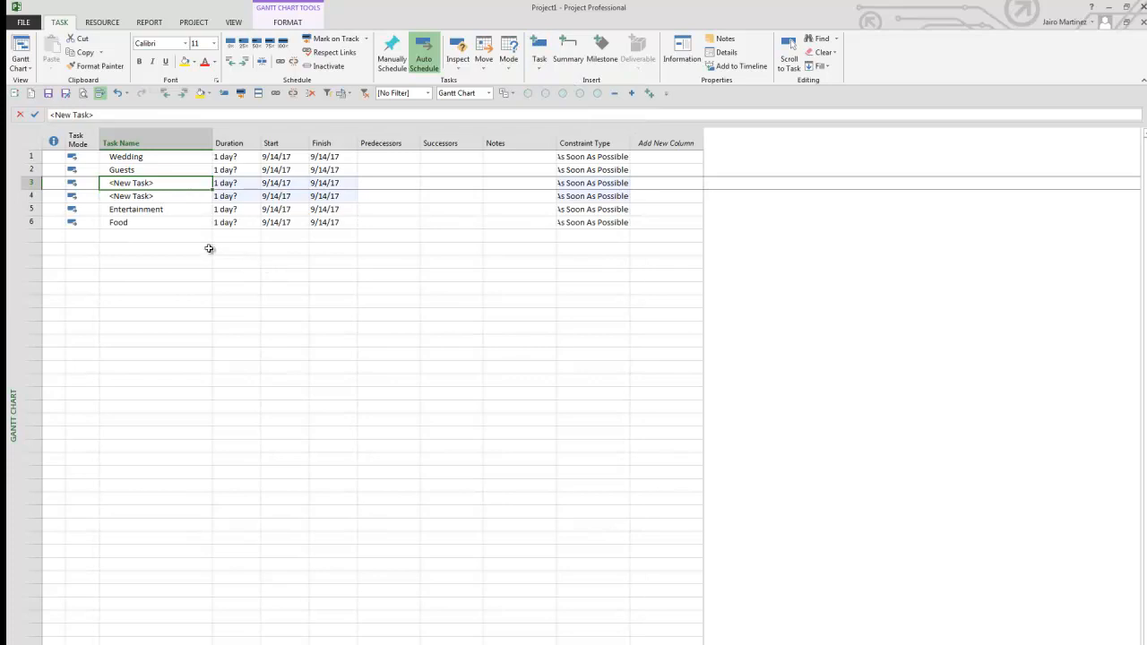
{"action": "type", "text": "S"}
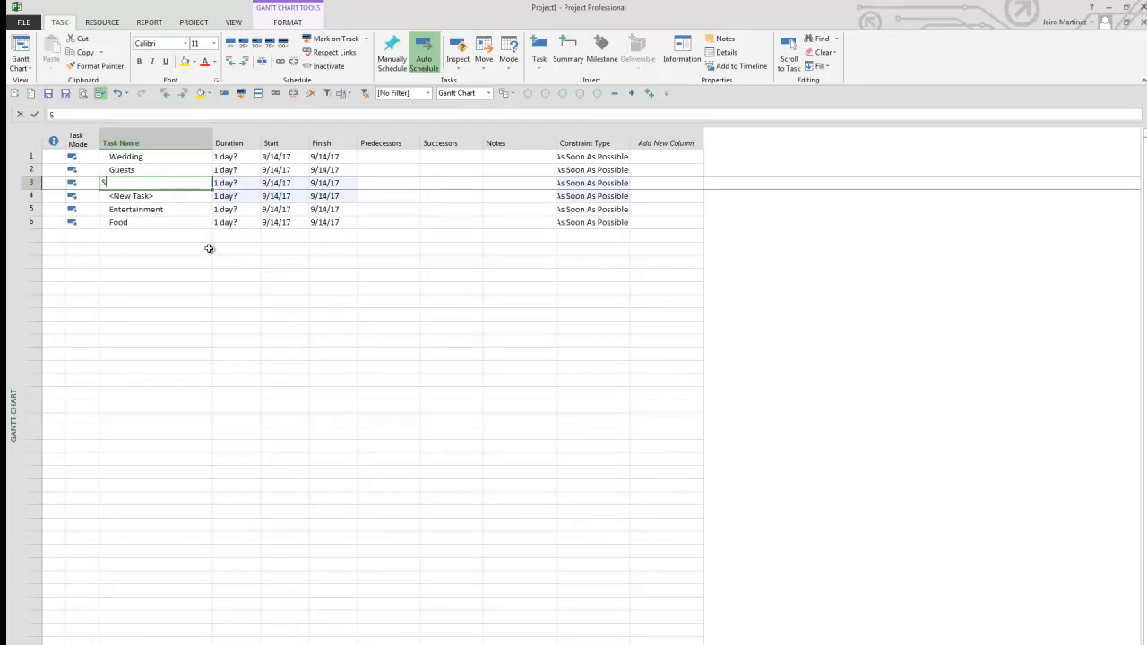
{"action": "type", "text": "elect Guests"}
{"action": "key", "text": "Return"}
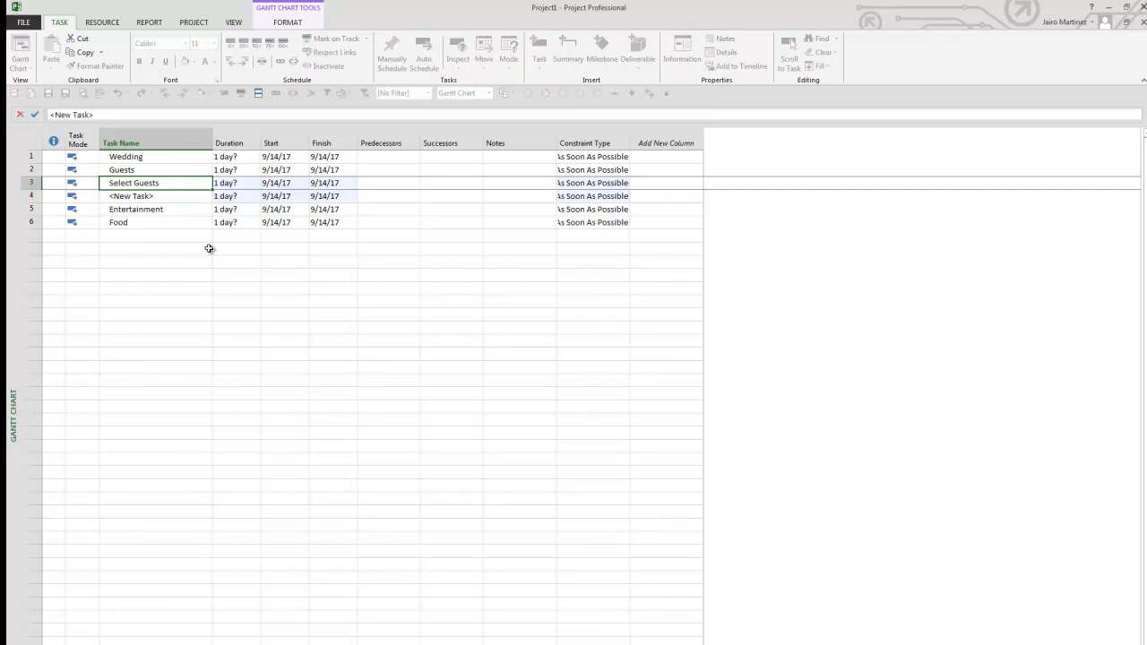
{"action": "type", "text": "Deliver"}
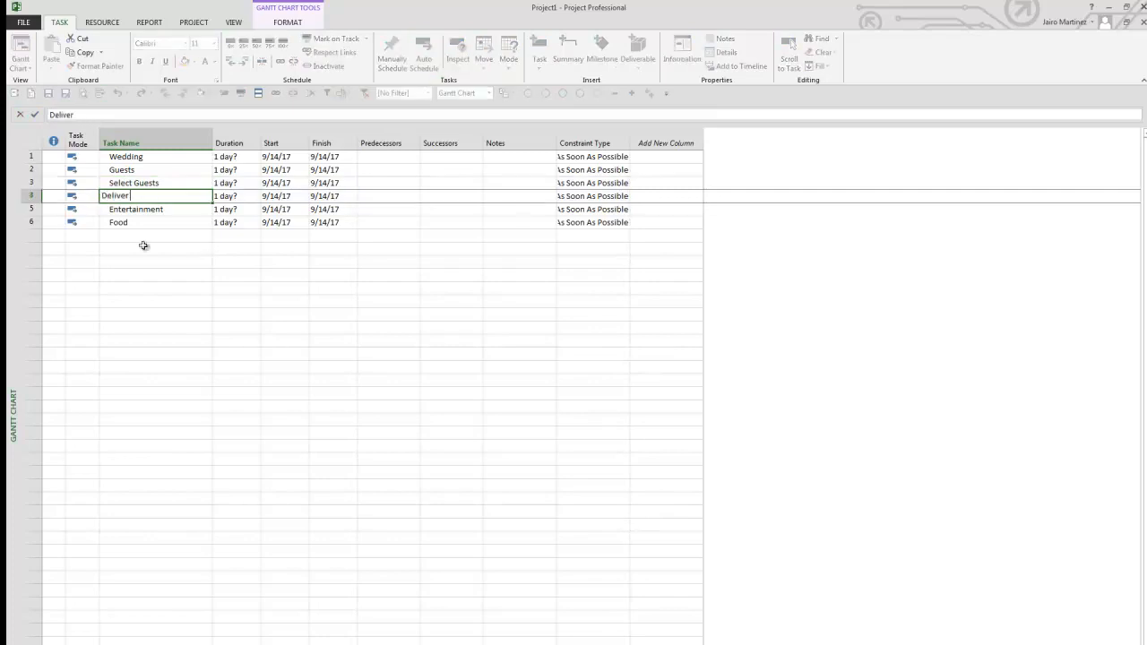
{"action": "type", "text": " Invitations"}
{"action": "key", "text": "Return"}
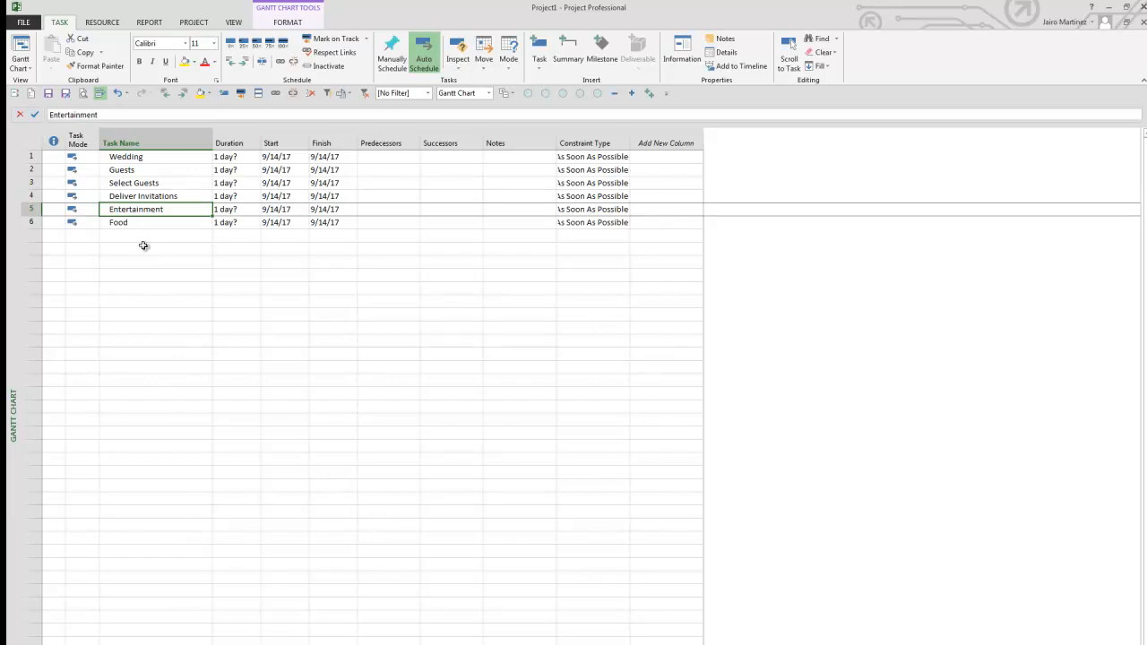
Insert two new tasks above Food and name them Select Venue and Hire Wedding Singer.
{"action": "left_click_drag", "start_coordinate": [149, 223], "coordinate": [151, 235]}
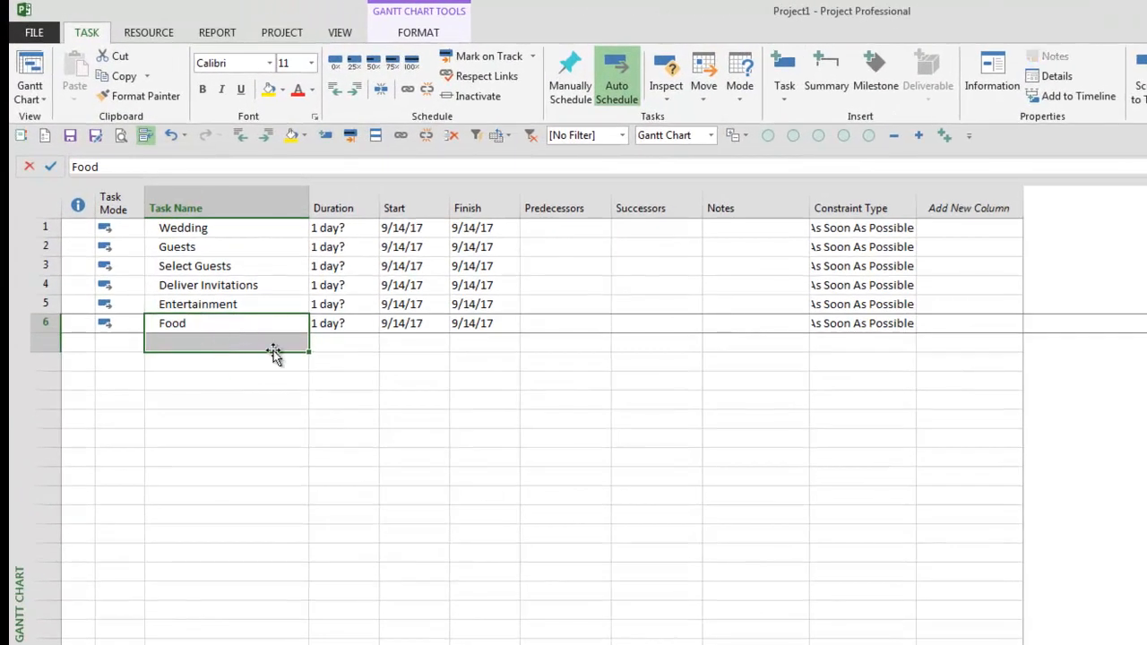
{"action": "right_click", "coordinate": [258, 335]}
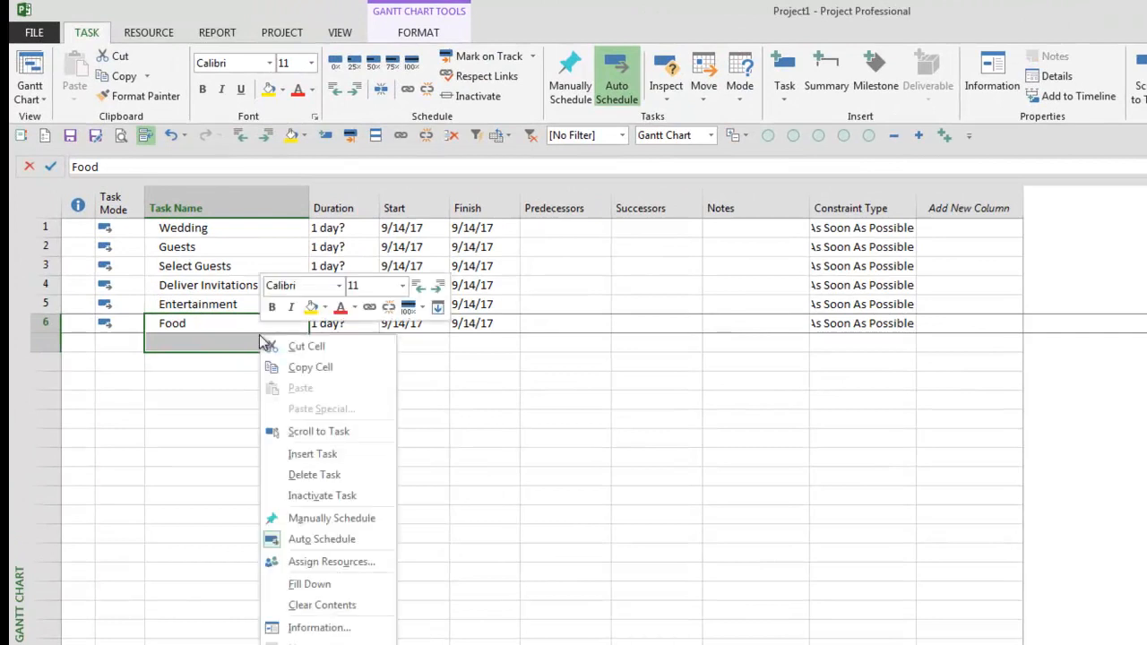
{"action": "left_click", "coordinate": [343, 454]}
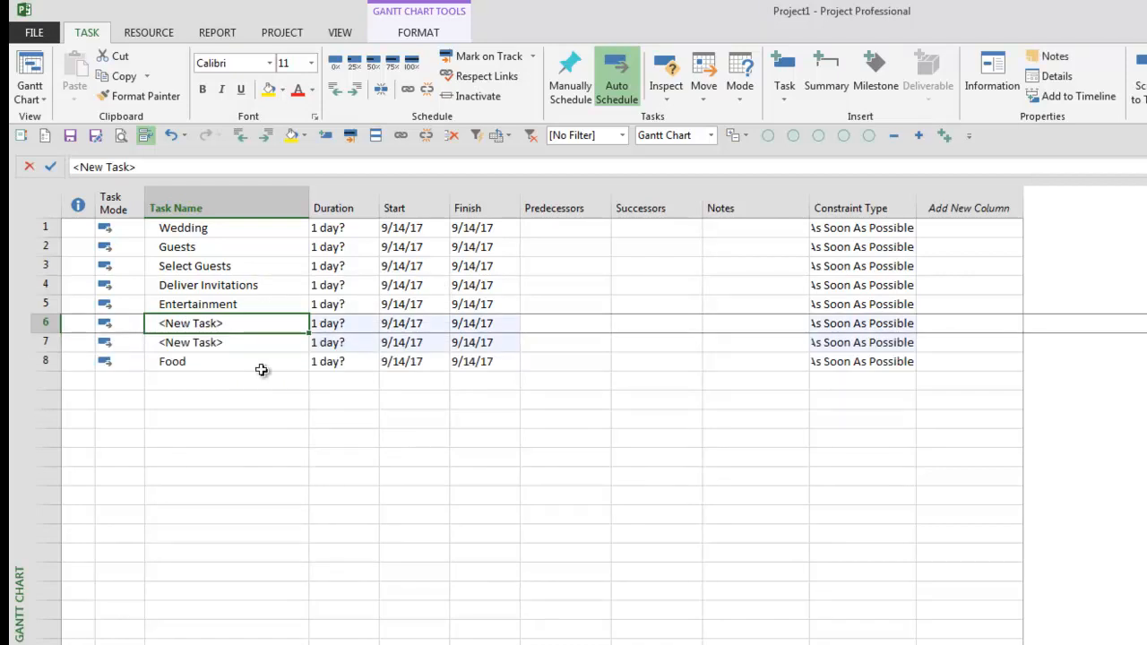
{"action": "type", "text": "Select"}
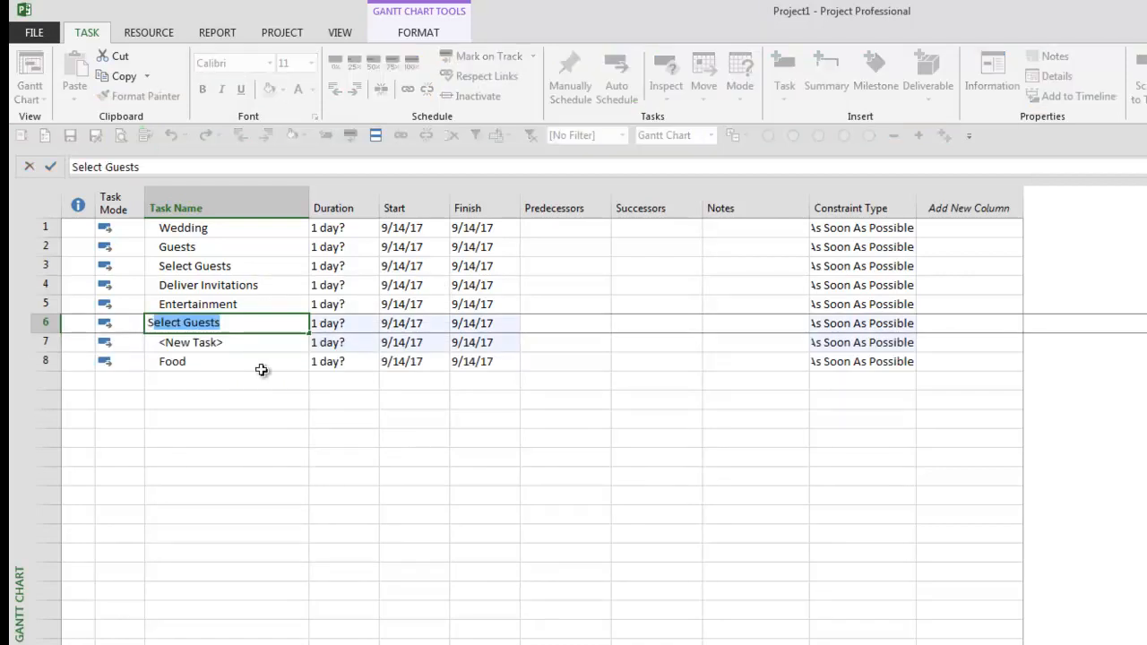
{"action": "type", "text": " Venue"}
{"action": "key", "text": "Return"}
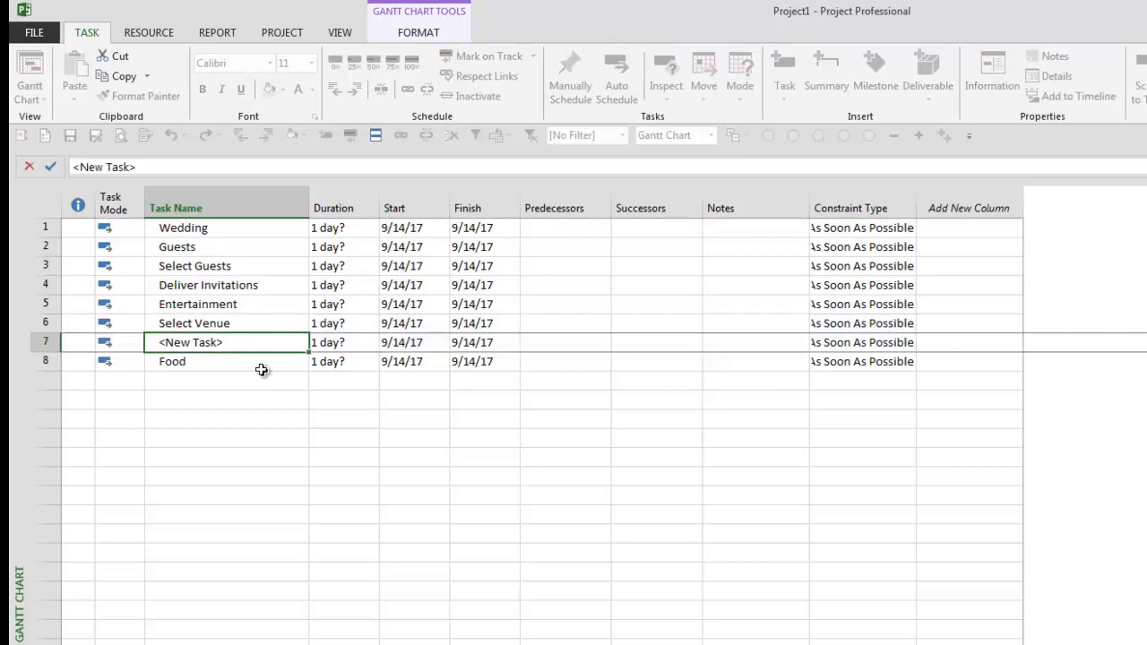
{"action": "type", "text": "Hire Wedding"}
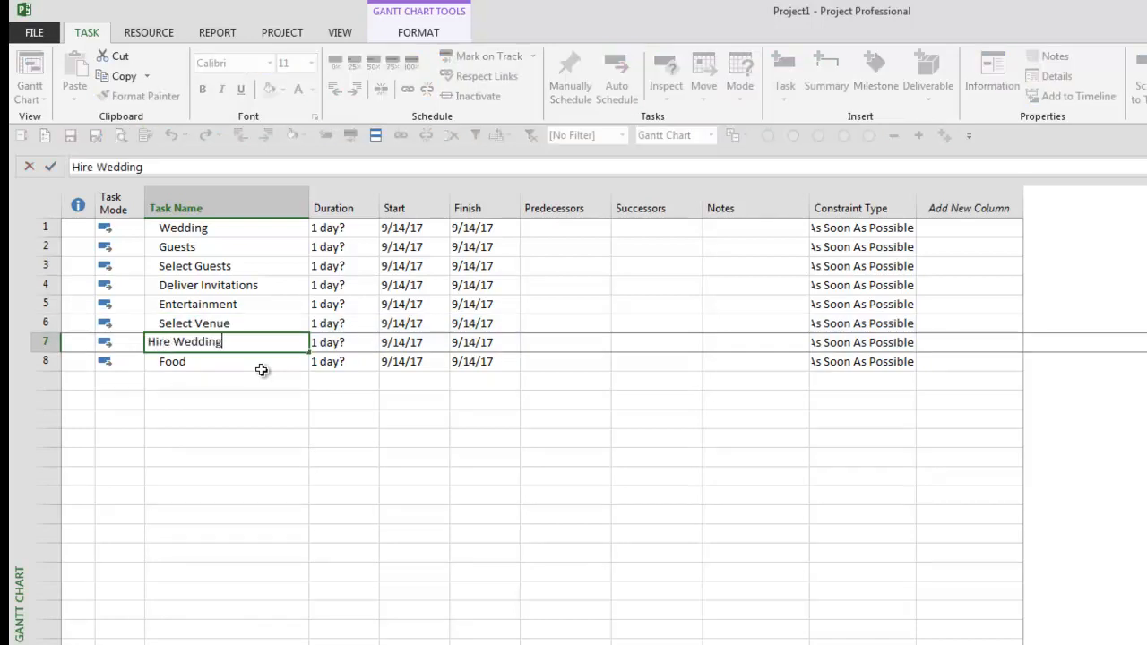
{"action": "type", "text": " Singer"}
{"action": "key", "text": "Return"}
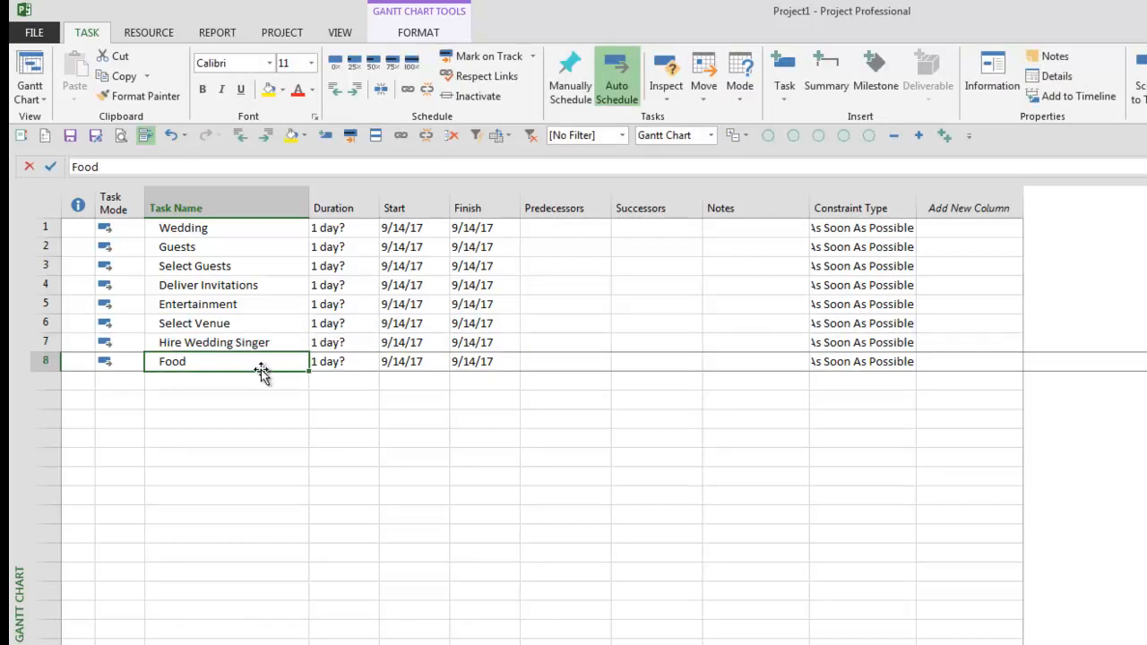
Add the tasks Research Vendors and Select Entrees in the empty rows below Food.
{"action": "left_click_drag", "start_coordinate": [261, 376], "coordinate": [258, 401]}
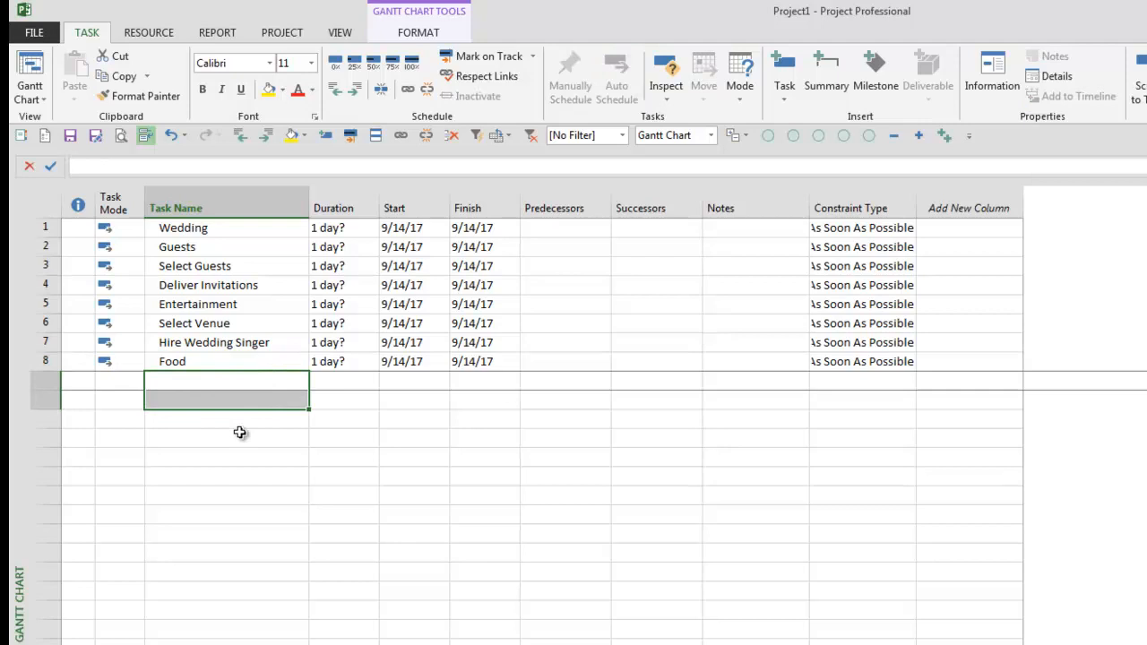
{"action": "left_click", "coordinate": [254, 385]}
{"action": "type", "text": "re"}
{"action": "key", "text": "BackSpace"}
{"action": "key", "text": "BackSpace"}
{"action": "type", "text": "Research Vendors"}
{"action": "key", "text": "Return"}
{"action": "type", "text": "Select Entrees"}
{"action": "key", "text": "Return"}
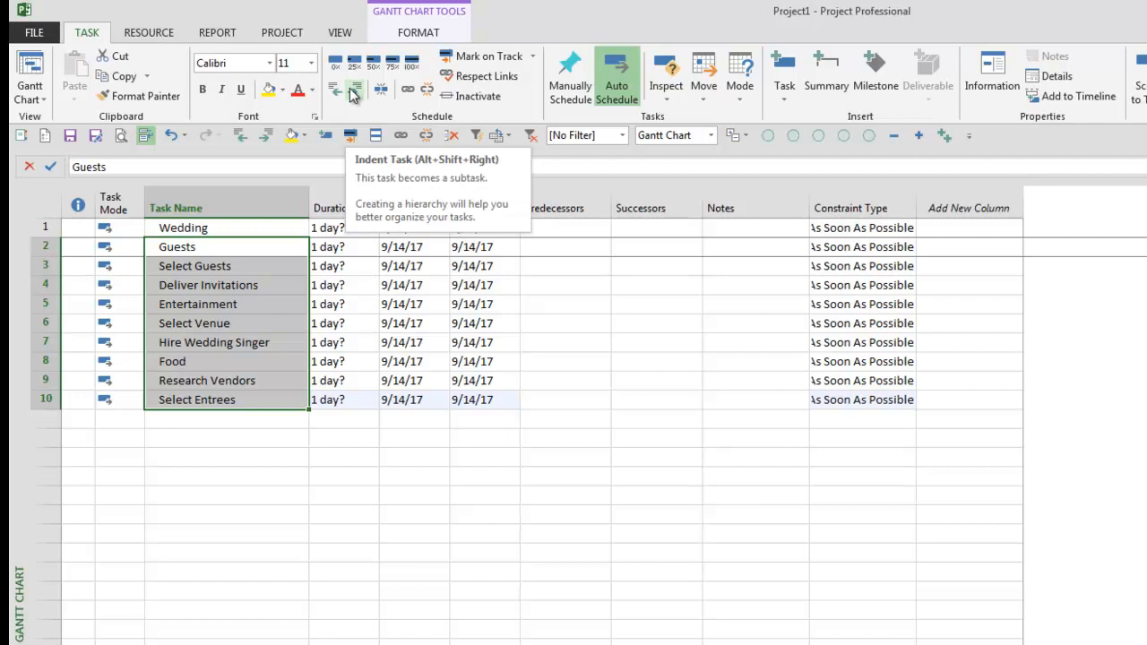
Indent the tasks from Guests through Select Entrees beneath Wedding, and undo the indent.
{"action": "left_click", "coordinate": [267, 136]}
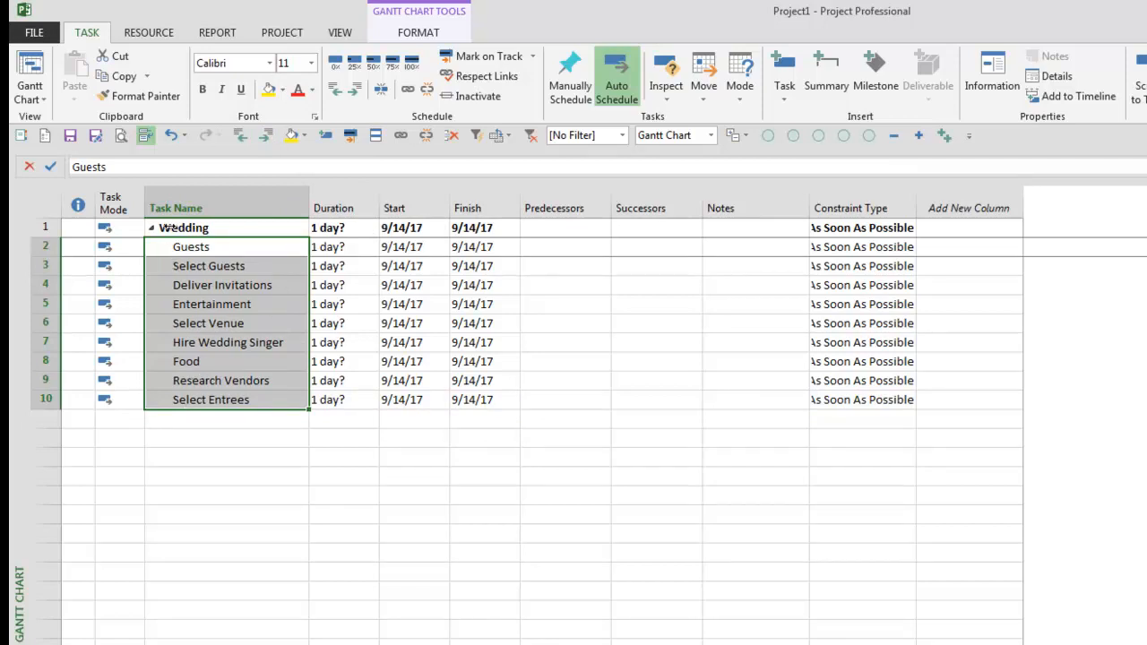
{"action": "left_click", "coordinate": [230, 246]}
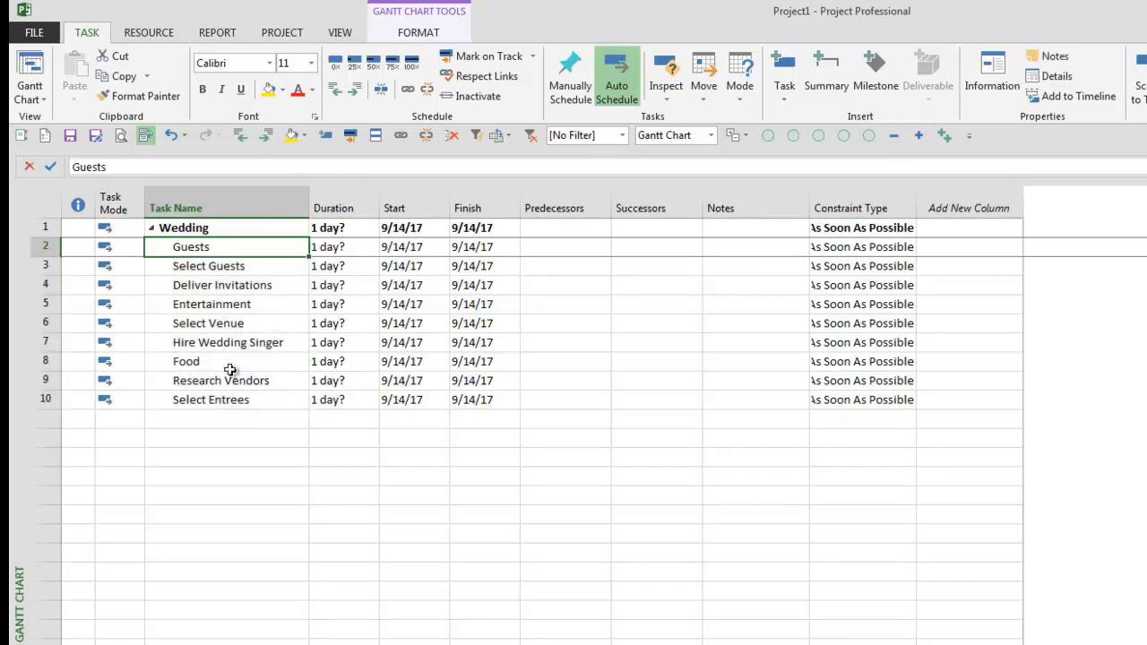
{"action": "left_click", "coordinate": [216, 230]}
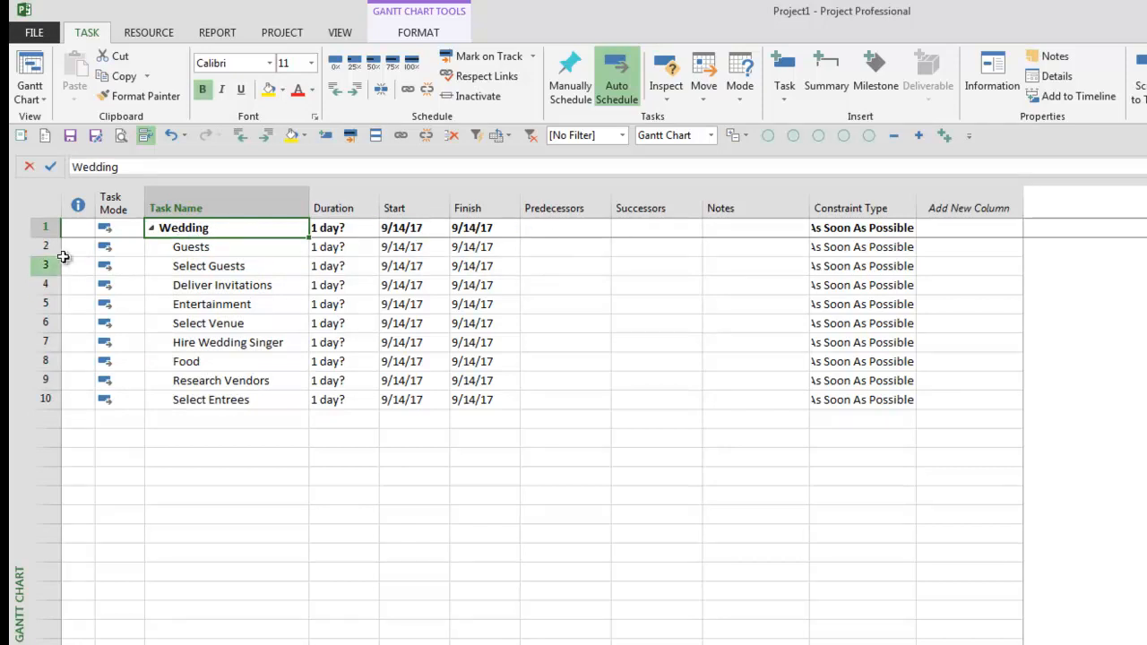
{"action": "left_click", "coordinate": [45, 228]}
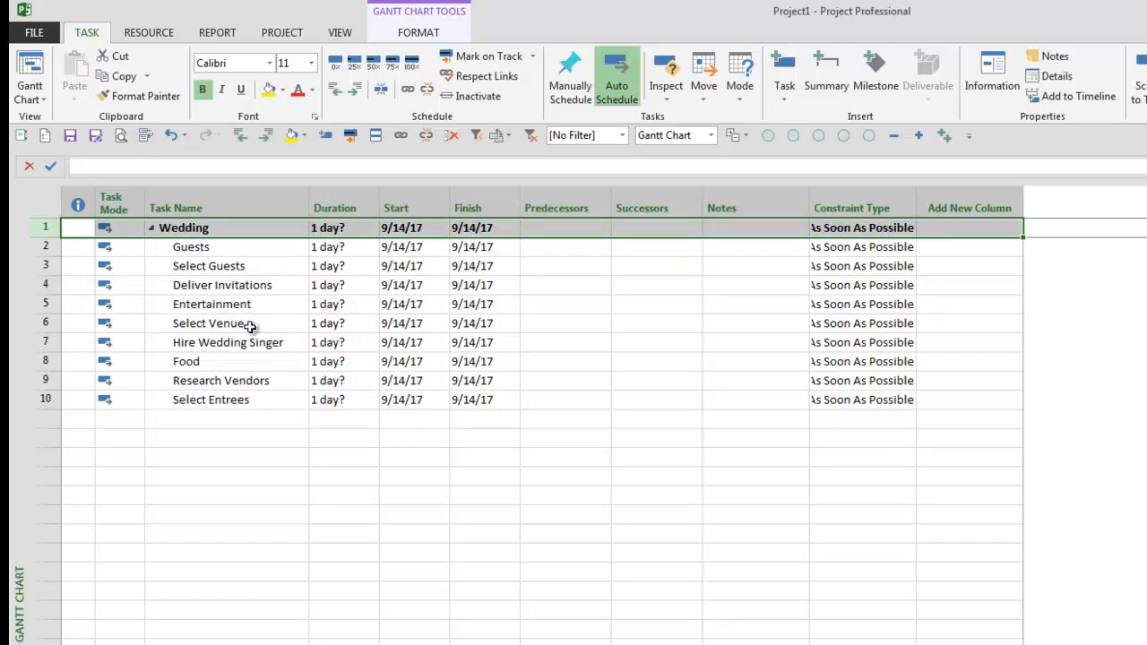
{"action": "left_click", "coordinate": [254, 359]}
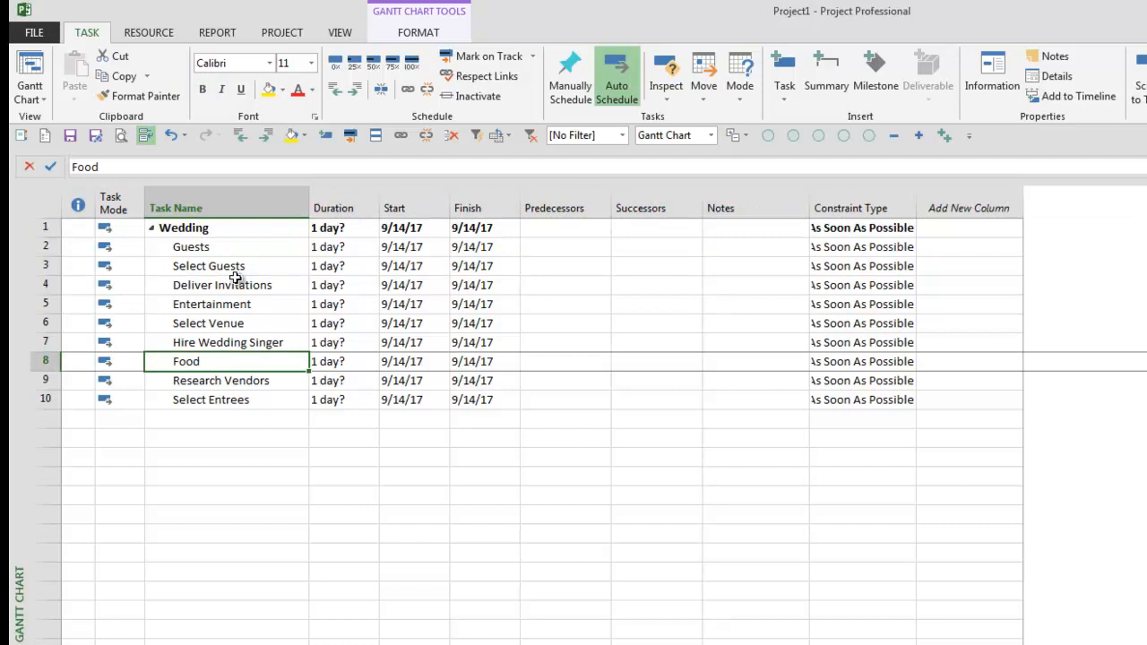
{"action": "key", "text": "ctrl+z"}
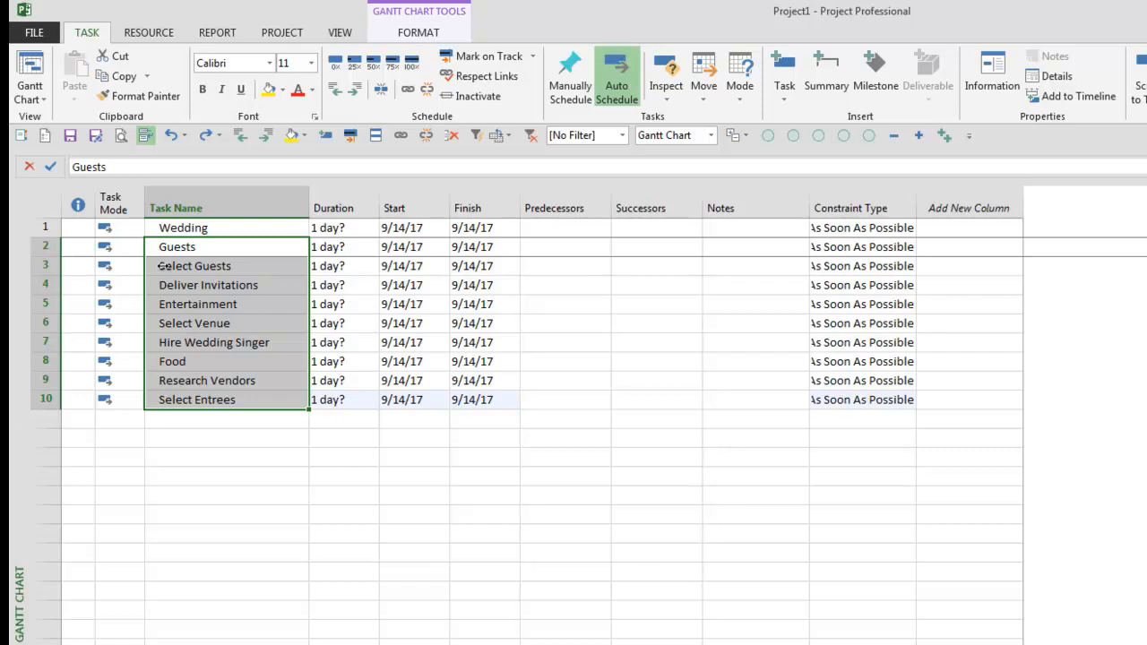
Indent the tasks from Guests through Select Entrees one level so Wedding becomes their summary task.
{"action": "left_click_drag", "start_coordinate": [161, 266], "coordinate": [219, 326]}
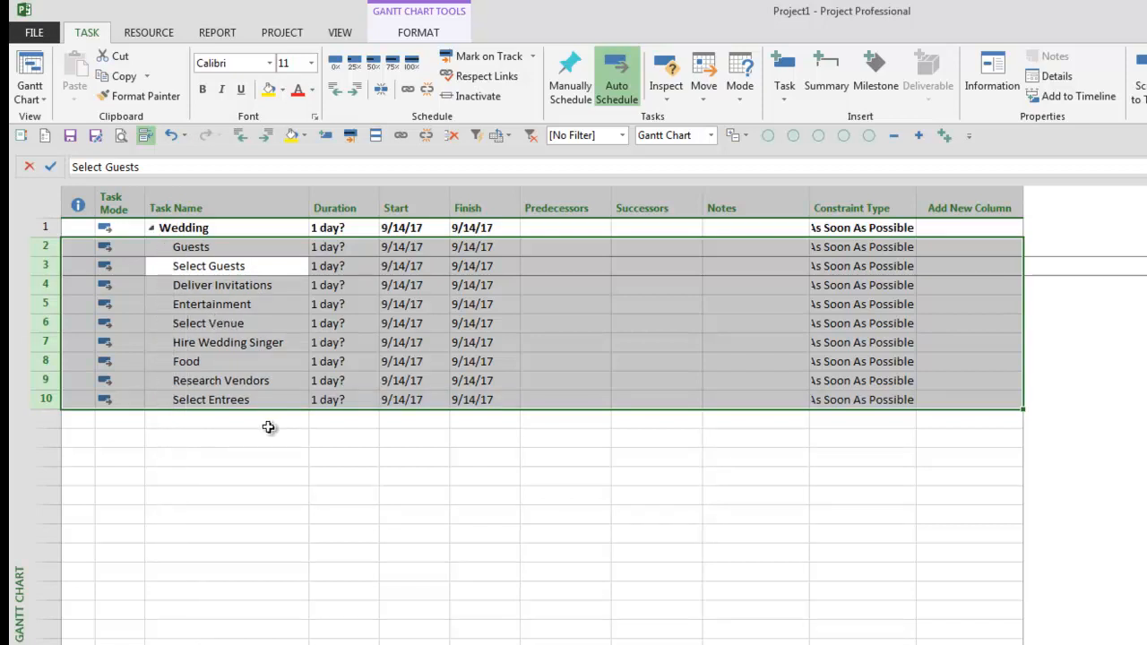
{"action": "left_click", "coordinate": [219, 429]}
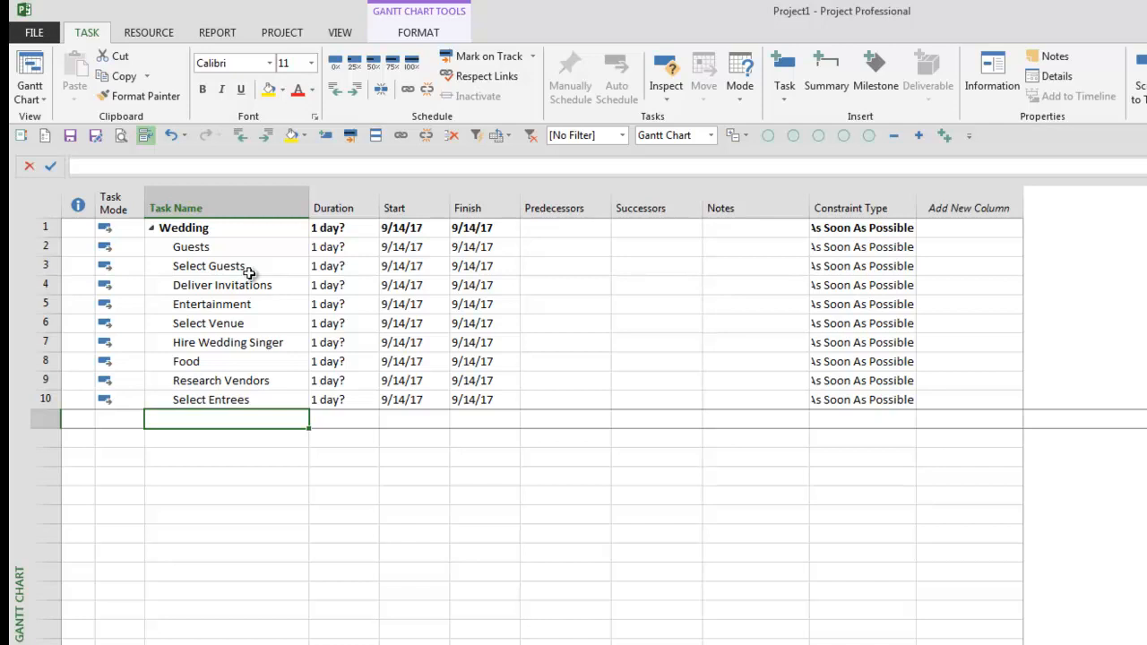
Indent the detail tasks one pair at a time beneath their topics Guests, Entertainment and Food.
{"action": "left_click_drag", "start_coordinate": [259, 273], "coordinate": [267, 287]}
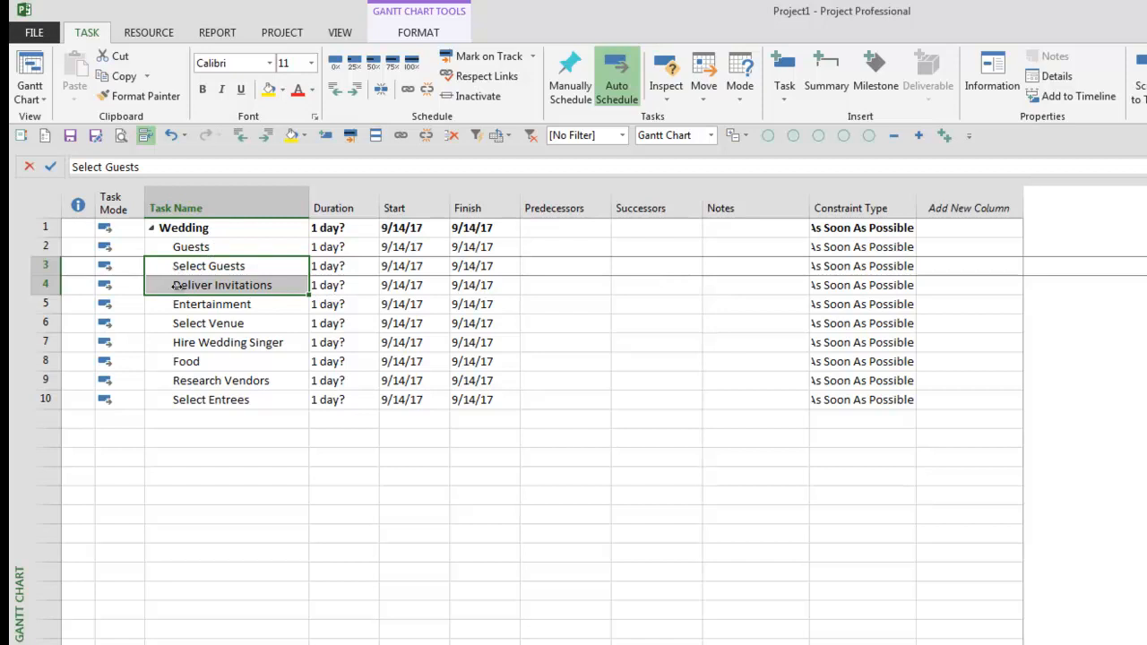
{"action": "left_click_drag", "start_coordinate": [176, 284], "coordinate": [252, 297]}
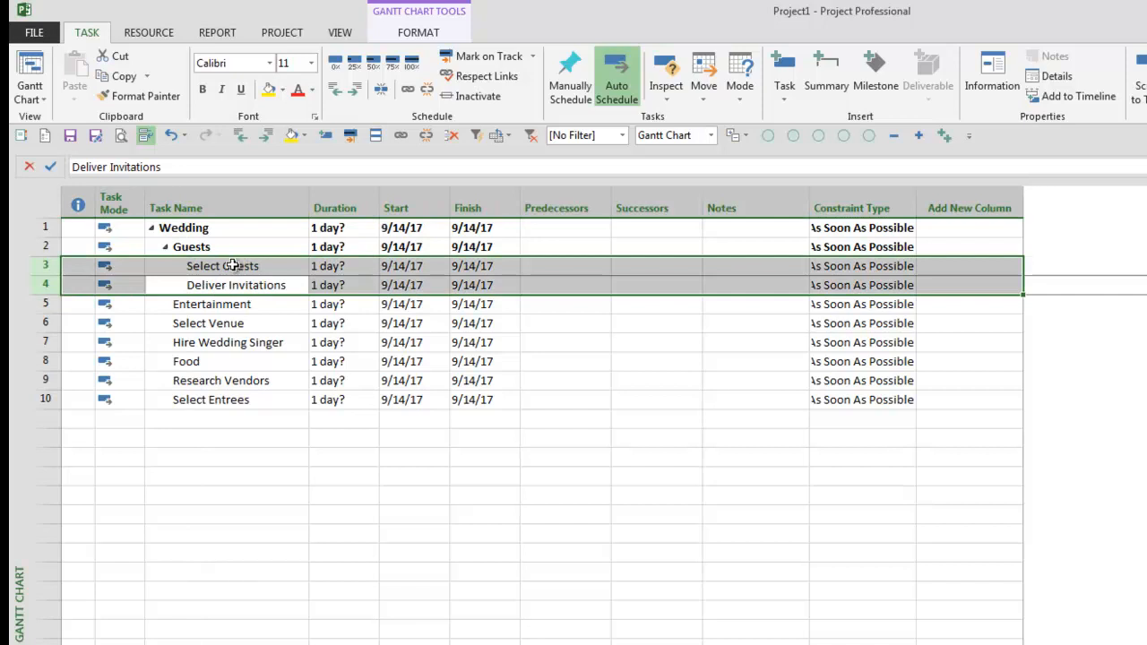
{"action": "left_click_drag", "start_coordinate": [232, 324], "coordinate": [235, 345]}
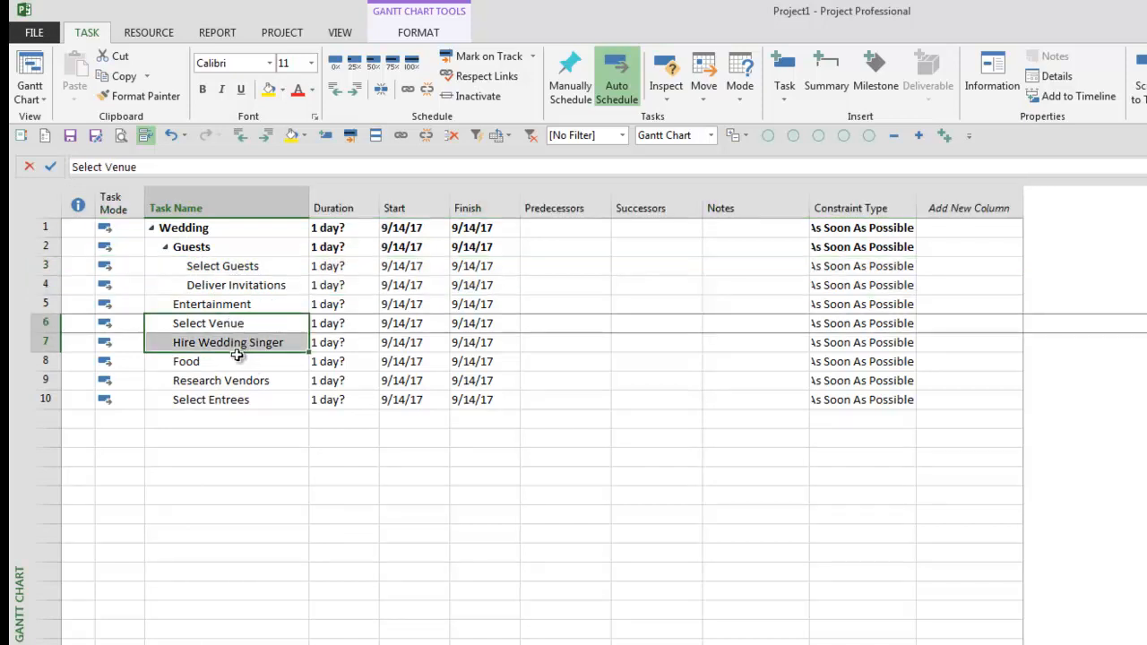
{"action": "left_click", "coordinate": [267, 137]}
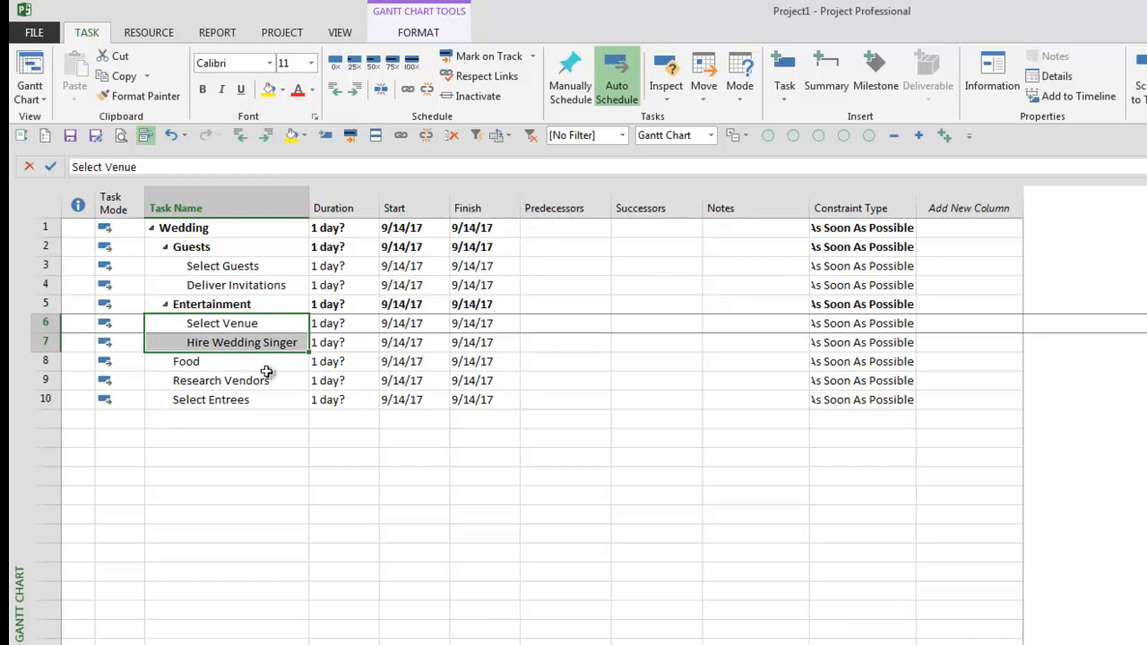
{"action": "left_click_drag", "start_coordinate": [248, 382], "coordinate": [248, 397]}
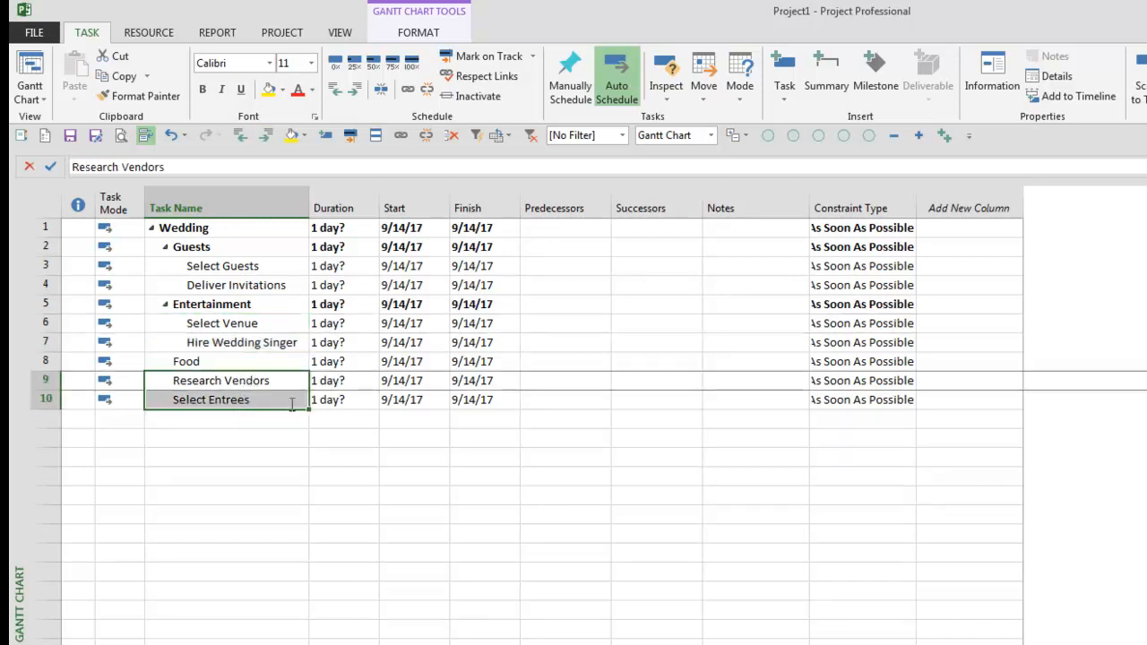
{"action": "left_click", "coordinate": [267, 136]}
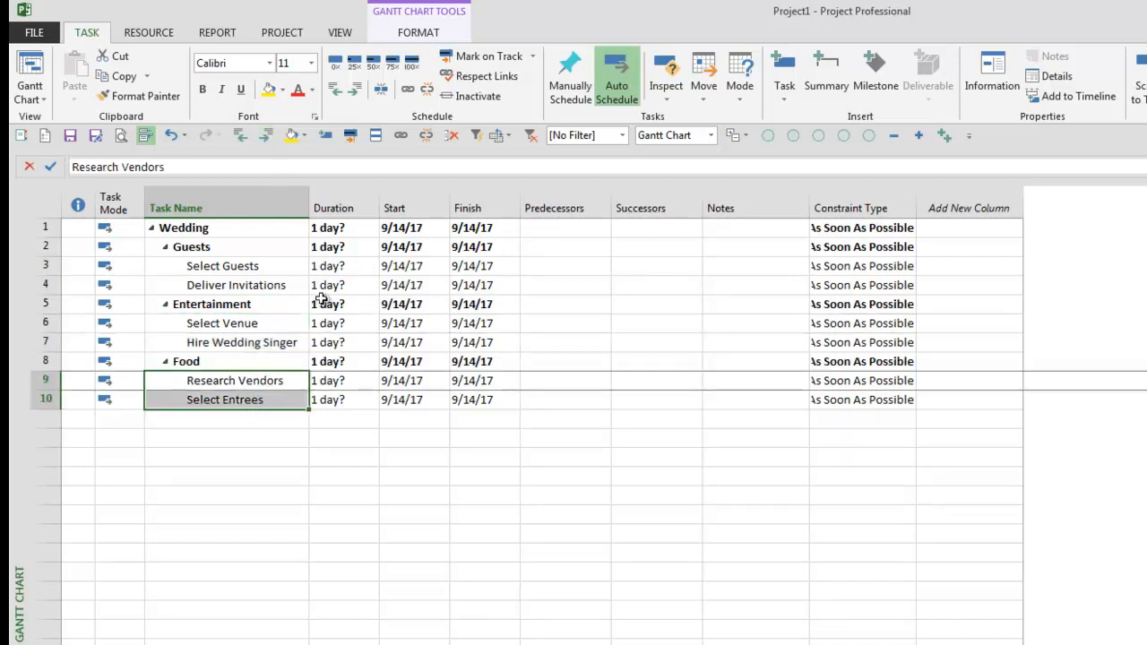
{"action": "left_click", "coordinate": [243, 440]}
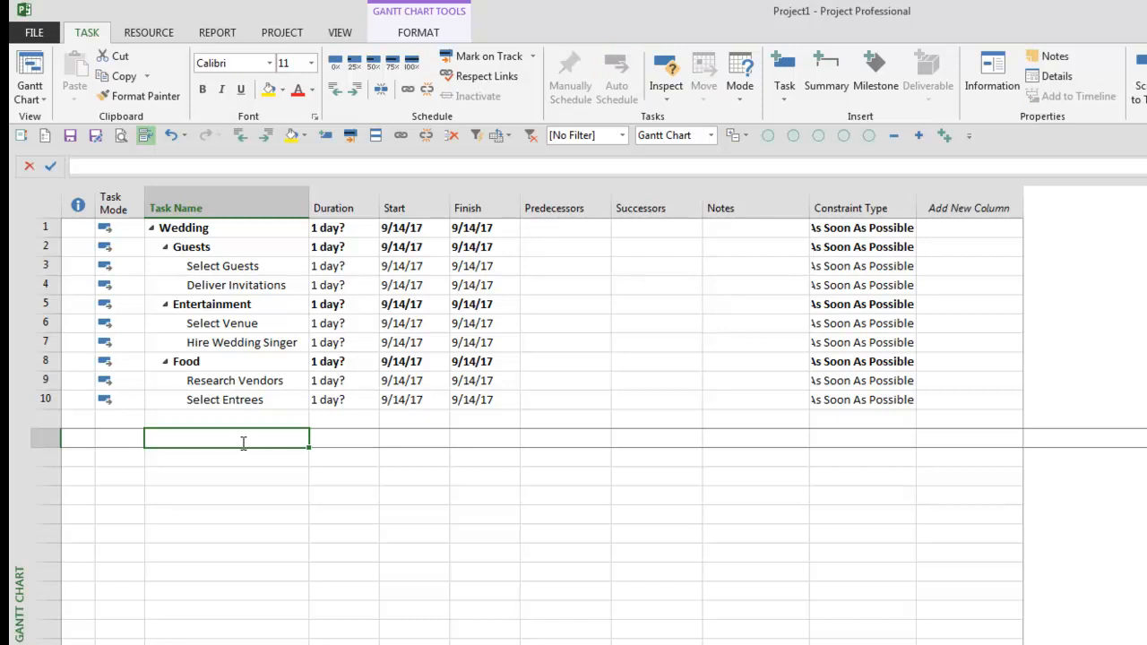
Undo the three indents of the detail task pairs under Guests, Entertainment and Food.
{"action": "key", "text": "ctrl+z"}
{"action": "key", "text": "ctrl+z"}
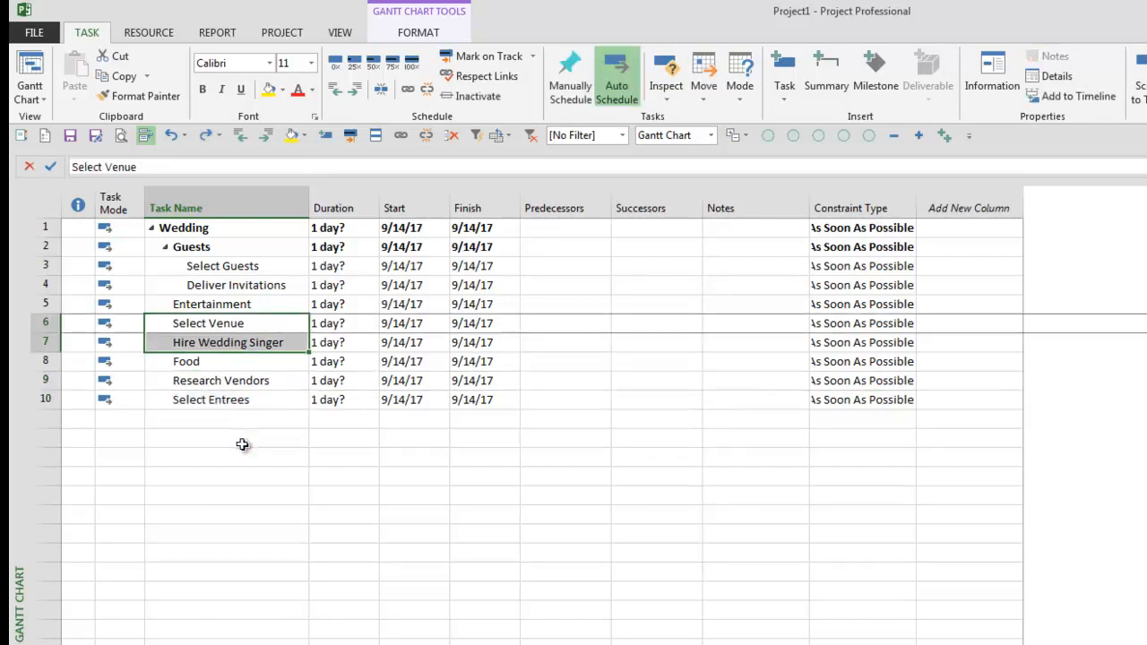
{"action": "key", "text": "ctrl+z"}
{"action": "left_click", "coordinate": [241, 463]}
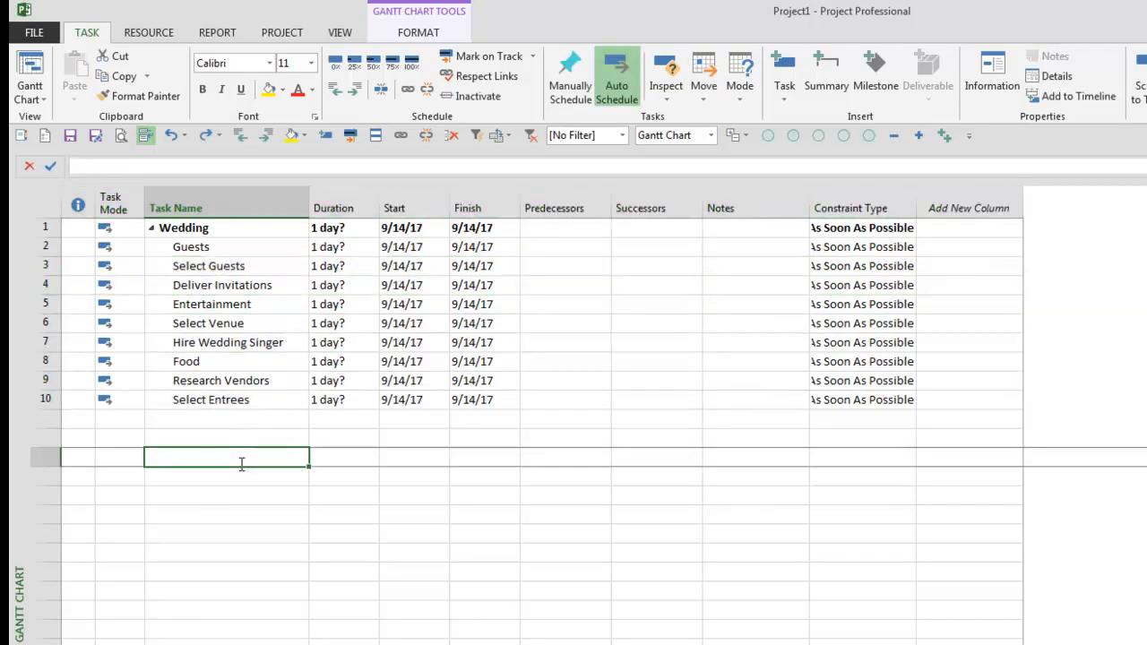
Select the detail task pairs below Guests, Entertainment and Food together and indent all six one level at once.
{"action": "left_click_drag", "start_coordinate": [235, 266], "coordinate": [238, 287]}
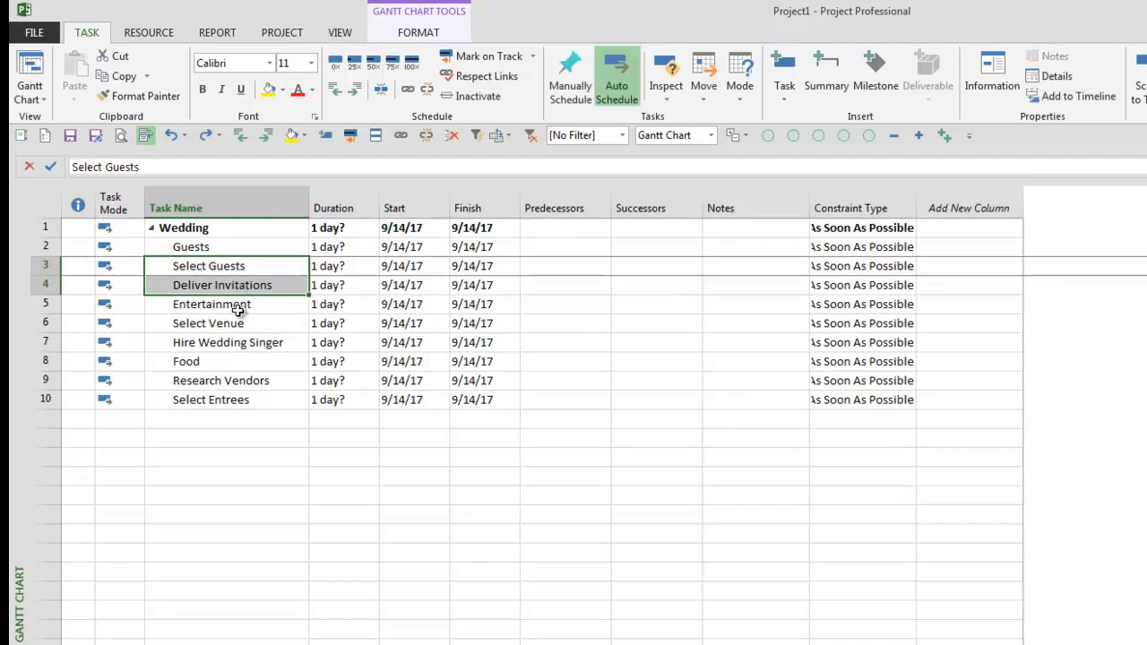
{"action": "left_click_drag", "start_coordinate": [240, 324], "coordinate": [262, 349], "text": "ctrl"}
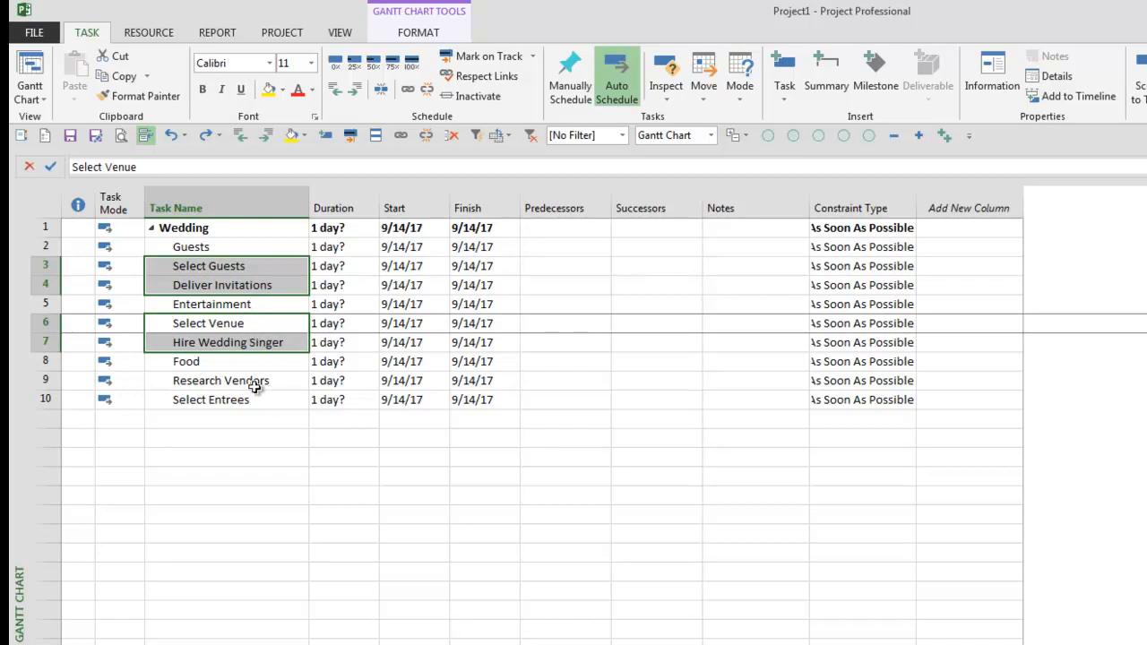
{"action": "left_click_drag", "start_coordinate": [256, 385], "coordinate": [257, 403], "text": "ctrl"}
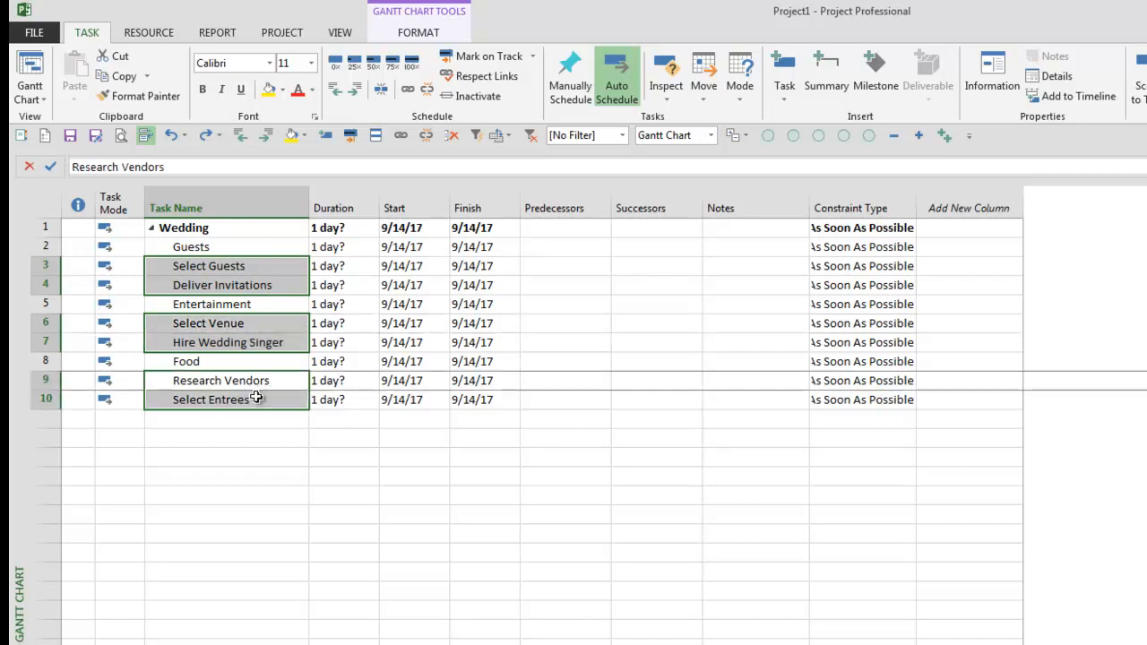
{"action": "left_click", "coordinate": [266, 135]}
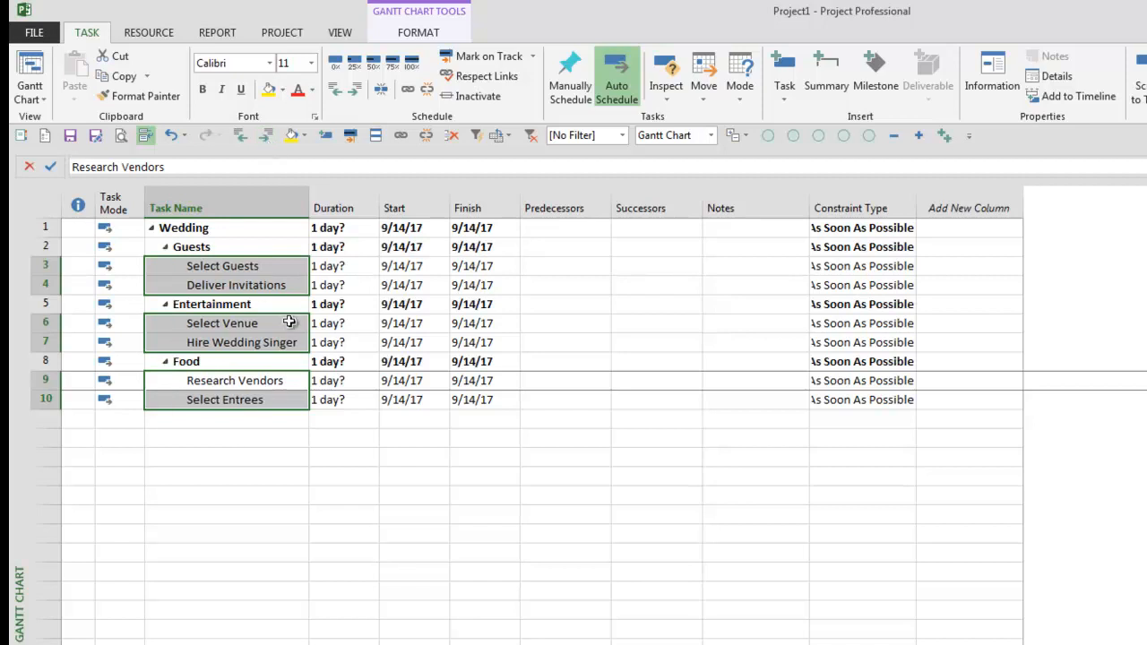
{"action": "left_click", "coordinate": [258, 453]}
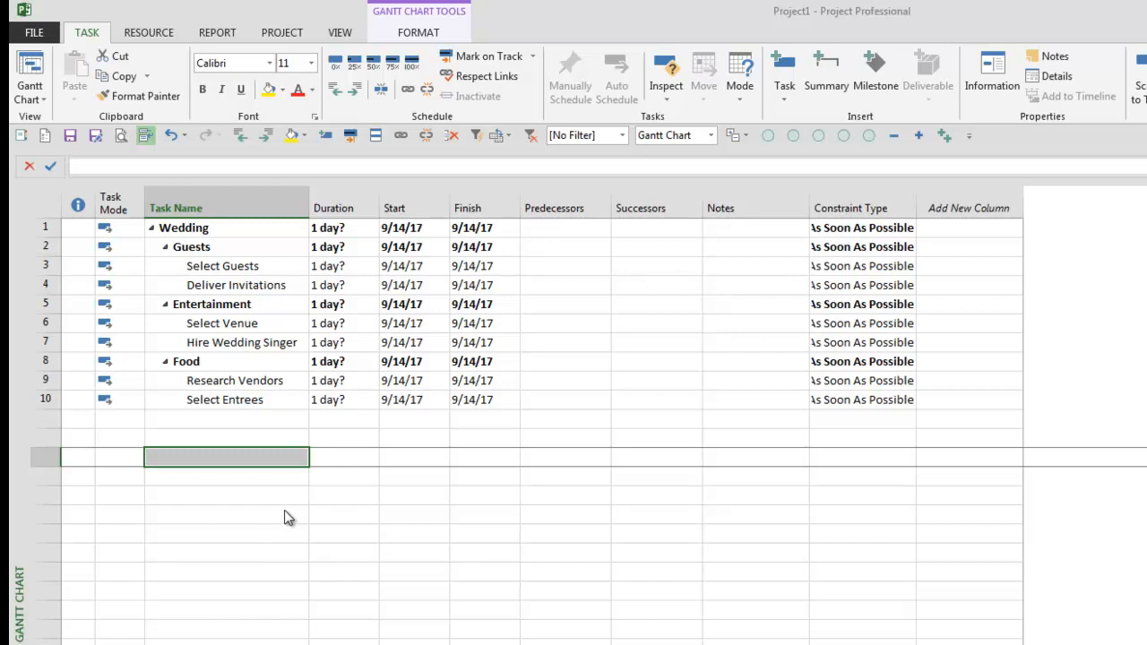
Add an Outline Level column after Constraint Type and select the Wedding task's outline level.
{"action": "left_click", "coordinate": [964, 208]}
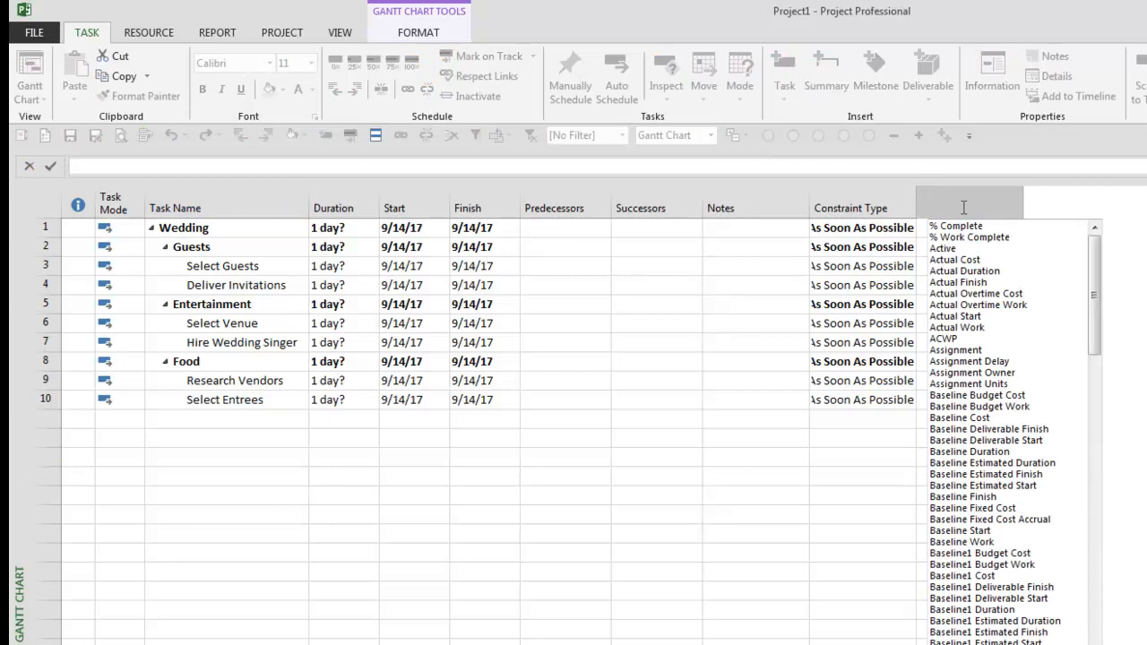
{"action": "type", "text": "outline level"}
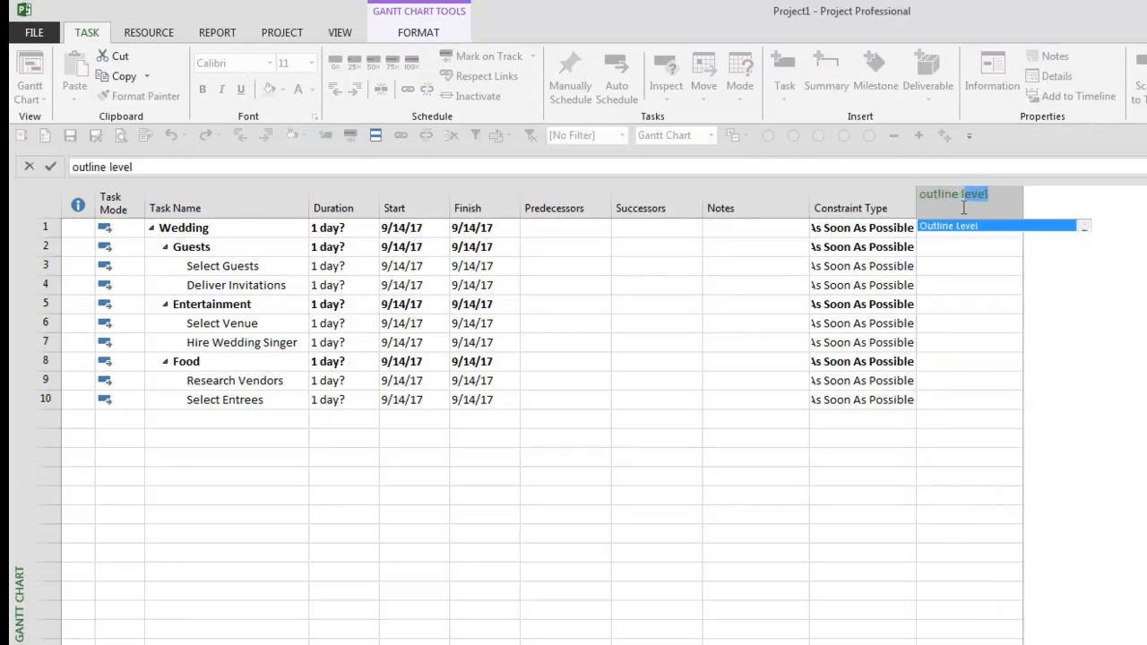
{"action": "key", "text": "Return"}
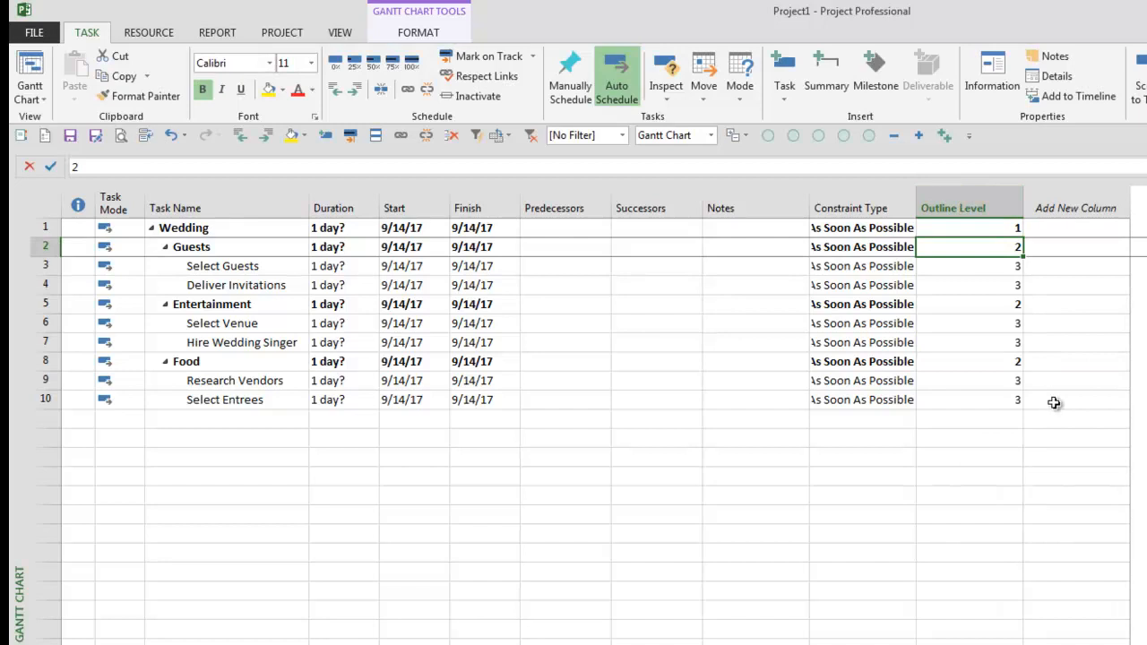
{"action": "left_click", "coordinate": [1020, 229]}
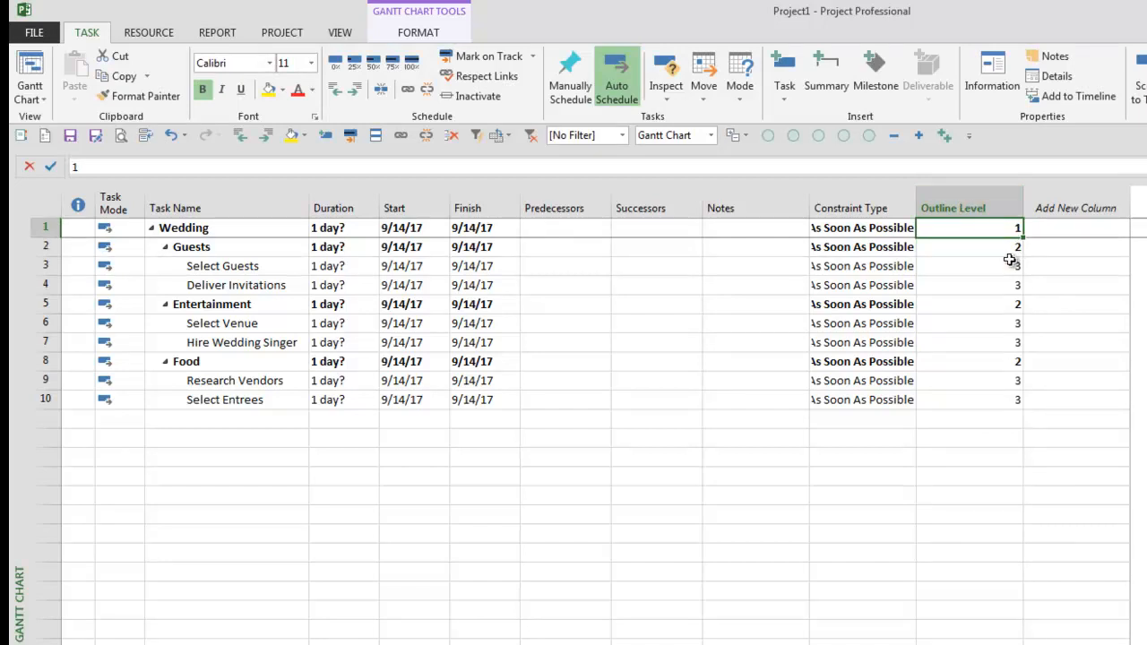
Examine the outline levels of the topics Guests, Entertainment and Food and of the detail tasks beneath them.
{"action": "left_click", "coordinate": [1012, 248]}
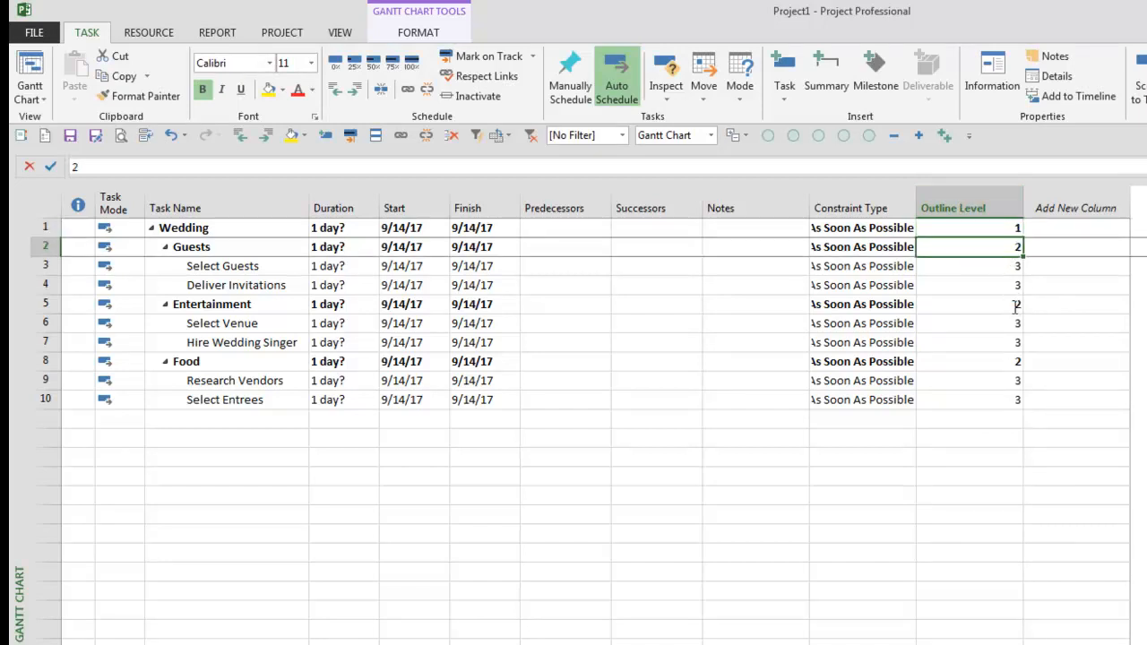
{"action": "left_click", "coordinate": [1014, 304]}
{"action": "left_click", "coordinate": [1014, 363]}
{"action": "left_click_drag", "start_coordinate": [1015, 269], "coordinate": [1015, 343]}
{"action": "left_click_drag", "start_coordinate": [1009, 383], "coordinate": [1013, 399]}
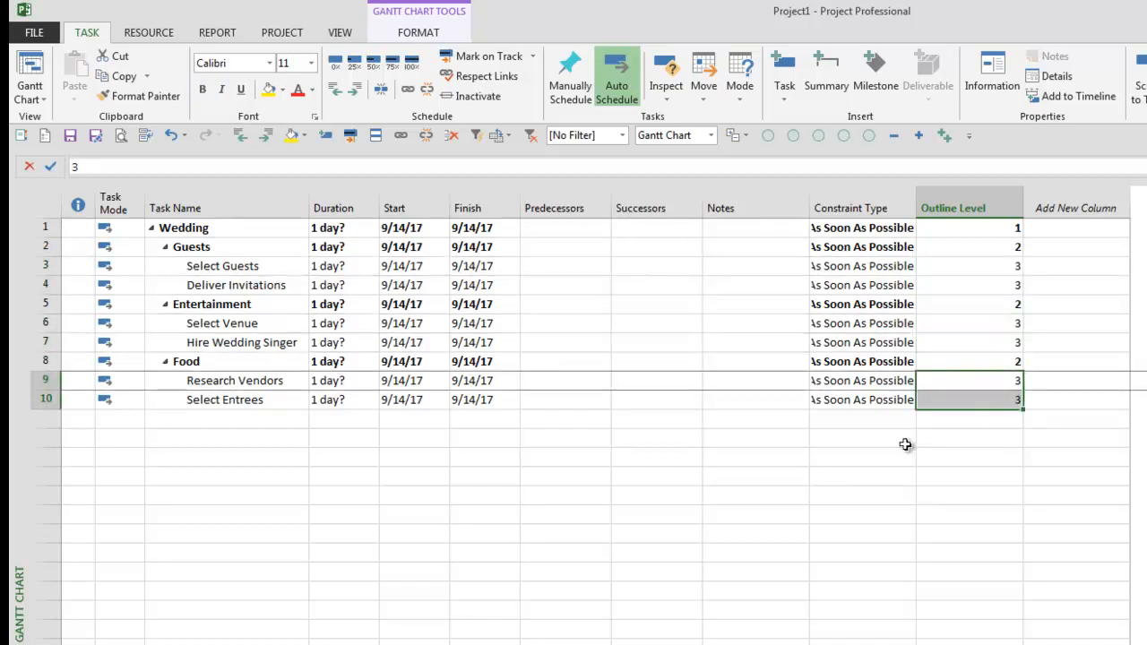
{"action": "left_click", "coordinate": [673, 440]}
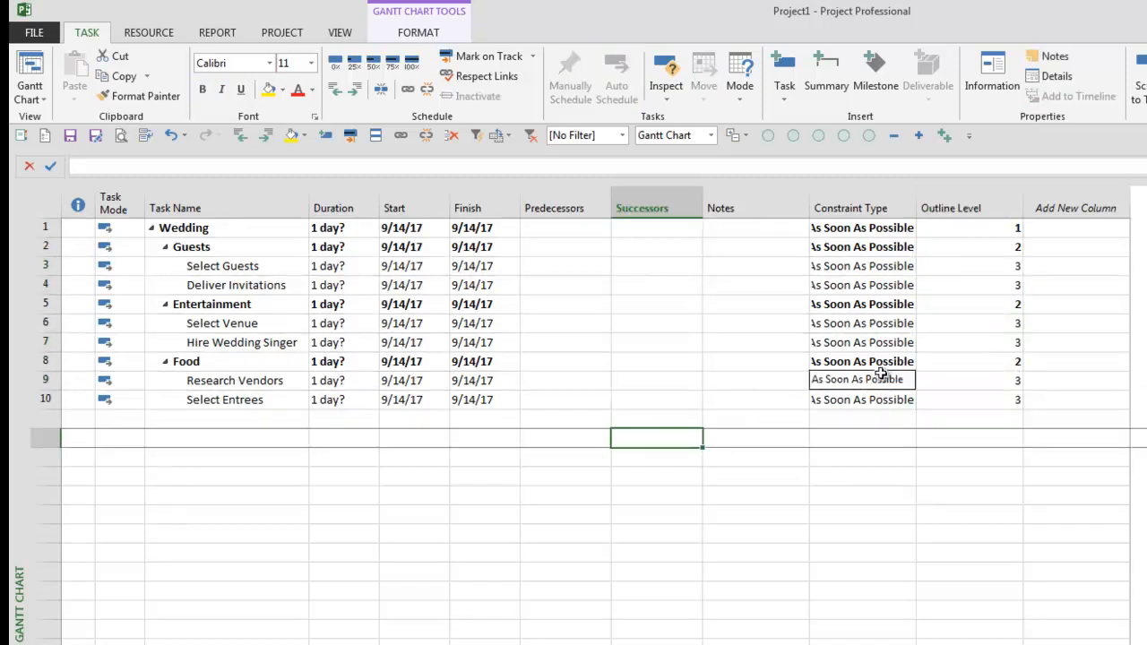
Display the task outline down to level 1, level 2 and level 3 in turn, and examine the tasks at each level.
{"action": "left_click", "coordinate": [738, 137]}
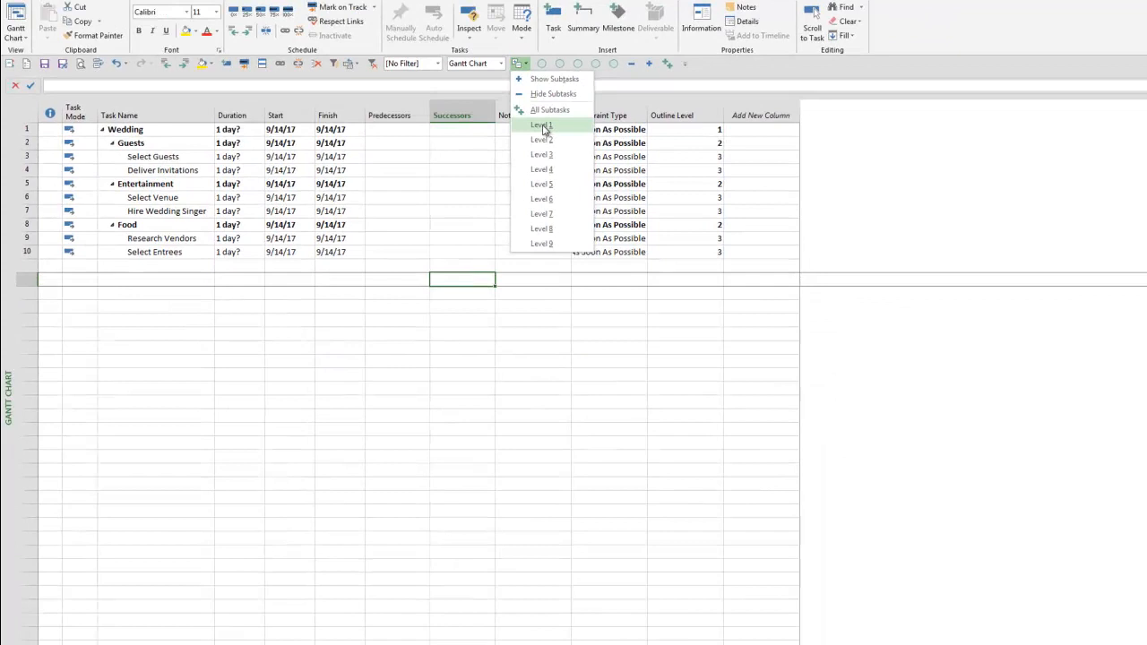
{"action": "left_click", "coordinate": [767, 221]}
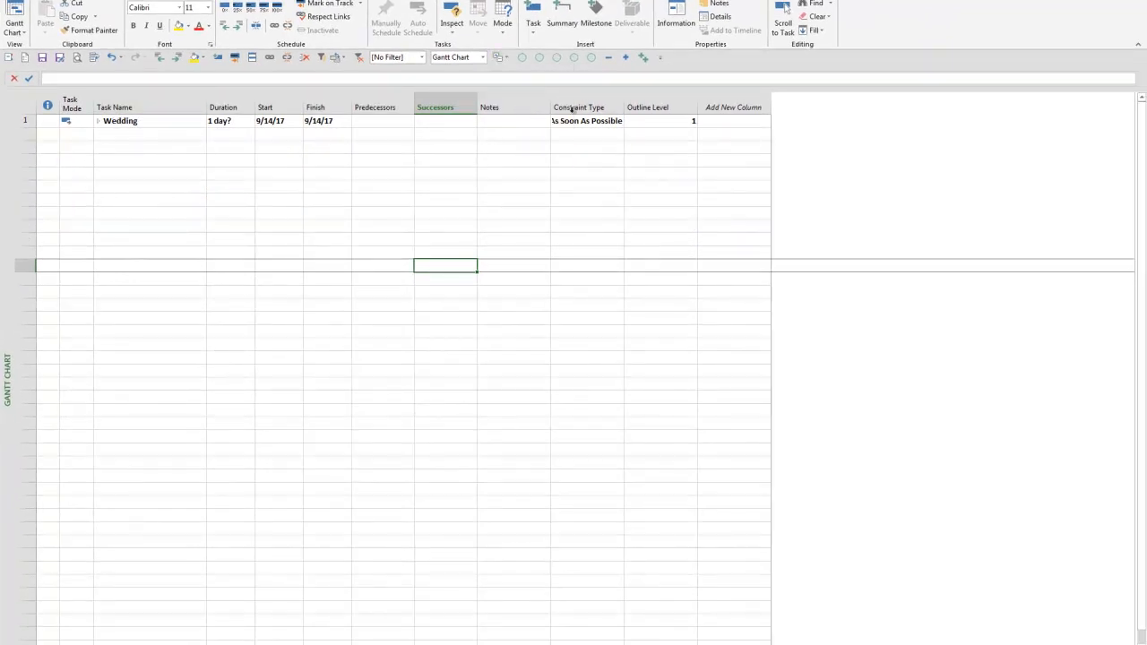
{"action": "left_click", "coordinate": [499, 57]}
{"action": "left_click", "coordinate": [518, 146]}
{"action": "left_click_drag", "start_coordinate": [179, 134], "coordinate": [182, 158]}
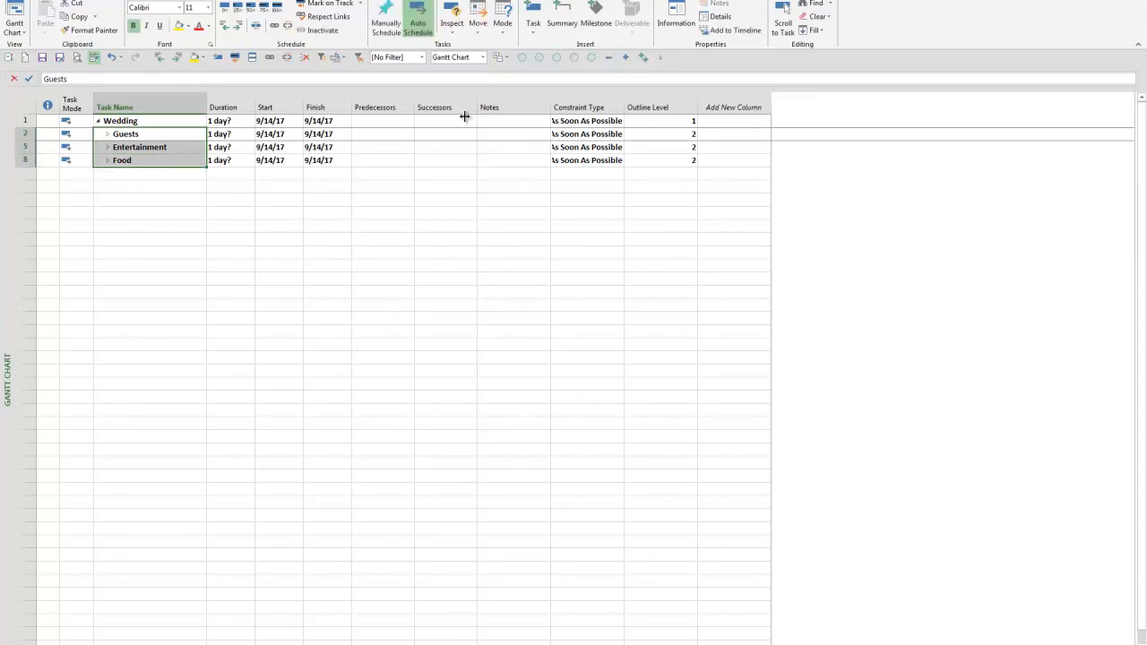
{"action": "left_click", "coordinate": [501, 59]}
{"action": "left_click", "coordinate": [520, 146]}
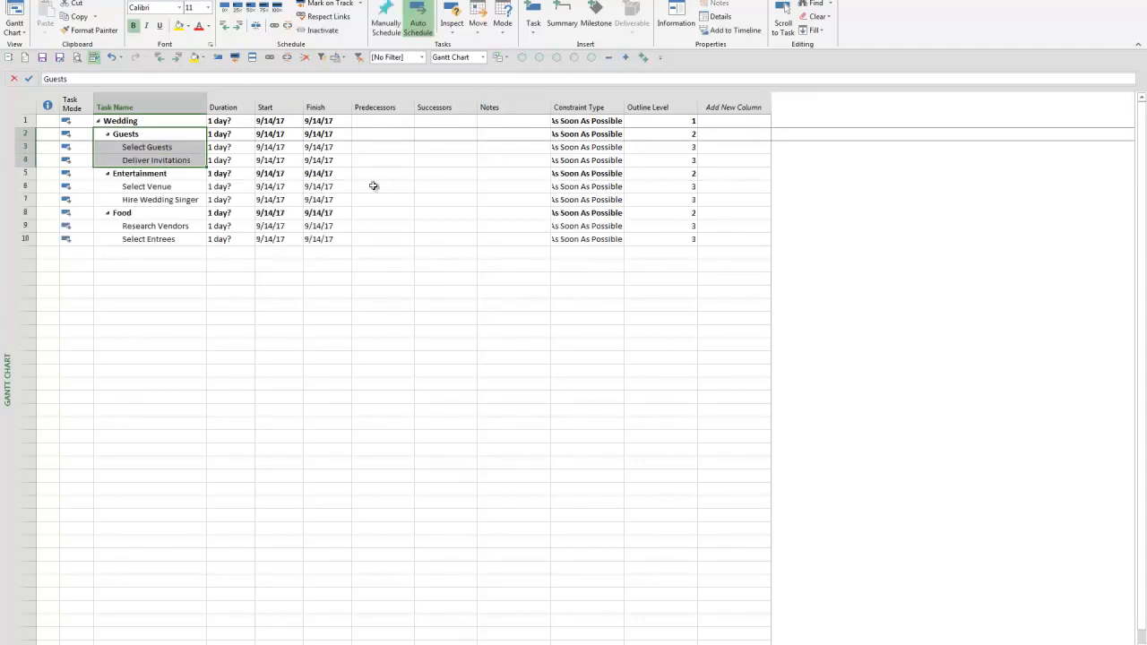
{"action": "left_click_drag", "start_coordinate": [182, 149], "coordinate": [202, 239]}
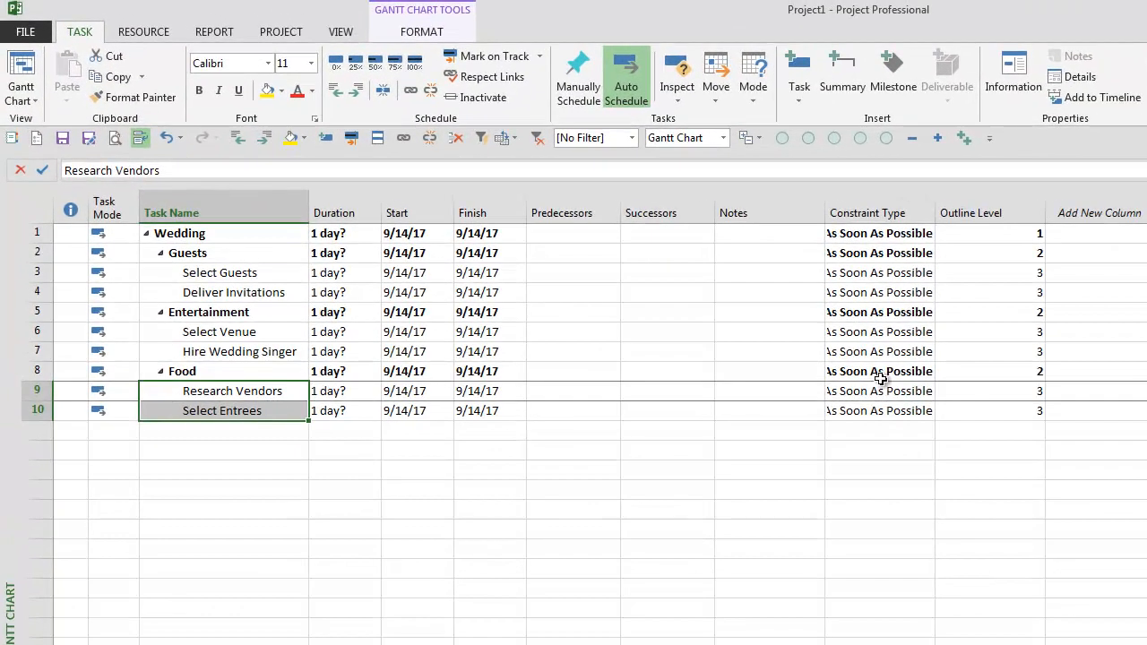
Remove the Outline Level column from the task table.
{"action": "left_click", "coordinate": [986, 205]}
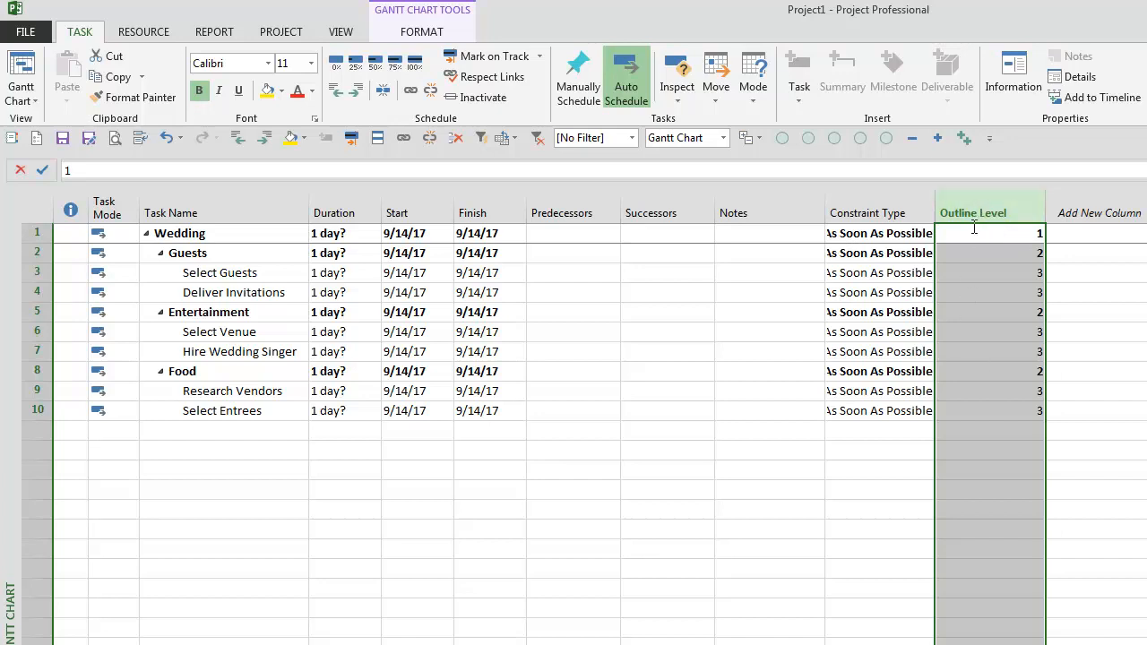
{"action": "key", "text": "Delete"}
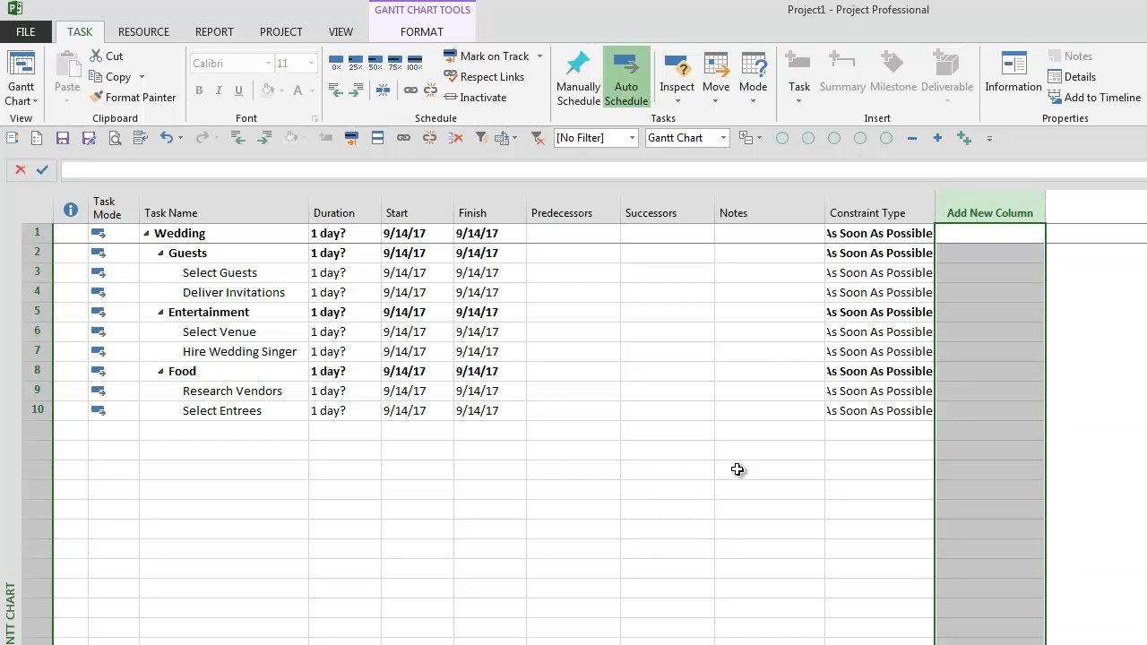
{"action": "left_click", "coordinate": [748, 487]}
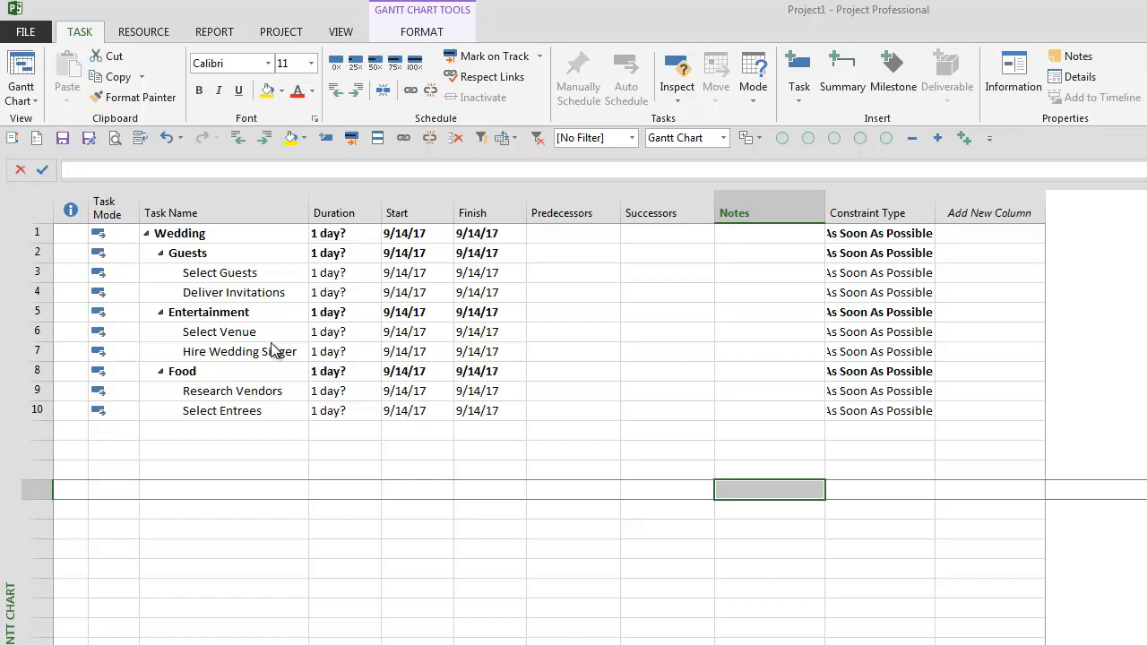
Set the durations of Select Guests and Deliver Invitations to 1 day each.
{"action": "left_click", "coordinate": [356, 271]}
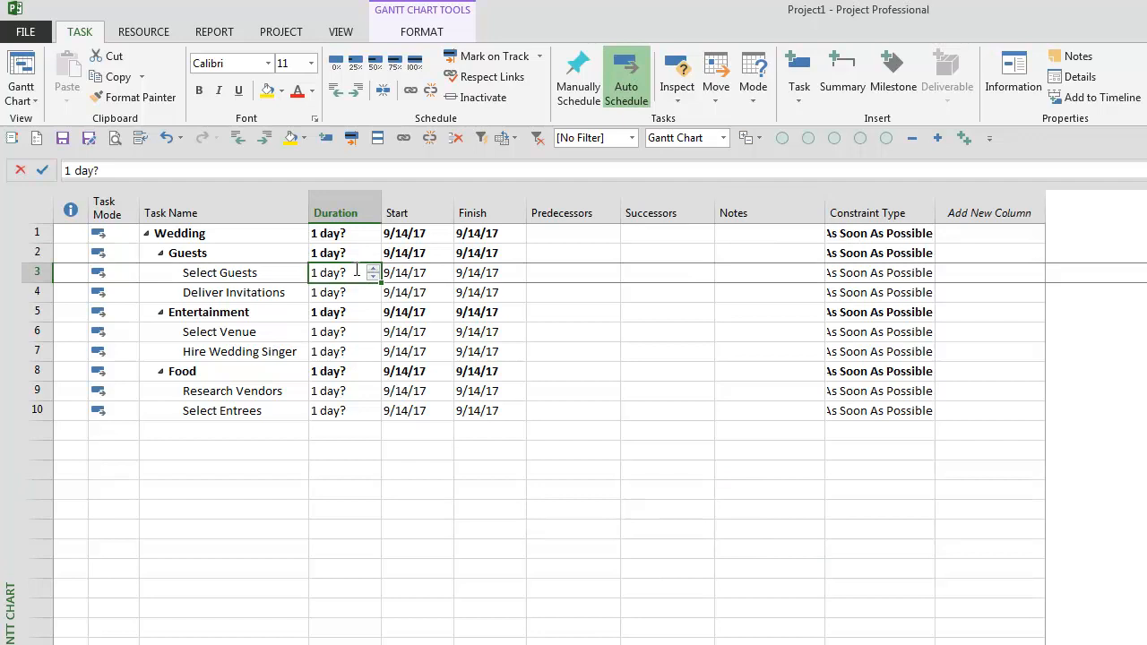
{"action": "type", "text": "1"}
{"action": "key", "text": "Return"}
{"action": "type", "text": "1"}
{"action": "key", "text": "Return"}
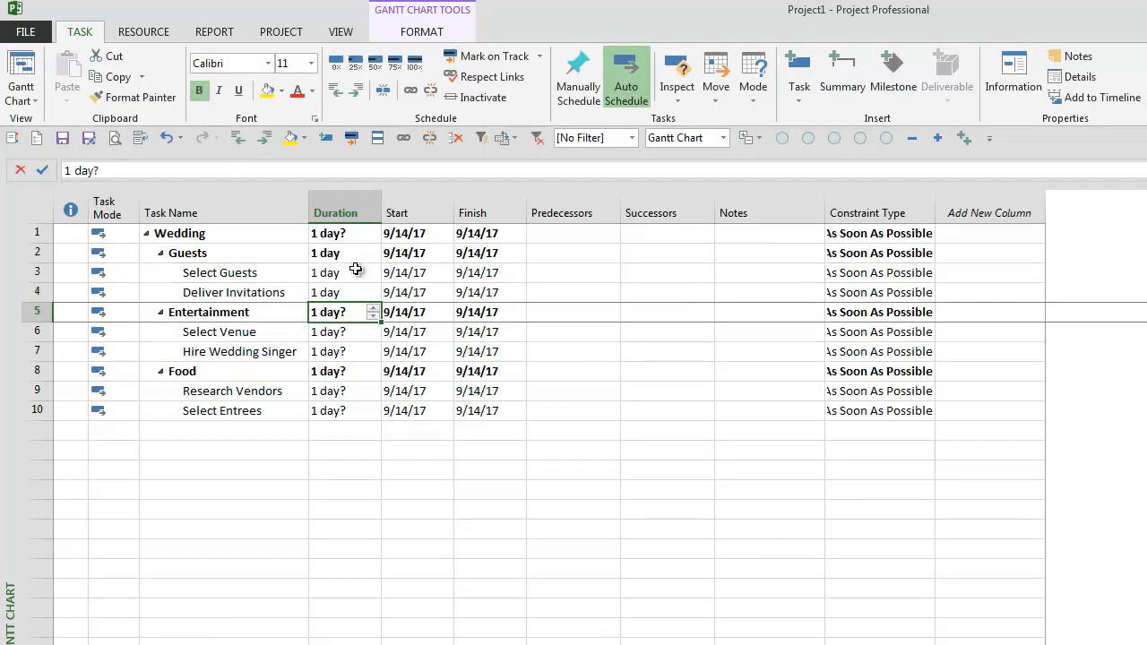
Set the durations of Select Venue and Hire Wedding Singer to 2 days each.
{"action": "key", "text": "Return"}
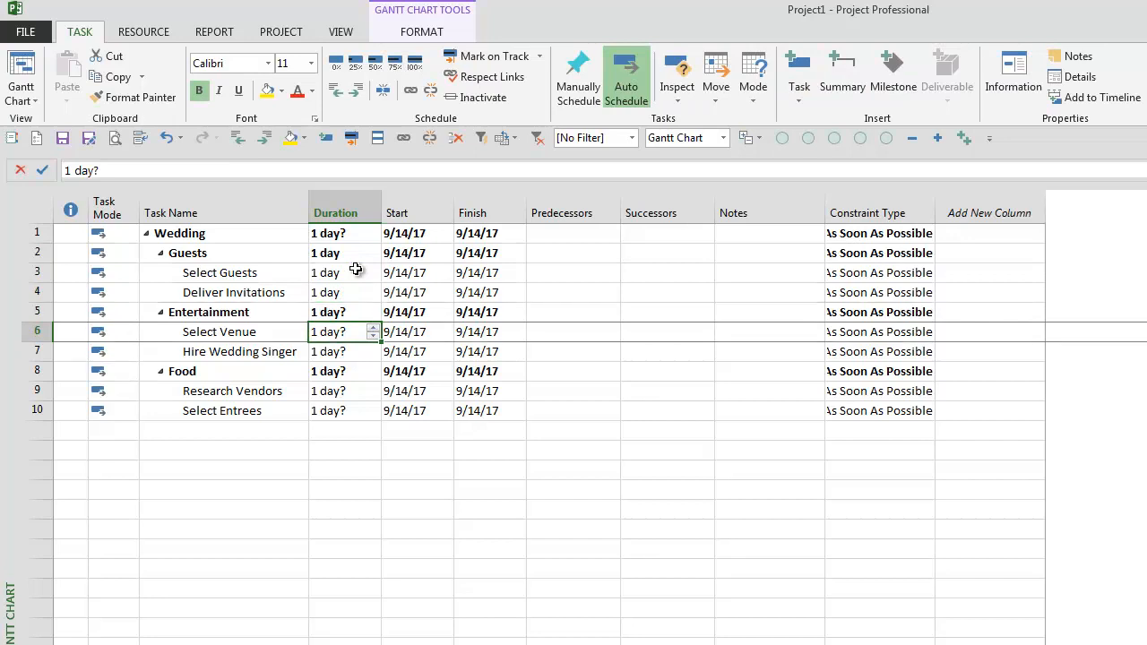
{"action": "type", "text": "2"}
{"action": "key", "text": "Return"}
{"action": "type", "text": "2"}
{"action": "key", "text": "Return"}
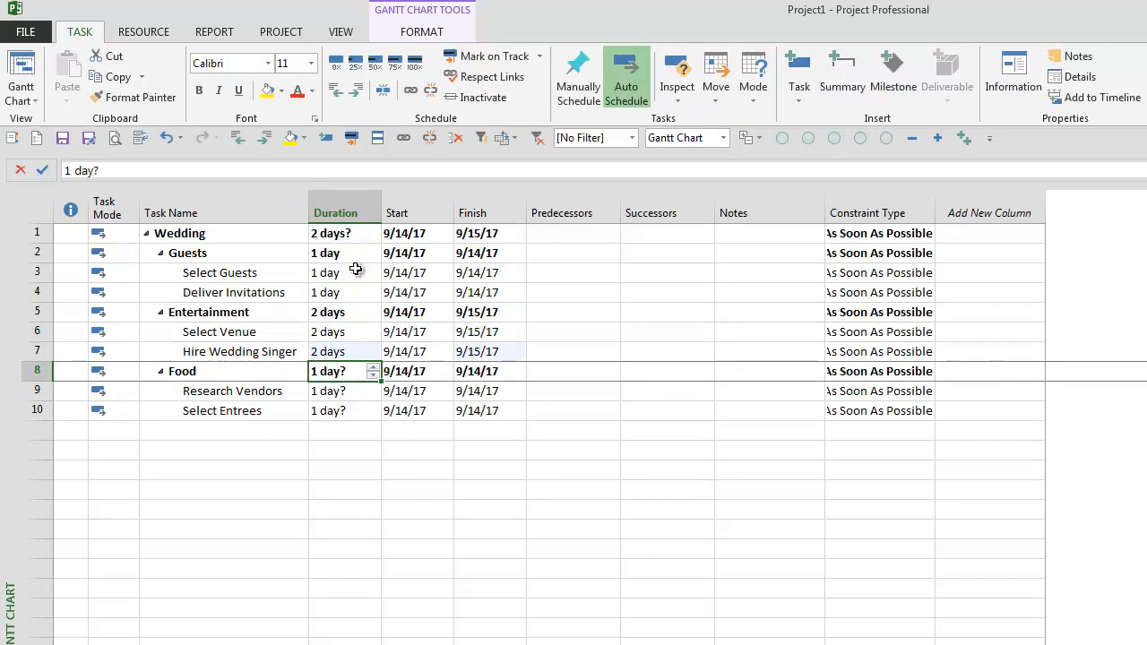
Set the durations of Research Vendors and Select Entrees to 3 days each.
{"action": "key", "text": "Return"}
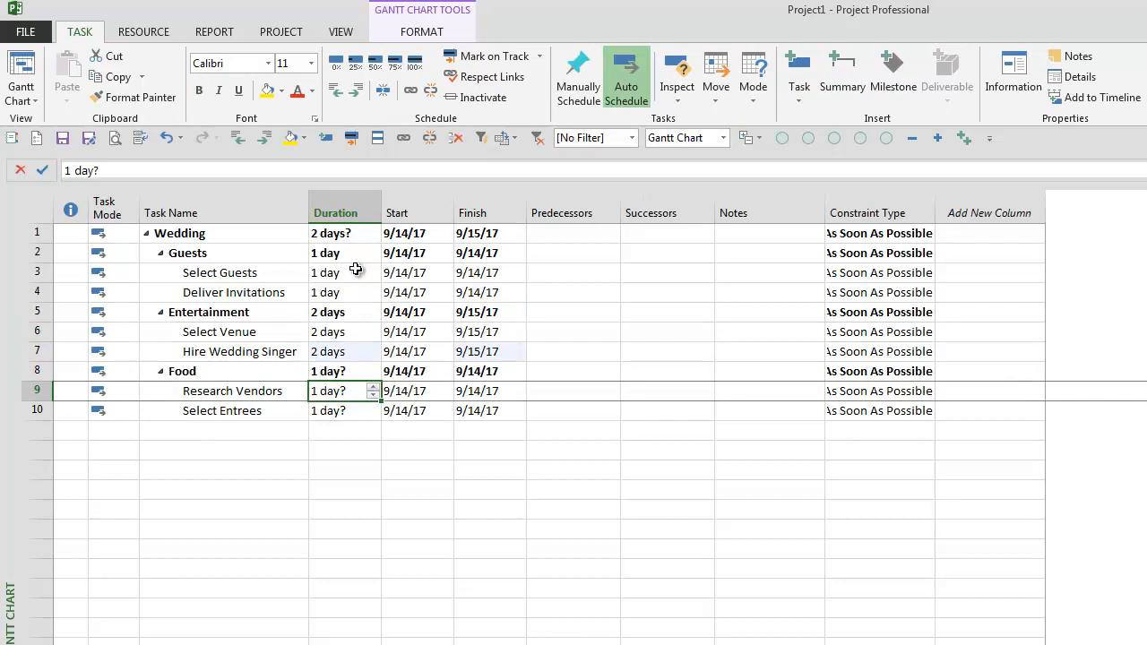
{"action": "type", "text": "3"}
{"action": "key", "text": "Return"}
{"action": "type", "text": "3"}
{"action": "key", "text": "Return"}
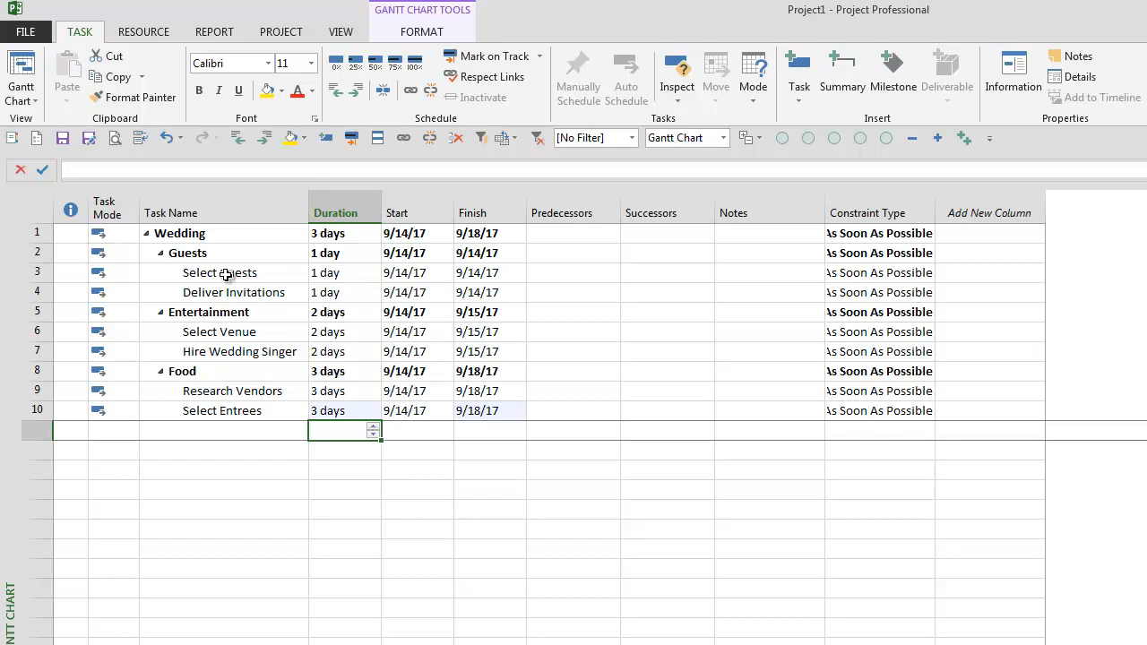
Compare the durations, start dates and finish dates of Select Guests and Deliver Invitations with the dates of the Guests summary.
{"action": "left_click_drag", "start_coordinate": [230, 273], "coordinate": [239, 292]}
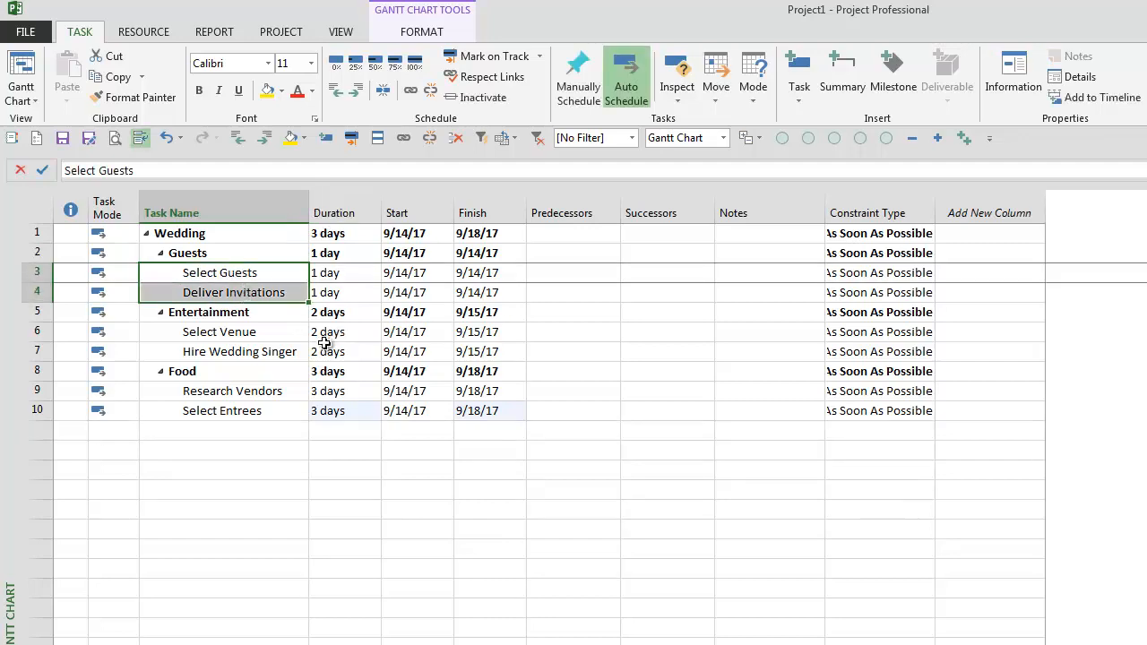
{"action": "left_click_drag", "start_coordinate": [350, 274], "coordinate": [345, 296]}
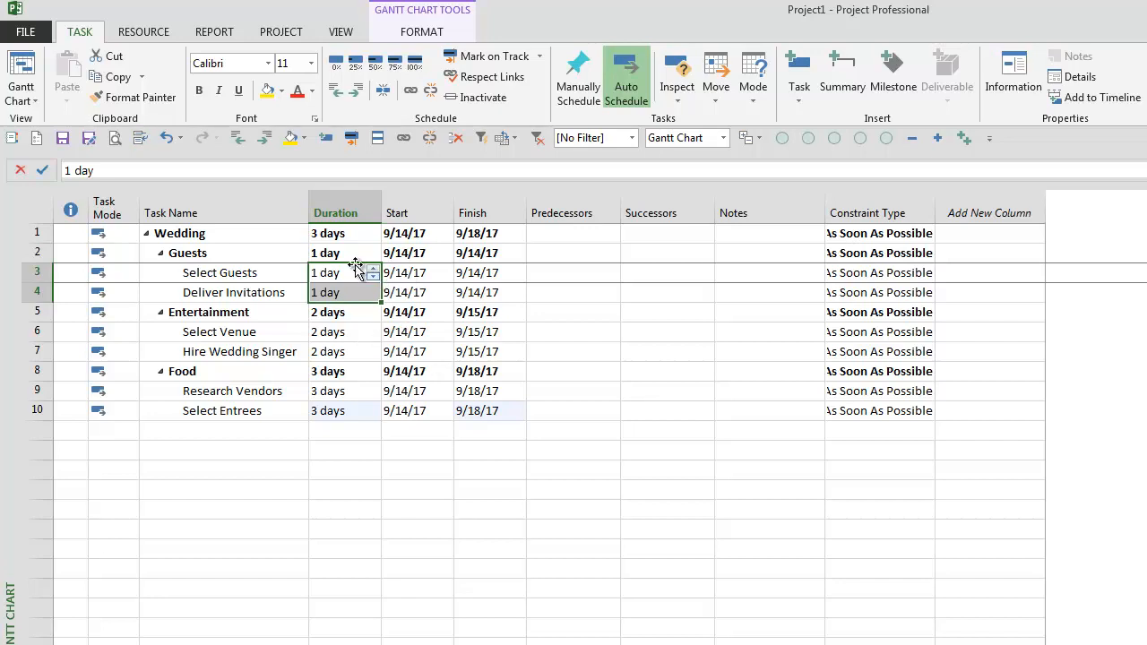
{"action": "left_click", "coordinate": [415, 277]}
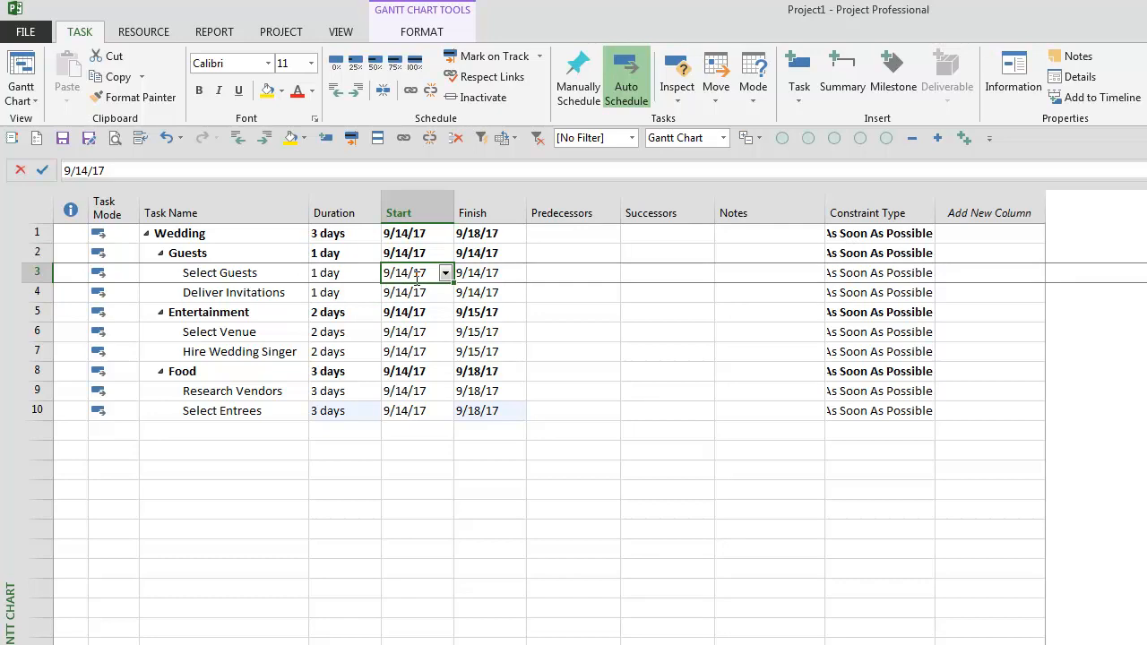
{"action": "left_click", "coordinate": [495, 296]}
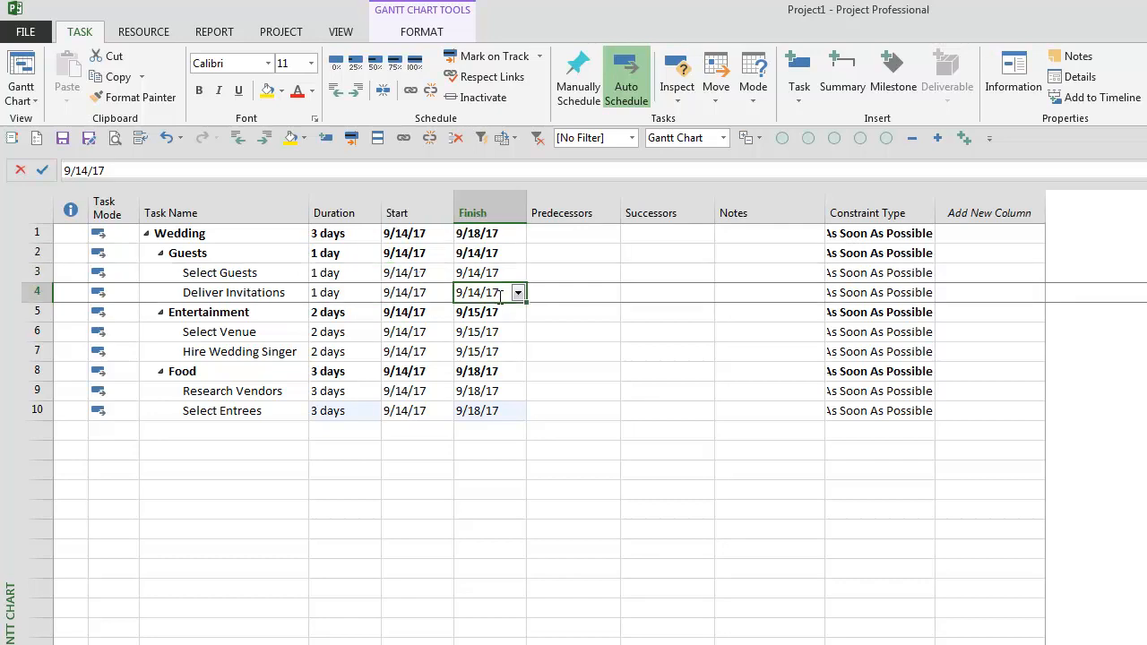
{"action": "left_click", "coordinate": [433, 273]}
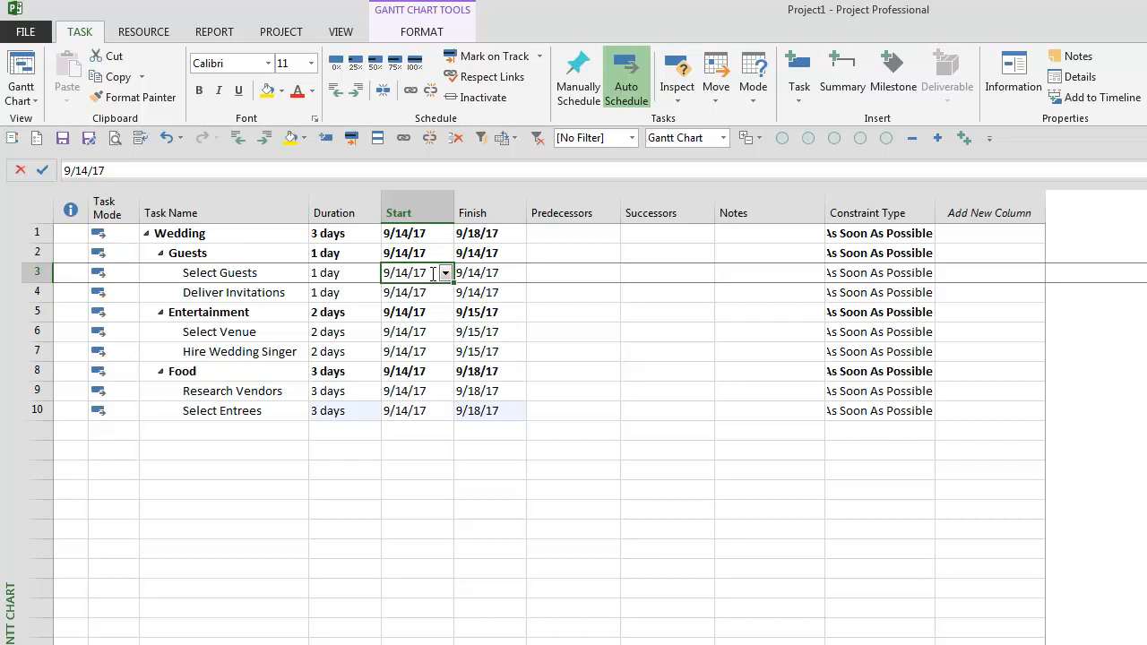
{"action": "left_click_drag", "start_coordinate": [421, 271], "coordinate": [484, 294]}
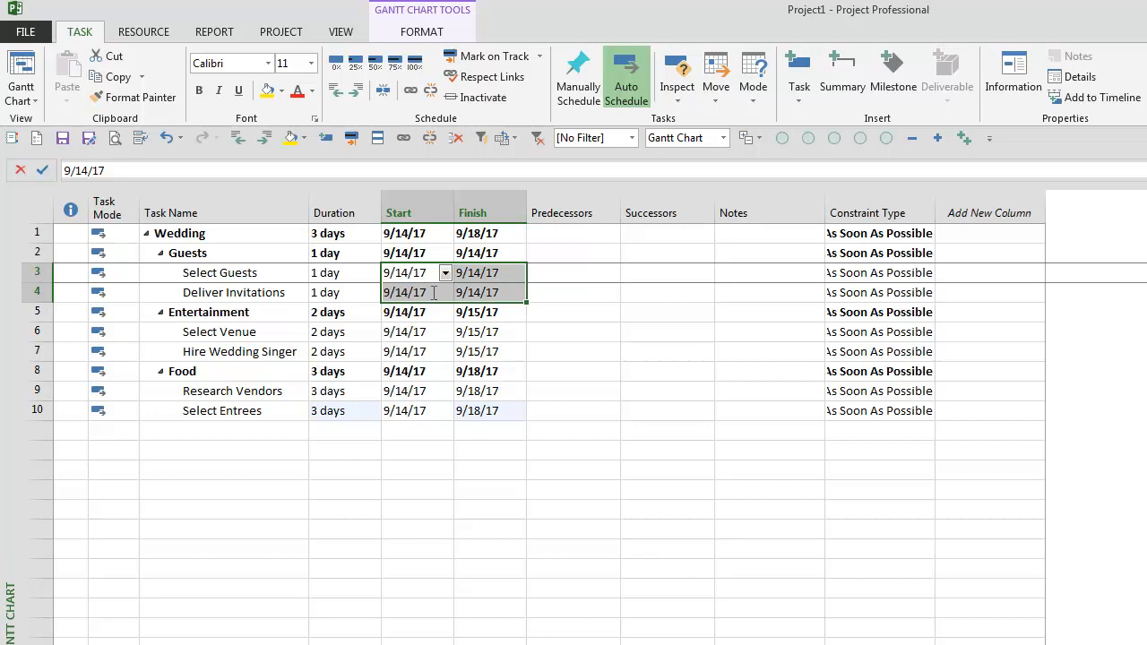
{"action": "left_click_drag", "start_coordinate": [419, 252], "coordinate": [468, 252]}
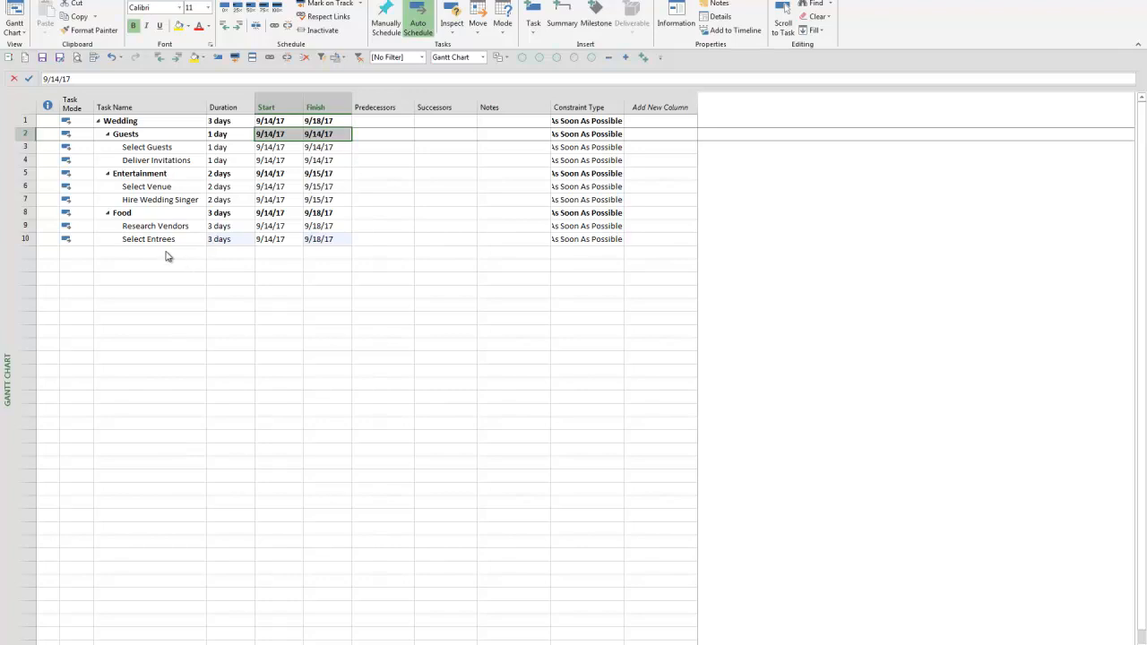
Add a task named Wedding Complete directly below Select Entrees.
{"action": "left_click", "coordinate": [168, 255]}
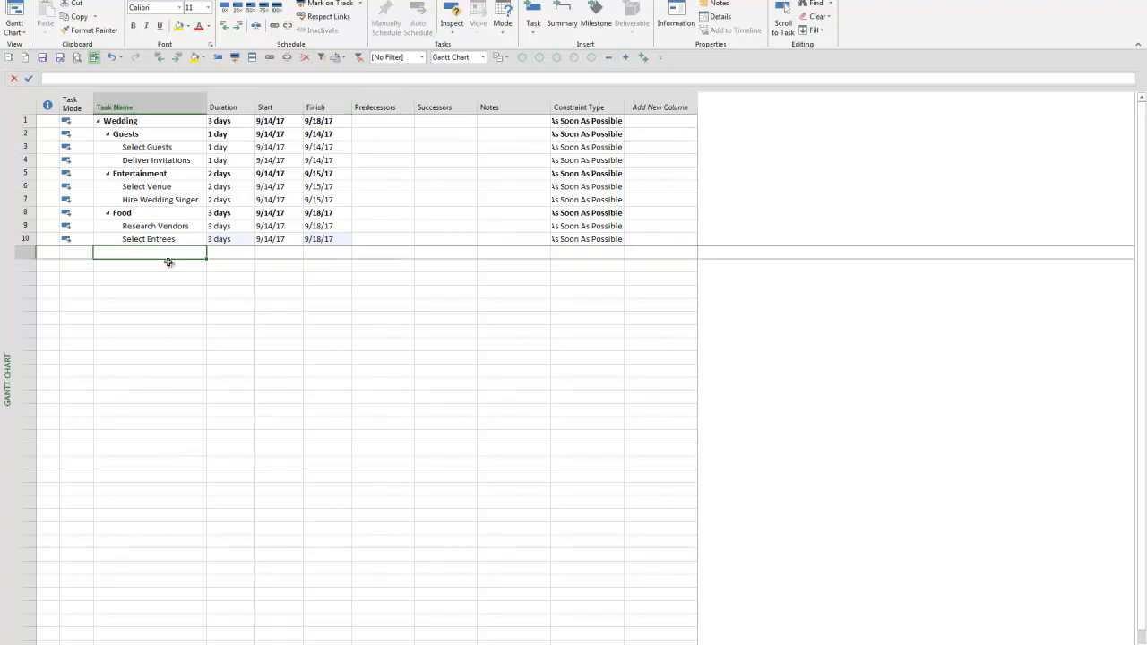
{"action": "type", "text": "Wedding Complete"}
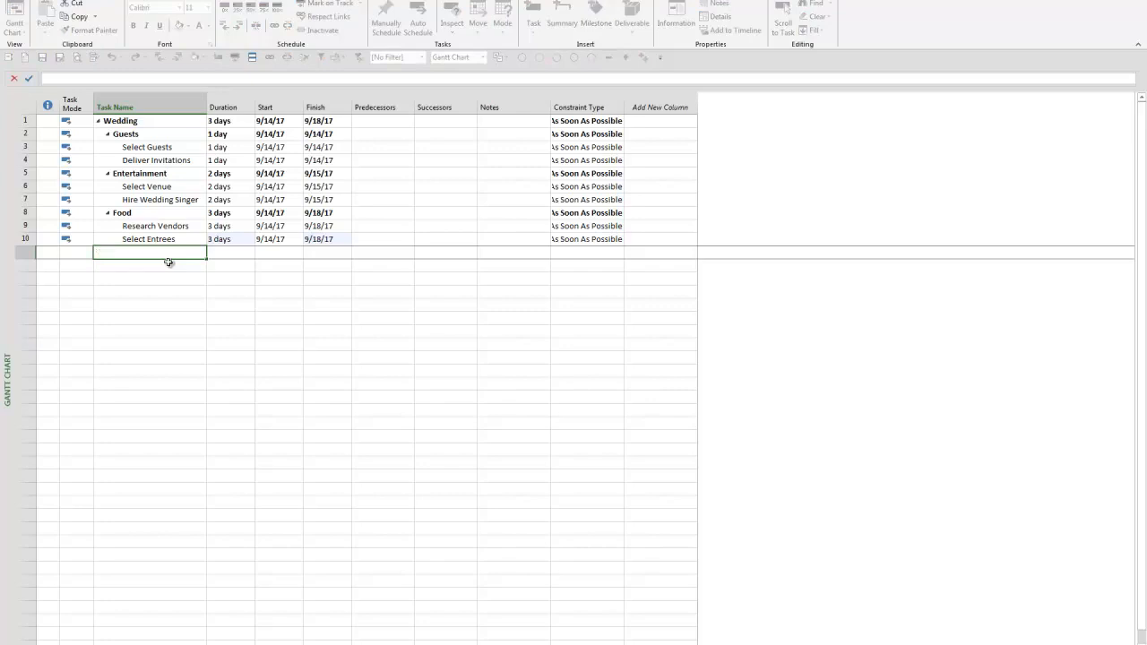
{"action": "key", "text": "Return"}
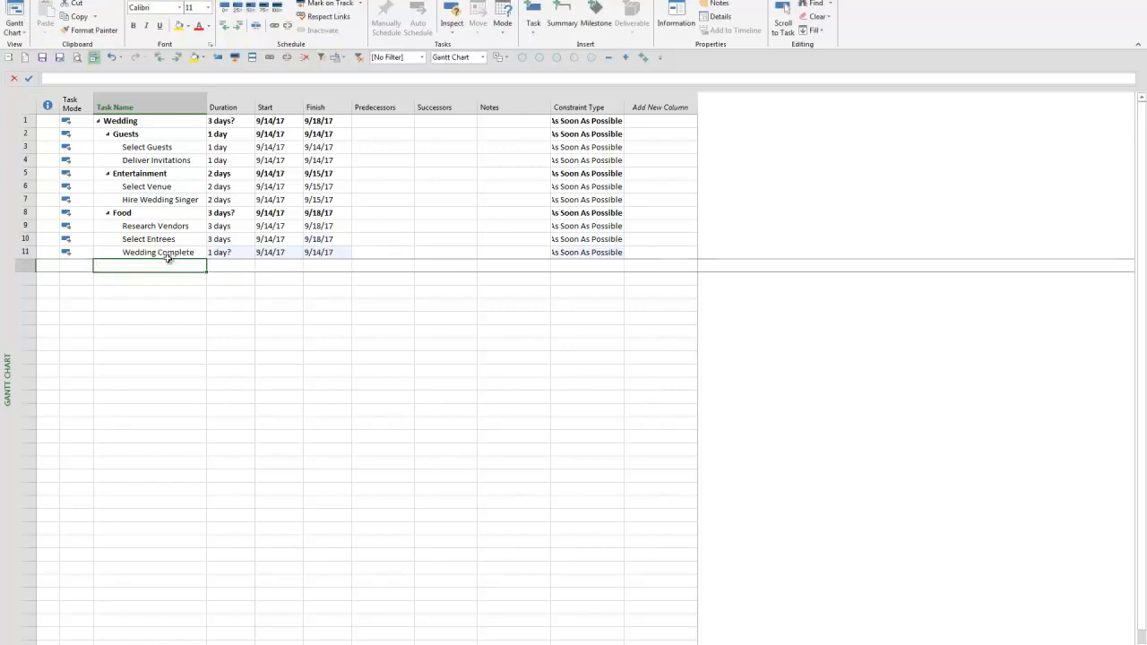
Select the Wedding Complete task and narrow the table to end at Constraint Type so the Gantt bars show beside it.
{"action": "left_click", "coordinate": [168, 253]}
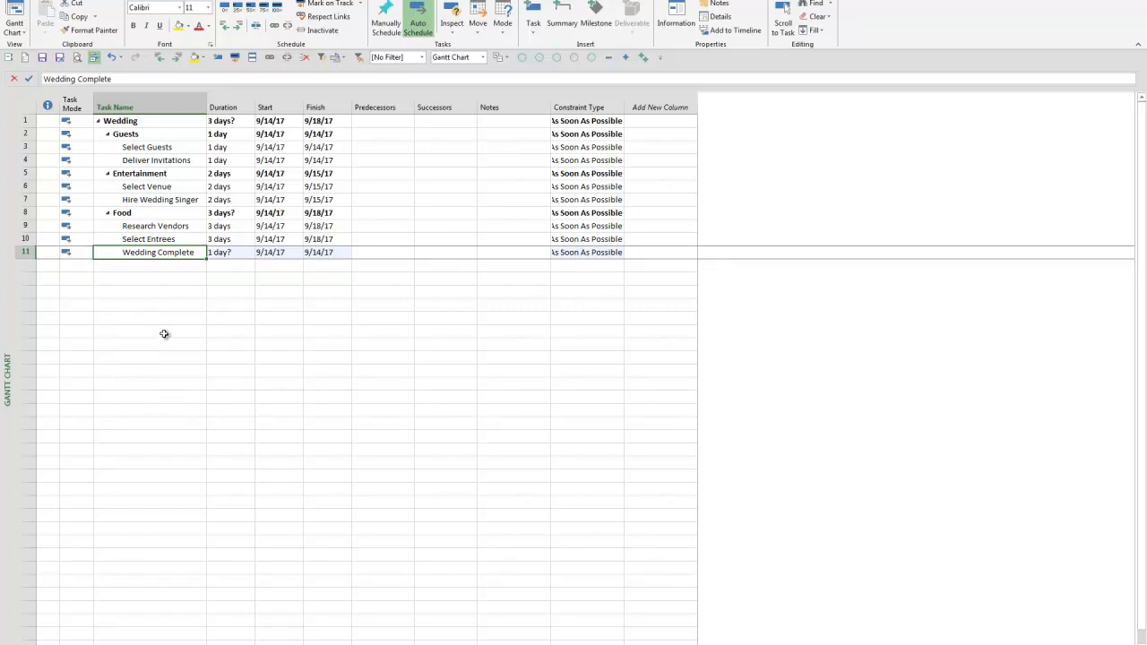
{"action": "left_click_drag", "start_coordinate": [1132, 342], "coordinate": [679, 296]}
{"action": "left_click_drag", "start_coordinate": [722, 339], "coordinate": [666, 341]}
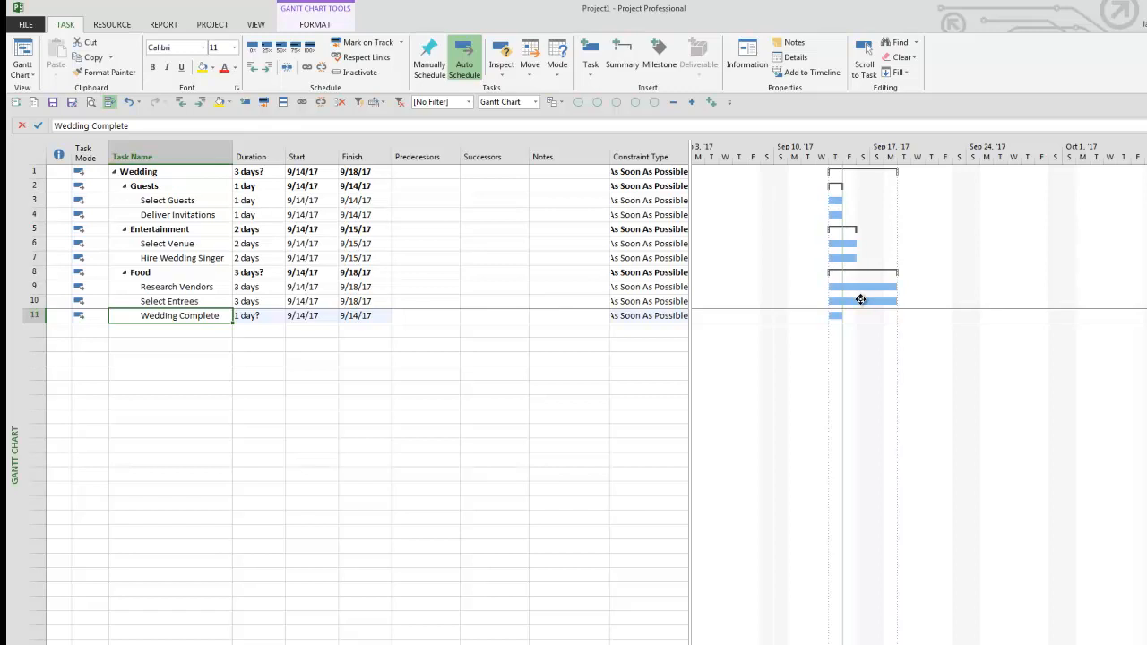
Turn Wedding Complete into a milestone by setting its duration to 0 days, and check its marker in the chart.
{"action": "left_click", "coordinate": [259, 318]}
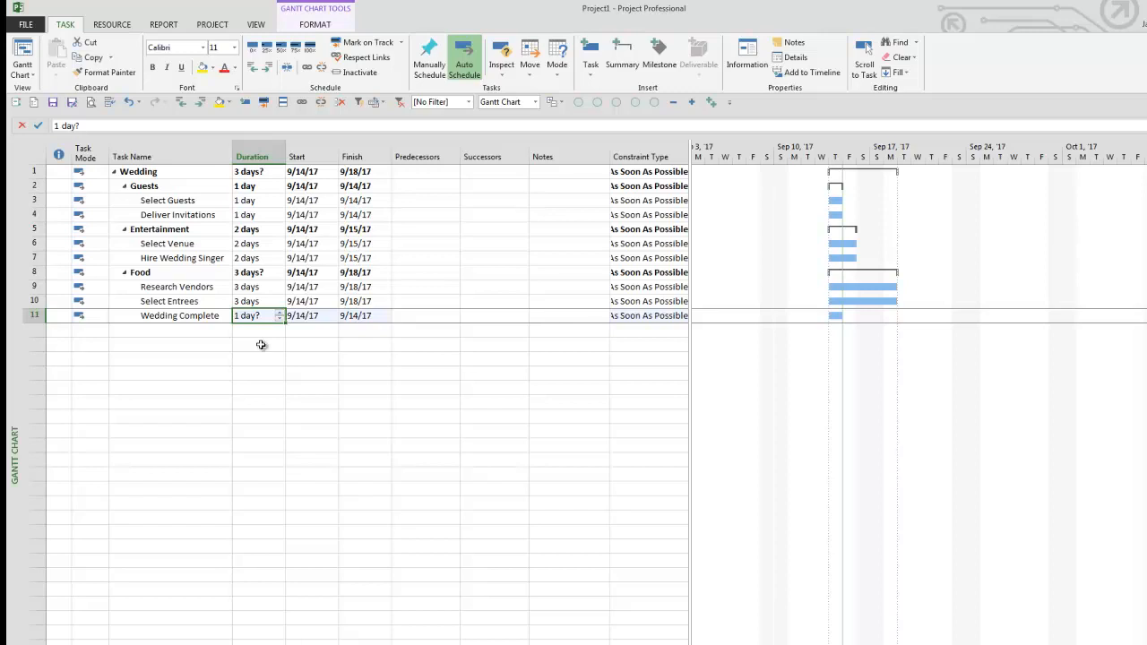
{"action": "type", "text": "0"}
{"action": "key", "text": "Return"}
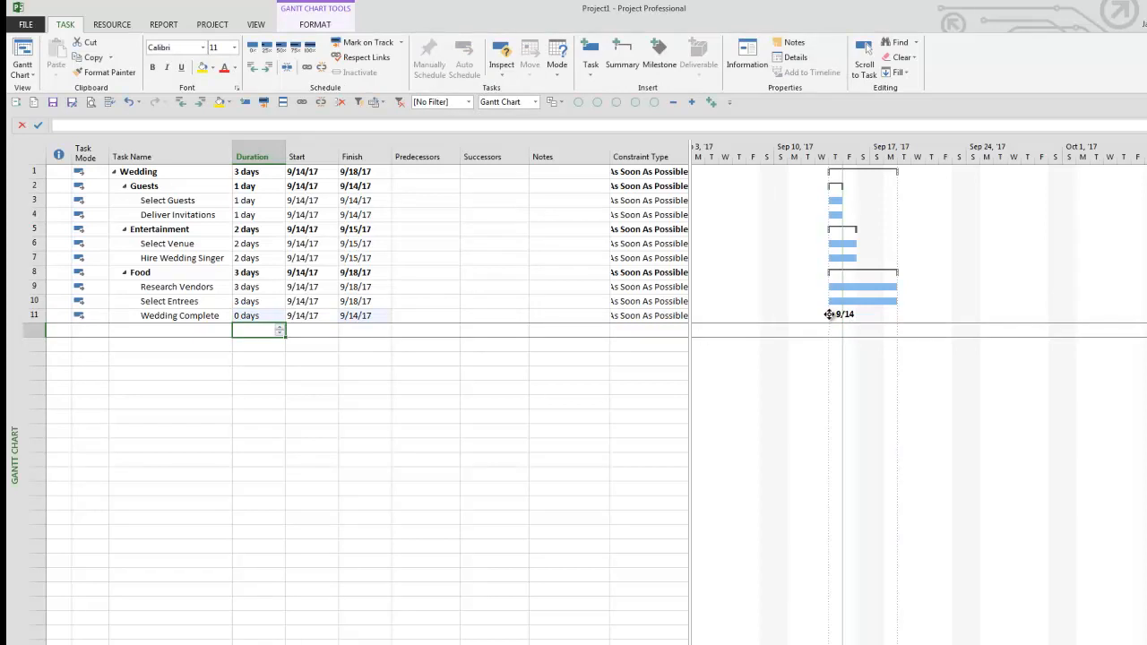
{"action": "mouse_move", "coordinate": [829, 314]}
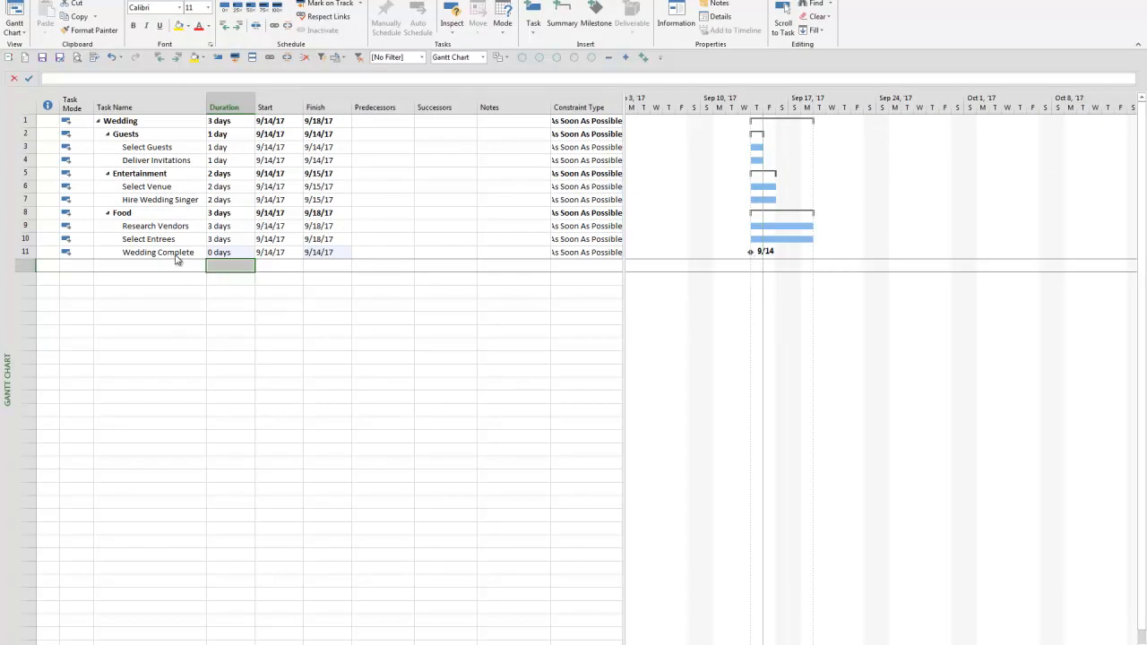
Check the outline position of the Wedding Complete milestone against the Food summary and select the milestone.
{"action": "left_click", "coordinate": [180, 255]}
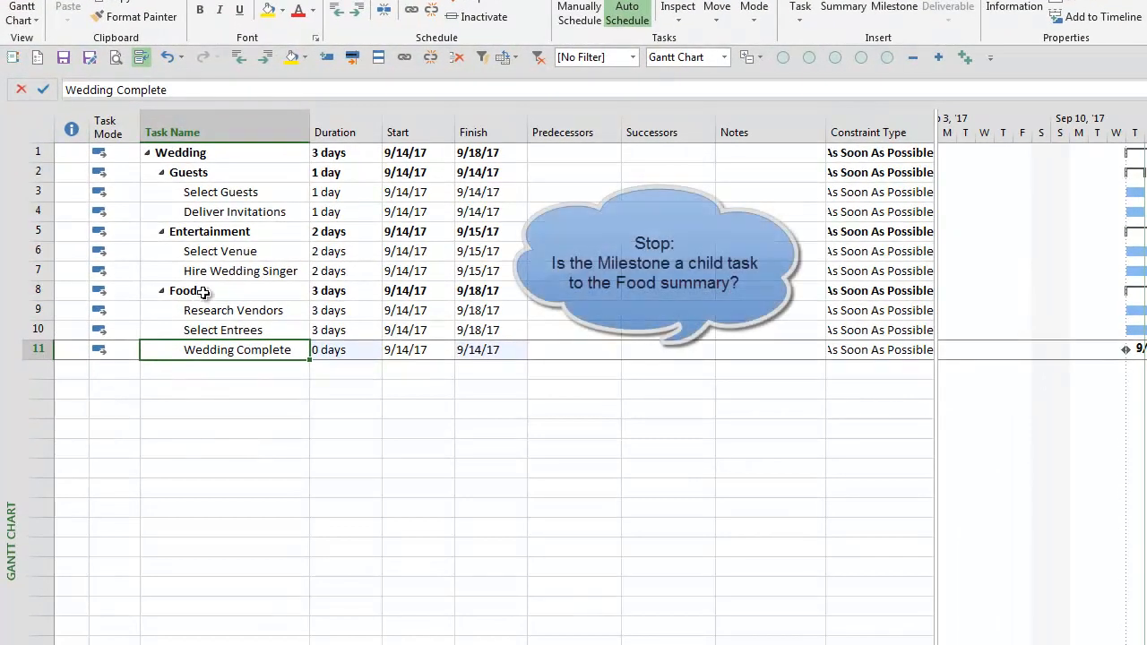
{"action": "left_click", "coordinate": [204, 293]}
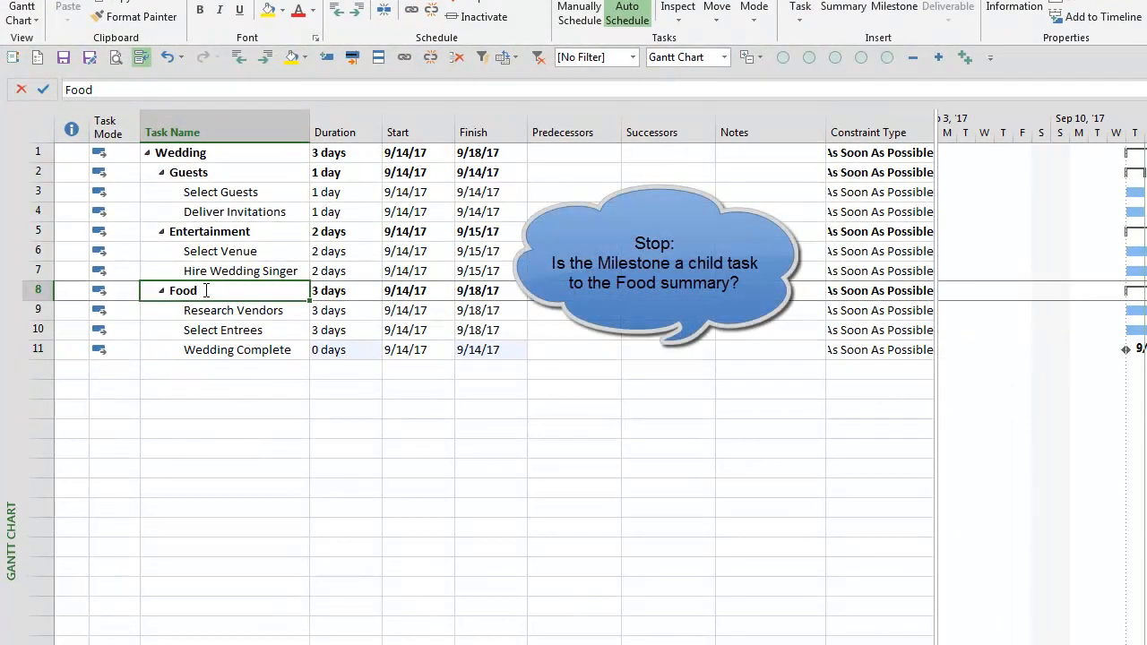
{"action": "left_click", "coordinate": [243, 366]}
{"action": "left_click", "coordinate": [246, 356]}
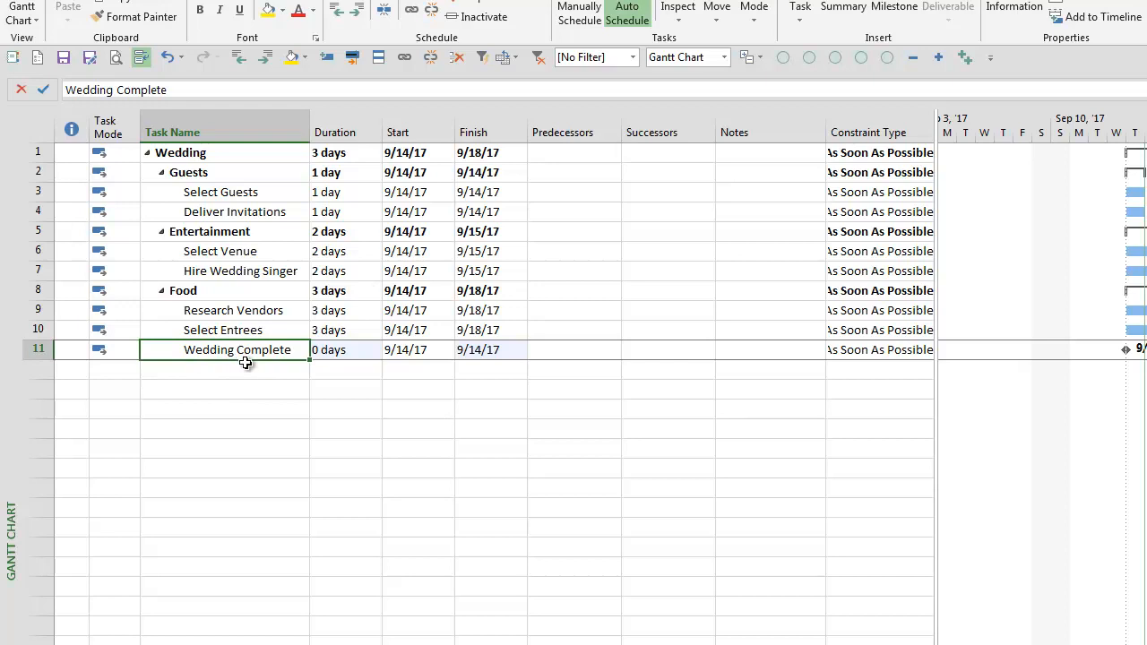
Outdent the Wedding Complete milestone to the same outline level as the Food summary.
{"action": "left_click", "coordinate": [244, 60]}
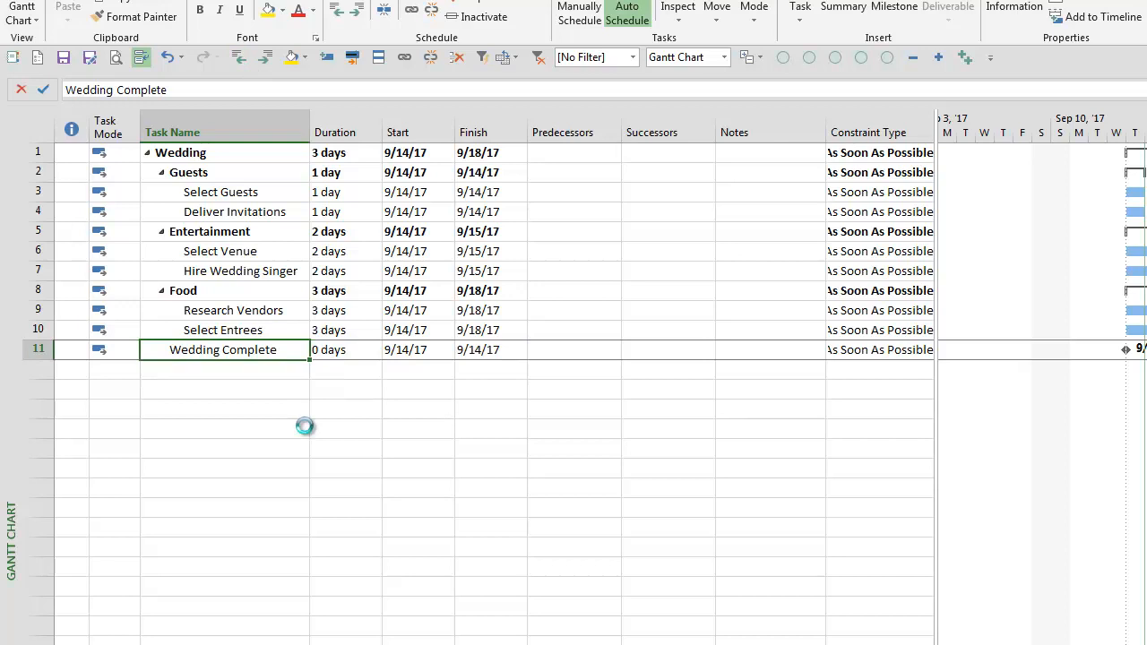
{"action": "key", "text": "ctrl+z"}
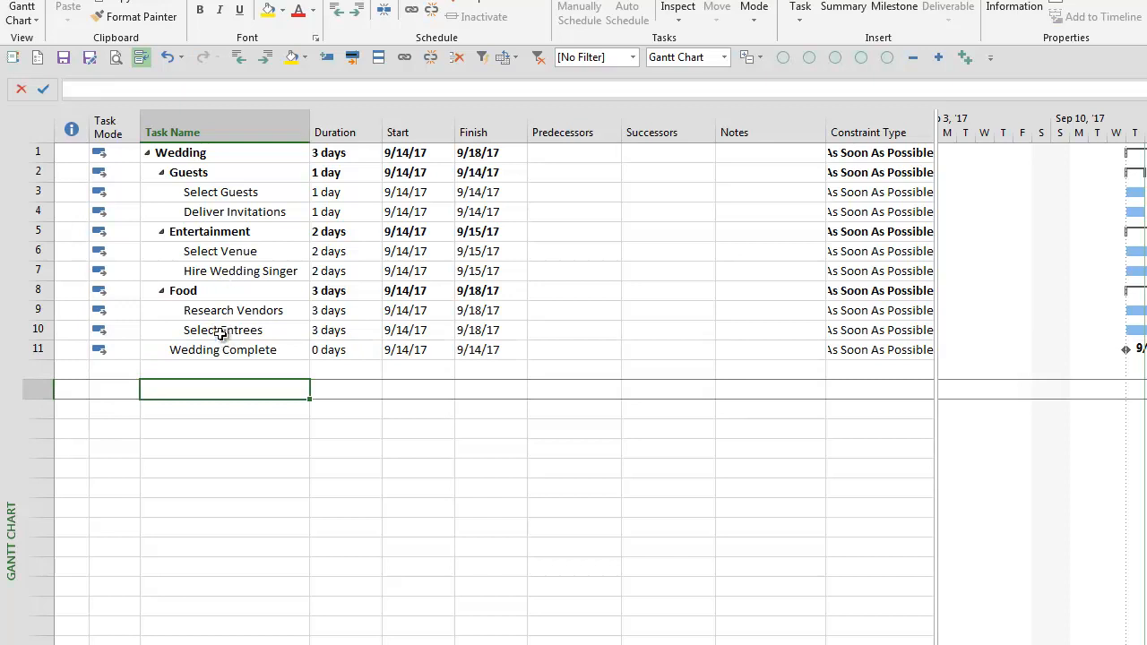
{"action": "left_click", "coordinate": [223, 366]}
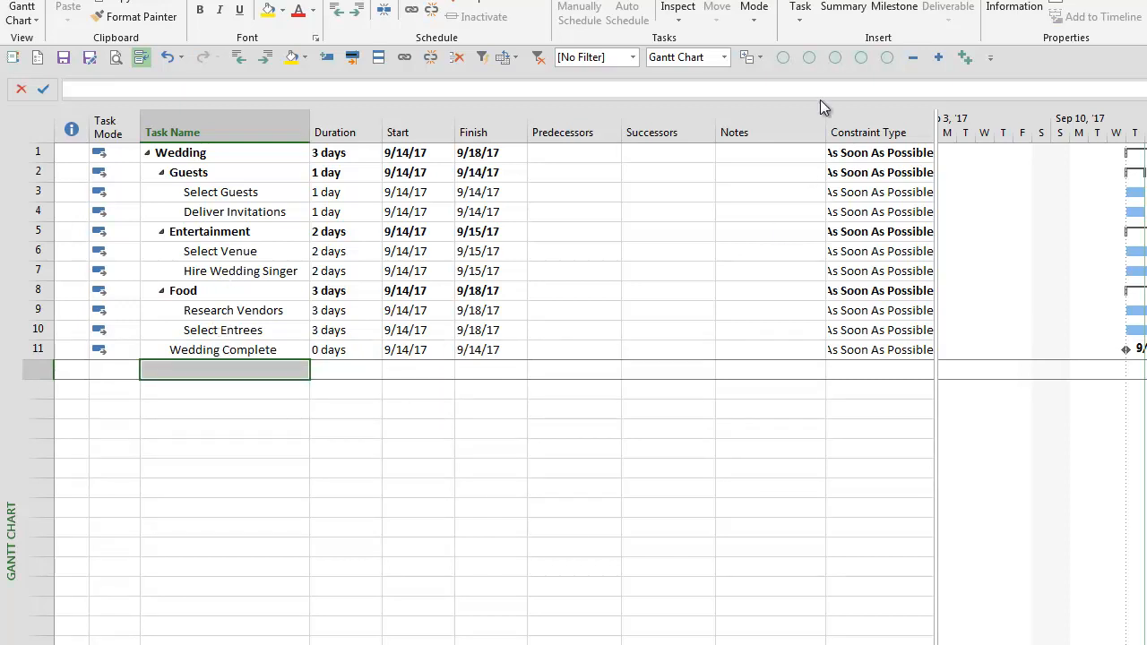
Collapse the outline to Level 2 to check Wedding Complete among the summaries, and show all subtasks again.
{"action": "left_click", "coordinate": [759, 57]}
{"action": "left_click", "coordinate": [804, 164]}
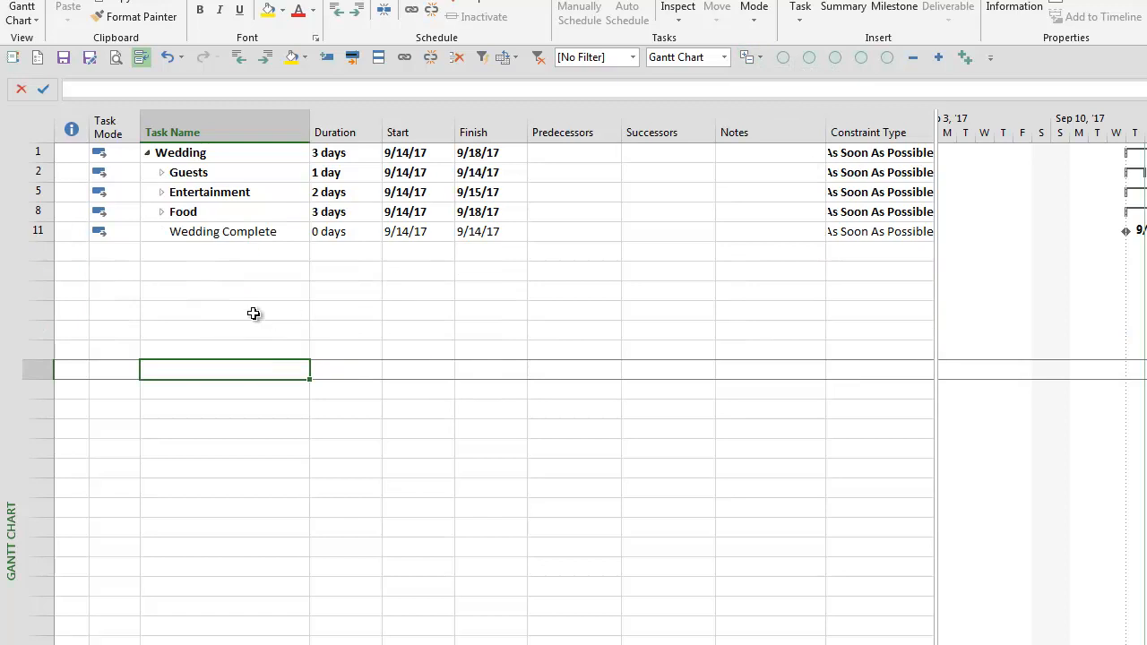
{"action": "left_click", "coordinate": [238, 231]}
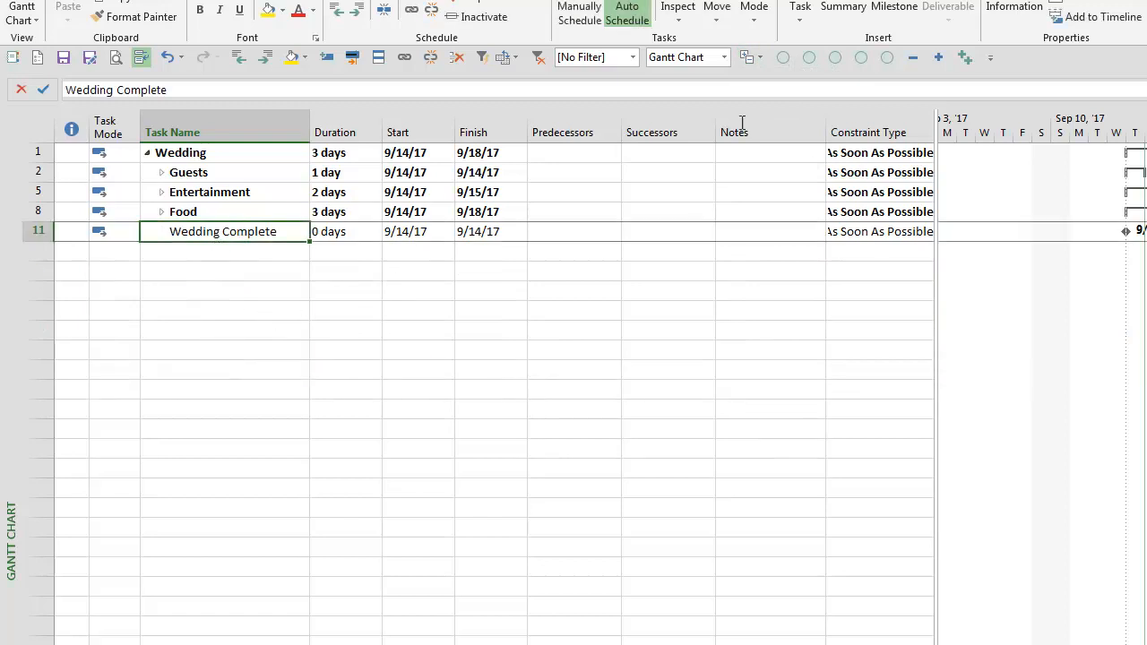
{"action": "left_click", "coordinate": [753, 58]}
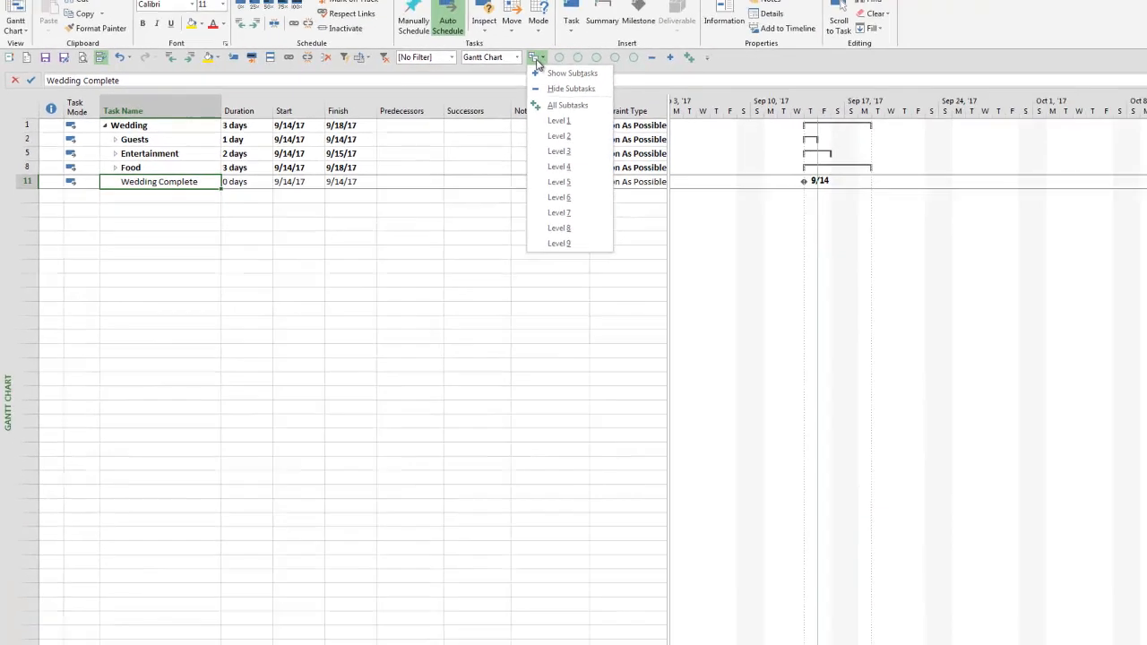
{"action": "left_click", "coordinate": [567, 105]}
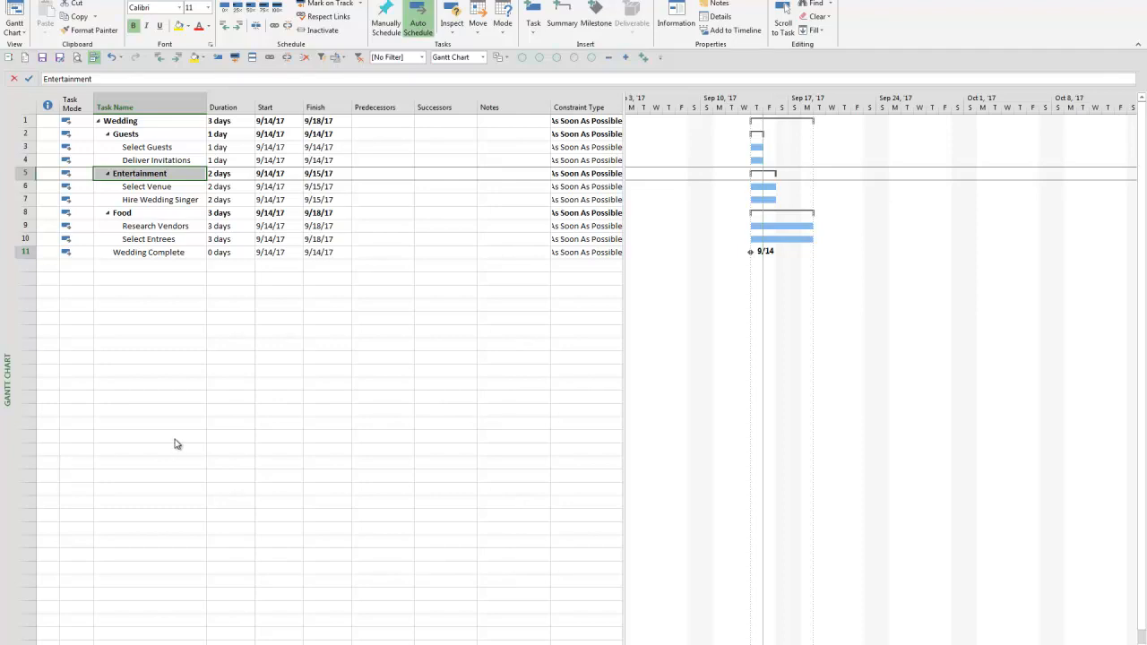
Examine the detail tasks under Guests, Entertainment and Food against their summary rows and the Wedding Complete milestone.
{"action": "left_click_drag", "start_coordinate": [383, 107], "coordinate": [442, 107]}
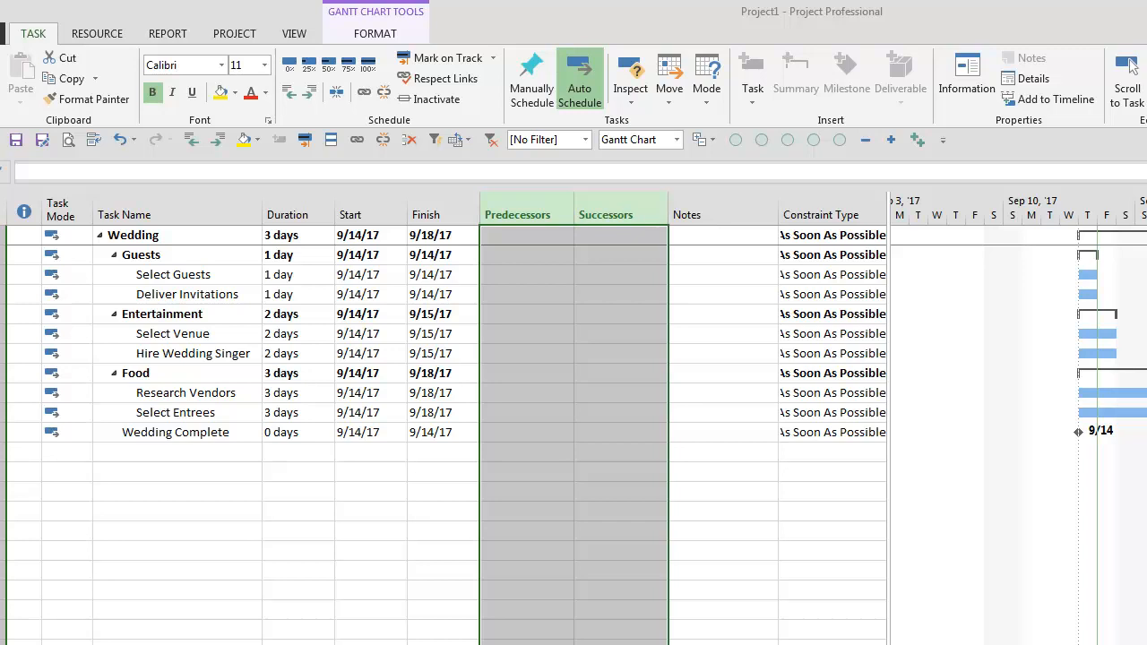
{"action": "left_click", "coordinate": [211, 277]}
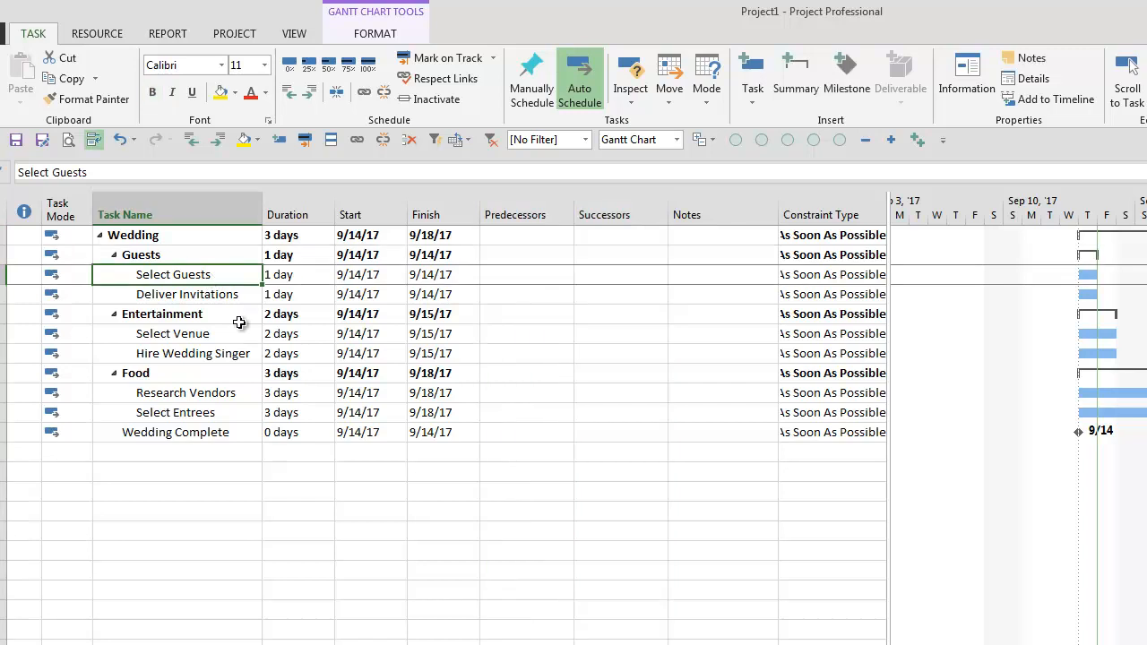
{"action": "key", "text": "Down"}
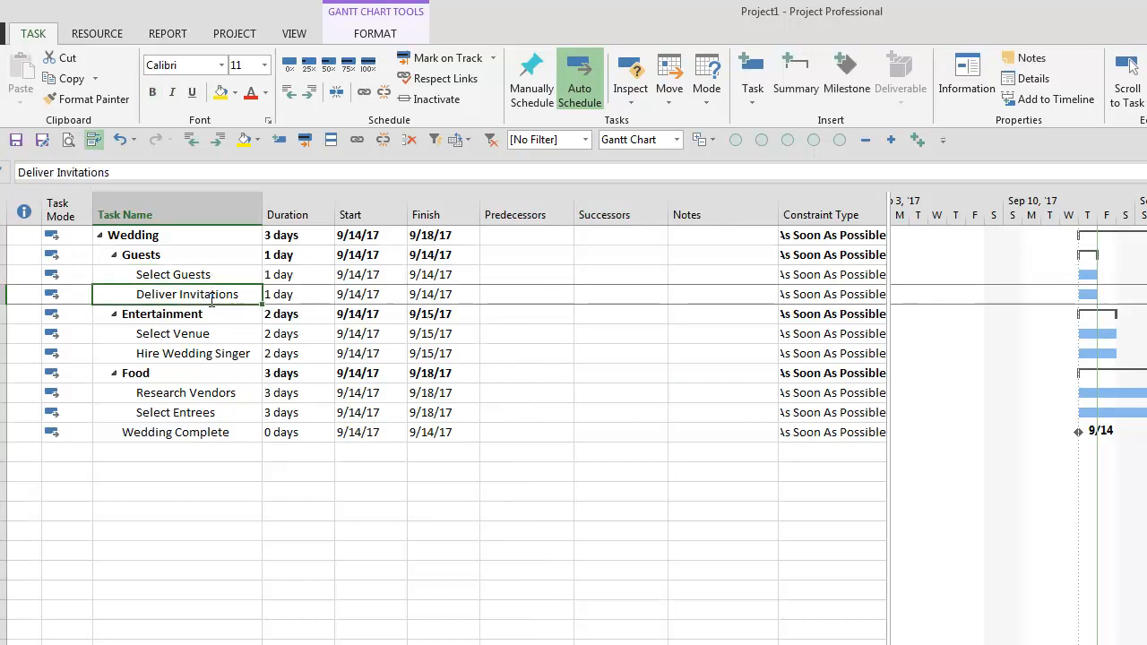
{"action": "left_click", "coordinate": [226, 255]}
{"action": "left_click", "coordinate": [227, 332]}
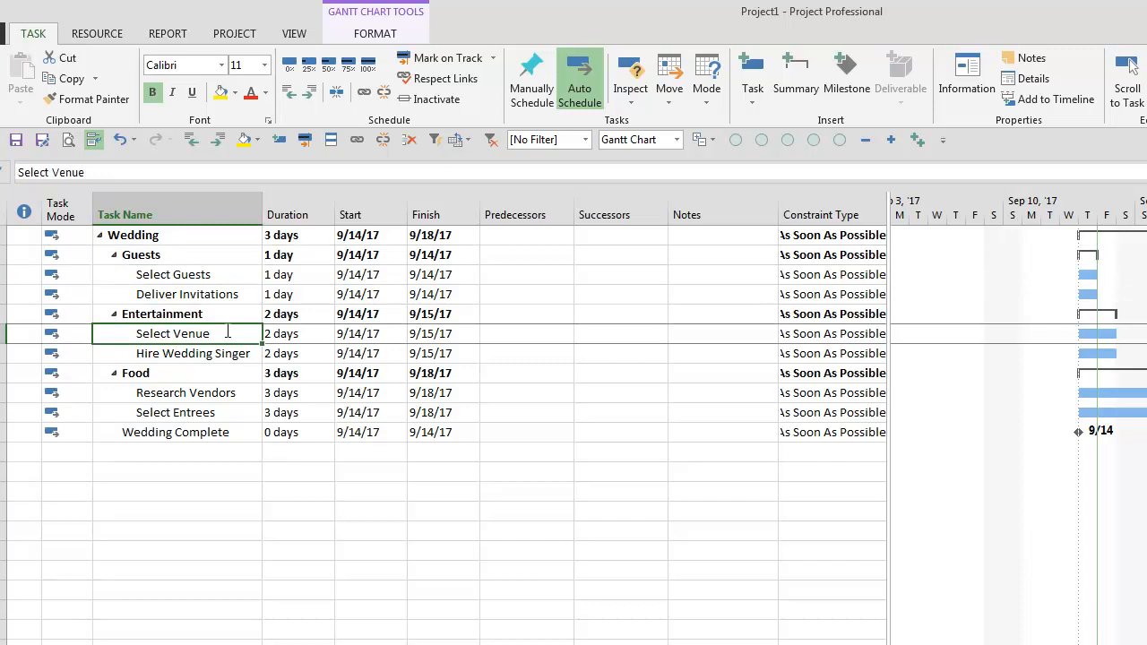
{"action": "left_click", "coordinate": [213, 354]}
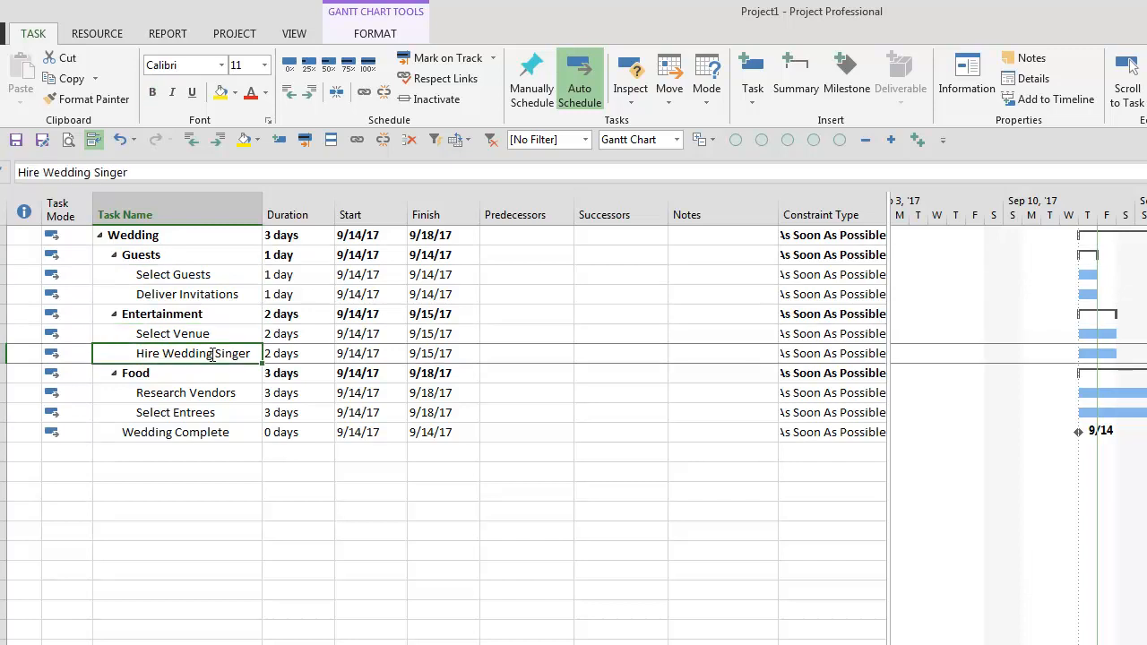
{"action": "left_click", "coordinate": [241, 316]}
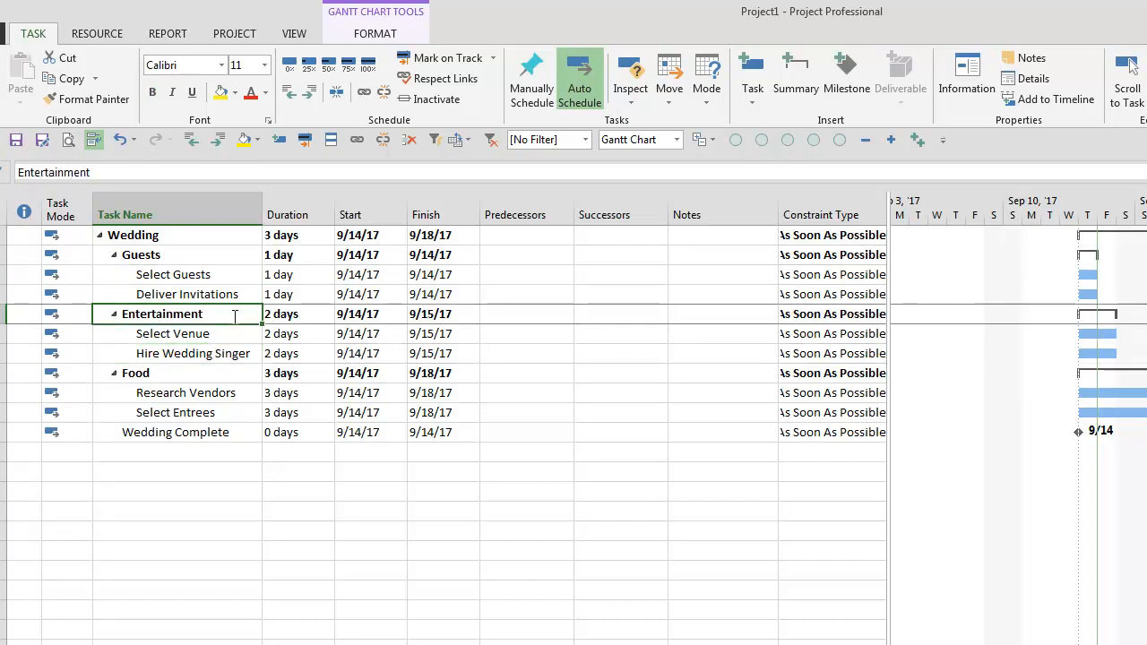
{"action": "left_click", "coordinate": [220, 395]}
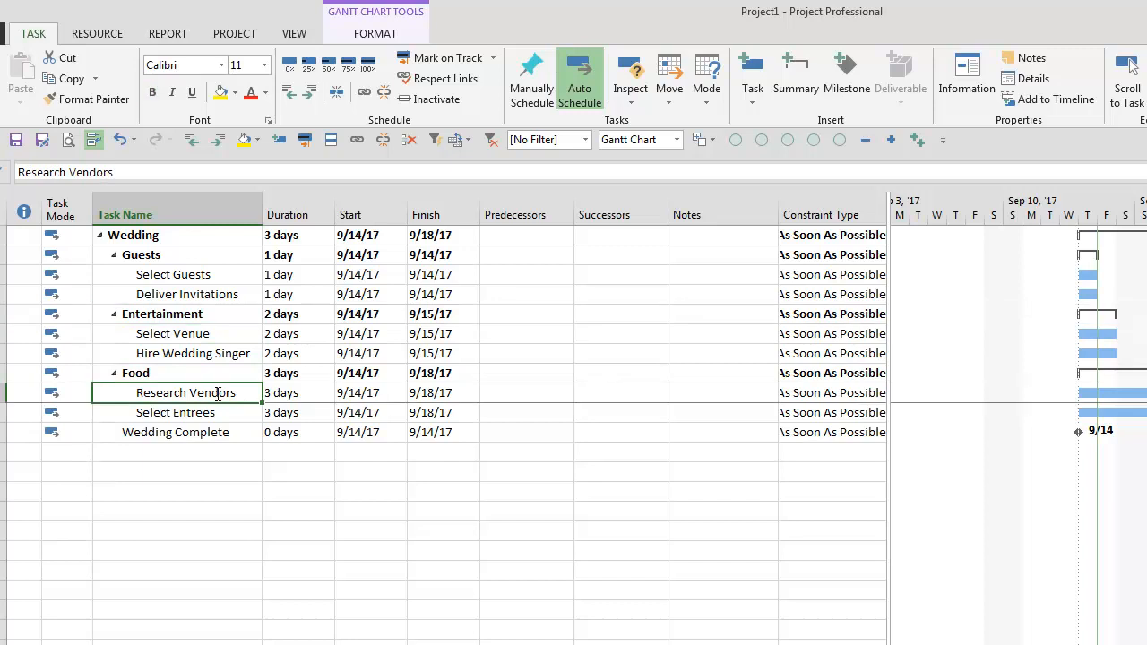
{"action": "key", "text": "Down"}
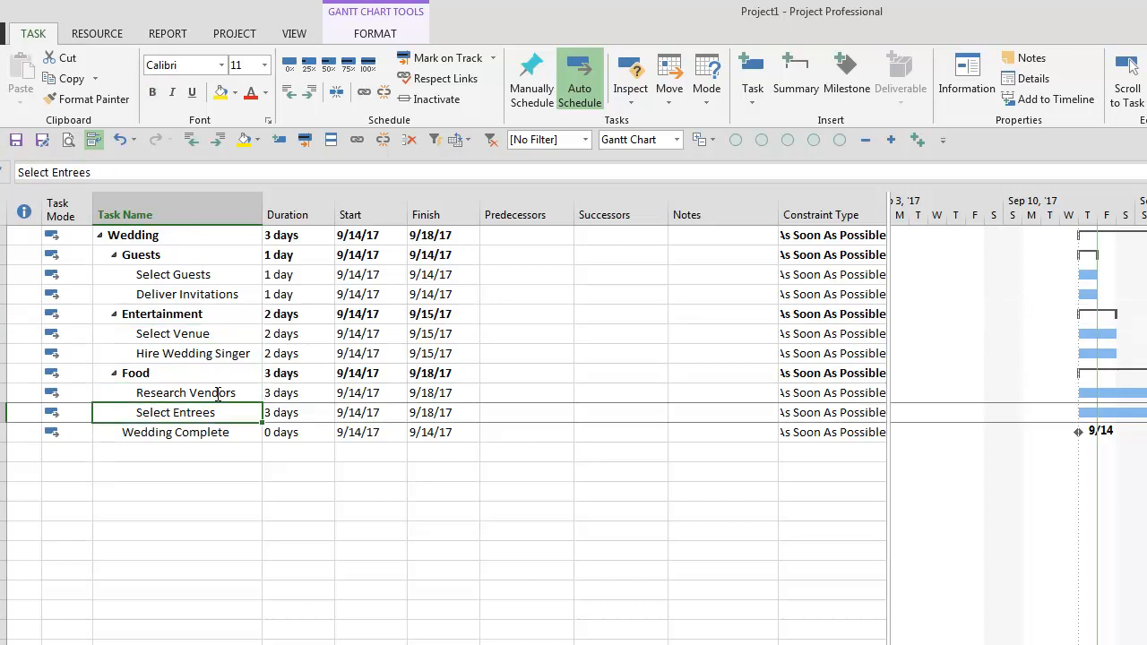
{"action": "left_click", "coordinate": [198, 376]}
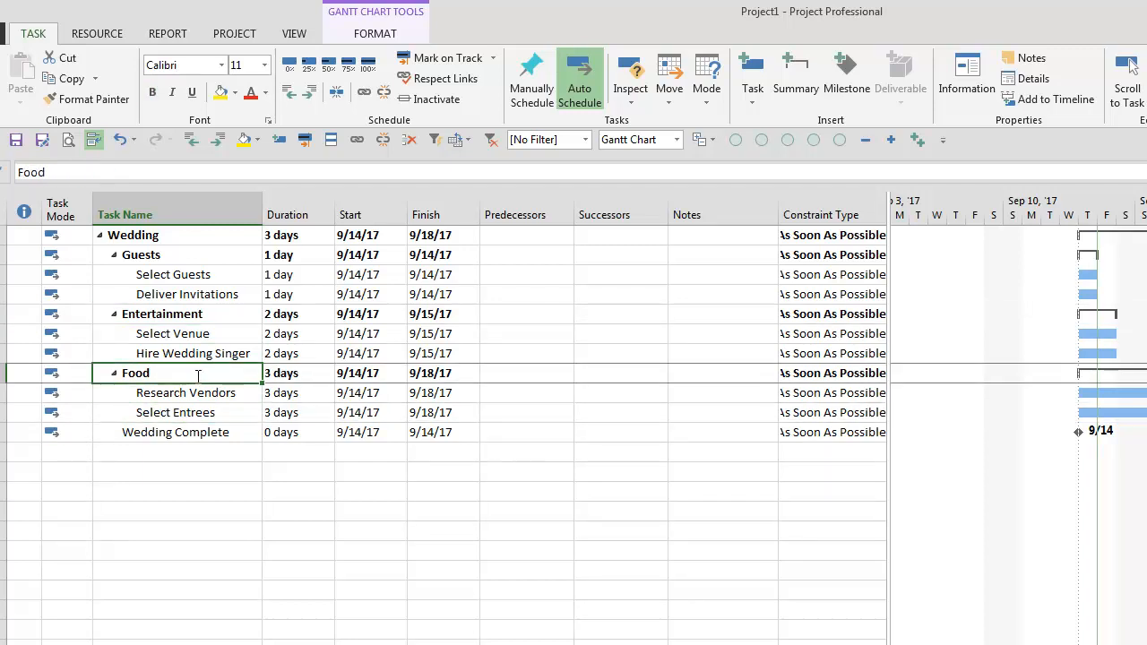
{"action": "left_click", "coordinate": [224, 444]}
{"action": "key", "text": "Up"}
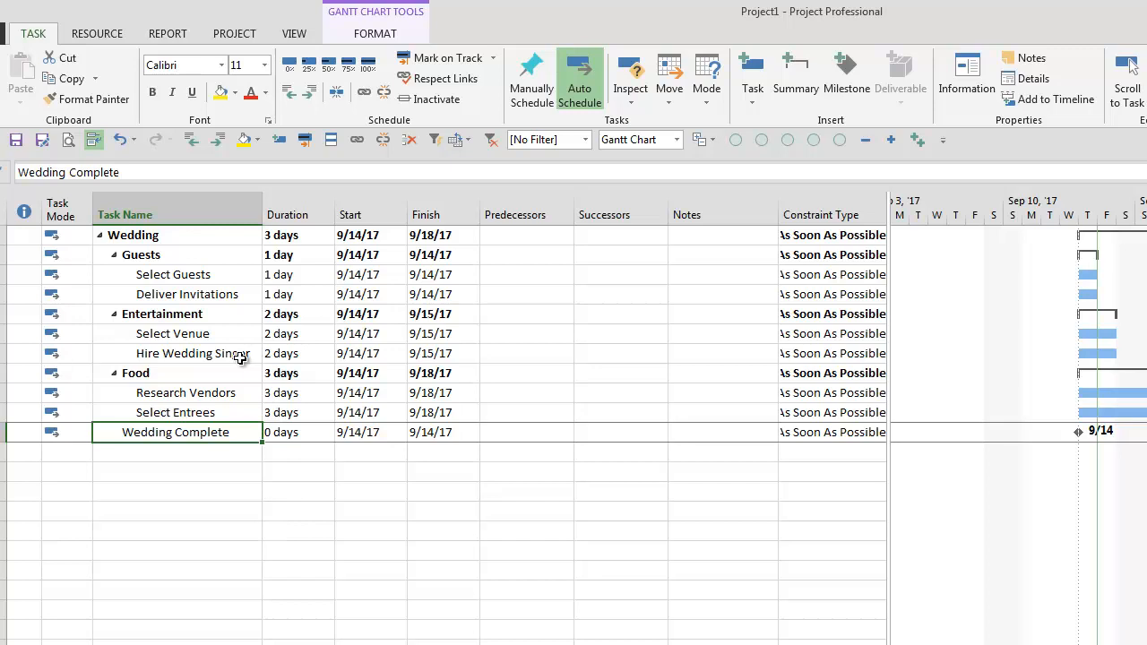
Examine the Predecessors and Successors columns of the task table.
{"action": "left_click", "coordinate": [535, 220]}
{"action": "left_click", "coordinate": [604, 215]}
{"action": "left_click", "coordinate": [533, 216]}
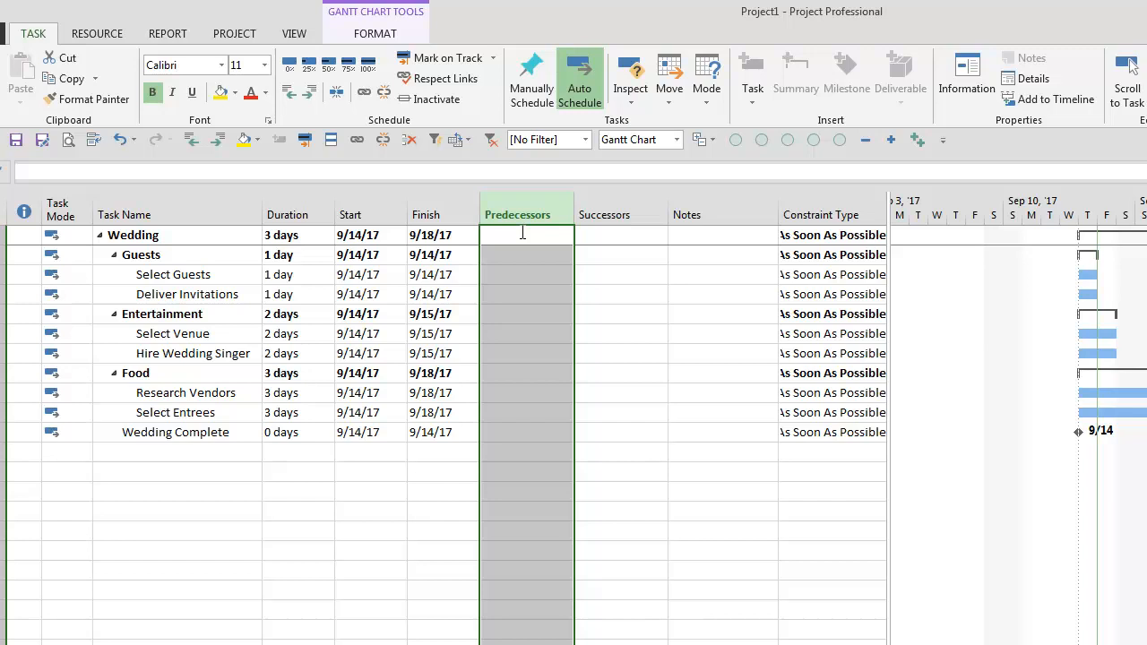
{"action": "left_click", "coordinate": [609, 204]}
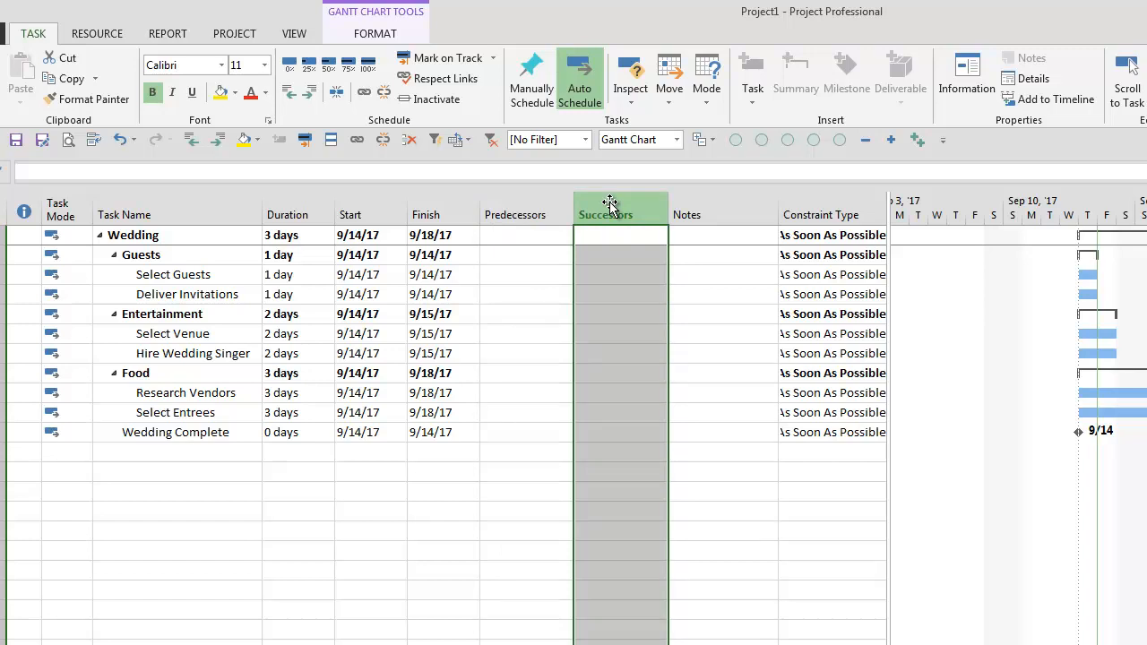
Set the successor of Select Guests to task 4 and check the start date of Deliver Invitations.
{"action": "left_click", "coordinate": [1, 275]}
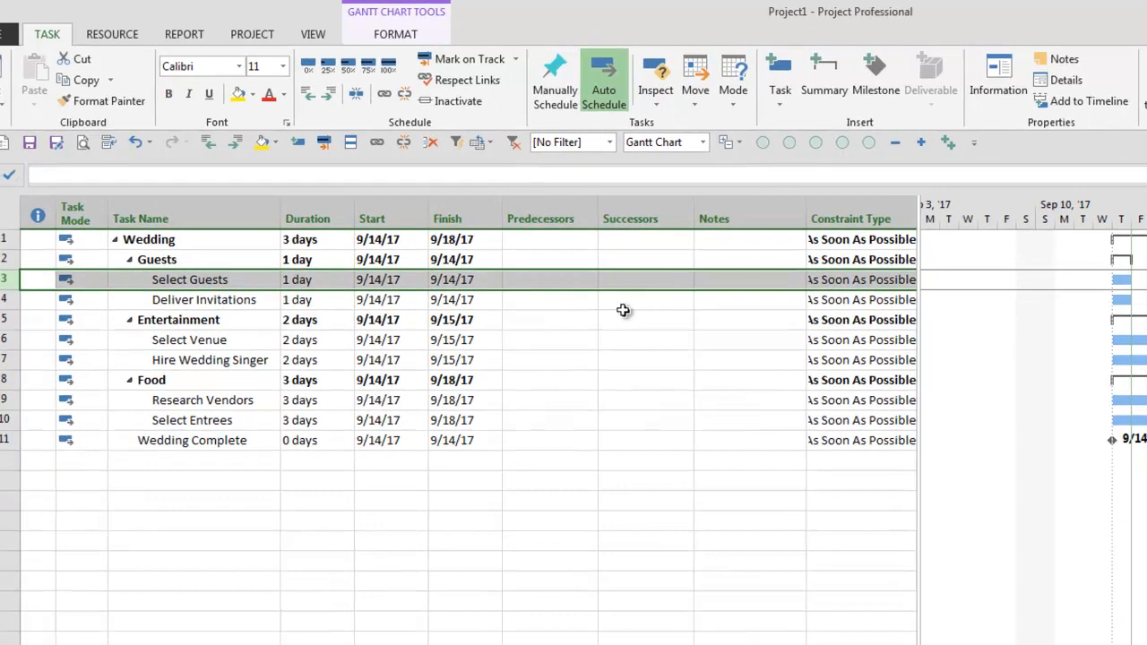
{"action": "left_click", "coordinate": [632, 280]}
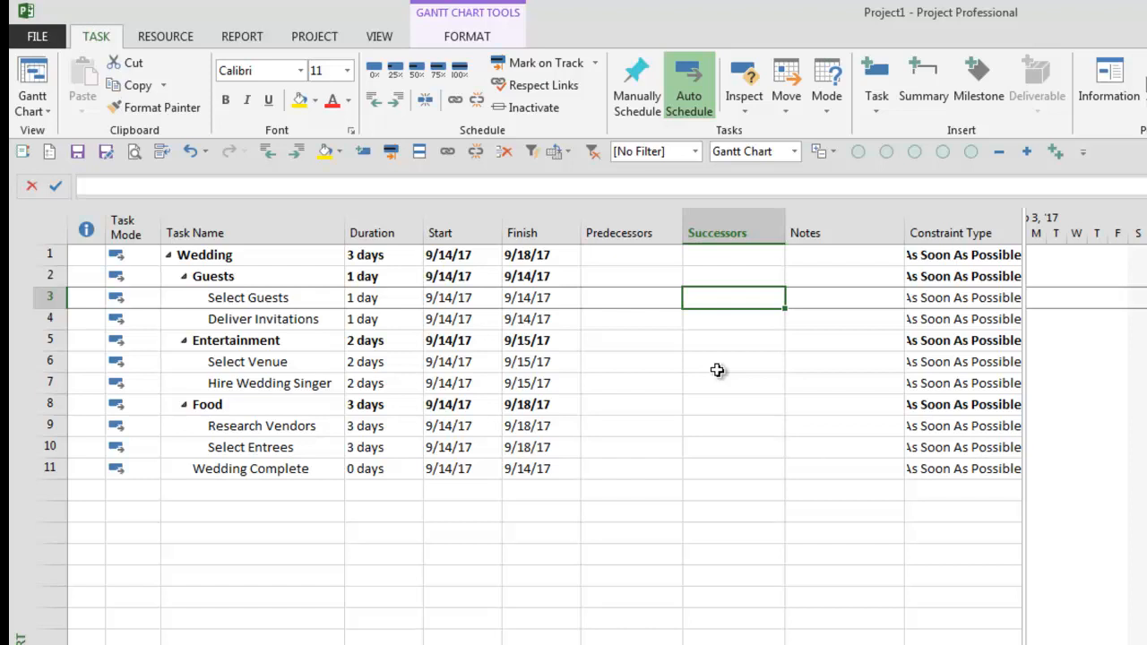
{"action": "type", "text": "4"}
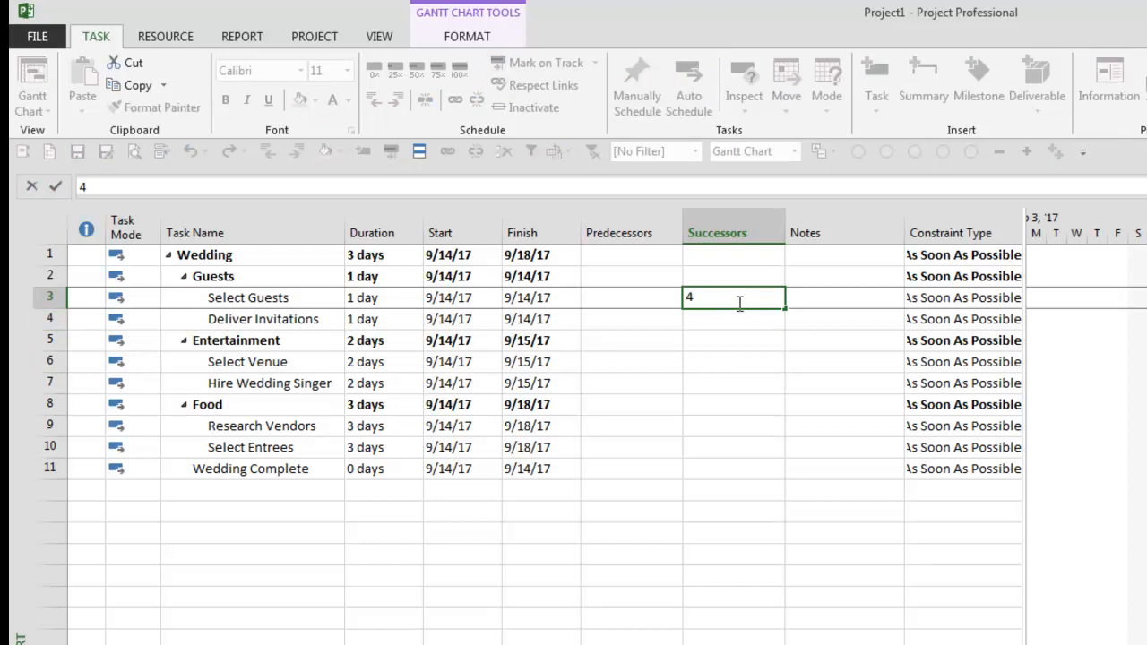
{"action": "key", "text": "Return"}
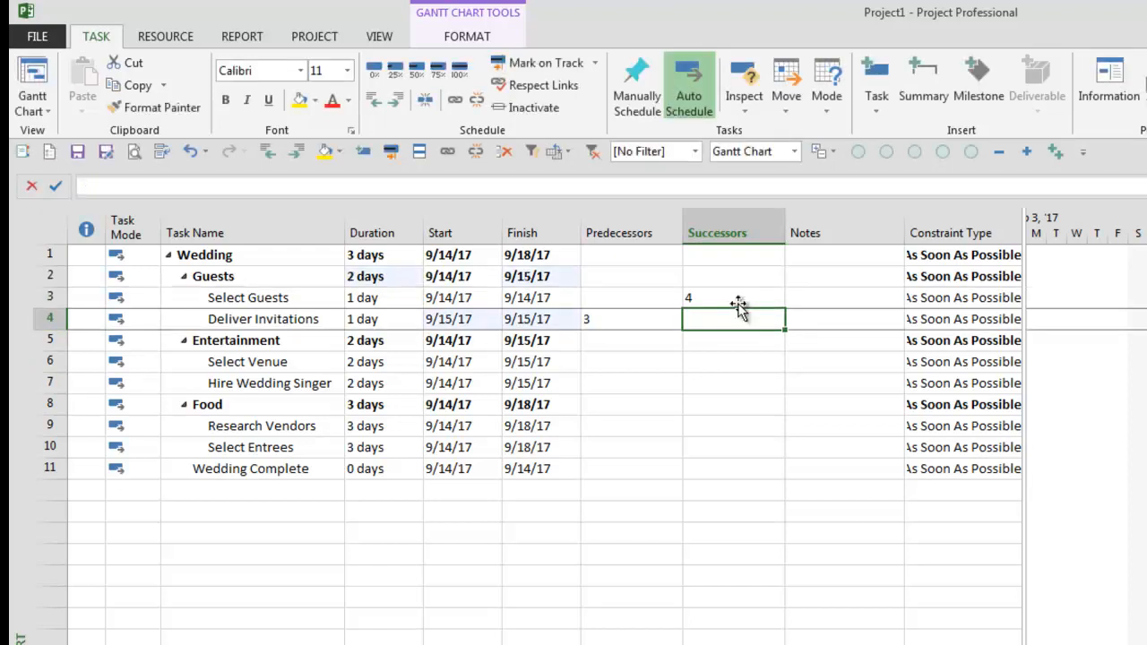
{"action": "left_click", "coordinate": [448, 321]}
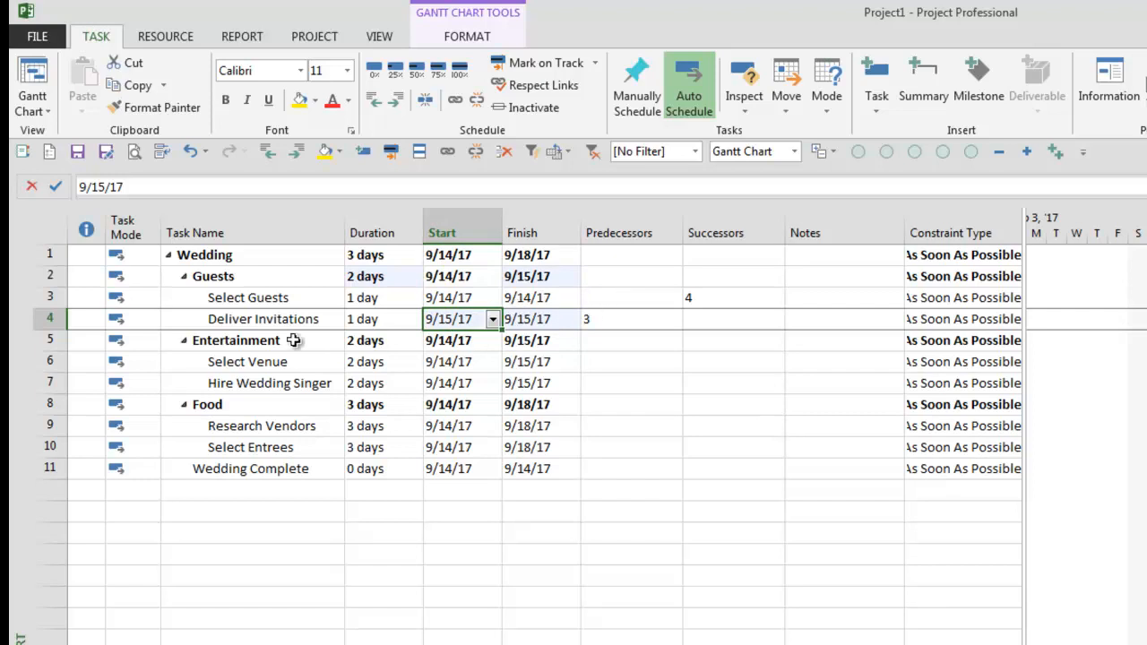
Set the successor of Deliver Invitations to task 6, Select Venue.
{"action": "left_click", "coordinate": [729, 321]}
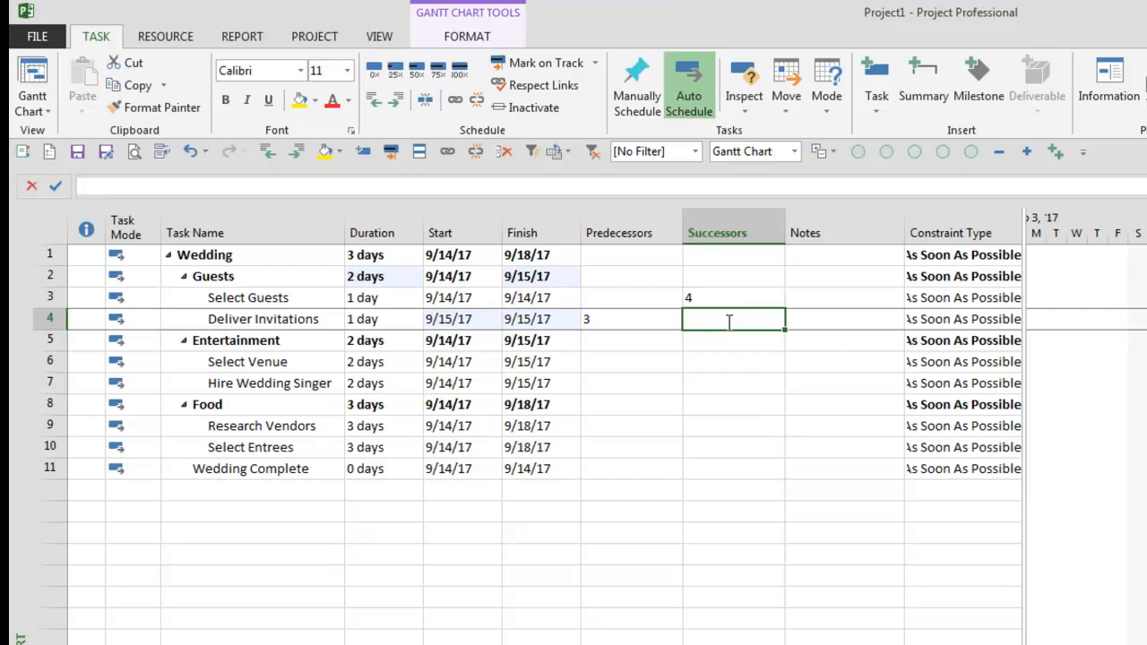
{"action": "type", "text": "6"}
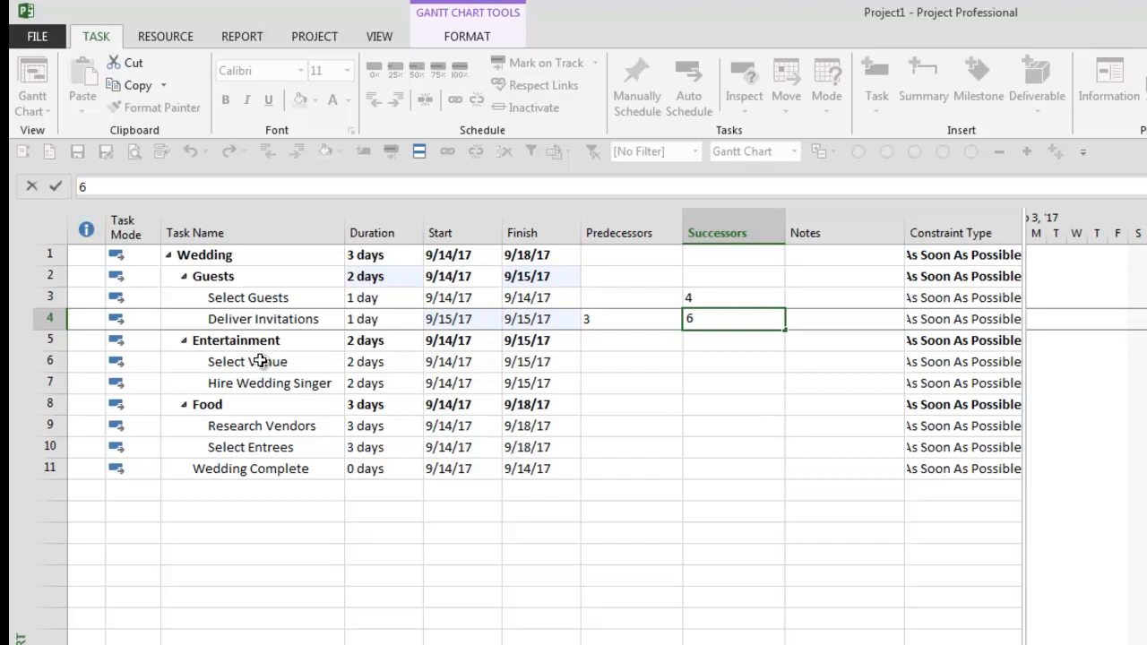
{"action": "key", "text": "Return"}
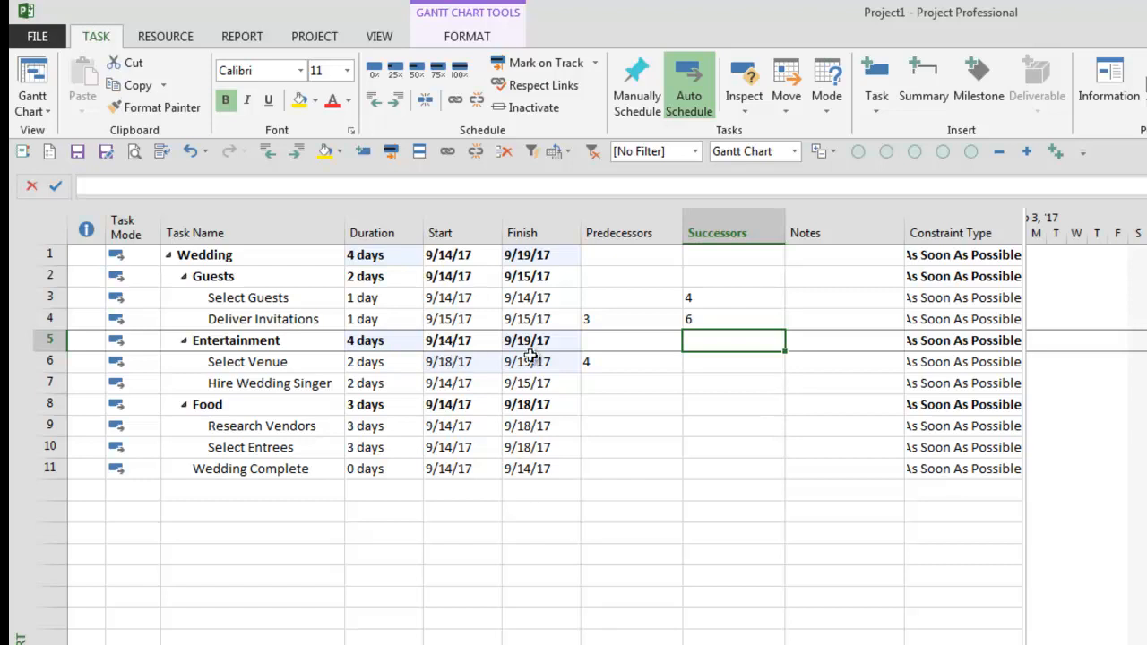
Set the successor of Select Venue to task 7 and the successor of Hire Wedding Singer to task 9.
{"action": "left_click", "coordinate": [721, 359]}
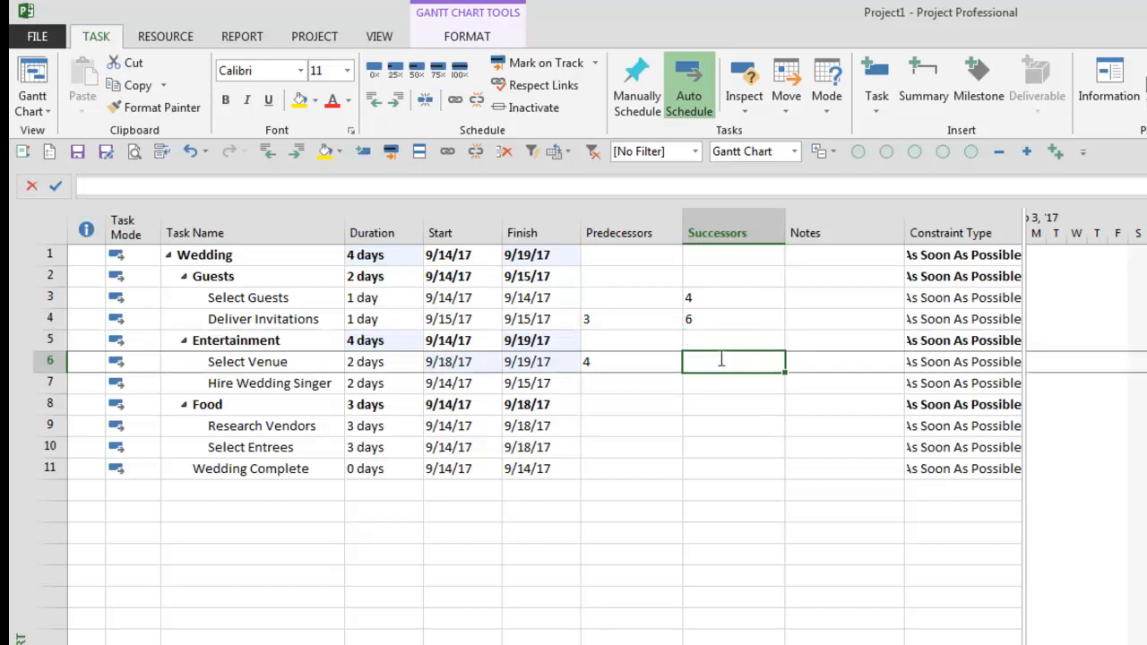
{"action": "type", "text": "7"}
{"action": "key", "text": "Return"}
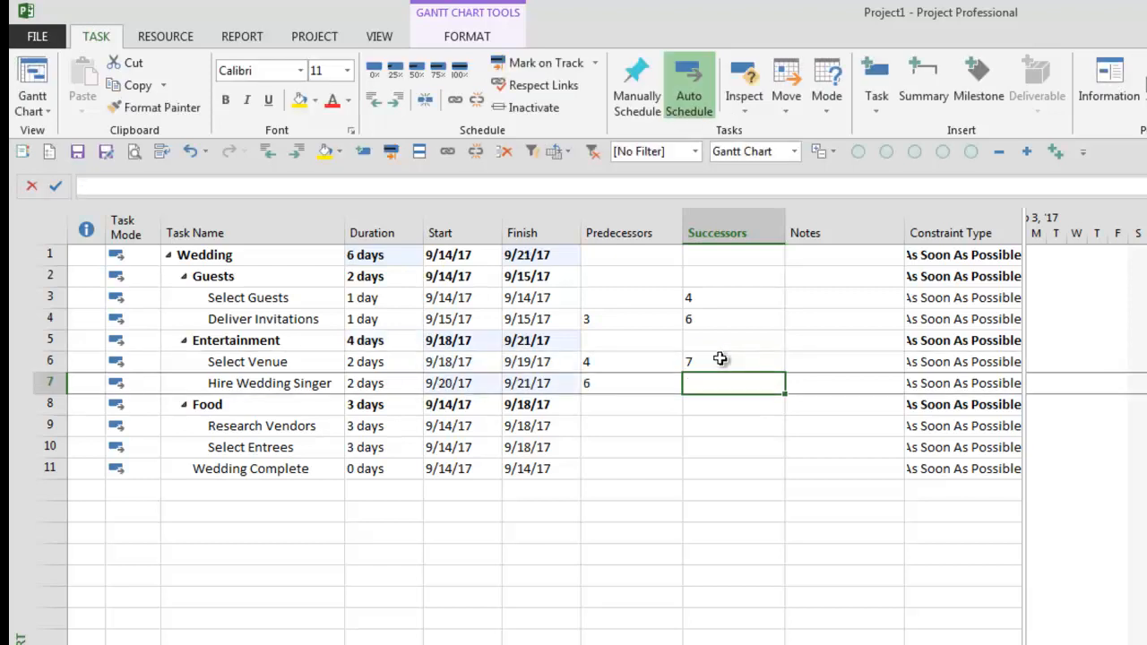
{"action": "type", "text": "9"}
{"action": "key", "text": "Return"}
{"action": "key", "text": "Return"}
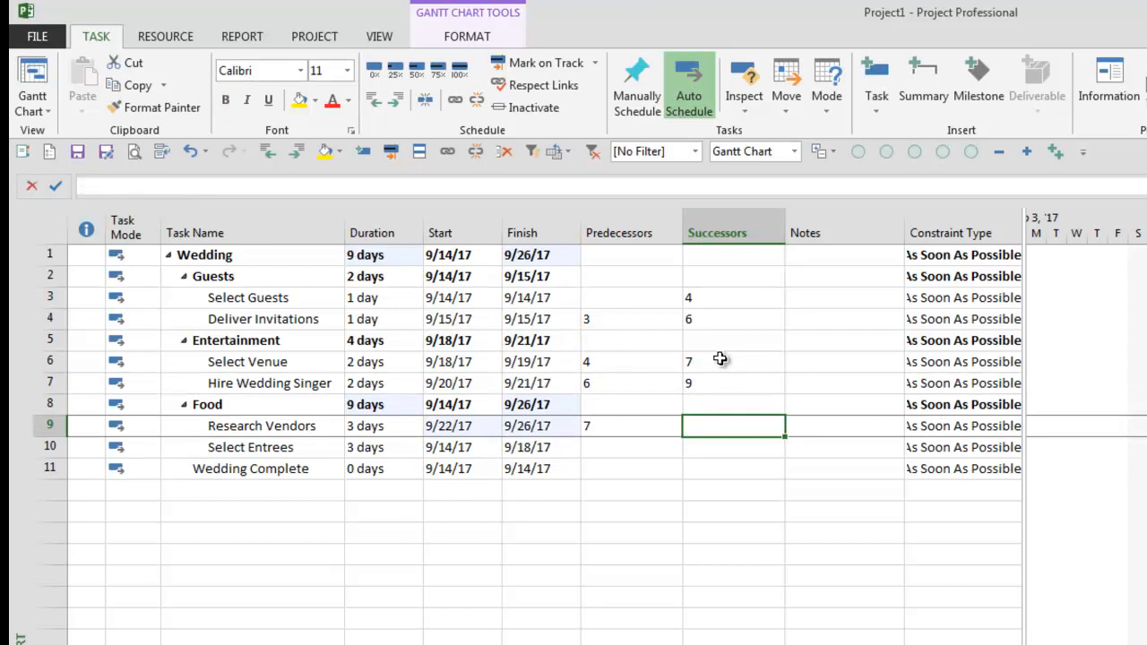
Set the successor of Research Vendors to task 10 and the successor of Select Entrees to task 11.
{"action": "type", "text": "10"}
{"action": "key", "text": "Return"}
{"action": "type", "text": "11"}
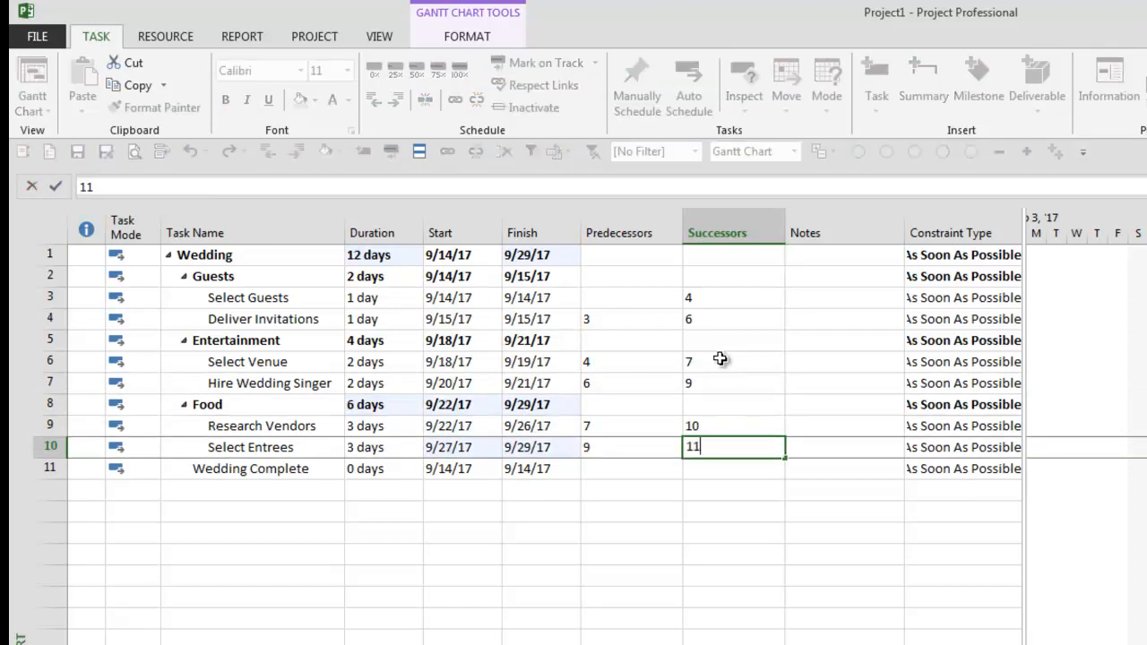
{"action": "key", "text": "Return"}
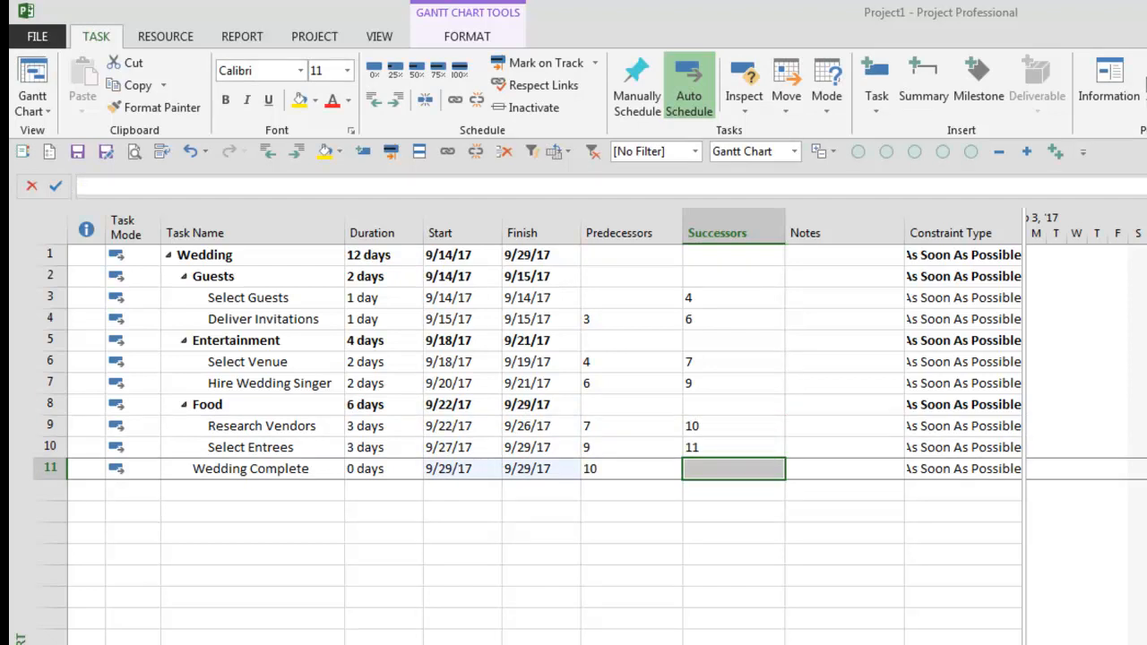
Clear all predecessor and successor entries from Select Guests through Wedding Complete.
{"action": "left_click_drag", "start_coordinate": [743, 468], "coordinate": [648, 295]}
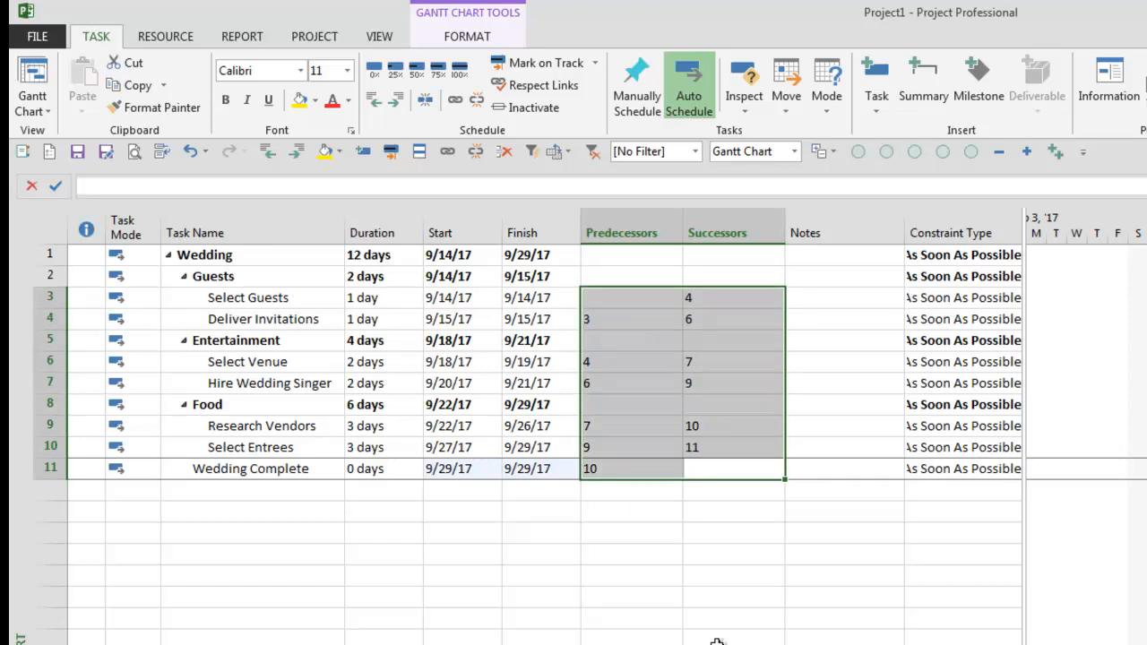
{"action": "key", "text": "Delete"}
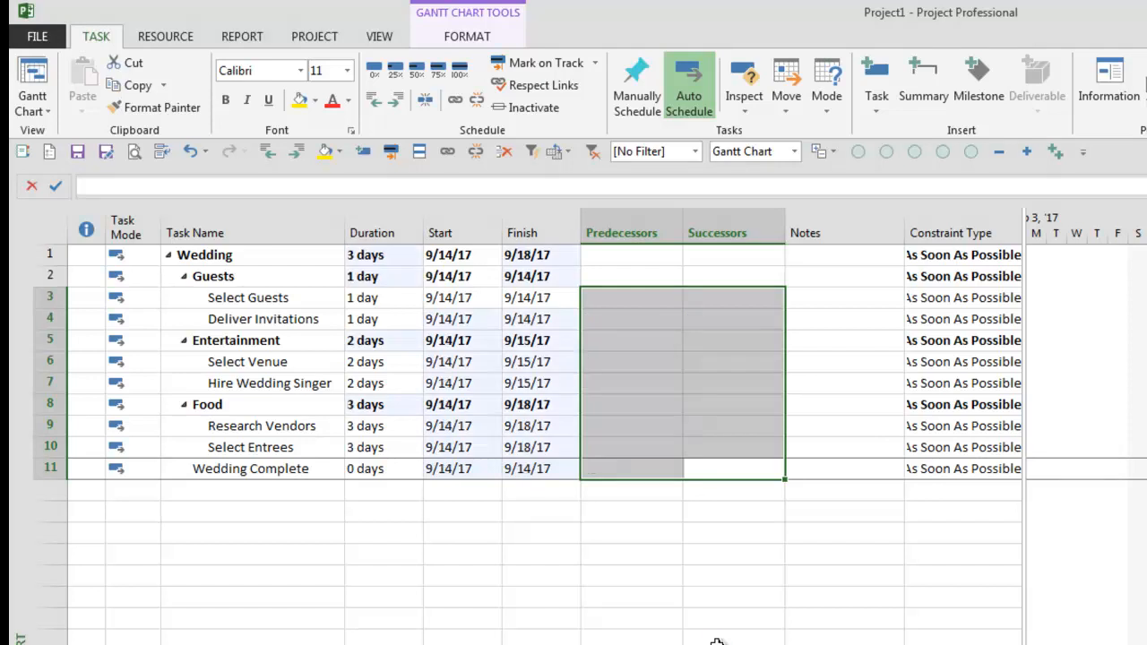
{"action": "left_click", "coordinate": [631, 340]}
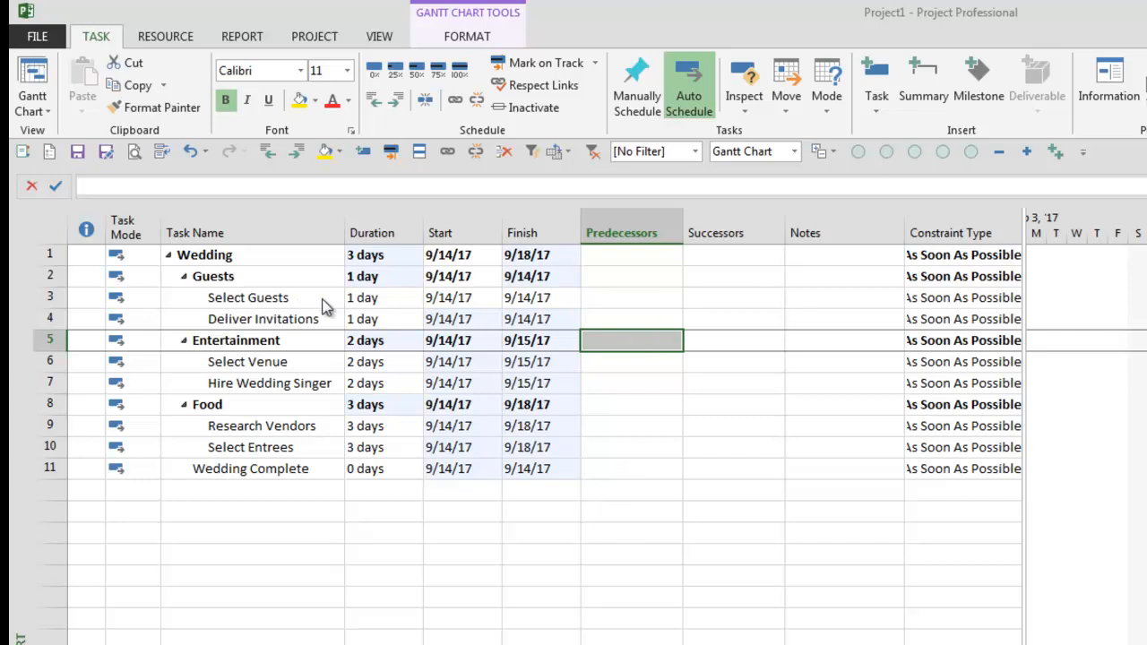
Link the detail tasks Select Guests through Wedding Complete in sequence, leaving out the Entertainment and Food summary tasks.
{"action": "left_click_drag", "start_coordinate": [324, 307], "coordinate": [326, 327]}
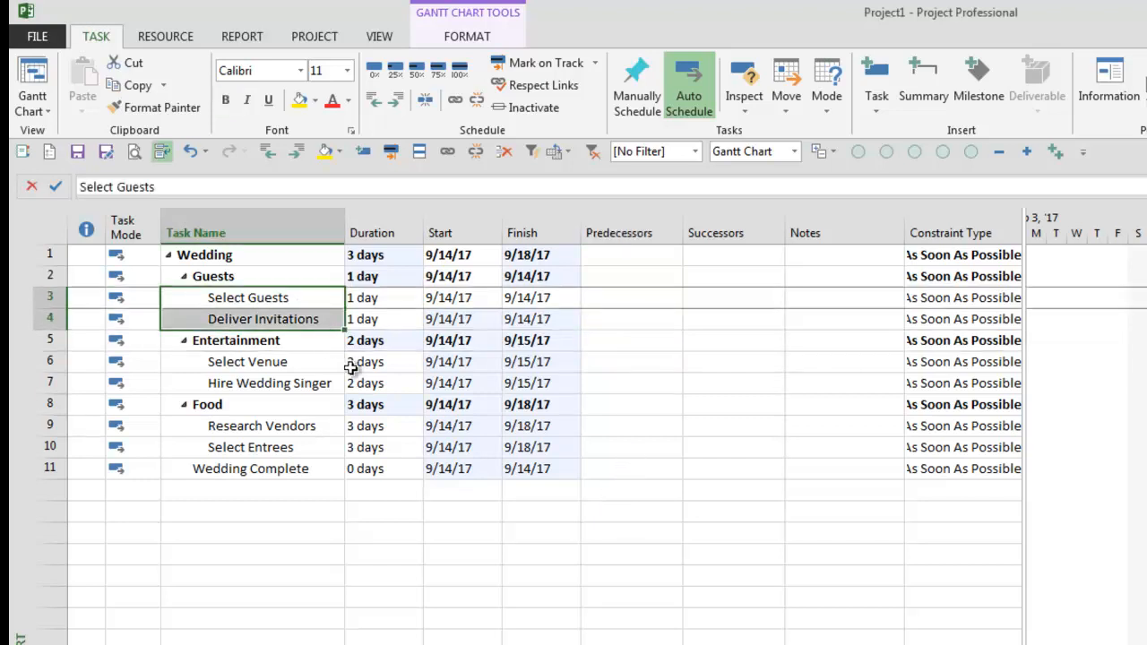
{"action": "left_click_drag", "start_coordinate": [317, 362], "coordinate": [315, 383]}
{"action": "left_click_drag", "start_coordinate": [314, 425], "coordinate": [312, 476]}
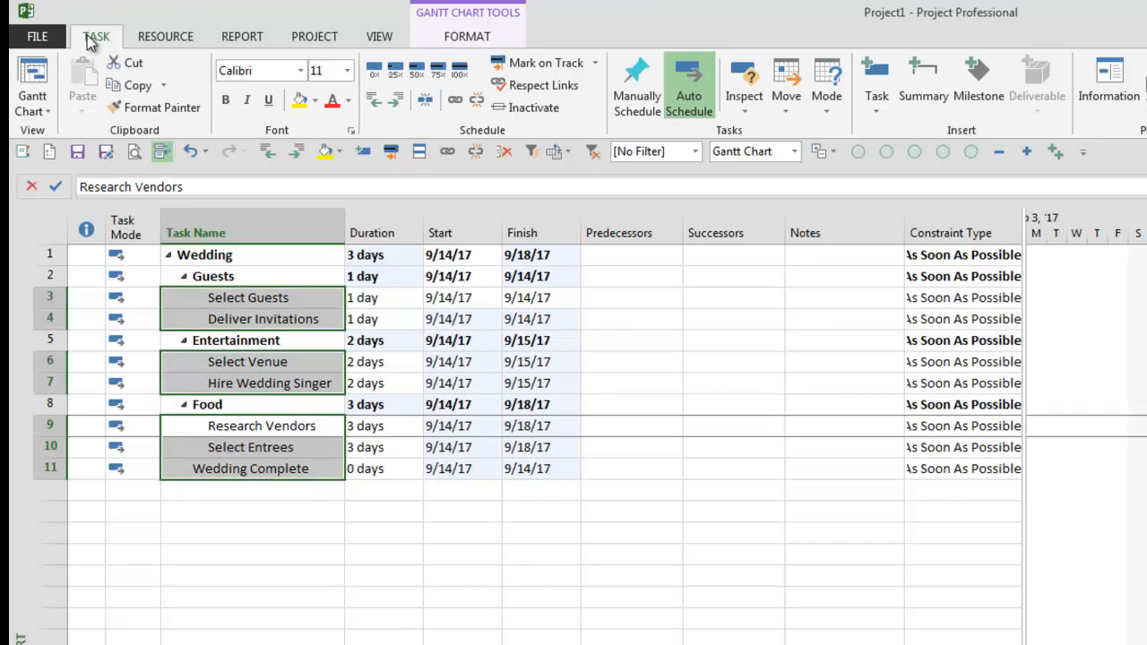
{"action": "left_click", "coordinate": [455, 104]}
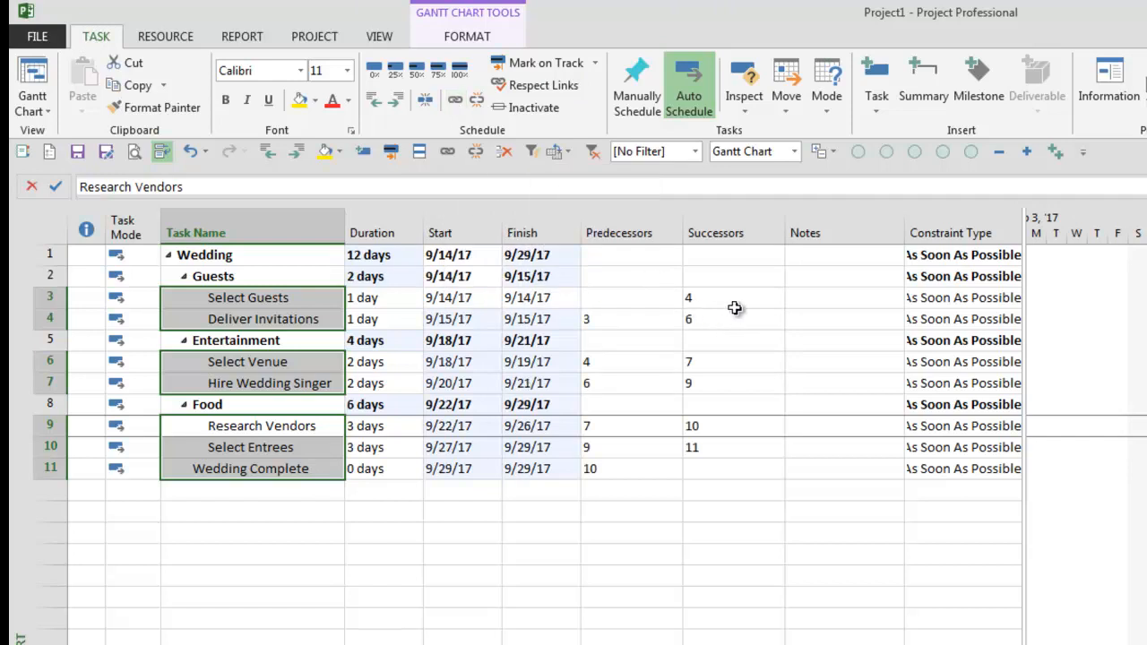
Examine the predecessor and successor entries of the linked detail tasks.
{"action": "left_click_drag", "start_coordinate": [735, 299], "coordinate": [735, 315]}
{"action": "left_click_drag", "start_coordinate": [724, 359], "coordinate": [724, 385]}
{"action": "left_click_drag", "start_coordinate": [724, 426], "coordinate": [725, 448]}
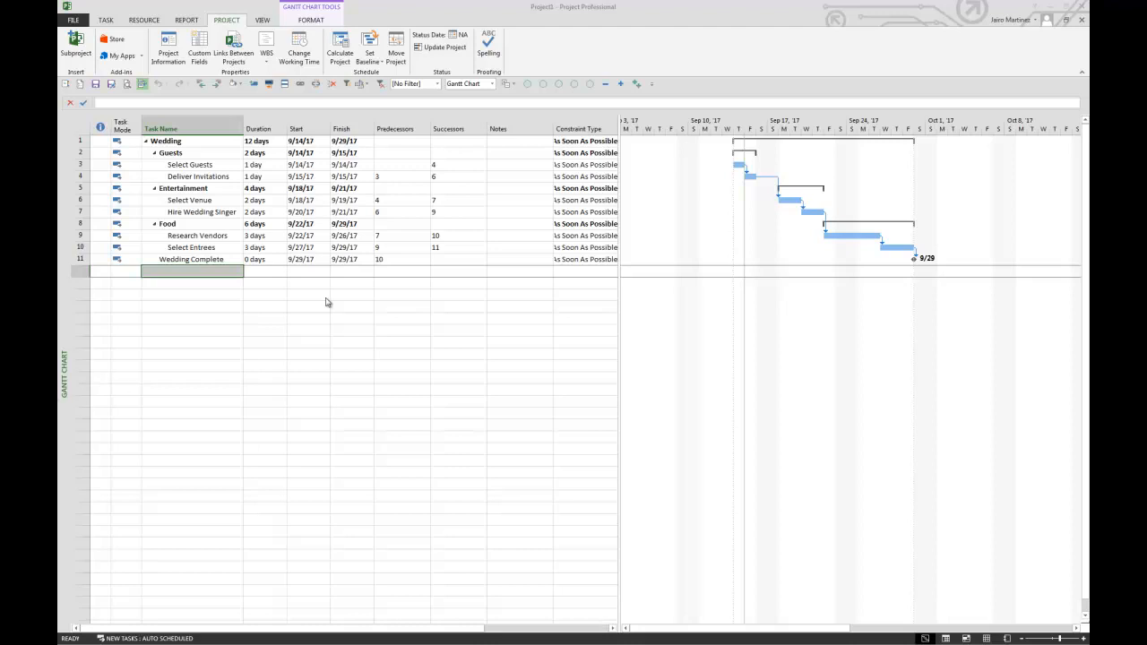
{"action": "left_click_drag", "start_coordinate": [443, 165], "coordinate": [442, 247]}
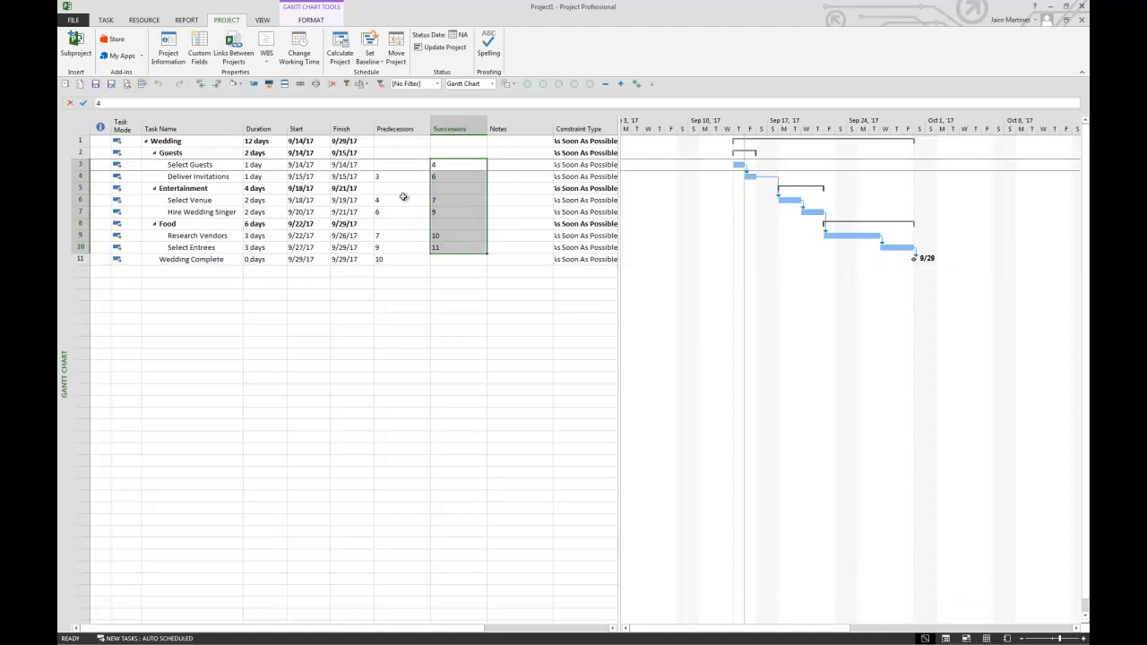
{"action": "left_click_drag", "start_coordinate": [395, 129], "coordinate": [449, 128]}
{"action": "left_click", "coordinate": [445, 236]}
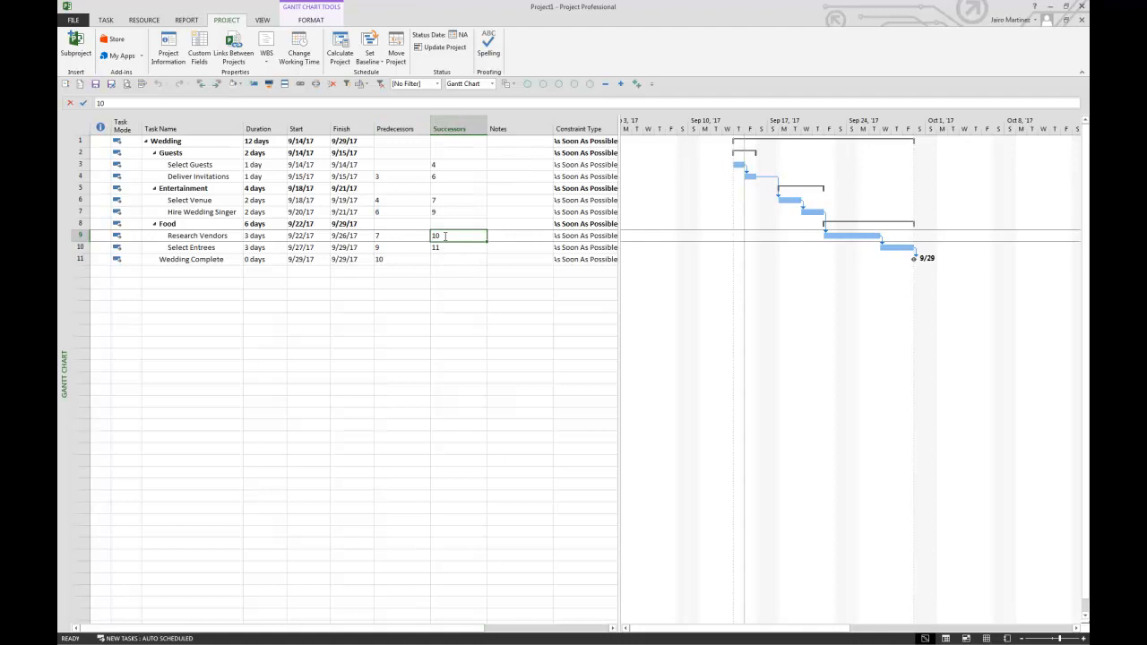
{"action": "left_click", "coordinate": [444, 165]}
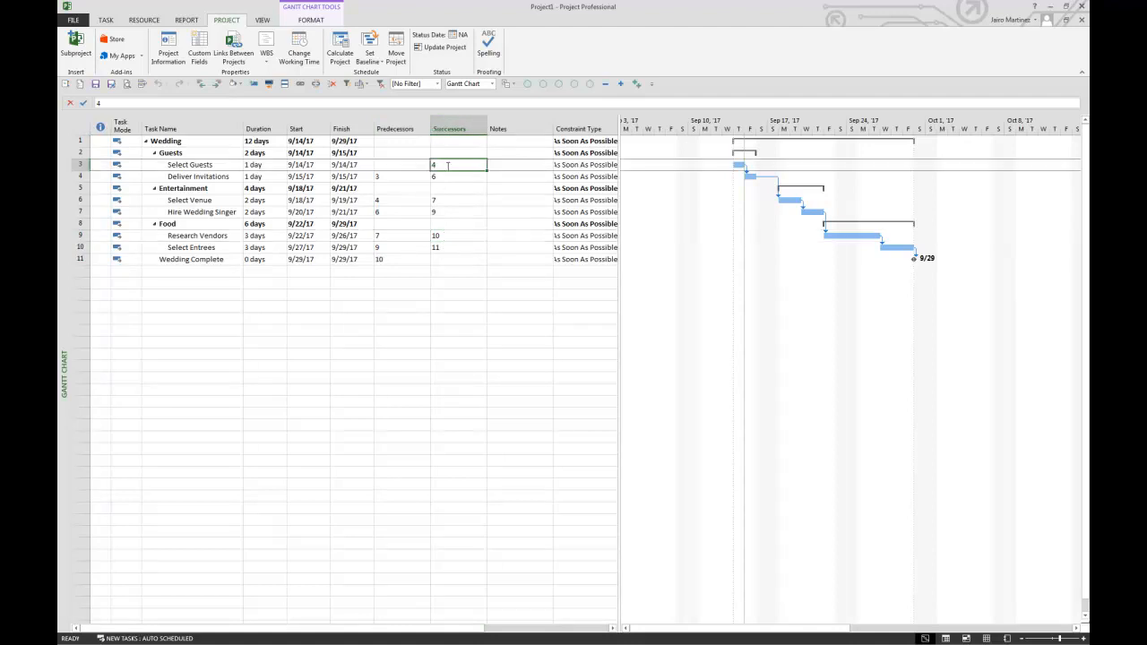
{"action": "left_click", "coordinate": [199, 101]}
{"action": "type", "text": "FS"}
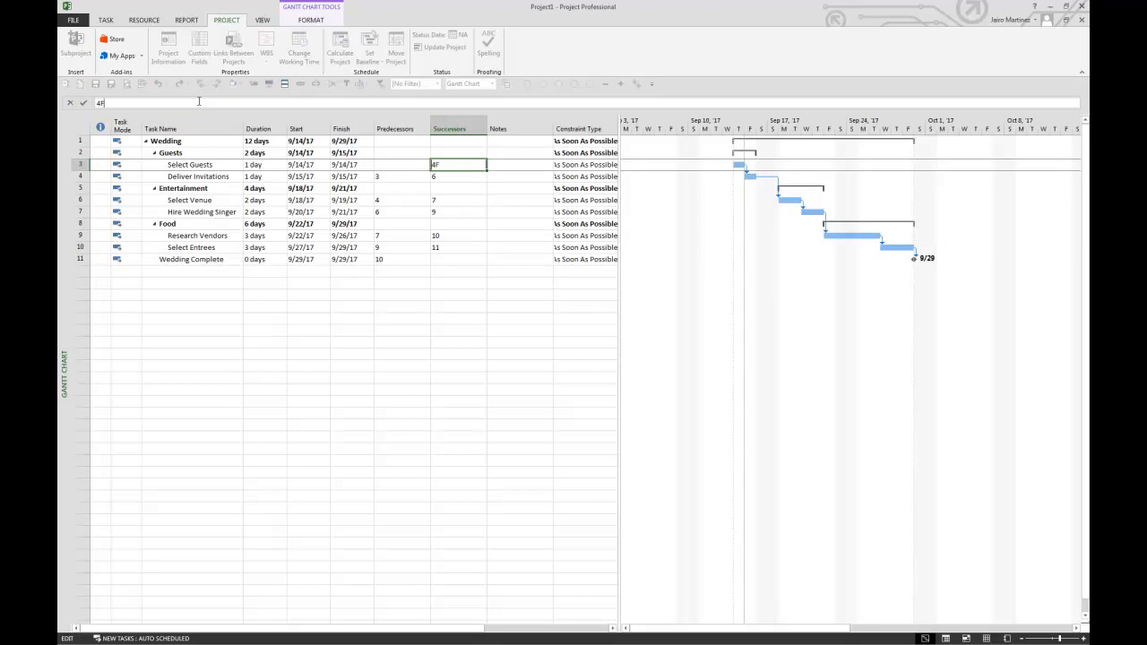
{"action": "key", "text": "BackSpace"}
{"action": "key", "text": "BackSpace"}
{"action": "type", "text": "SS"}
{"action": "key", "text": "Escape"}
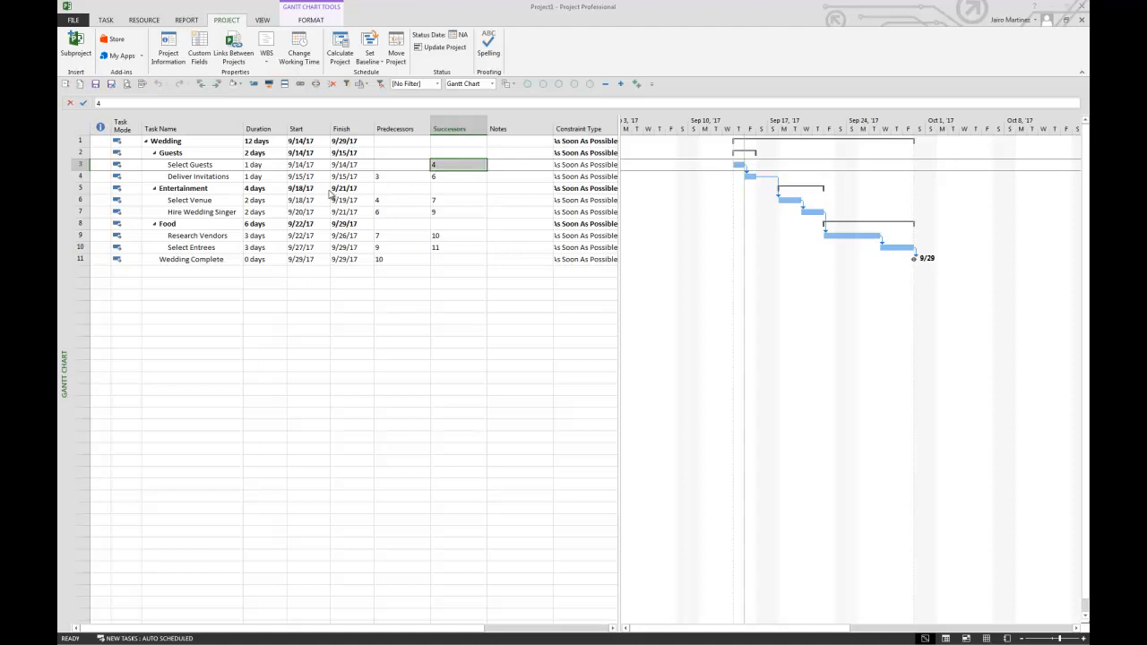
Compare the finish date of Select Guests with the start date of Deliver Invitations, along with their successor and predecessor entries.
{"action": "left_click", "coordinate": [345, 164]}
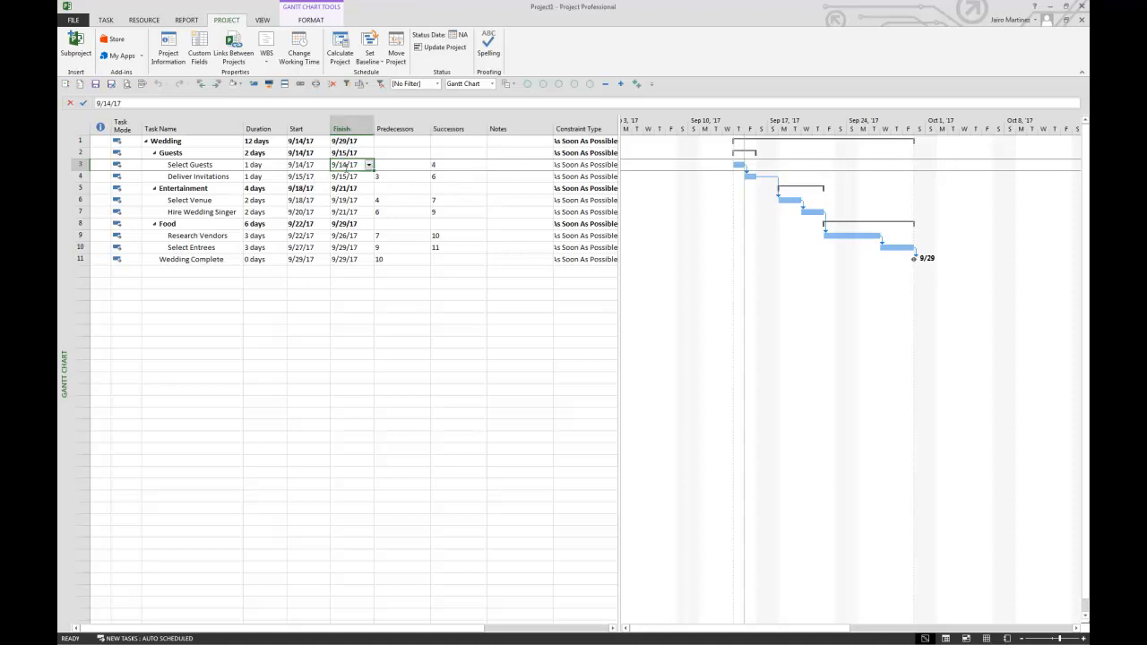
{"action": "left_click", "coordinate": [313, 177]}
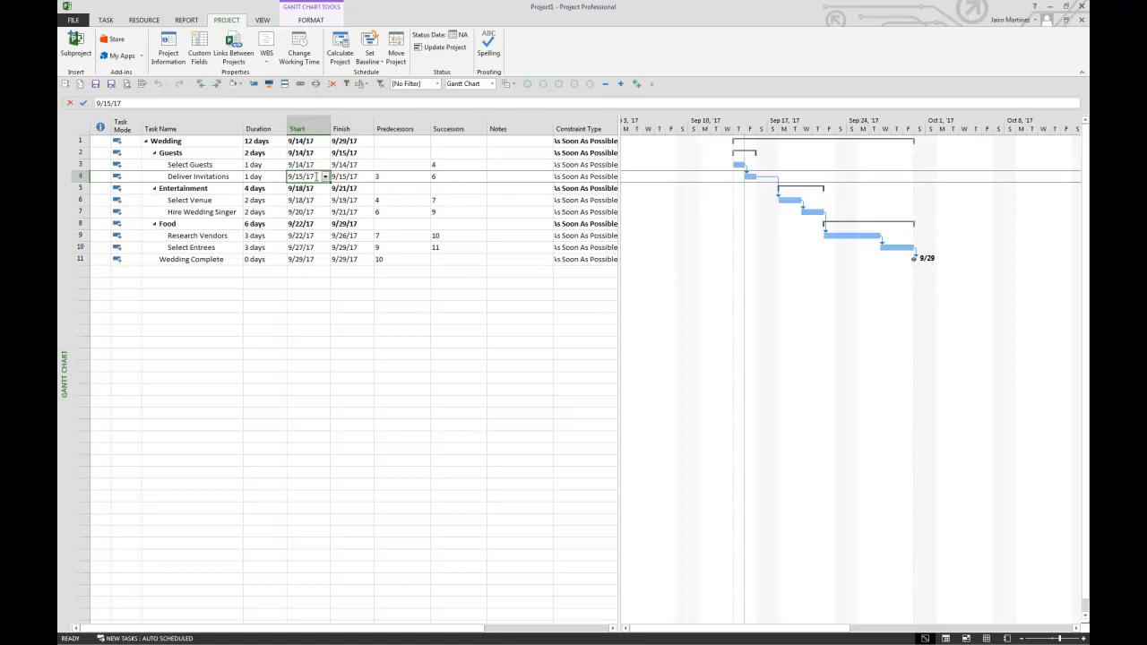
{"action": "left_click", "coordinate": [229, 176]}
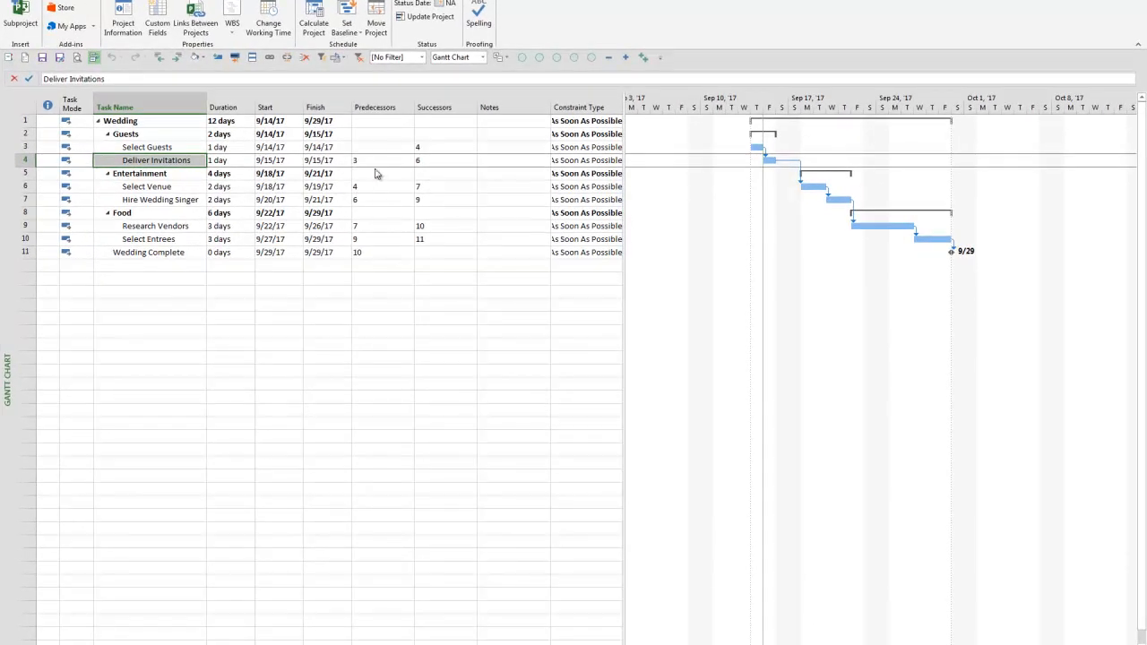
{"action": "left_click", "coordinate": [378, 160]}
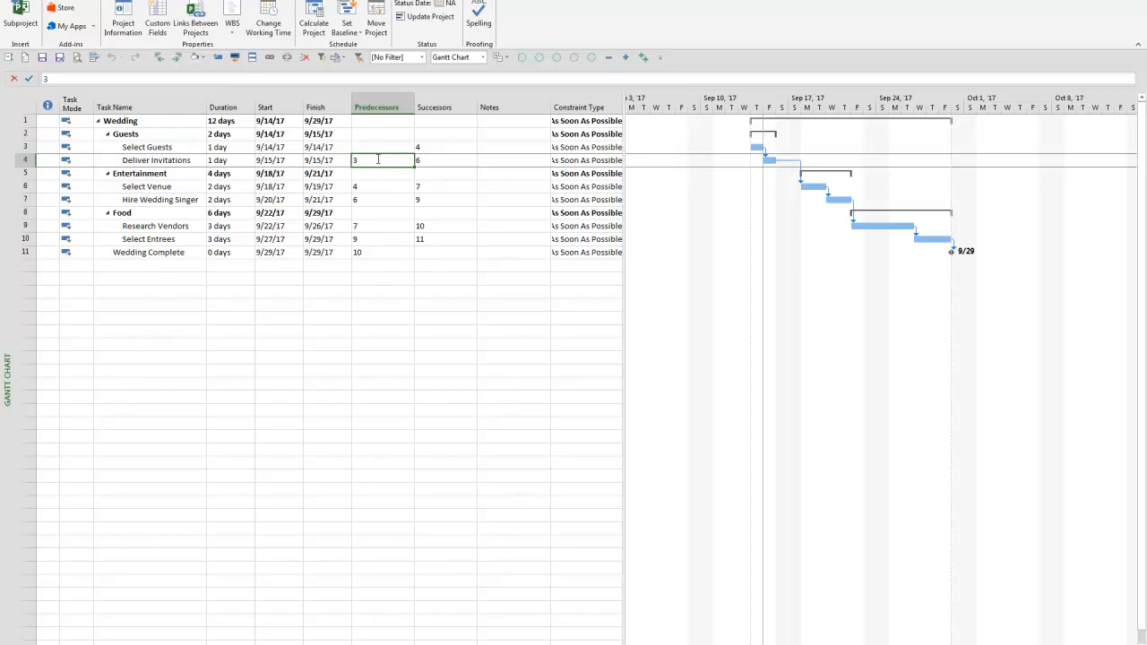
{"action": "left_click", "coordinate": [437, 147]}
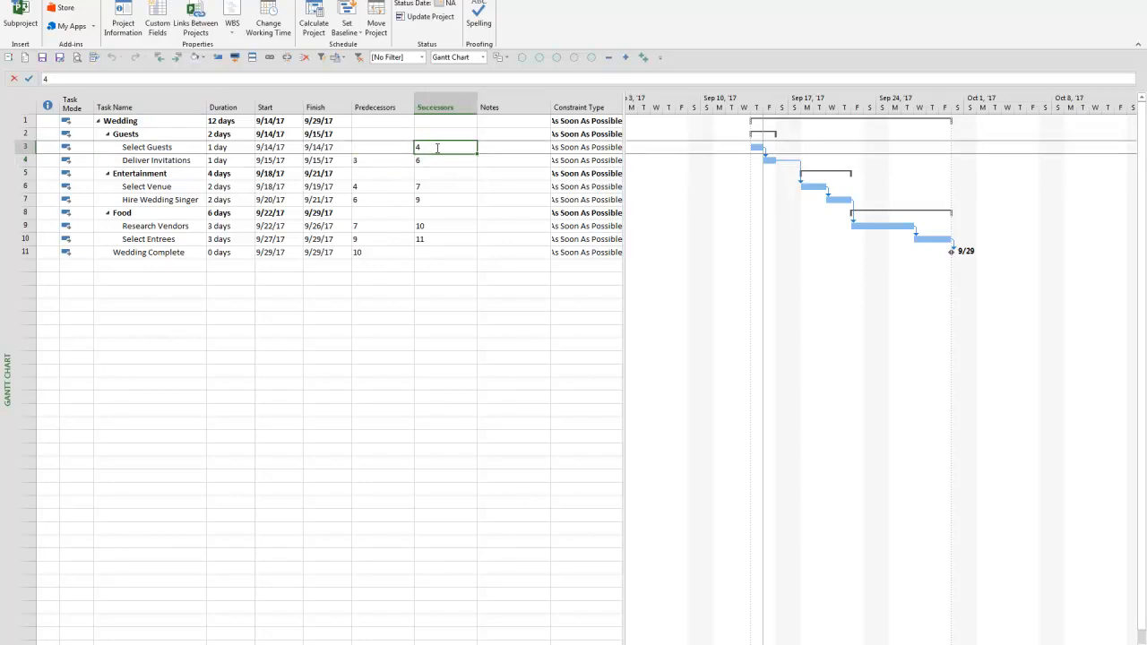
{"action": "left_click", "coordinate": [403, 159]}
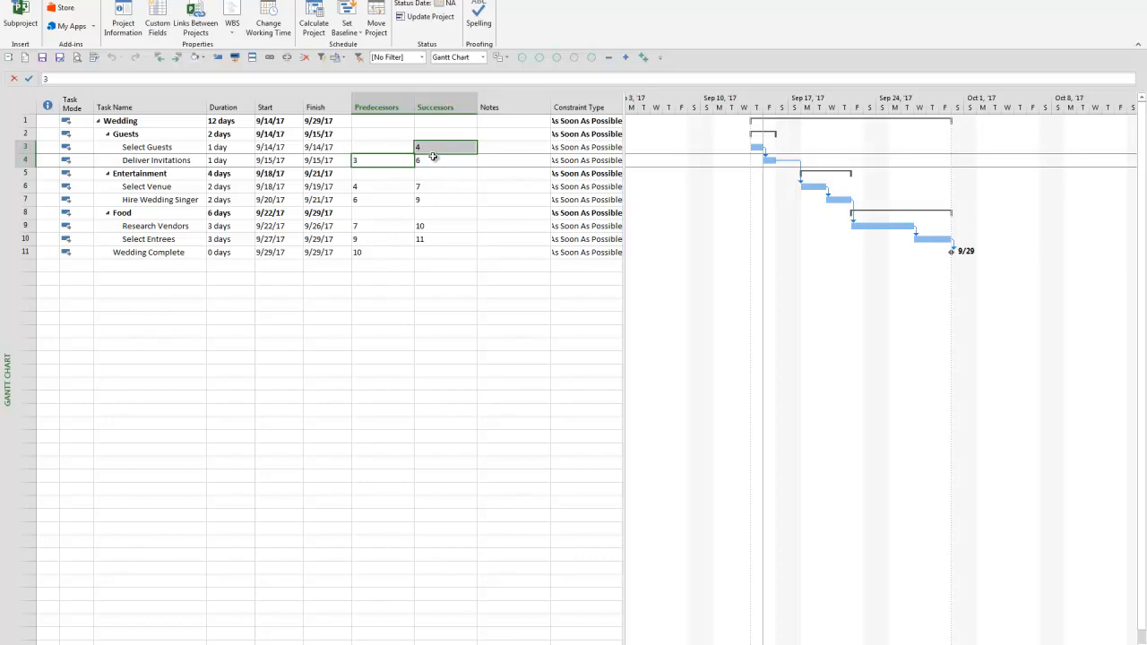
Set the successor of Select Guests to 4SS and check the start and finish dates of both guest tasks.
{"action": "left_click", "coordinate": [437, 148]}
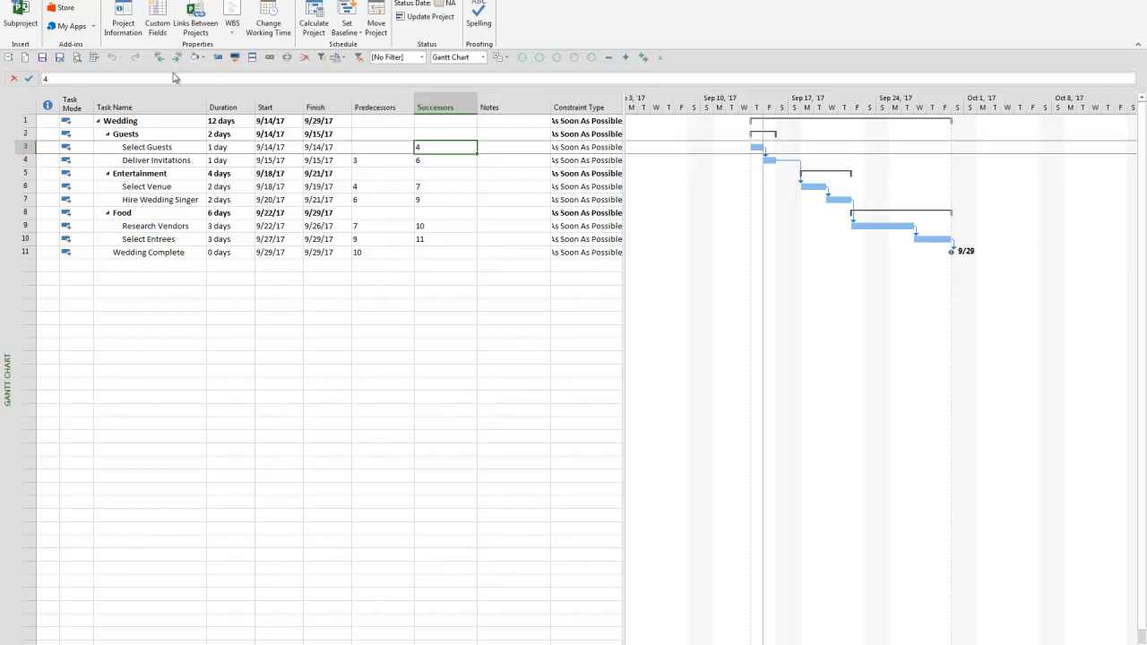
{"action": "left_click", "coordinate": [112, 79]}
{"action": "type", "text": "ss"}
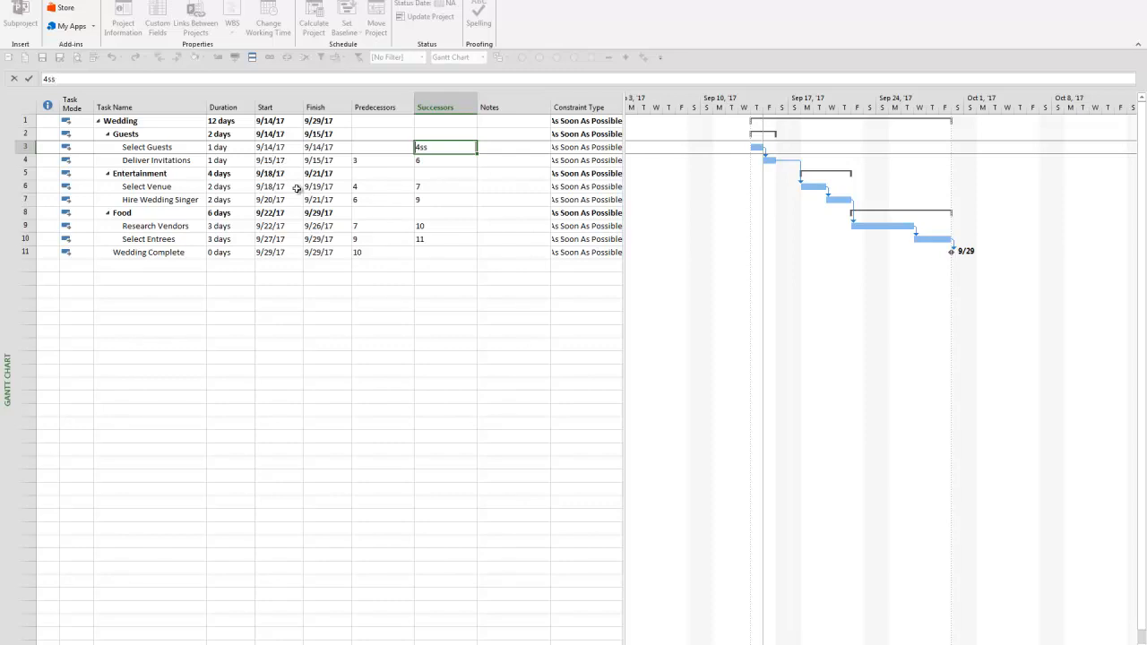
{"action": "key", "text": "Return"}
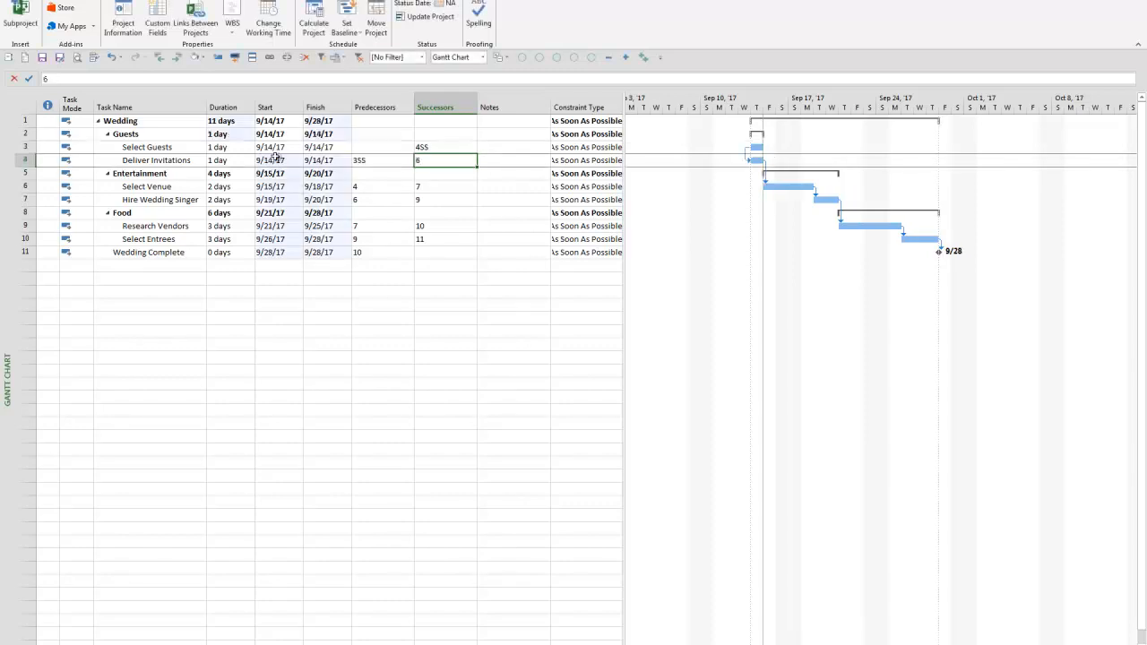
{"action": "left_click", "coordinate": [281, 151]}
{"action": "left_click_drag", "start_coordinate": [281, 154], "coordinate": [325, 164]}
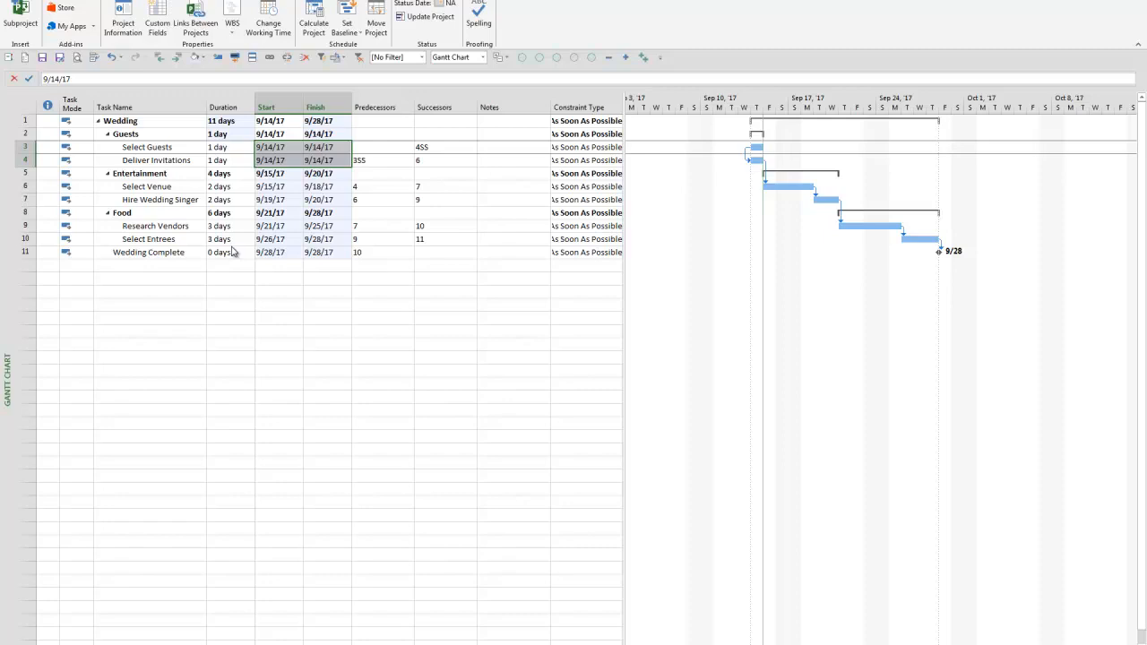
Set the predecessor of Deliver Invitations back to a plain finish-to-start link with task 3.
{"action": "key", "text": "Right"}
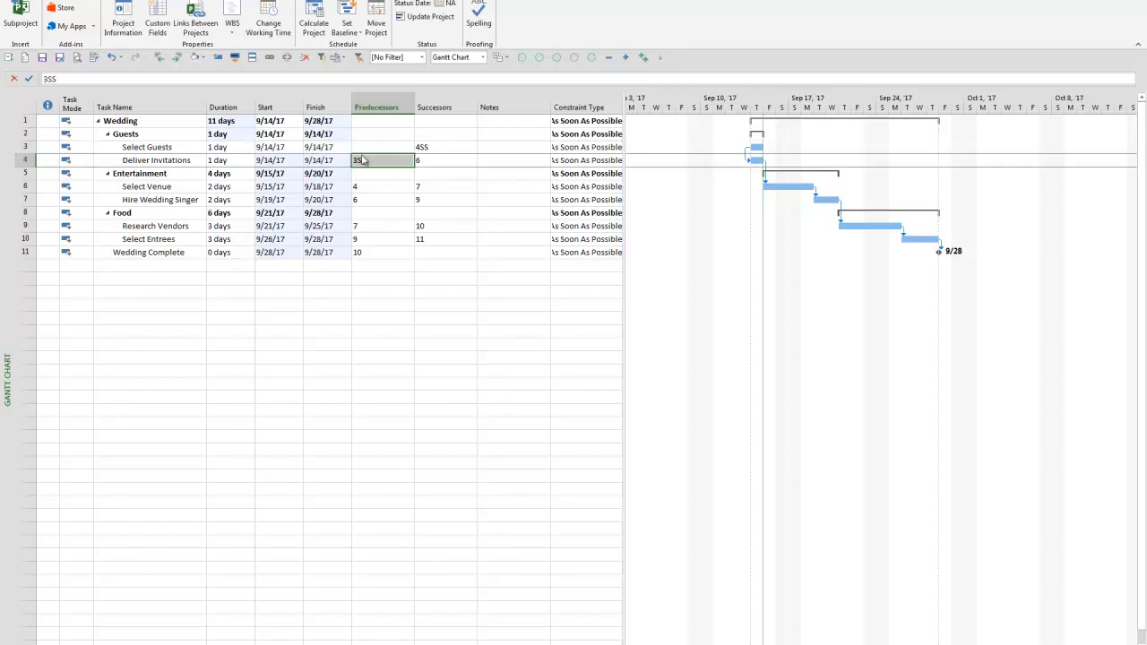
{"action": "left_click", "coordinate": [56, 79]}
{"action": "double_click", "coordinate": [57, 79]}
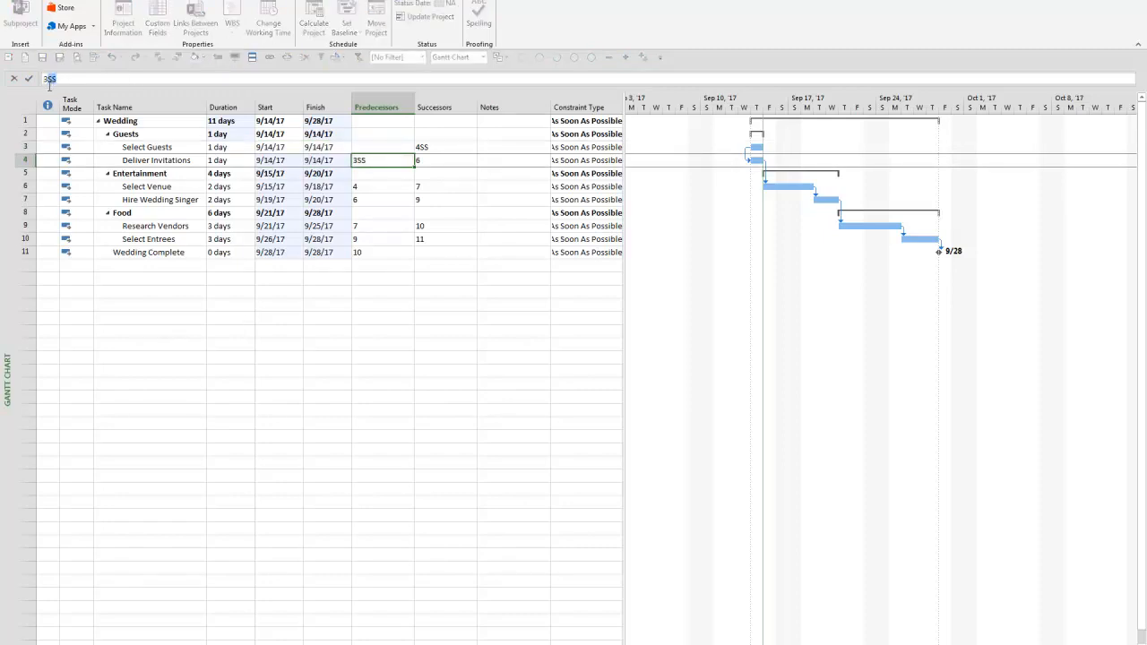
{"action": "type", "text": "3"}
{"action": "key", "text": "Return"}
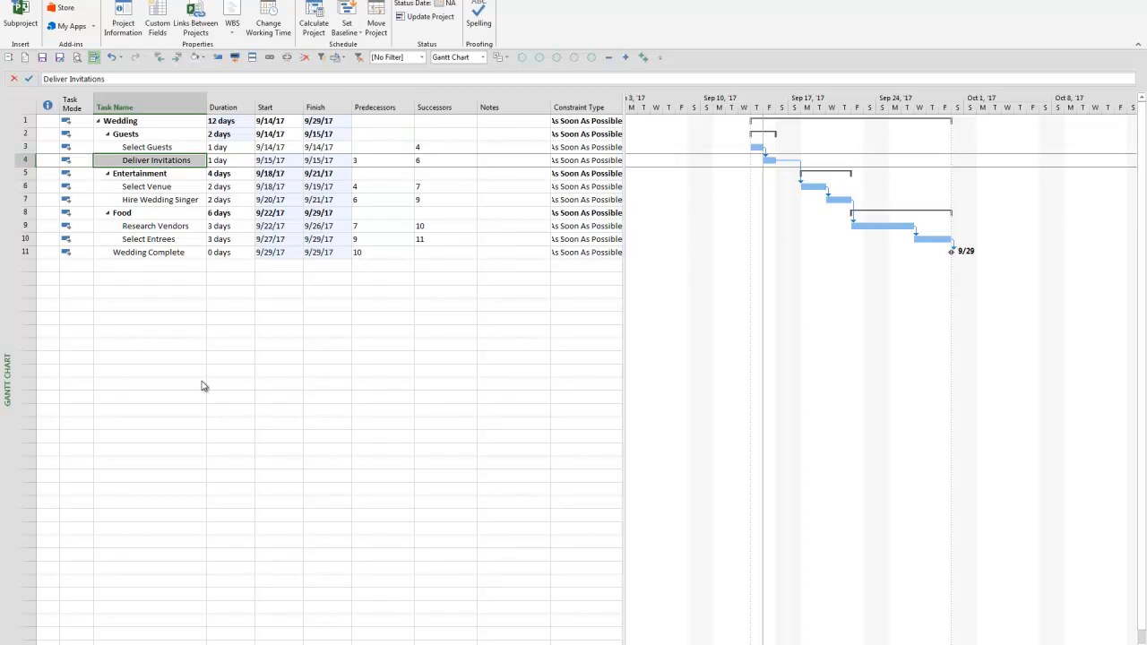
Compare the predecessor entry of Deliver Invitations with the successor entry of Select Guests.
{"action": "left_click", "coordinate": [136, 158]}
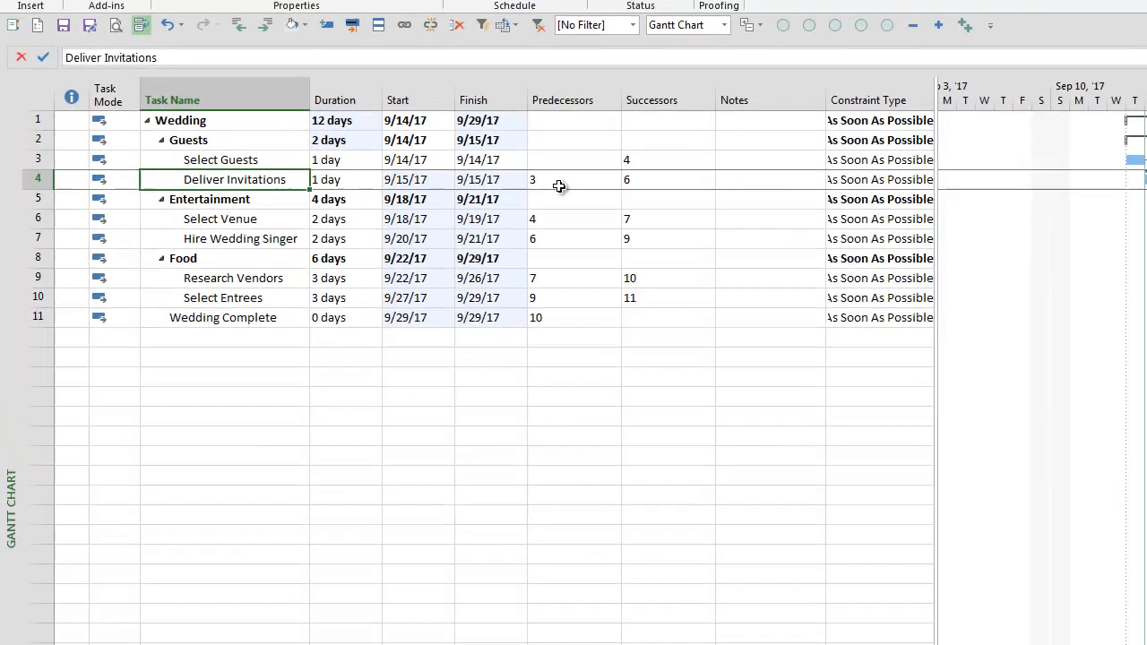
{"action": "left_click", "coordinate": [452, 170]}
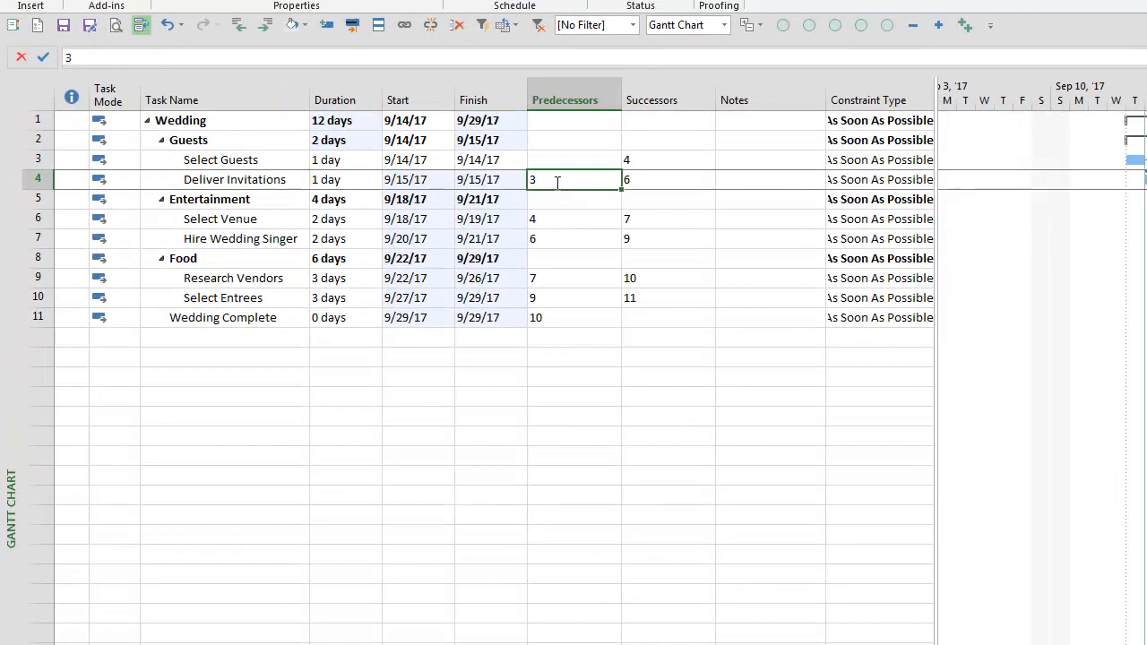
{"action": "left_click", "coordinate": [667, 158]}
{"action": "left_click", "coordinate": [607, 174]}
{"action": "left_click", "coordinate": [628, 159]}
{"action": "left_click", "coordinate": [583, 171]}
{"action": "left_click", "coordinate": [640, 159]}
{"action": "left_click", "coordinate": [599, 177]}
{"action": "left_click", "coordinate": [626, 158]}
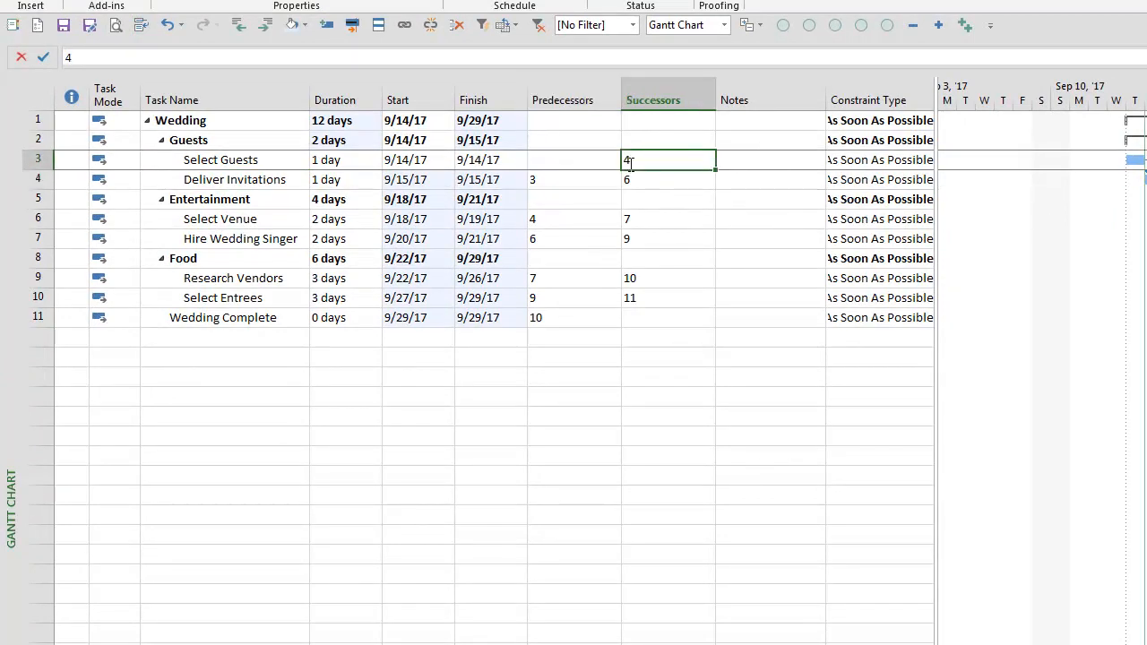
Add a one-day lag to the predecessor of Deliver Invitations as 3FS+1 day and check the task's start date.
{"action": "left_click", "coordinate": [588, 176]}
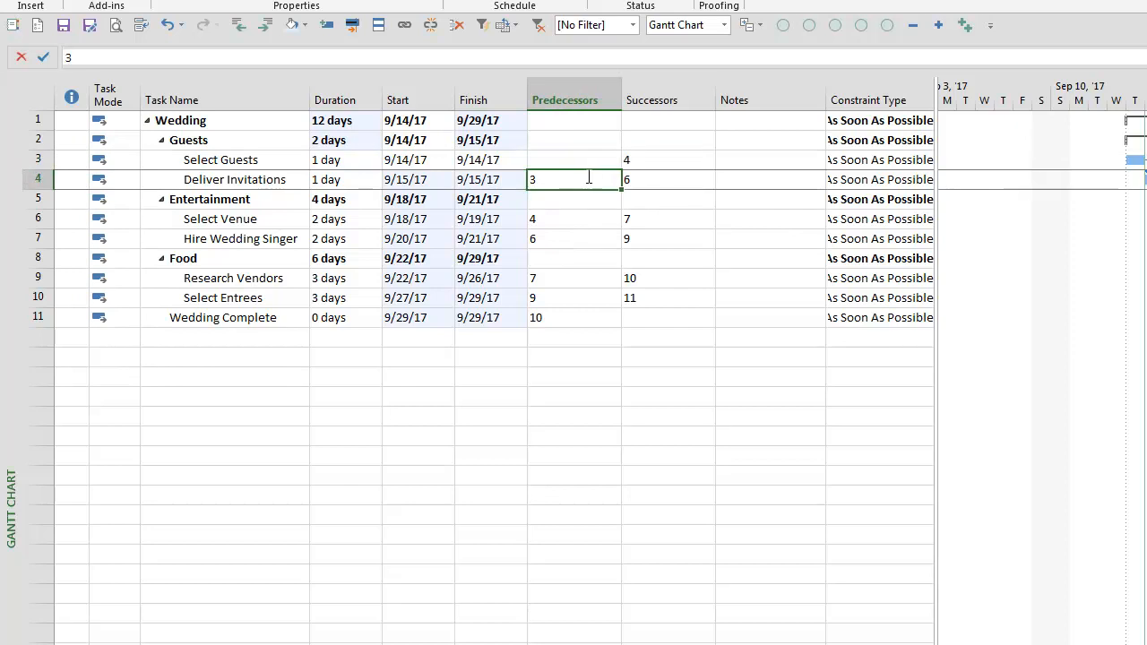
{"action": "left_click", "coordinate": [323, 58]}
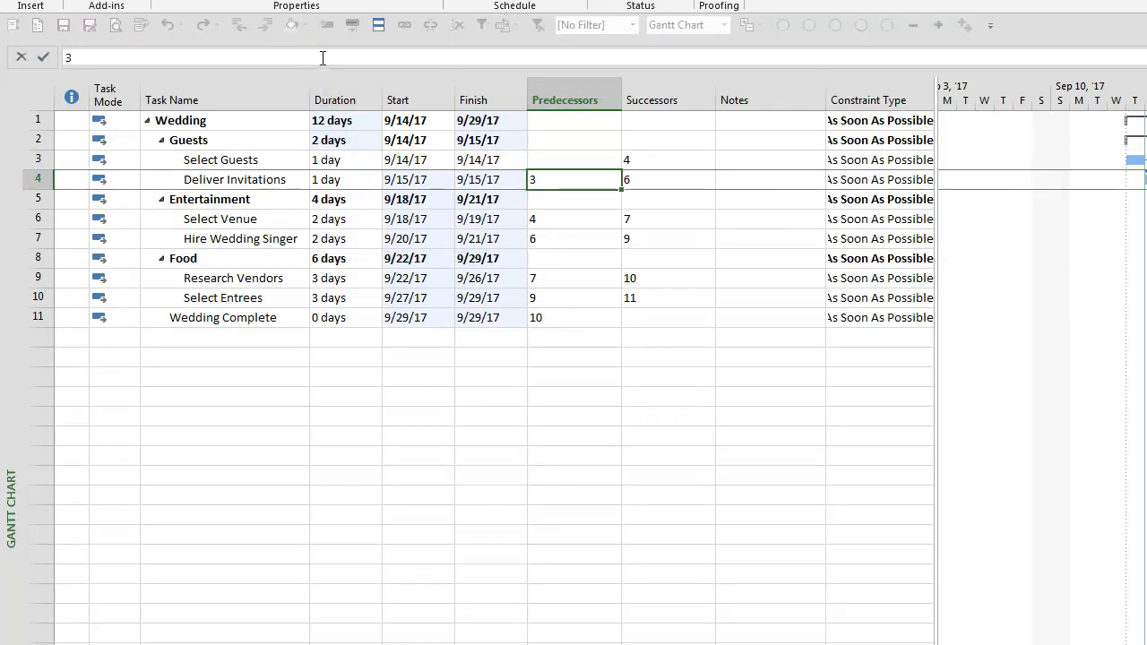
{"action": "type", "text": "fs"}
{"action": "type", "text": "+"}
{"action": "key", "text": "Return"}
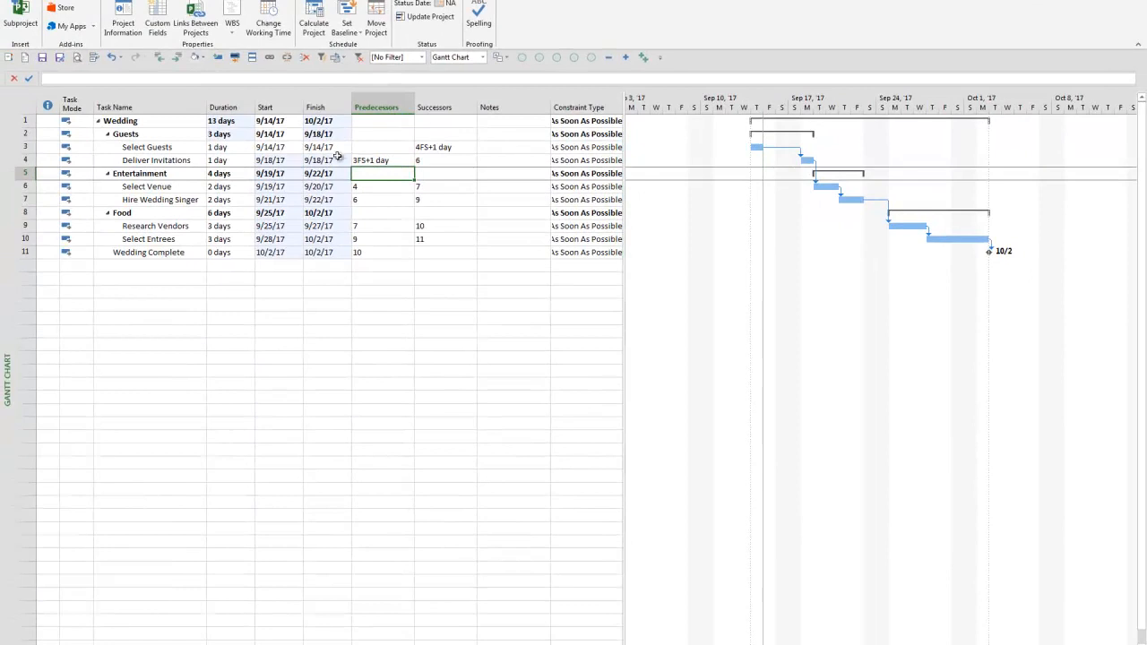
{"action": "left_click", "coordinate": [300, 164]}
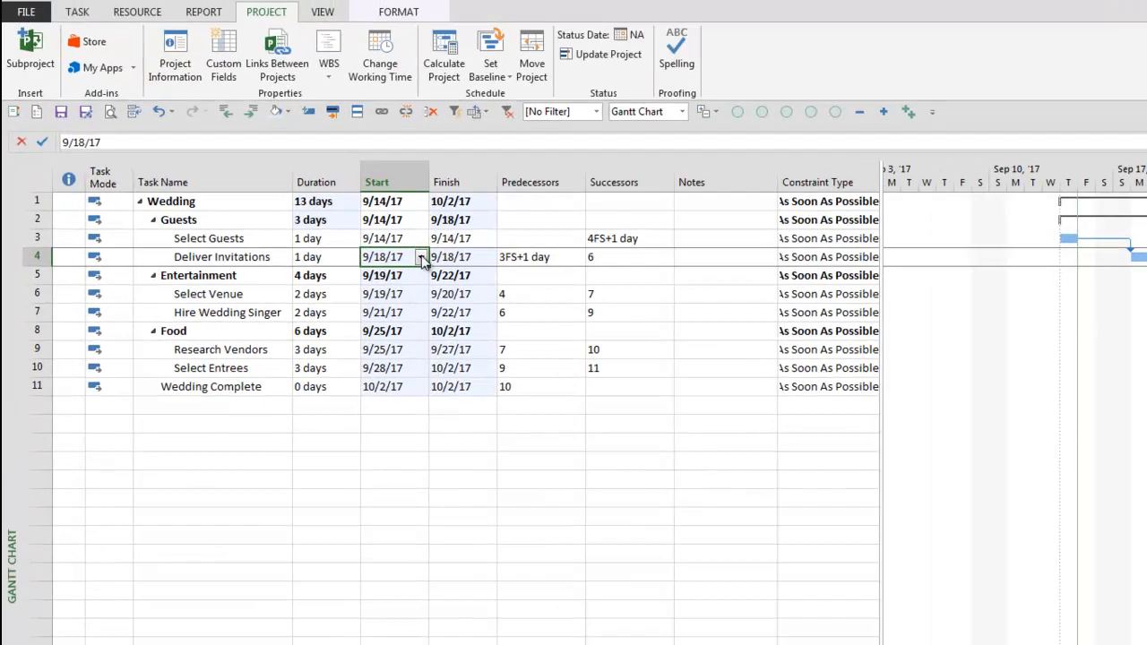
{"action": "left_click", "coordinate": [297, 161]}
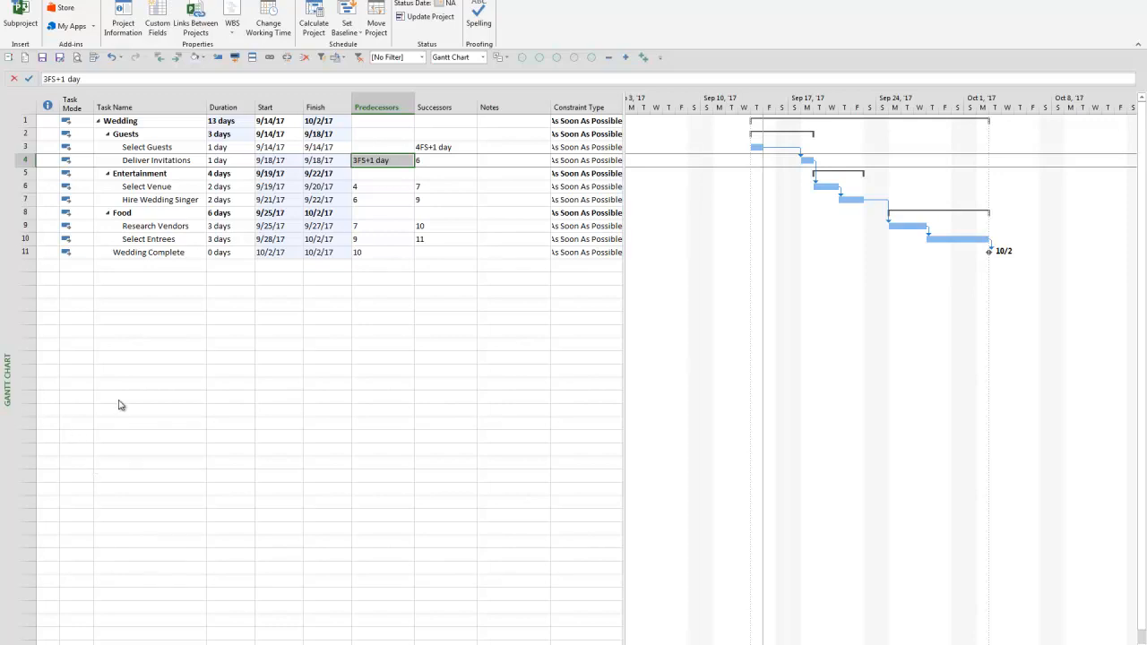
Add a one-day lead to the predecessor of Select Entrees as 9FS-1 day.
{"action": "left_click", "coordinate": [368, 238]}
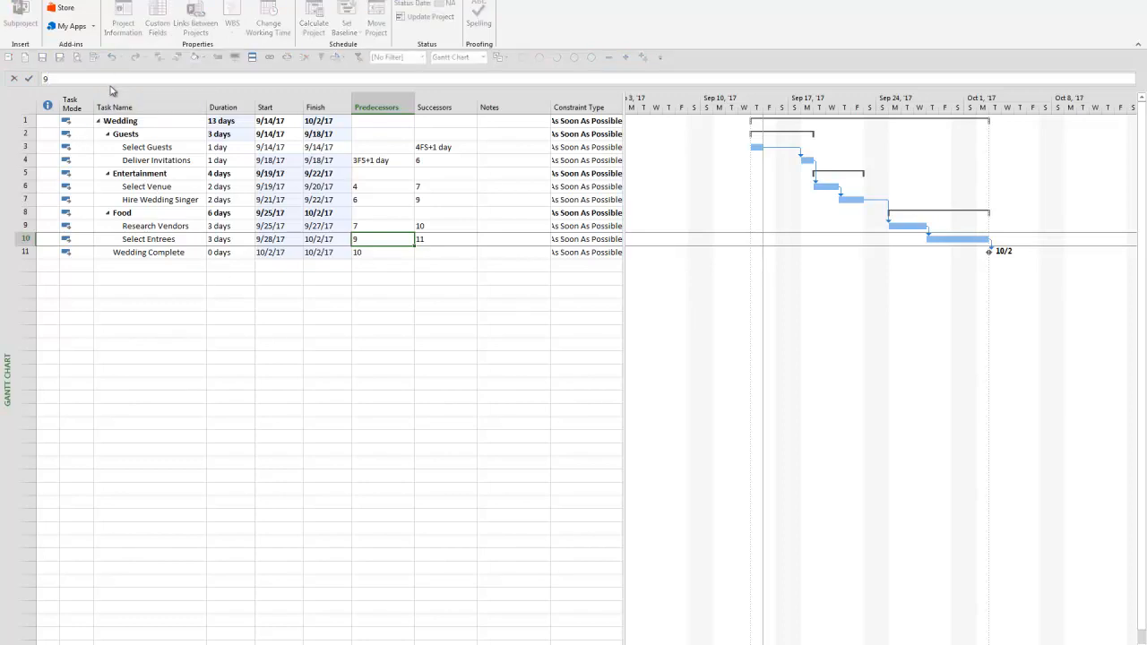
{"action": "type", "text": "fs"}
{"action": "type", "text": "-1"}
{"action": "key", "text": "Return"}
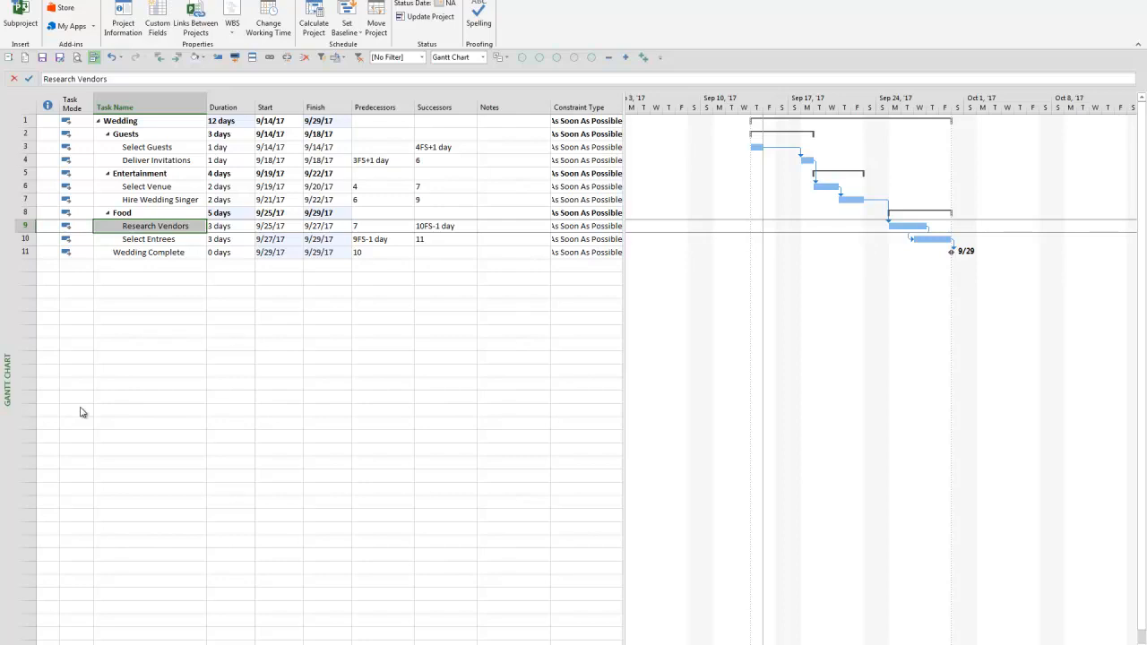
{"action": "left_click_drag", "start_coordinate": [446, 112], "coordinate": [391, 109]}
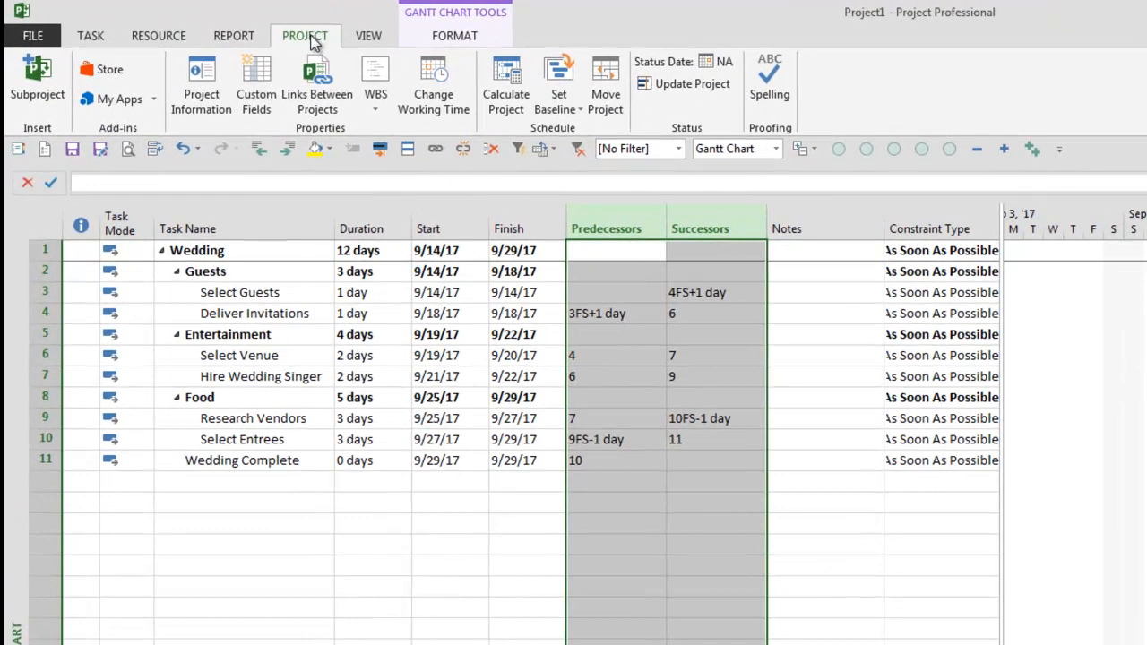
{"action": "left_click", "coordinate": [571, 111]}
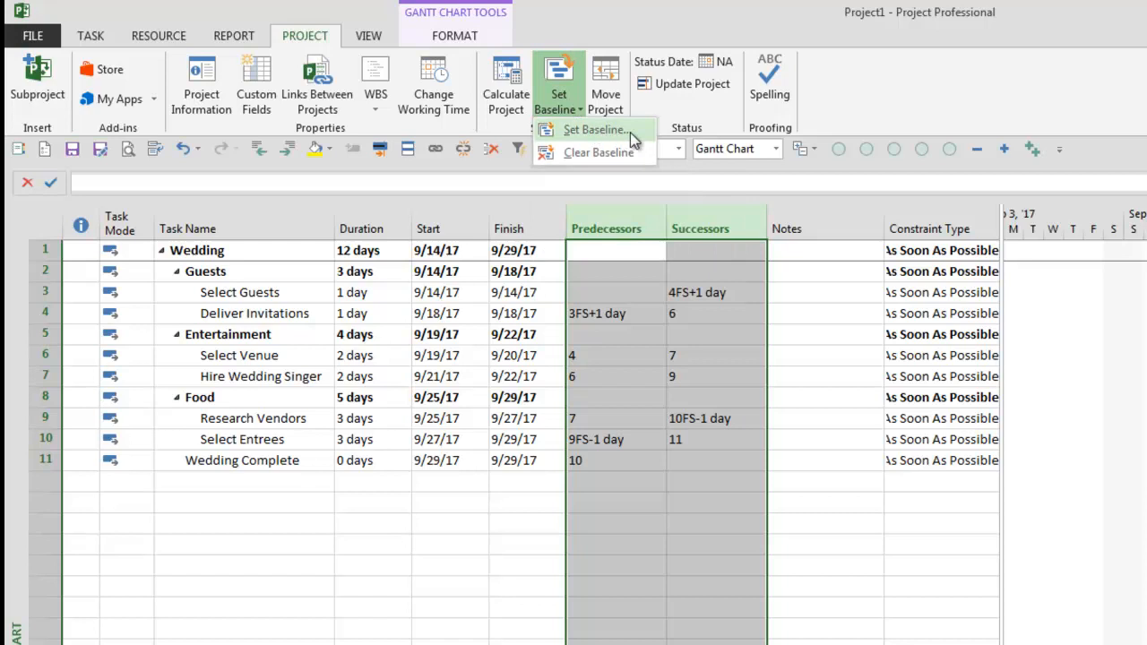
{"action": "left_click", "coordinate": [630, 131]}
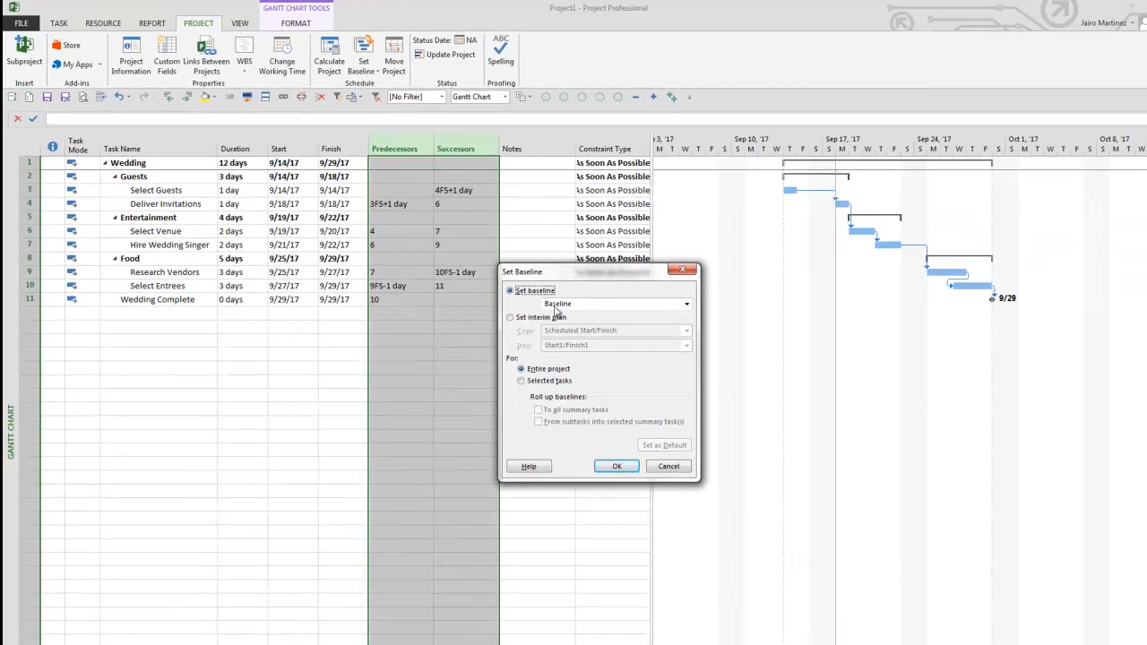
{"action": "left_click", "coordinate": [669, 467]}
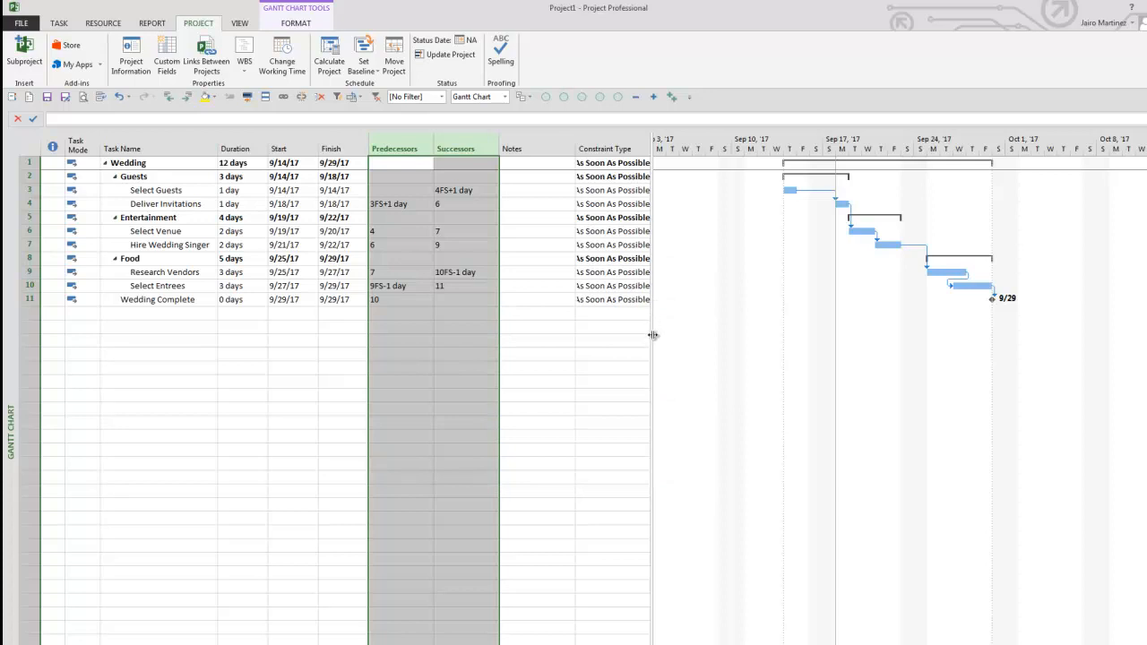
Widen the task table and replace the Predecessors column with Baseline Start.
{"action": "left_click_drag", "start_coordinate": [653, 335], "coordinate": [1096, 362]}
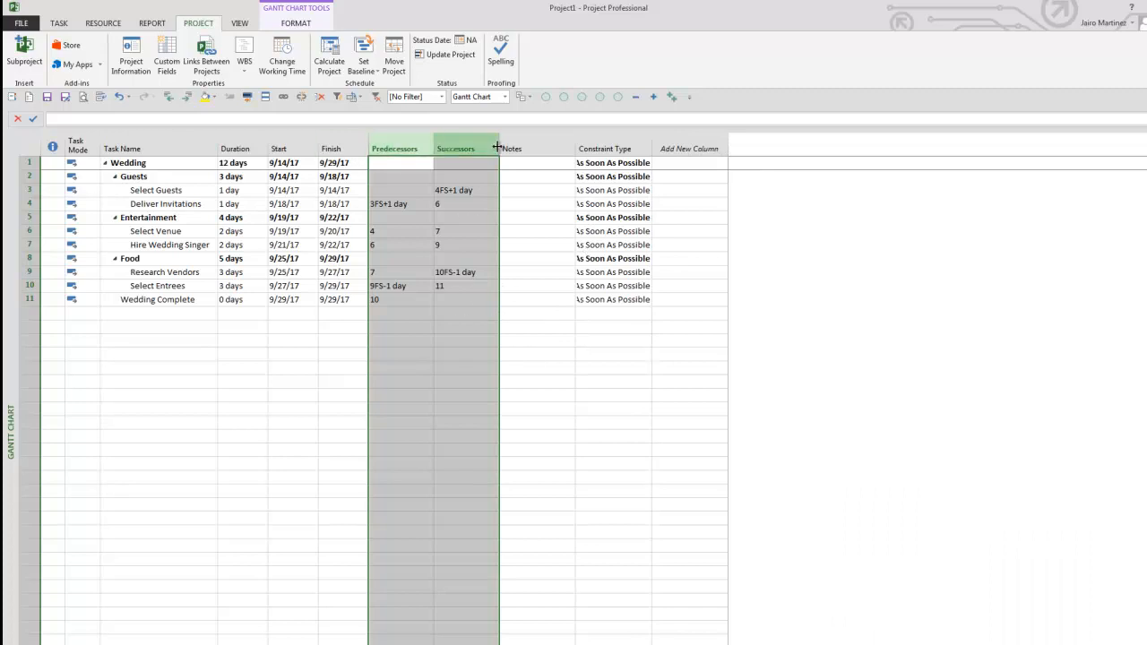
{"action": "left_click", "coordinate": [400, 205]}
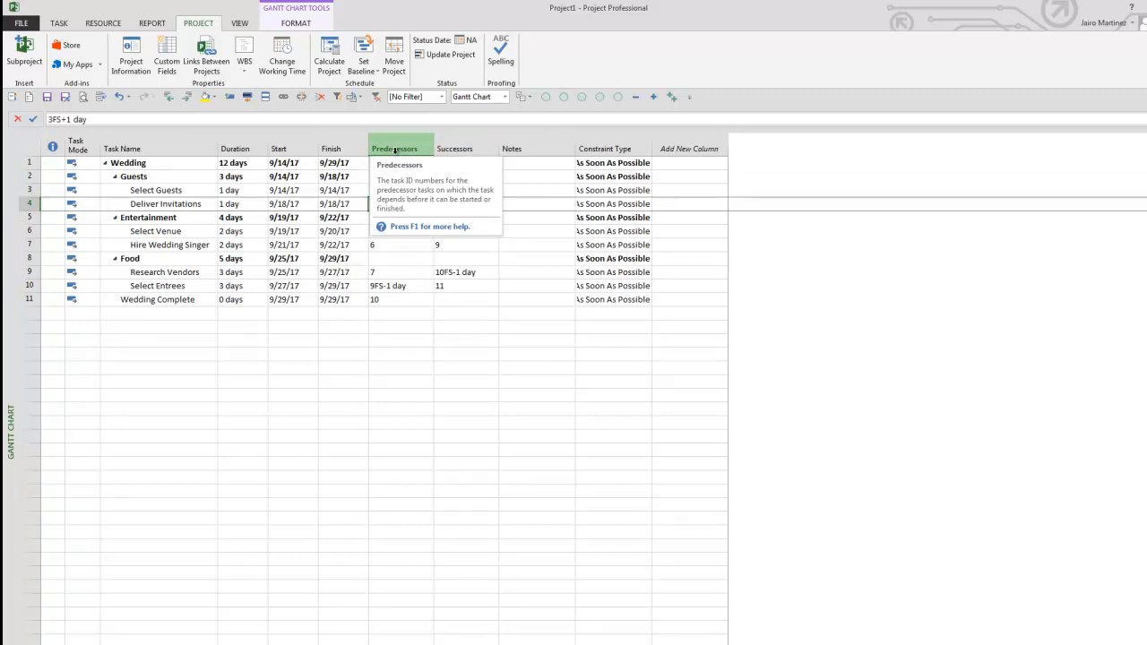
{"action": "double_click", "coordinate": [400, 148]}
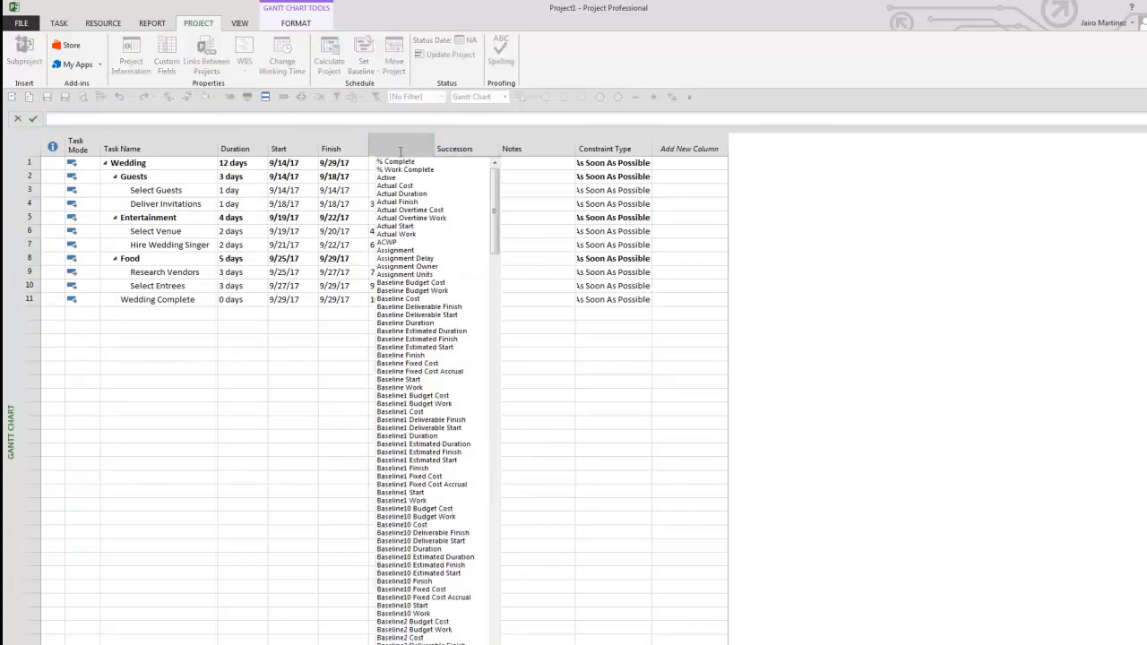
{"action": "type", "text": "baseline start"}
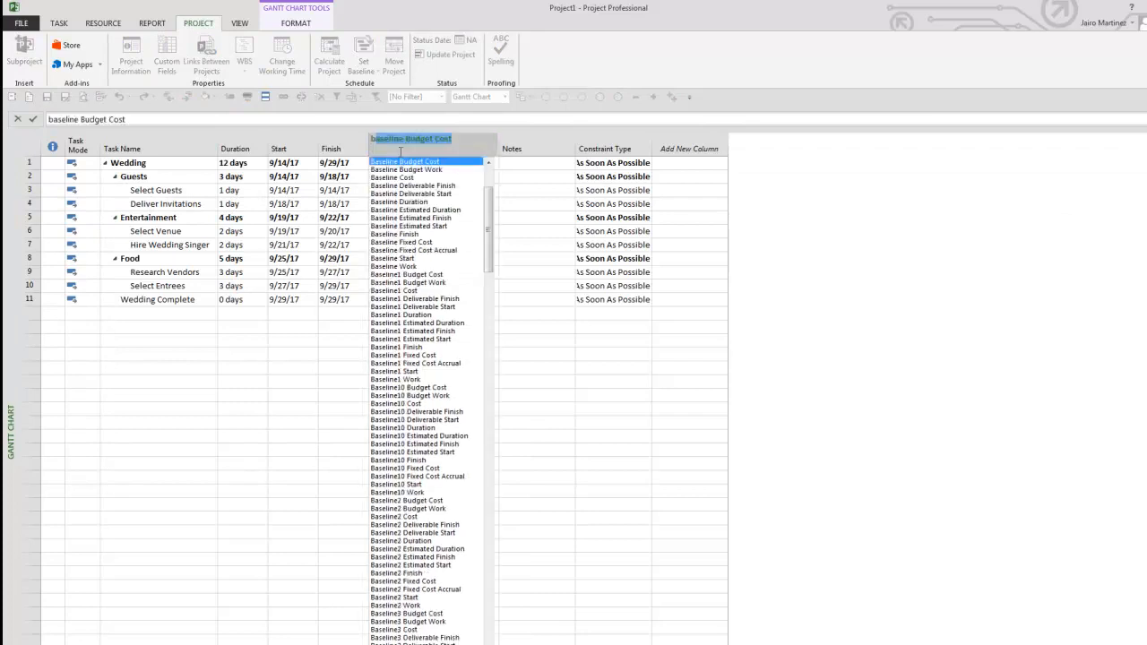
{"action": "key", "text": "Return"}
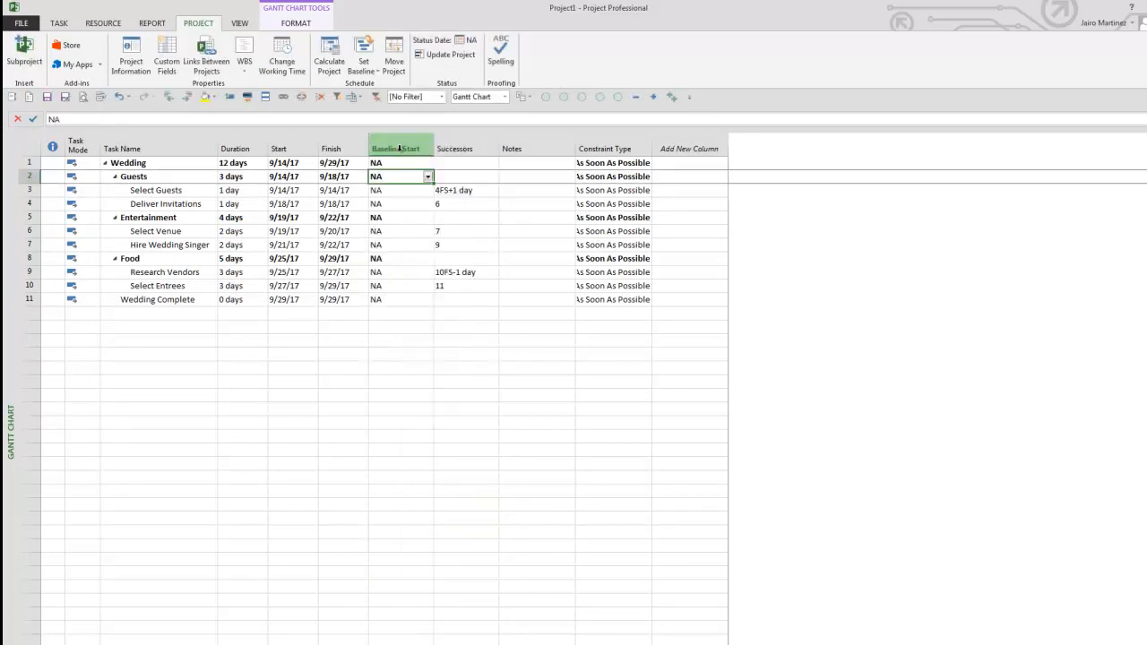
Replace the Successors column with Baseline Finish and remove the Notes and Constraint Type columns.
{"action": "double_click", "coordinate": [457, 150]}
{"action": "type", "text": "baseline finish"}
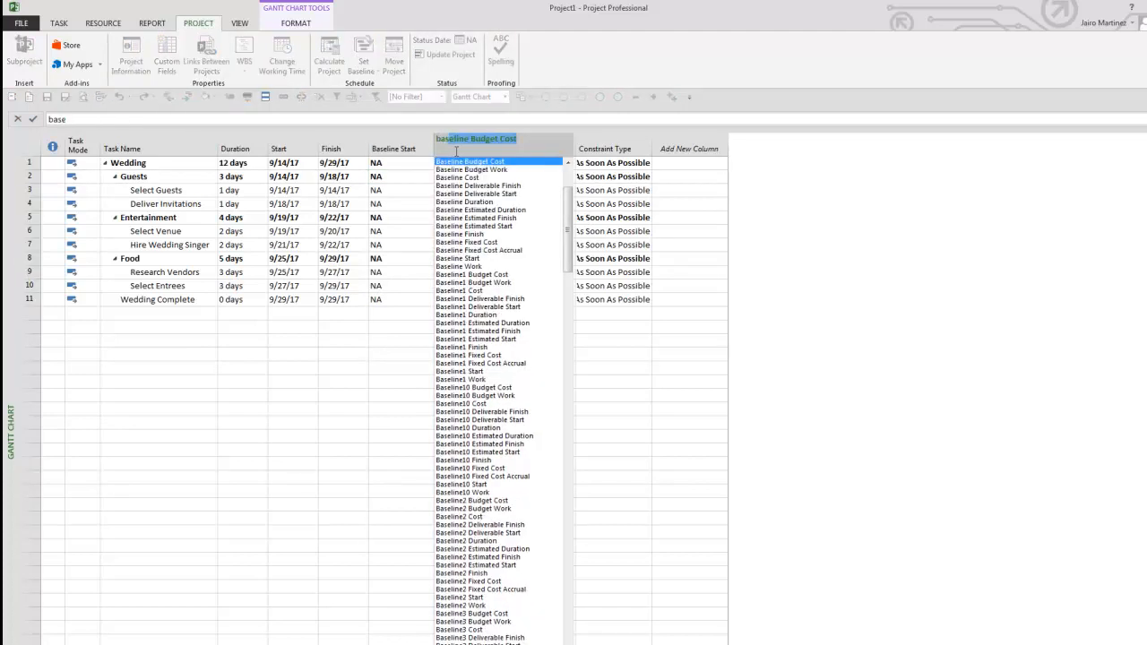
{"action": "key", "text": "Return"}
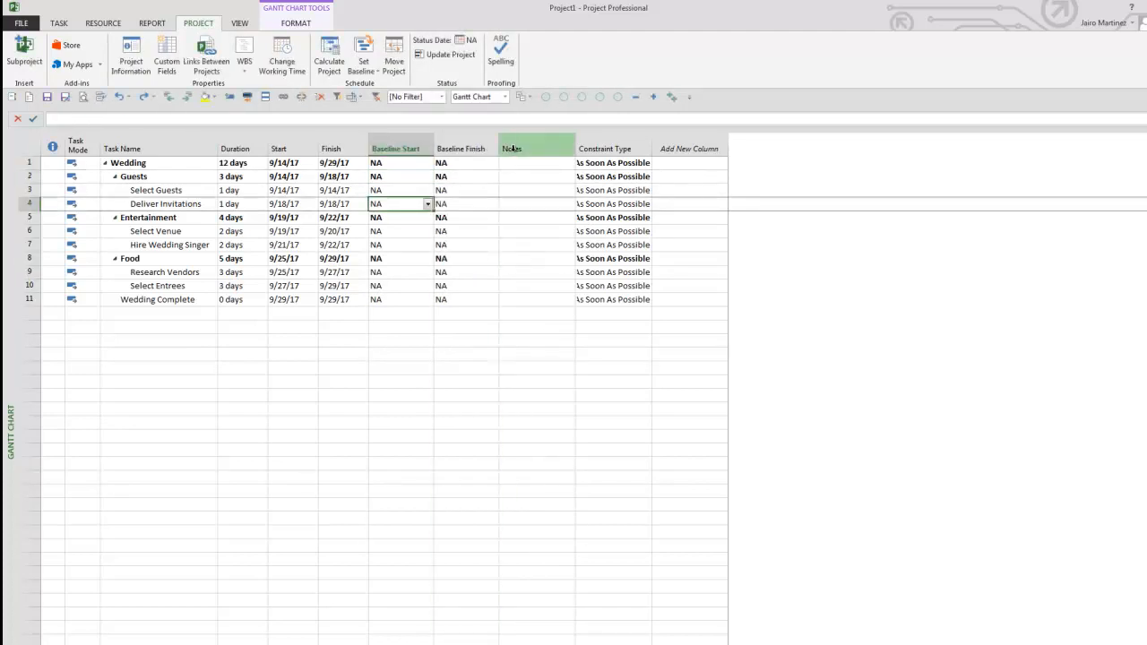
{"action": "left_click_drag", "start_coordinate": [509, 151], "coordinate": [616, 149]}
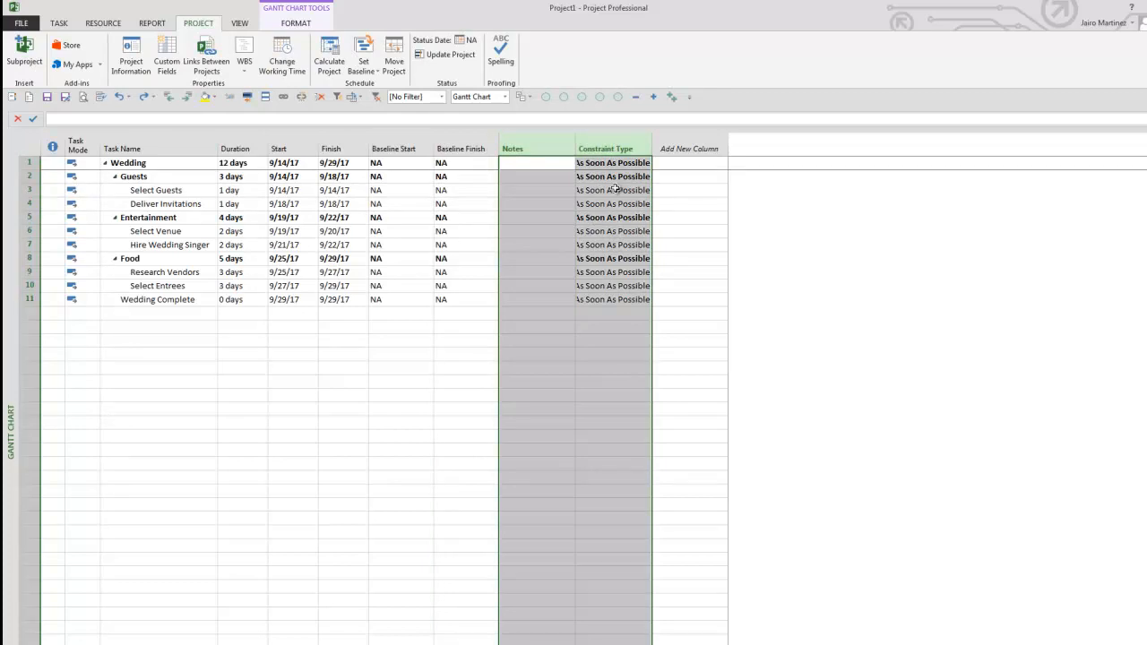
{"action": "key", "text": "Delete"}
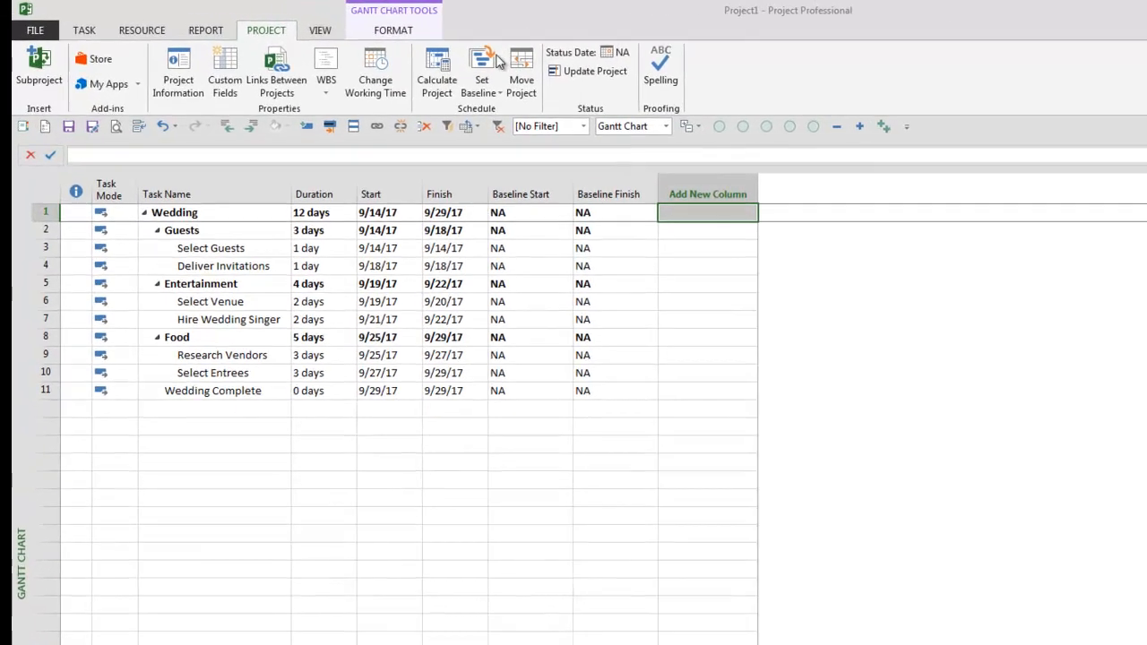
Set the baseline named Baseline for the entire project.
{"action": "left_click", "coordinate": [482, 82]}
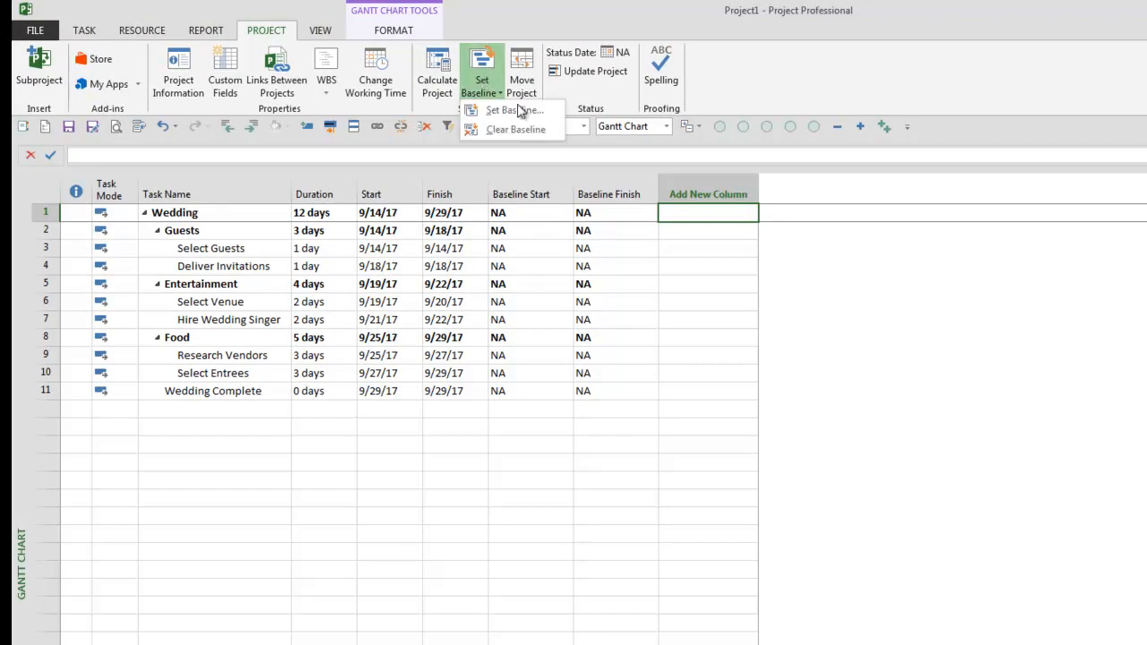
{"action": "left_click", "coordinate": [525, 111]}
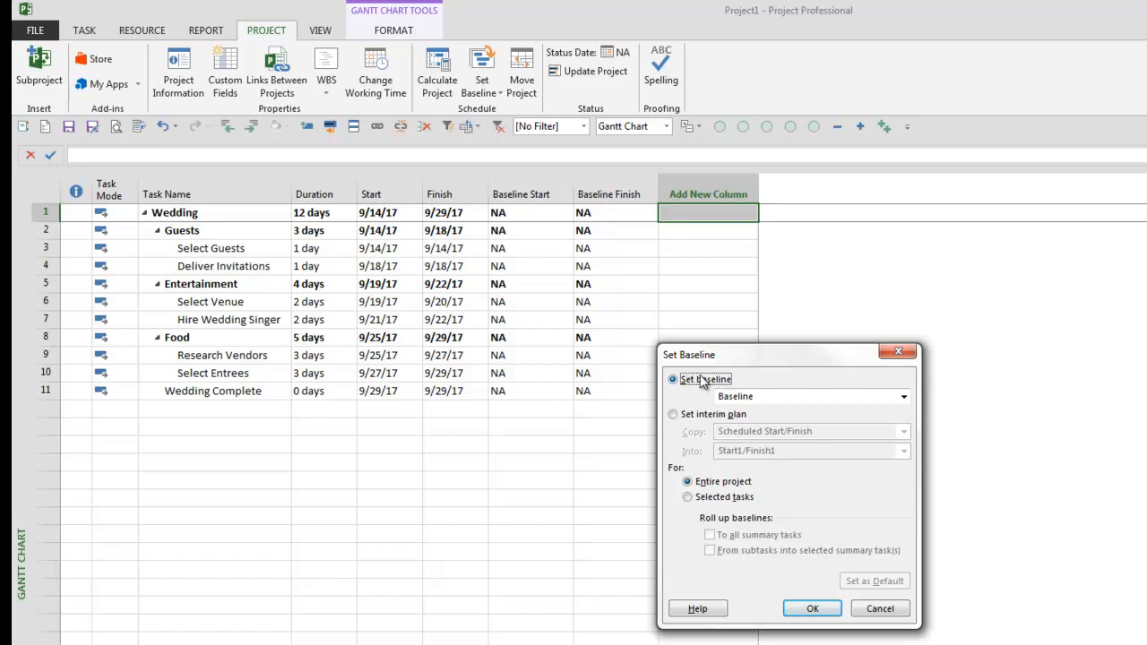
{"action": "left_click", "coordinate": [806, 407]}
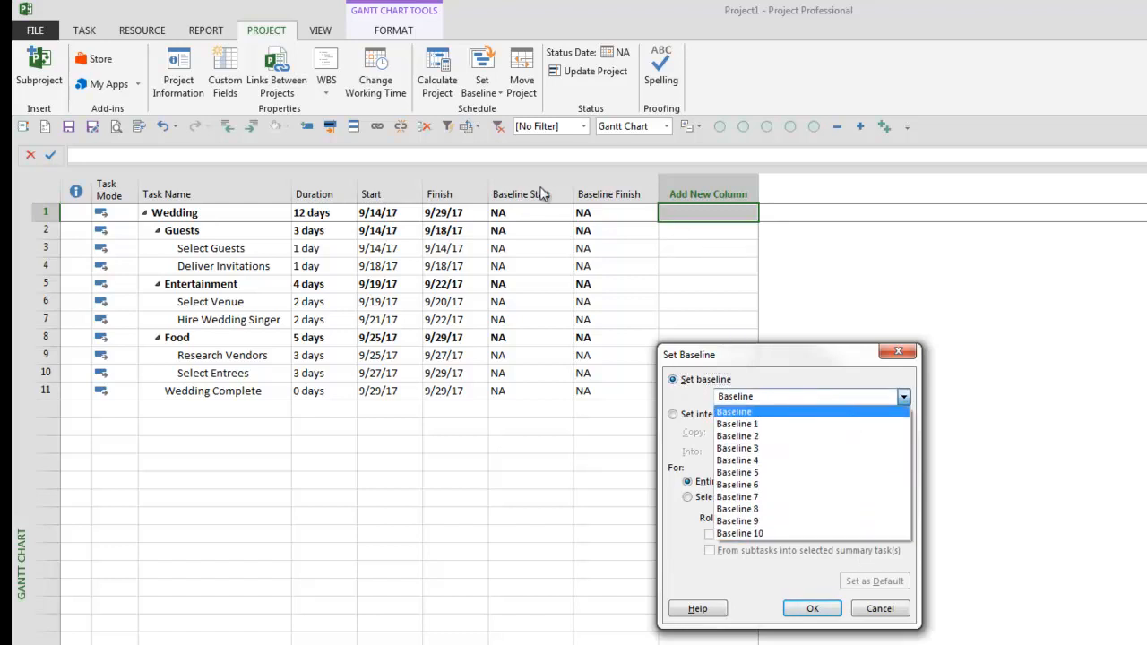
{"action": "left_click", "coordinate": [756, 413]}
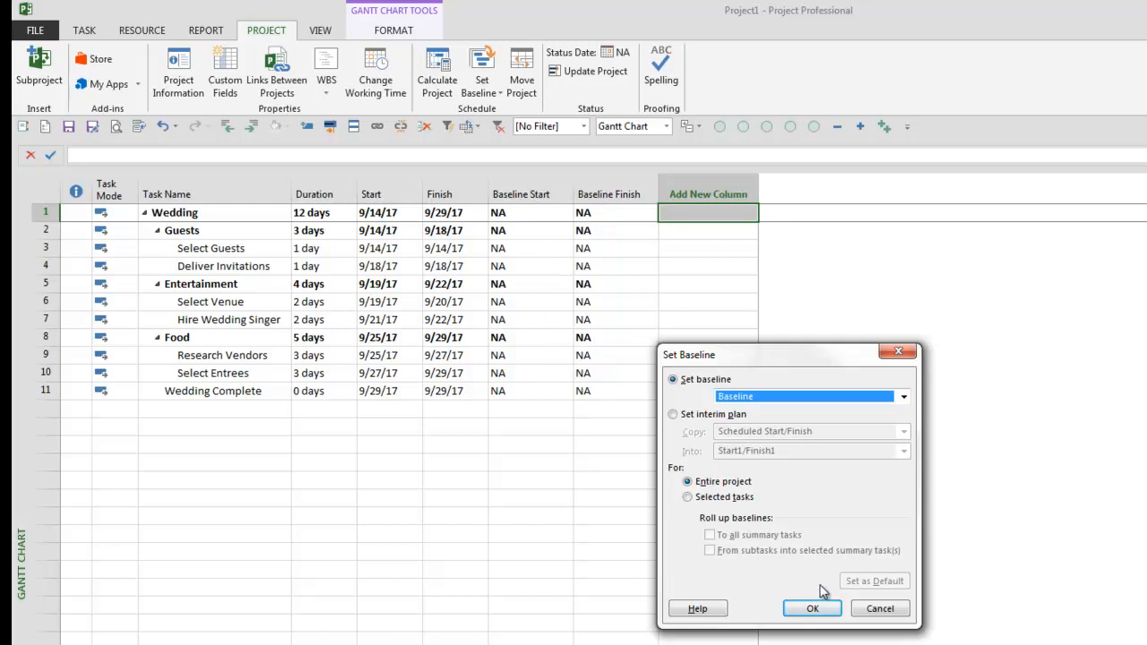
{"action": "left_click", "coordinate": [826, 611]}
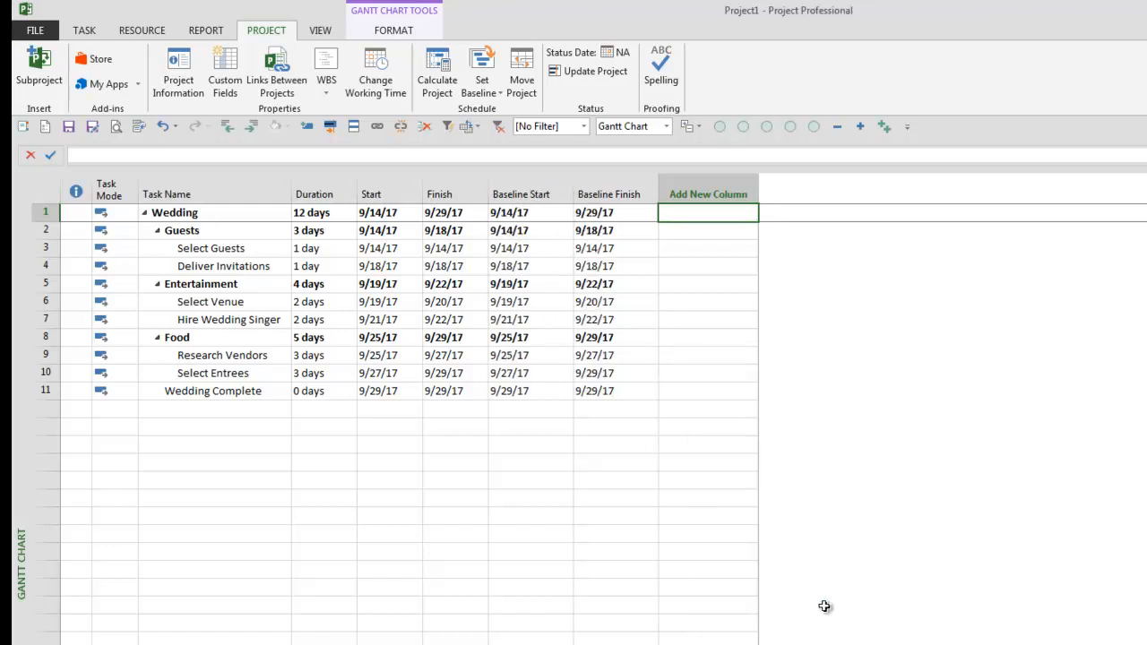
Compare the Start and Finish columns with the Baseline Start and Baseline Finish columns.
{"action": "left_click", "coordinate": [516, 177]}
{"action": "left_click_drag", "start_coordinate": [516, 177], "coordinate": [627, 192]}
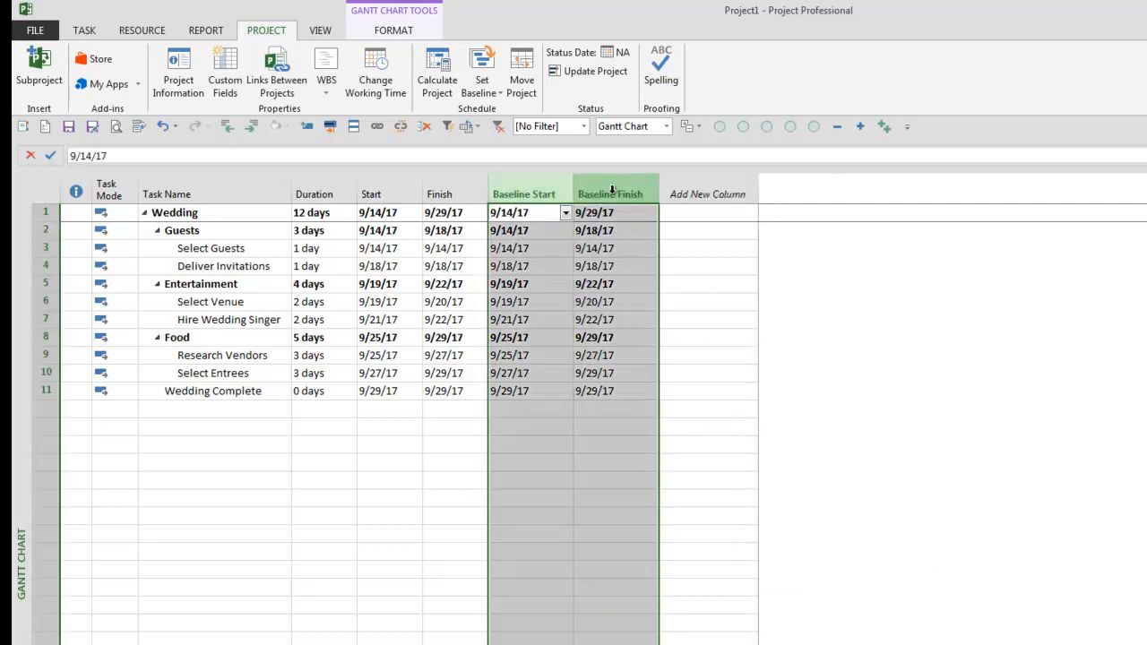
{"action": "left_click", "coordinate": [536, 425]}
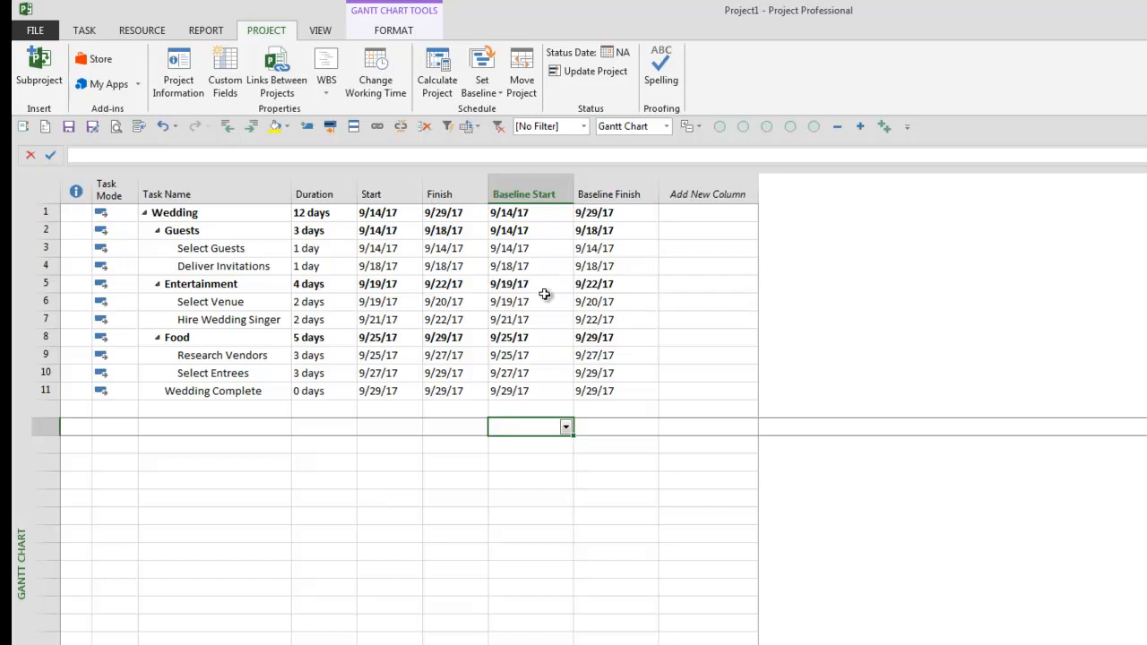
{"action": "left_click", "coordinate": [387, 195]}
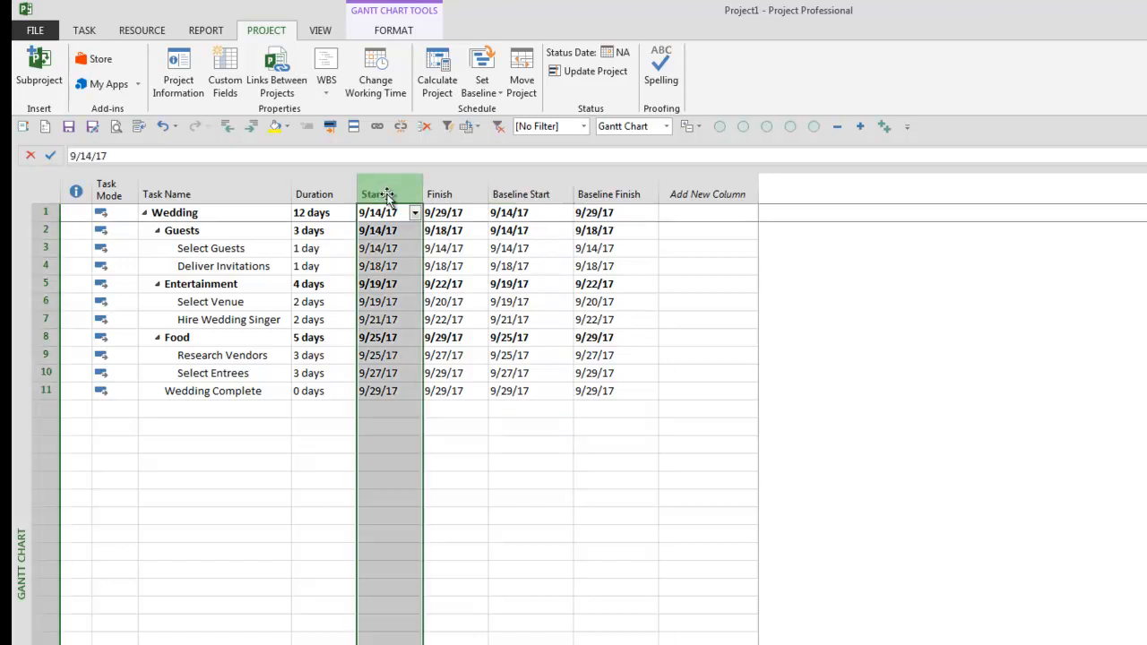
{"action": "left_click", "coordinate": [529, 185]}
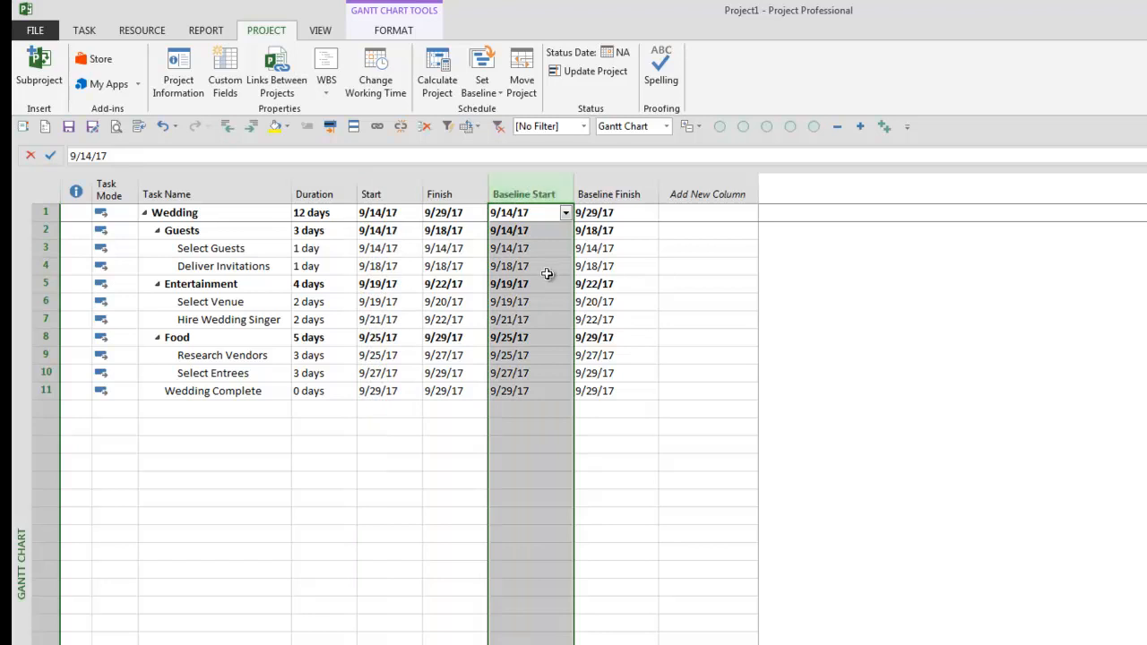
{"action": "left_click", "coordinate": [460, 191]}
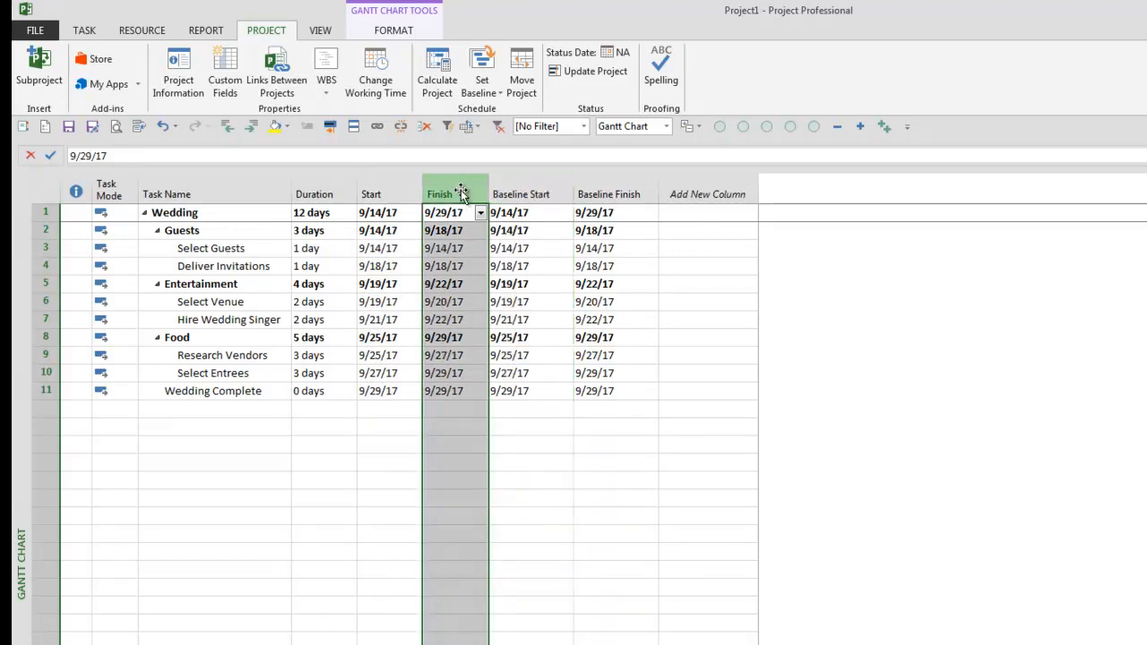
{"action": "left_click", "coordinate": [622, 188]}
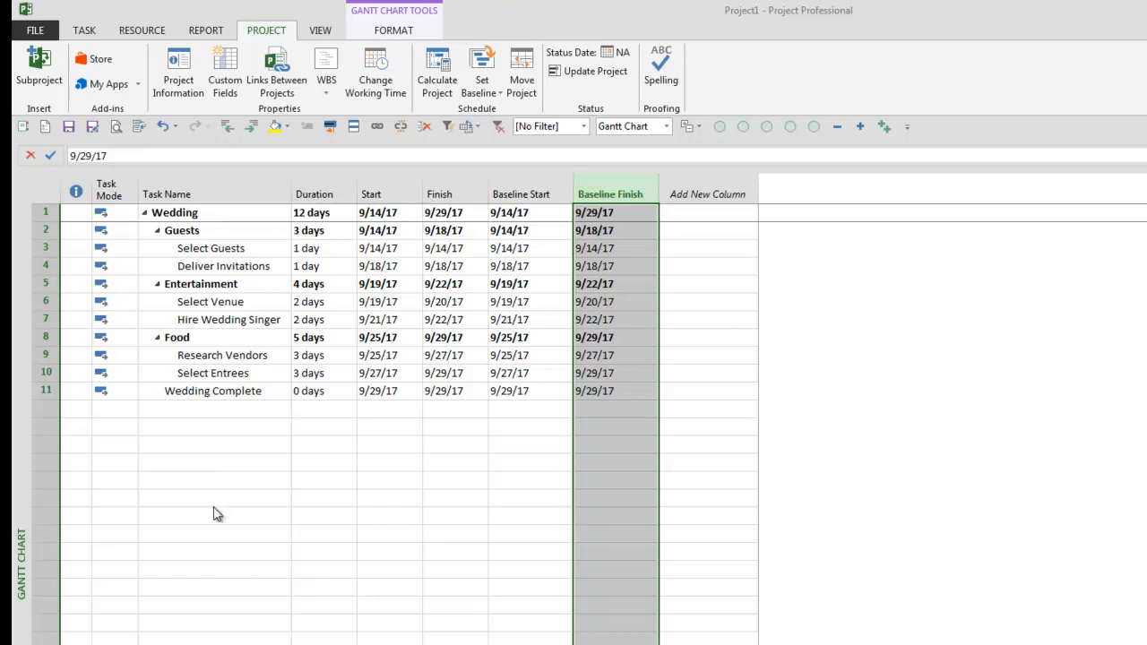
Insert a % Complete column before Task Name and narrow it.
{"action": "right_click", "coordinate": [171, 194]}
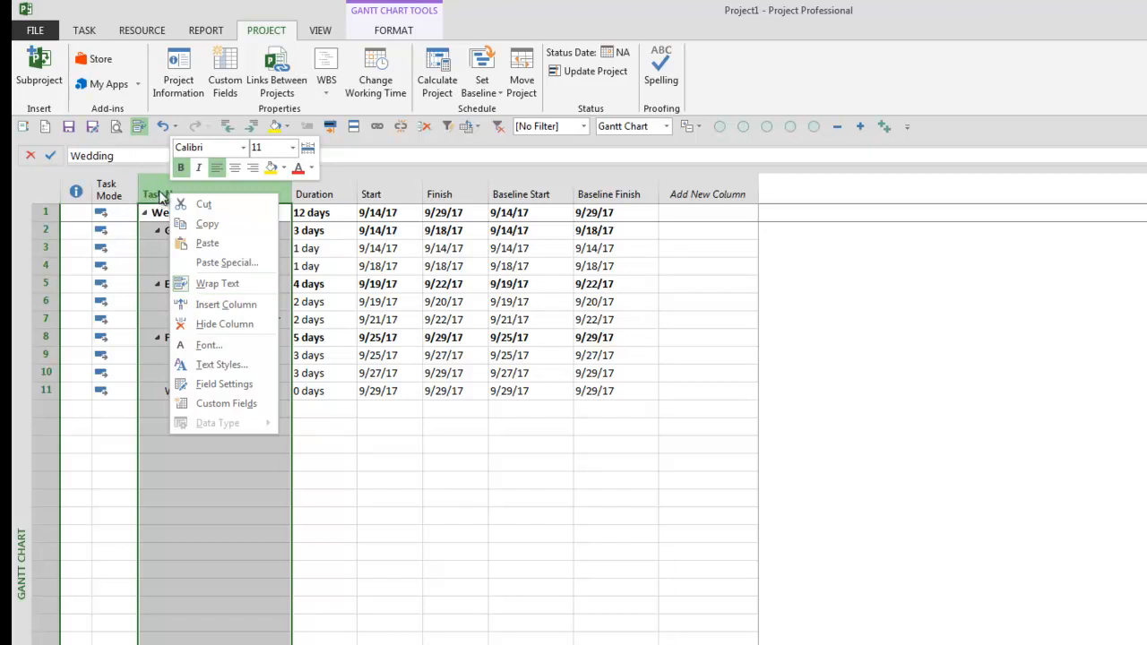
{"action": "left_click", "coordinate": [231, 305]}
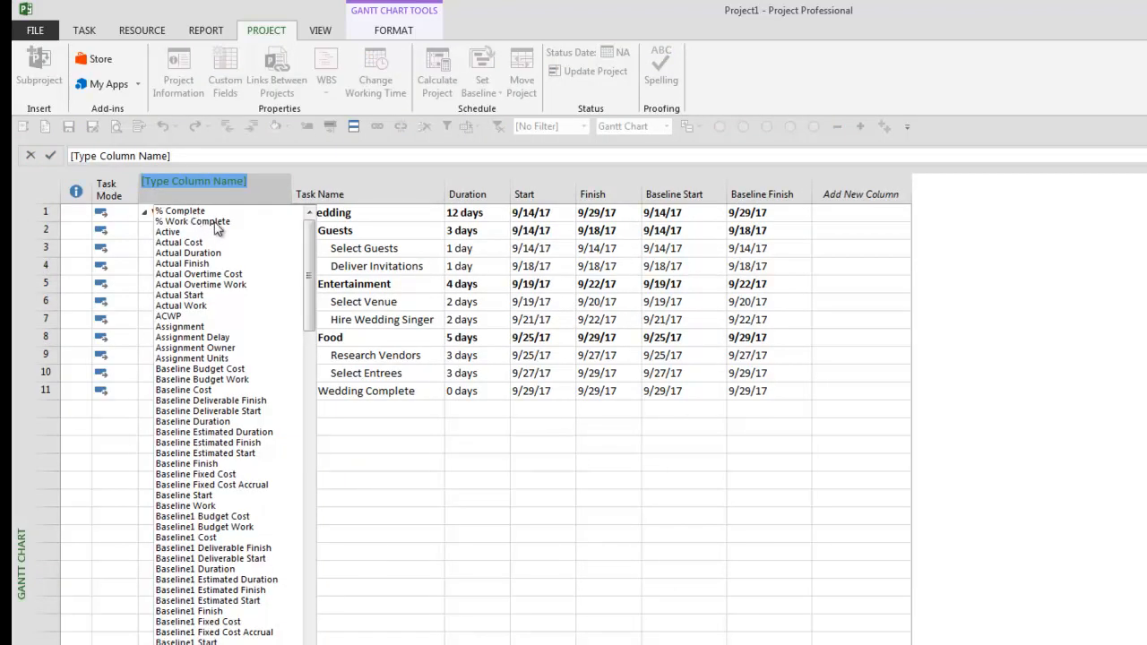
{"action": "left_click", "coordinate": [180, 213]}
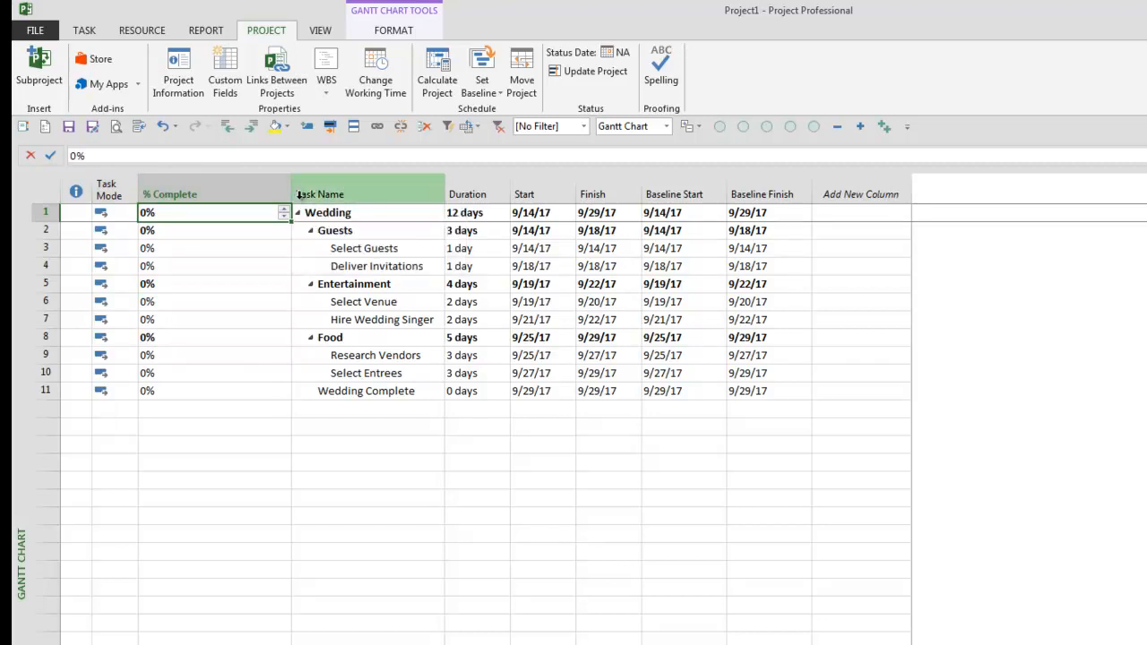
{"action": "left_click_drag", "start_coordinate": [292, 194], "coordinate": [182, 194]}
{"action": "left_click", "coordinate": [197, 461]}
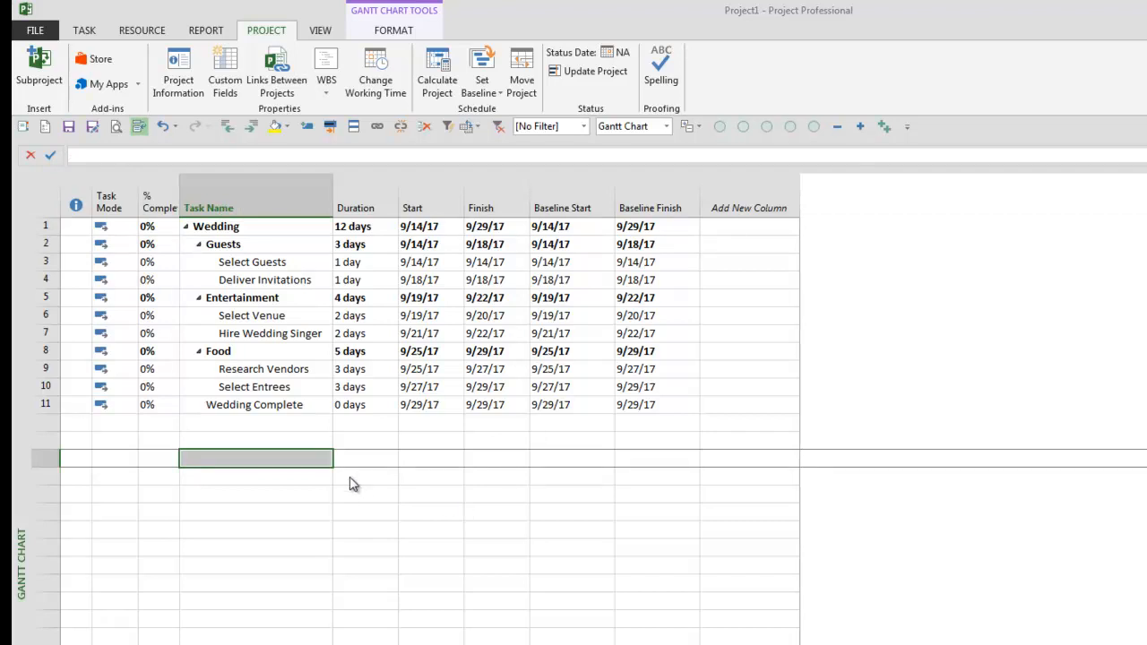
Set the project status date to 9/25/17.
{"action": "left_click", "coordinate": [621, 53]}
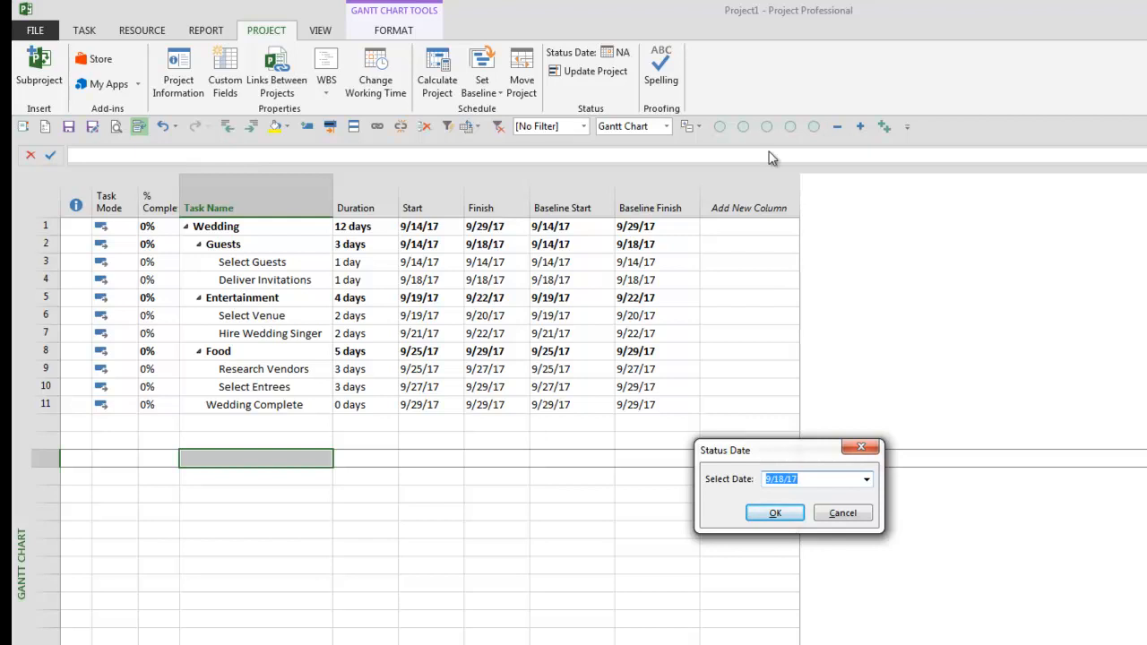
{"action": "left_click", "coordinate": [866, 480]}
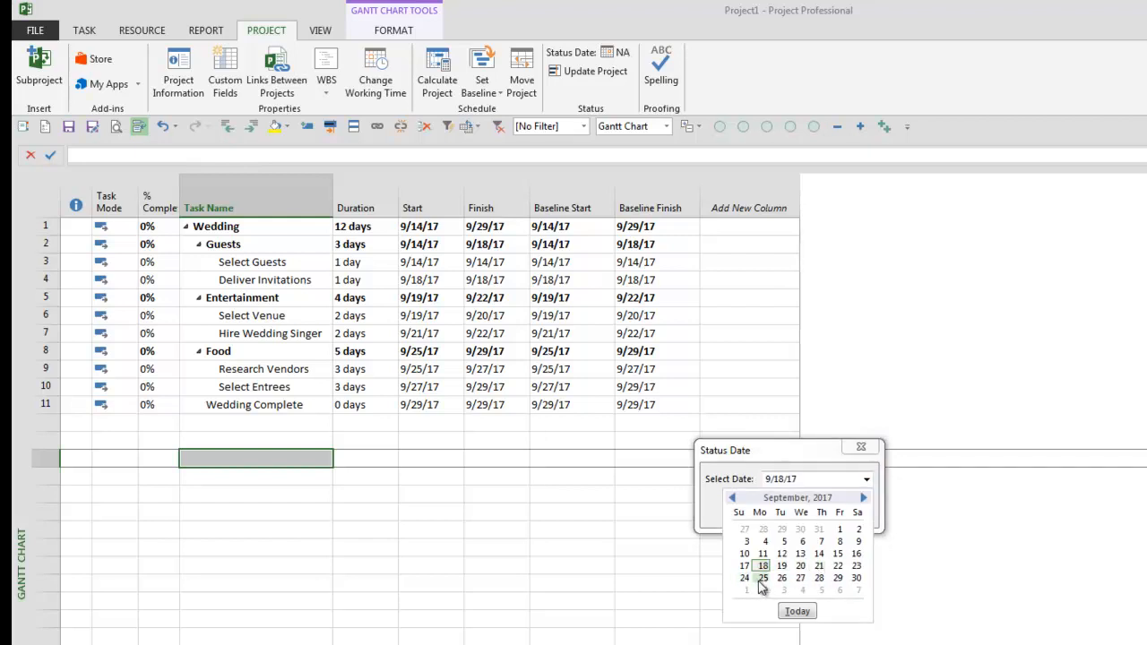
{"action": "left_click", "coordinate": [762, 578]}
{"action": "left_click", "coordinate": [778, 517]}
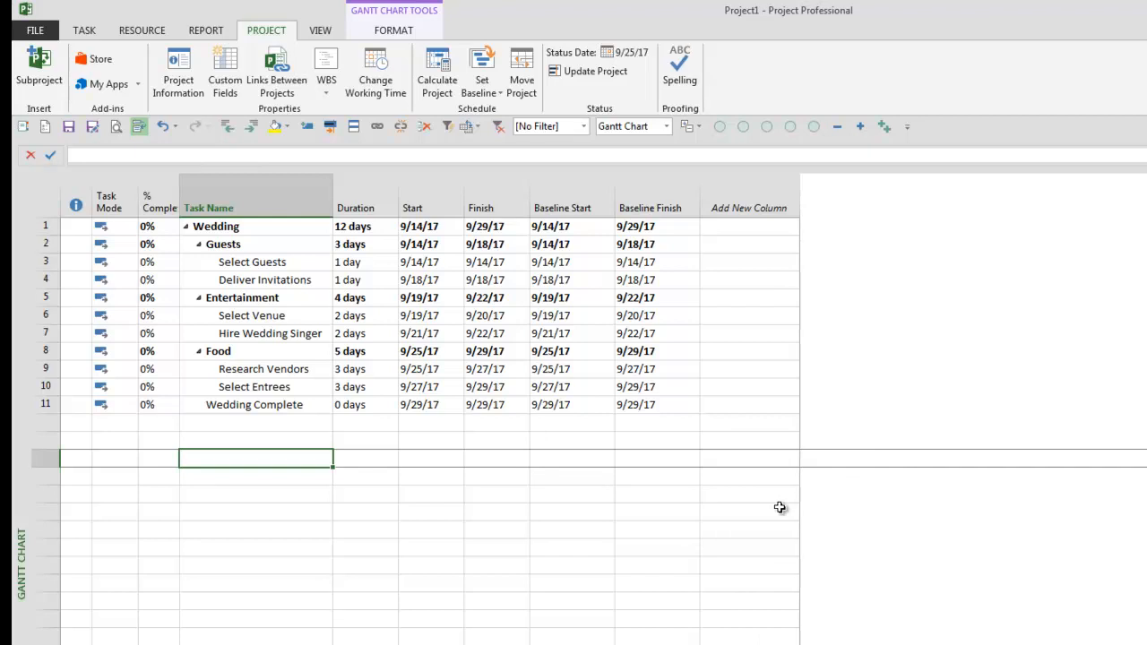
Check the start and finish dates of the Guests and Entertainment tasks and the start of Research Vendors against the status date.
{"action": "left_click", "coordinate": [426, 261]}
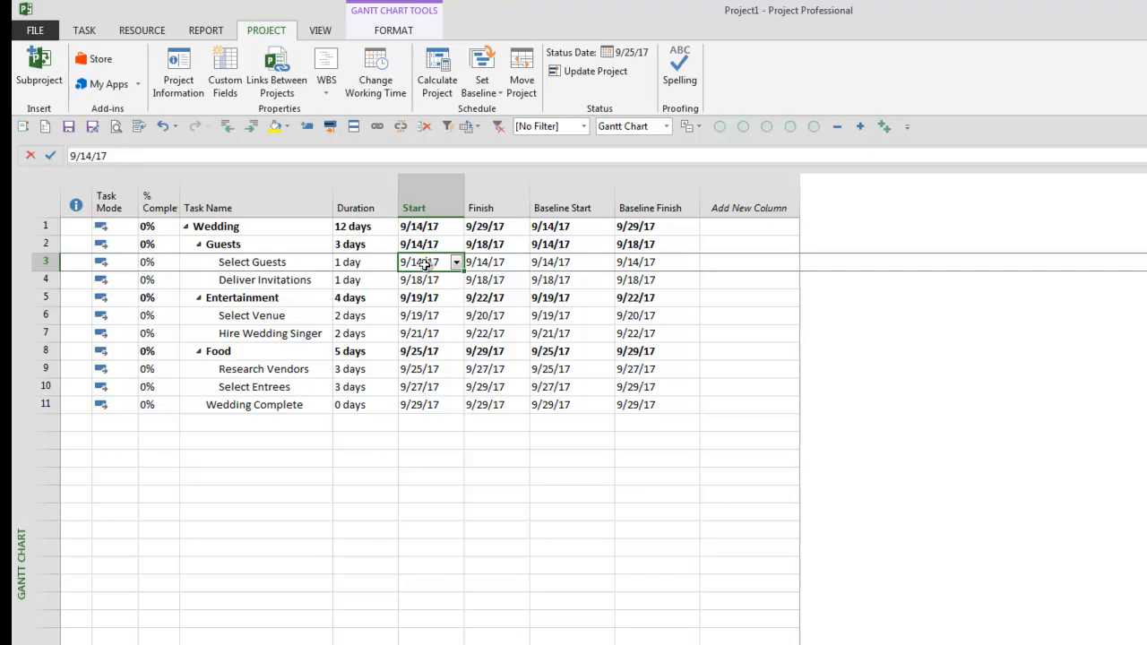
{"action": "left_click_drag", "start_coordinate": [460, 260], "coordinate": [492, 281]}
{"action": "left_click_drag", "start_coordinate": [426, 318], "coordinate": [500, 339]}
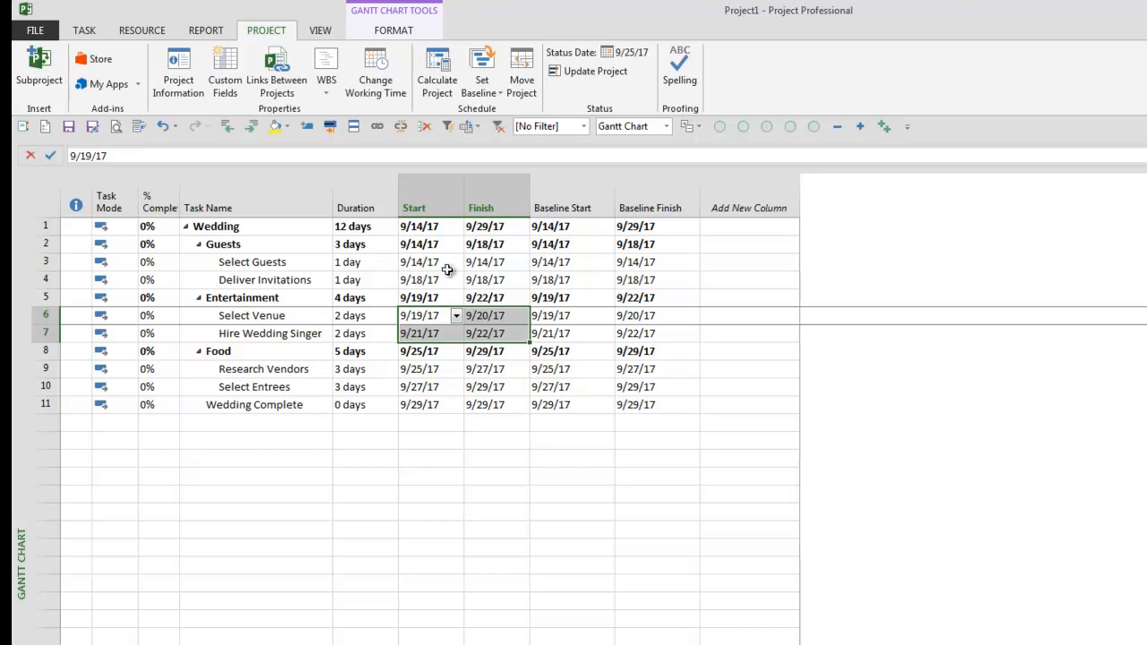
{"action": "left_click_drag", "start_coordinate": [421, 249], "coordinate": [492, 337]}
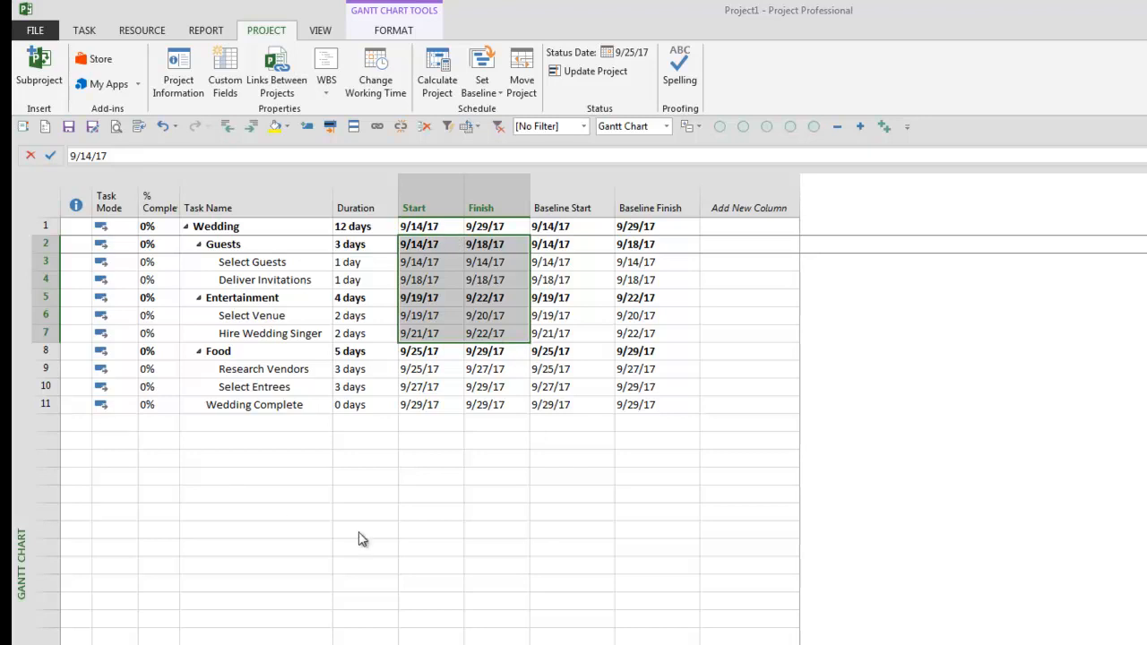
{"action": "left_click", "coordinate": [426, 369]}
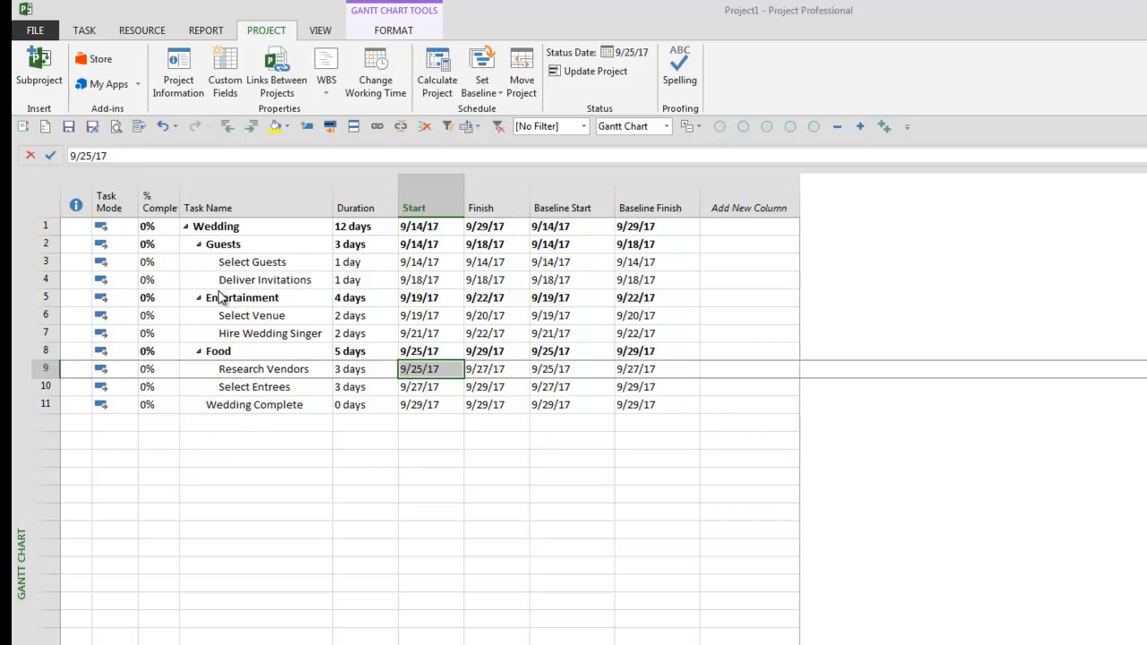
Mark the Select Guests task as 100% complete.
{"action": "left_click_drag", "start_coordinate": [246, 262], "coordinate": [285, 273]}
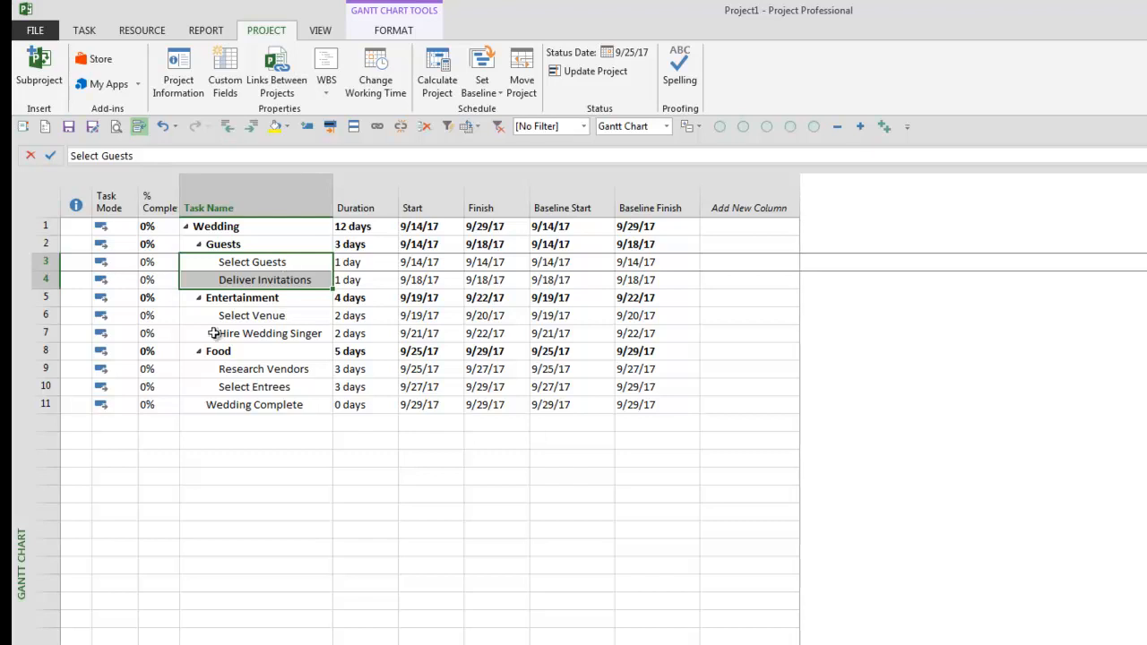
{"action": "left_click", "coordinate": [167, 262]}
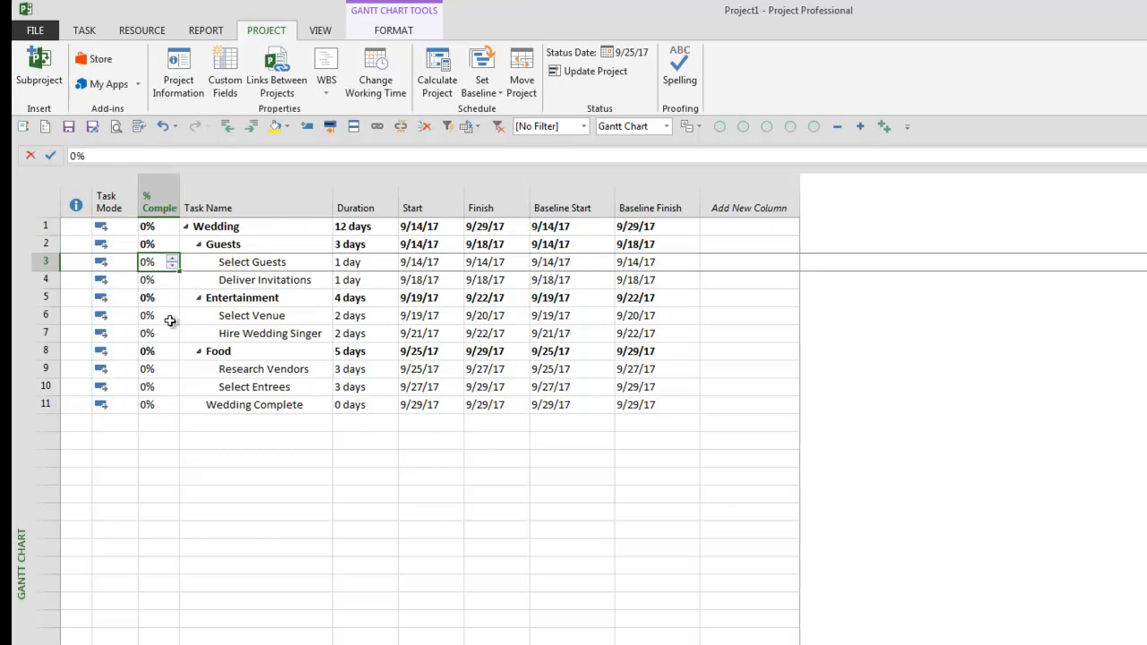
{"action": "type", "text": "100"}
{"action": "key", "text": "Return"}
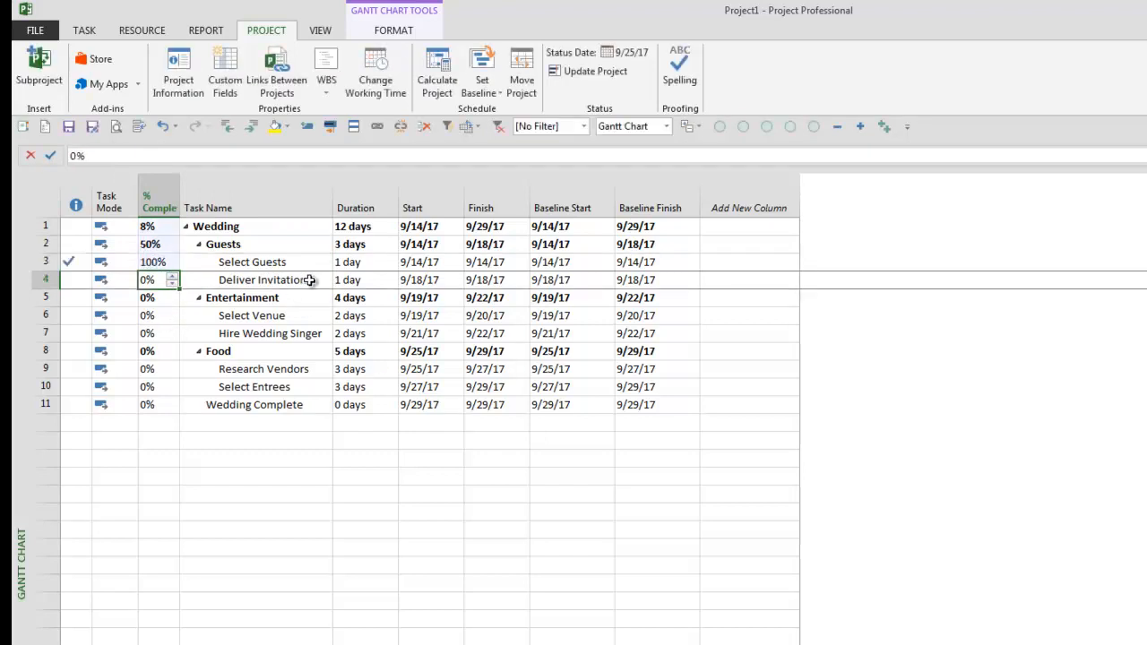
Set the duration of Deliver Invitations to 3 days and of Select Venue to 5 days.
{"action": "left_click", "coordinate": [365, 283]}
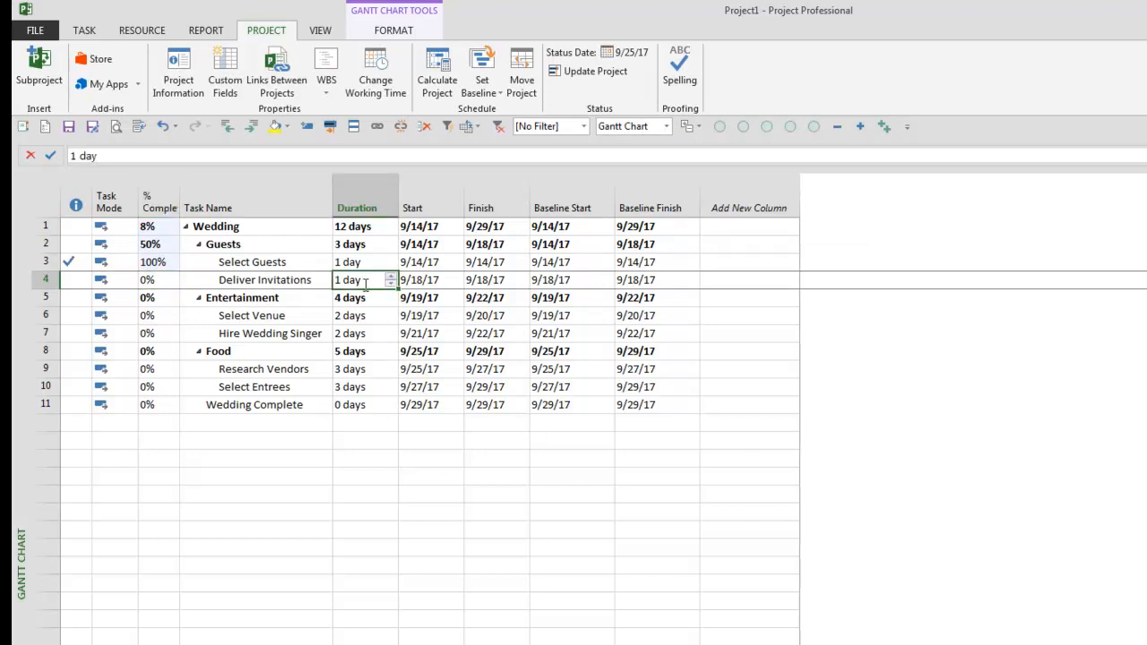
{"action": "type", "text": "3"}
{"action": "key", "text": "Return"}
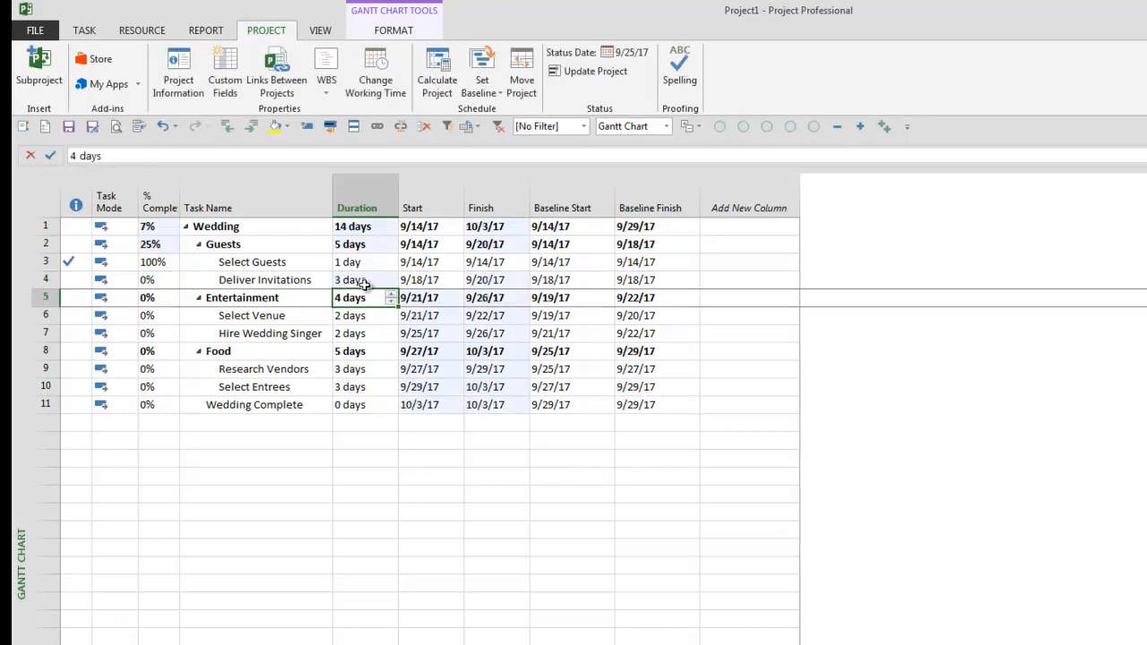
{"action": "left_click", "coordinate": [262, 319]}
{"action": "left_click", "coordinate": [368, 318]}
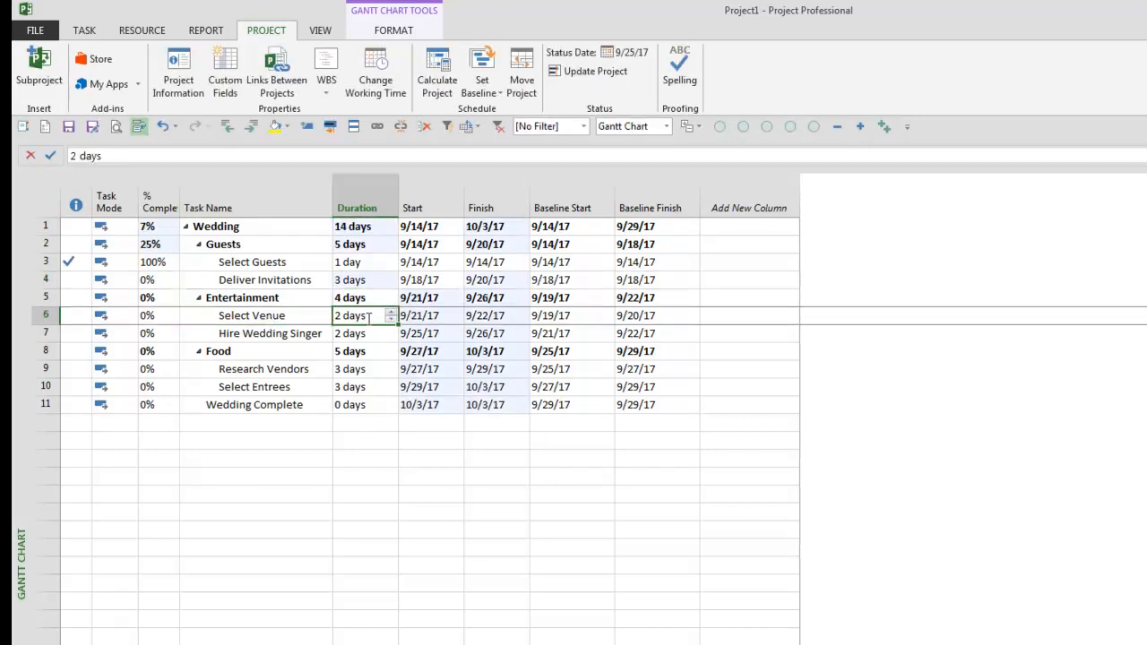
{"action": "type", "text": "5"}
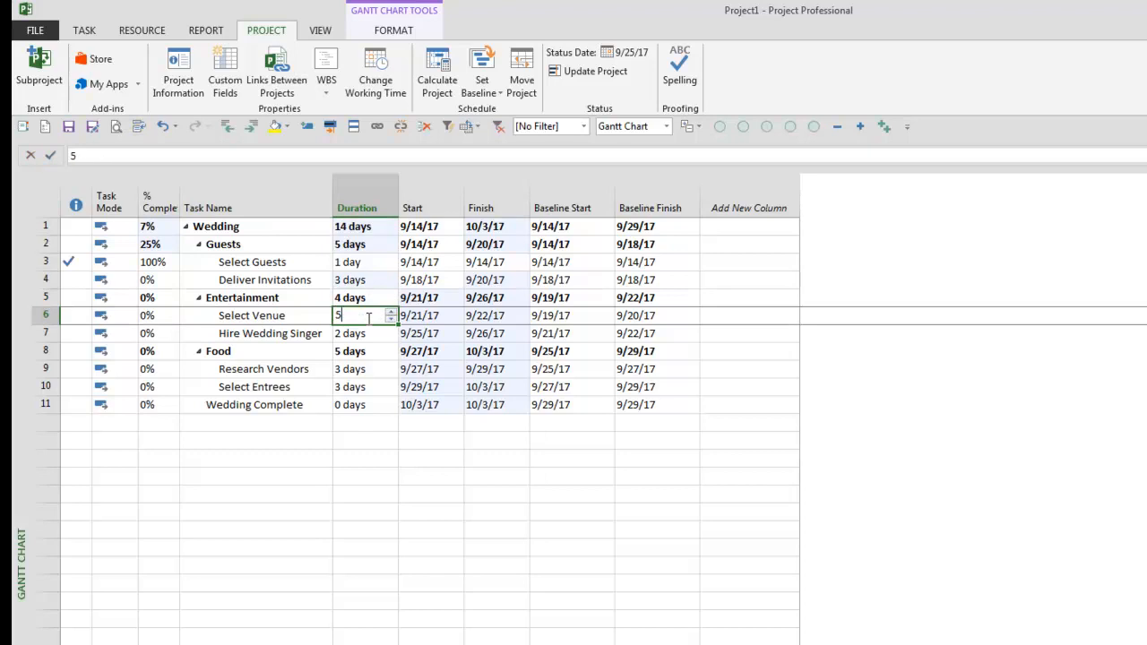
{"action": "key", "text": "Return"}
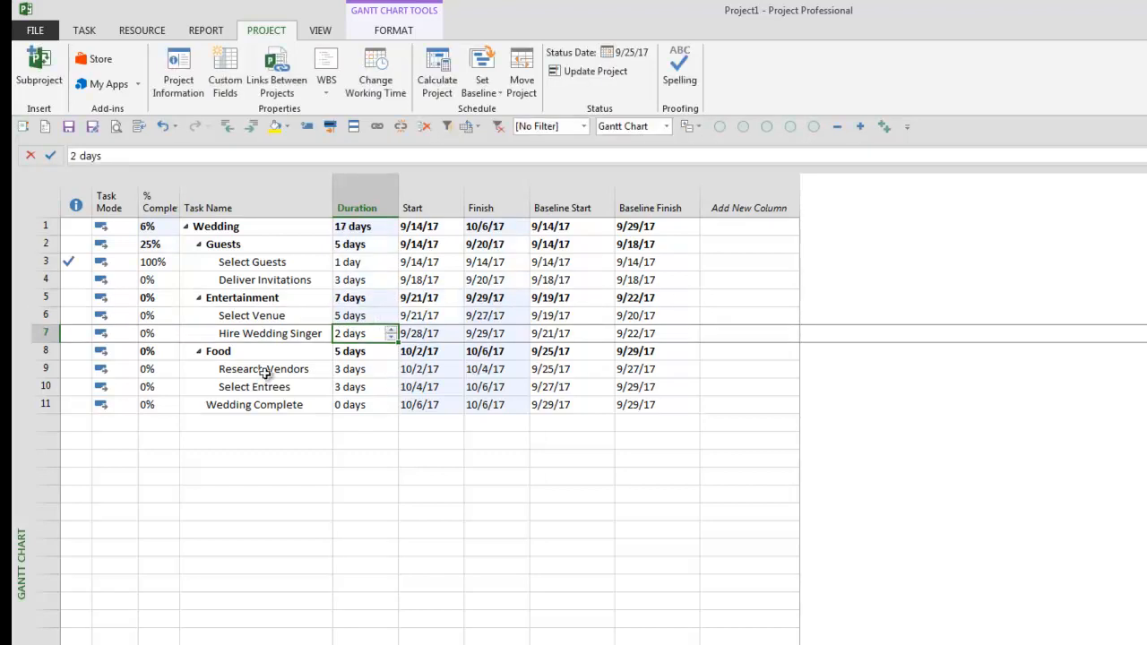
Set the duration of Research Vendors to 9 days.
{"action": "left_click", "coordinate": [359, 369]}
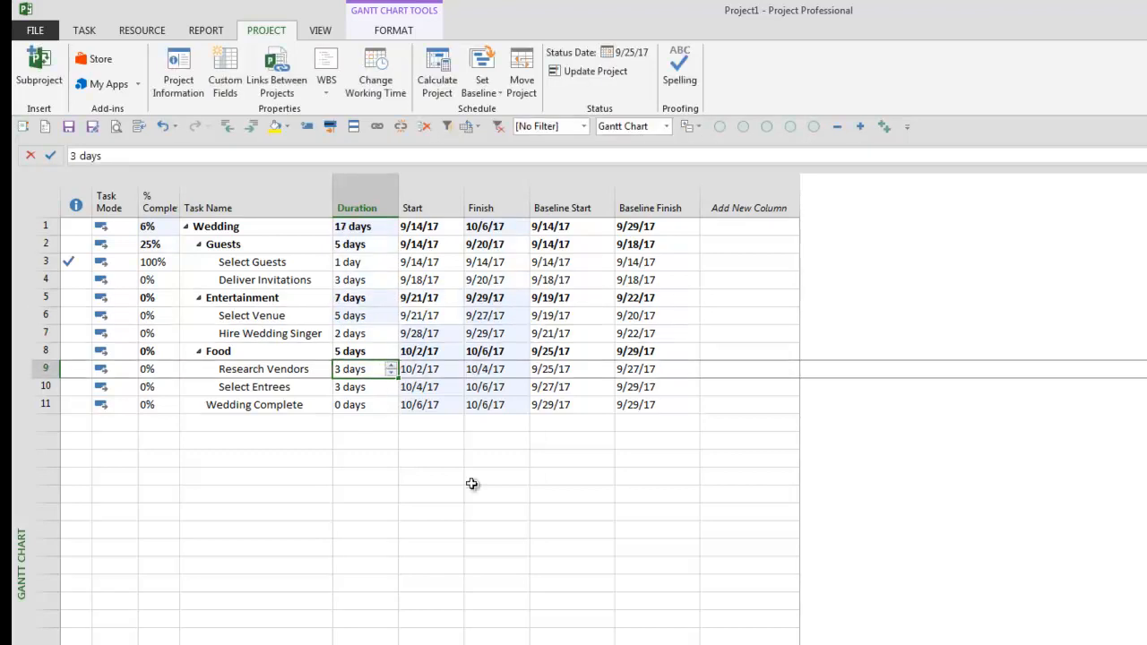
{"action": "type", "text": "9"}
{"action": "key", "text": "Return"}
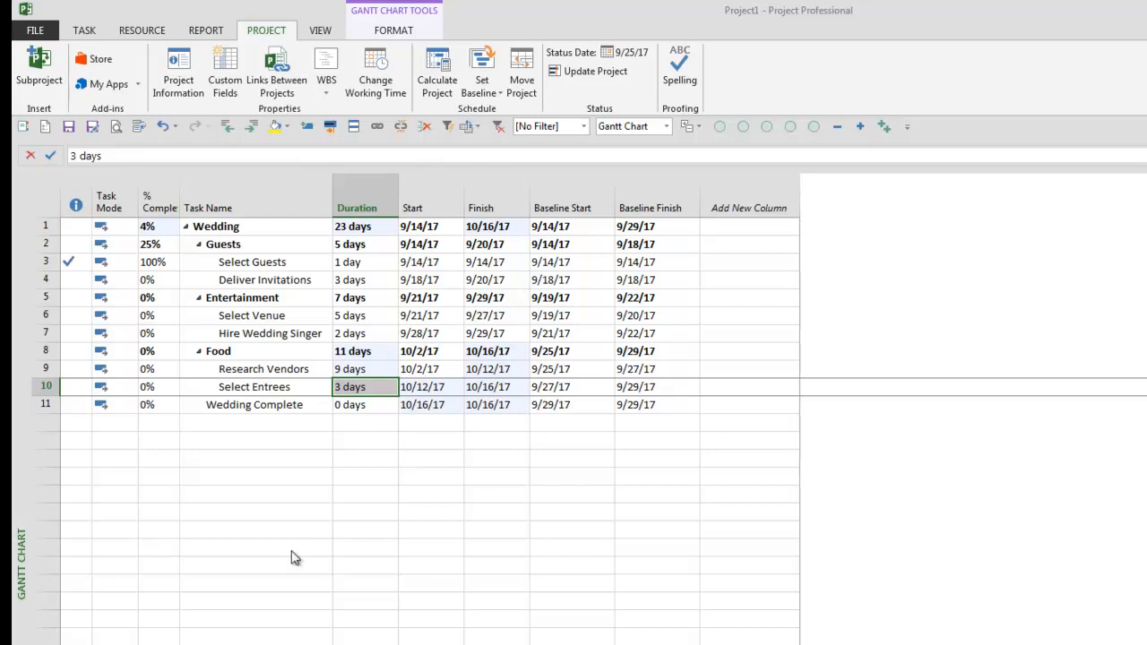
Compare the Start and Finish dates with the baseline dates, and add a Finish Variance column after Baseline Finish.
{"action": "left_click", "coordinate": [534, 448]}
{"action": "left_click_drag", "start_coordinate": [436, 190], "coordinate": [489, 206]}
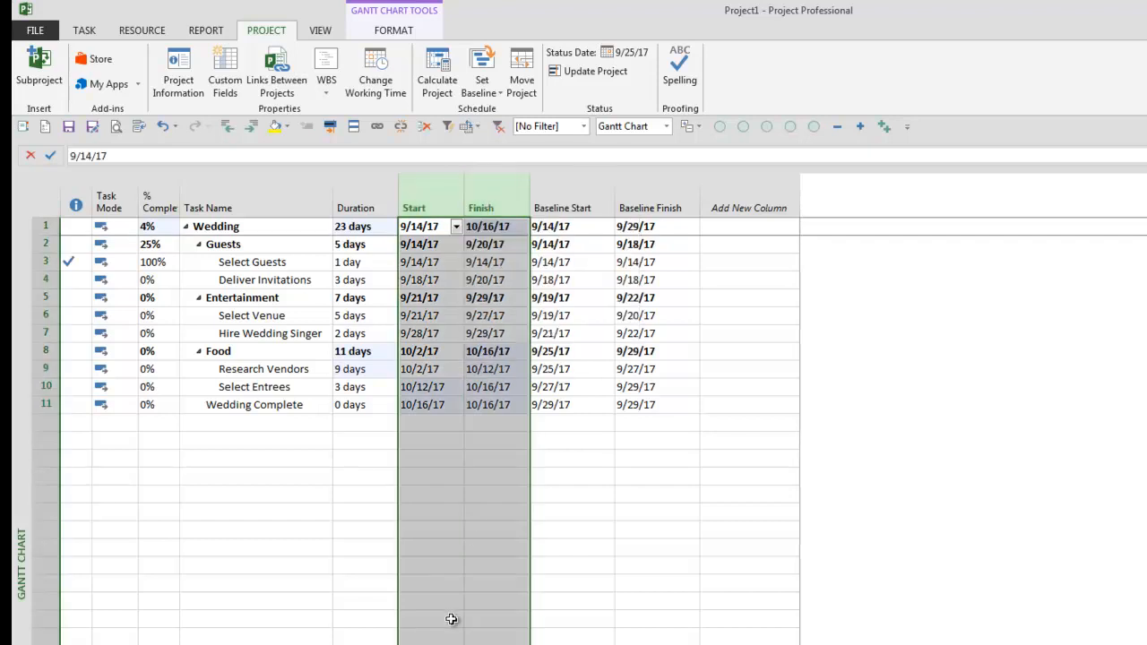
{"action": "left_click_drag", "start_coordinate": [573, 188], "coordinate": [668, 189]}
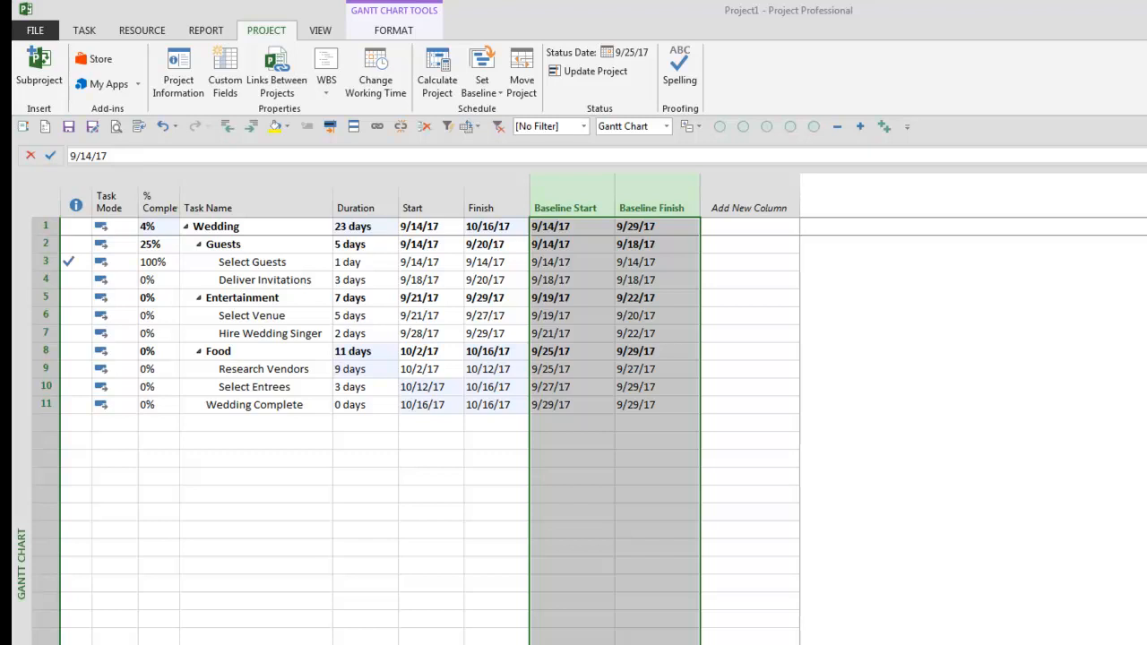
{"action": "left_click", "coordinate": [496, 495]}
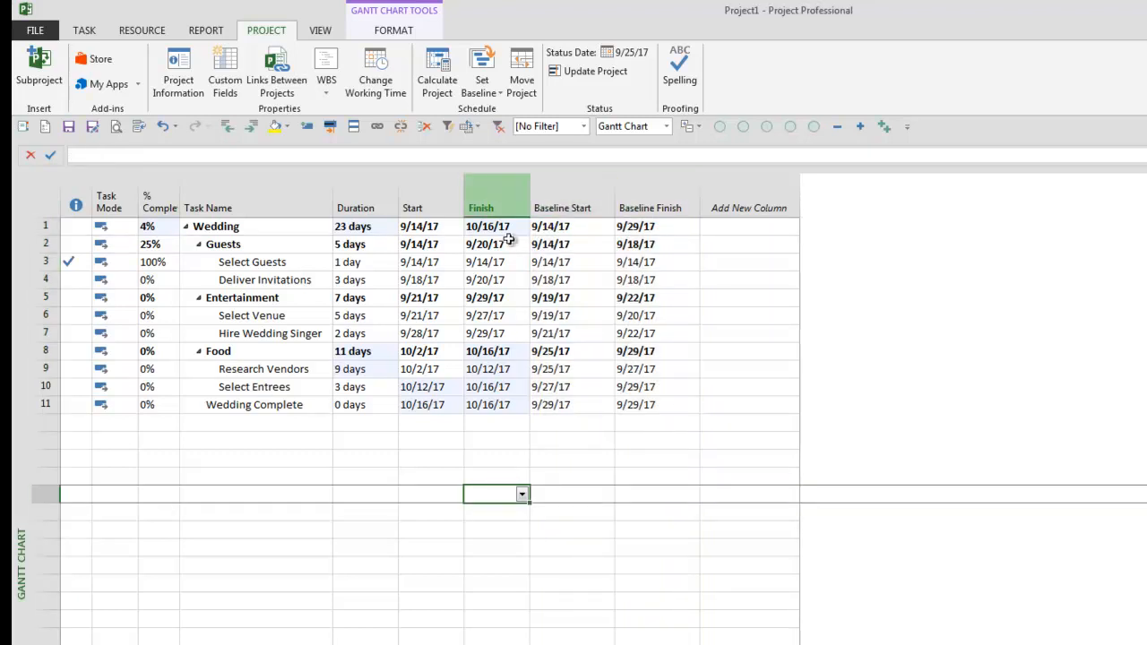
{"action": "left_click", "coordinate": [750, 187]}
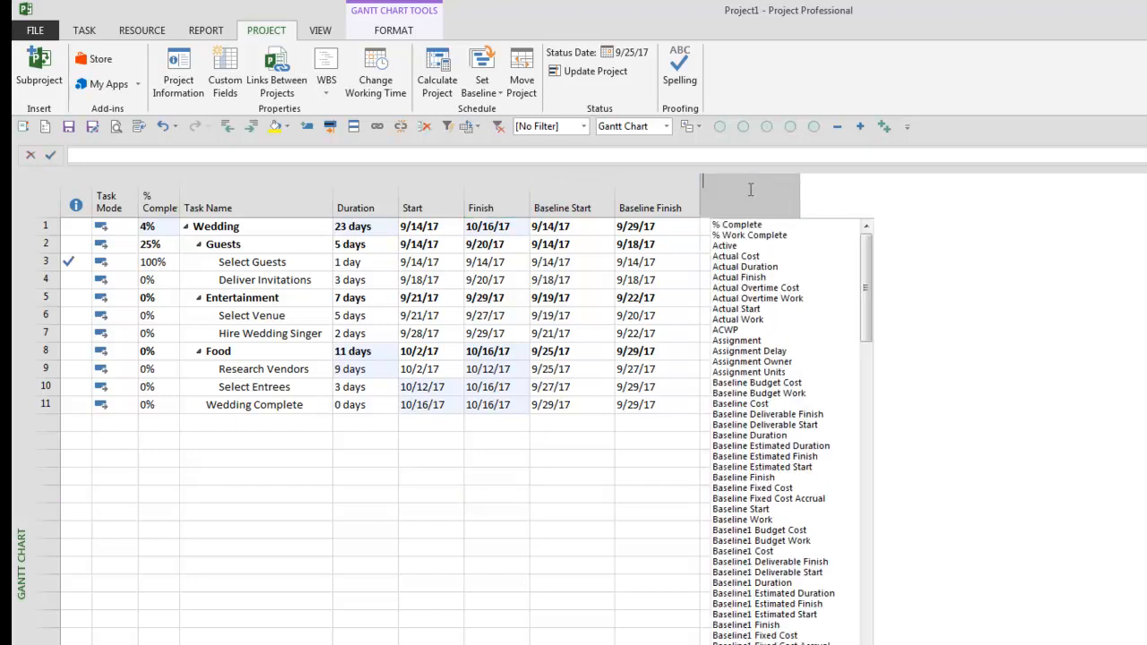
{"action": "type", "text": "finish "}
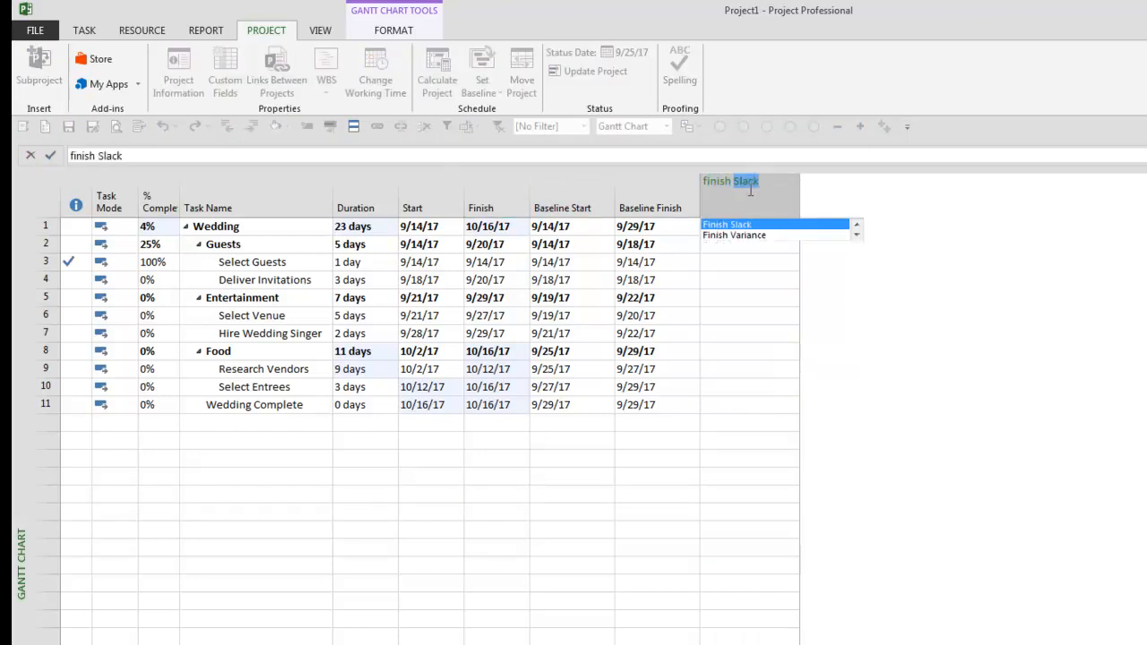
{"action": "type", "text": "v"}
{"action": "key", "text": "Return"}
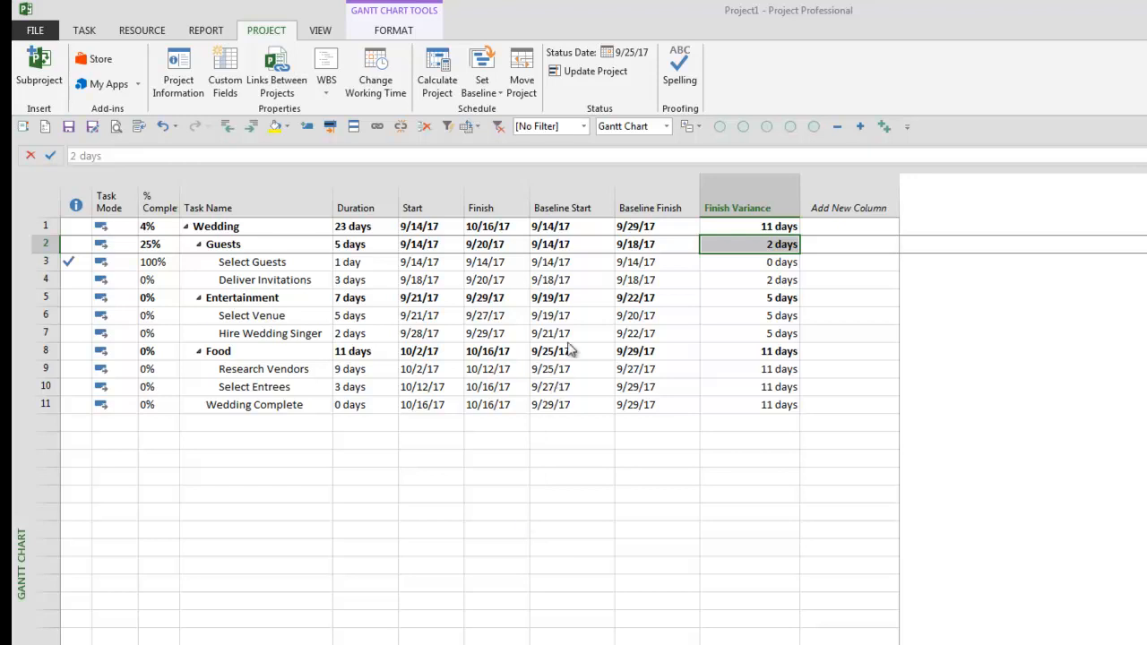
Compare Finish with Baseline Finish and examine the Finish Variance of the Guests, Entertainment and Research Vendors tasks.
{"action": "left_click", "coordinate": [641, 202]}
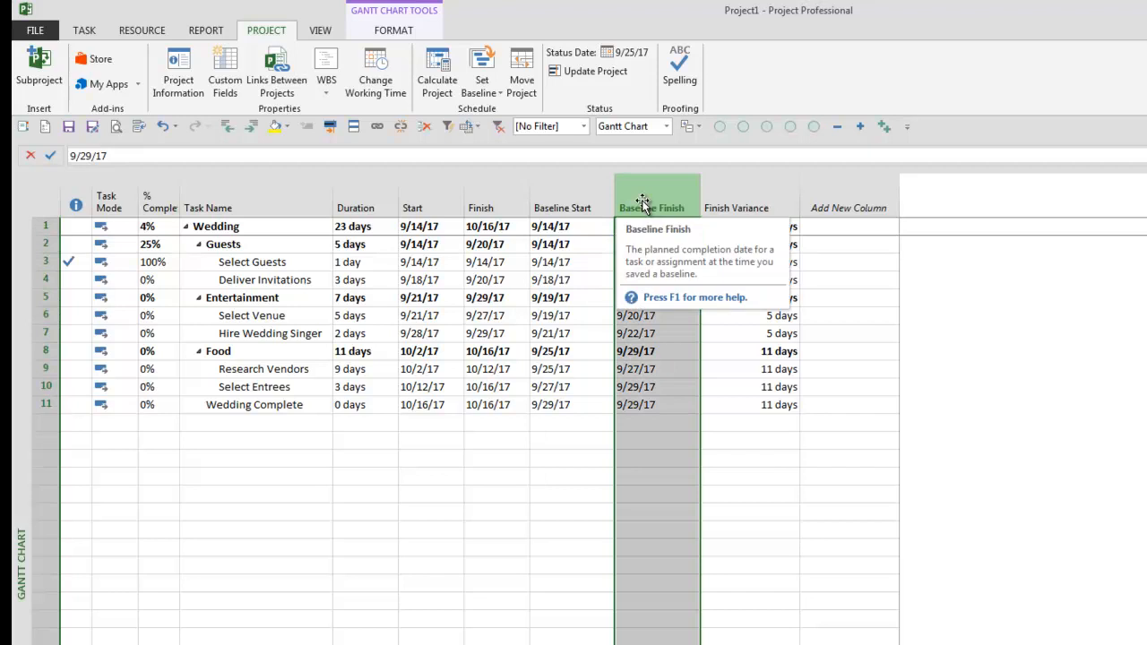
{"action": "left_click", "coordinate": [491, 204], "text": "ctrl"}
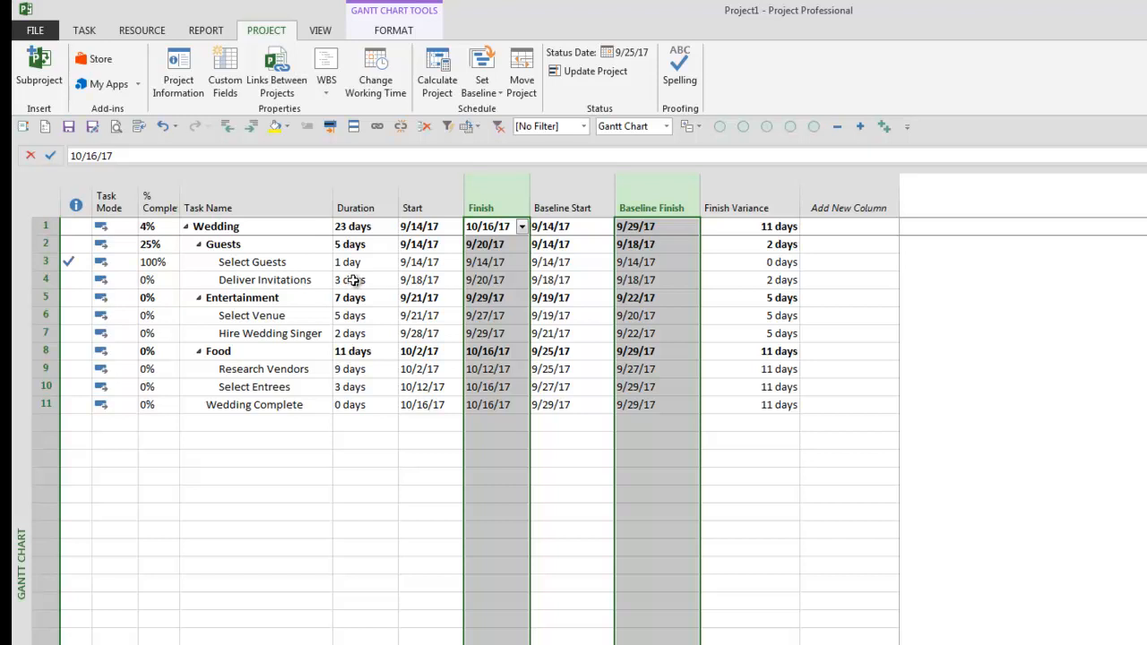
{"action": "left_click", "coordinate": [792, 282]}
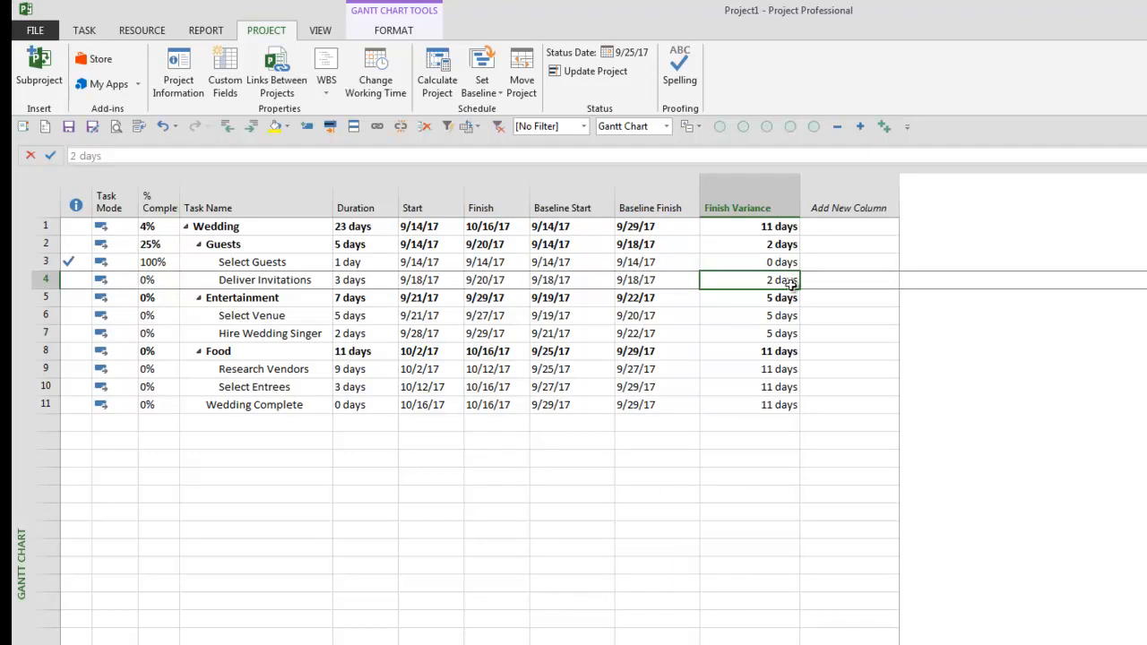
{"action": "left_click_drag", "start_coordinate": [778, 317], "coordinate": [783, 334]}
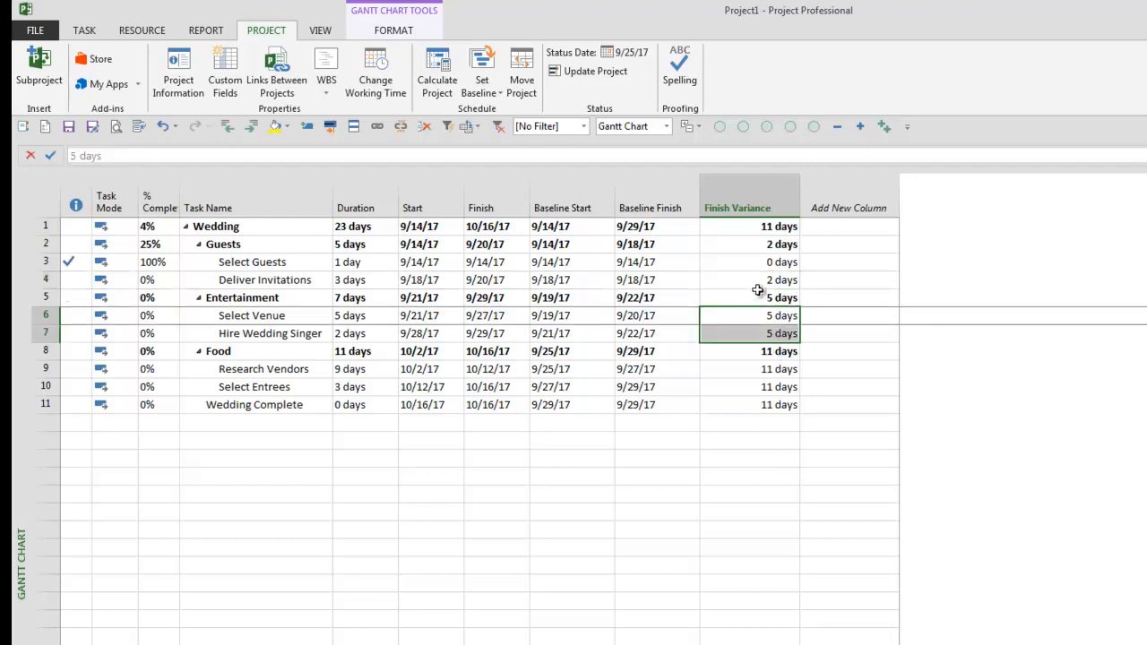
{"action": "left_click_drag", "start_coordinate": [773, 263], "coordinate": [777, 281]}
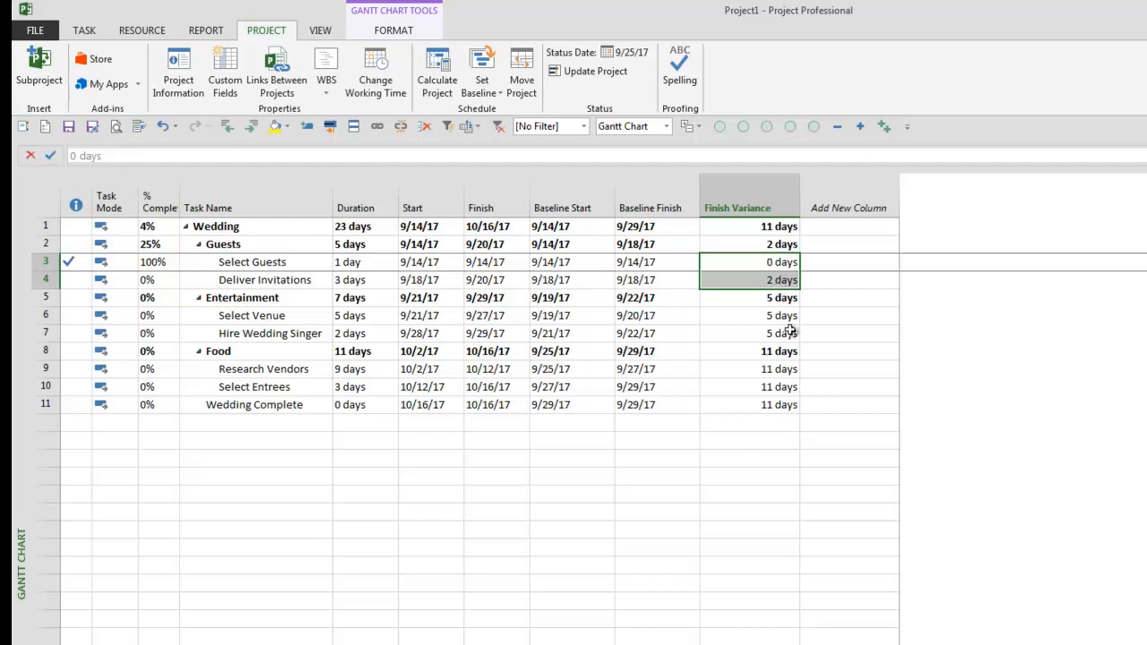
{"action": "left_click_drag", "start_coordinate": [785, 317], "coordinate": [794, 333]}
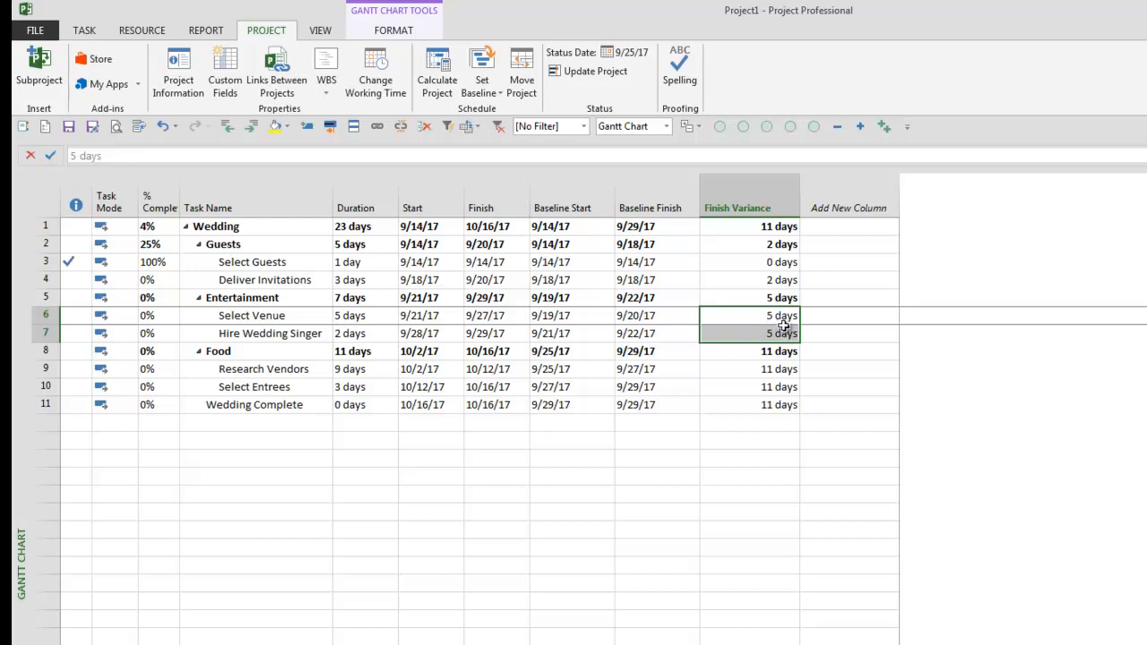
{"action": "mouse_move", "coordinate": [778, 370]}
{"action": "left_mouse_down"}
{"action": "mouse_move", "coordinate": [780, 404]}
{"action": "mouse_move", "coordinate": [783, 371]}
{"action": "left_mouse_up"}
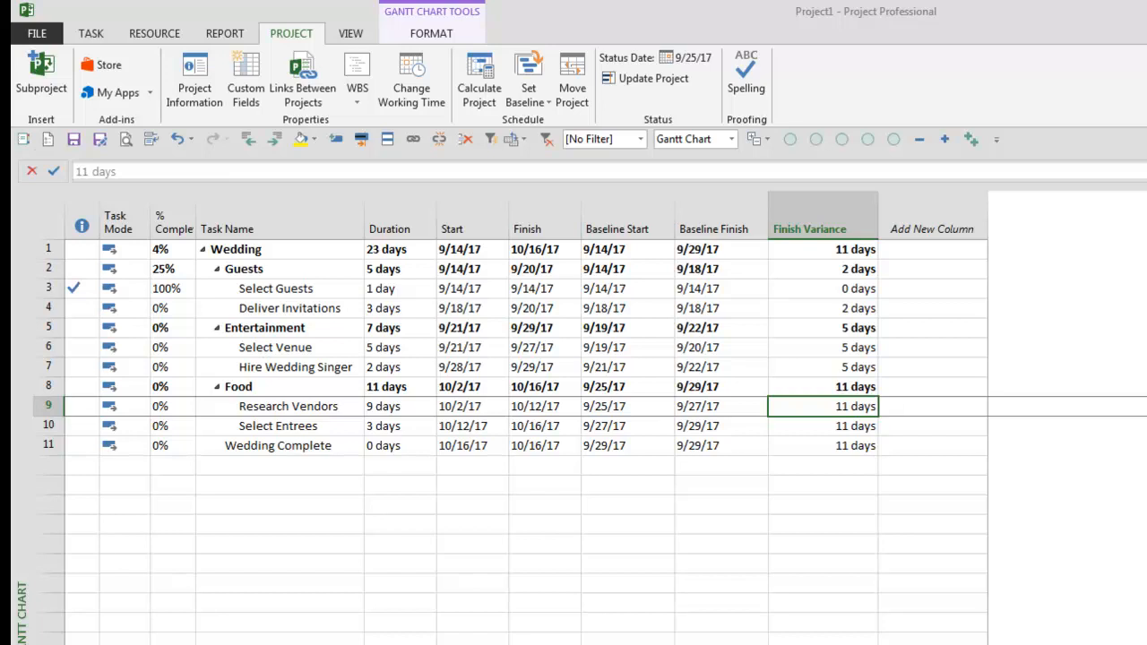
Open the print preview of the schedule and set the paper size to Tabloid (11 x 17").
{"action": "left_click", "coordinate": [45, 32]}
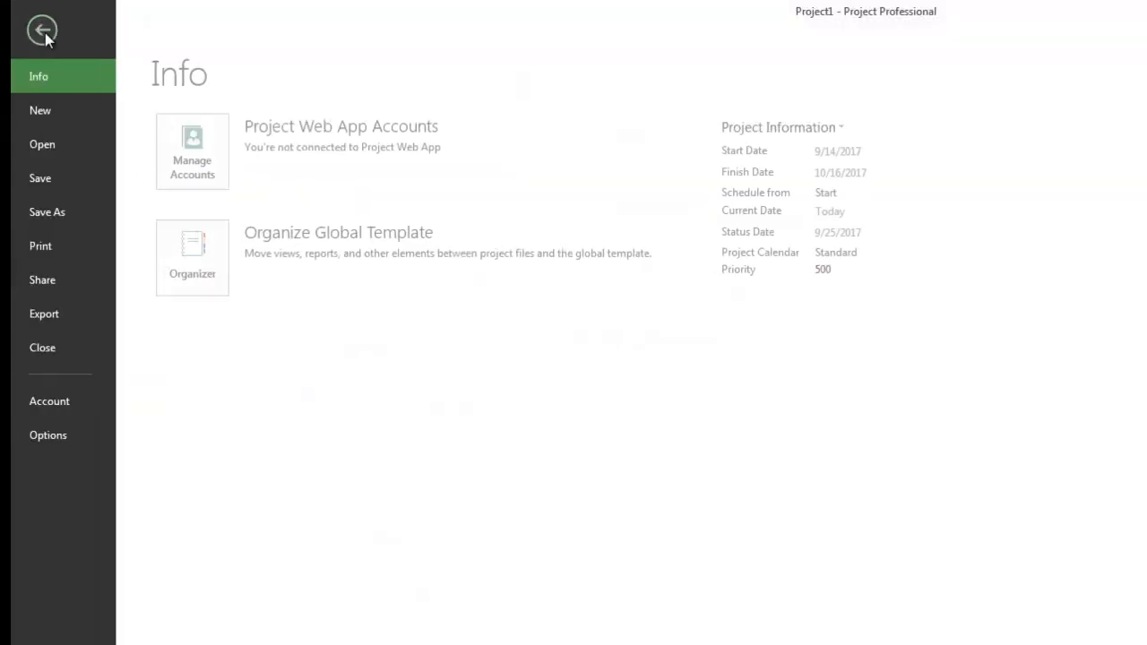
{"action": "left_click", "coordinate": [47, 206]}
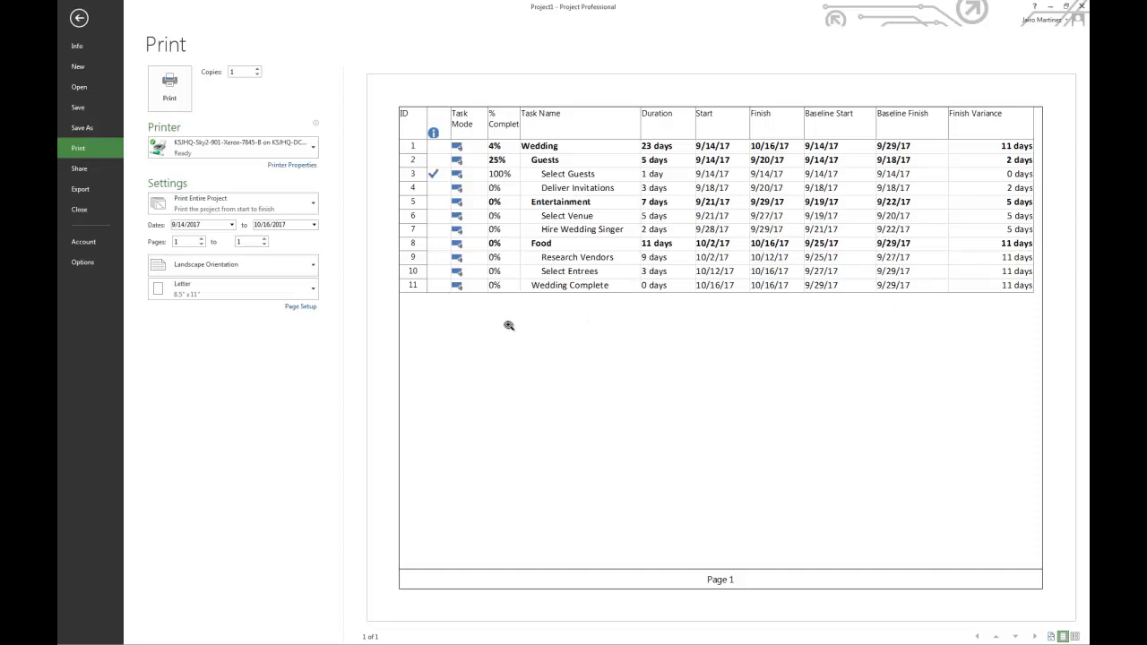
{"action": "left_click", "coordinate": [214, 299]}
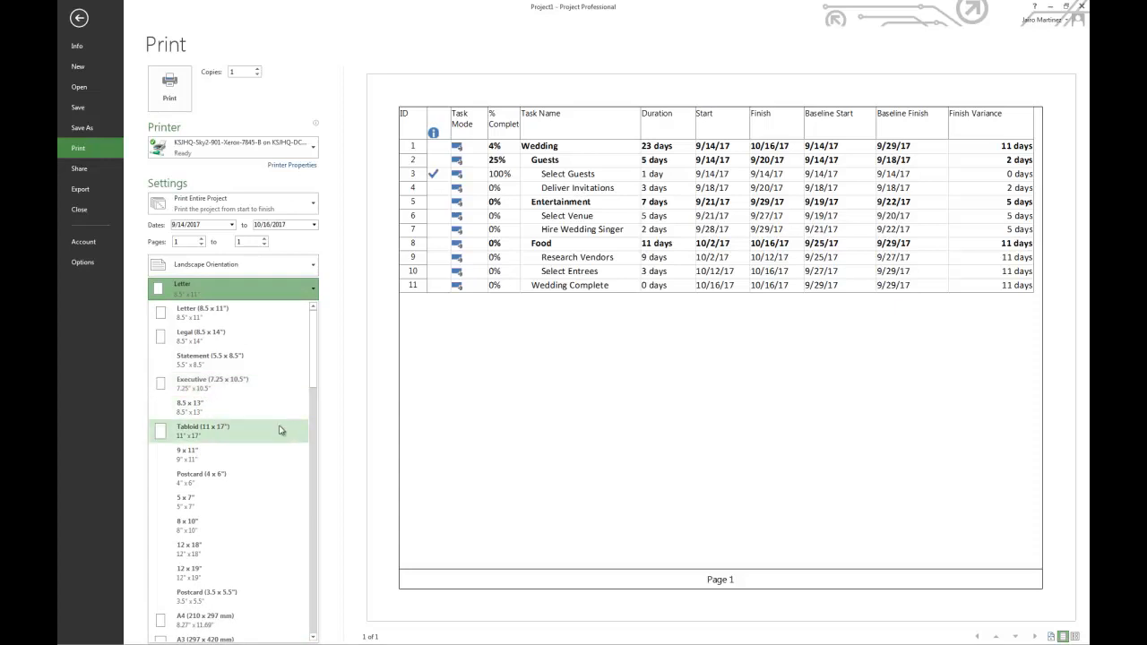
{"action": "left_click", "coordinate": [217, 437]}
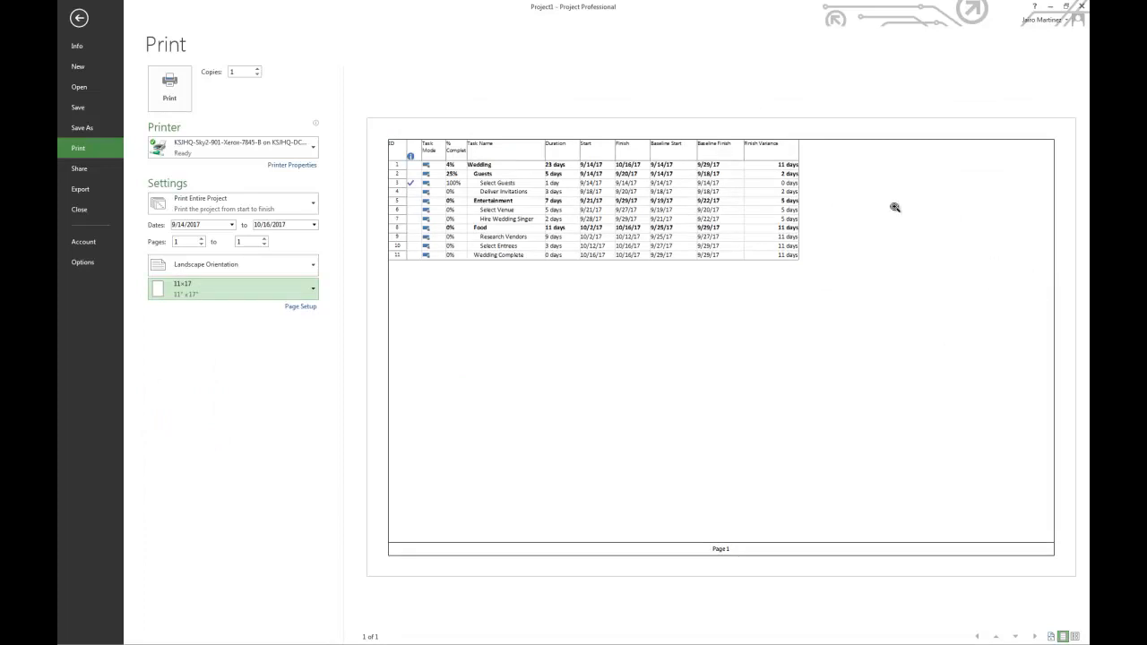
Add the centered page header "Wedding Sample" to the printout and check the footer and page settings.
{"action": "left_click", "coordinate": [301, 307]}
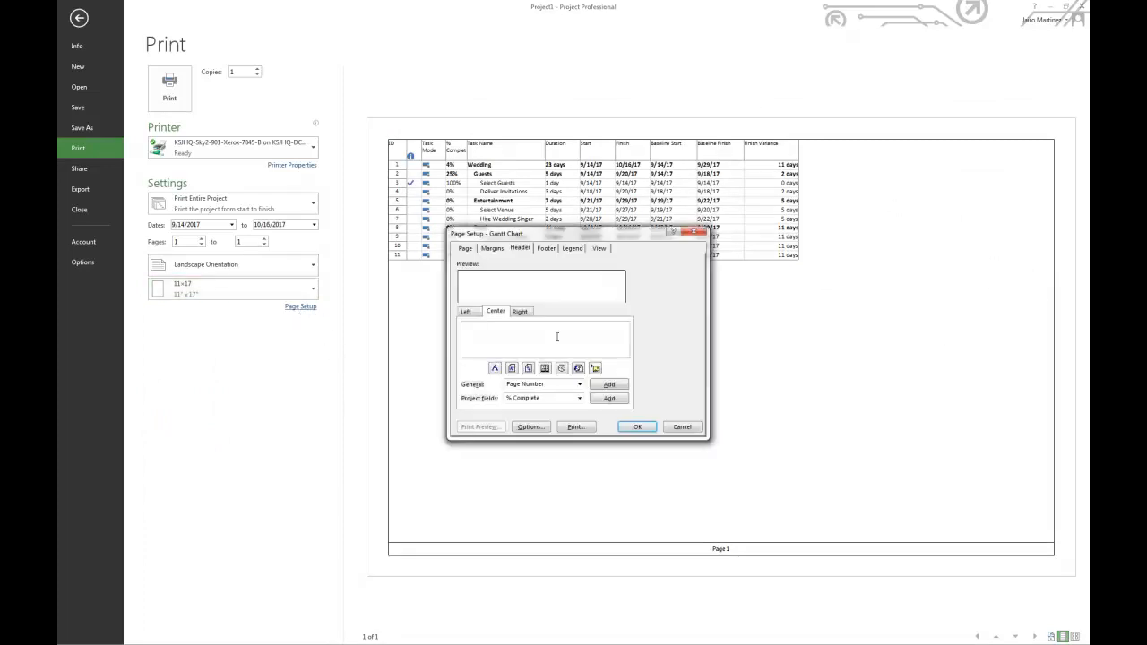
{"action": "type", "text": "Wedding Sample"}
{"action": "left_click", "coordinate": [553, 250]}
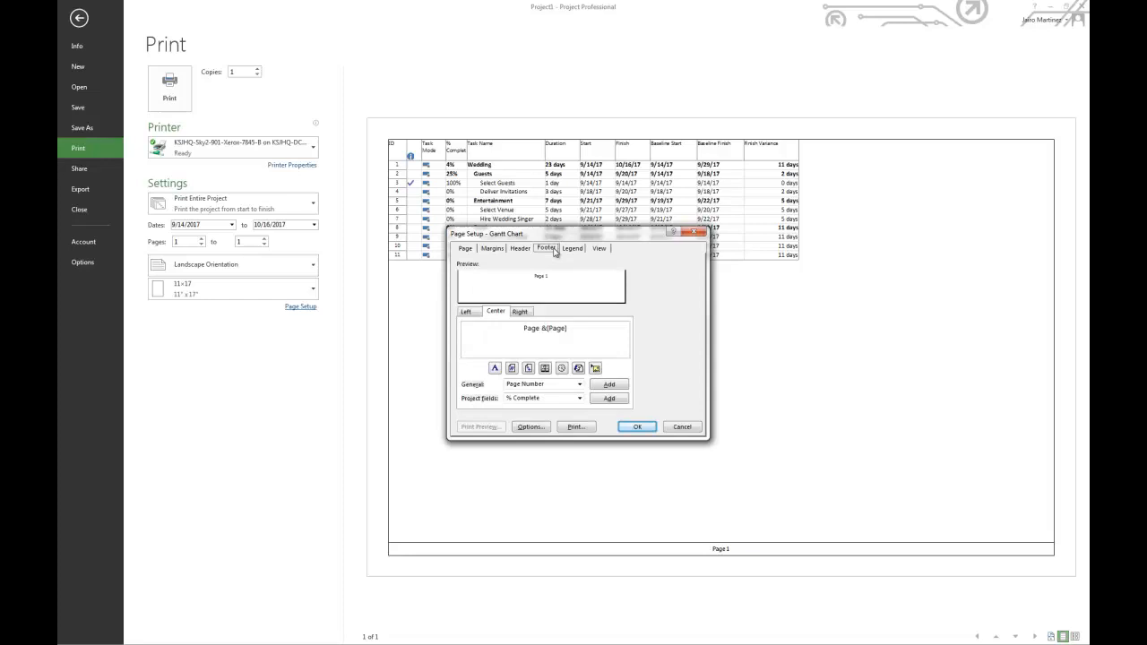
{"action": "left_click", "coordinate": [466, 250]}
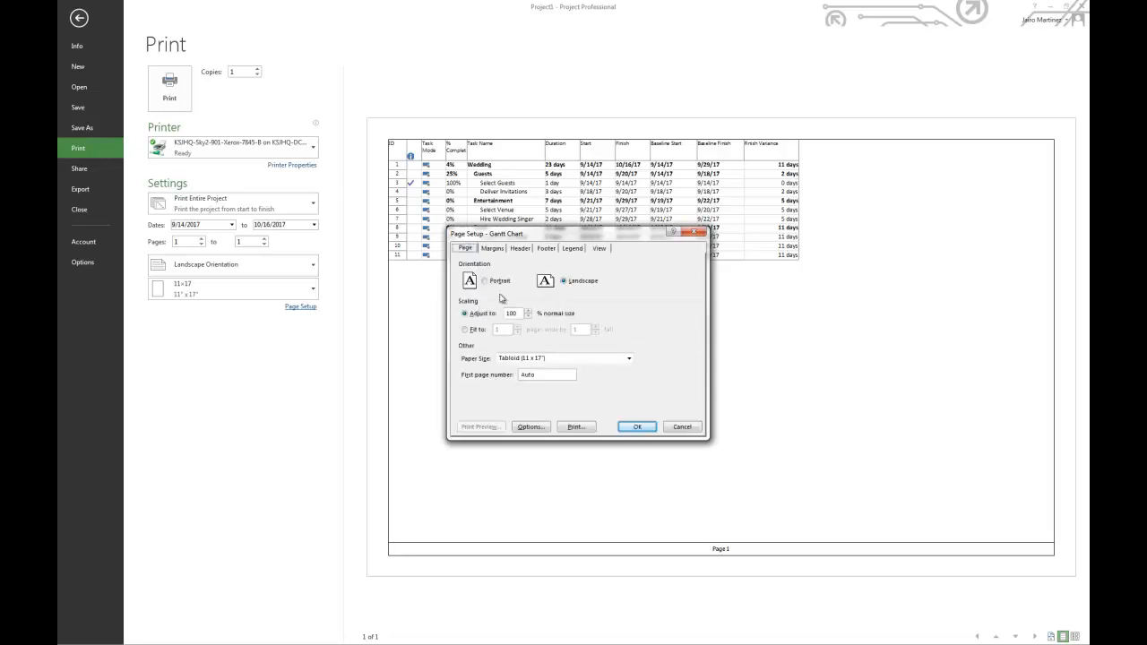
{"action": "left_click", "coordinate": [633, 424]}
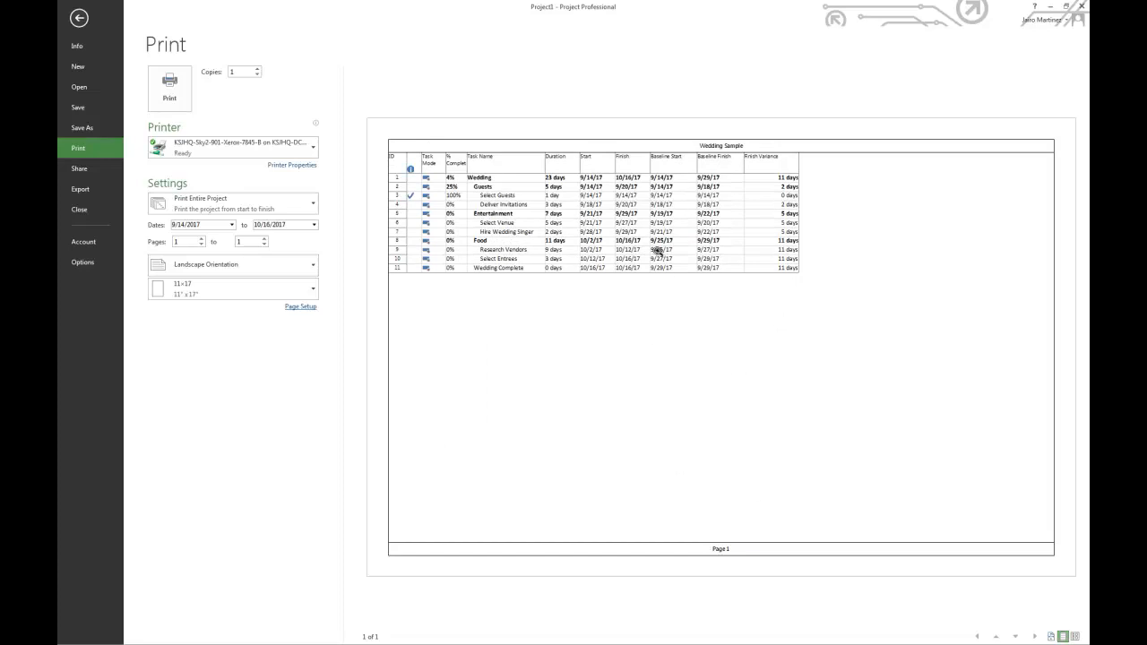
Save the schedule as a PDF named "Wedding Sample" with the full publish range, and minimize the opened PDF to return to Project.
{"action": "key", "text": "ctrl+s"}
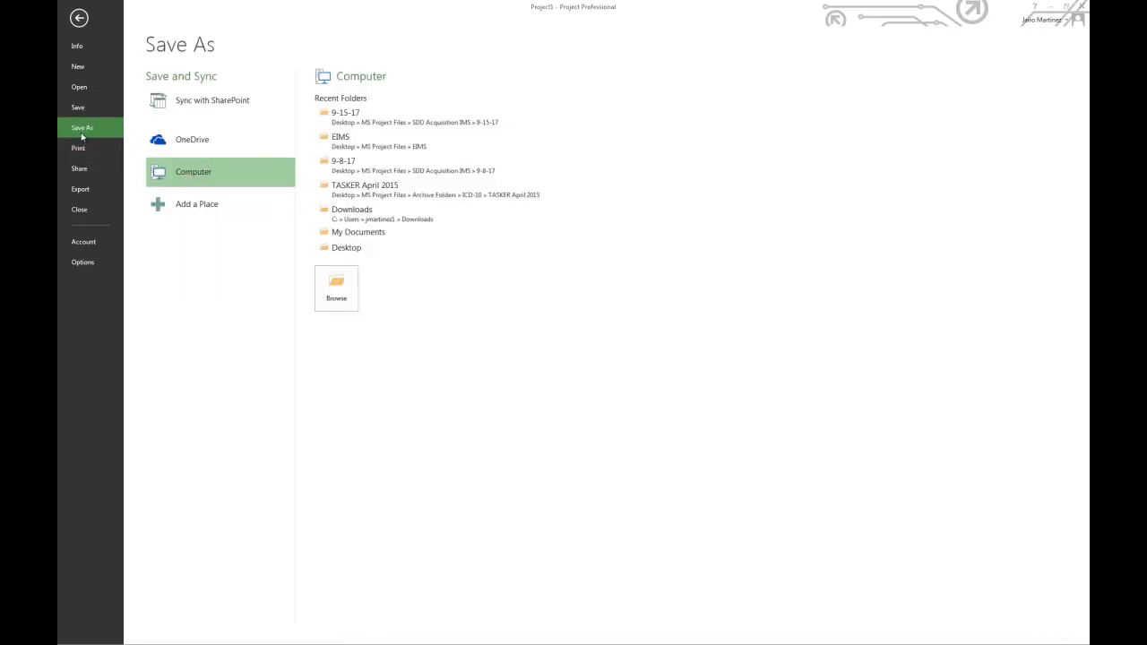
{"action": "left_click", "coordinate": [349, 298]}
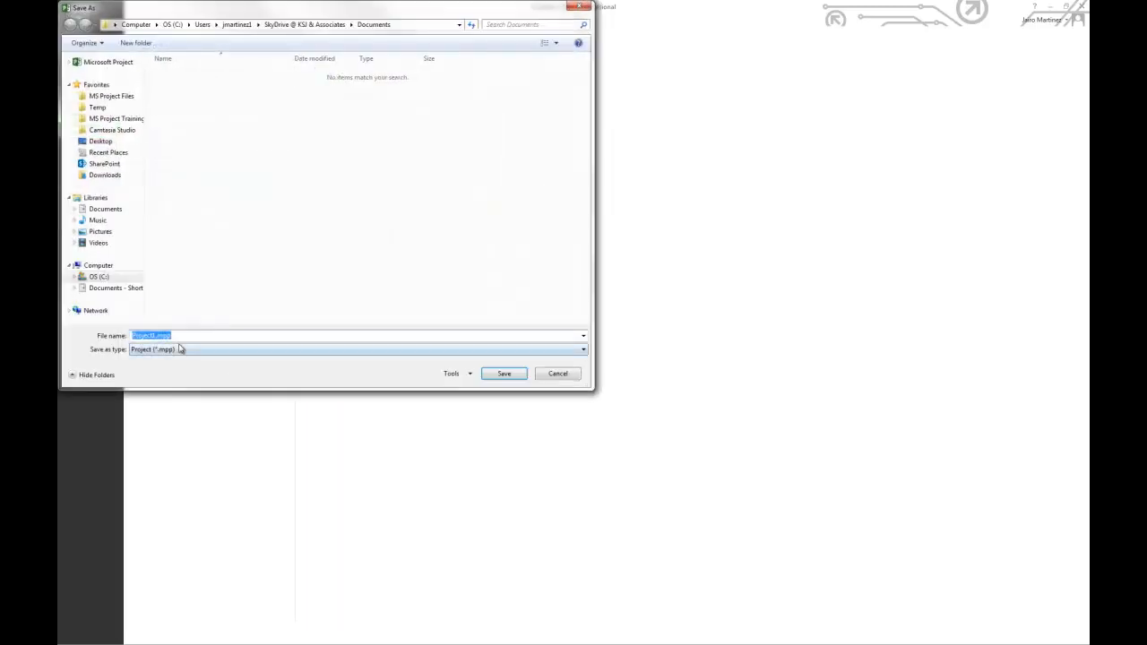
{"action": "left_click", "coordinate": [180, 349]}
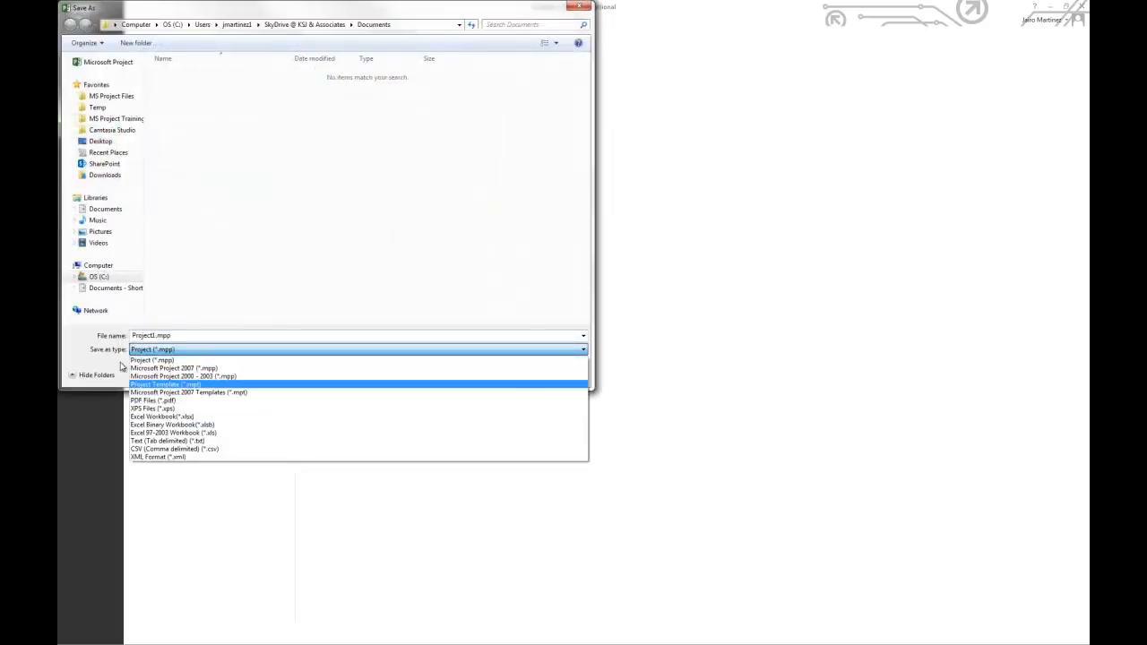
{"action": "left_click", "coordinate": [179, 400]}
{"action": "double_click", "coordinate": [186, 335]}
{"action": "type", "text": "Wedding Sample"}
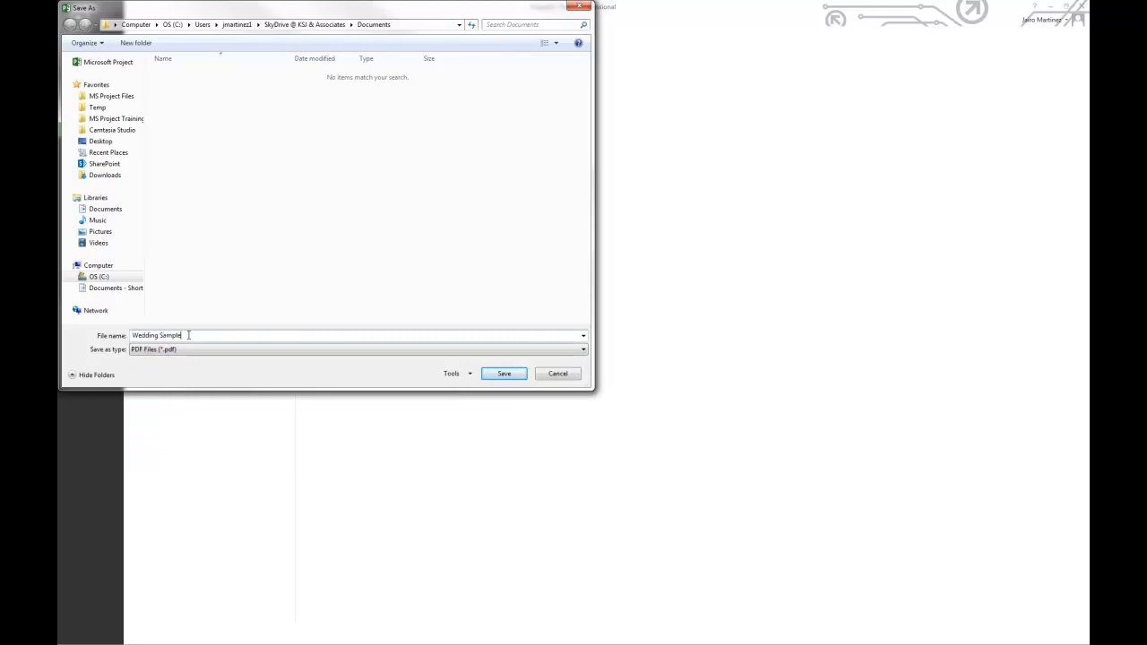
{"action": "left_click", "coordinate": [506, 374]}
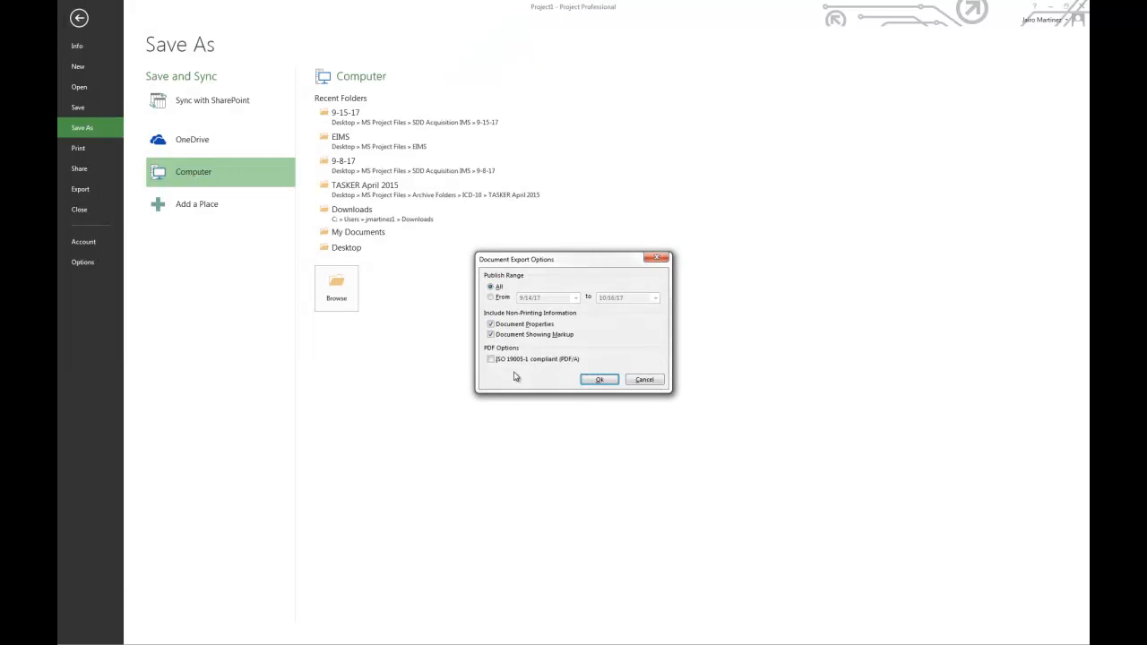
{"action": "left_click", "coordinate": [600, 380]}
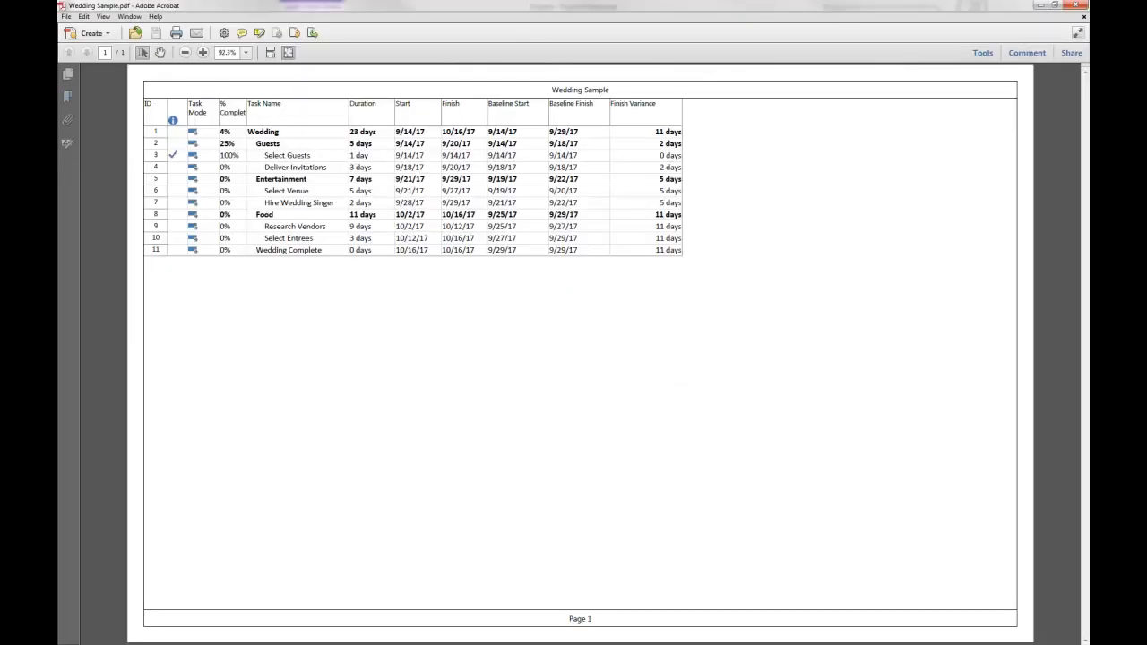
{"action": "key", "text": "alt+Tab"}
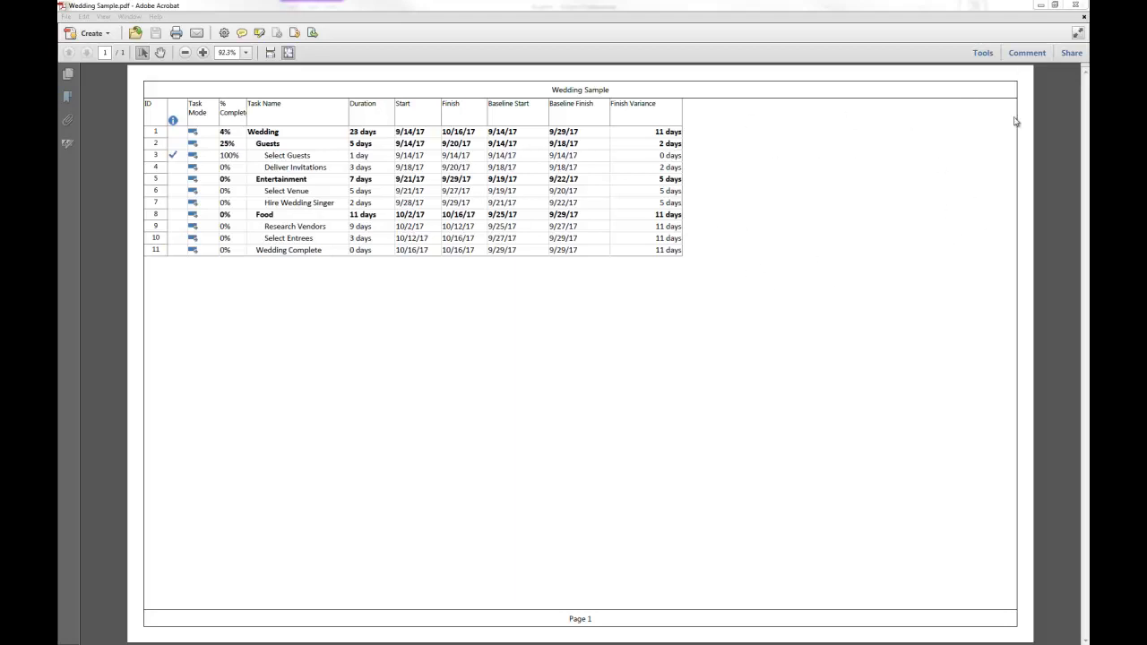
{"action": "left_click", "coordinate": [1040, 7]}
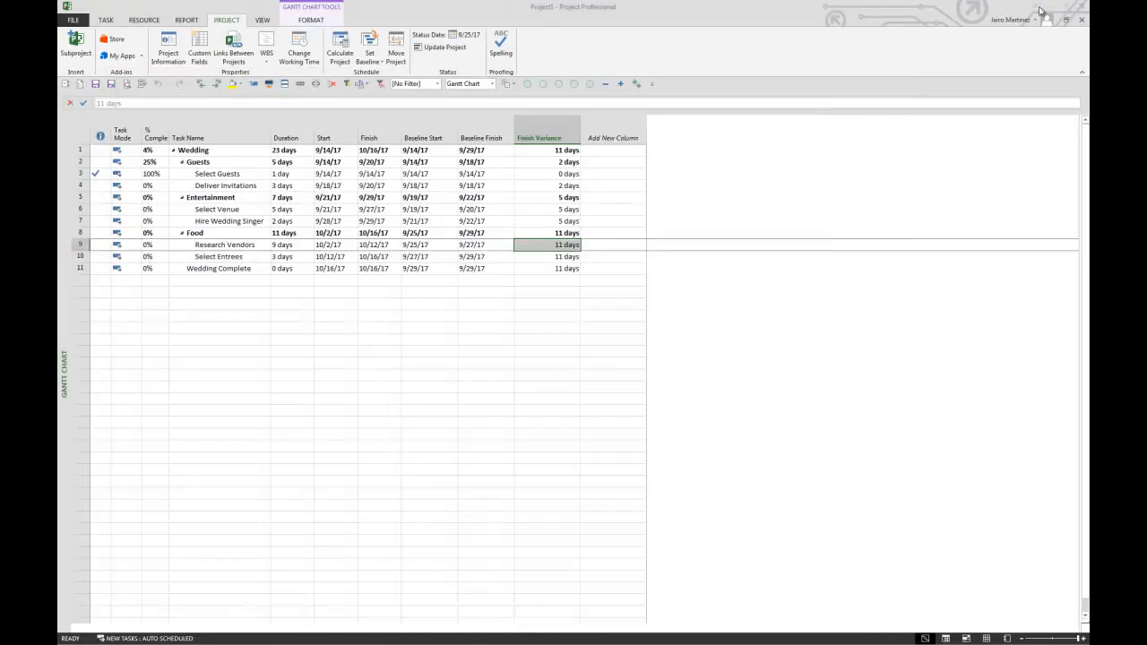
Reveal the Gantt chart beside the Finish Variance column, with all bars through Wedding Complete in view, and open the print preview.
{"action": "left_click", "coordinate": [189, 379]}
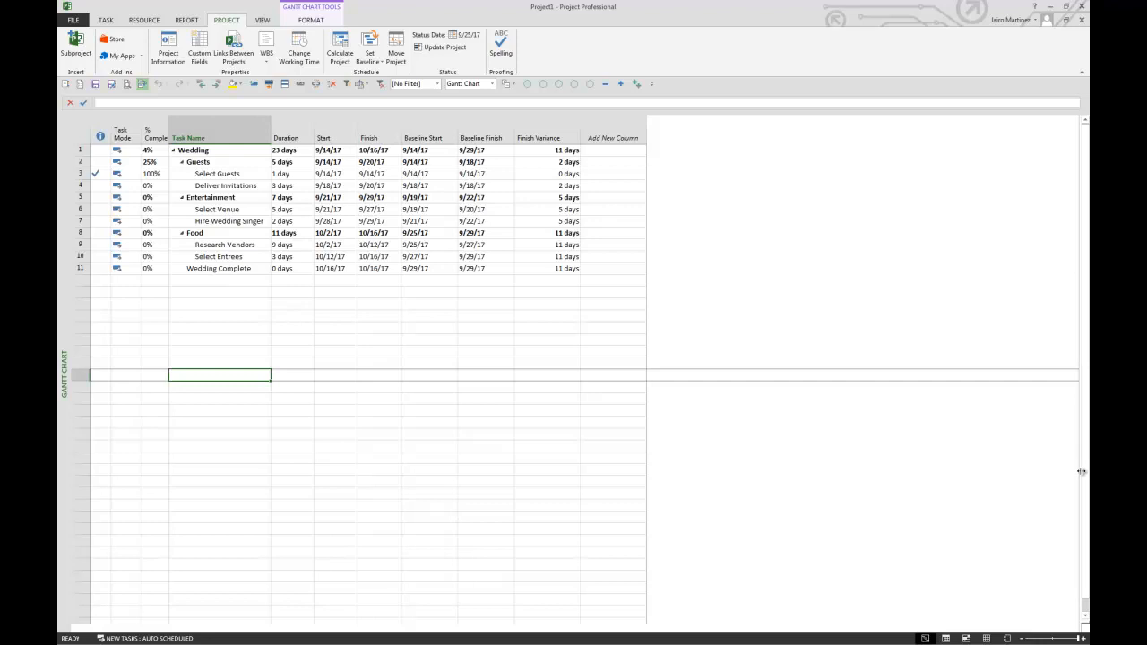
{"action": "mouse_move", "coordinate": [1081, 471]}
{"action": "left_mouse_down"}
{"action": "mouse_move", "coordinate": [661, 440]}
{"action": "mouse_move", "coordinate": [832, 457]}
{"action": "mouse_move", "coordinate": [597, 417]}
{"action": "left_mouse_up"}
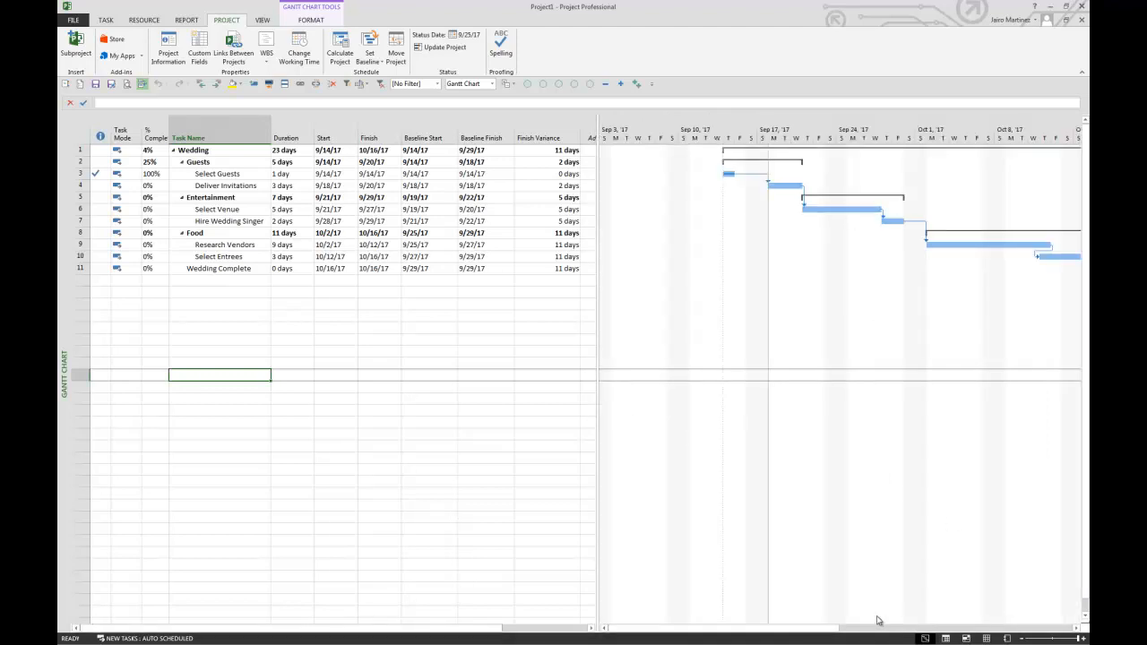
{"action": "mouse_move", "coordinate": [829, 628]}
{"action": "left_mouse_down"}
{"action": "mouse_move", "coordinate": [916, 630]}
{"action": "mouse_move", "coordinate": [838, 636]}
{"action": "left_mouse_up"}
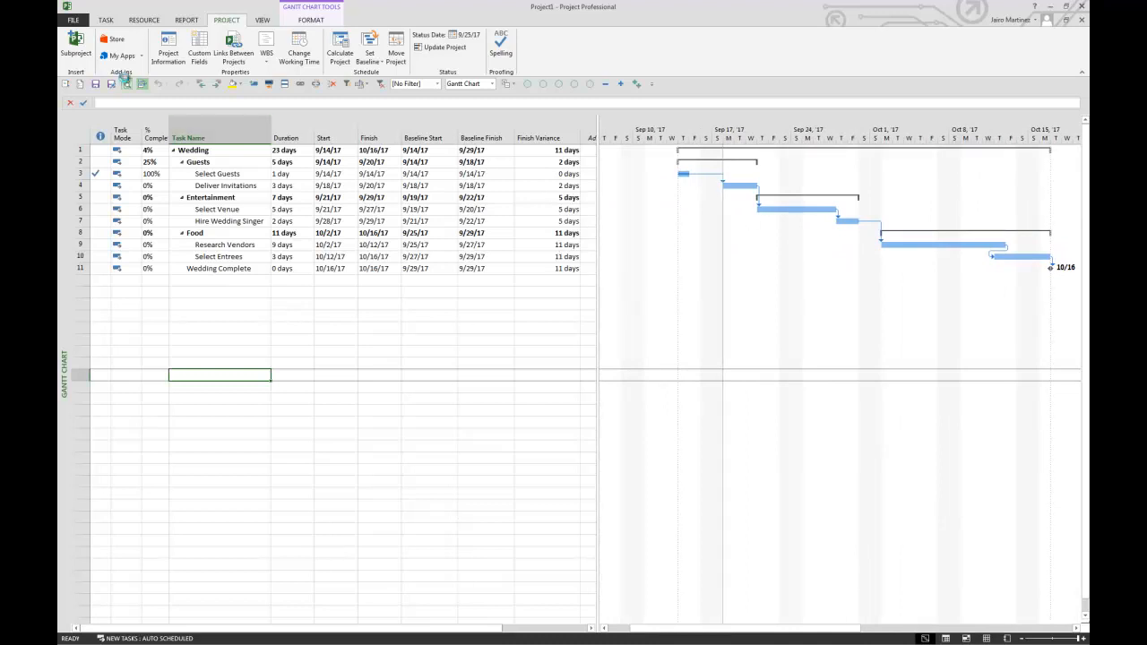
{"action": "left_click", "coordinate": [126, 84]}
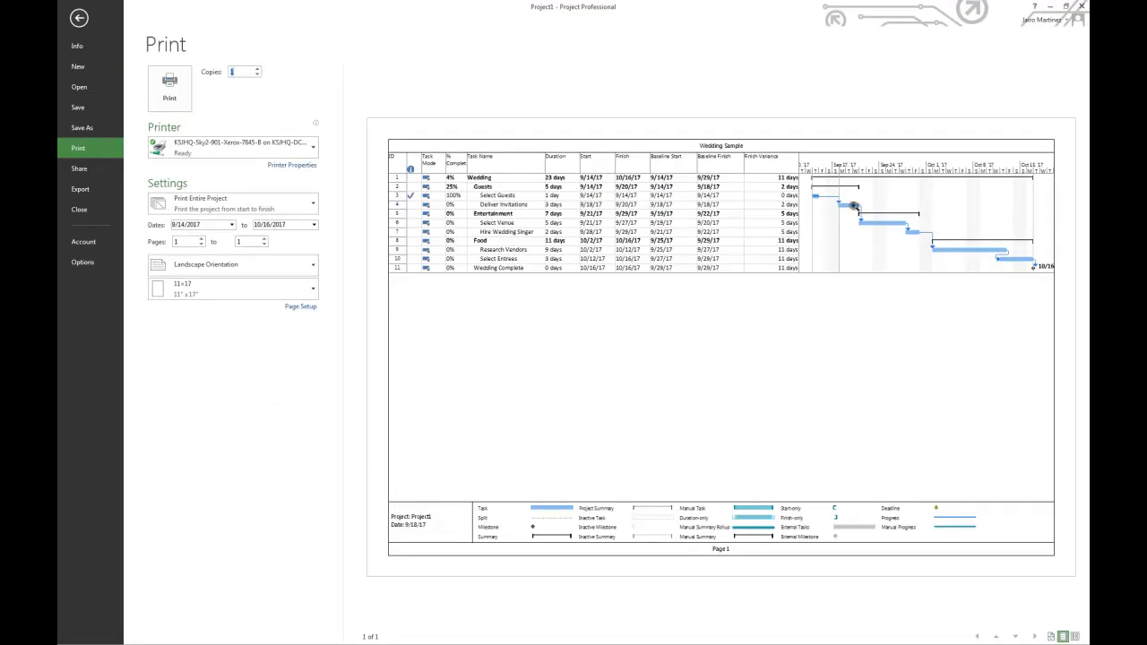
Save the schedule with its Gantt chart as a PDF, replacing the existing Wedding Sample.pdf and keeping the default export options.
{"action": "left_click", "coordinate": [81, 127]}
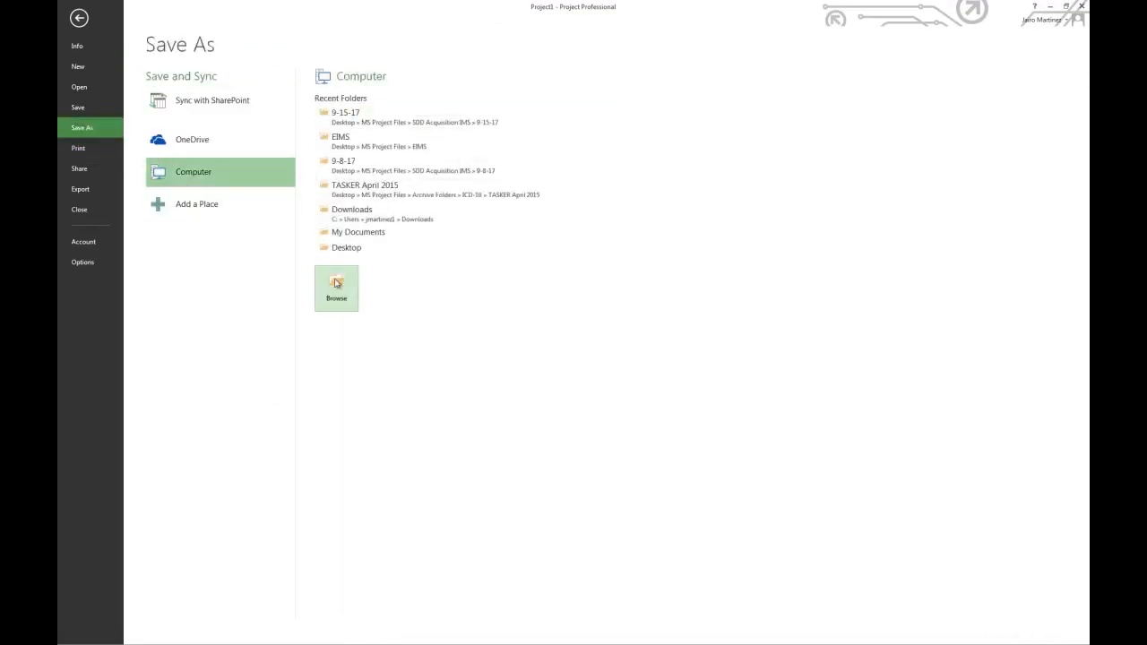
{"action": "left_click", "coordinate": [336, 283]}
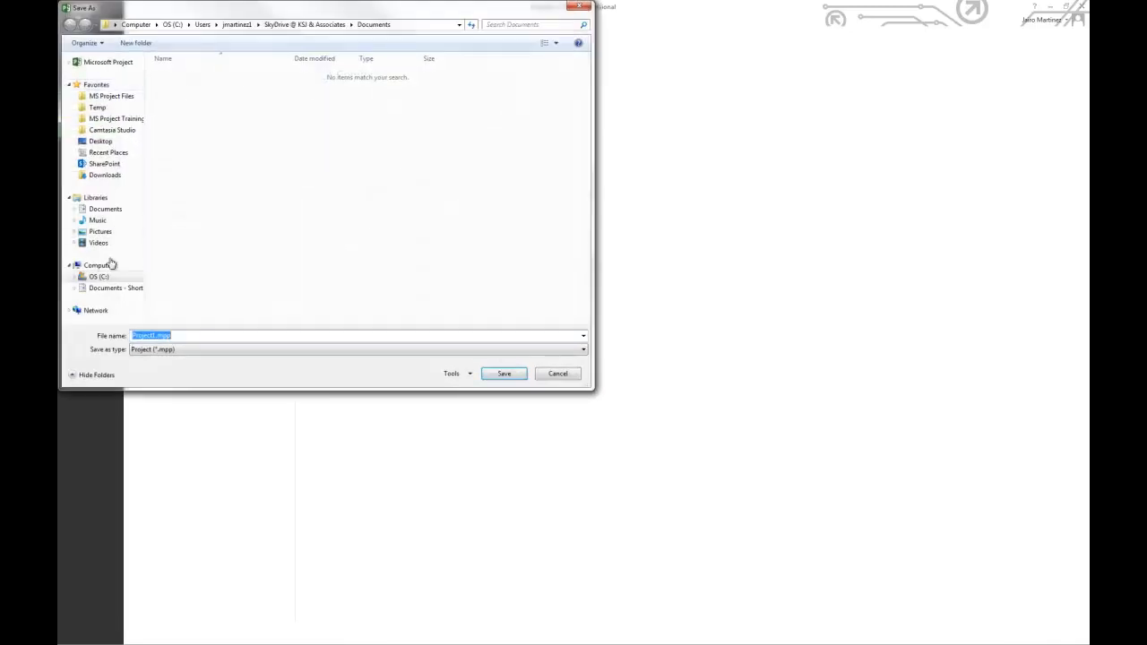
{"action": "left_click", "coordinate": [199, 351]}
{"action": "left_click", "coordinate": [192, 403]}
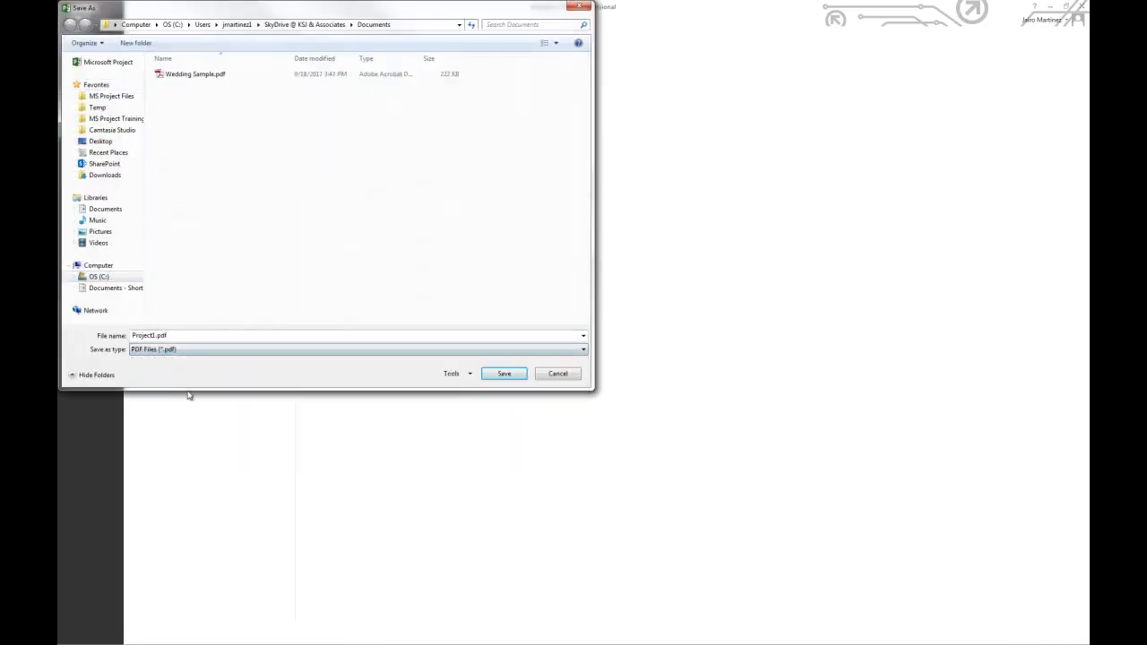
{"action": "left_click", "coordinate": [206, 73]}
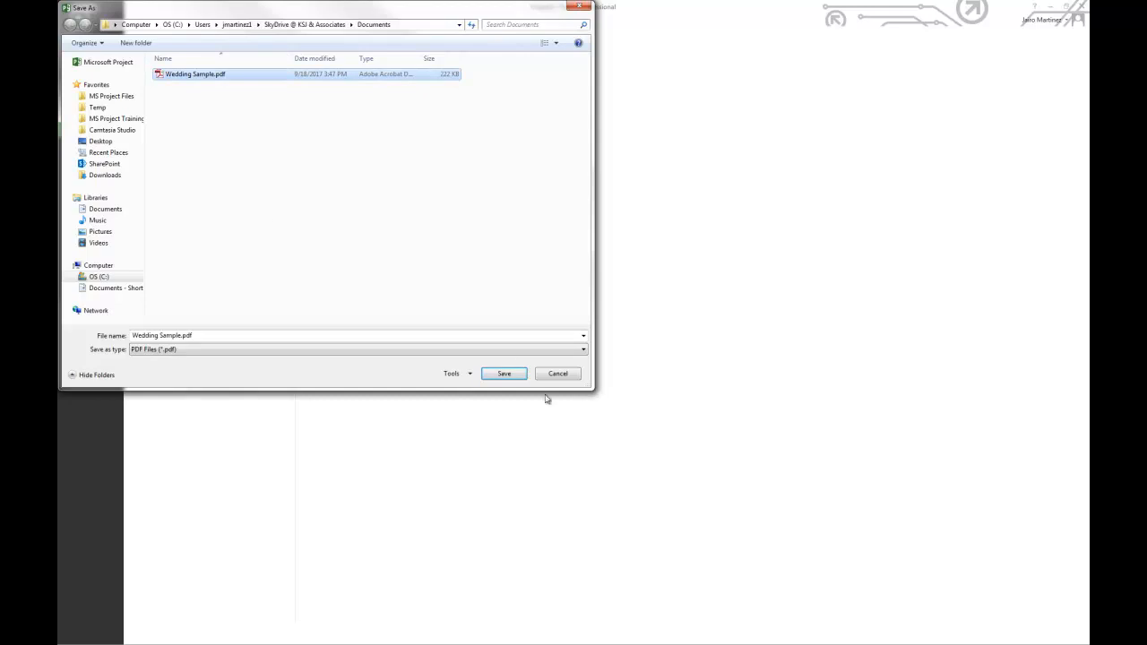
{"action": "left_click", "coordinate": [508, 376]}
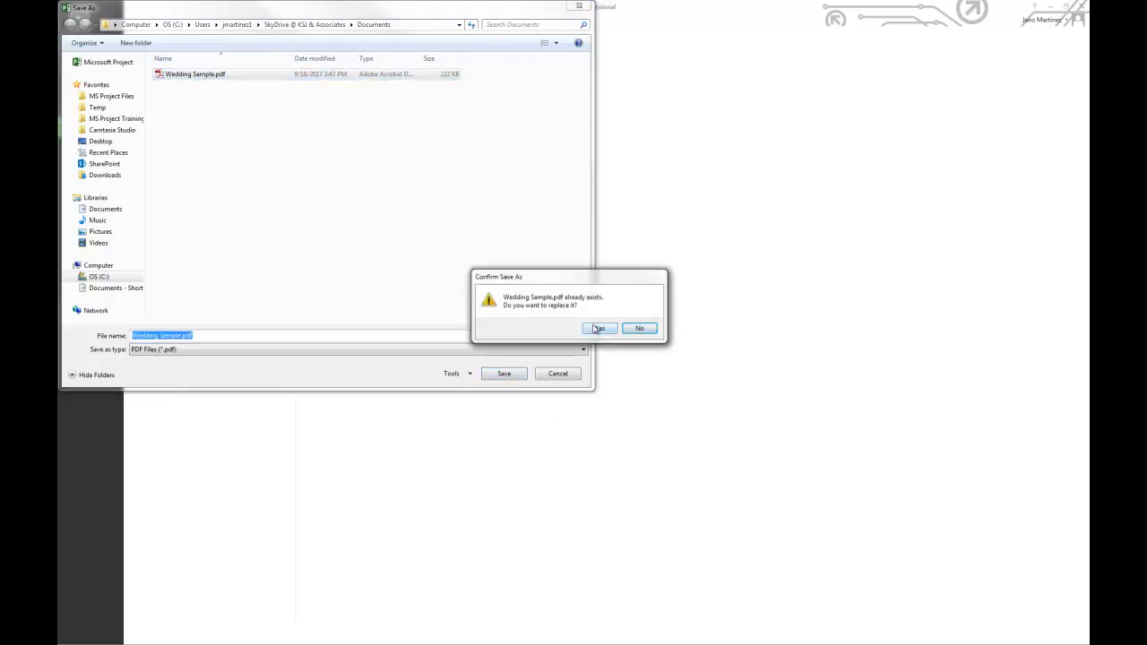
{"action": "left_click", "coordinate": [600, 327]}
{"action": "left_click", "coordinate": [599, 379]}
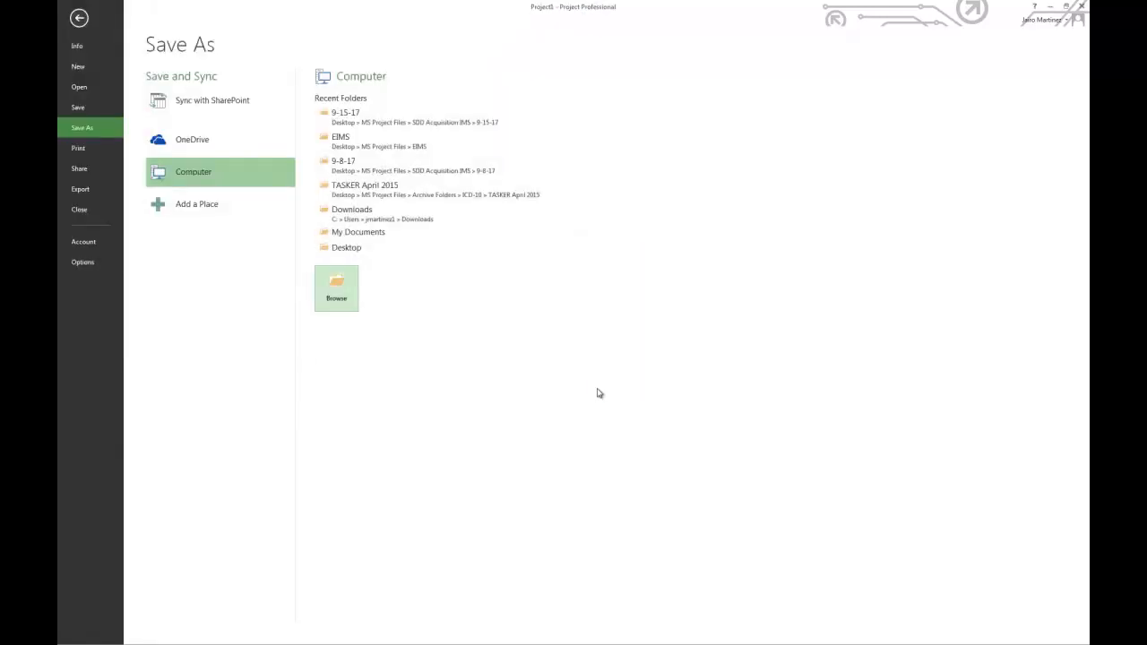